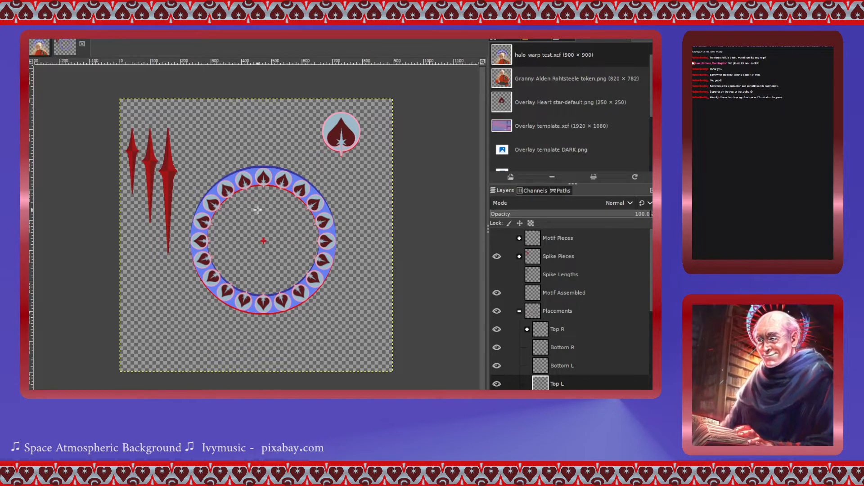
- Switch to the token image, toggle the character layer's visibility to compare the halo, and return to the halo image
click(41, 44)
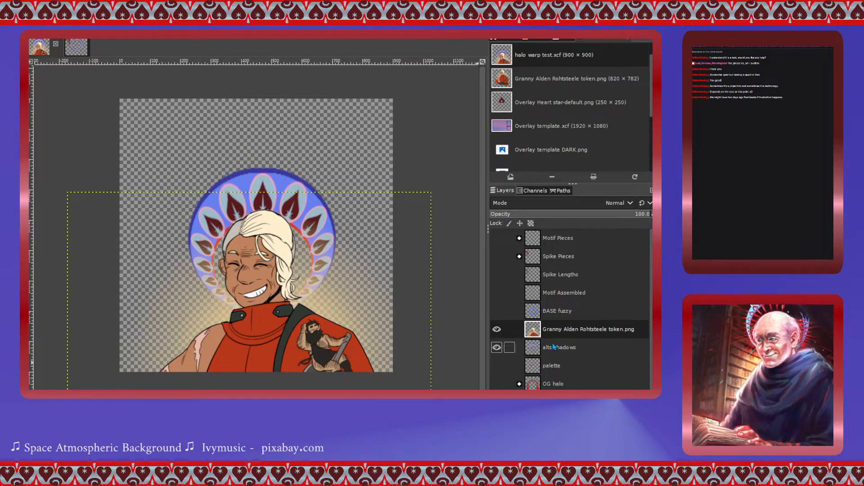
click(497, 330)
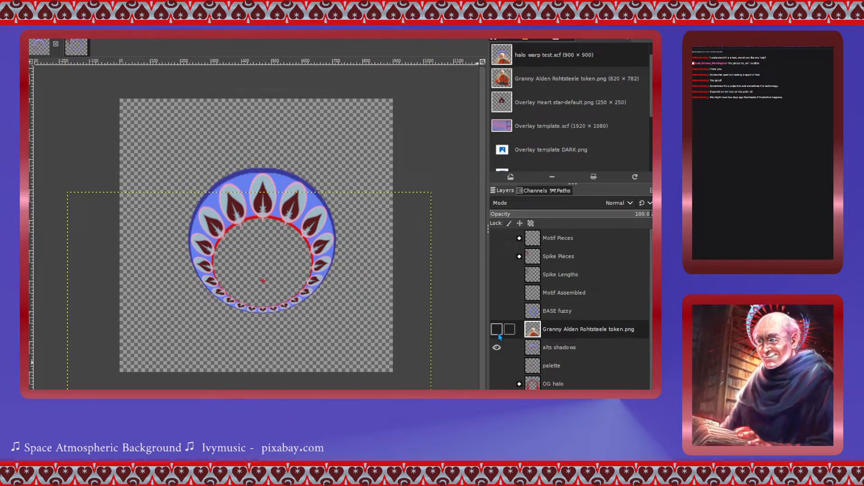
click(497, 330)
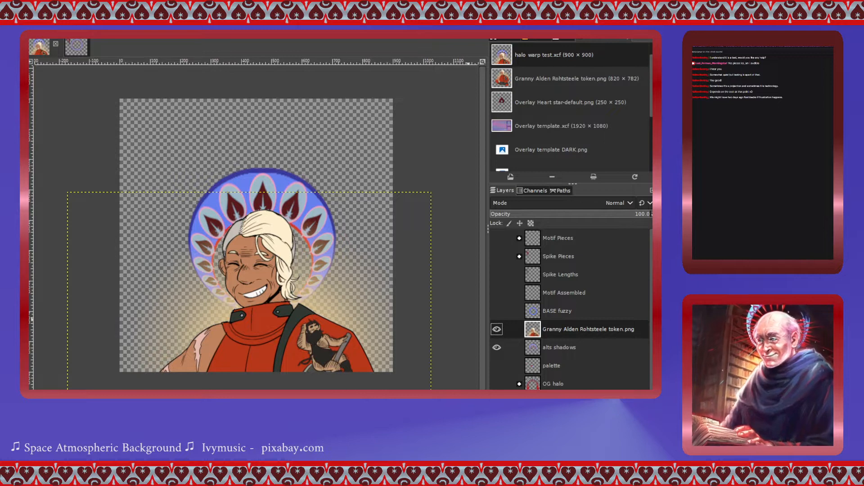
click(498, 330)
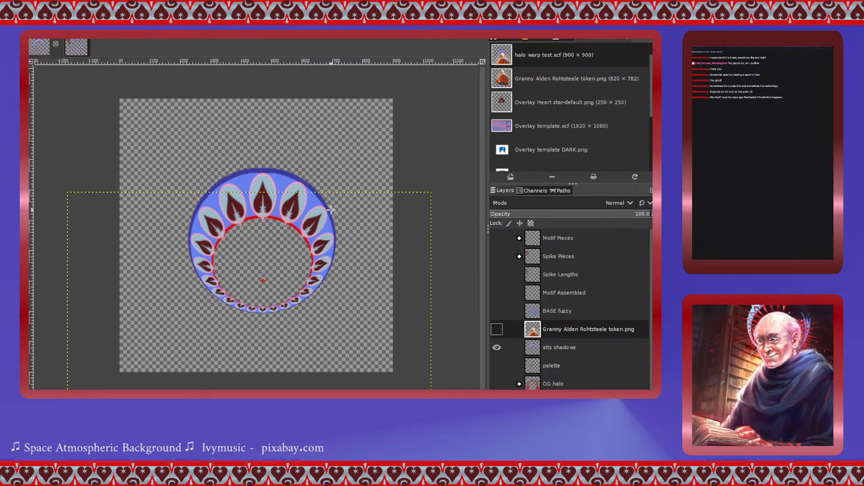
click(75, 51)
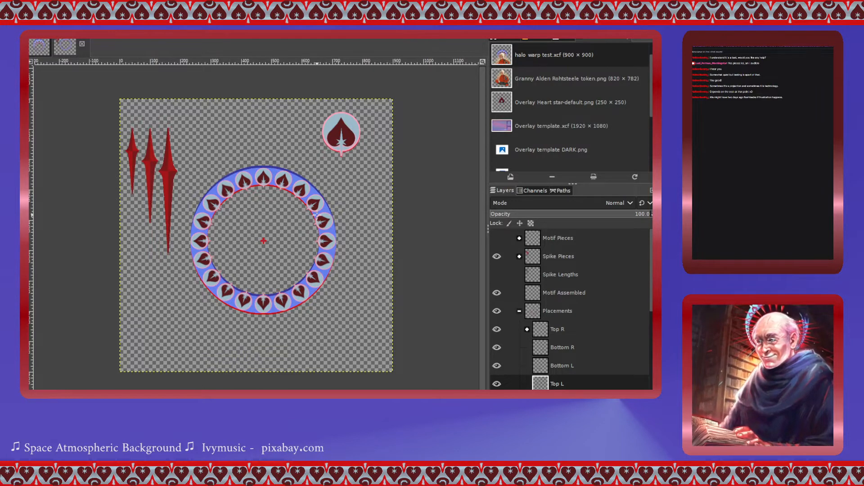
- Hide and collapse the Placements and alts shadows layer groups
click(497, 313)
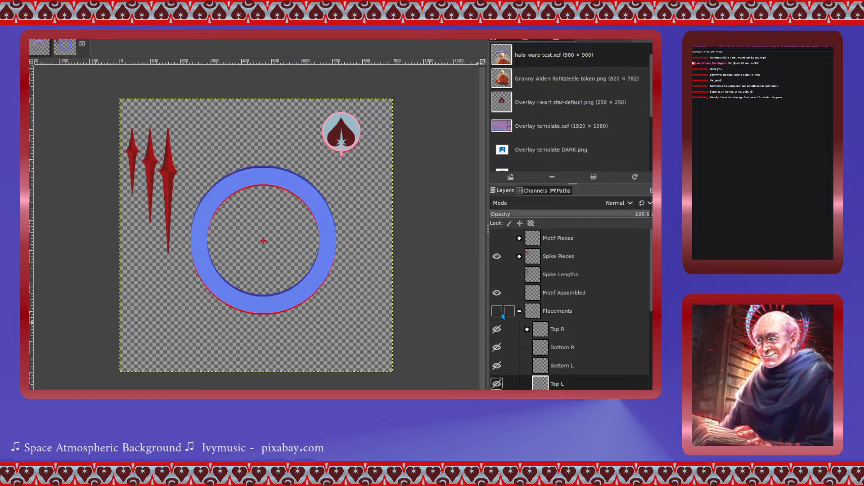
click(519, 311)
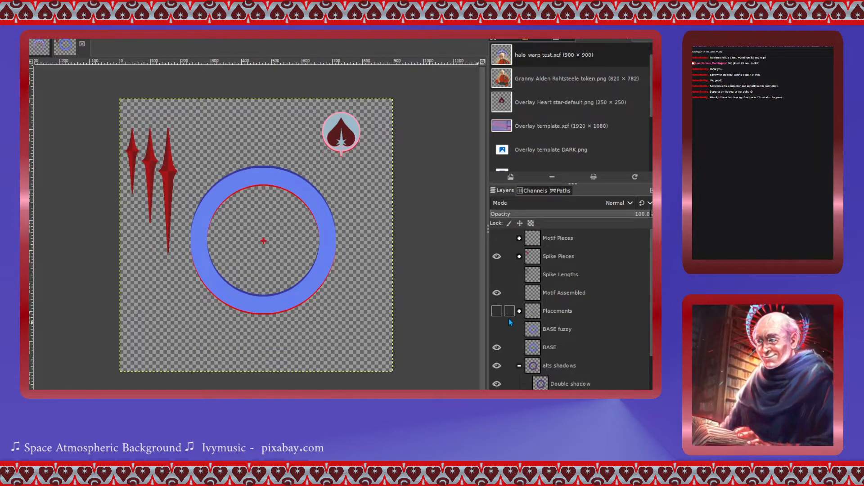
scroll(509, 318, down, 1)
click(497, 343)
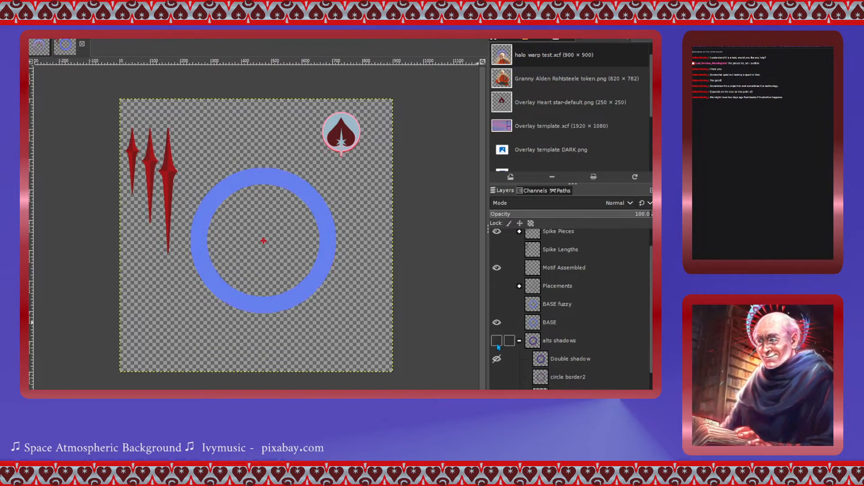
click(520, 341)
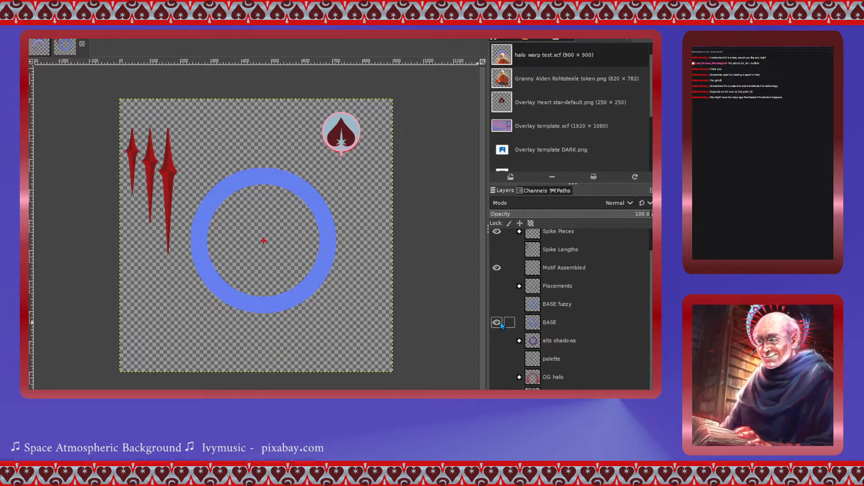
- Add a new layer named NEW base above the BASE layer
click(535, 325)
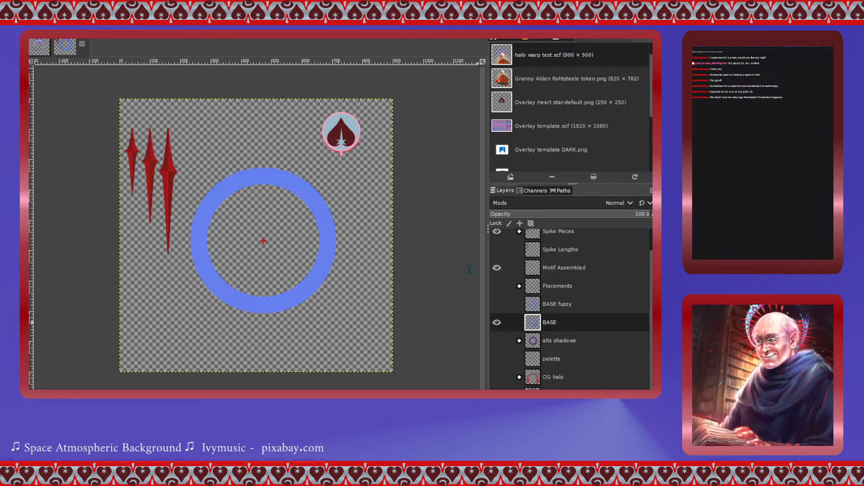
key(Return)
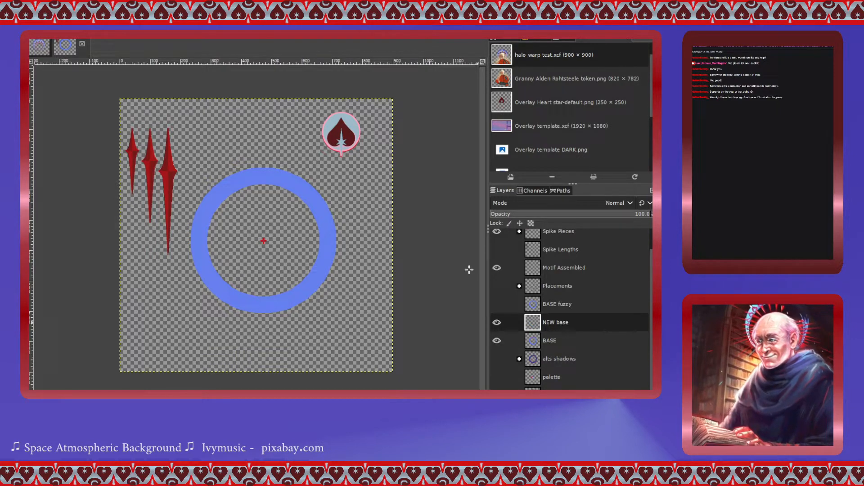
- Select the ring's inner hole from the BASE layer and fill a dark blue inner edge on the NEW base layer
click(535, 343)
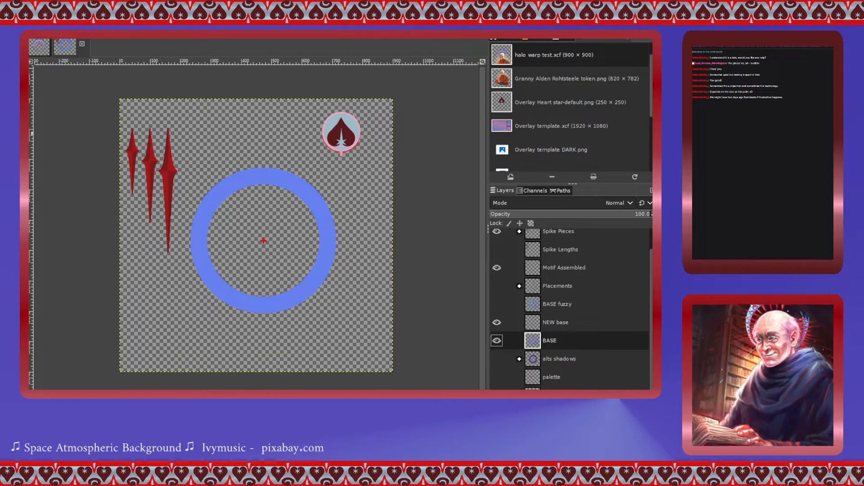
click(303, 234)
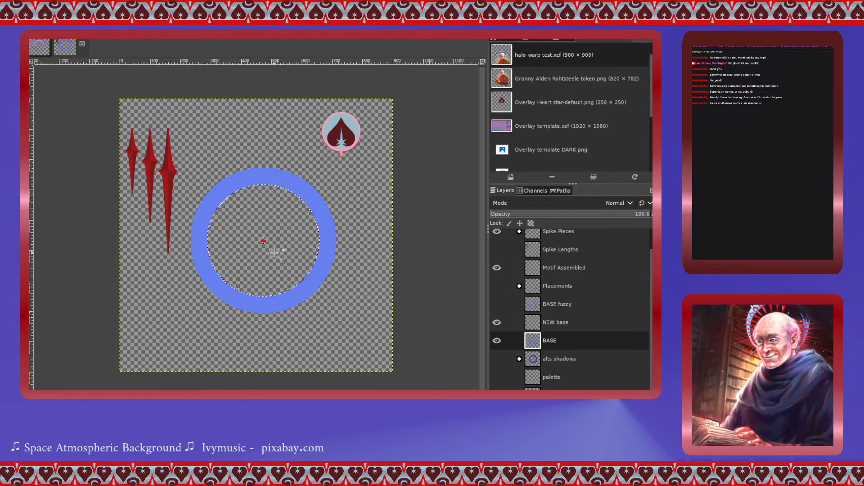
scroll(272, 249, up, 2)
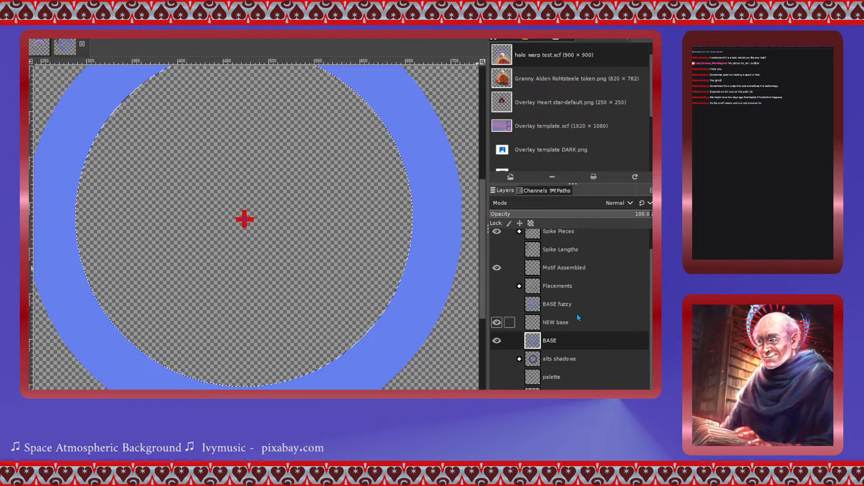
click(542, 327)
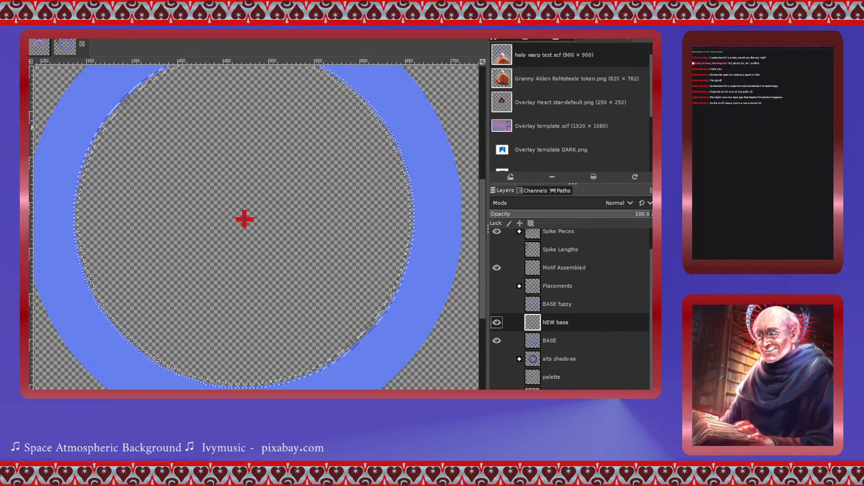
click(407, 260)
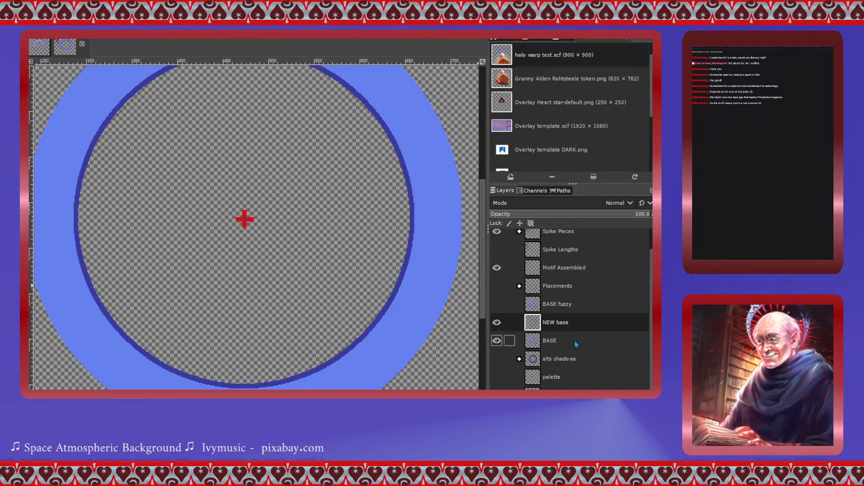
- Select the ring's outer edge from BASE, trace it in dark blue on NEW base, and hide the BASE layer
click(535, 345)
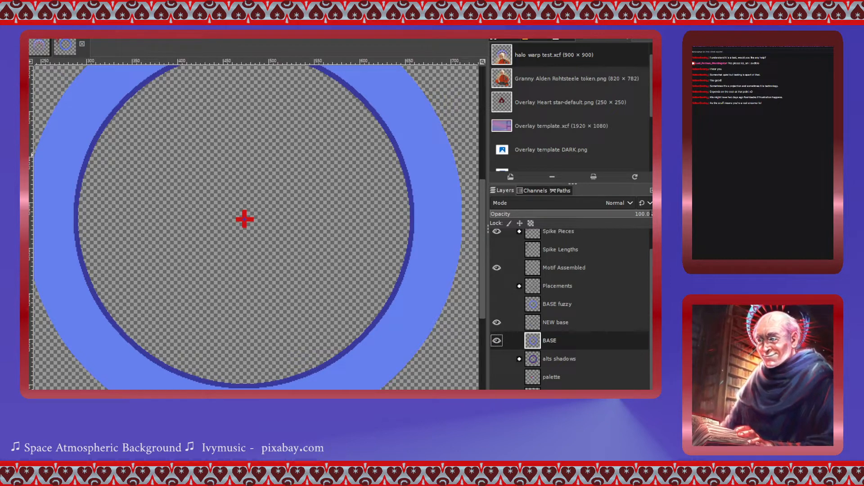
click(443, 264)
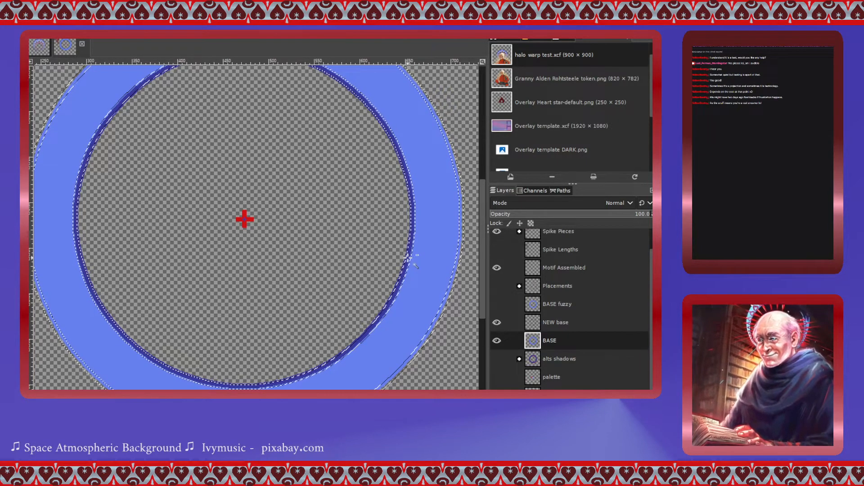
click(373, 331)
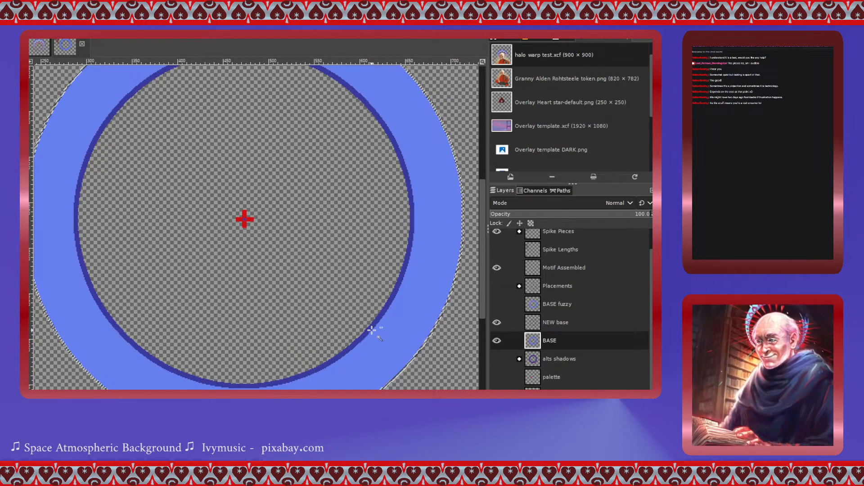
click(521, 327)
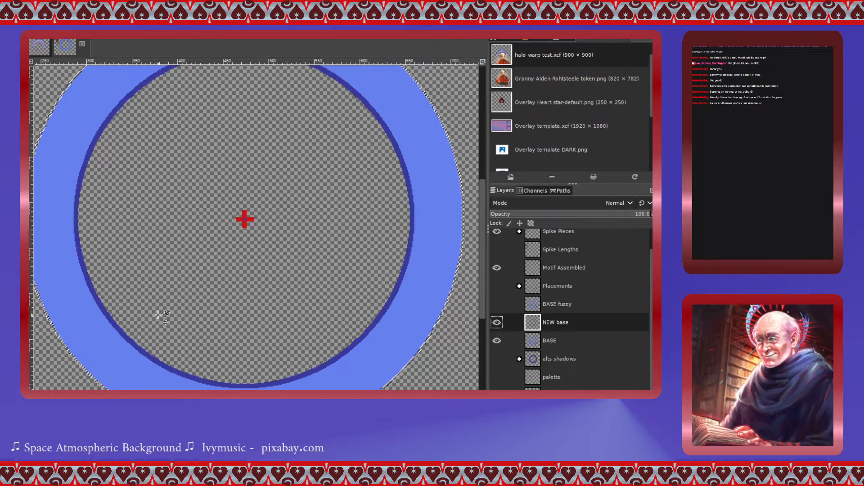
scroll(431, 320, down, 1)
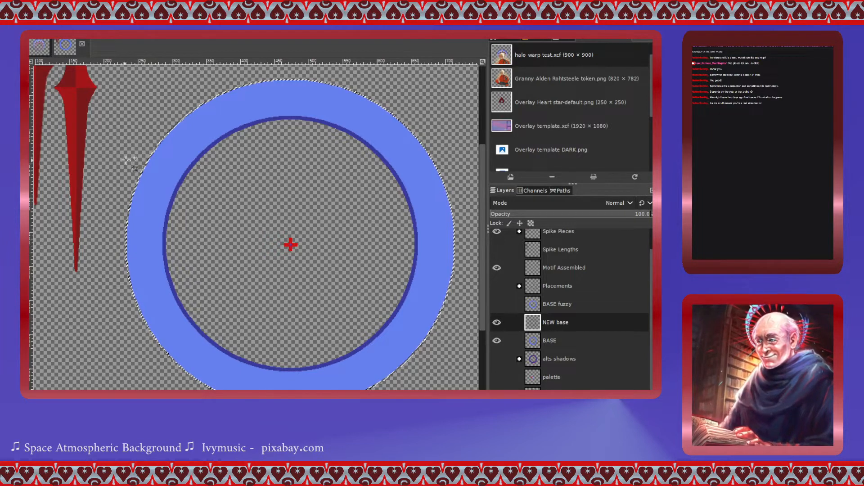
drag(135, 186, 137, 152)
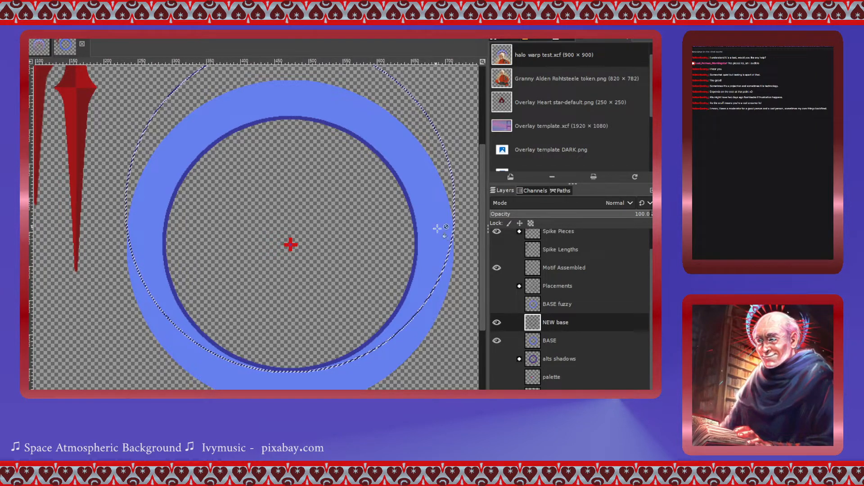
click(496, 341)
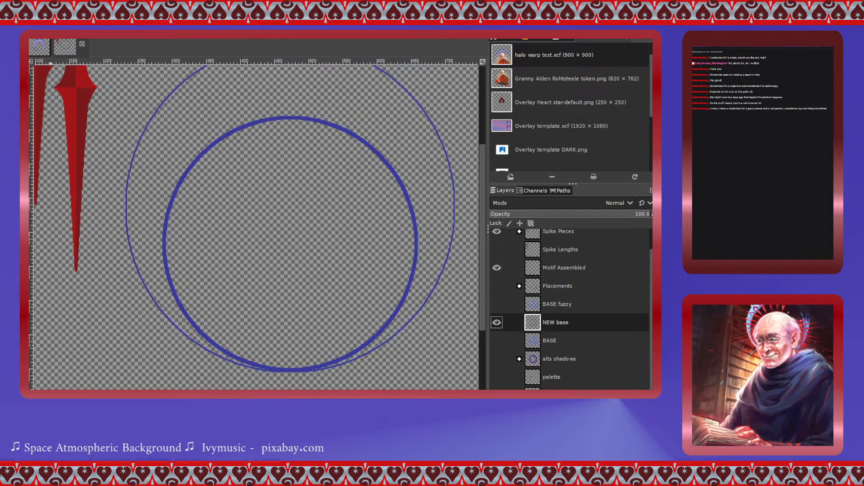
- Fill the band between the two outlines with dark blue on NEW base and patch the gaps along its bottom
click(205, 101)
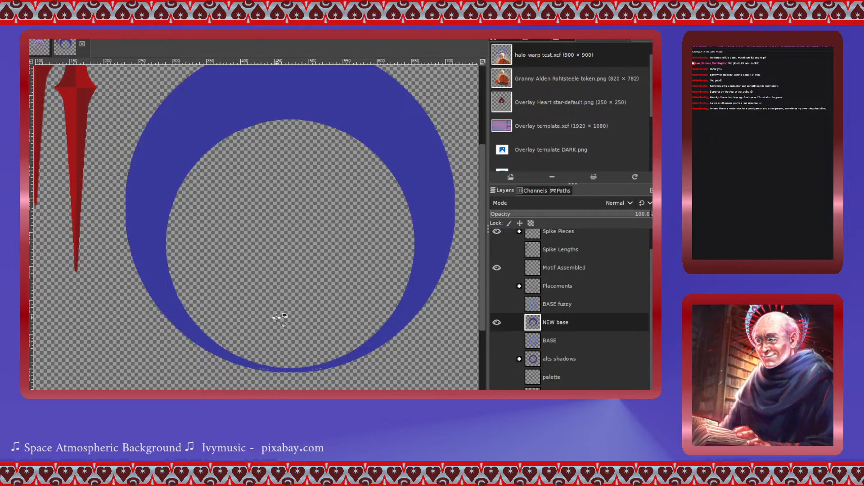
scroll(272, 368, up, 4)
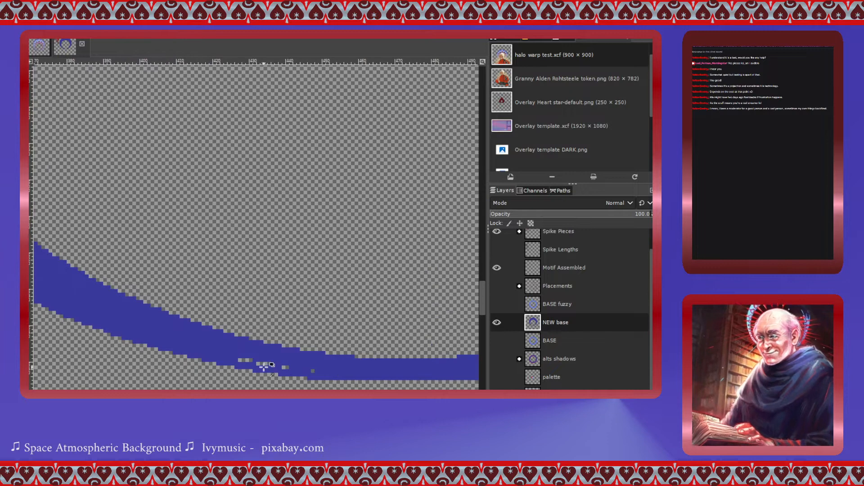
click(263, 363)
click(248, 360)
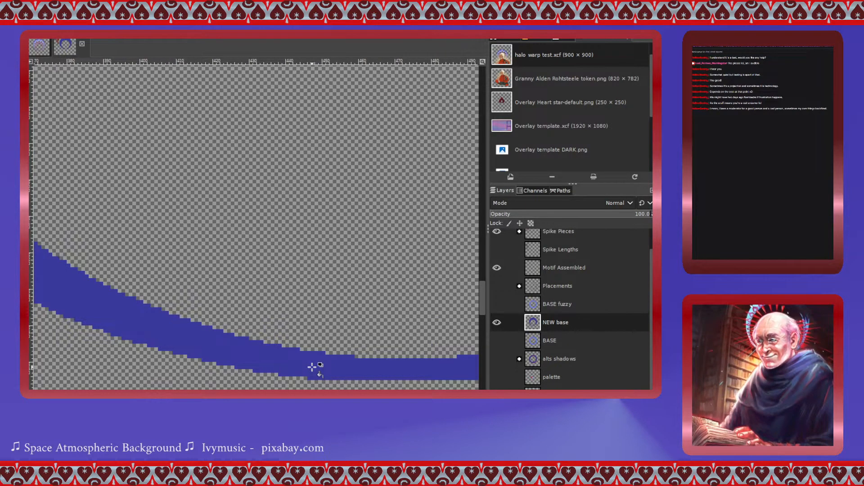
scroll(314, 371, right, 3)
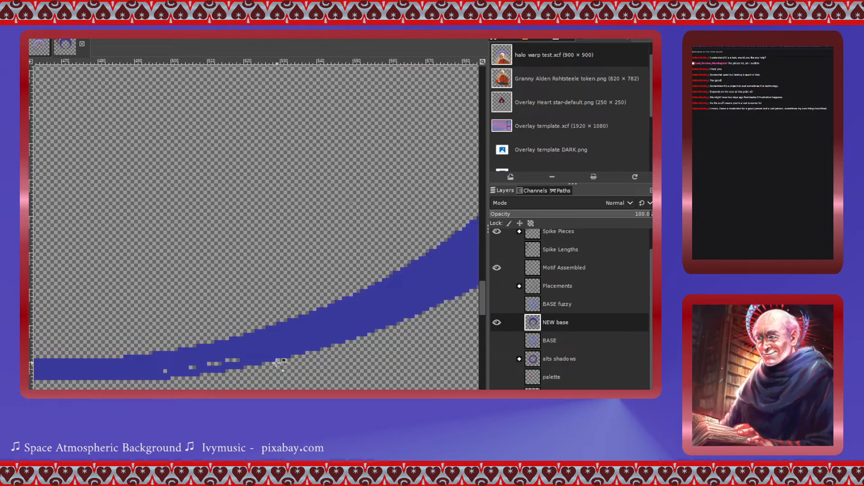
mouse_move(279, 363)
mouse_down()
mouse_move(211, 370)
mouse_move(231, 359)
mouse_move(171, 372)
mouse_up()
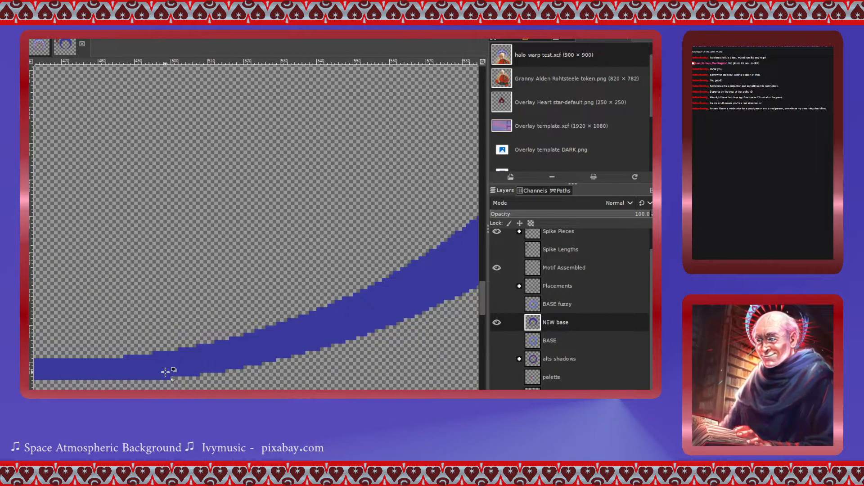
- Zoom and pan around the NEW base ring to inspect its edges
scroll(194, 364, right, 4)
scroll(193, 364, right, 1)
scroll(193, 365, up, 13)
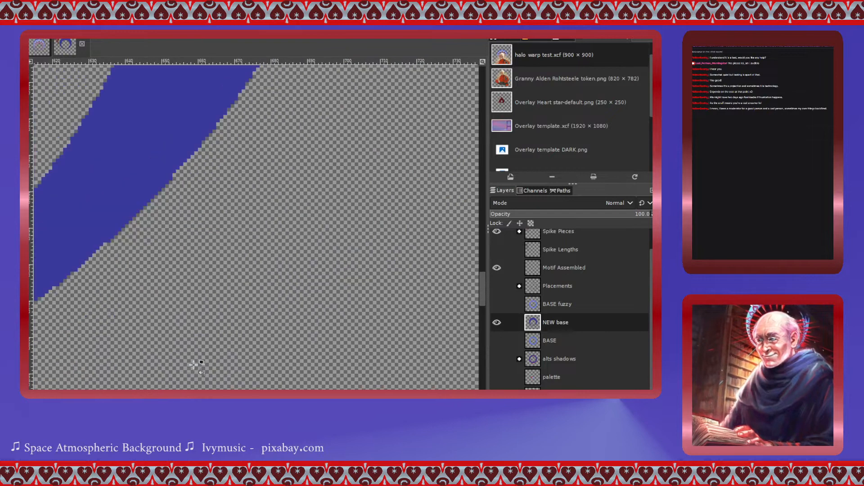
scroll(193, 365, up, 6)
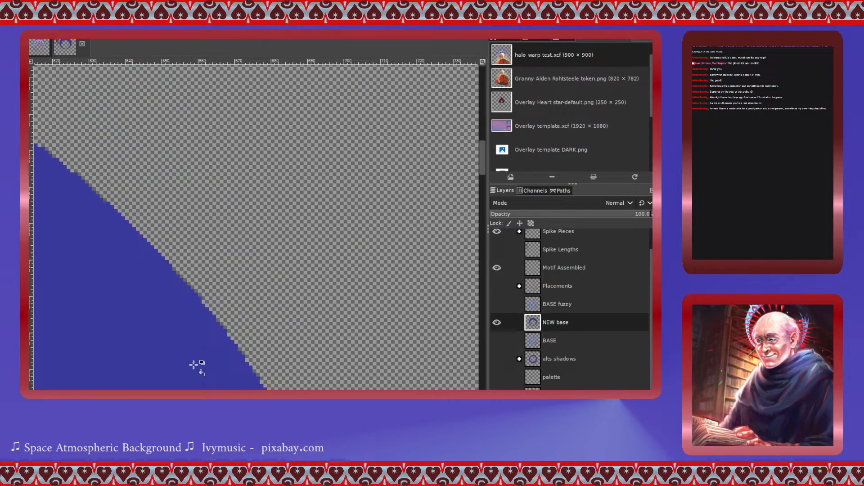
scroll(194, 365, down, 2)
scroll(194, 365, left, 5)
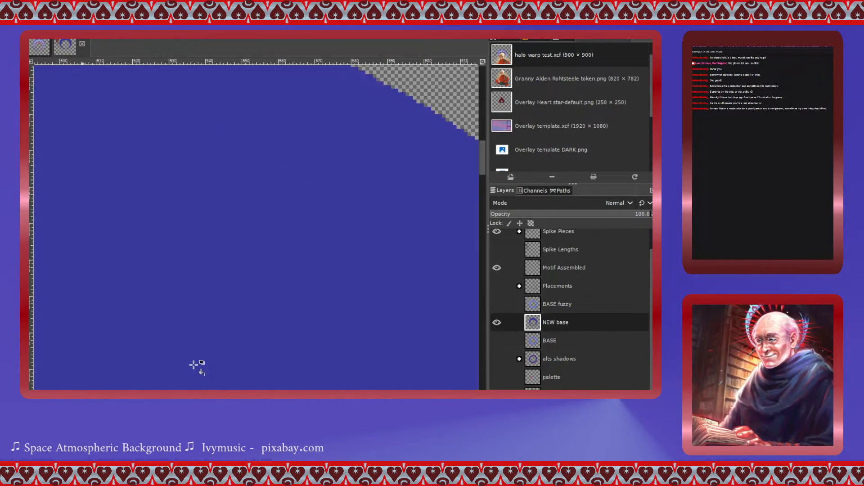
scroll(194, 364, down, 1)
scroll(195, 364, up, 1)
scroll(194, 365, down, 1)
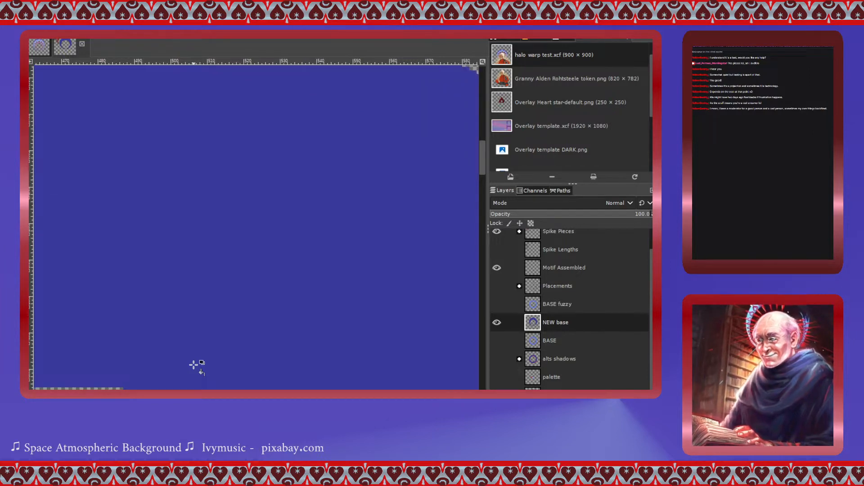
scroll(194, 365, up, 2)
scroll(193, 364, down, 2)
scroll(194, 365, left, 6)
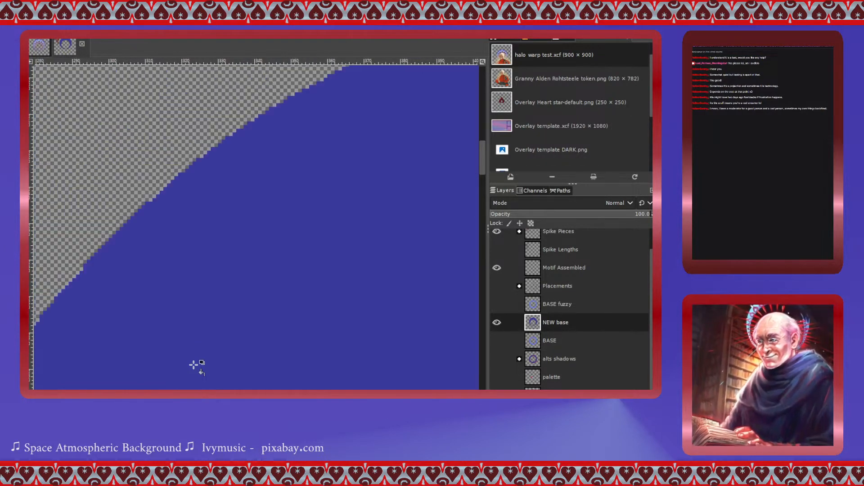
scroll(194, 364, left, 5)
scroll(194, 365, down, 15)
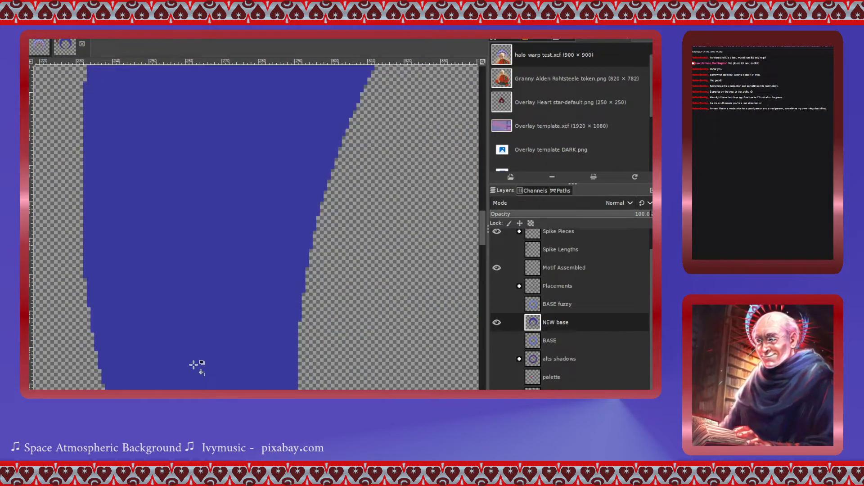
scroll(194, 364, down, 11)
scroll(193, 365, right, 5)
scroll(194, 364, down, 5)
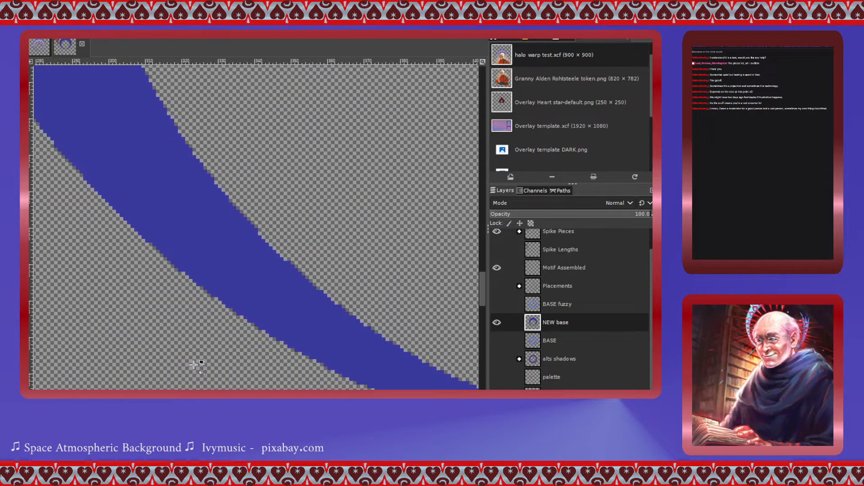
scroll(195, 365, right, 5)
scroll(195, 366, down, 6)
scroll(194, 365, up, 4)
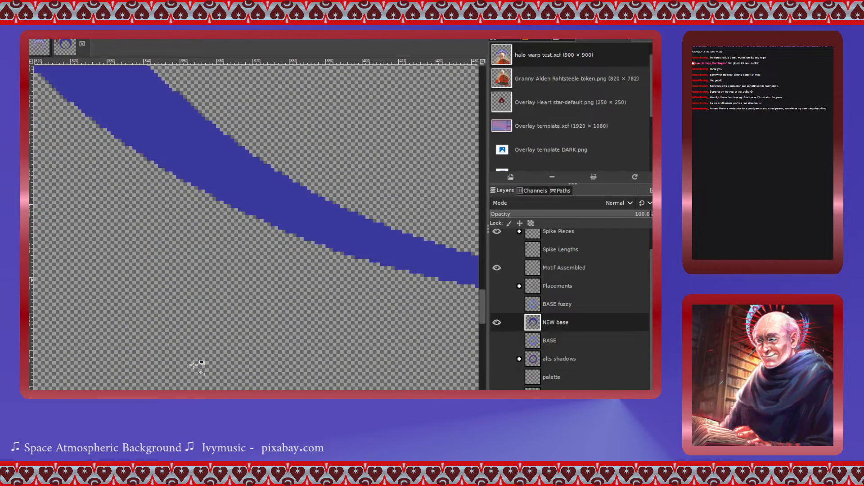
- Move the NEW base layer above the BASE fuzzy layer in the layer stack
scroll(195, 366, down, 5)
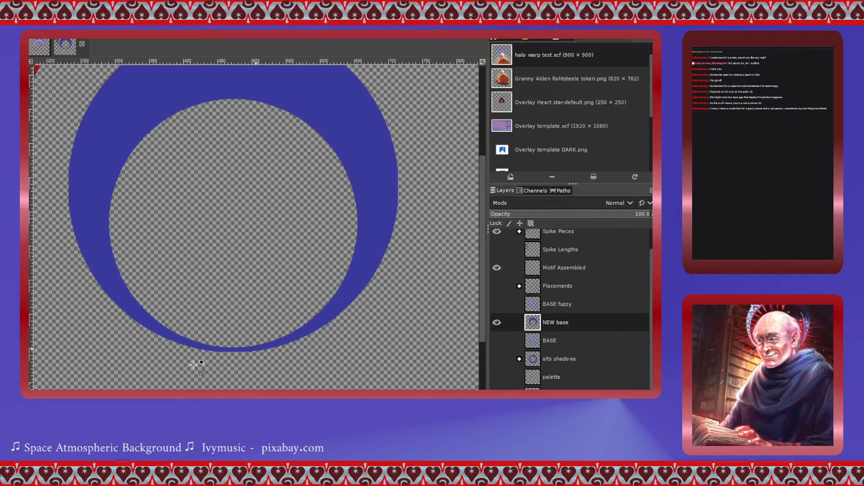
scroll(194, 365, up, 1)
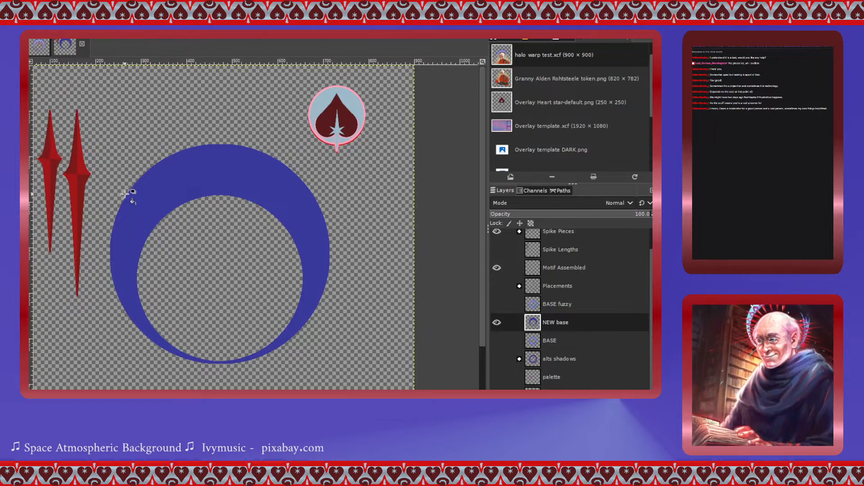
click(497, 341)
click(497, 340)
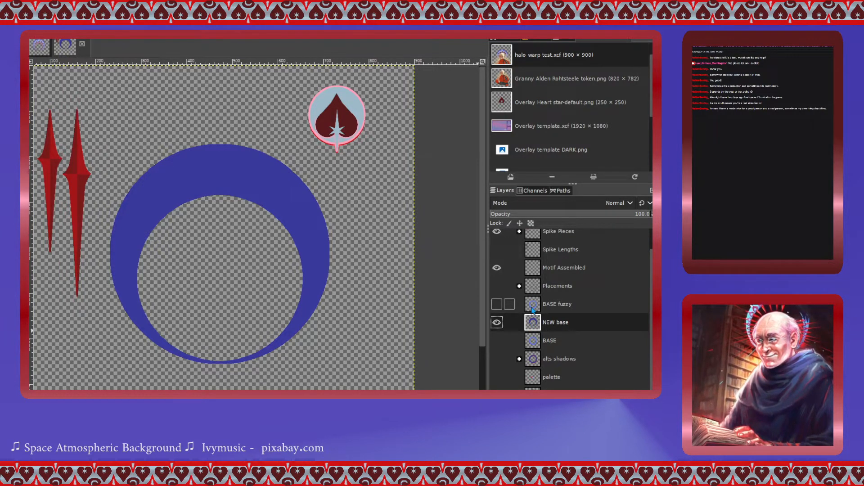
drag(533, 310, 532, 334)
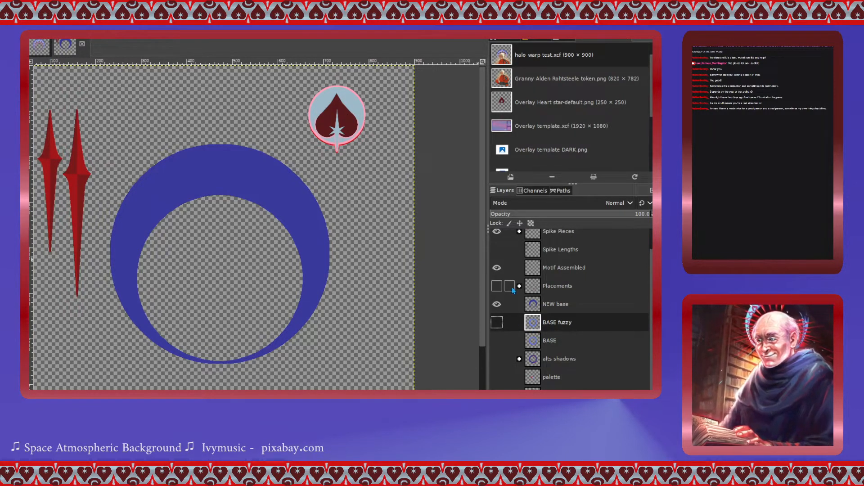
- Open the Placements group and move the Motif A layer out of it, directly above the group
scroll(525, 288, up, 1)
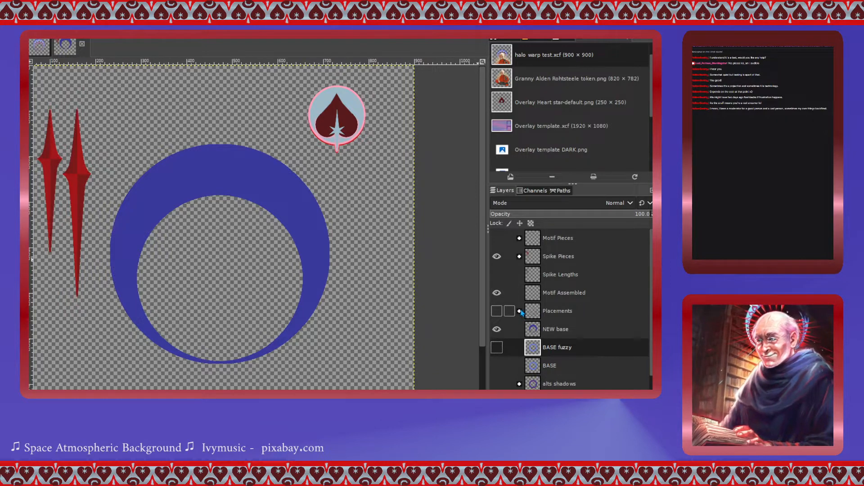
click(536, 313)
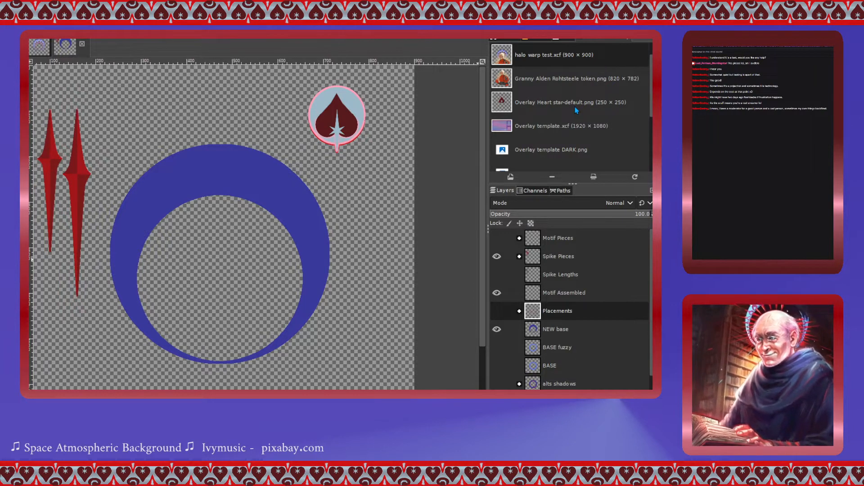
click(630, 233)
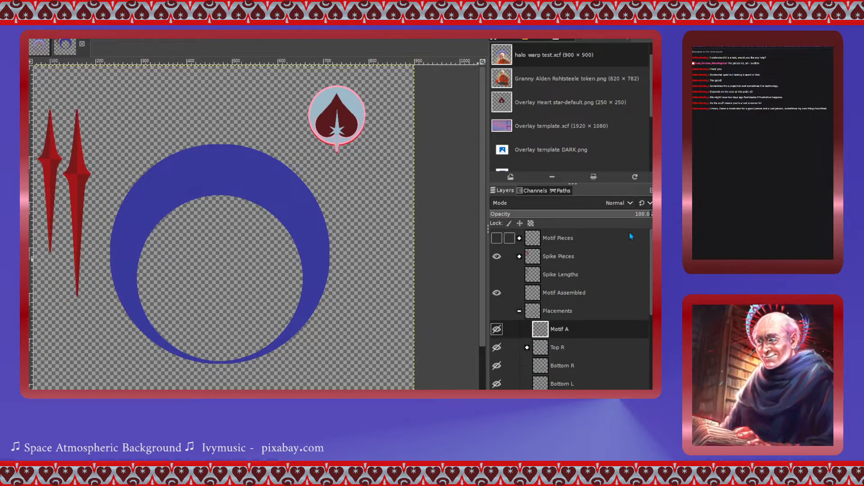
drag(549, 331, 544, 307)
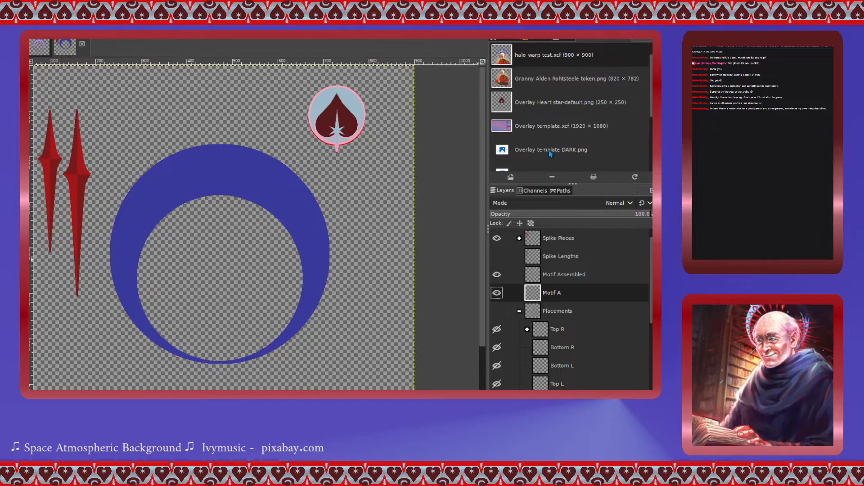
- Create a new layer group and name it Placement take 2
click(567, 102)
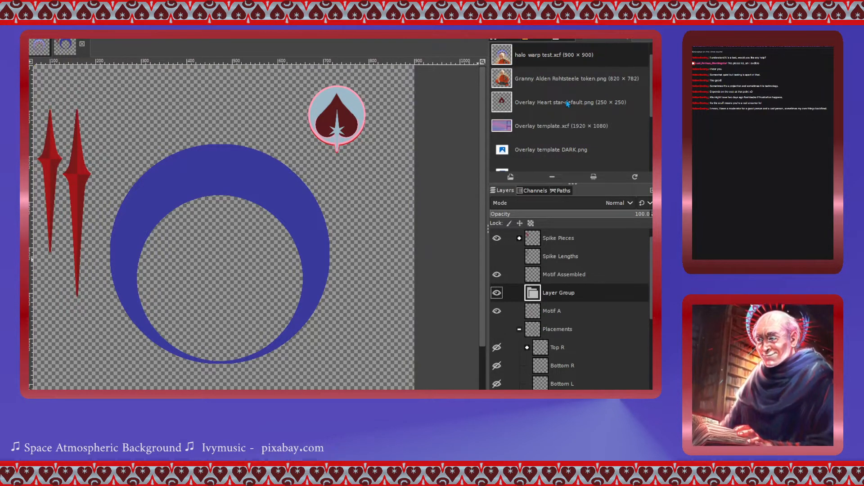
double_click(561, 293)
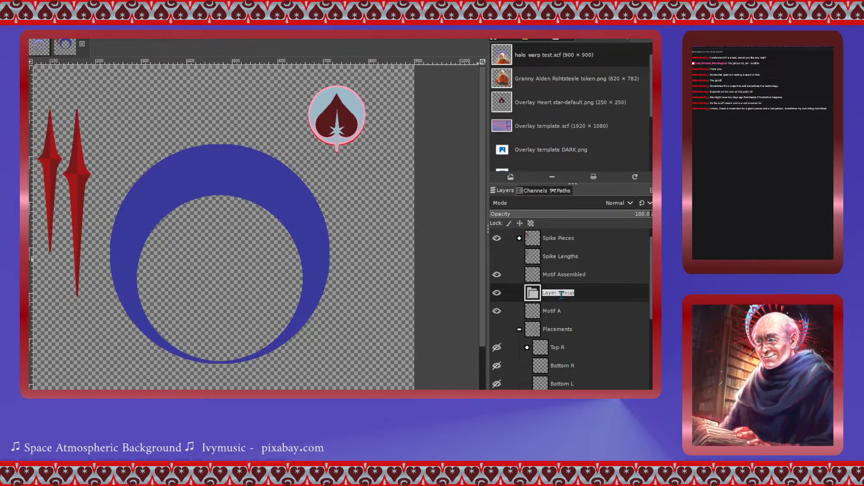
text(Placement)
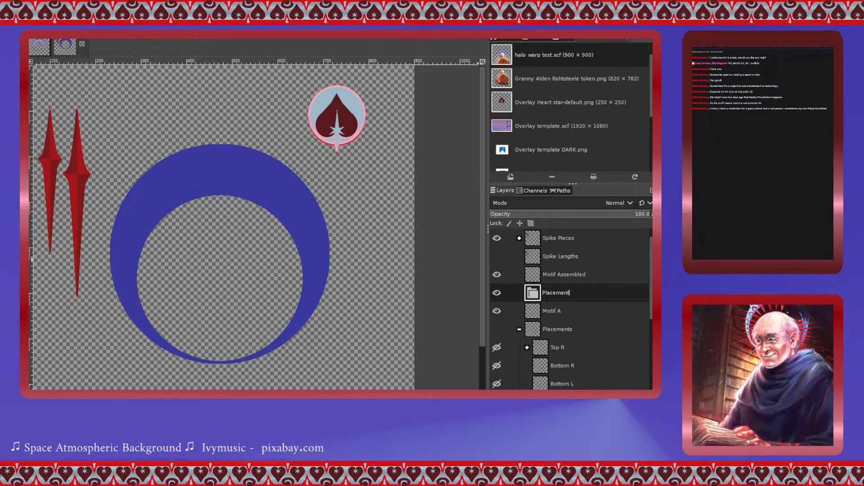
text( take 2)
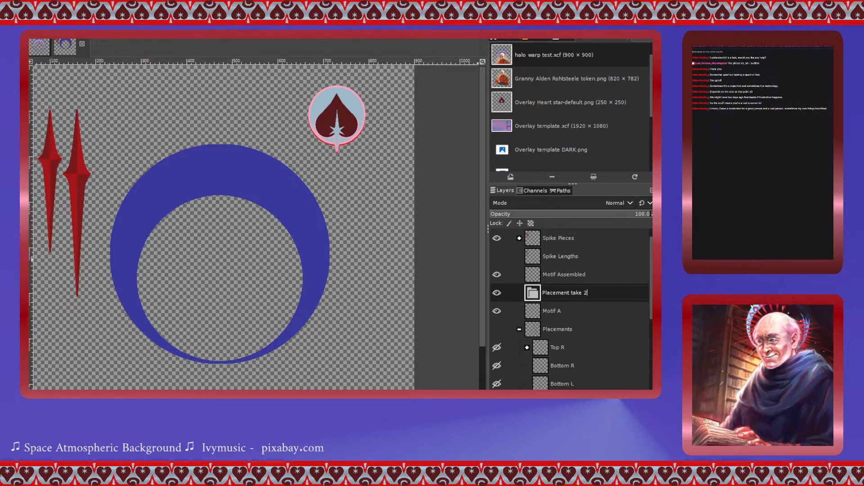
key(Return)
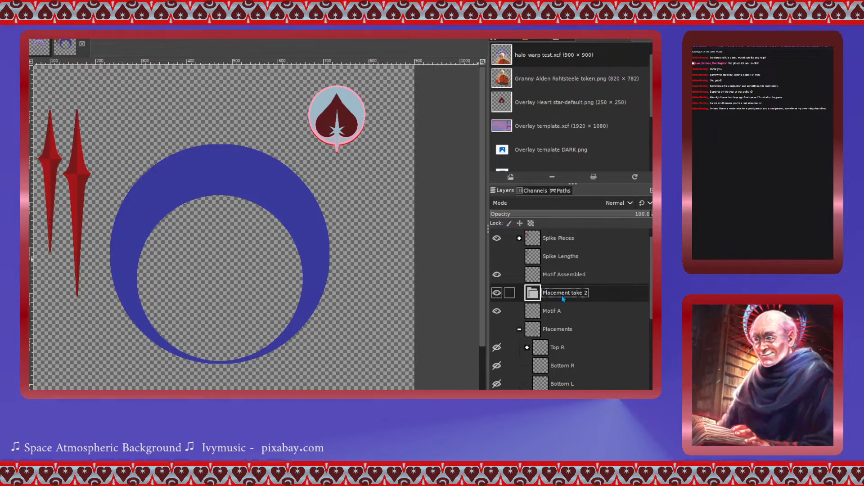
- Move the Motif A layer into the Placement take 2 group
click(540, 306)
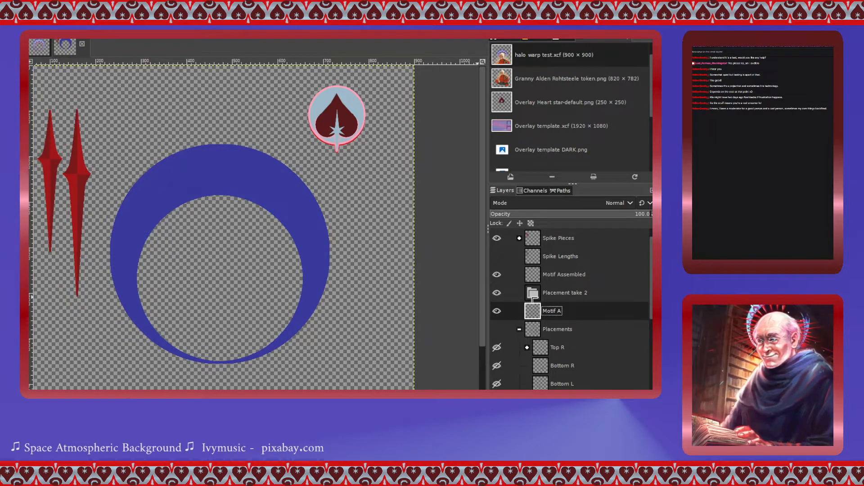
drag(542, 315, 539, 297)
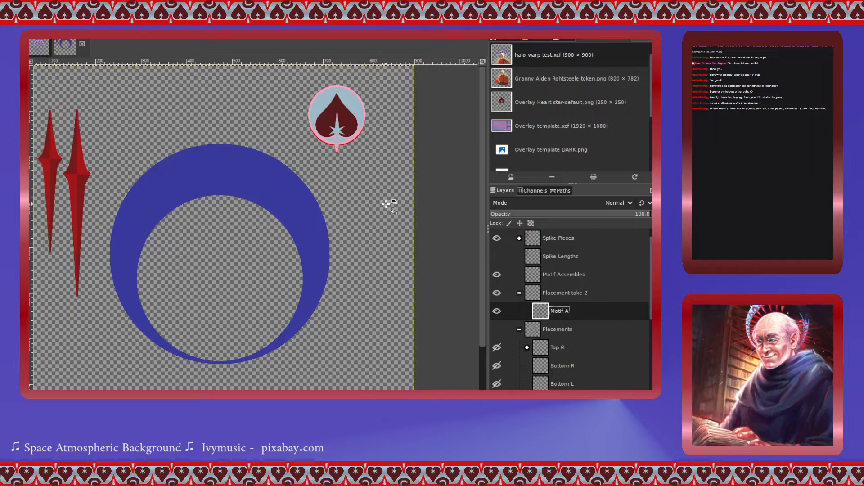
scroll(558, 265, up, 1)
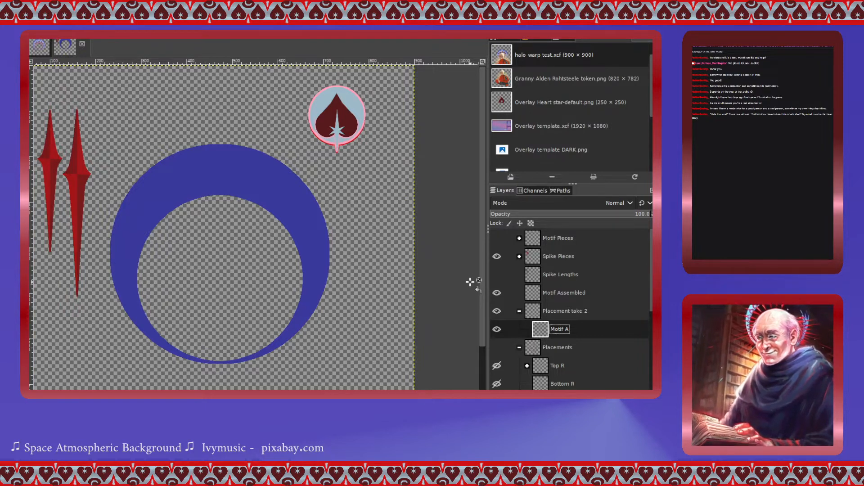
- Select the heart motif on the Motif Assembled layer and hide that layer
click(496, 293)
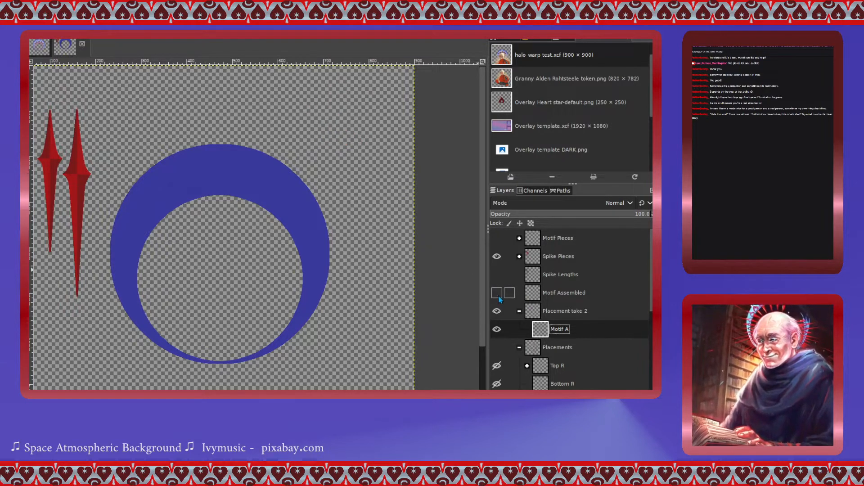
click(497, 293)
click(516, 297)
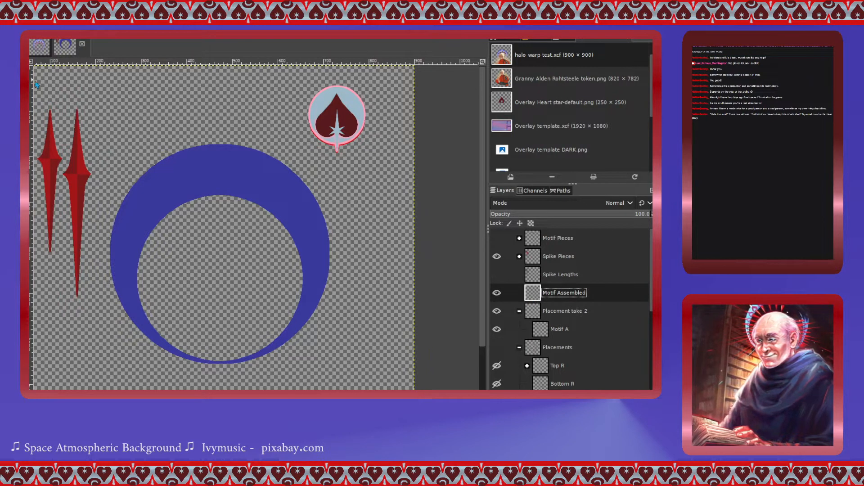
click(299, 77)
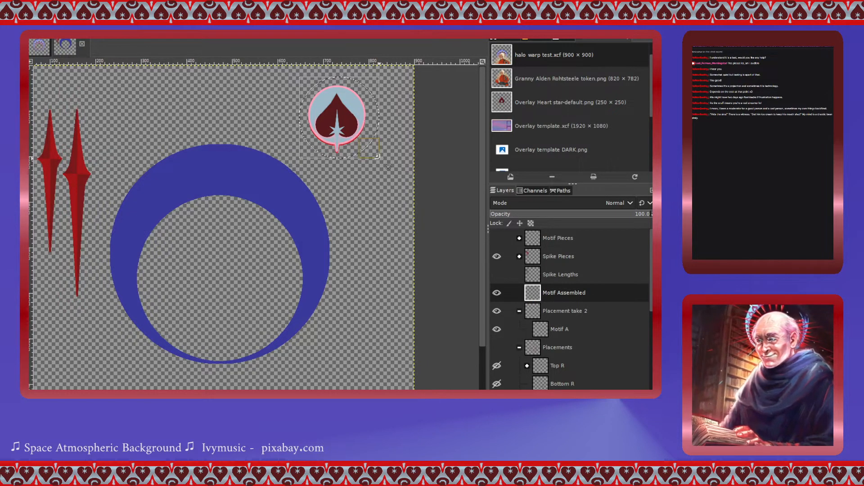
key(Escape)
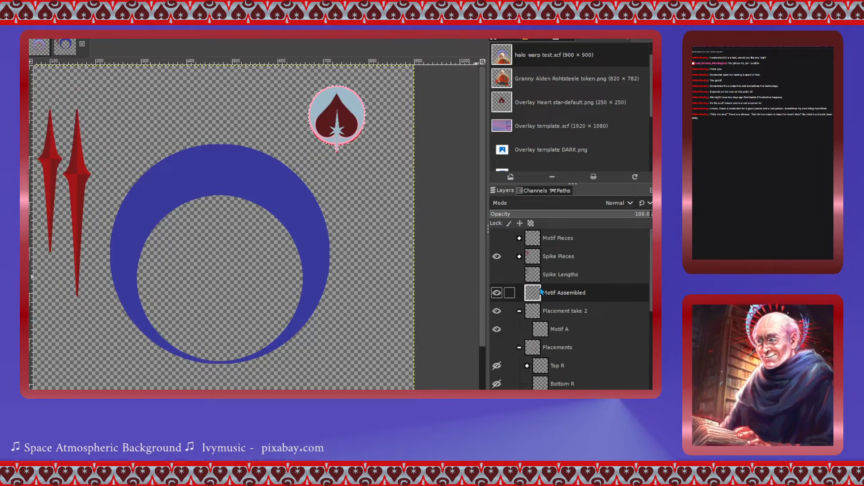
click(496, 293)
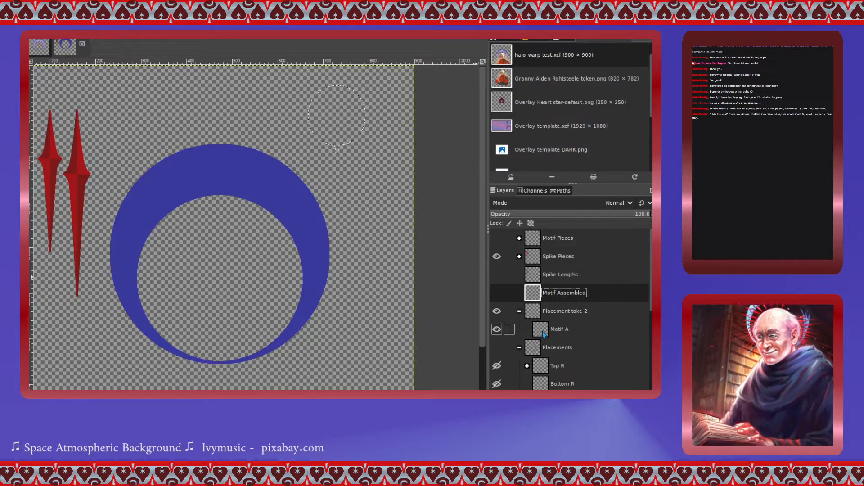
- Paste the heart motif into the Motif A layer and move it onto the top of the ring
click(536, 331)
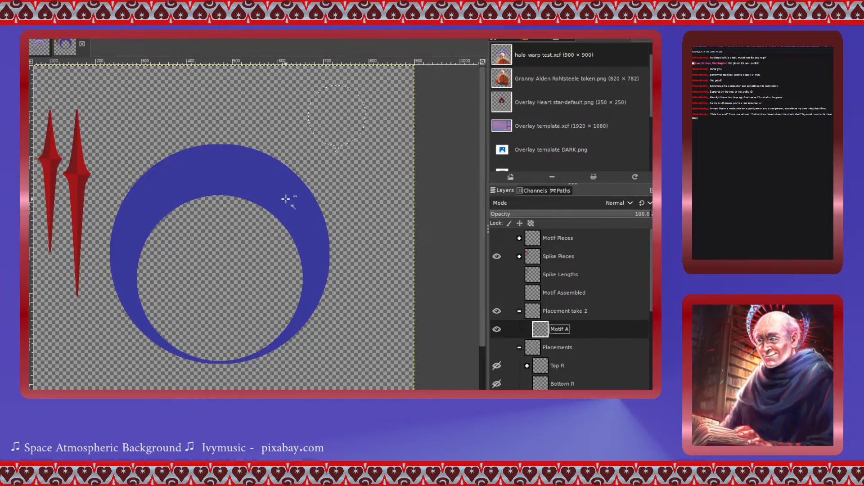
key(ctrl+v)
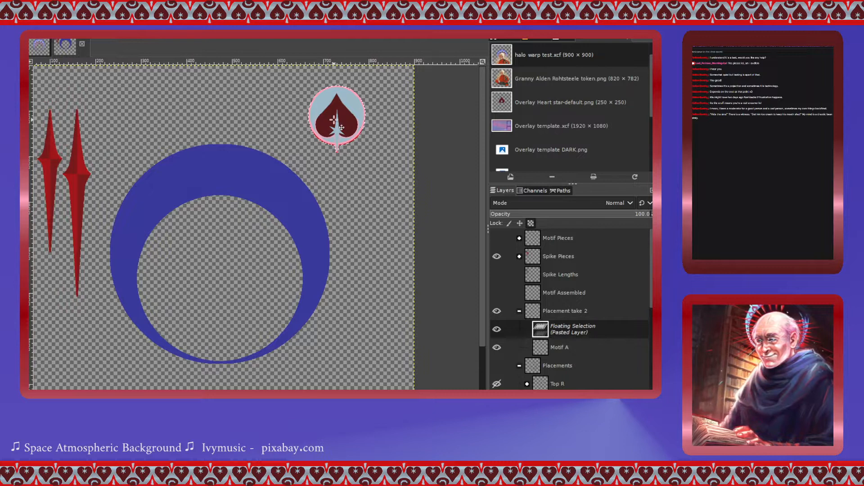
drag(334, 122, 219, 178)
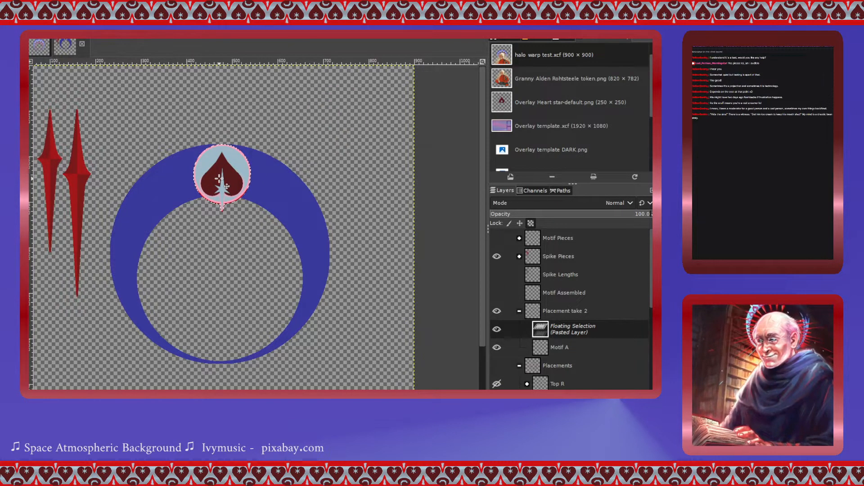
- Try scaling the pasted motif down to about 103 × 124 pixels, then undo the scale
scroll(233, 210, up, 3)
scroll(233, 210, up, 4)
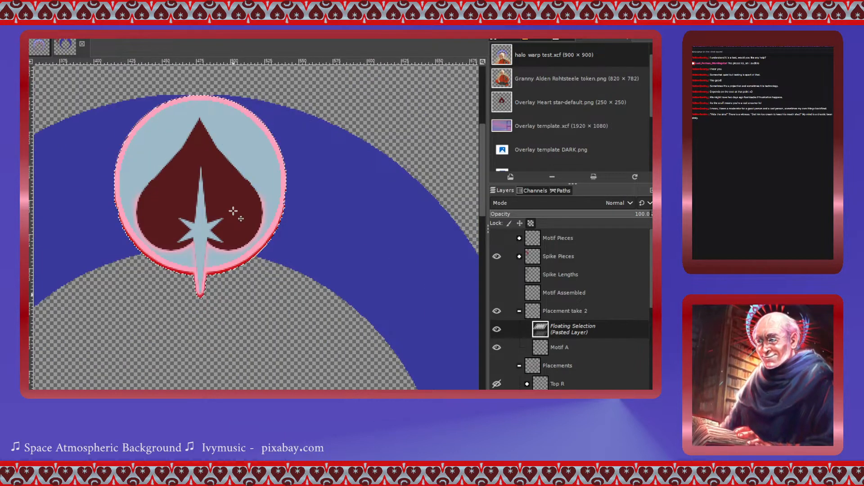
click(169, 187)
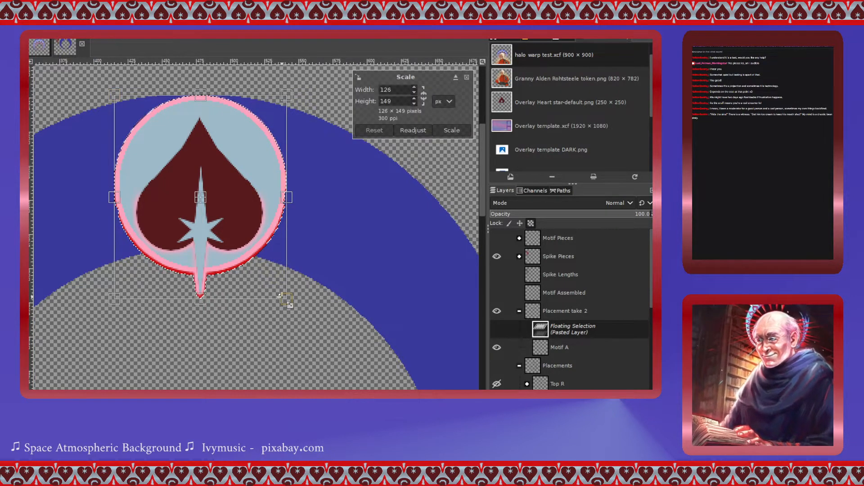
drag(287, 300, 278, 292)
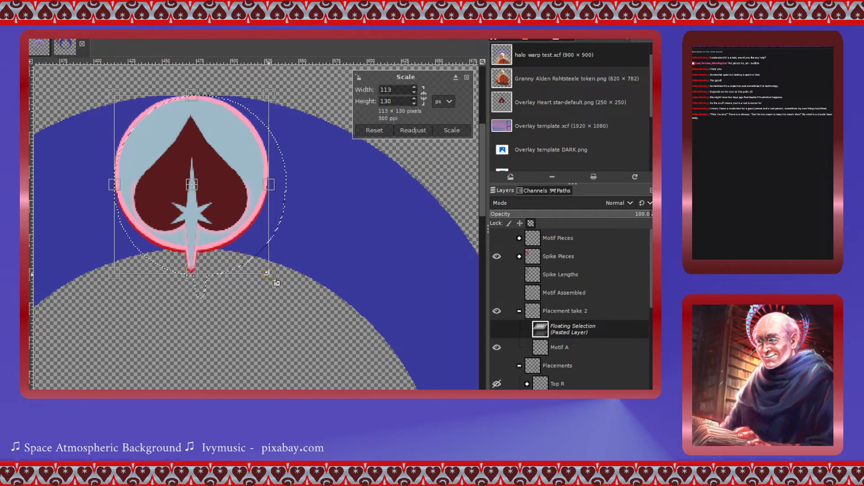
mouse_move(281, 291)
mouse_down()
mouse_move(271, 267)
mouse_move(284, 301)
mouse_up()
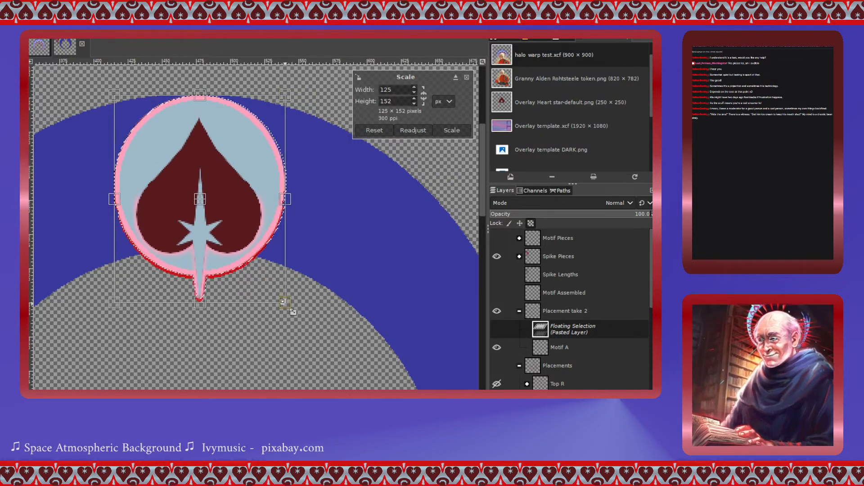
click(424, 96)
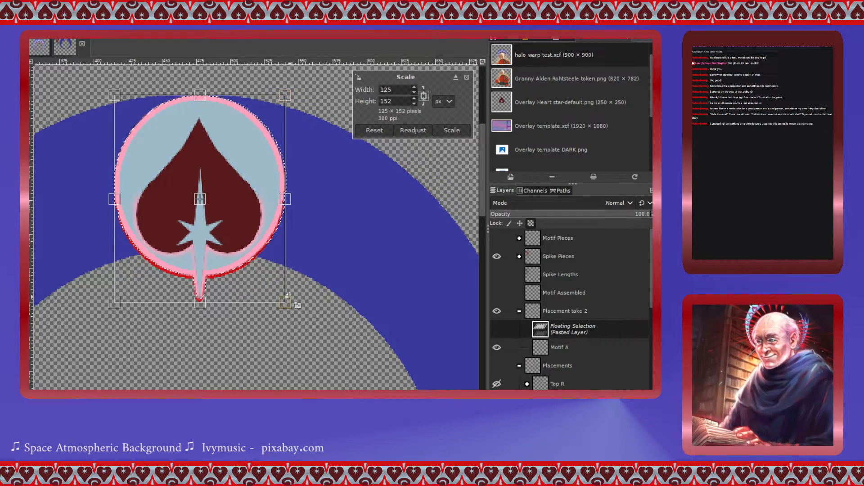
drag(286, 303, 265, 267)
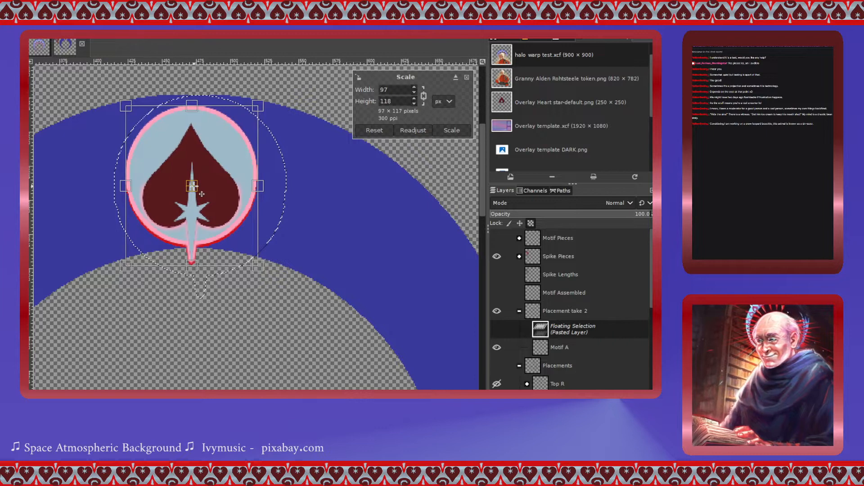
drag(202, 194, 201, 194)
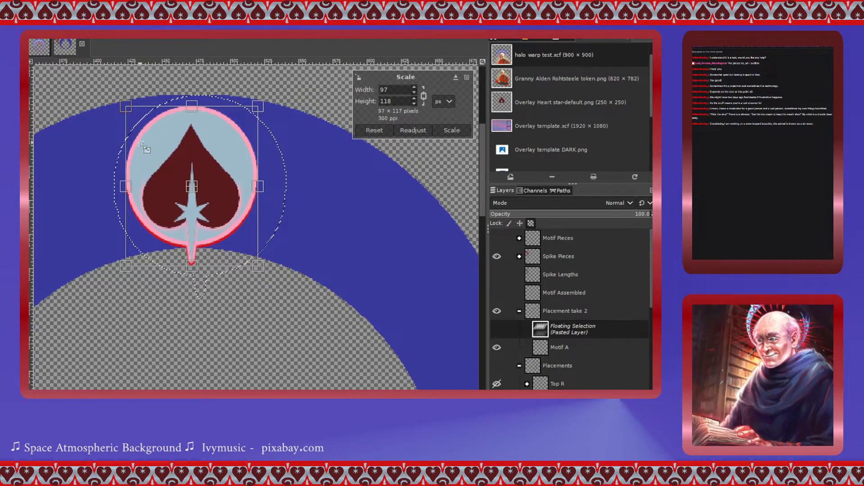
drag(128, 109, 121, 99)
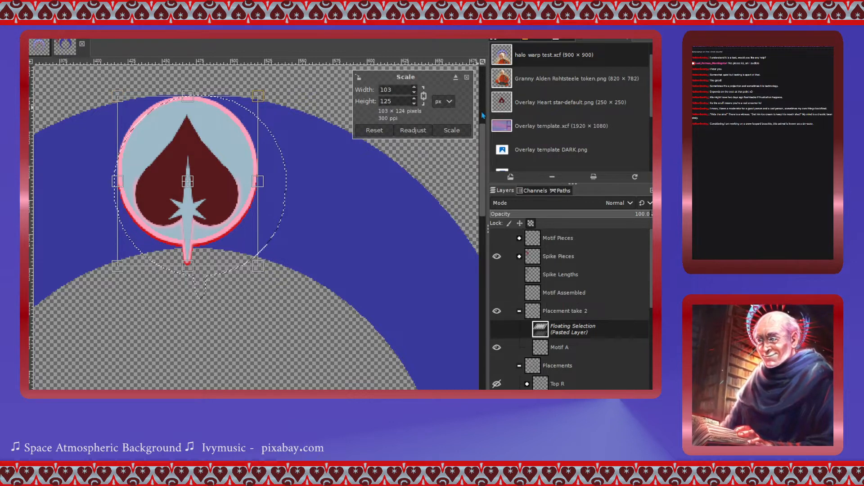
drag(188, 182, 192, 182)
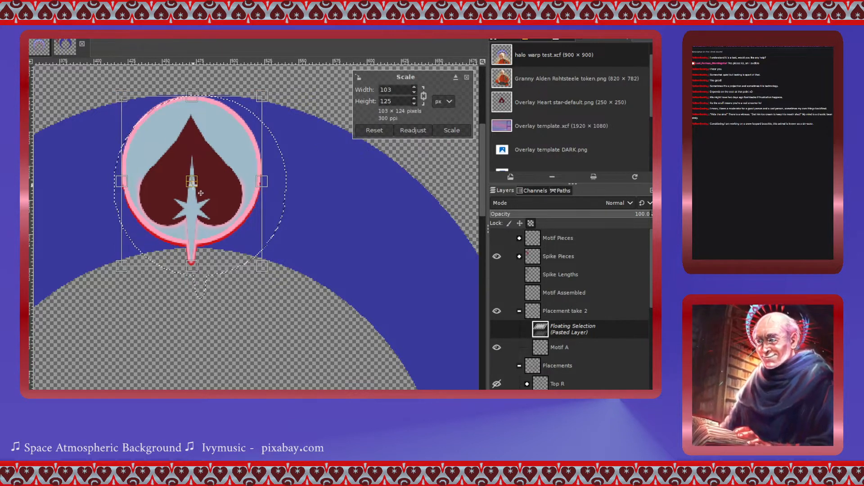
click(451, 131)
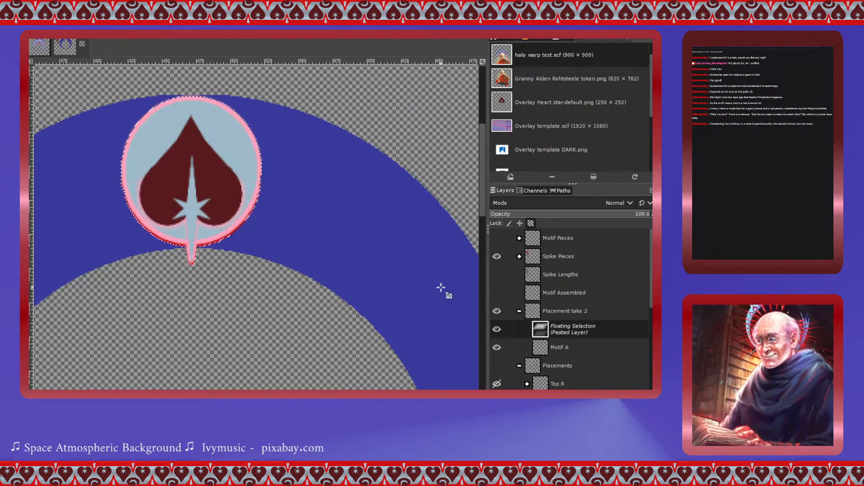
key(ctrl+z)
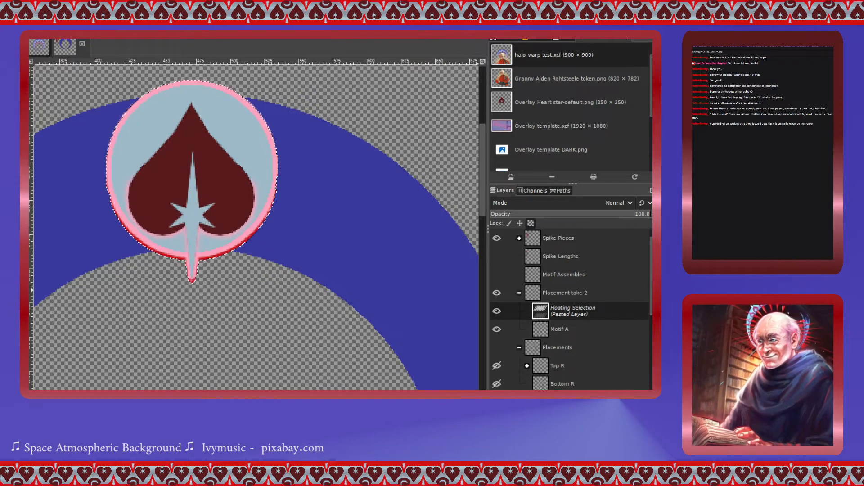
- Undo the last motif edit and collapse the Placements layer group
key(ctrl+z)
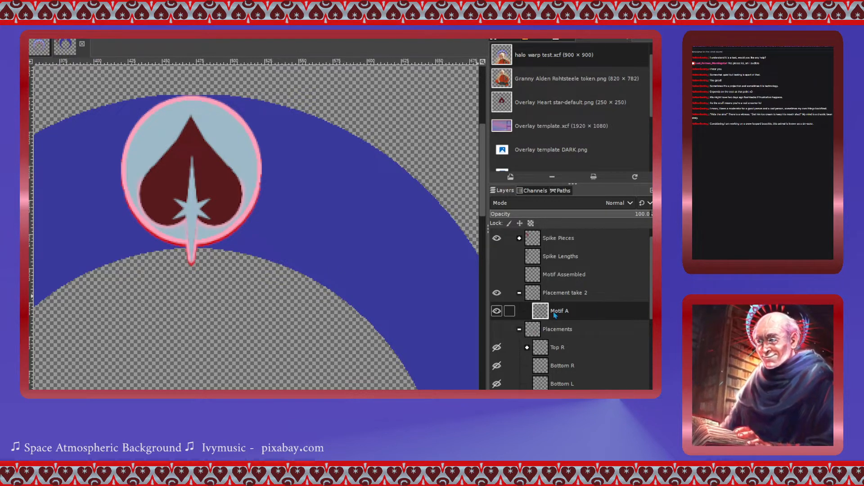
scroll(257, 261, down, 6)
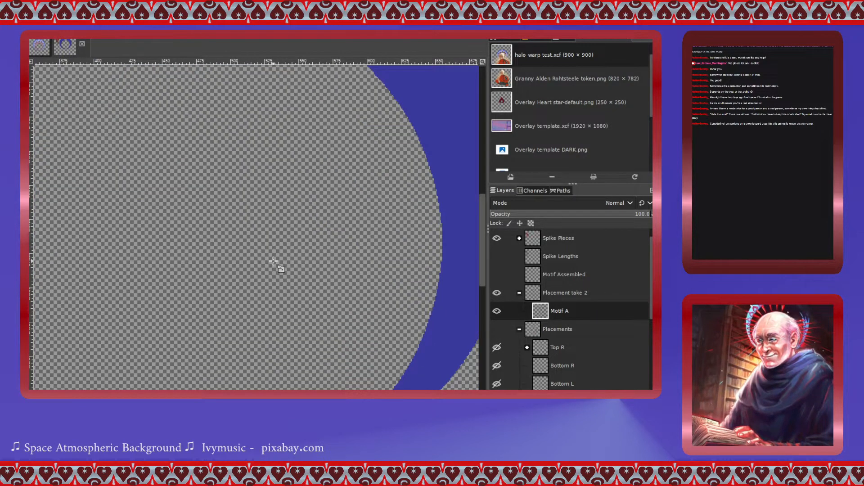
scroll(332, 263, down, 2)
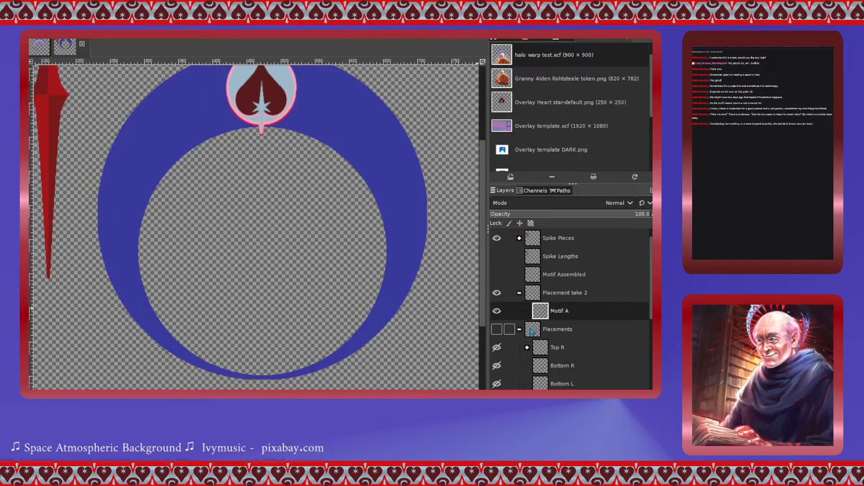
scroll(532, 332, down, 5)
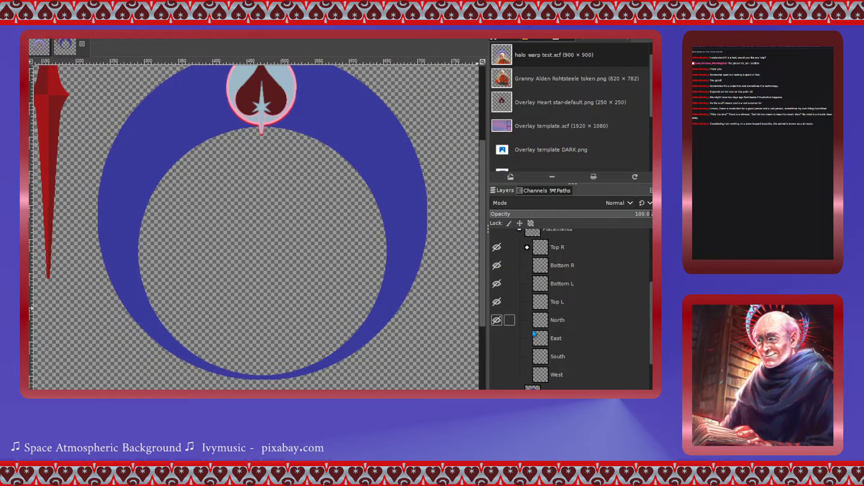
scroll(534, 333, down, 2)
scroll(522, 279, up, 5)
click(519, 260)
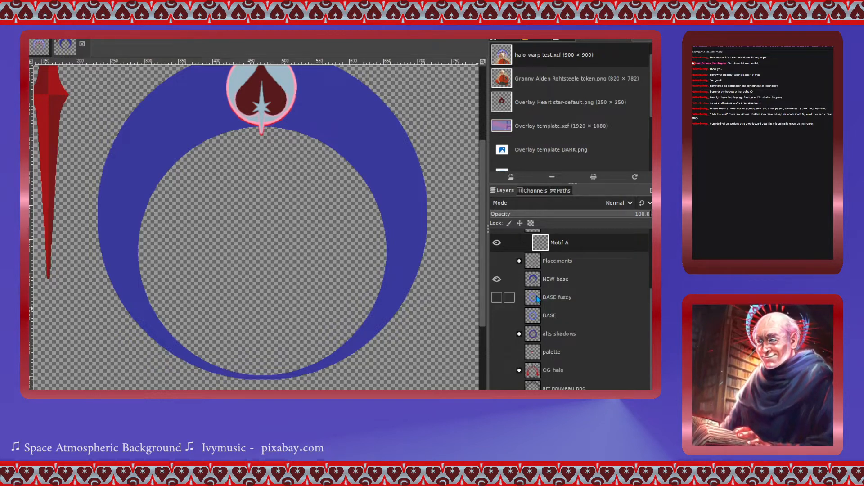
- Show the BASE layer and draw an elliptical selection matching the ring's inner circle
click(538, 315)
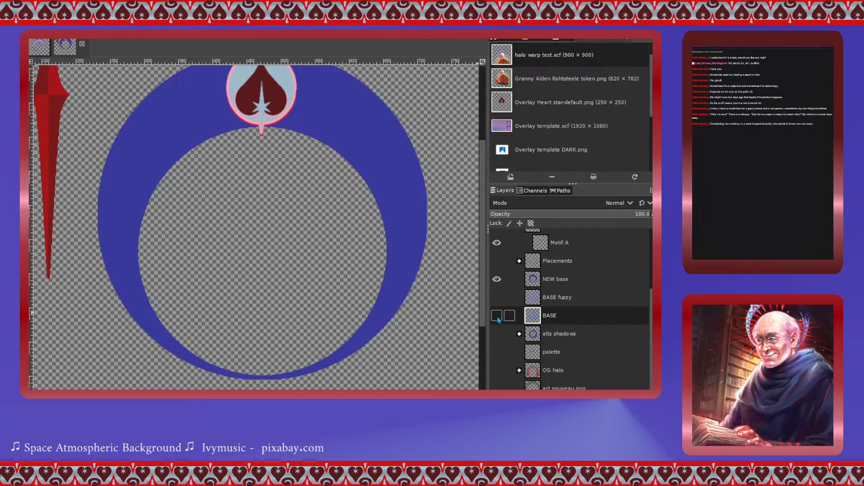
click(497, 316)
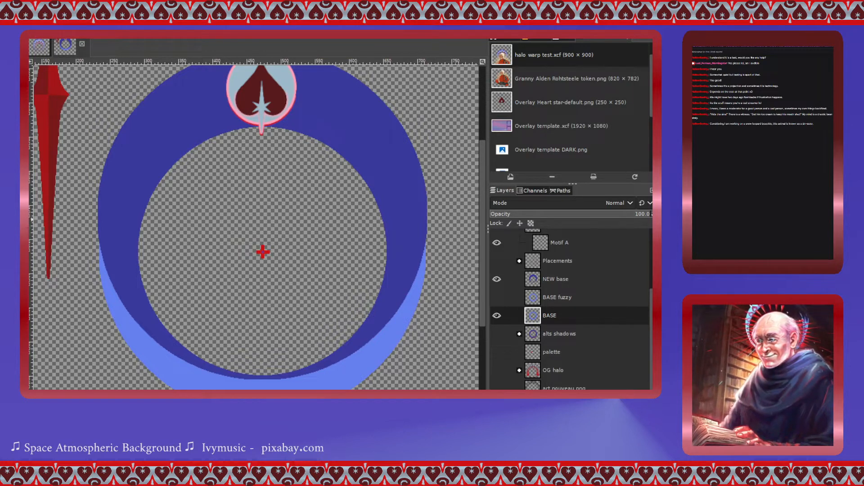
drag(158, 155, 379, 372)
drag(167, 172, 145, 145)
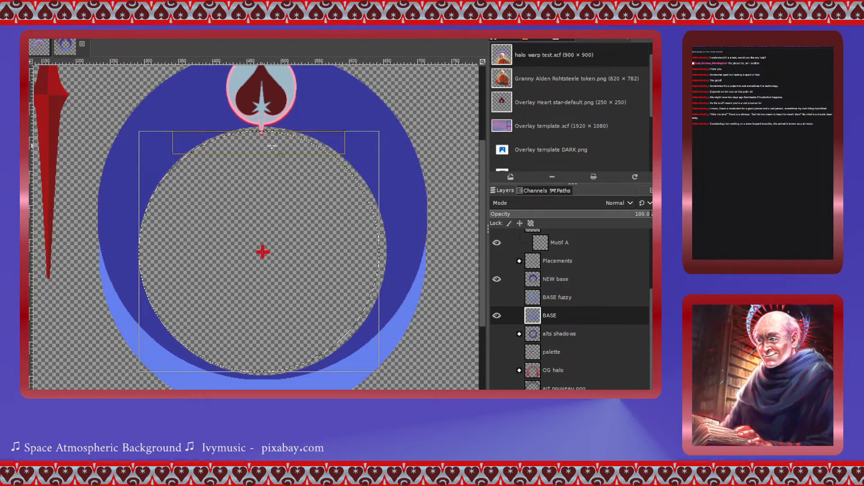
drag(372, 154, 369, 142)
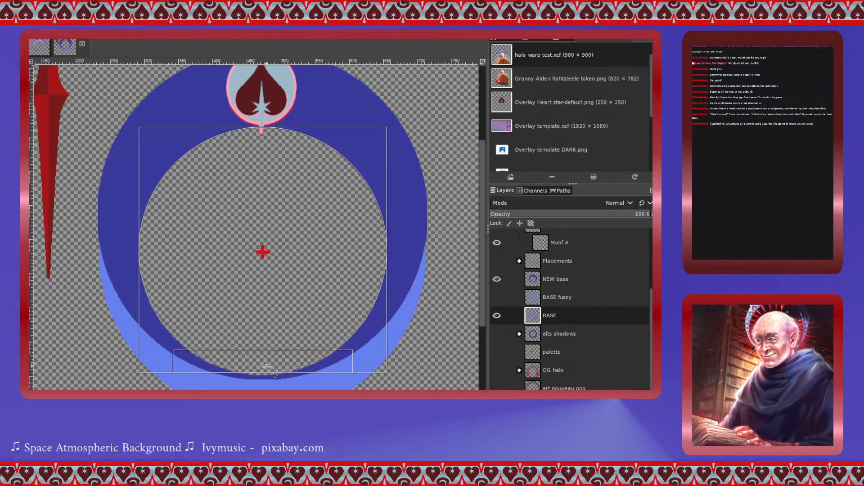
drag(267, 366, 268, 368)
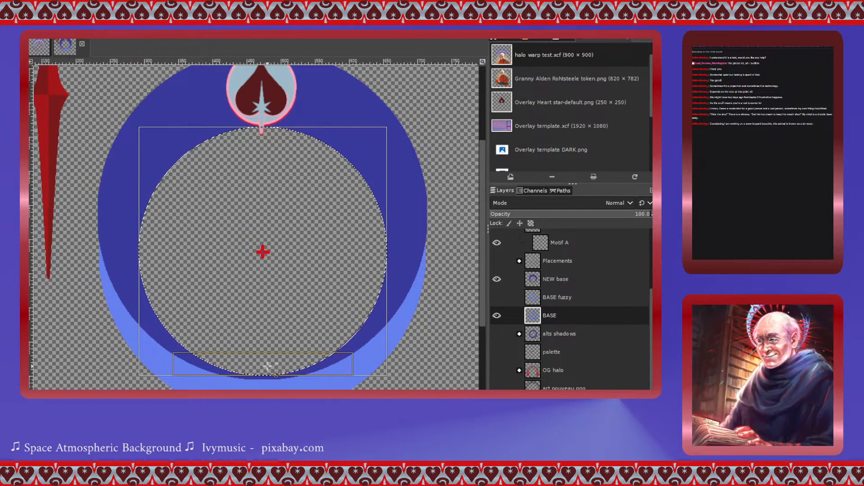
- Hide the BASE layer, then copy and paste the selection within the NEW base layer and anchor it
click(497, 315)
click(554, 279)
key(ctrl+c)
key(ctrl+v)
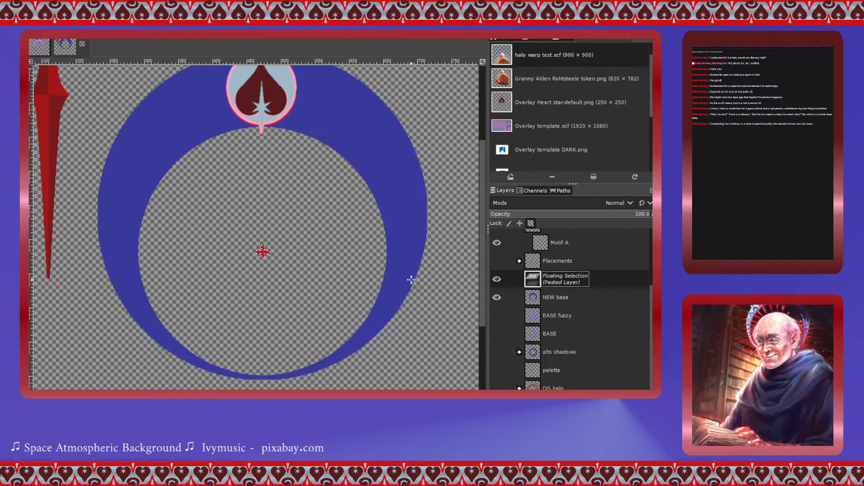
key(ctrl+v)
key(ctrl+h)
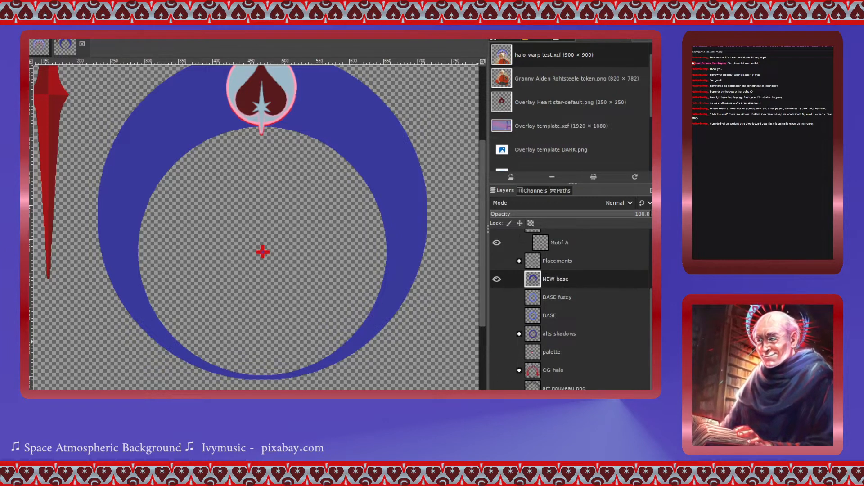
- Select the Motif A layer and nudge the heart motif so it sits centred on top of the ring
scroll(315, 294, up, 3)
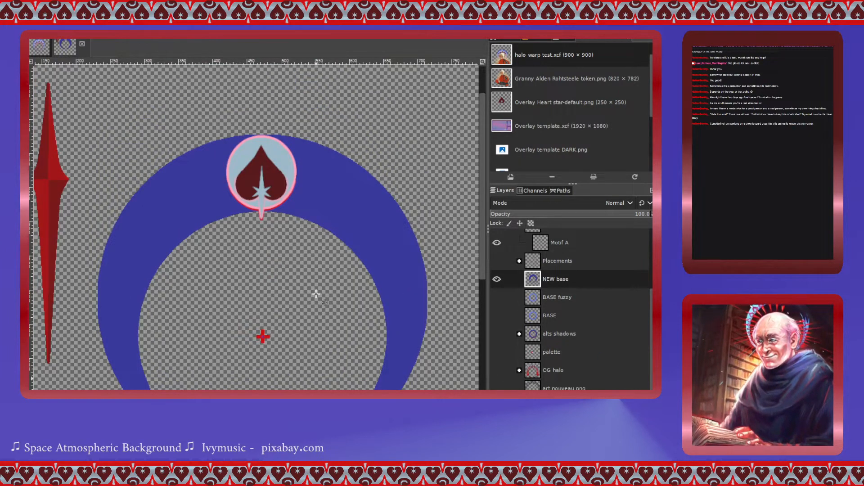
scroll(316, 294, down, 3)
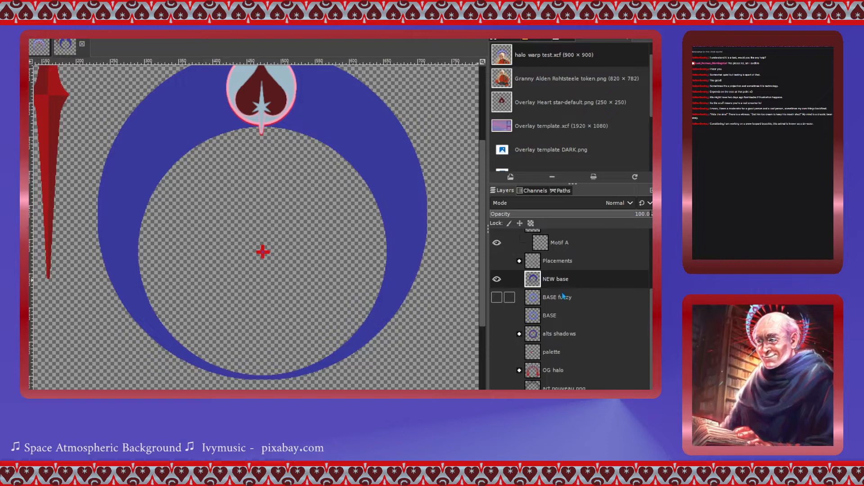
scroll(504, 284, up, 1)
click(543, 269)
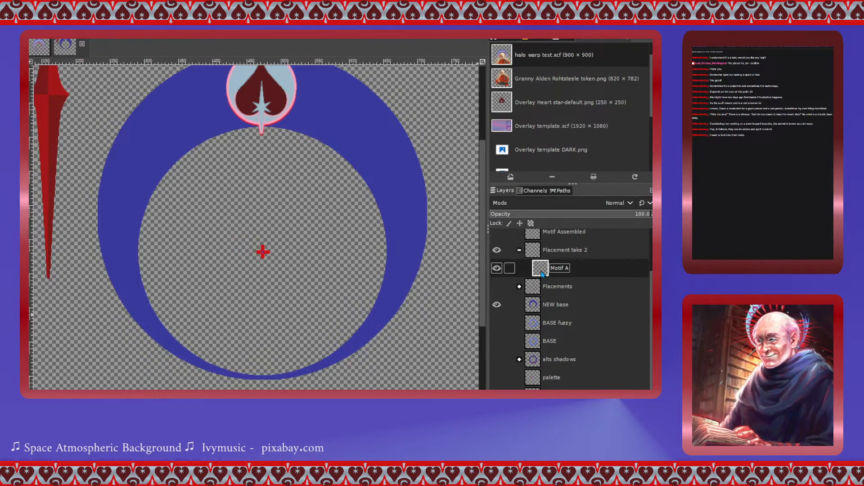
scroll(243, 152, up, 3)
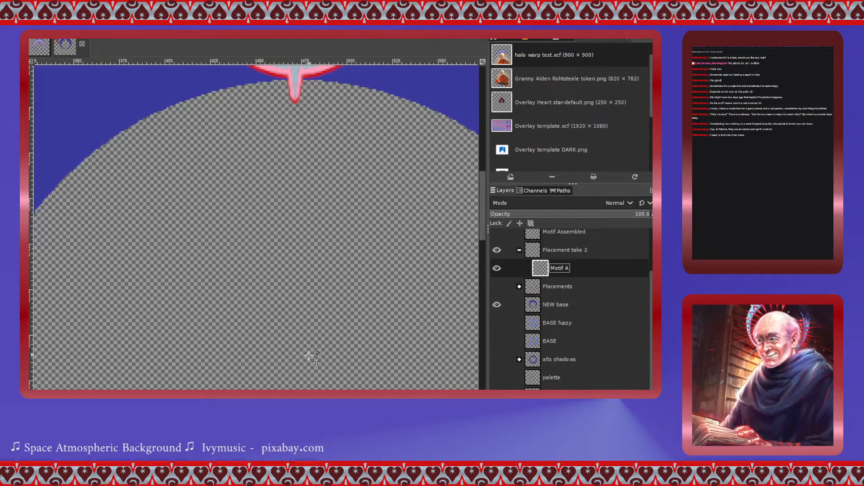
scroll(306, 371, up, 3)
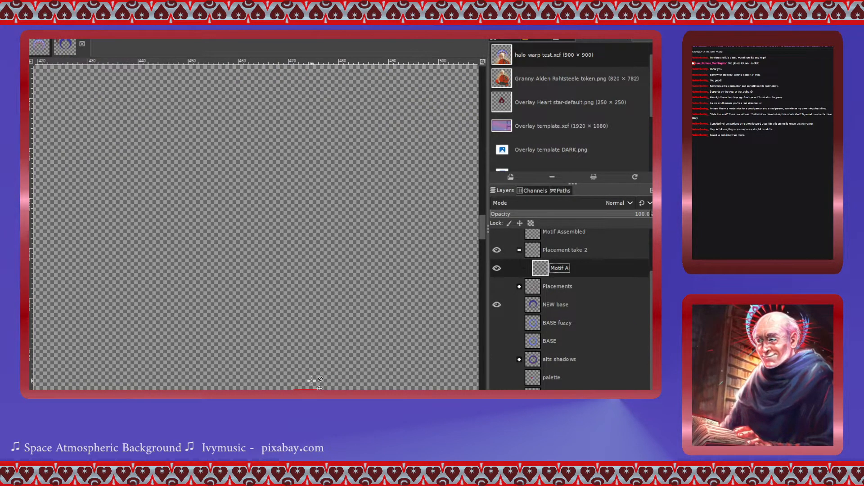
scroll(311, 379, down, 4)
scroll(309, 376, left, 3)
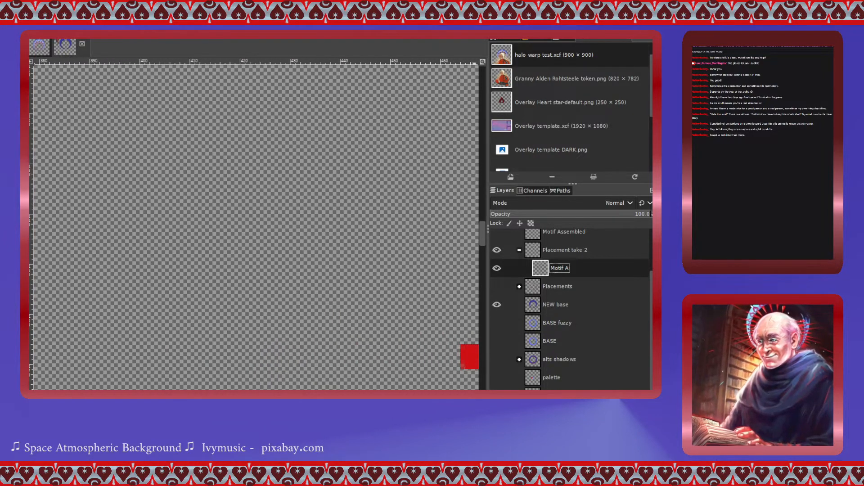
scroll(255, 224, left, 1)
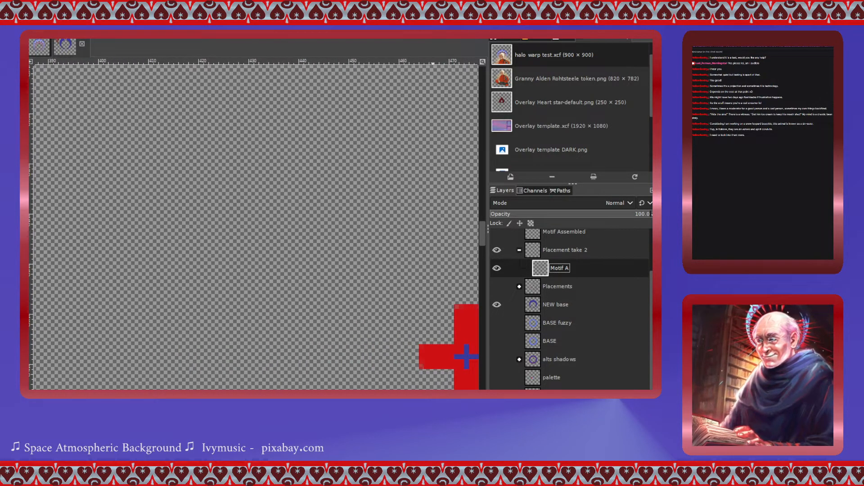
scroll(456, 320, up, 8)
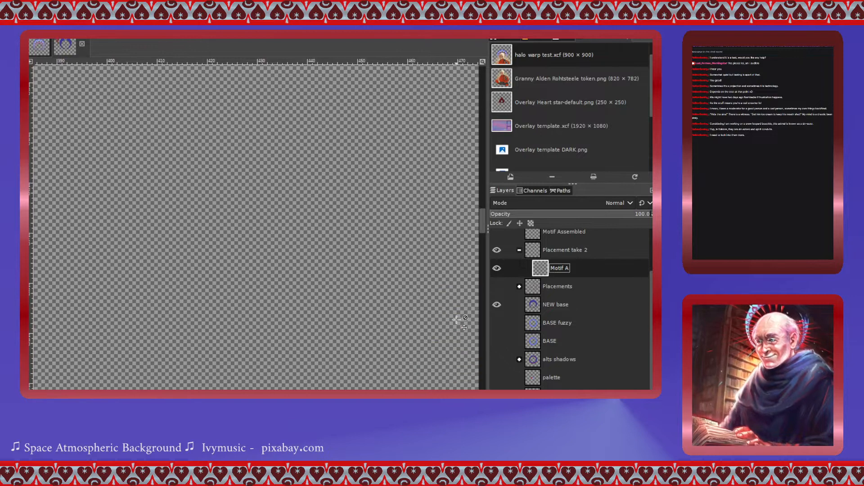
scroll(457, 320, up, 10)
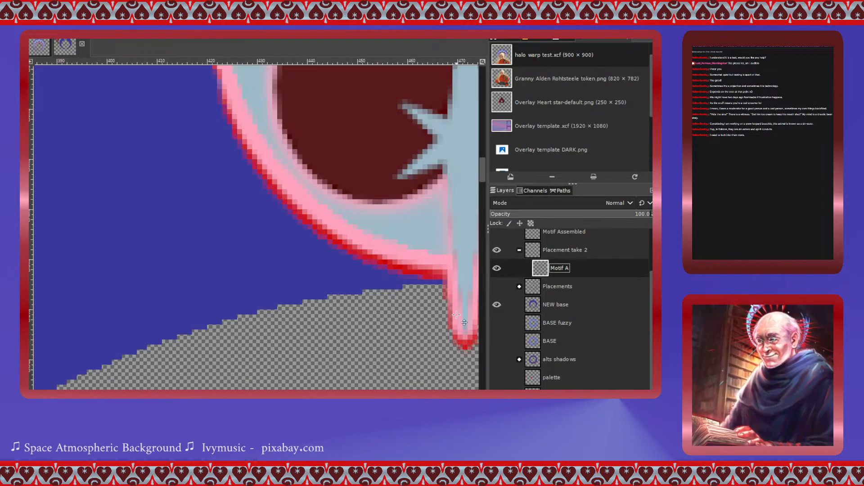
click(413, 231)
drag(412, 231, 424, 231)
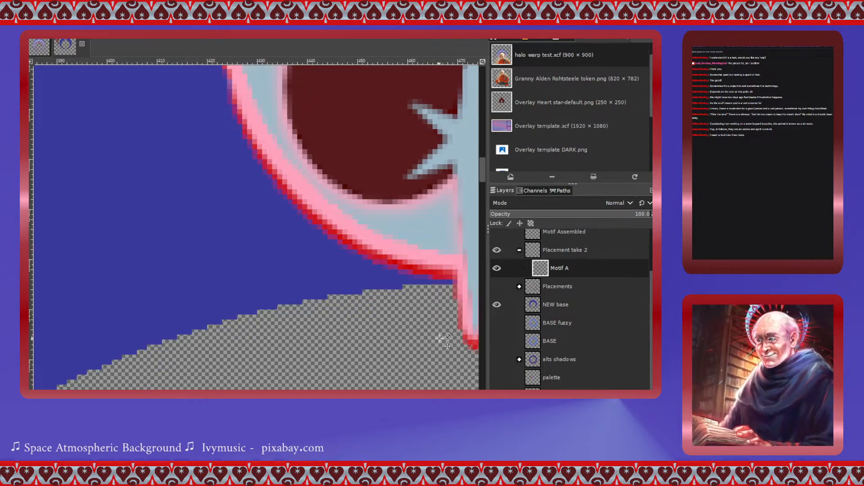
scroll(454, 337, up, 1)
scroll(453, 337, up, 1)
scroll(454, 337, down, 5)
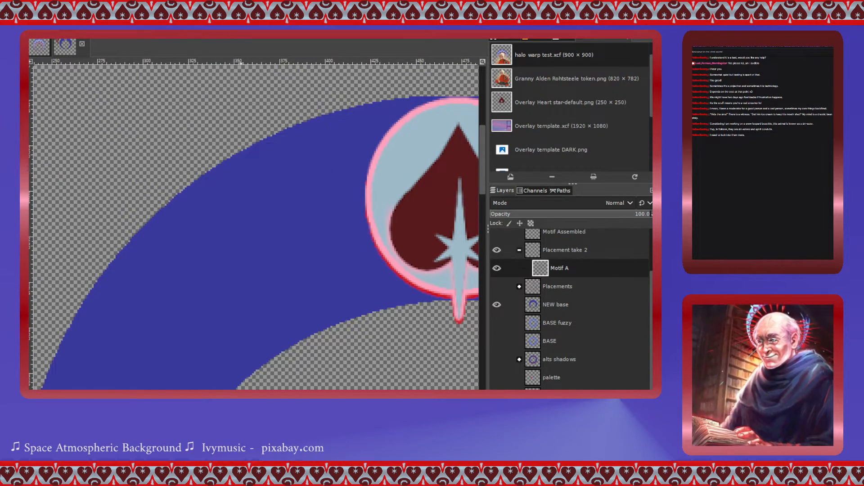
drag(242, 393, 276, 394)
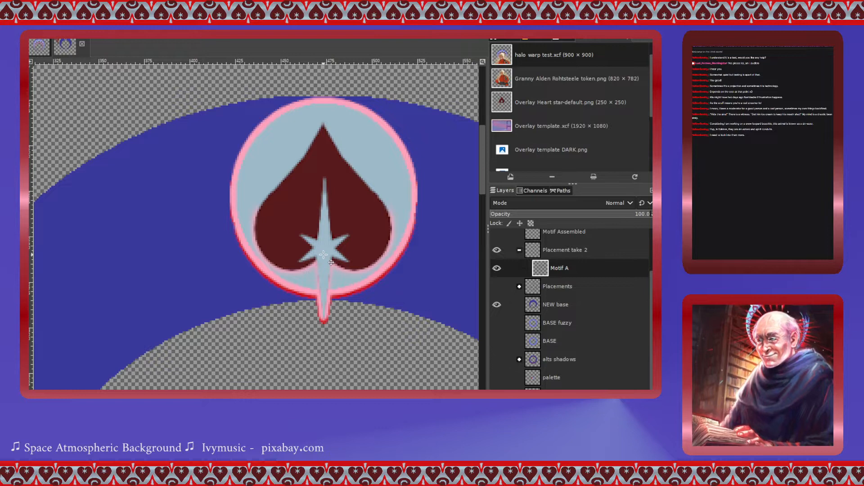
drag(323, 255, 323, 257)
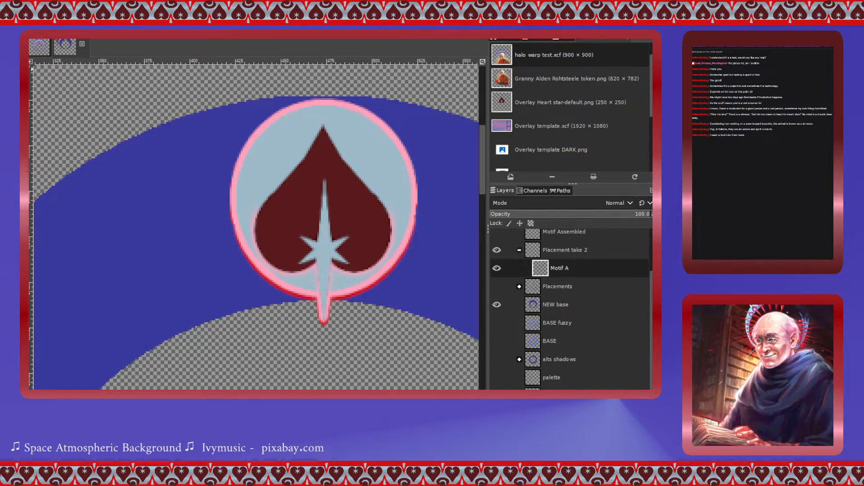
drag(233, 82, 428, 329)
drag(240, 191, 214, 191)
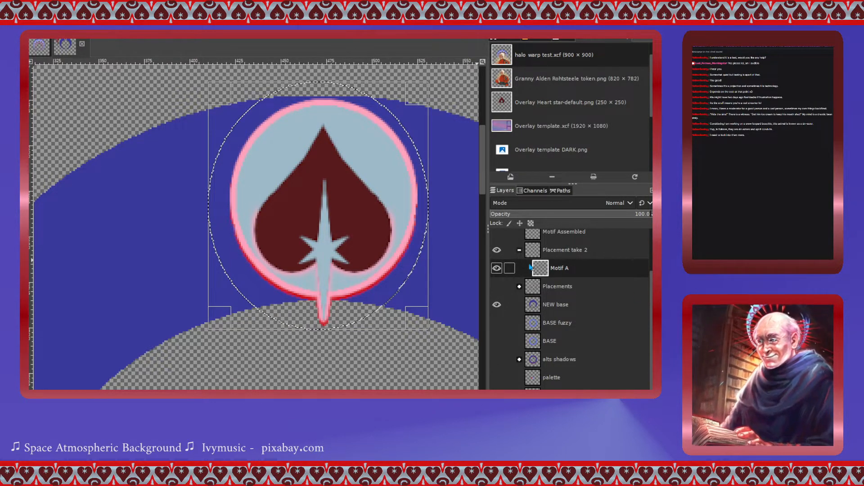
click(544, 273)
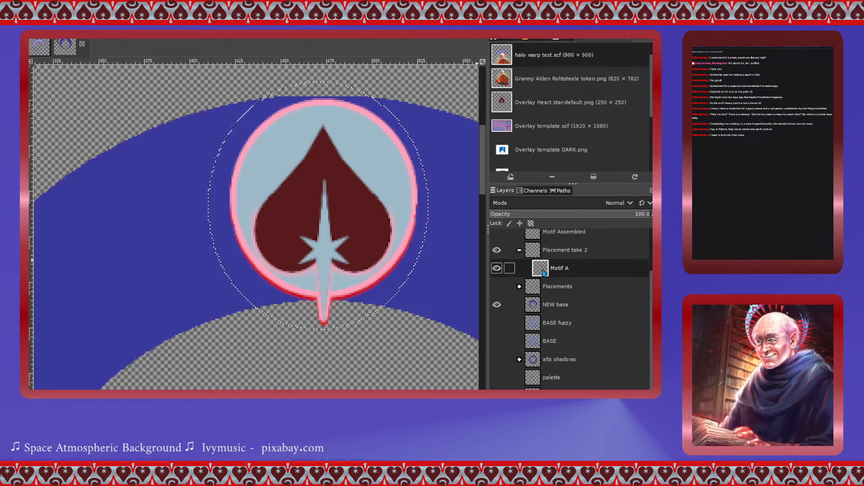
key(ctrl+shift+a)
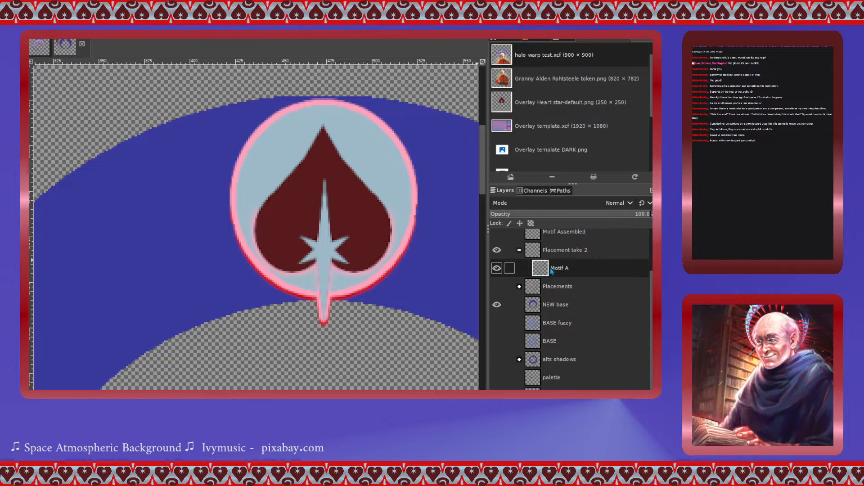
- Duplicate the Motif A layer four times
right_click(544, 270)
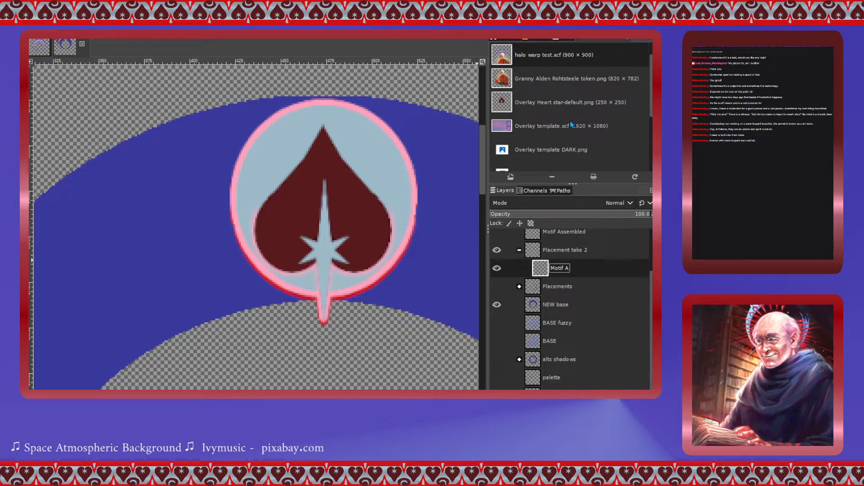
key(ctrl+shift+d)
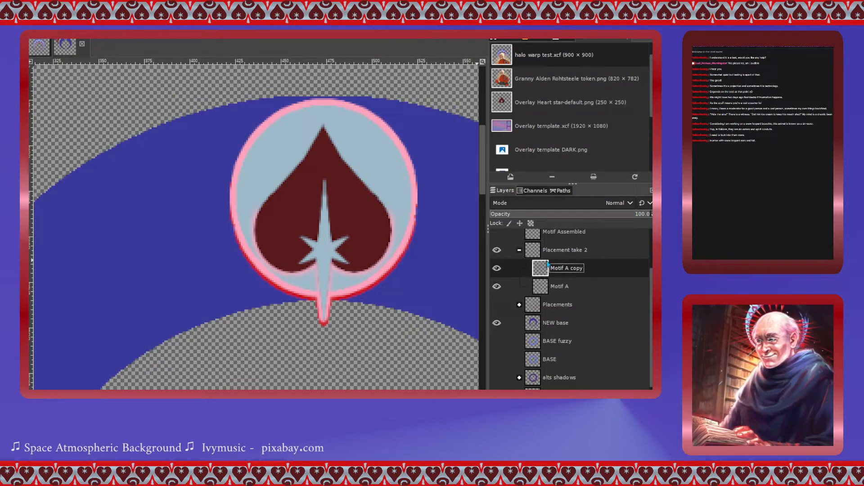
key(shift+ctrl+d)
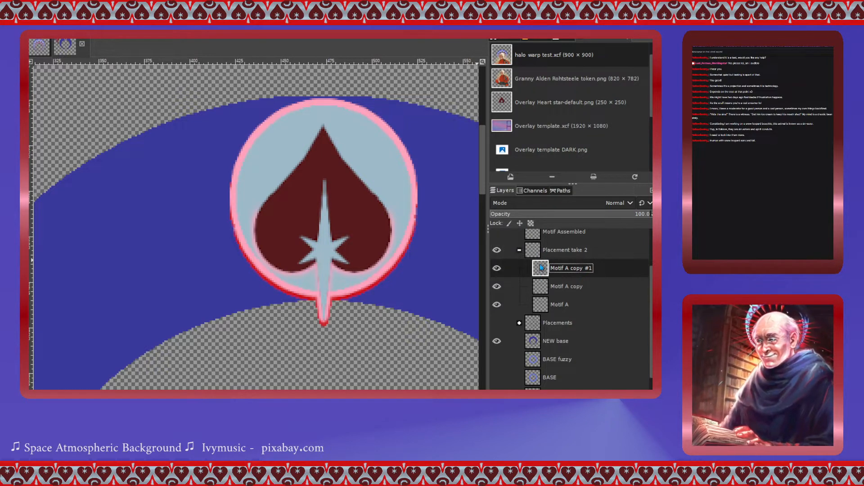
key(shift+ctrl+d)
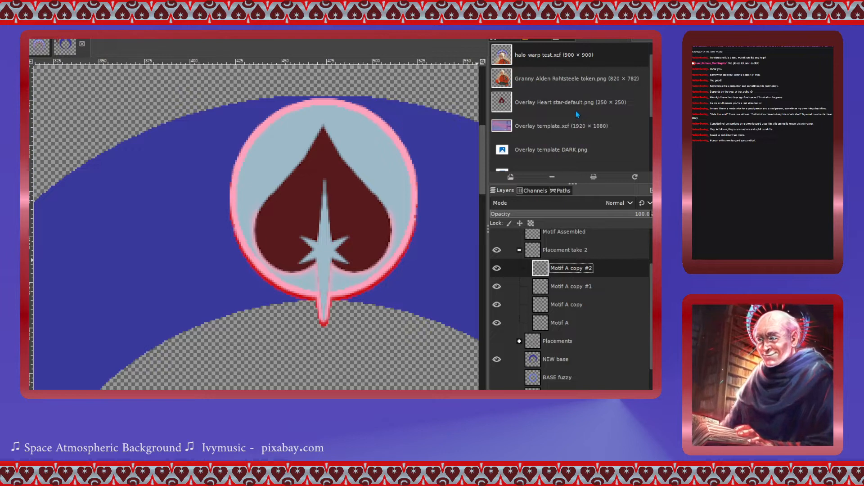
key(shift+ctrl+d)
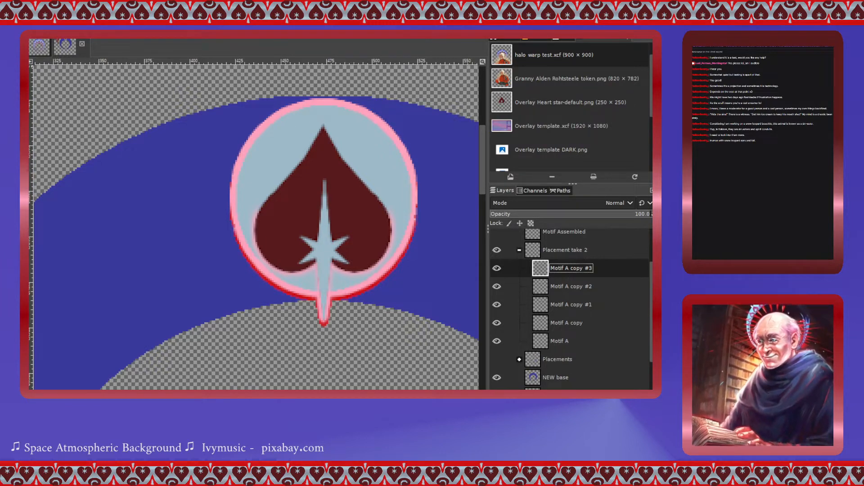
- Move one of the motif copies left along the ring beside the original heart
click(539, 324)
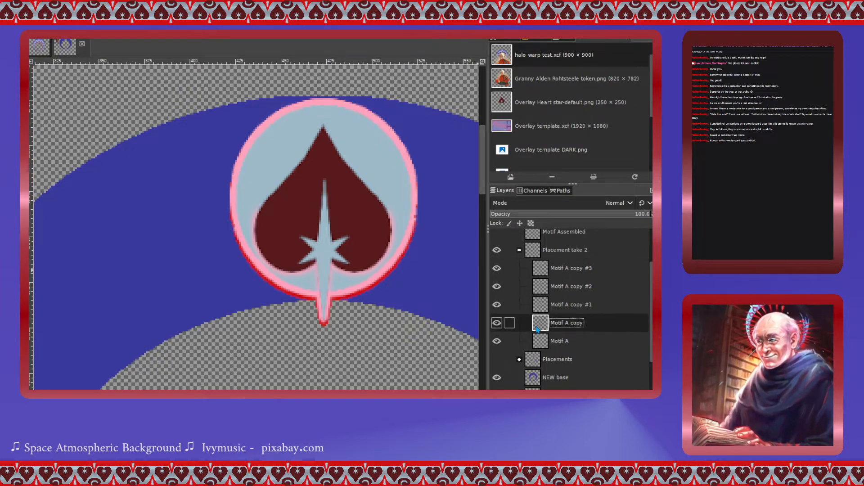
drag(384, 226, 164, 268)
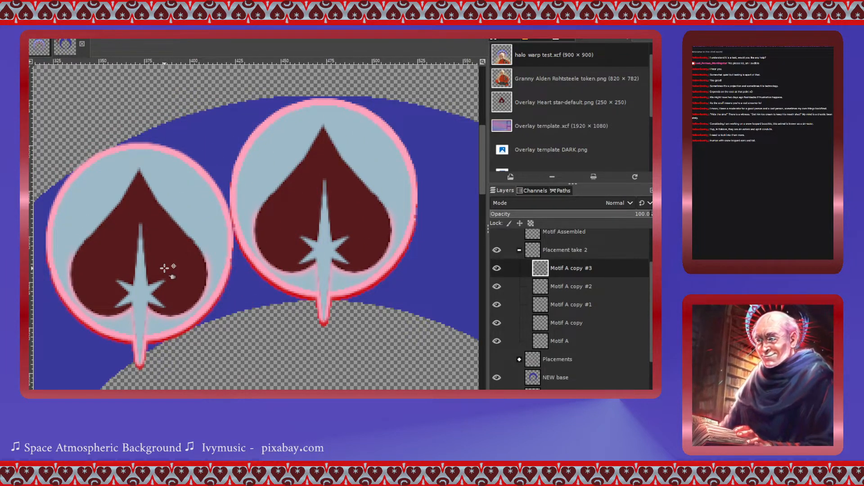
- Nudge a heart motif copy slightly and apply Scale to its layer at 900 × 900 pixels
drag(164, 268, 165, 266)
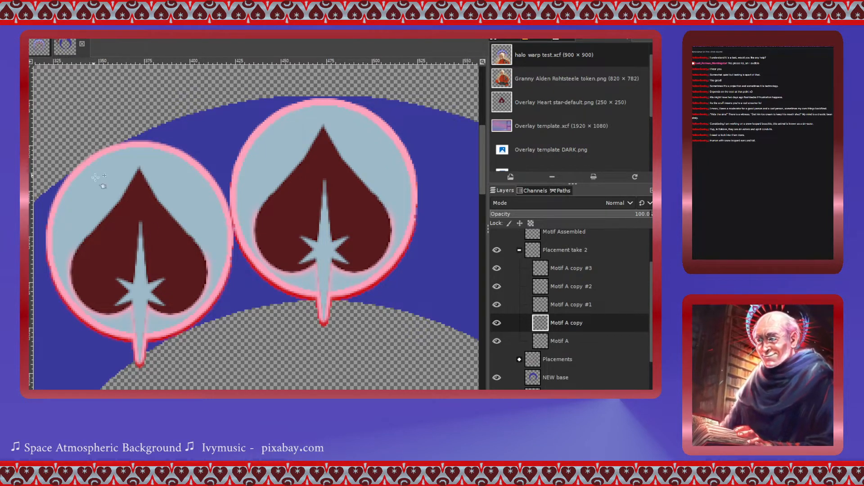
click(146, 237)
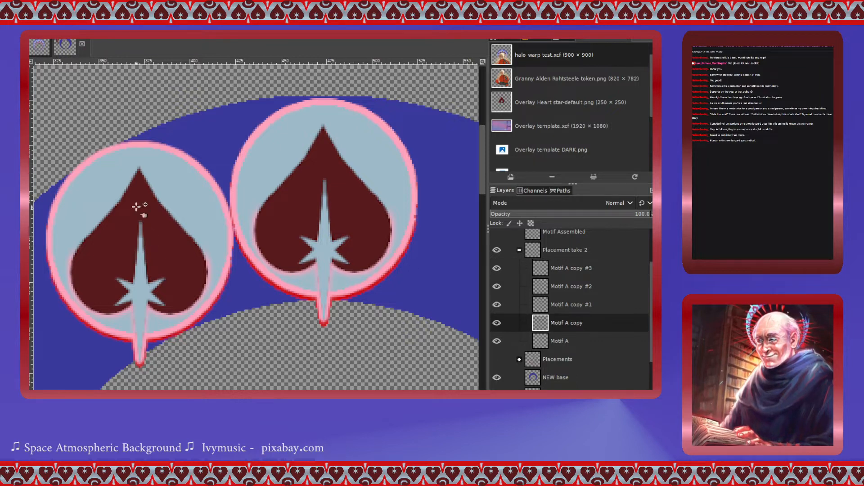
click(191, 267)
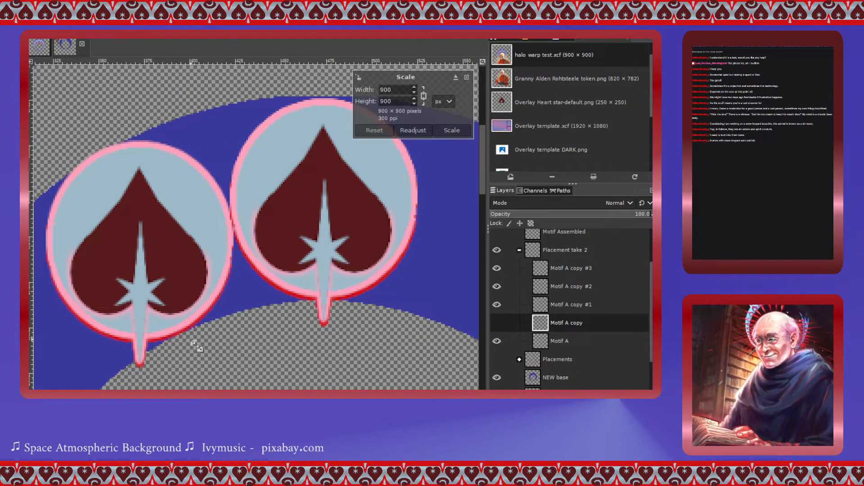
scroll(269, 342, left, 3)
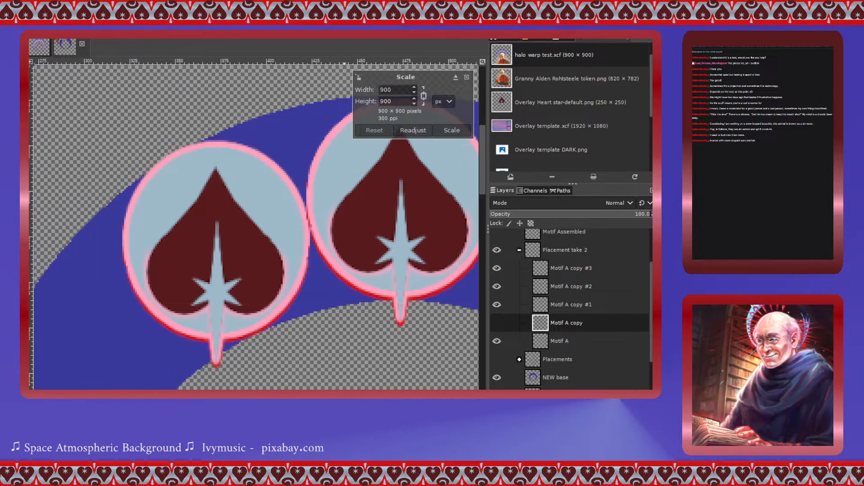
scroll(272, 343, up, 2)
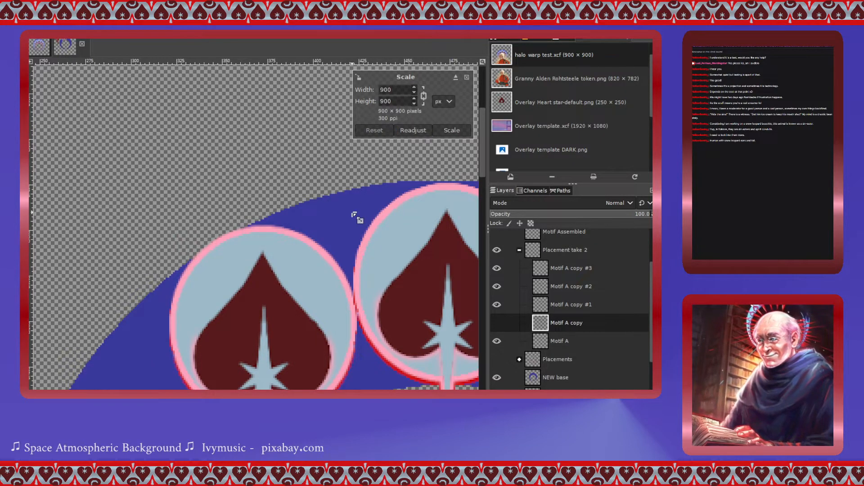
scroll(356, 216, down, 2)
scroll(355, 216, down, 1)
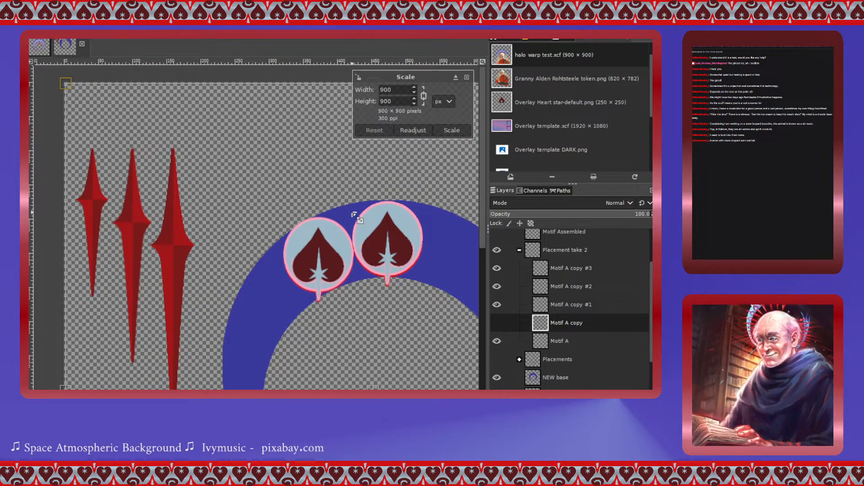
scroll(356, 216, up, 1)
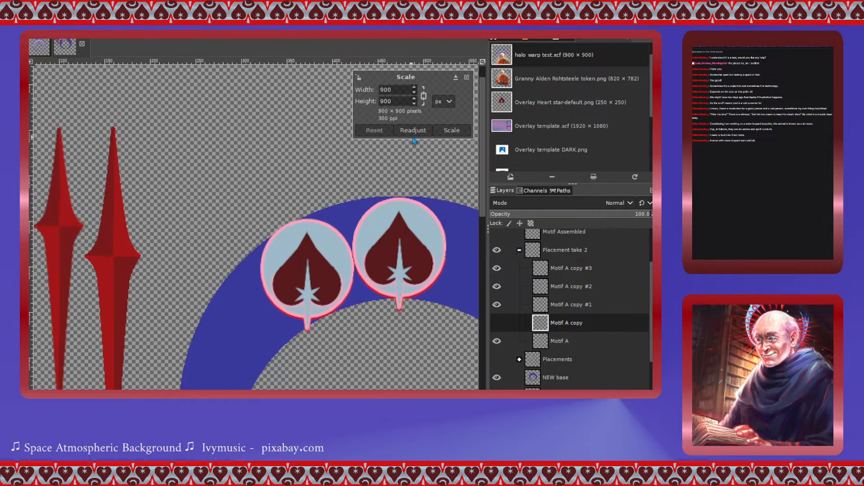
click(445, 131)
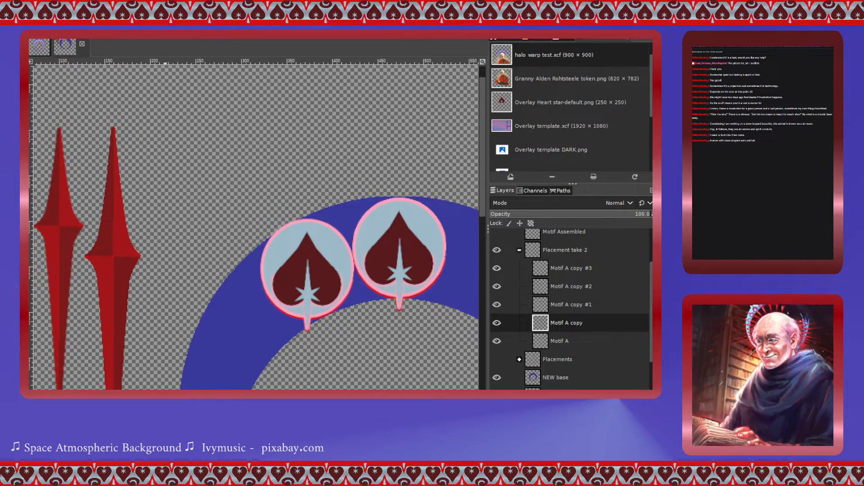
- Delete the four Motif A copy layers from the Placement take 2 group, keeping only Motif A
click(259, 135)
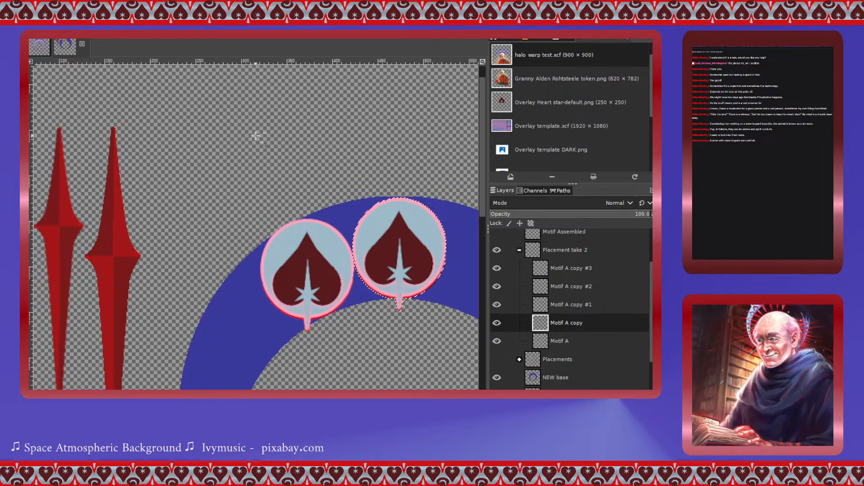
scroll(255, 135, right, 5)
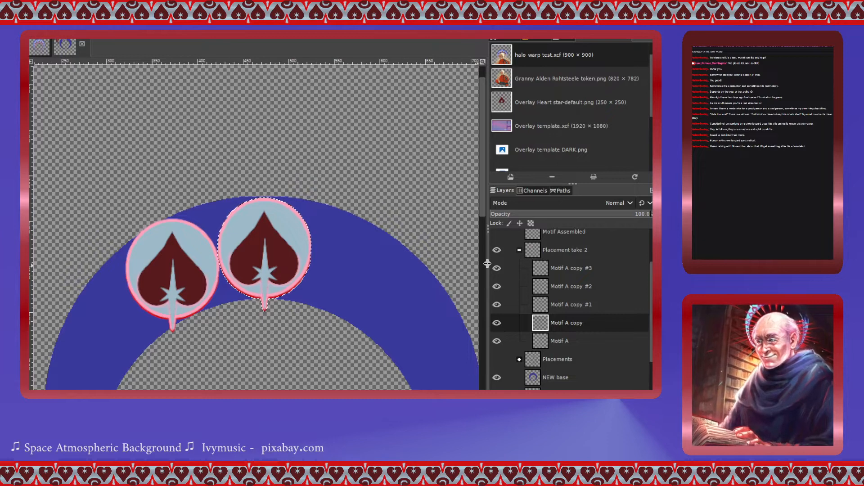
click(507, 268)
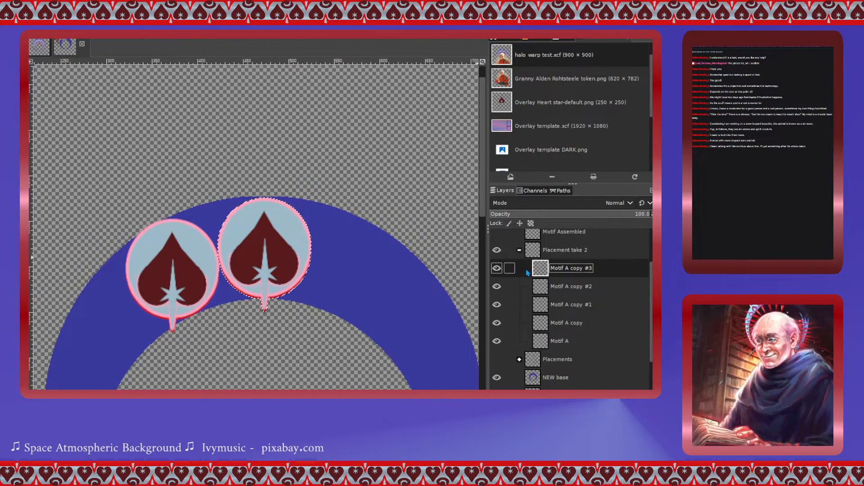
scroll(610, 346, down, 2)
scroll(608, 356, up, 2)
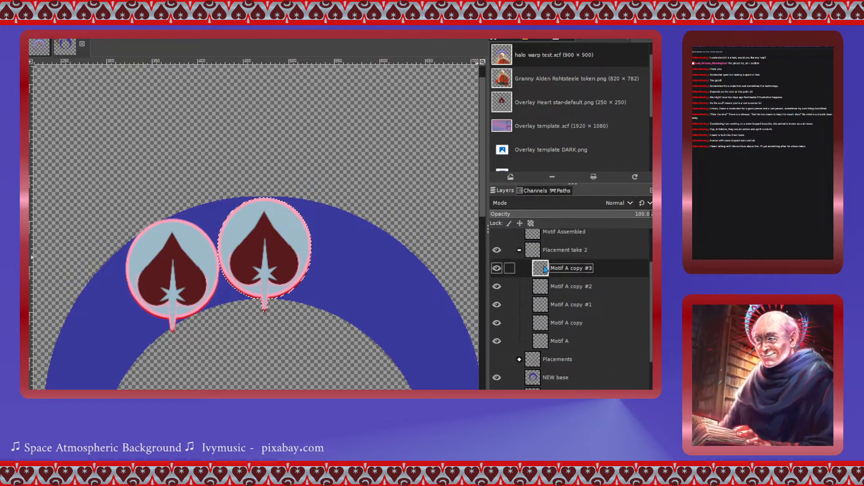
key(Delete)
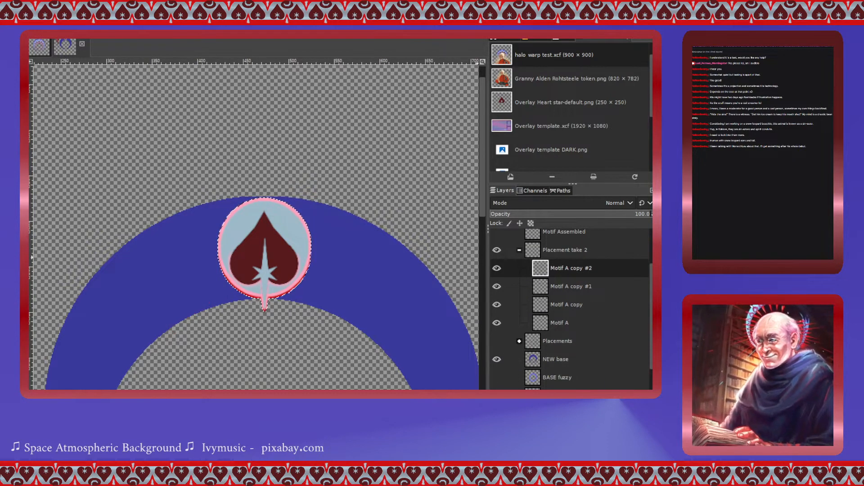
key(Delete)
key(Delete)
key(Delete)
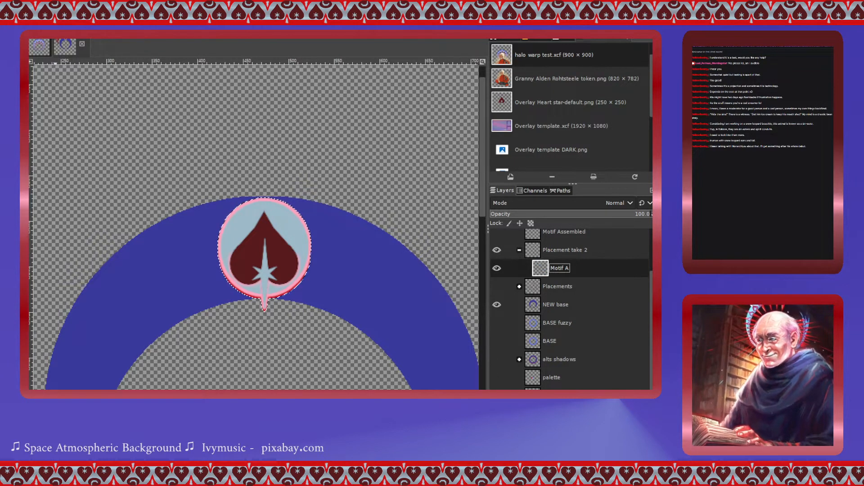
- Clear the selected heart motif from the Motif A layer
click(49, 187)
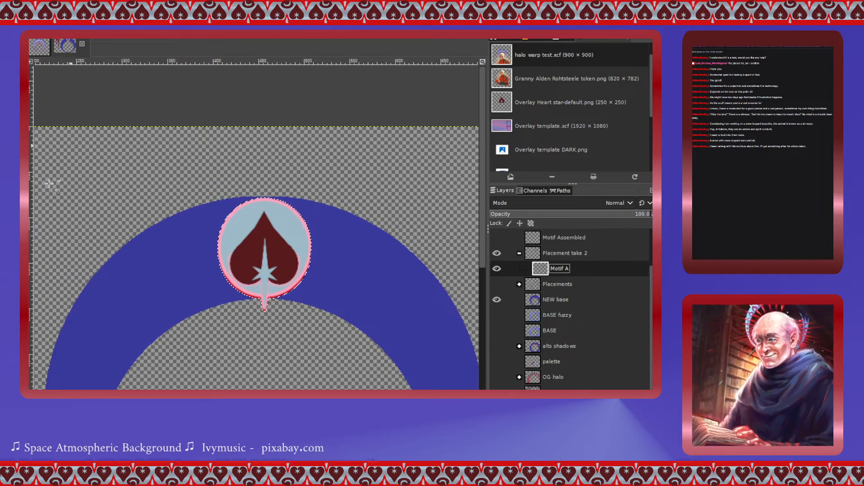
ctrl+scroll(298, 220, down, 4)
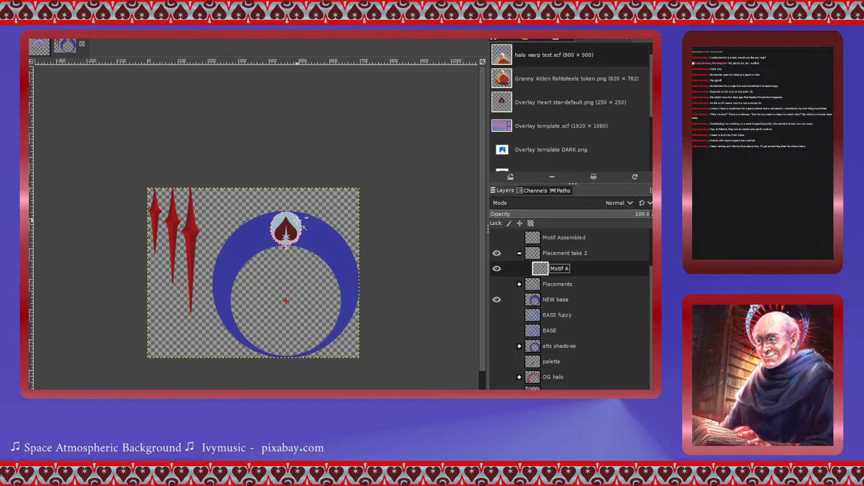
key(ctrl+z)
right_click(546, 279)
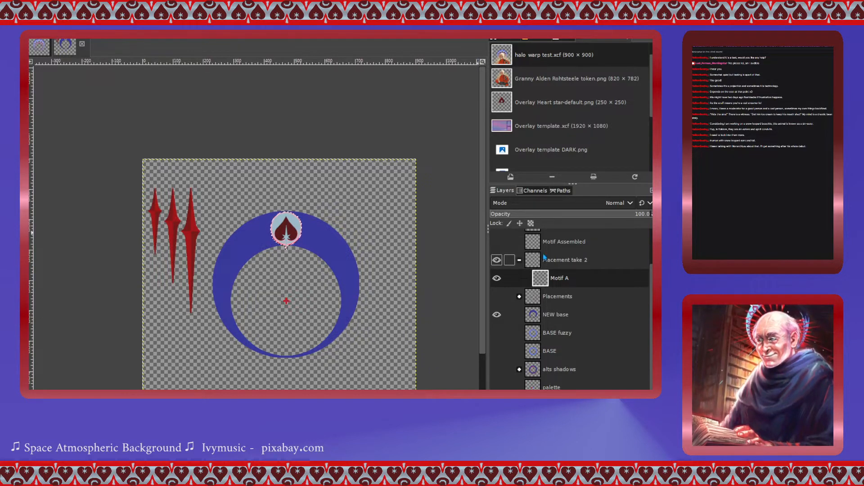
click(545, 282)
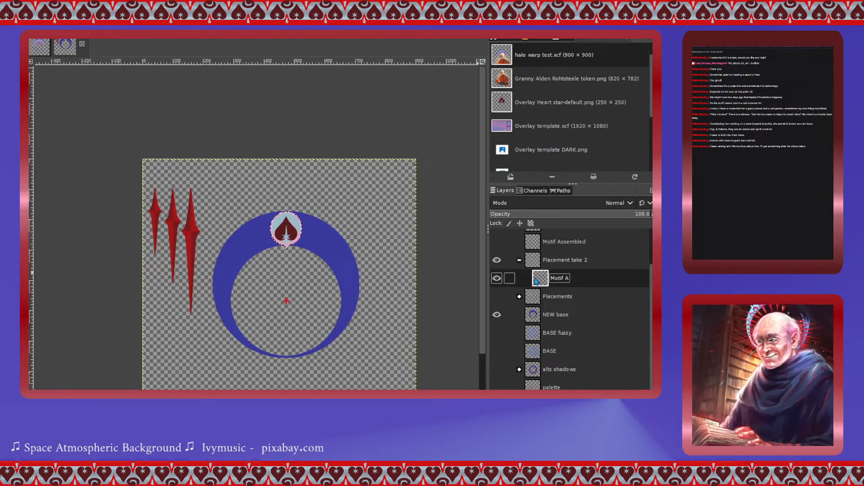
key(Delete)
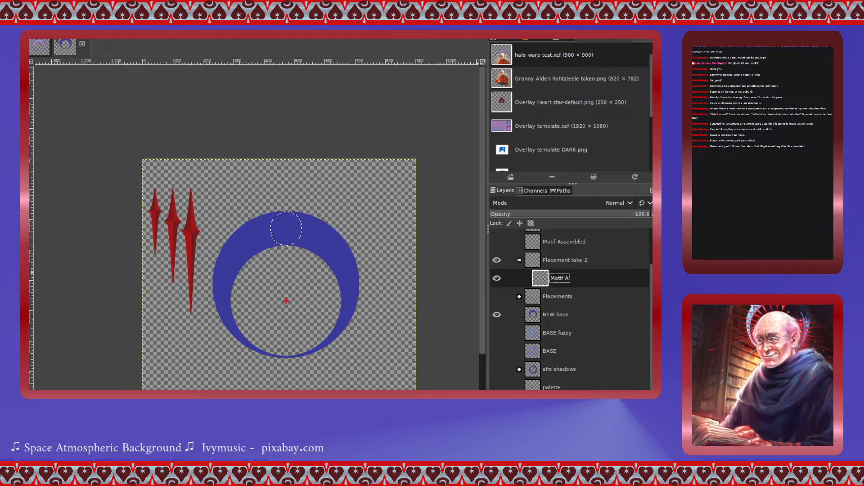
- Try moving the Motif A layer from the Placements group into the Placement take 2 group
click(519, 260)
click(535, 278)
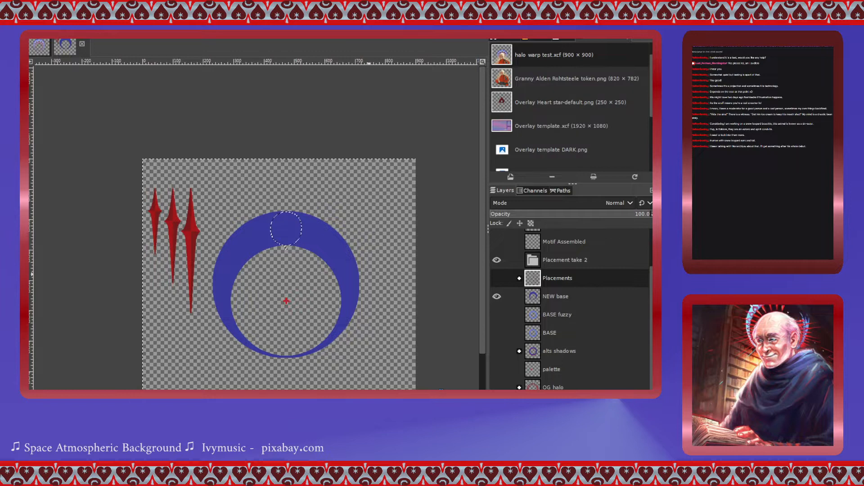
click(519, 278)
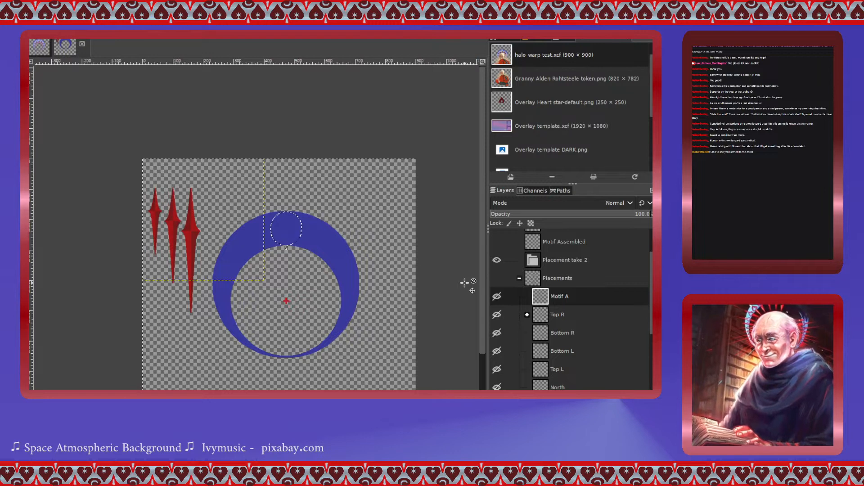
double_click(552, 296)
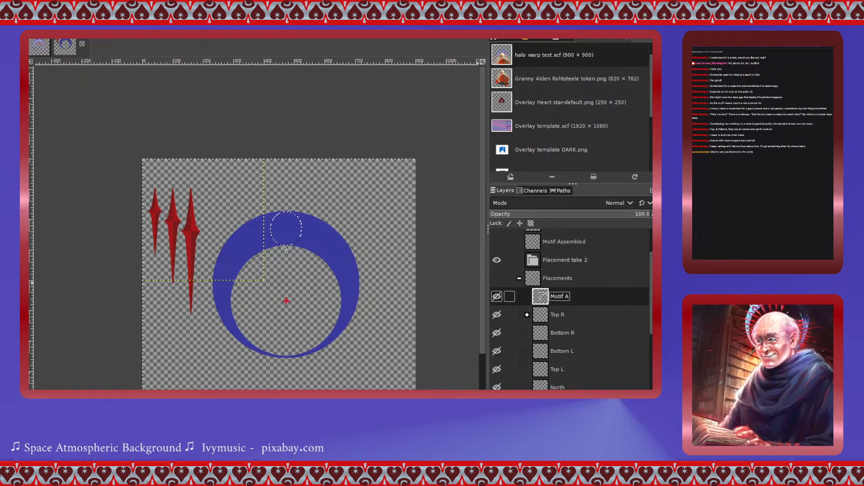
drag(542, 297, 539, 263)
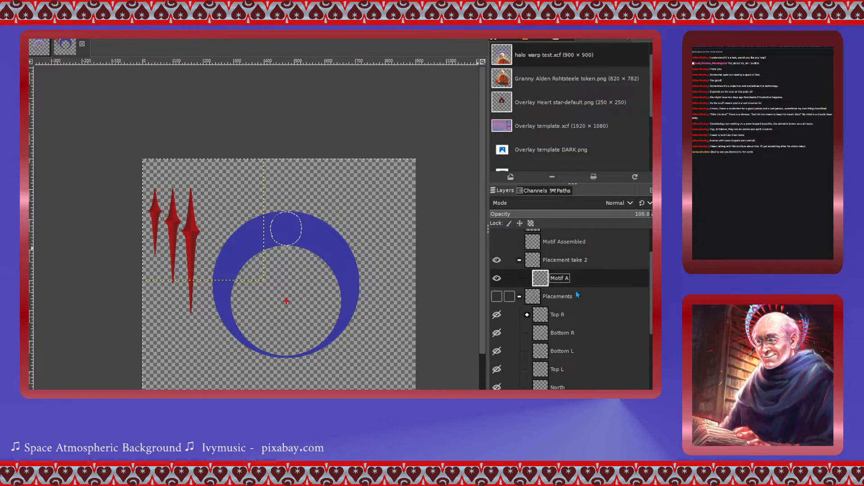
key(ctrl+z)
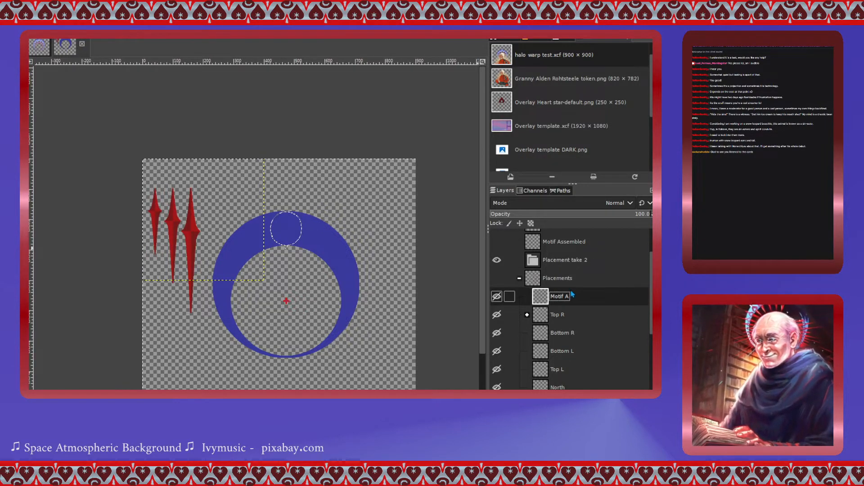
key(ctrl+z)
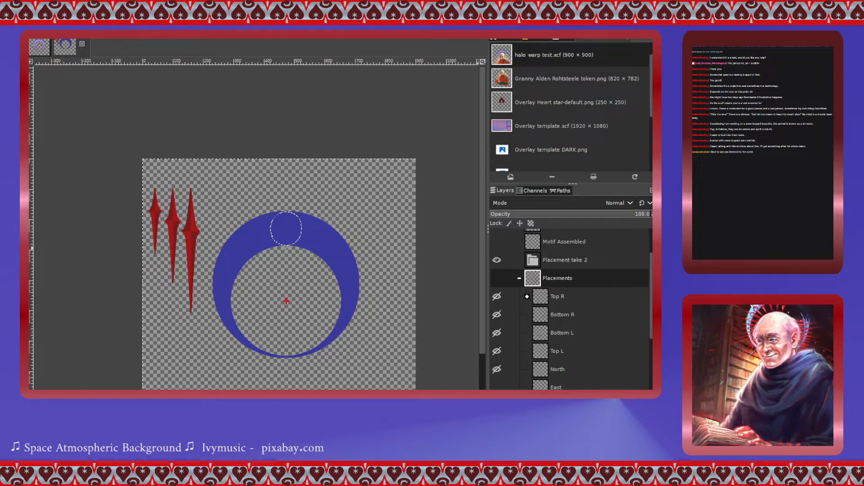
key(Return)
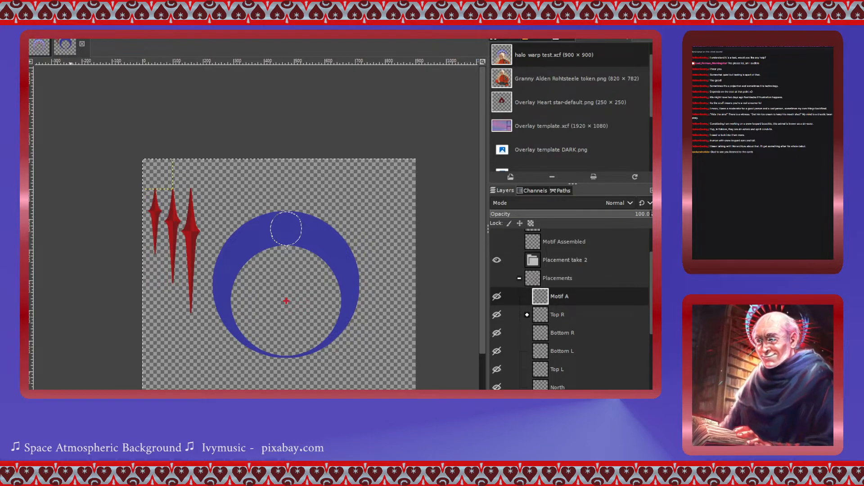
- Deselect, paste the copied heart as a floating selection and anchor it onto Motif A
click(286, 247)
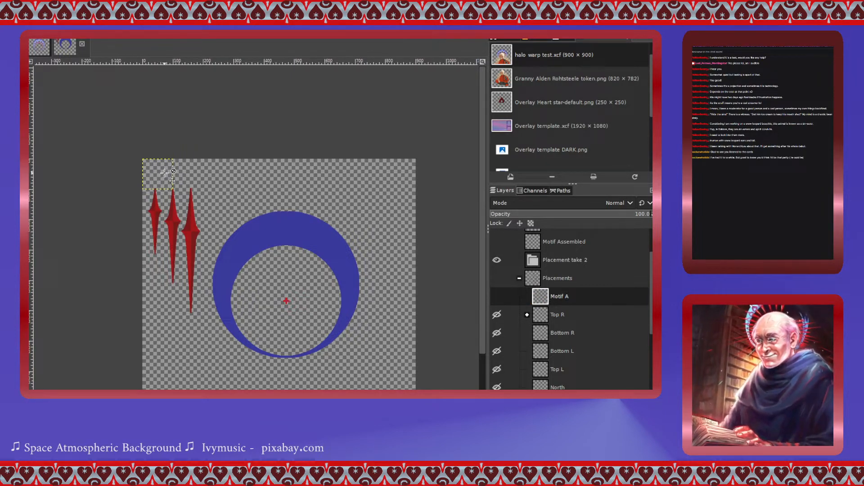
key(ctrl+v)
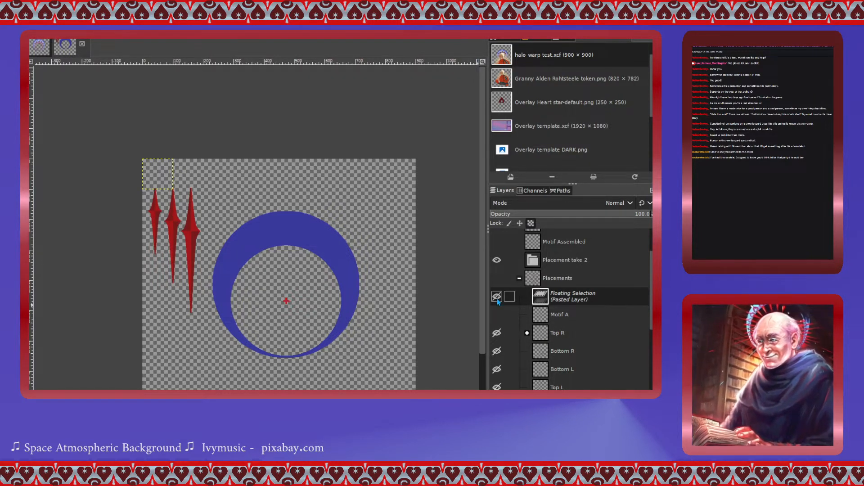
click(500, 316)
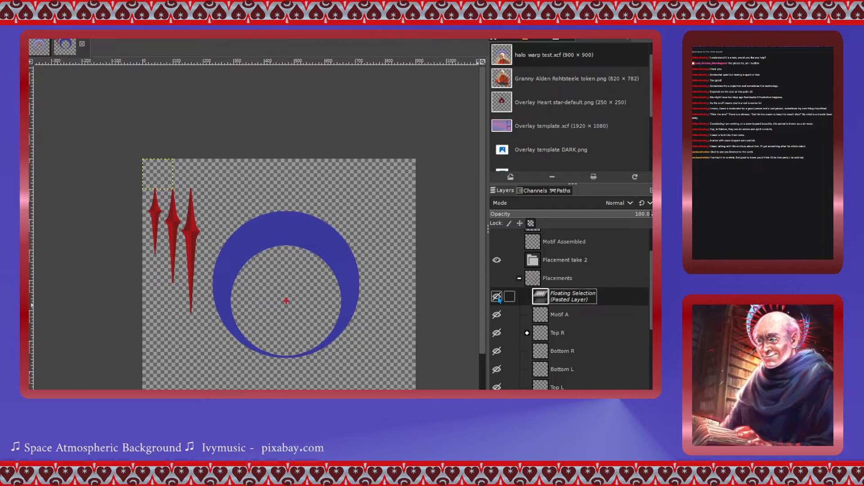
key(ctrl+h)
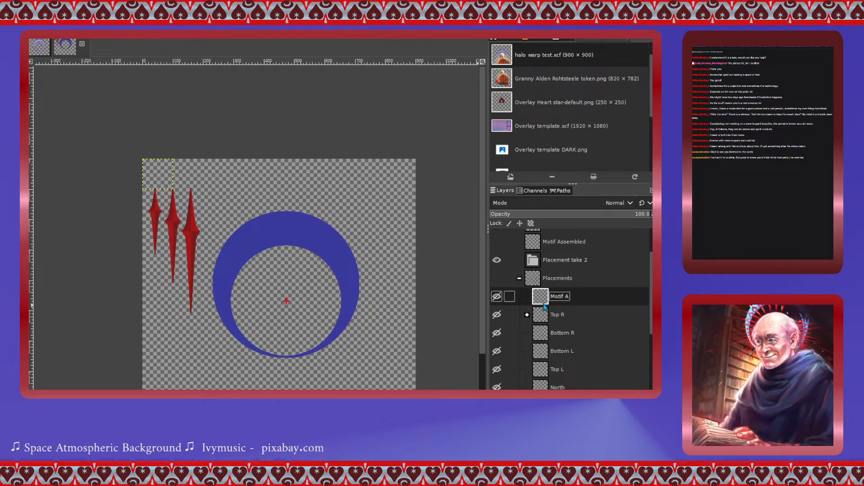
key(ctrl+z)
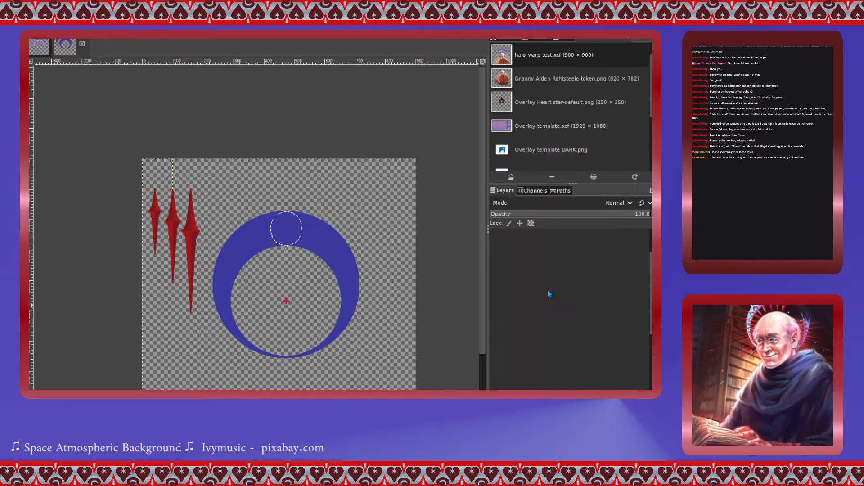
key(ctrl+z)
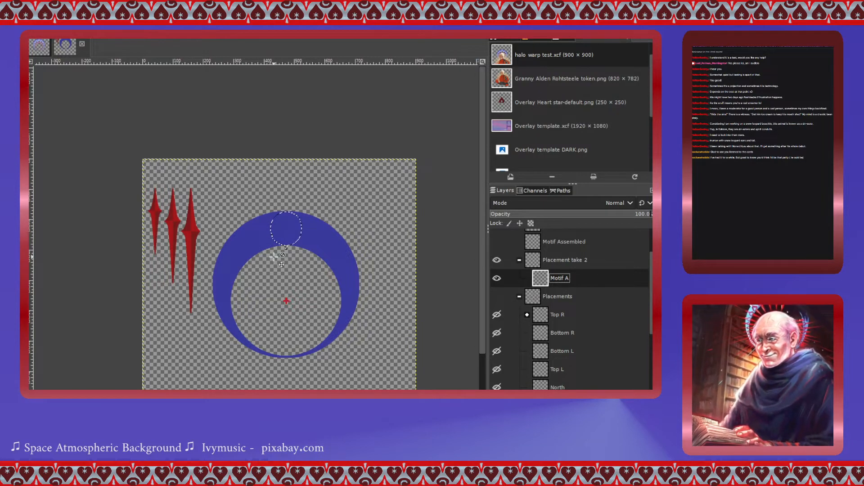
key(ctrl+z)
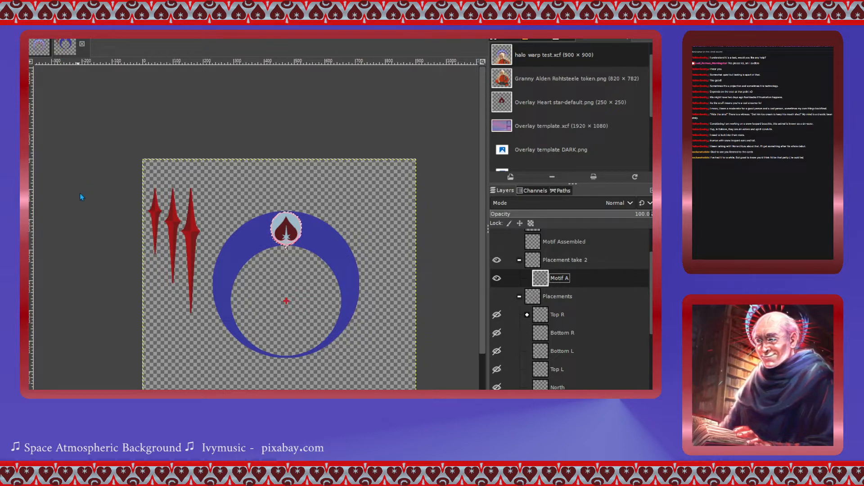
- Paste the heart onto the Motif A layer and duplicate that layer
key(ctrl+v)
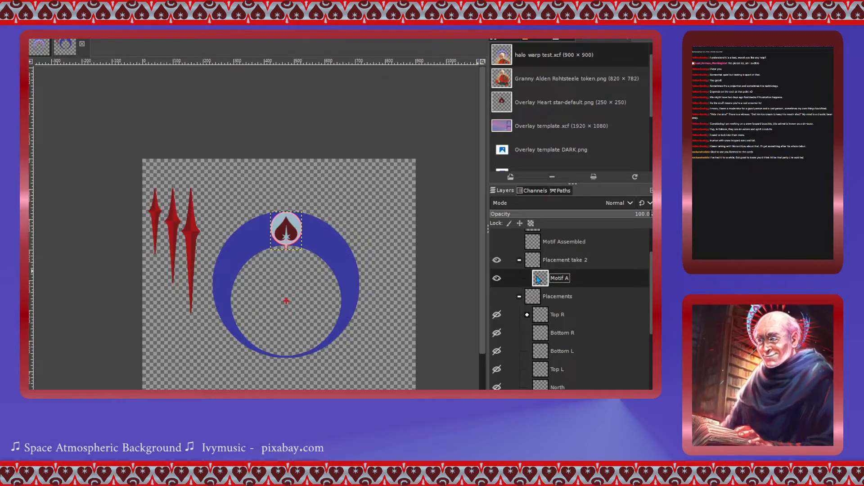
key(ctrl+shift+d)
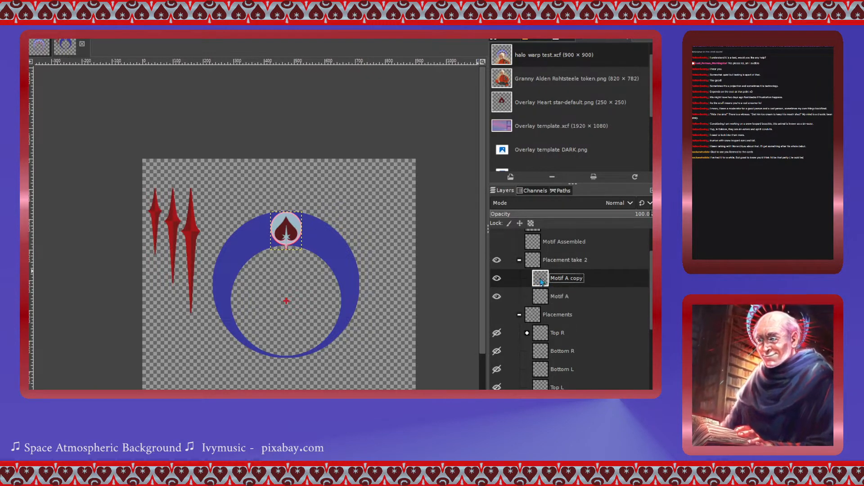
- Duplicate the Motif A copy layer three times, then select the Motif A copy layer
key(ctrl+shift+d)
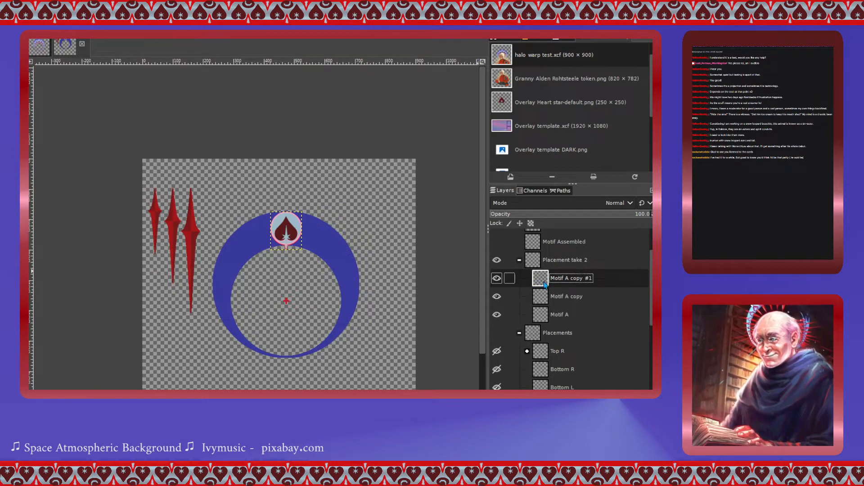
key(ctrl+shift+d)
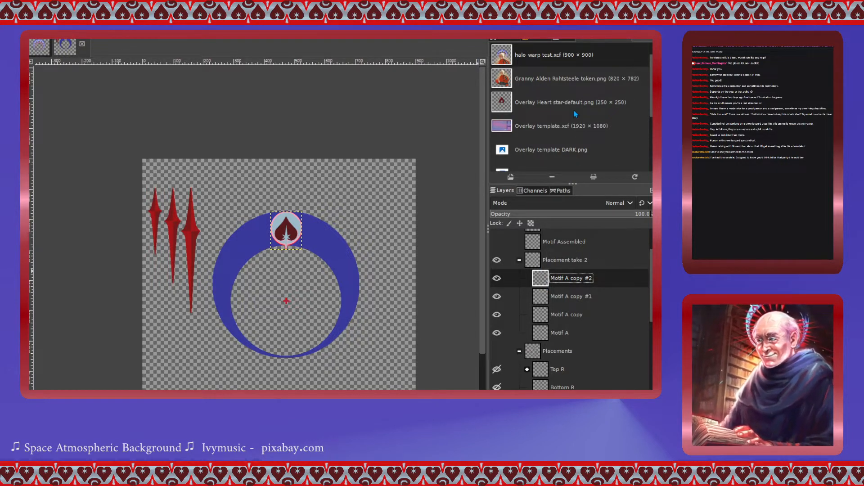
key(ctrl+shift+d)
click(553, 339)
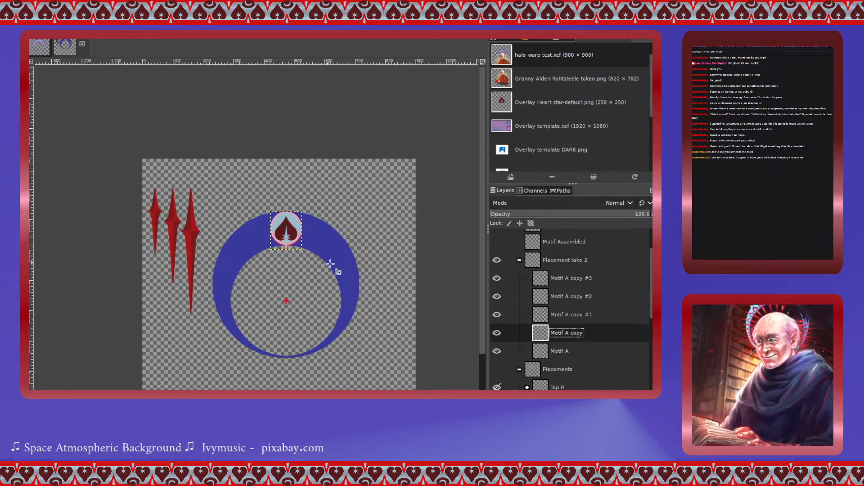
- Scale the Motif A copy heart to 100 × 122 px and shift it left along the top of the ring
scroll(306, 263, up, 2)
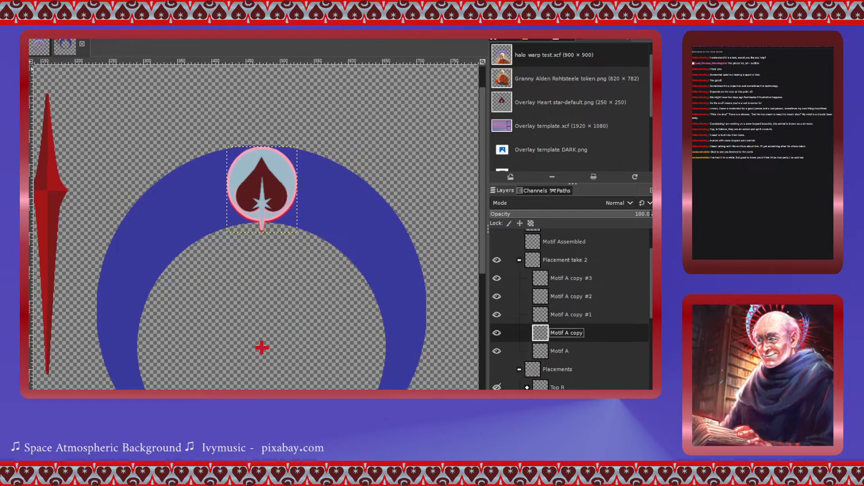
click(272, 199)
drag(272, 201, 204, 207)
scroll(205, 220, up, 2)
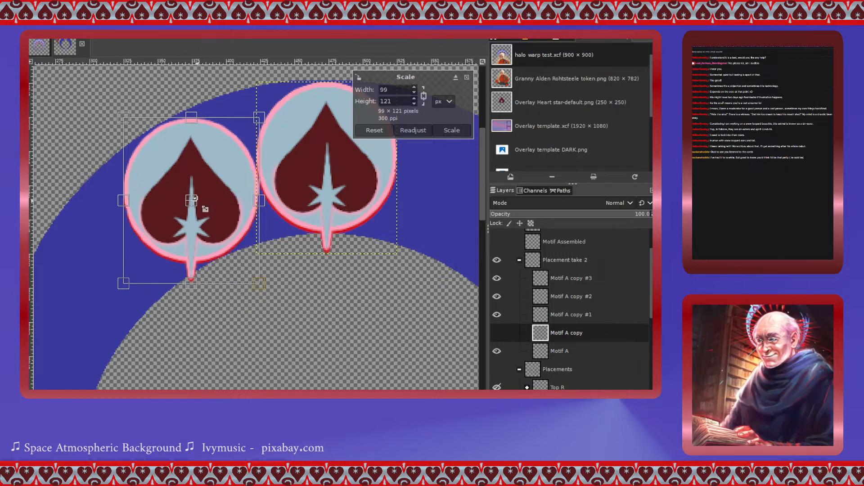
click(450, 131)
click(496, 332)
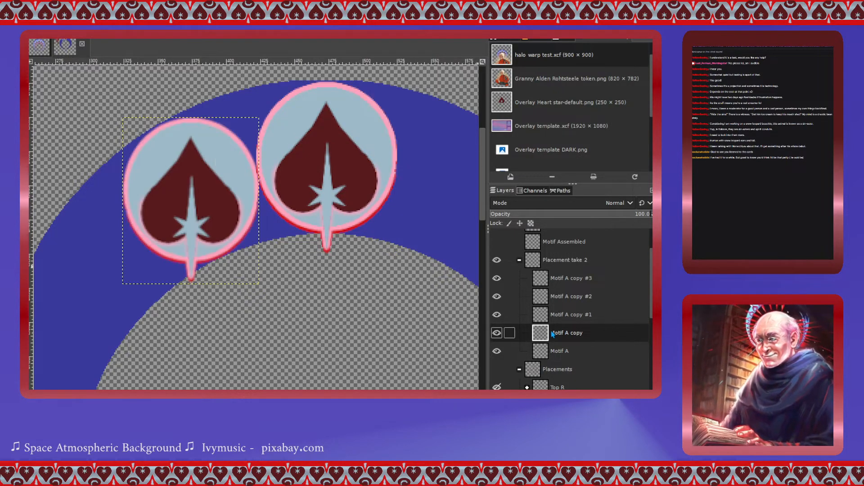
click(330, 154)
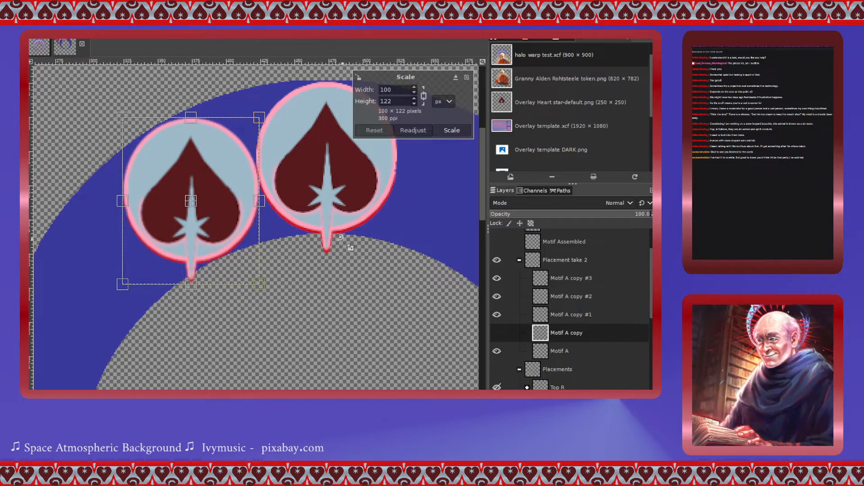
click(451, 130)
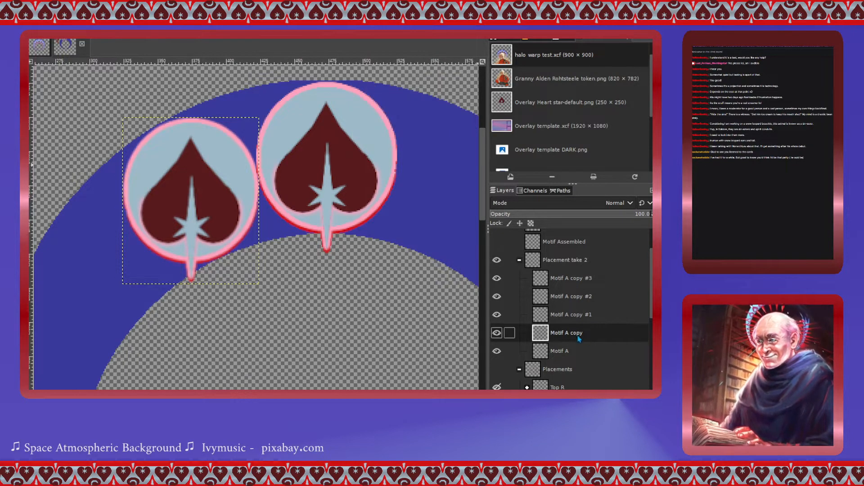
- Select Motif A copy #1, move its heart down the ring's left side and scale it to 87 × 107 px
click(545, 316)
drag(330, 174, 96, 295)
scroll(144, 226, down, 1)
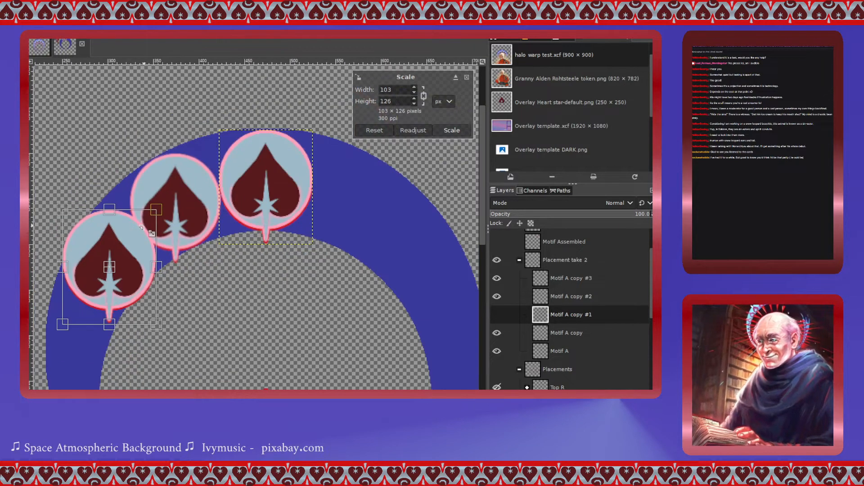
scroll(161, 265, down, 3)
scroll(173, 266, left, 3)
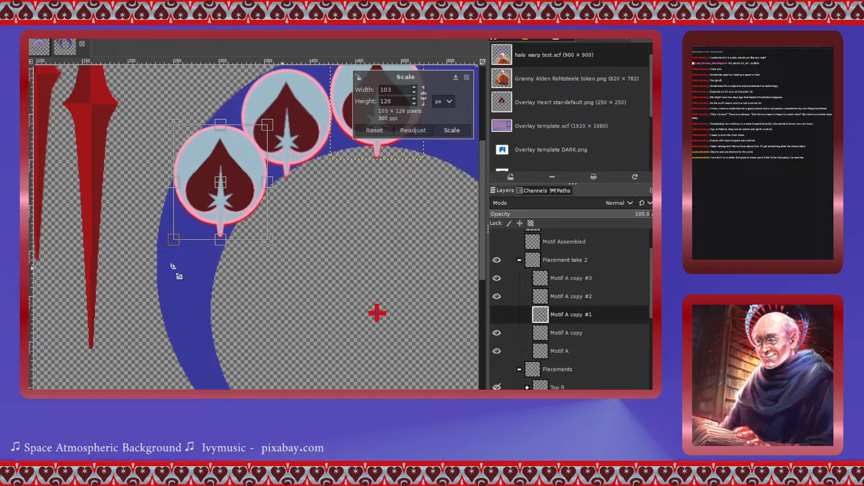
scroll(229, 207, up, 2)
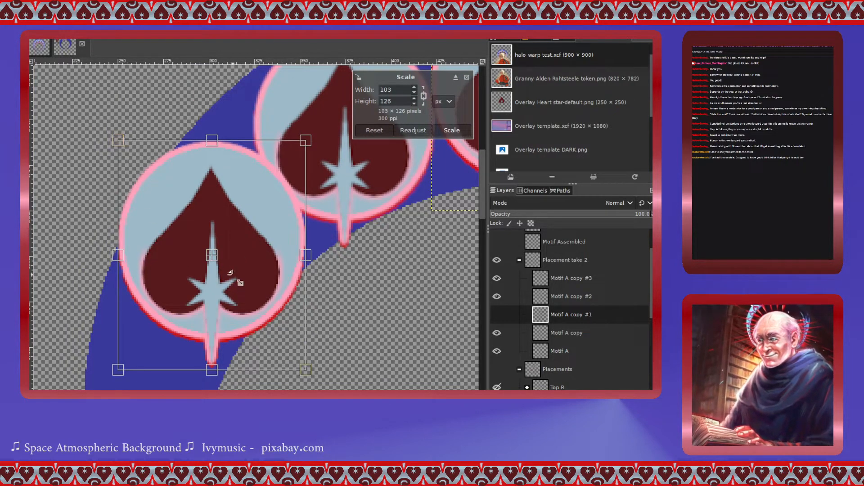
drag(120, 142, 145, 172)
drag(224, 270, 219, 263)
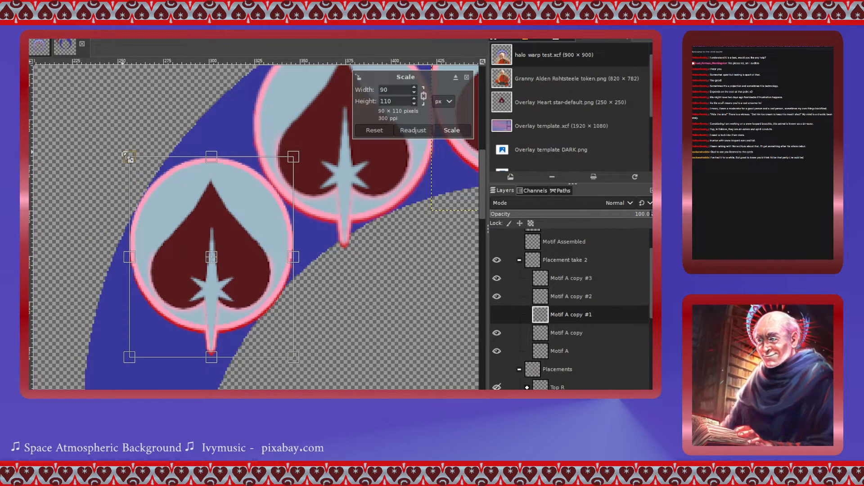
drag(130, 157, 134, 162)
drag(221, 267, 220, 265)
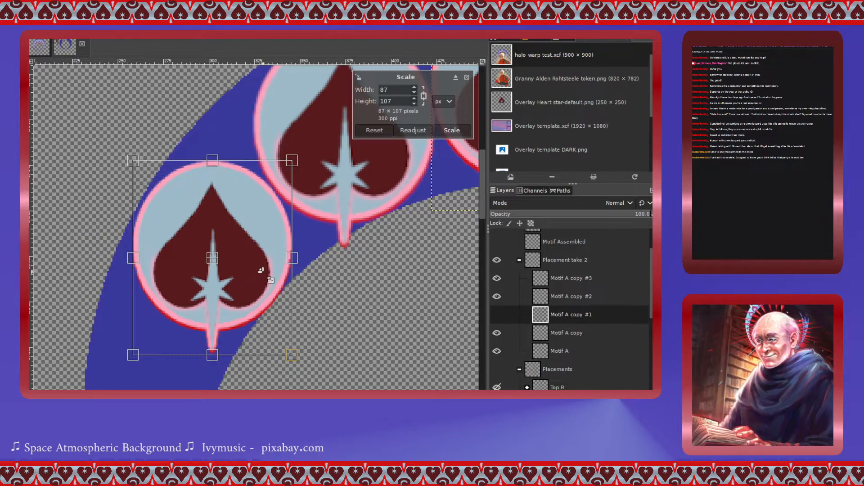
scroll(328, 276, down, 3)
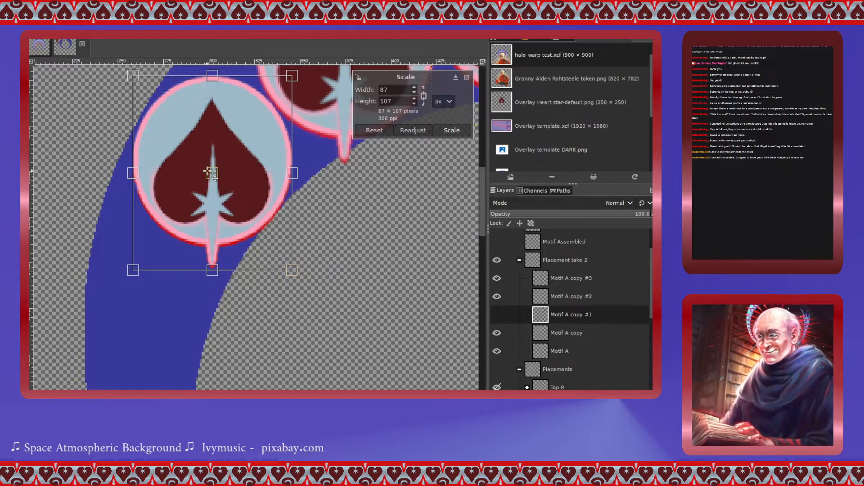
drag(214, 175, 214, 173)
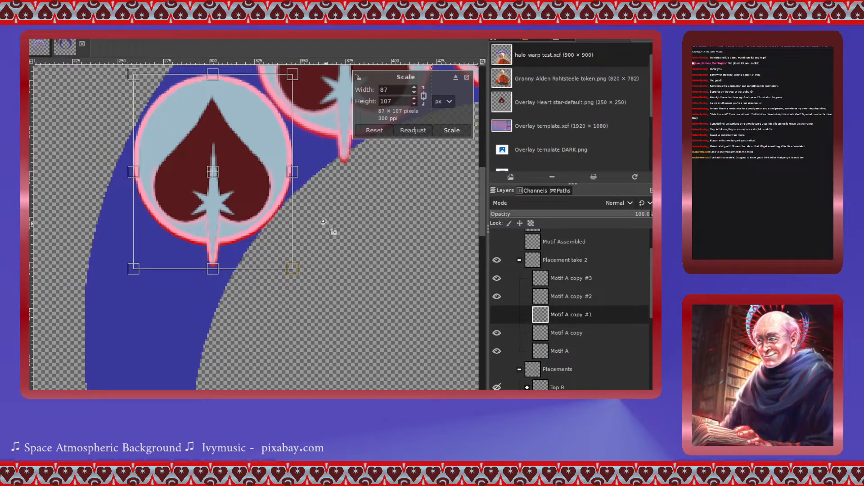
click(452, 130)
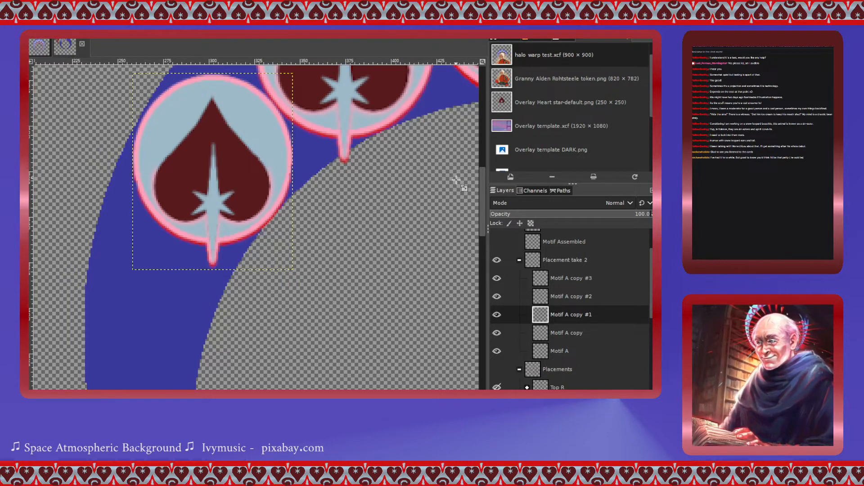
- Select Motif A copy #2, move its heart further down the ring's left side and scale it to 70 × 86 px
click(544, 301)
scroll(380, 261, up, 3)
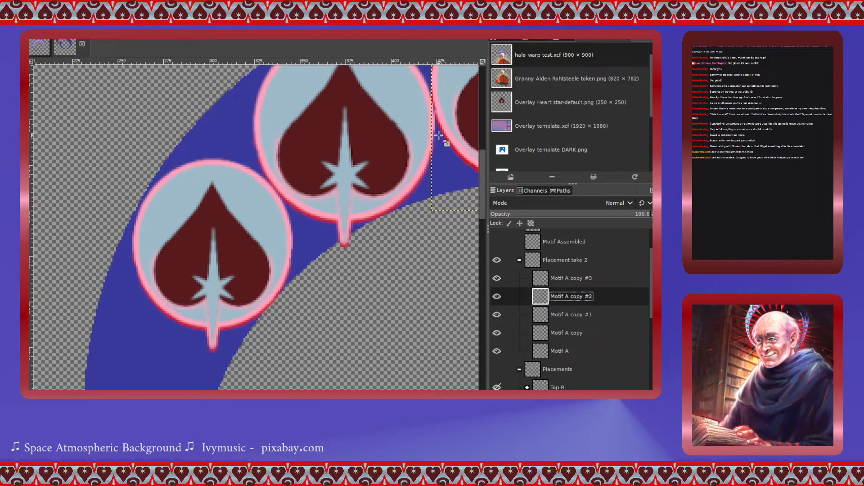
click(469, 109)
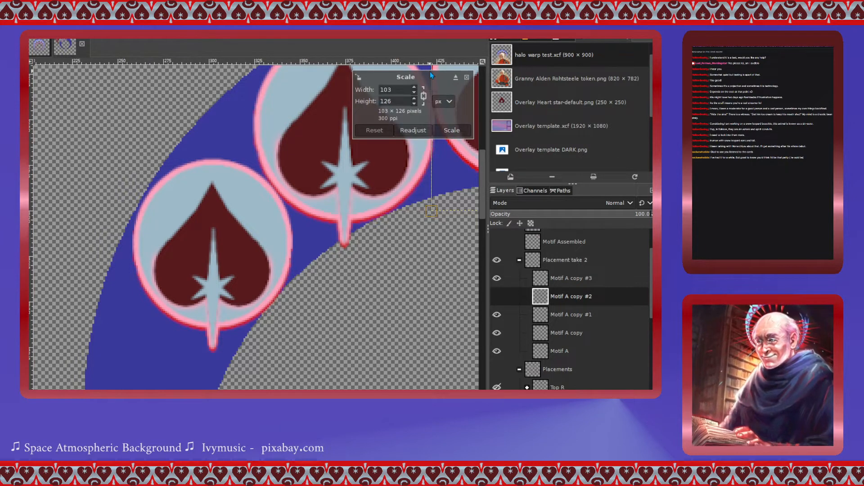
click(467, 77)
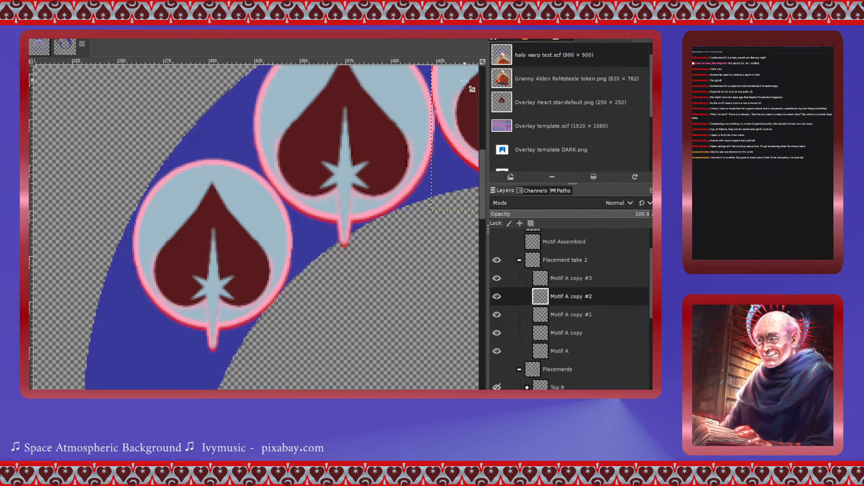
scroll(437, 201, down, 2)
click(450, 155)
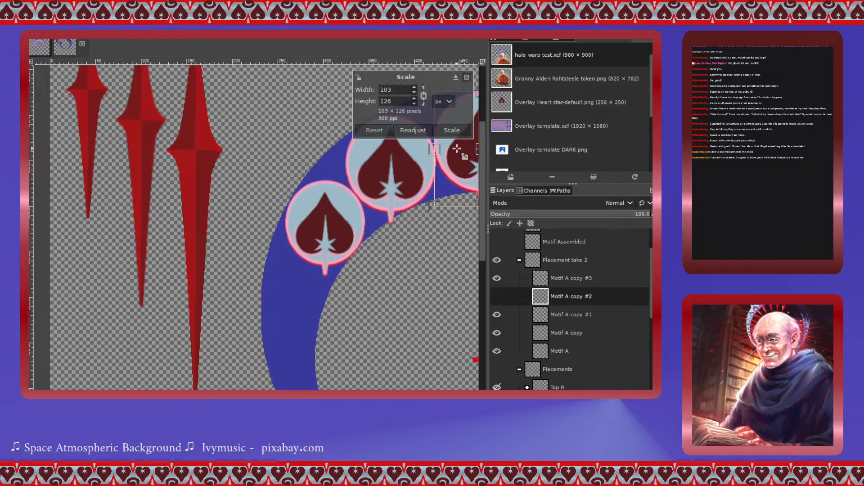
drag(475, 149, 287, 315)
scroll(286, 315, up, 3)
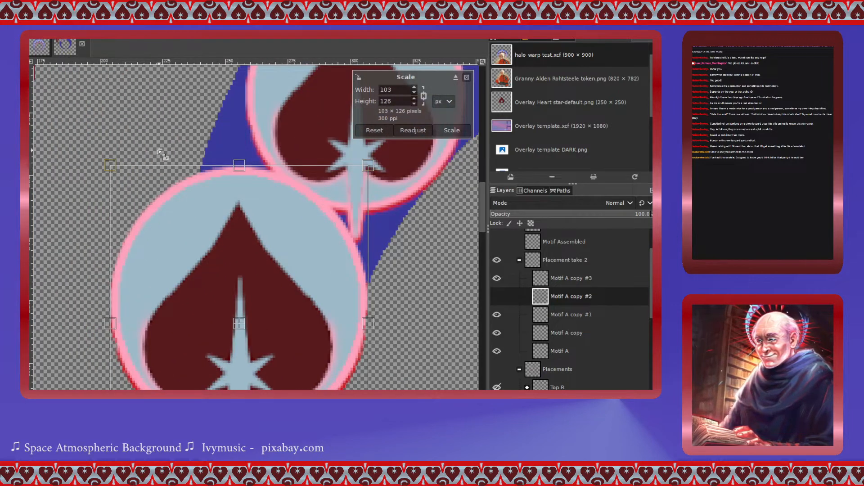
drag(111, 167, 163, 218)
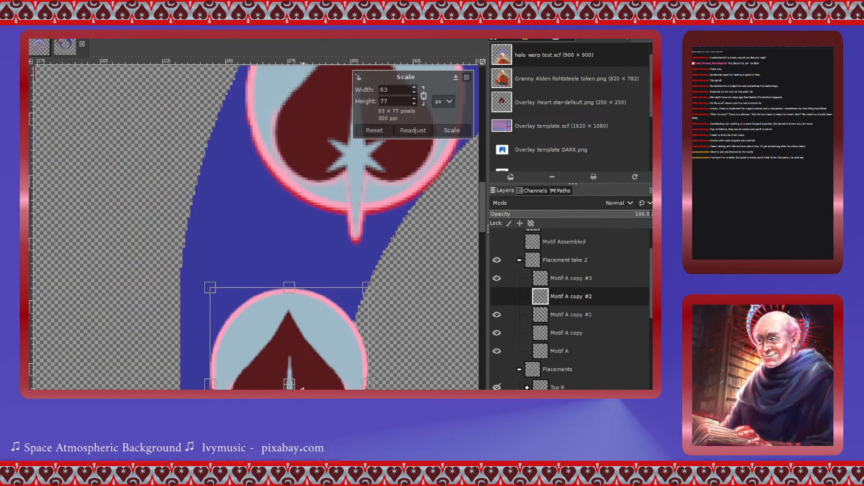
drag(290, 386, 291, 305)
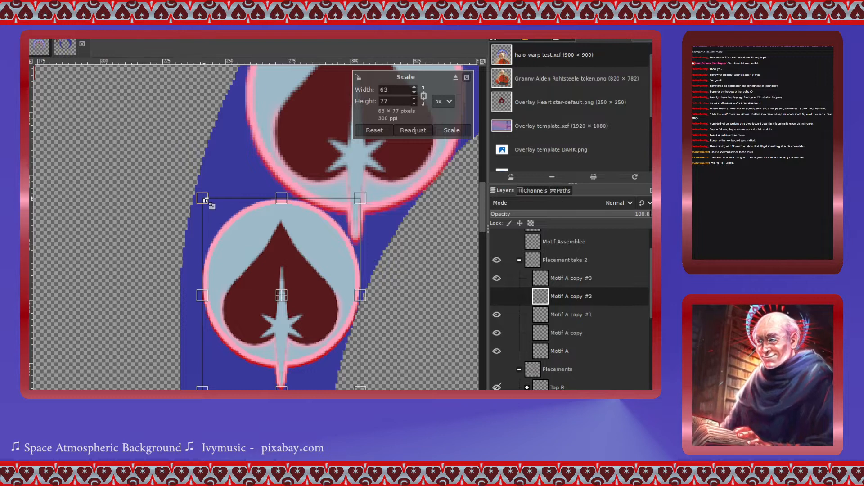
drag(203, 201, 184, 185)
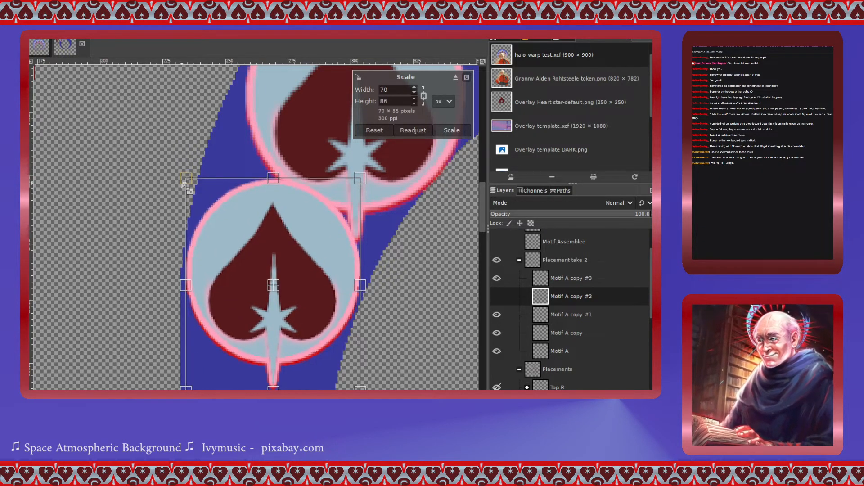
drag(282, 294, 284, 305)
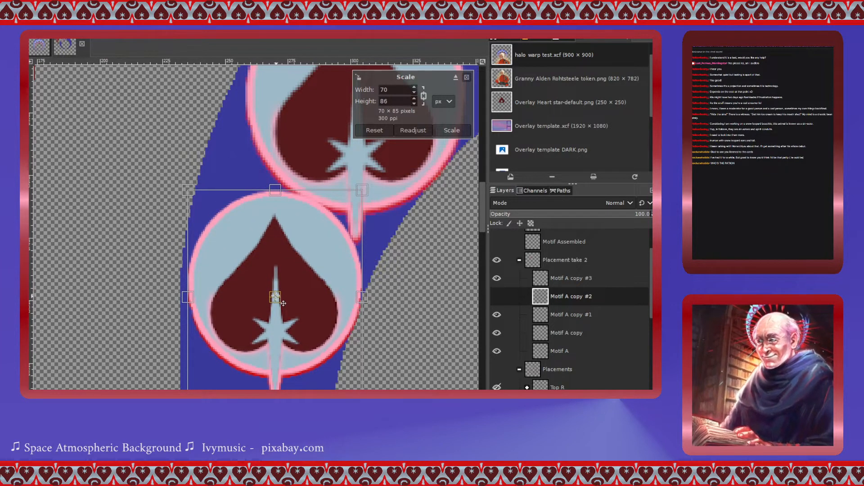
drag(187, 193, 179, 187)
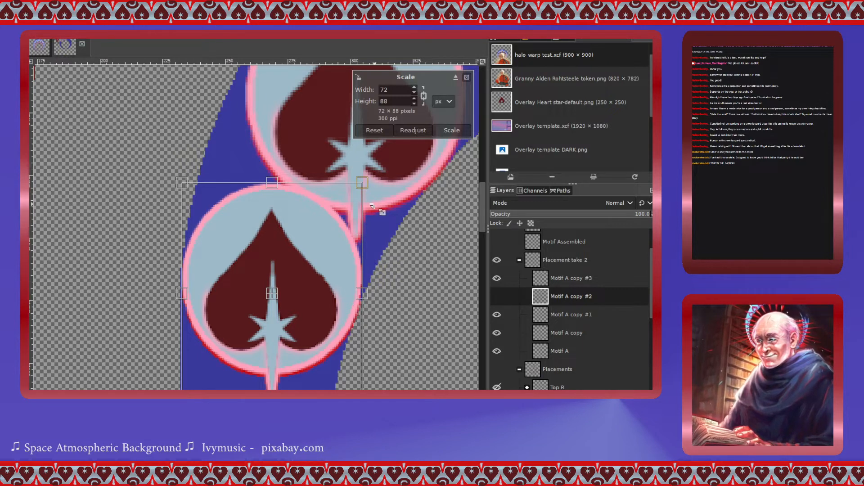
drag(181, 182, 186, 189)
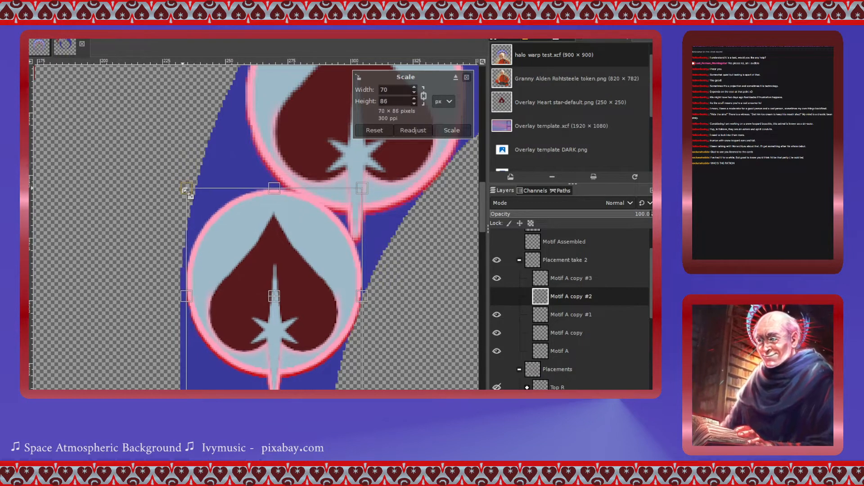
drag(279, 307, 277, 310)
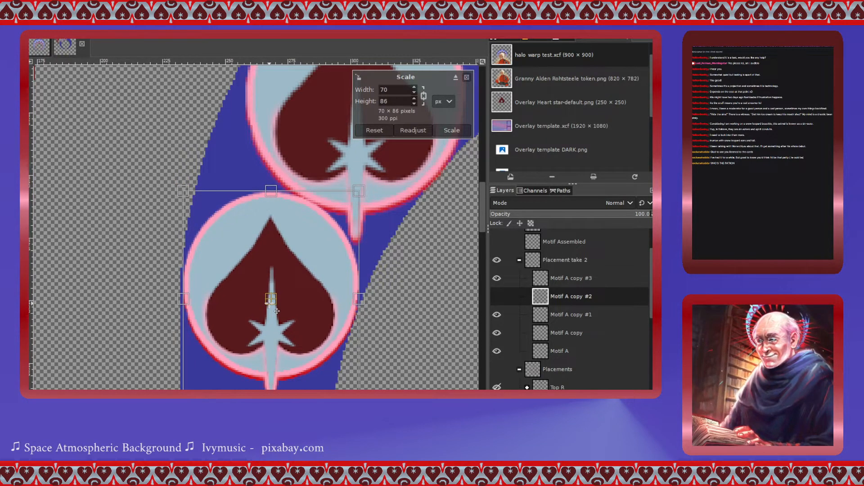
click(447, 131)
- Select Motif A copy #3 and move its heart further down the ring's left side
scroll(357, 302, down, 10)
scroll(359, 304, up, 6)
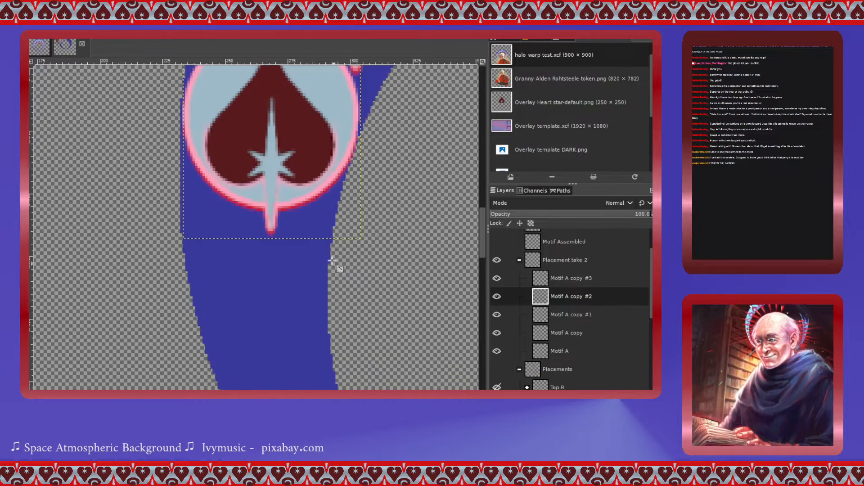
scroll(315, 284, down, 5)
scroll(302, 247, up, 8)
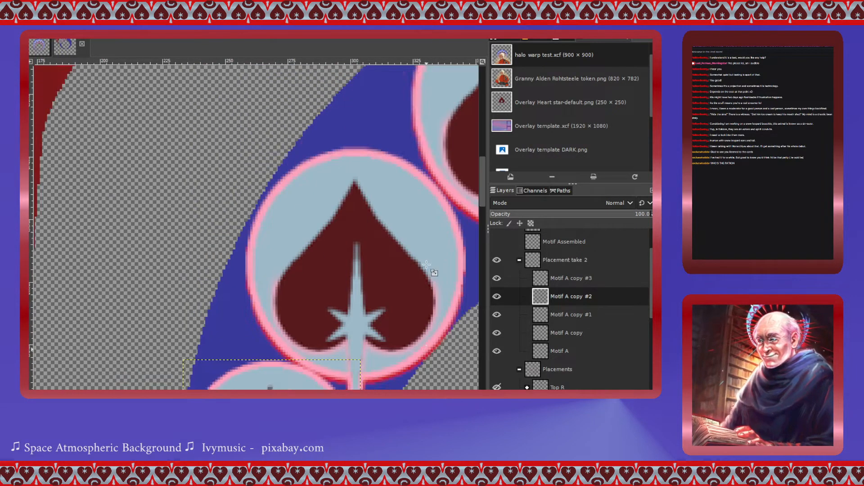
scroll(427, 265, down, 2)
scroll(373, 281, right, 5)
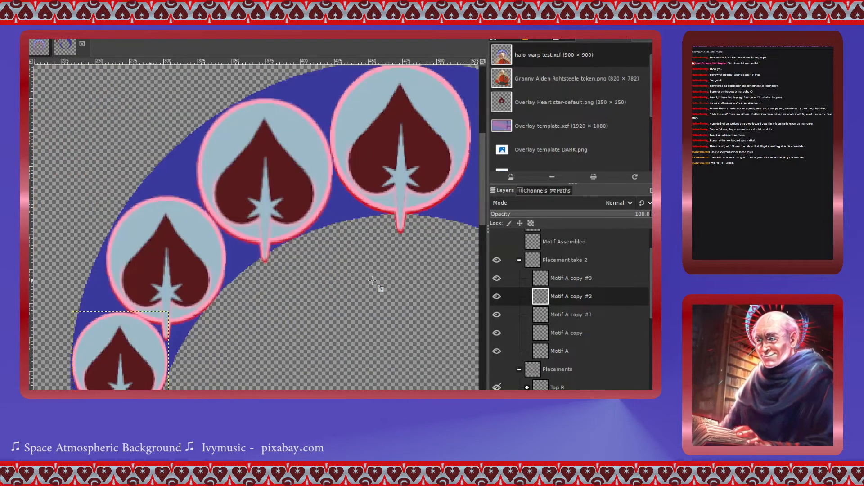
click(540, 281)
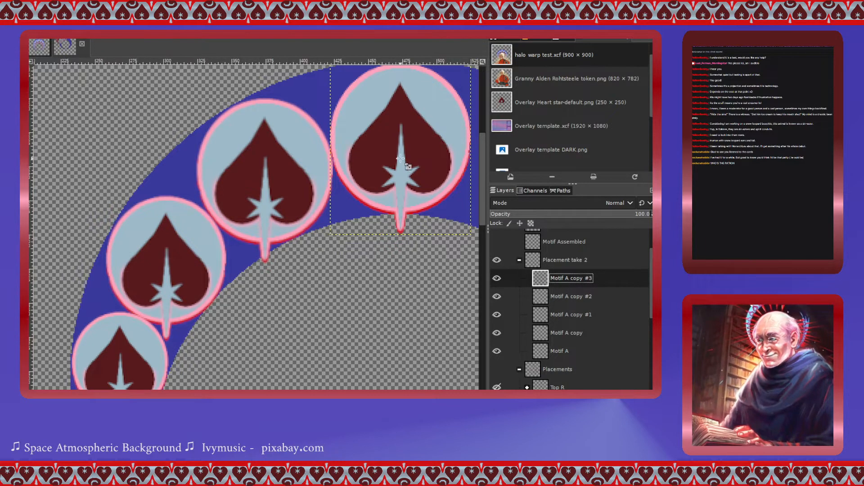
click(400, 150)
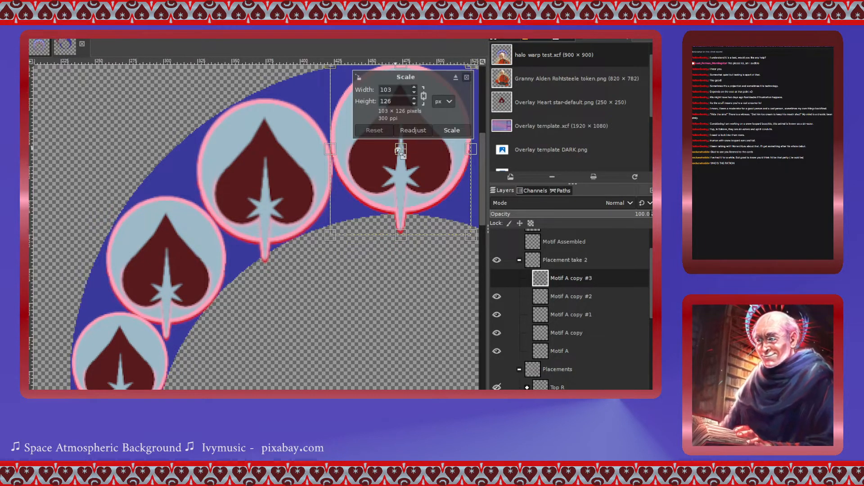
drag(402, 152, 237, 392)
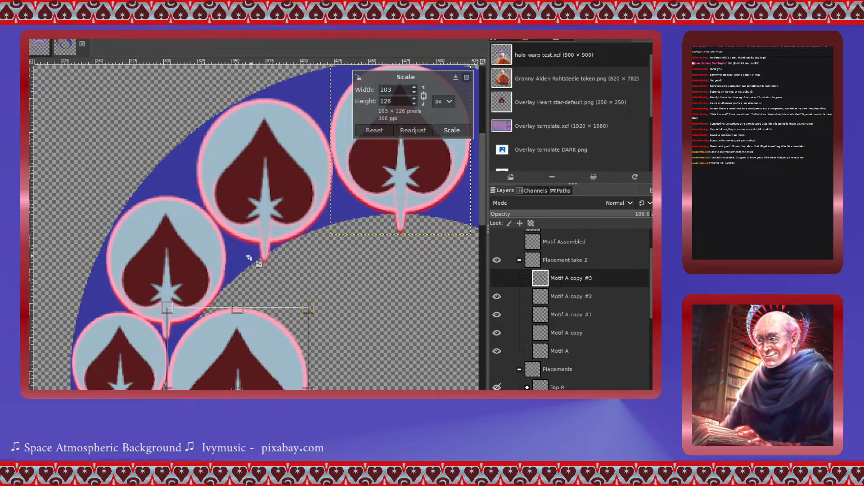
scroll(249, 258, down, 5)
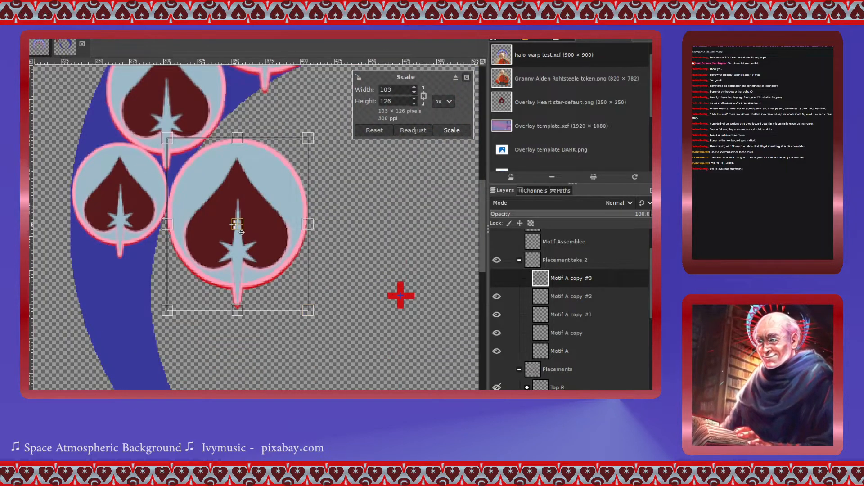
drag(235, 227, 122, 306)
scroll(122, 306, up, 2)
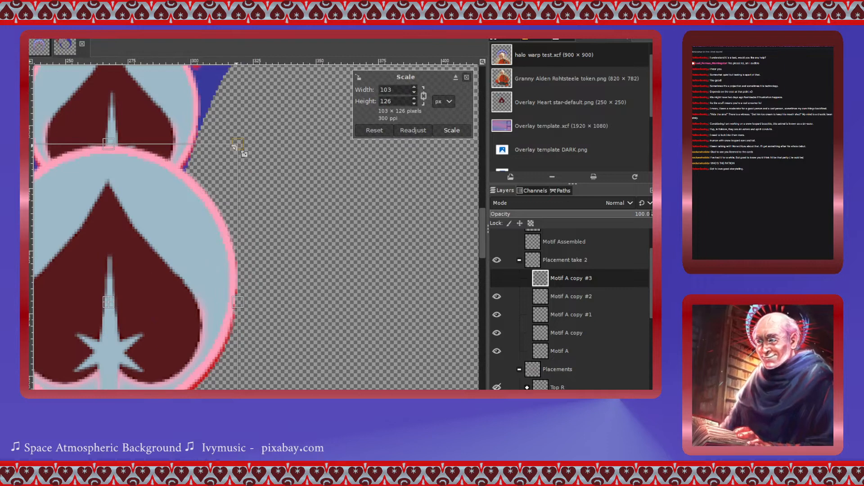
- Scale the Motif A copy #3 heart to 54 × 65 px and settle it on the ring below the previous heart
drag(243, 154, 152, 265)
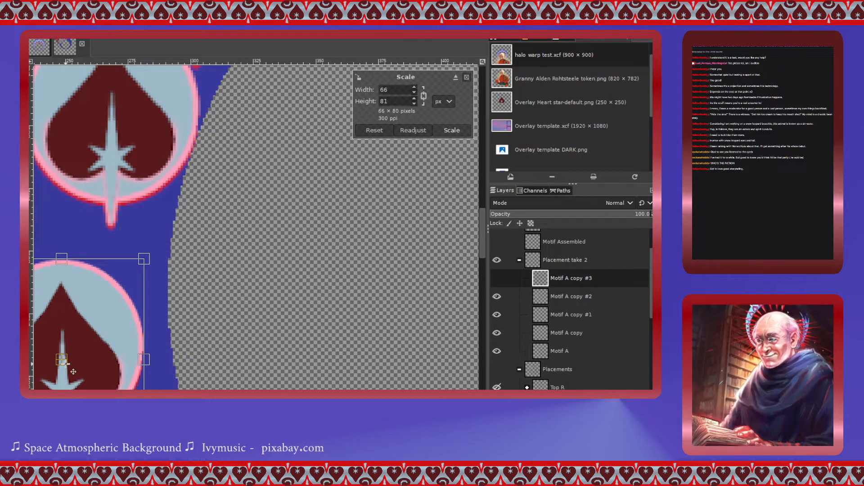
drag(74, 369, 107, 315)
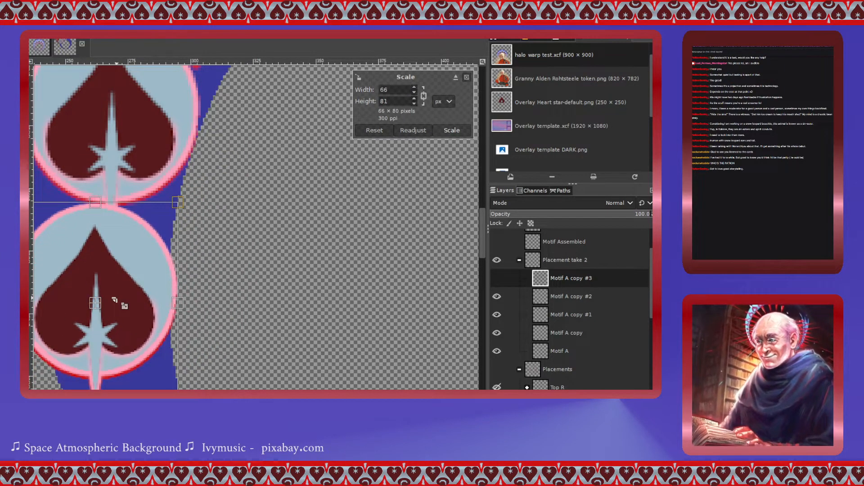
scroll(114, 298, right, 1)
scroll(115, 299, left, 2)
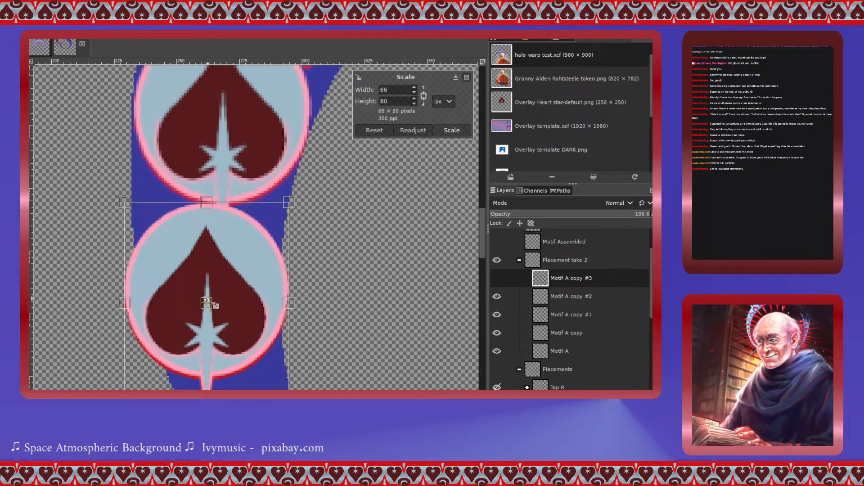
drag(288, 202, 260, 239)
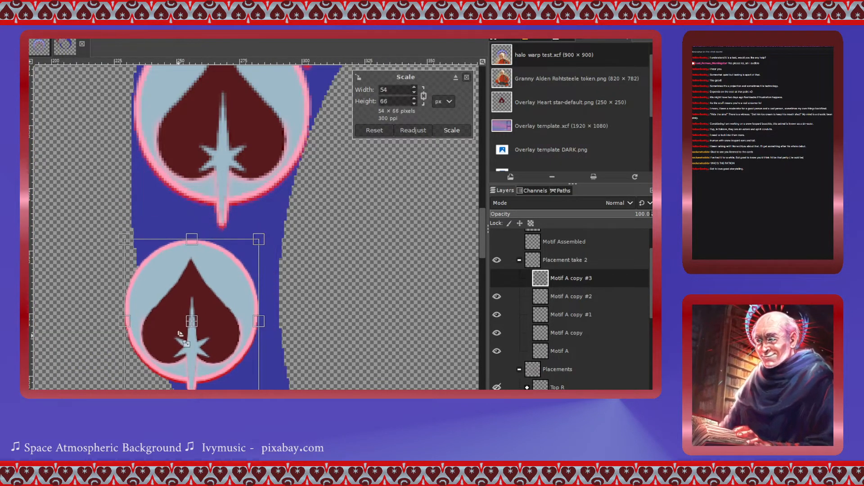
drag(191, 327, 224, 295)
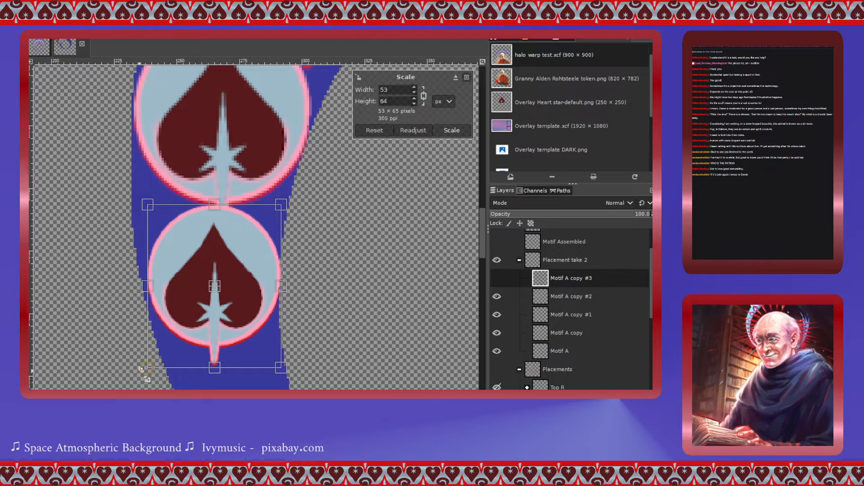
drag(149, 366, 147, 370)
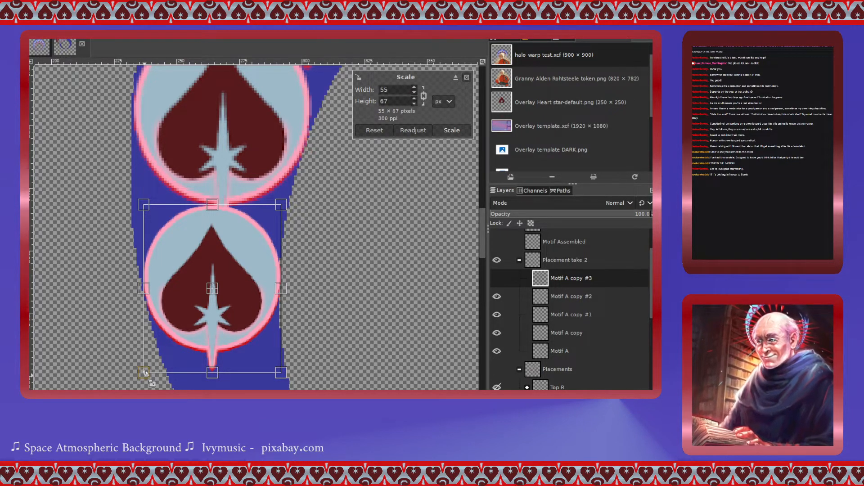
drag(144, 373, 147, 371)
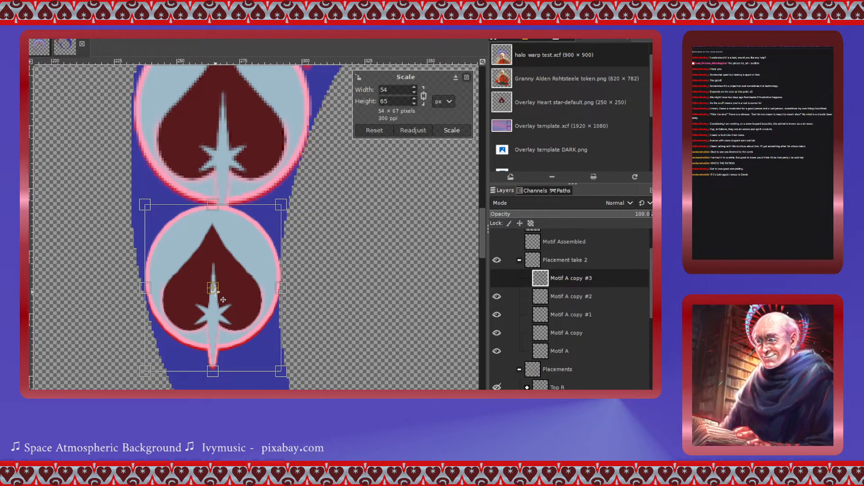
scroll(292, 277, down, 4)
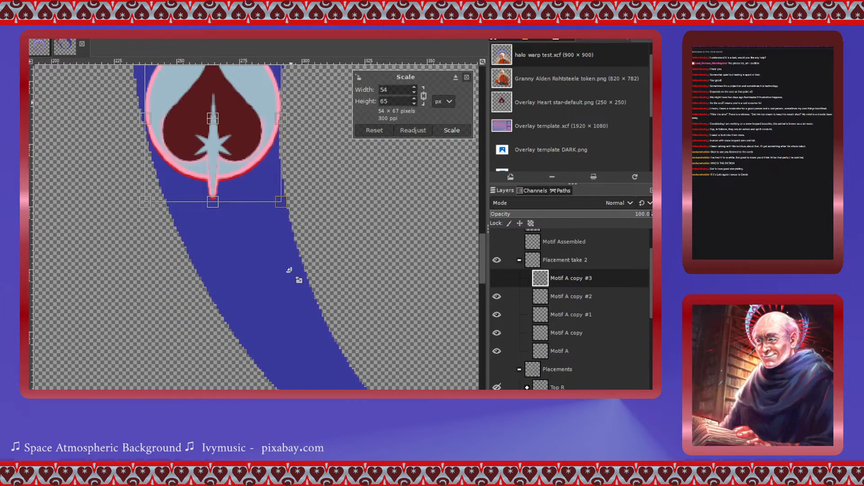
scroll(289, 270, up, 2)
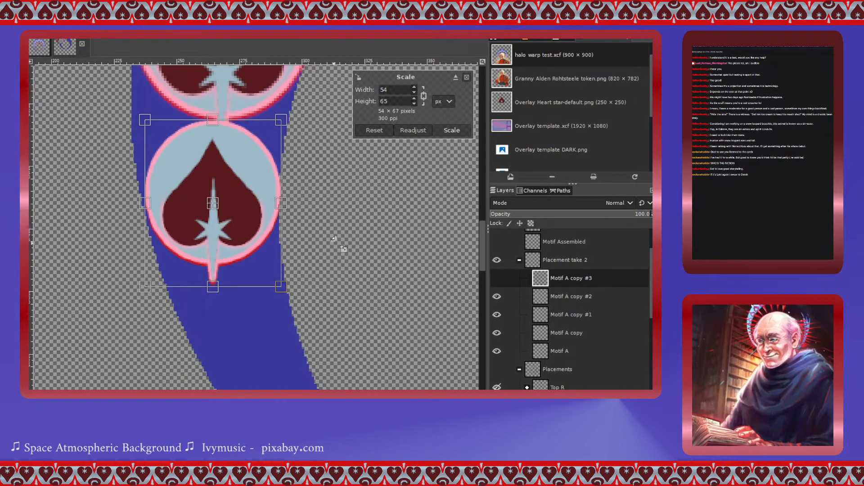
click(452, 131)
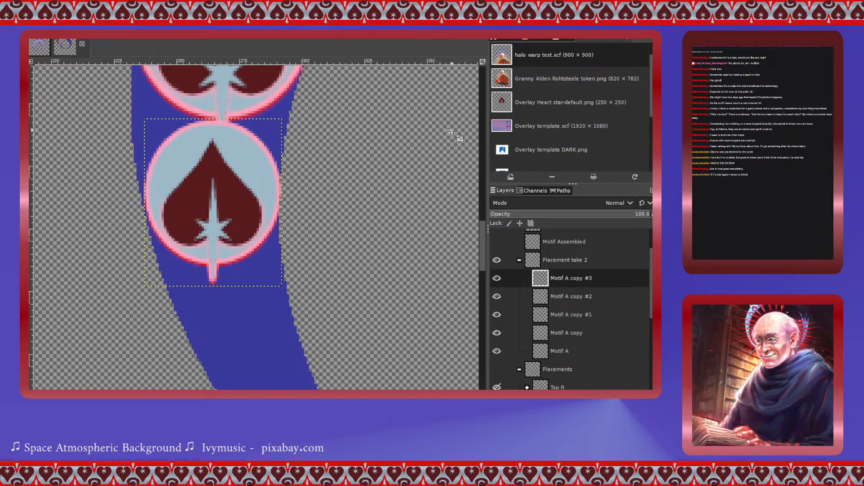
- Duplicate the Motif A layer twice and move both new copies to the top of the Placement take 2 group
click(548, 354)
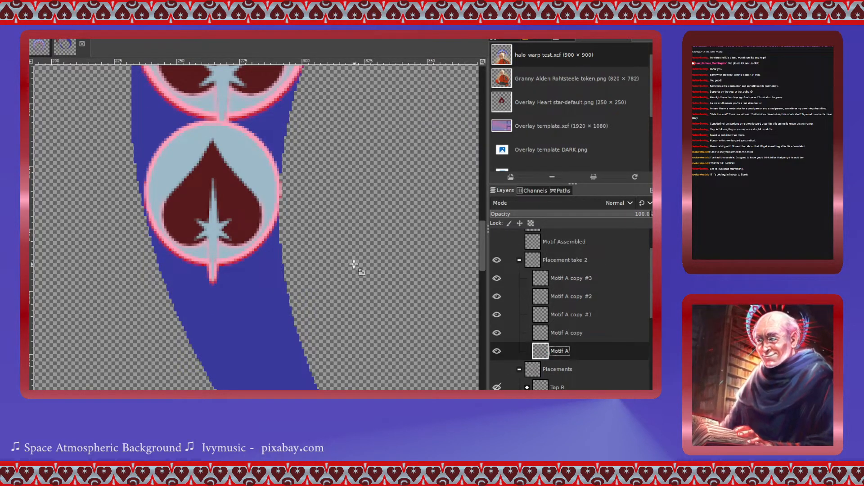
scroll(218, 249, down, 2)
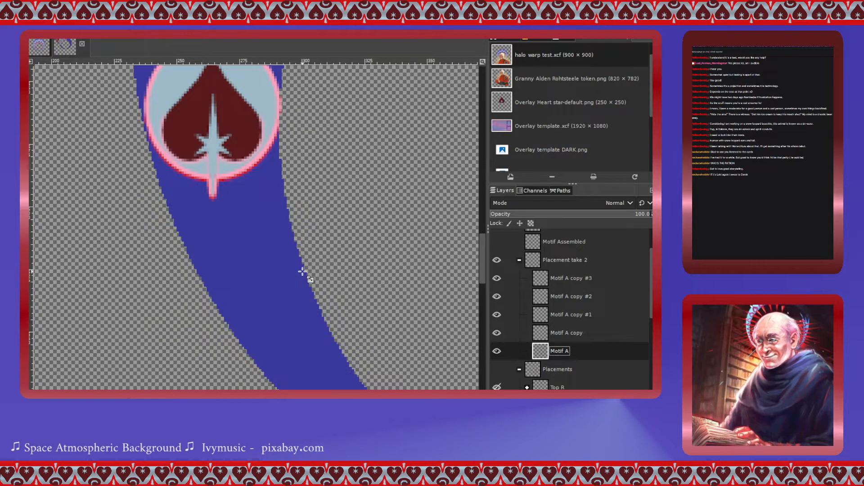
scroll(303, 271, up, 2)
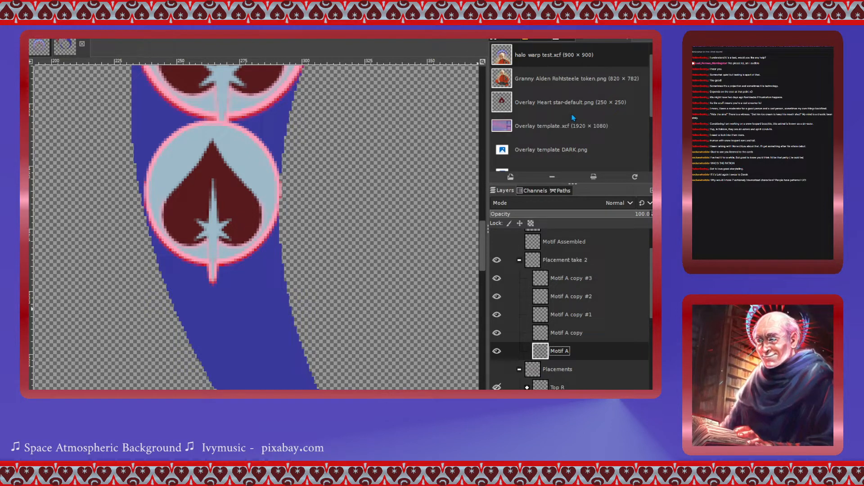
key(shift+ctrl+d)
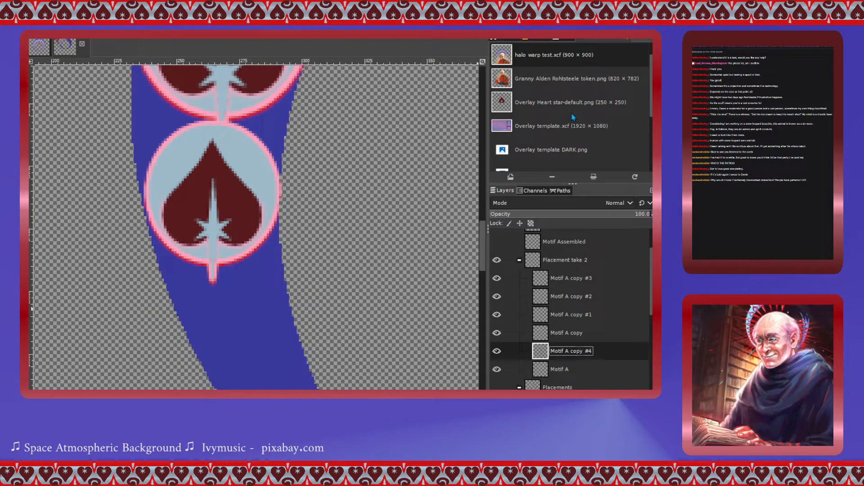
click(544, 371)
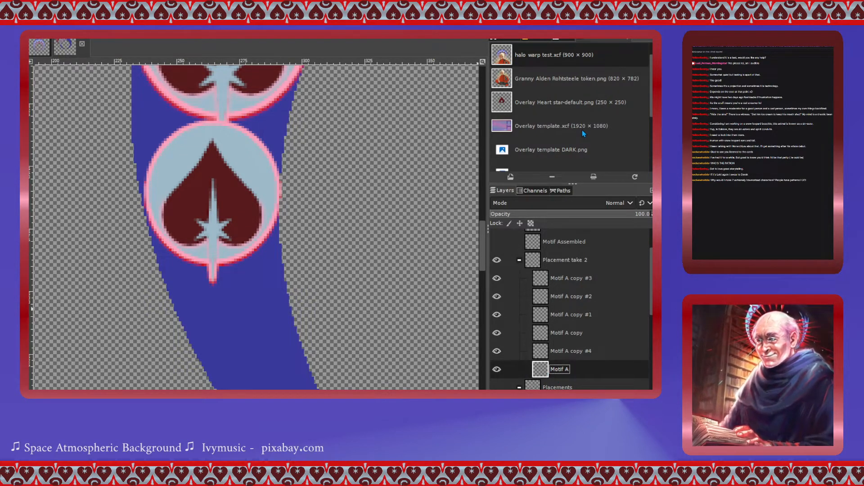
key(shift+ctrl+d)
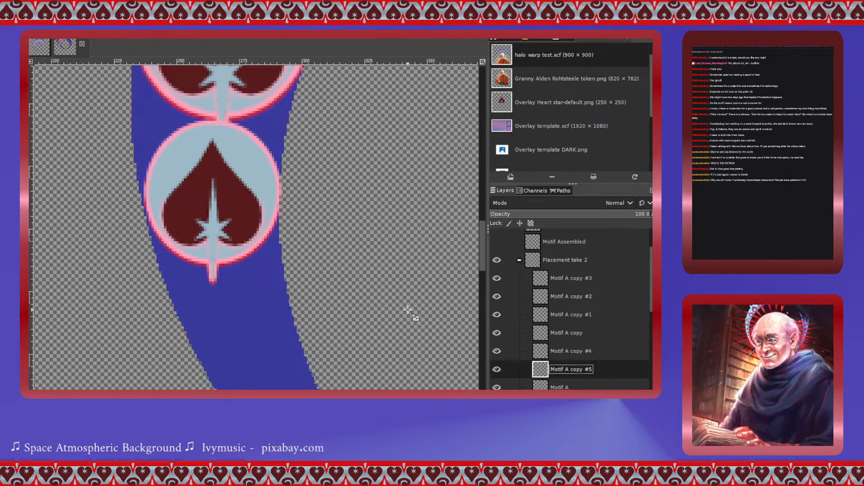
drag(540, 353, 540, 270)
drag(545, 378, 545, 271)
- Select Motif A copy #4 and move its heart further down the ring below the Motif A copy #3 heart
click(546, 297)
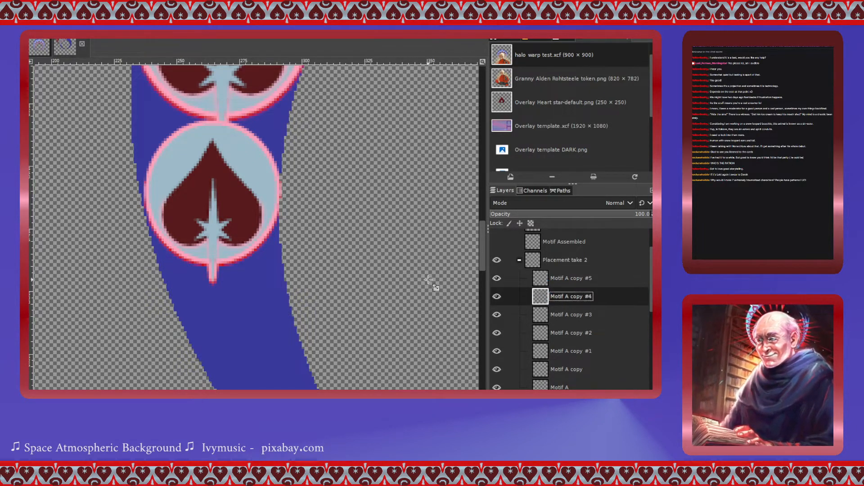
scroll(432, 286, right, 4)
scroll(428, 280, left, 2)
scroll(428, 280, up, 2)
scroll(430, 283, down, 4)
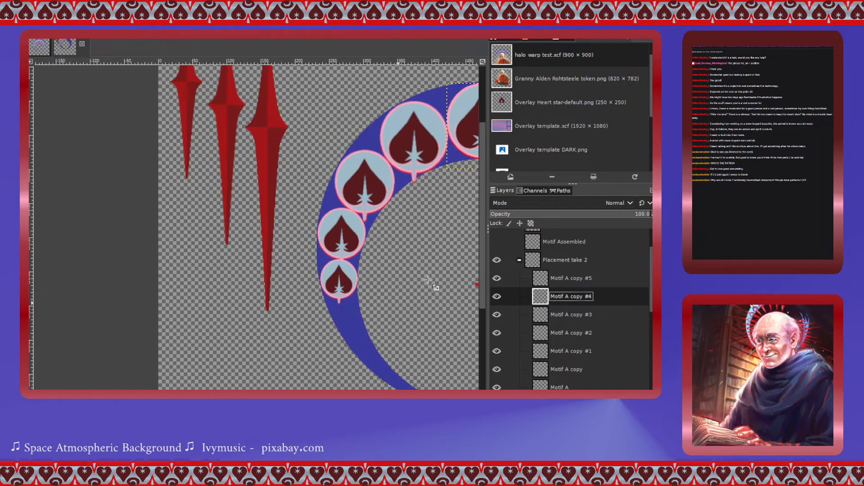
click(470, 138)
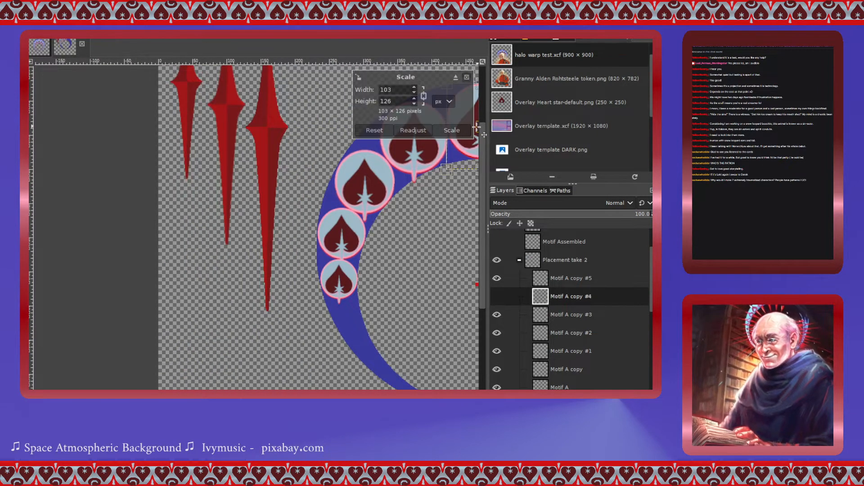
drag(476, 127, 336, 344)
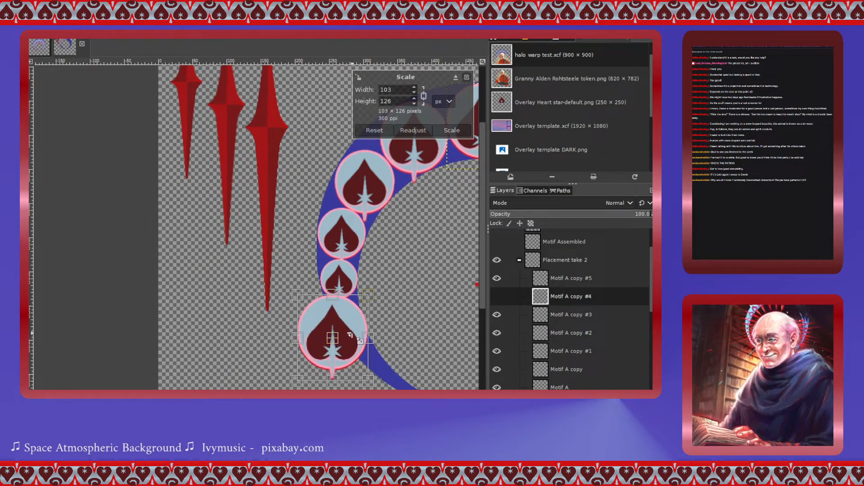
scroll(353, 335, up, 3)
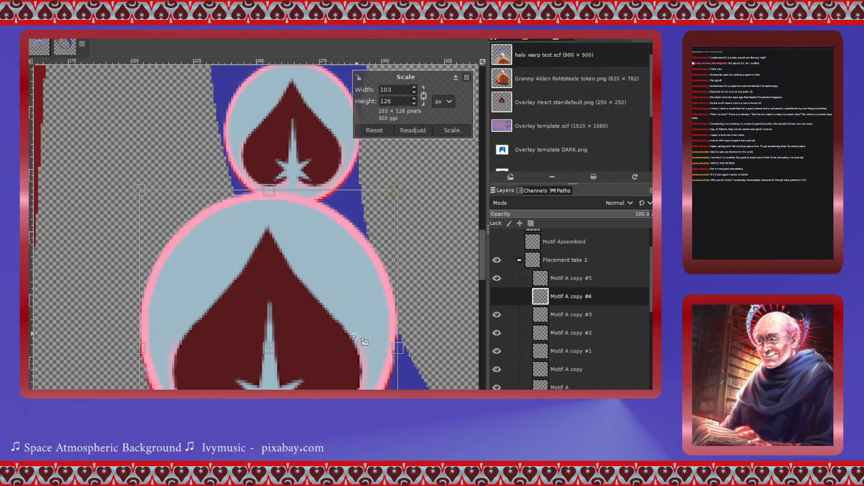
drag(154, 106, 281, 266)
- Scale the Motif A copy #4 heart to 42 × 51 px, keeping it centred on the ring band
drag(341, 341, 323, 209)
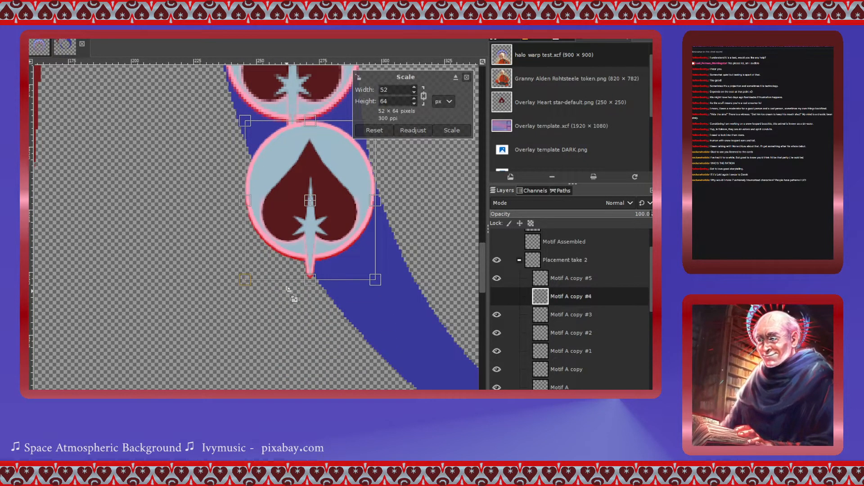
drag(255, 282, 280, 258)
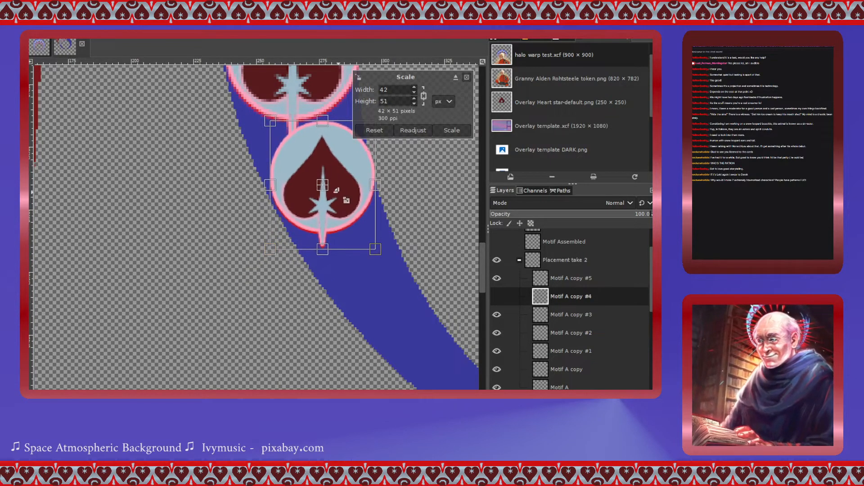
drag(331, 195, 328, 194)
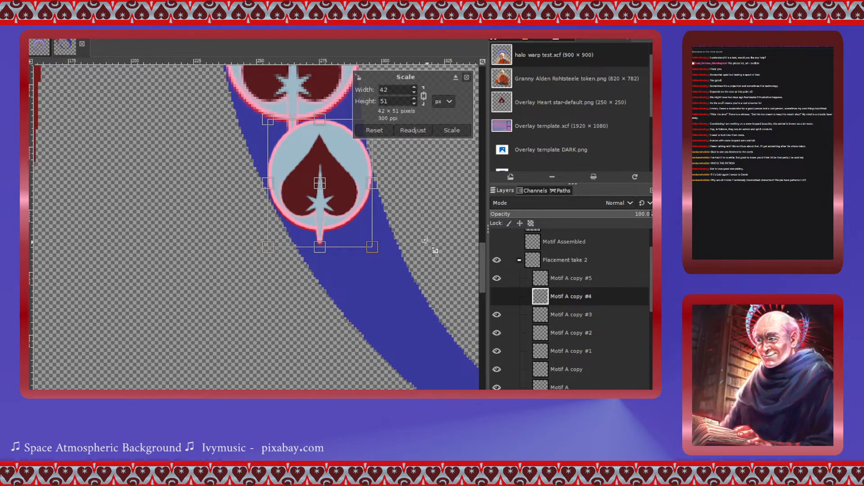
scroll(430, 247, up, 3)
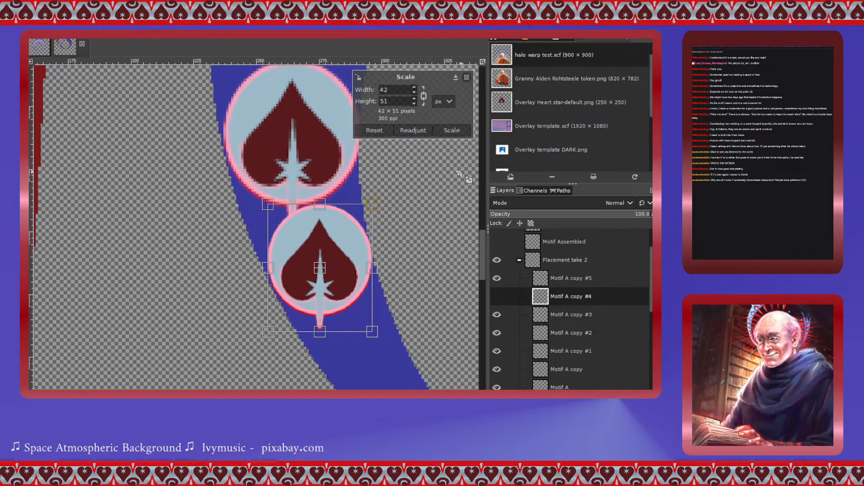
click(452, 130)
scroll(428, 214, down, 3)
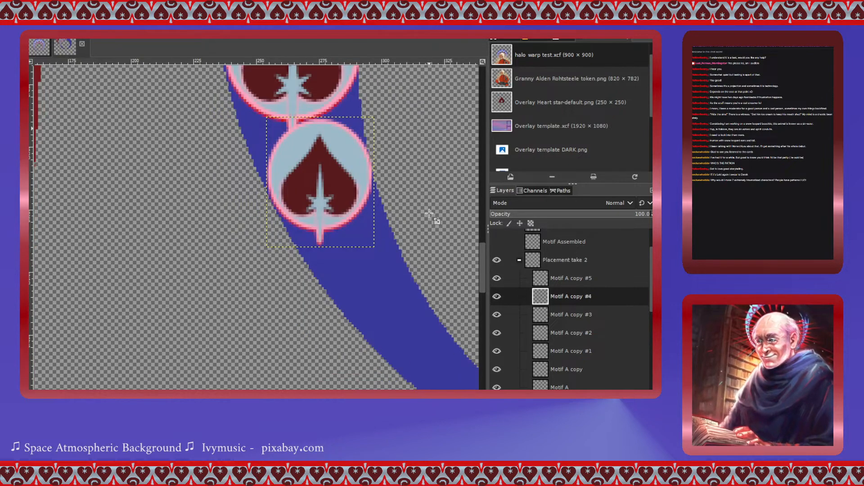
- Select Motif A copy #5 and, with the Scale tool, move its heart down the ring below the Motif A copy #4 heart
key(Page_Up)
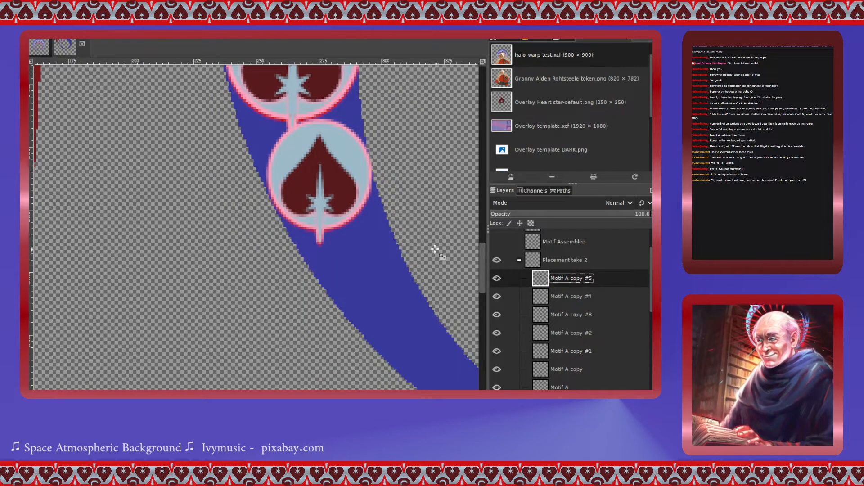
ctrl+scroll(409, 301, down, 2)
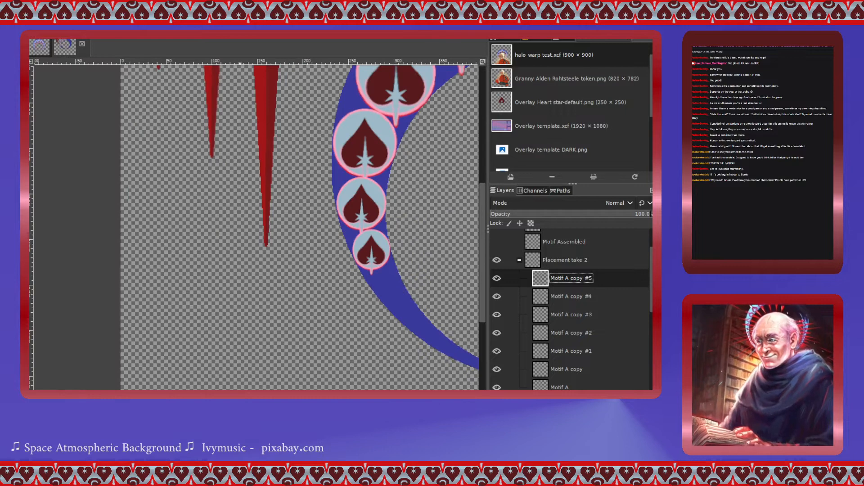
scroll(355, 210, right, 4)
scroll(291, 270, up, 2)
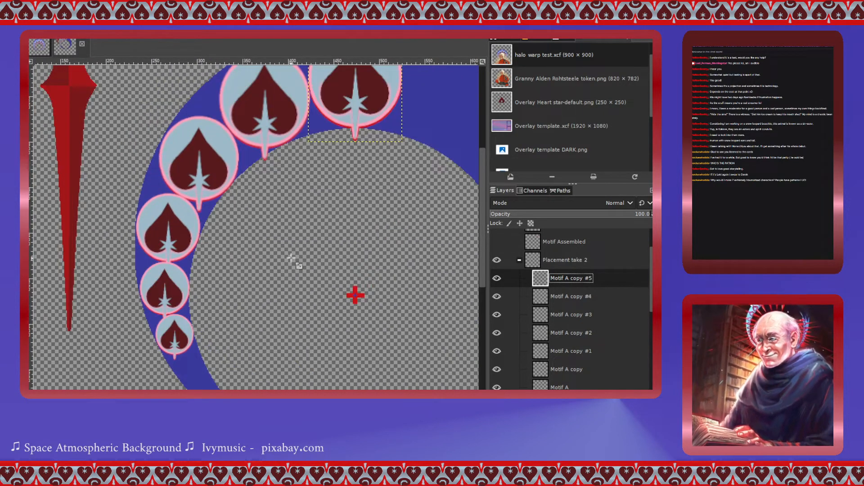
click(362, 97)
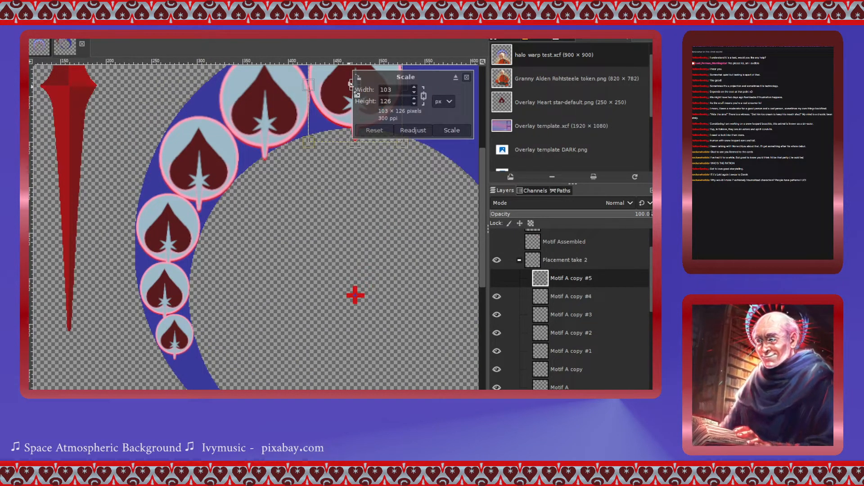
drag(355, 142, 197, 392)
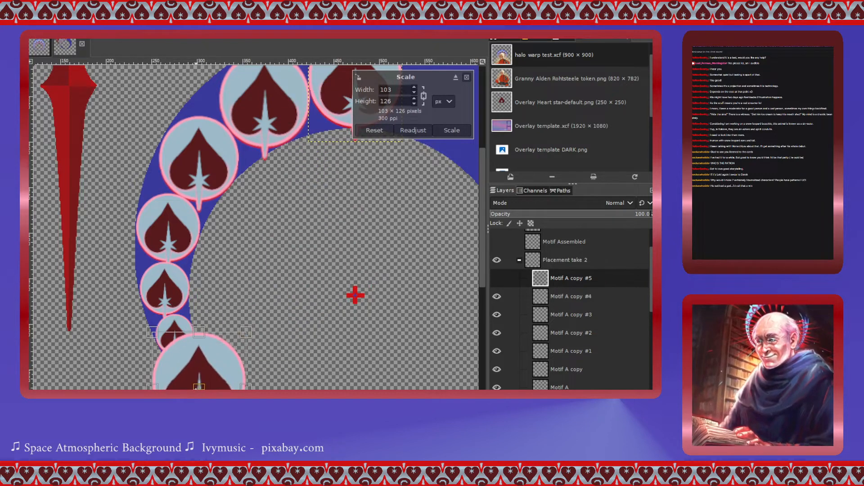
scroll(199, 366, up, 3)
scroll(199, 361, down, 3)
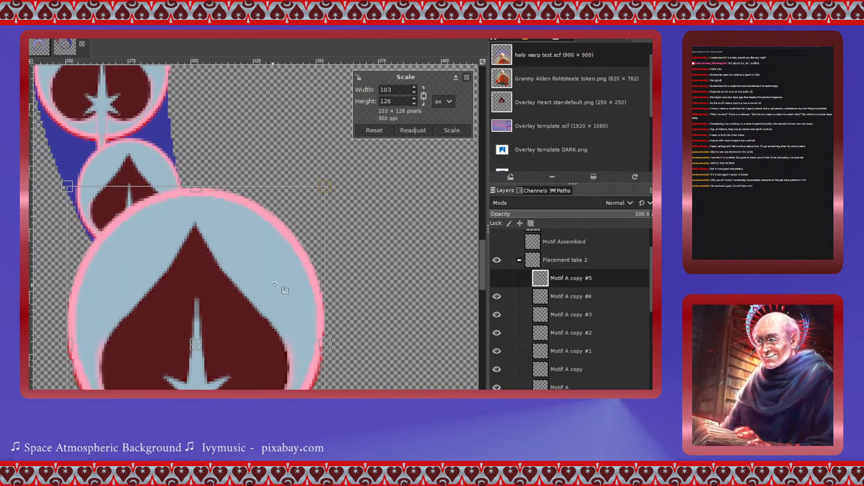
- Scale the Motif A copy #5 heart to 33 × 41 px, nudge it onto the ring band, and apply the scale
drag(329, 185, 245, 288)
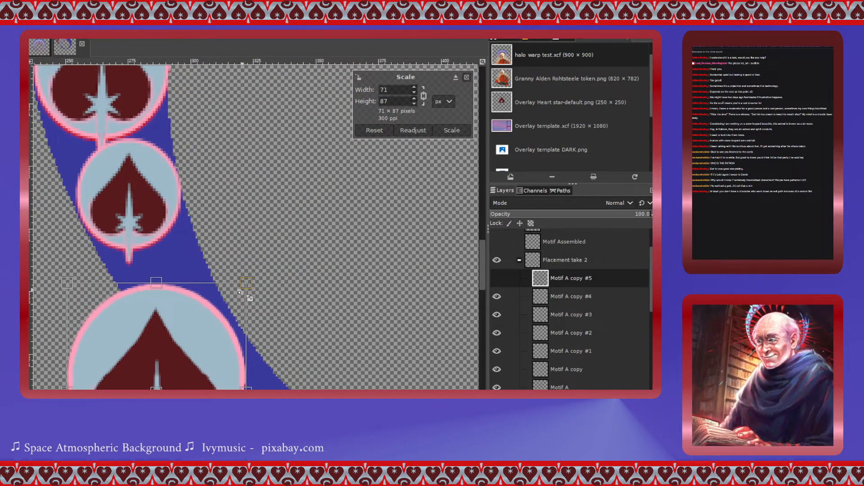
drag(165, 387, 182, 322)
drag(274, 203, 189, 292)
drag(171, 327, 171, 318)
drag(112, 370, 132, 344)
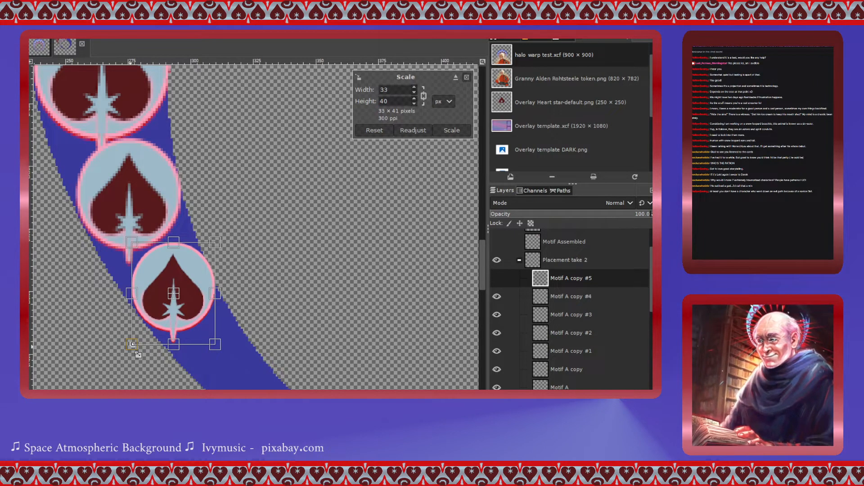
drag(182, 301, 180, 298)
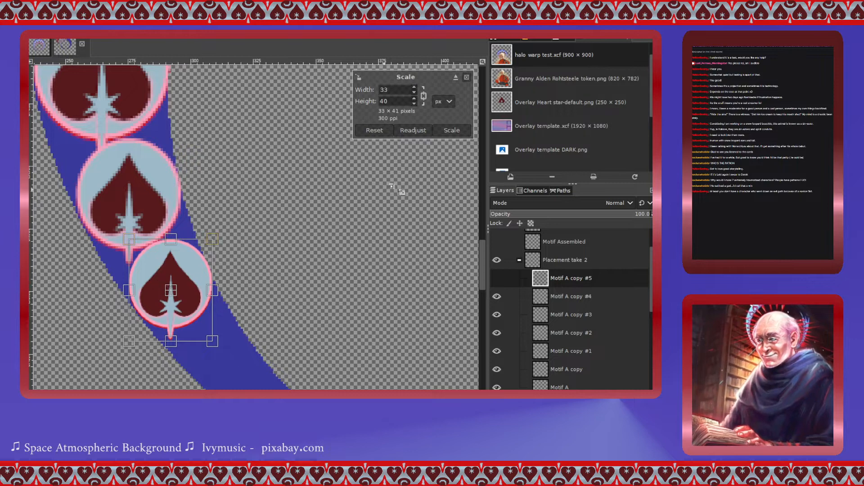
click(452, 130)
- Inspect the sequence of shrinking hearts along the lower arc of the ring
scroll(198, 255, down, 3)
scroll(198, 255, down, 3)
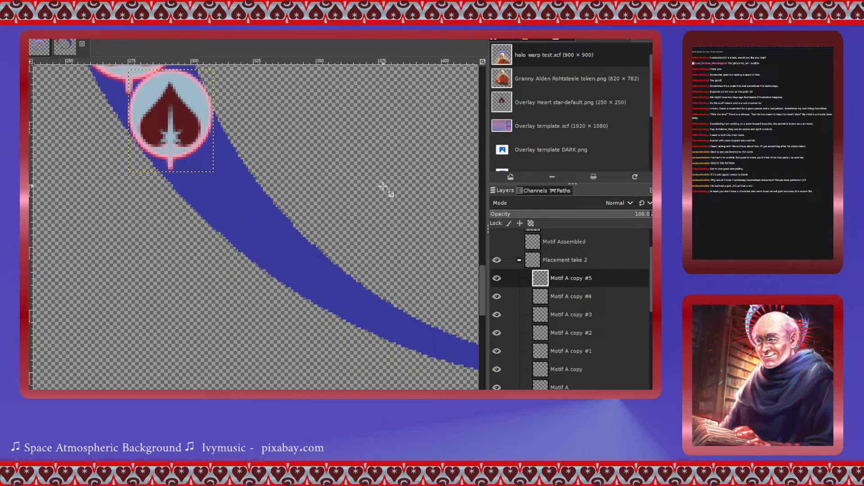
scroll(362, 199, down, 3)
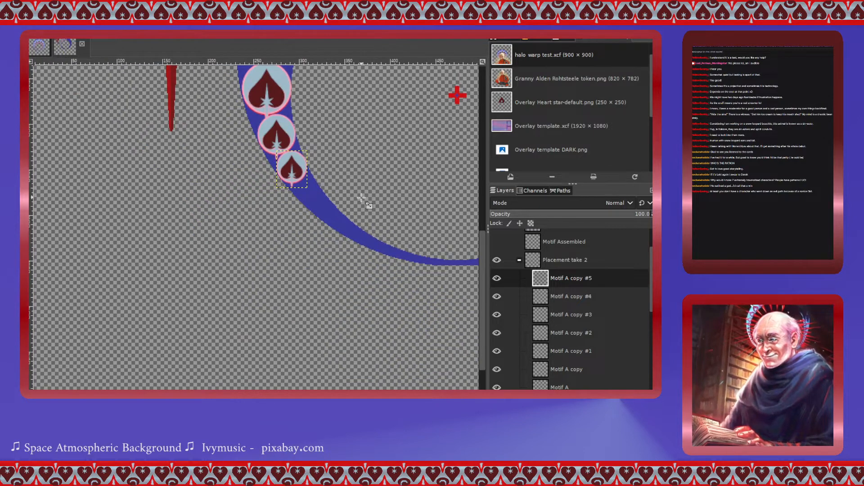
scroll(361, 199, up, 6)
scroll(361, 199, right, 2)
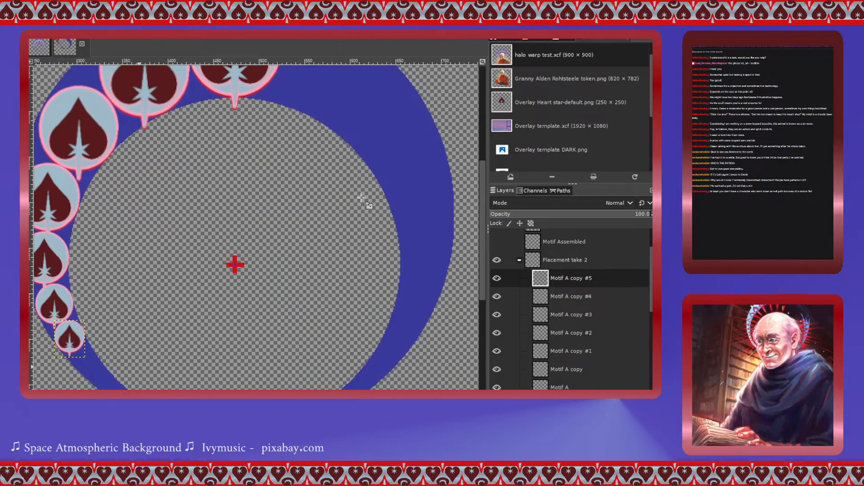
scroll(365, 199, left, 1)
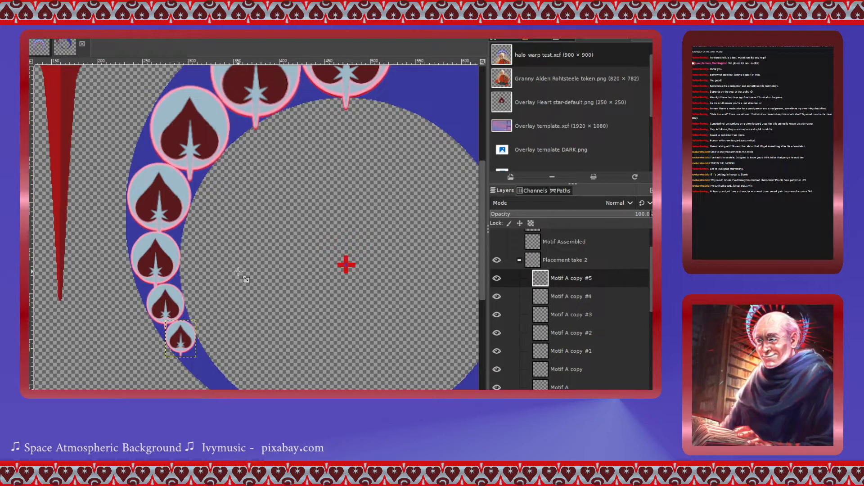
scroll(238, 272, down, 3)
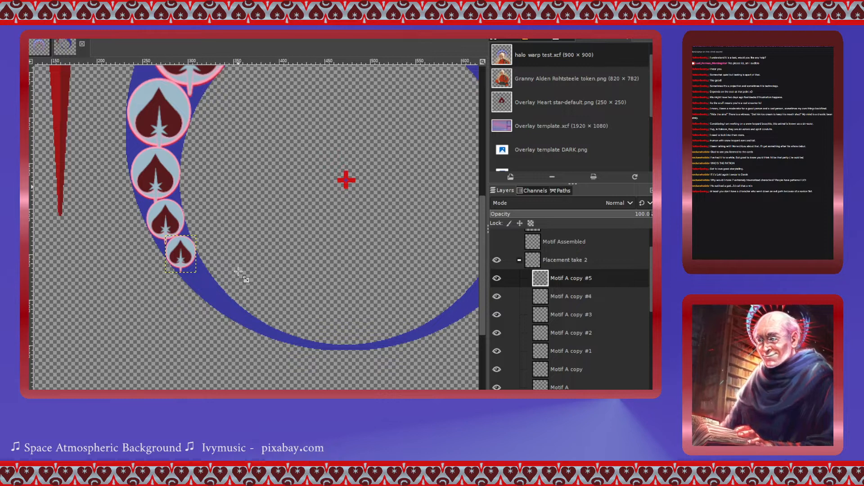
scroll(239, 271, up, 6)
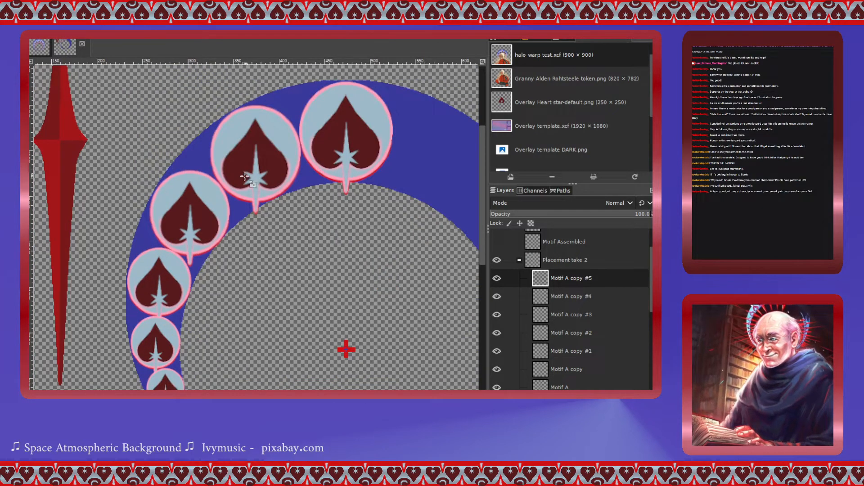
scroll(245, 299, down, 3)
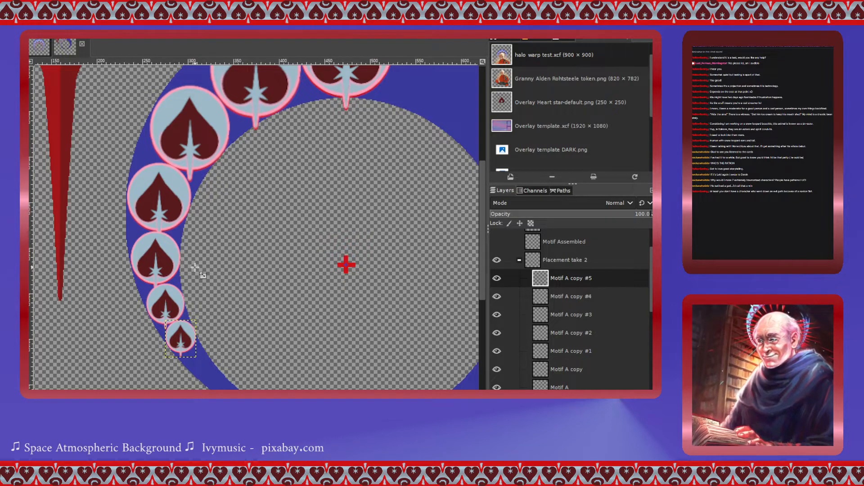
scroll(195, 270, down, 3)
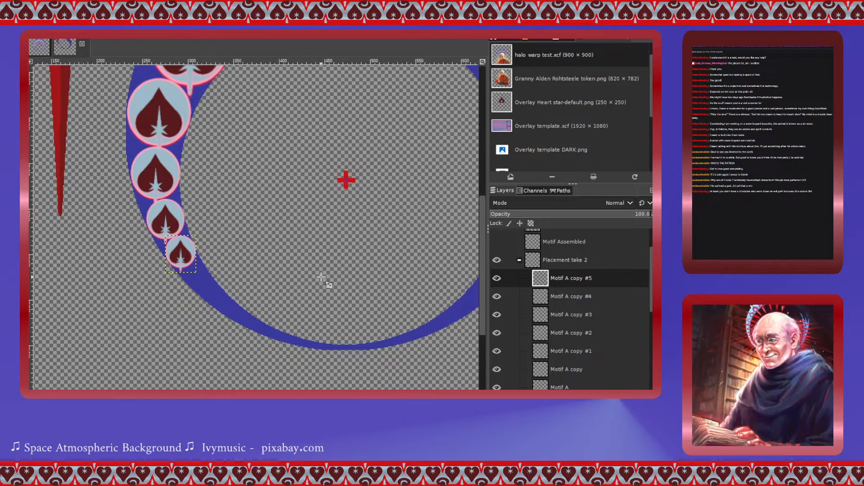
scroll(321, 277, up, 3)
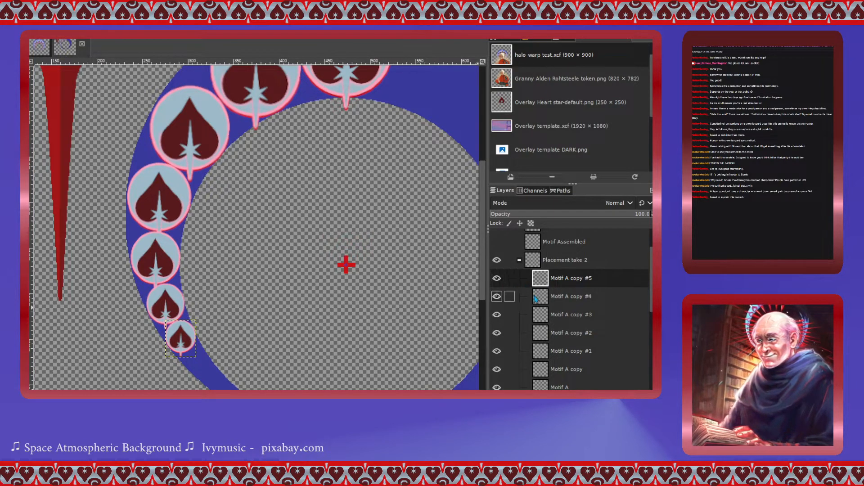
- Duplicate the Motif A layer several times and move the new copies to the top of the Placement take 2 group
click(558, 388)
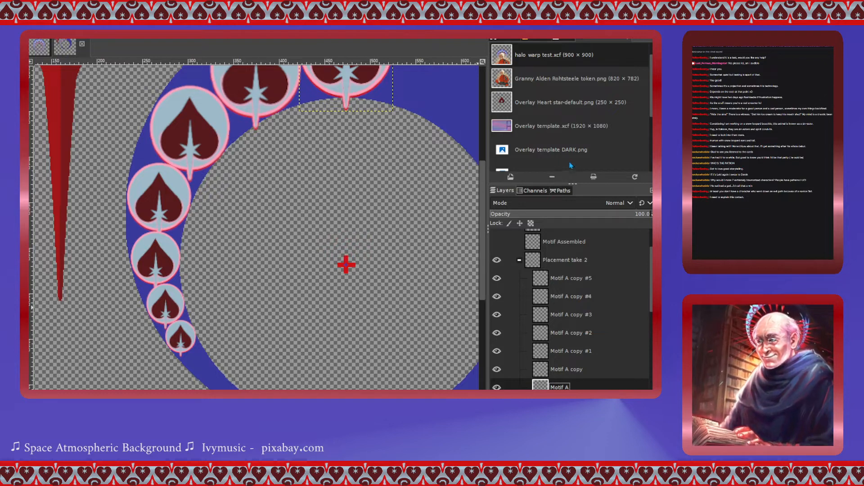
key(shift+ctrl+d)
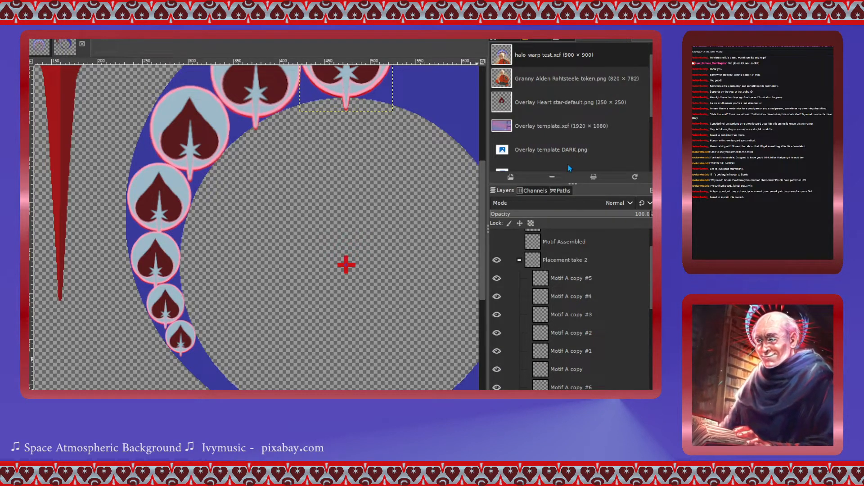
key(shift+ctrl+d)
scroll(209, 336, down, 3)
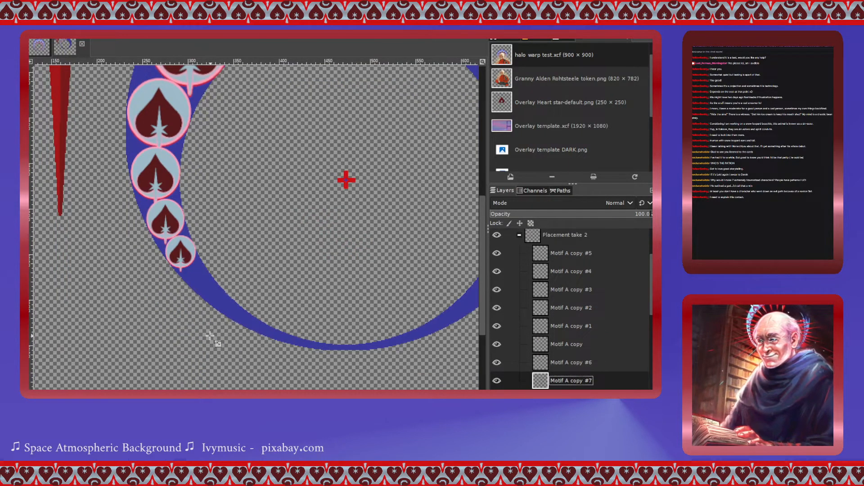
scroll(189, 249, up, 3)
scroll(189, 249, down, 3)
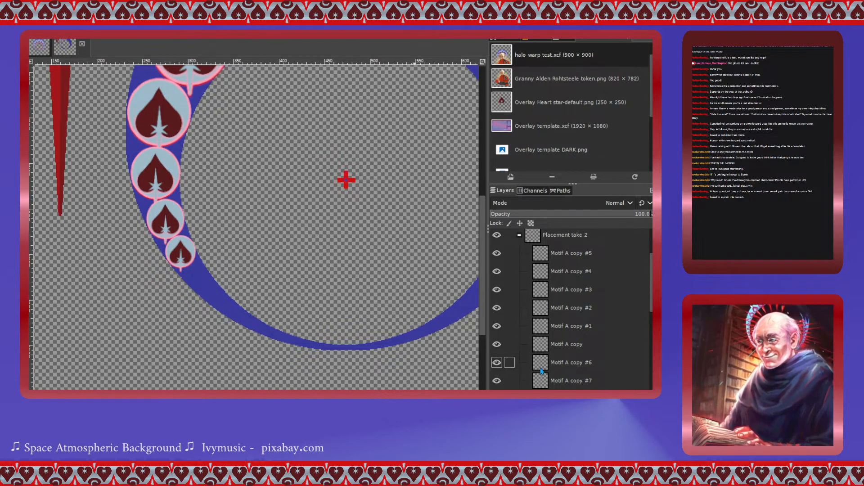
drag(540, 363, 542, 251)
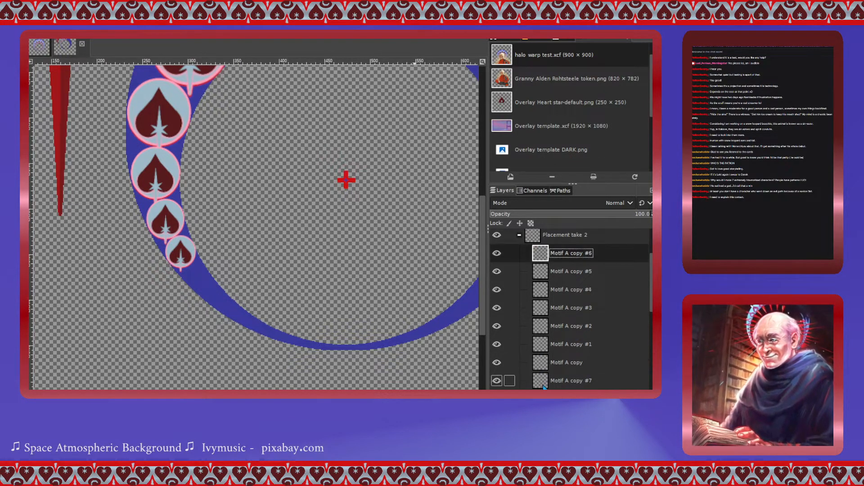
drag(543, 381, 541, 250)
key(shift+ctrl+d)
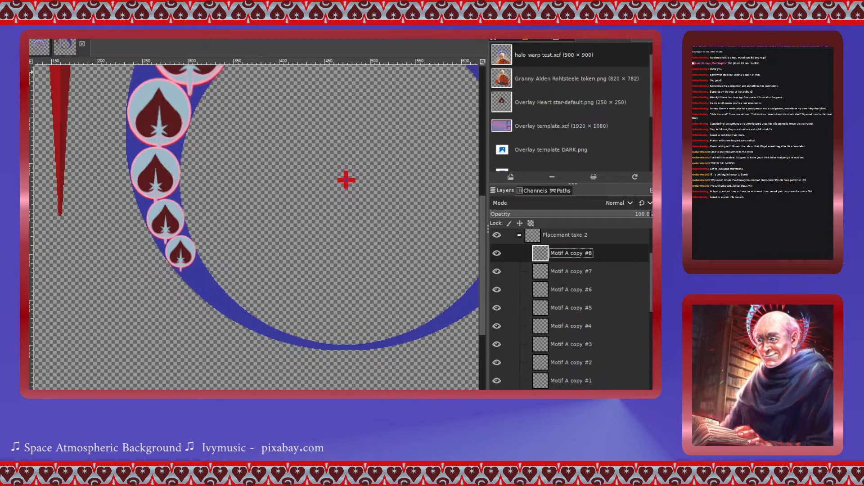
- Move three of the new full-size heart copies down near the bottom of the ring, undoing the last move
scroll(360, 247, up, 4)
drag(342, 151, 250, 404)
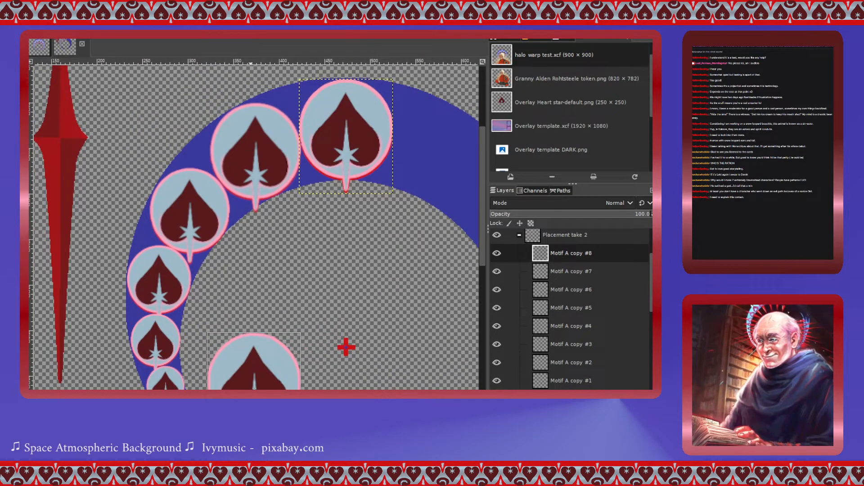
drag(360, 166, 352, 421)
drag(362, 139, 434, 384)
drag(362, 124, 399, 173)
key(ctrl+z)
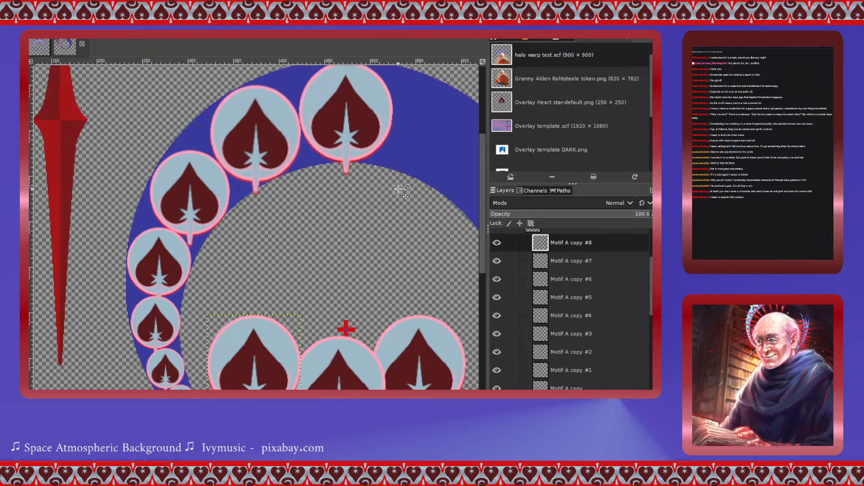
- Scale the Motif A copy #8 heart to 26 × 32 px, move it onto the ring band below the smallest heart, and apply the scale
scroll(346, 242, down, 5)
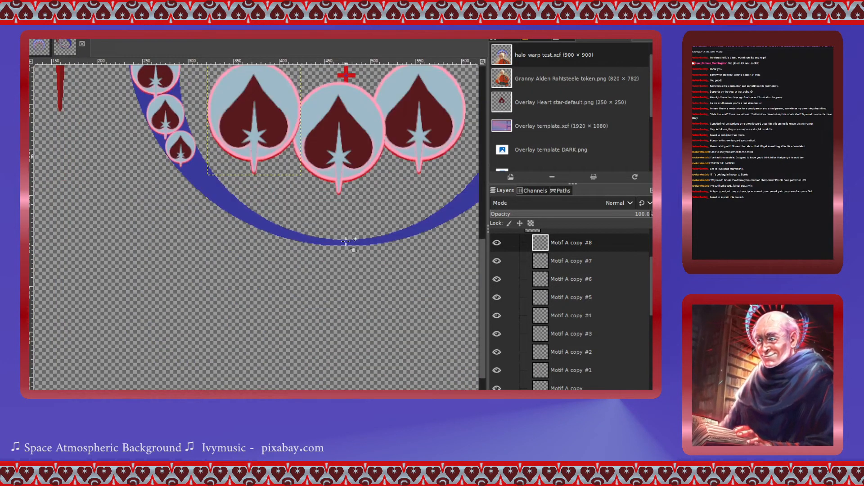
scroll(345, 242, up, 2)
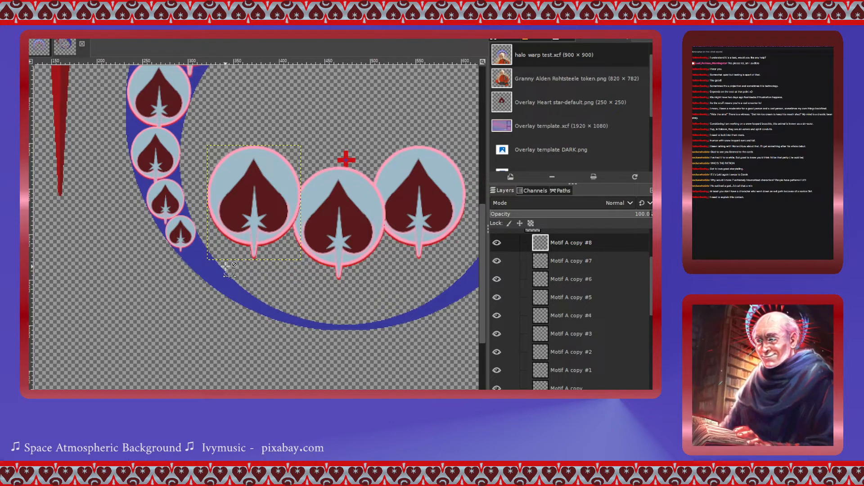
scroll(227, 272, up, 1)
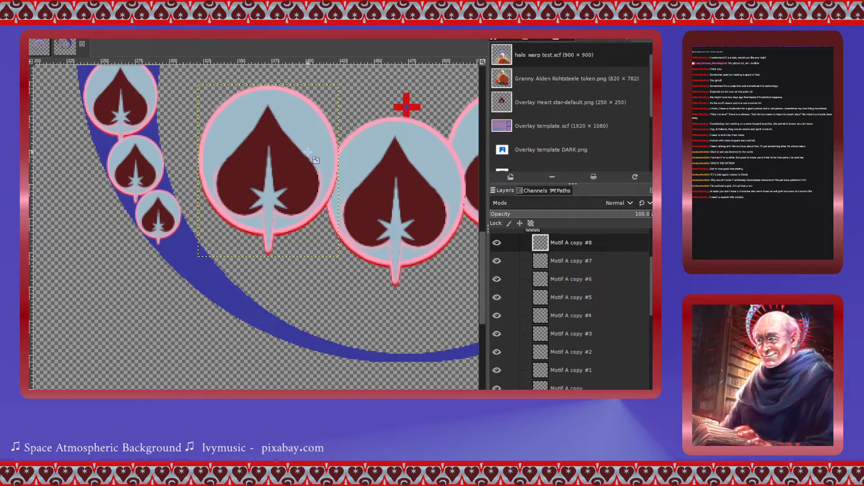
click(291, 166)
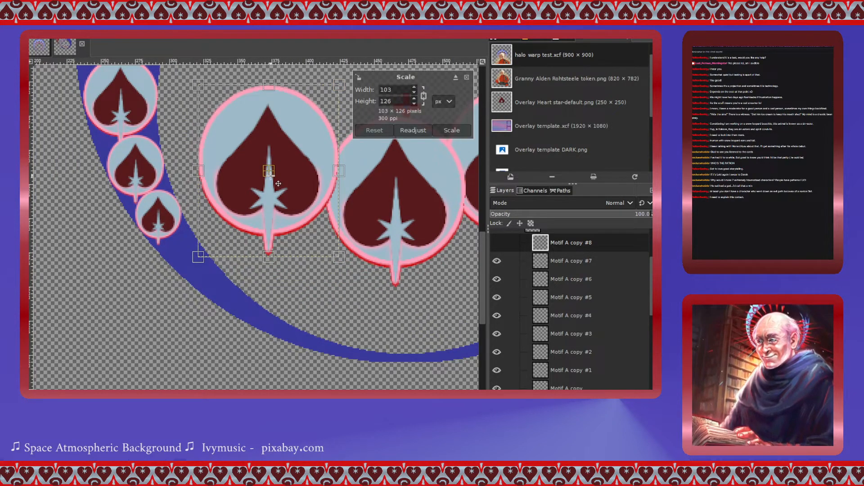
drag(278, 183, 179, 264)
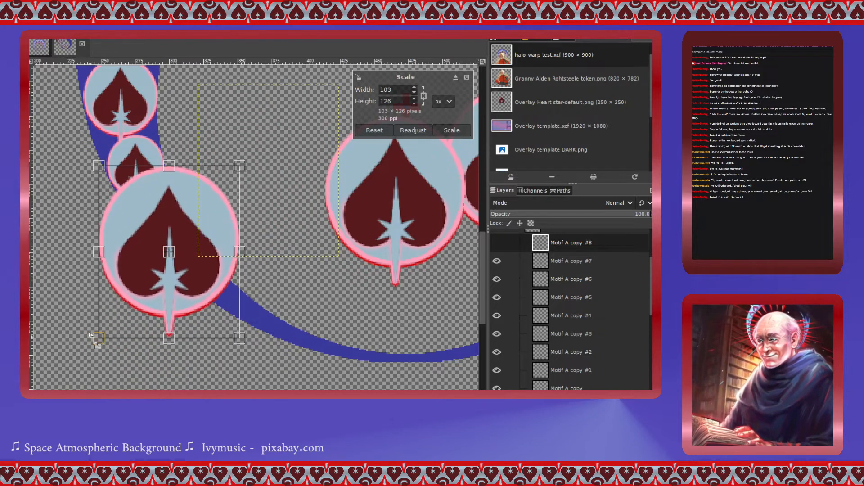
drag(96, 343, 162, 251)
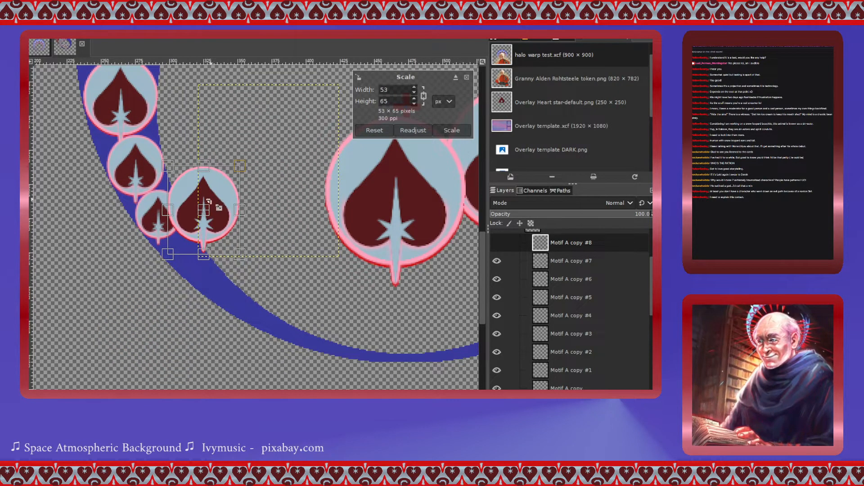
drag(208, 201, 183, 272)
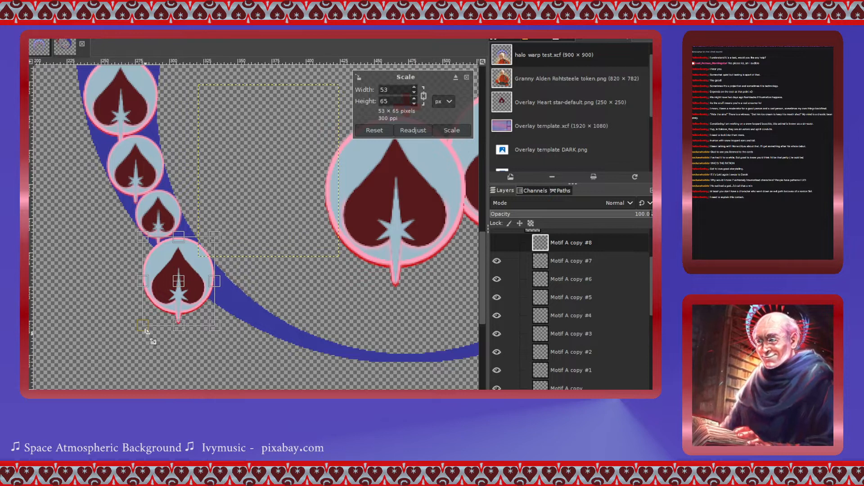
drag(147, 331, 176, 284)
ctrl+scroll(201, 265, up, 2)
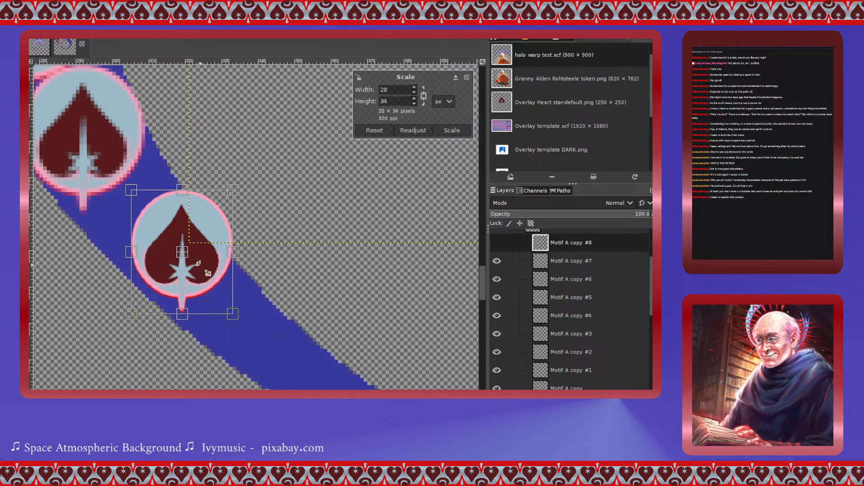
drag(182, 251, 144, 234)
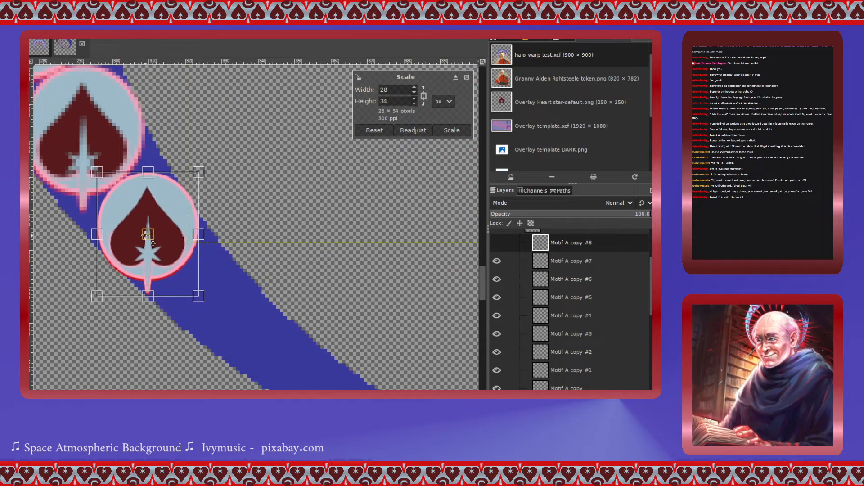
drag(97, 297, 108, 282)
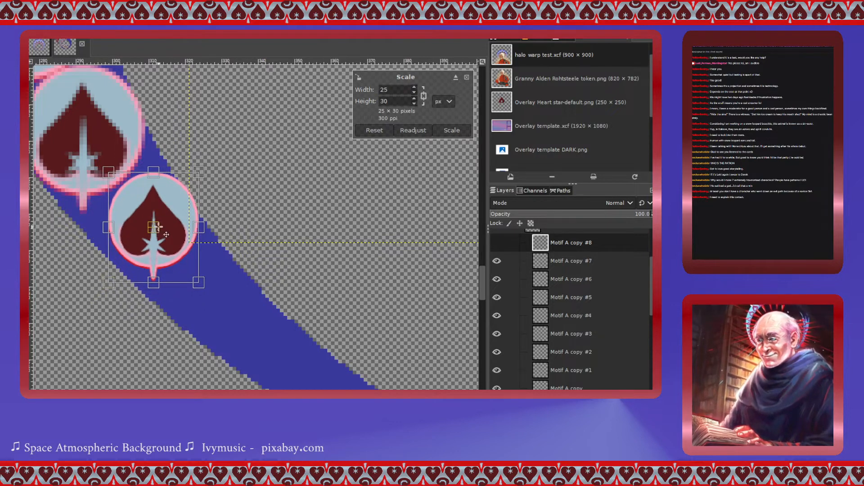
drag(166, 235, 154, 236)
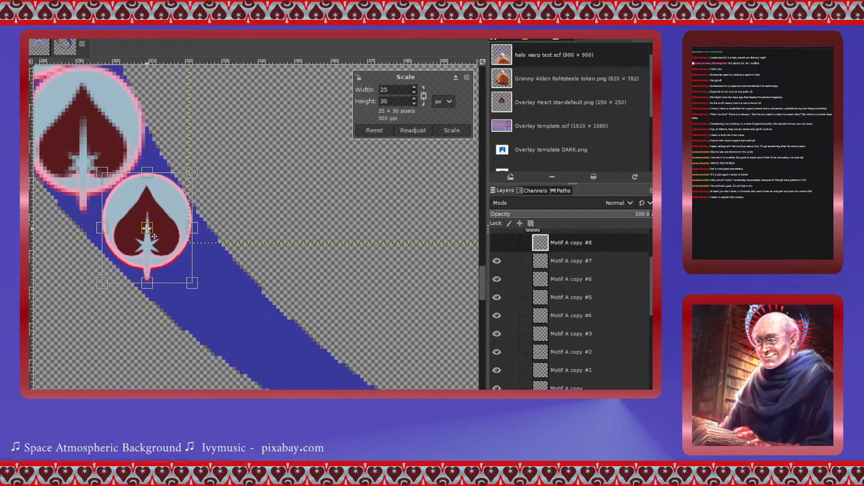
drag(102, 284, 98, 290)
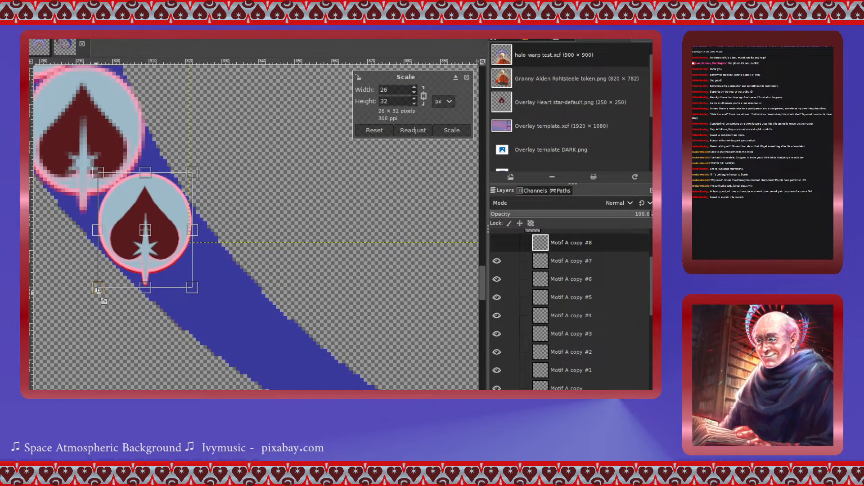
click(453, 131)
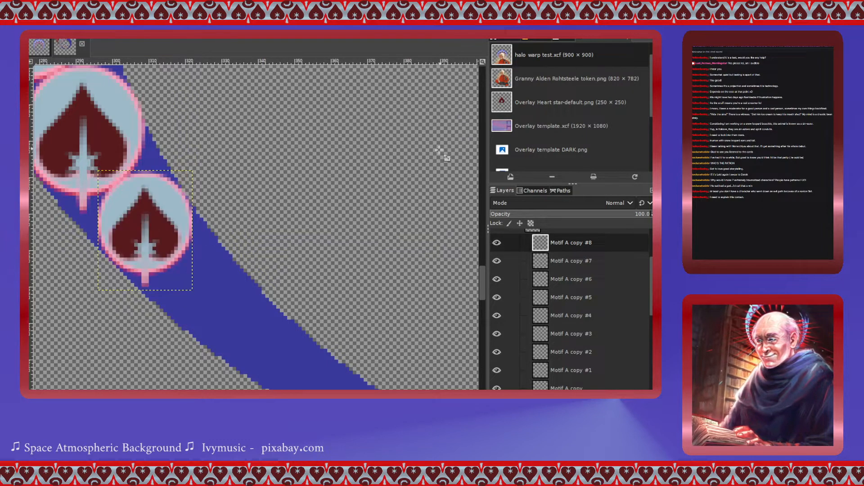
scroll(266, 300, left, 3)
scroll(265, 299, right, 10)
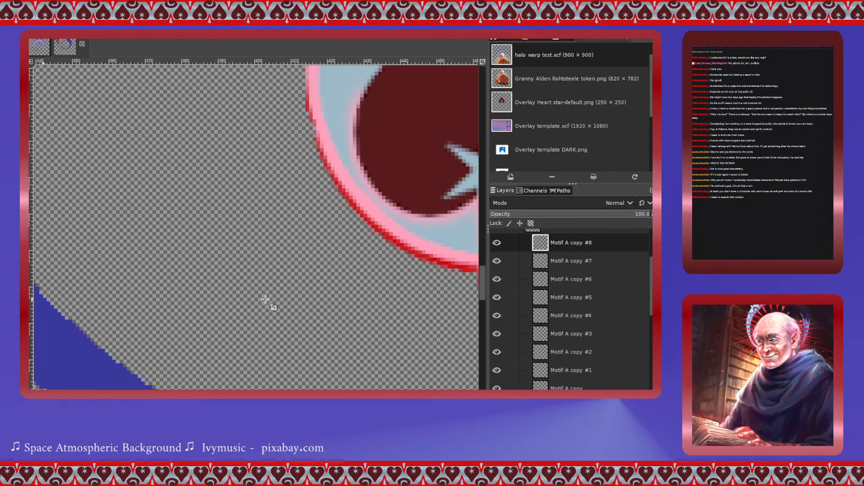
scroll(396, 189, right, 2)
click(391, 191)
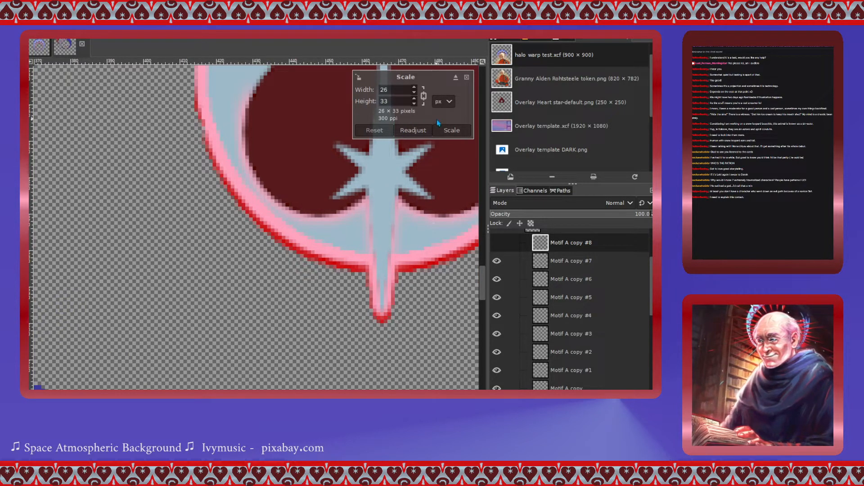
click(454, 130)
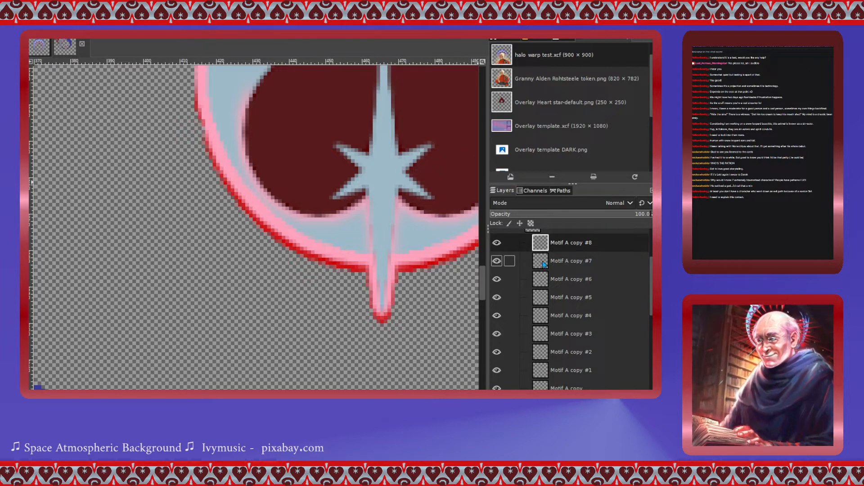
- Select Motif A copy #7, scale its heart to 22 × 27 px, place it on the ring band after the previous heart, and apply
scroll(543, 265, up, 1)
click(544, 289)
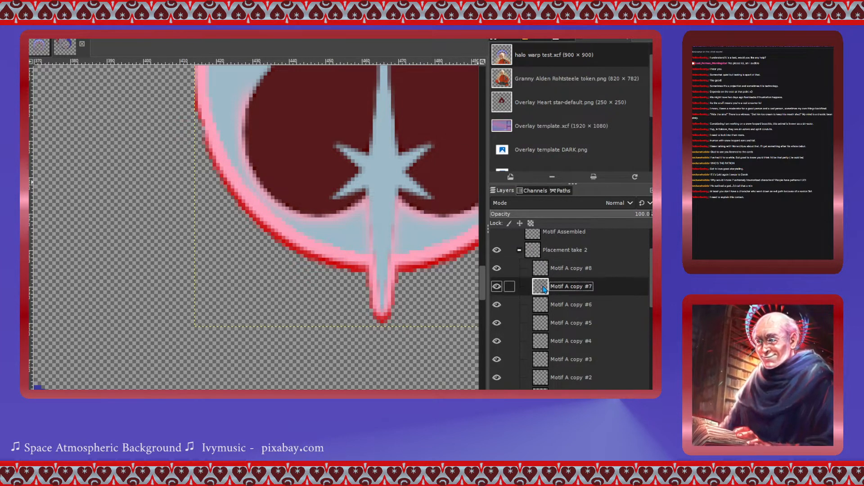
click(379, 149)
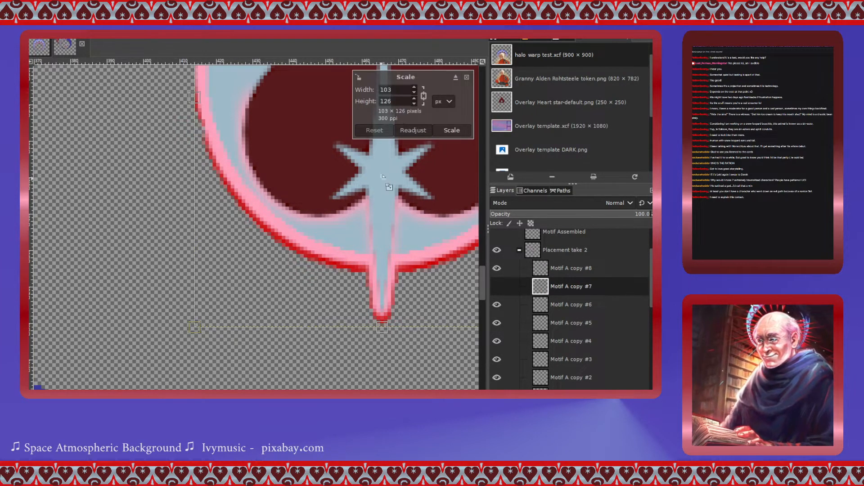
ctrl+scroll(423, 151, down, 2)
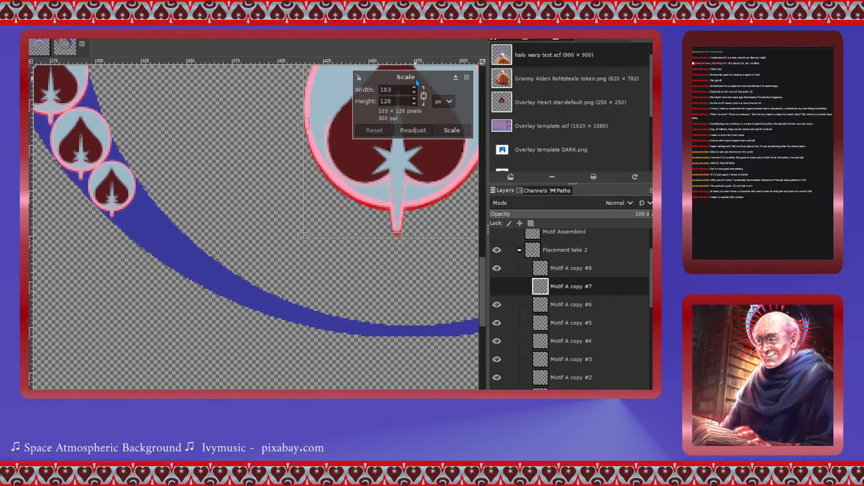
scroll(420, 202, up, 3)
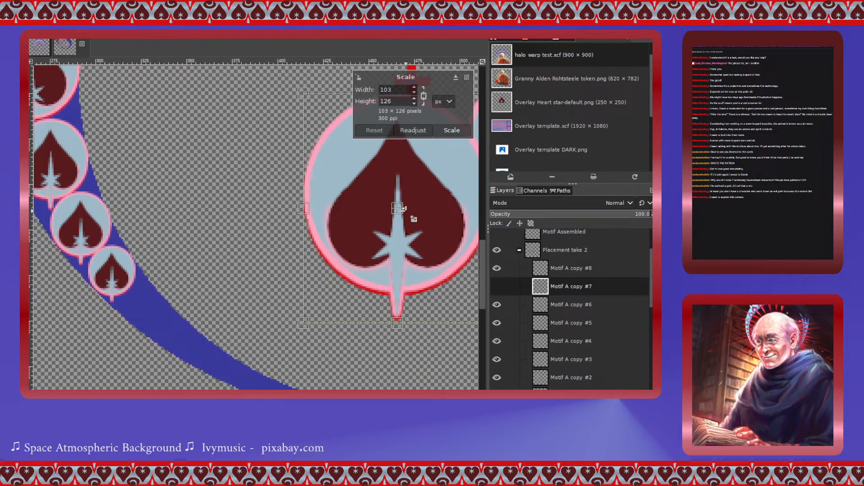
drag(405, 215, 195, 325)
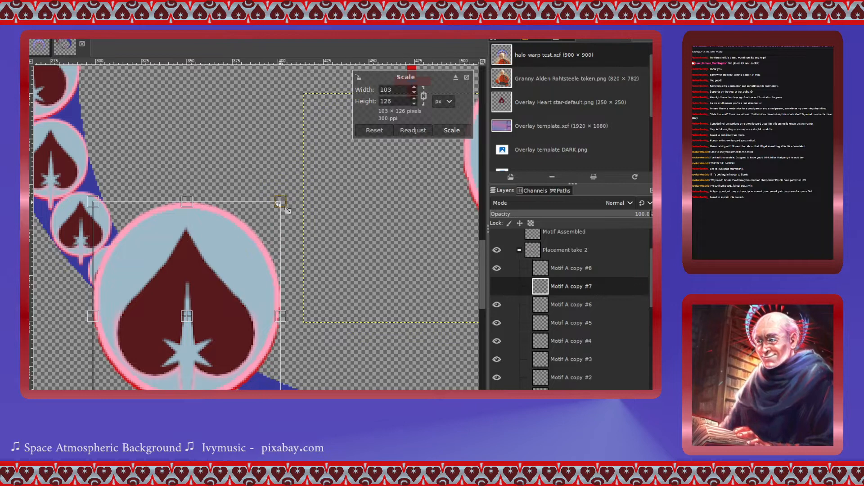
drag(287, 210, 176, 330)
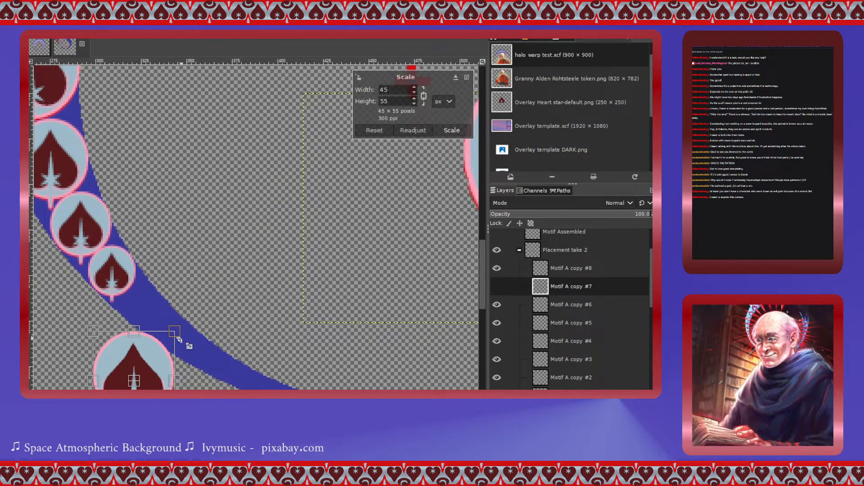
ctrl+scroll(149, 340, up, 1)
ctrl+scroll(149, 339, up, 1)
ctrl+scroll(149, 340, up, 1)
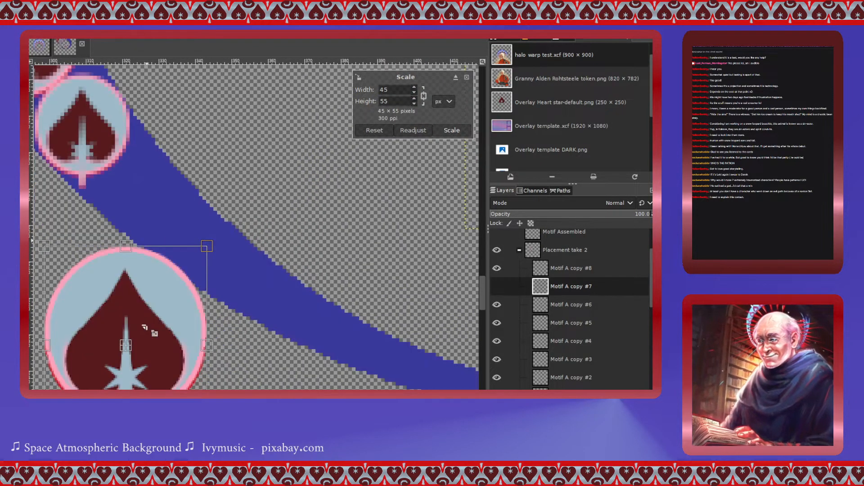
drag(131, 356, 152, 255)
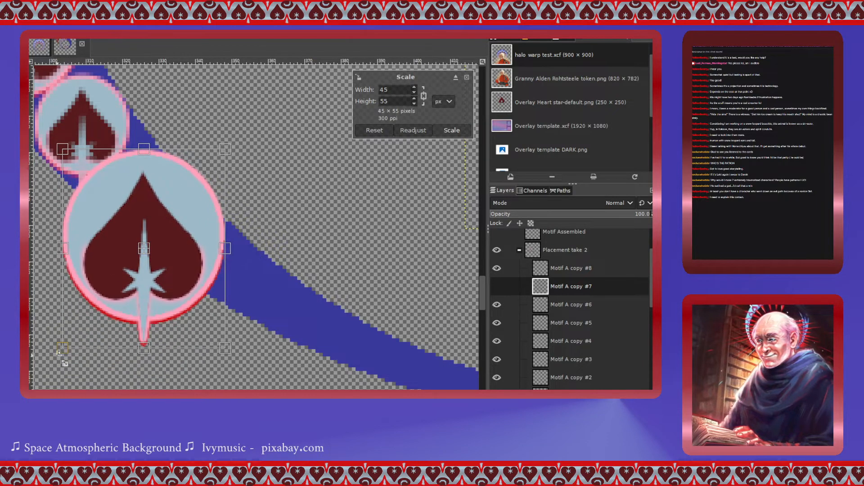
drag(240, 361, 170, 271)
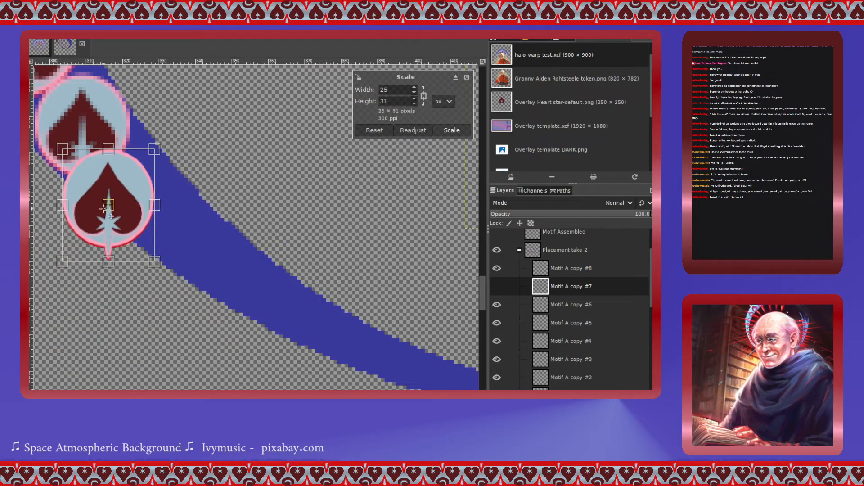
drag(115, 214, 150, 212)
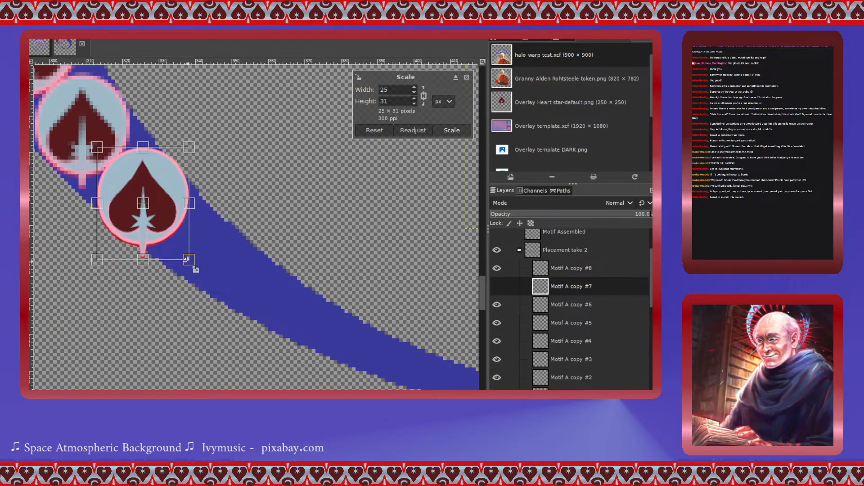
drag(97, 260, 113, 247)
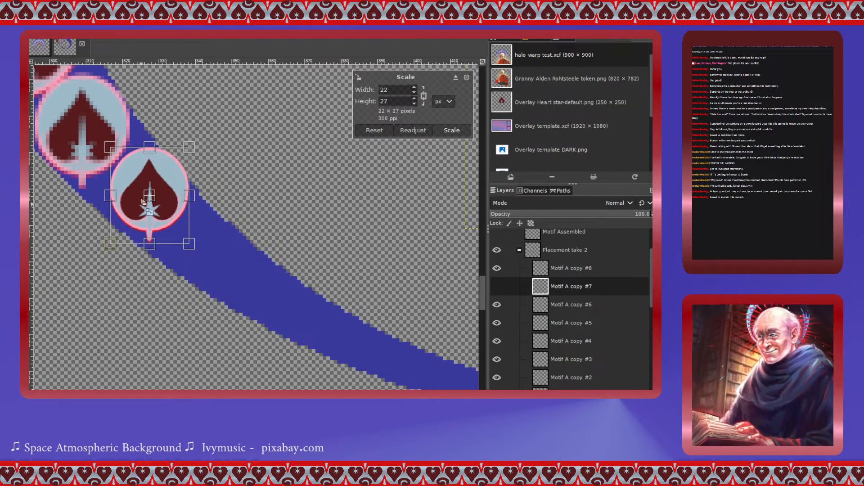
drag(152, 199, 146, 199)
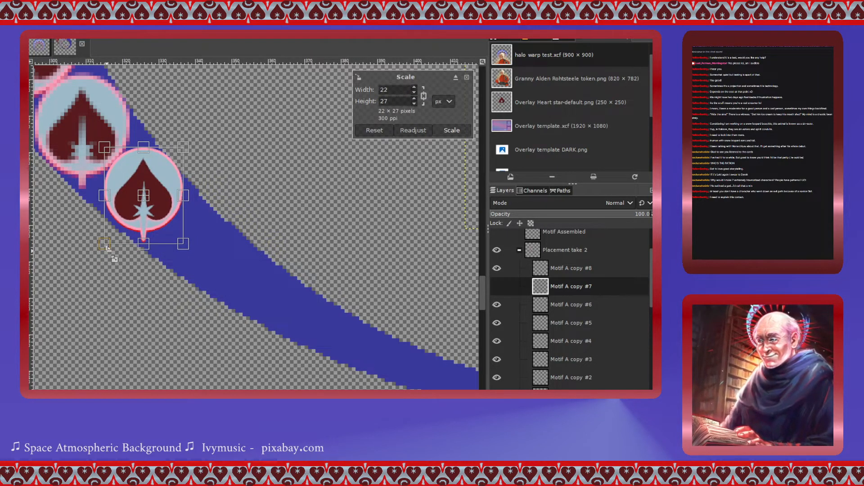
drag(110, 252, 105, 251)
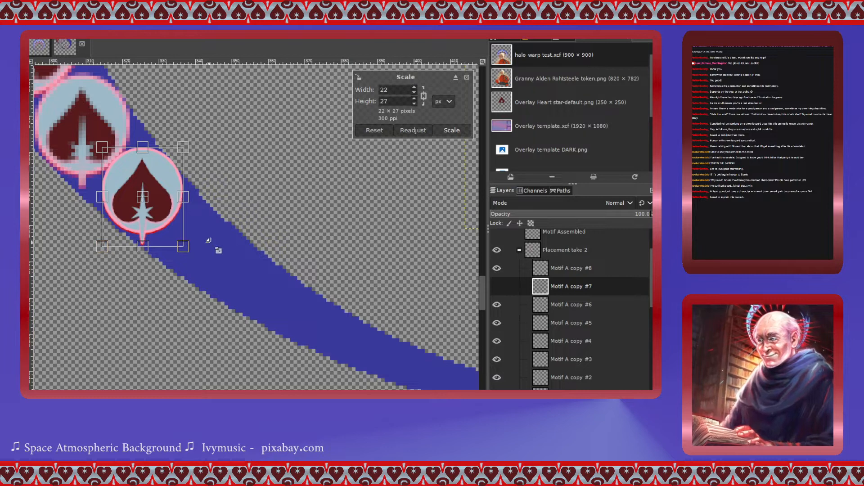
drag(152, 207, 153, 207)
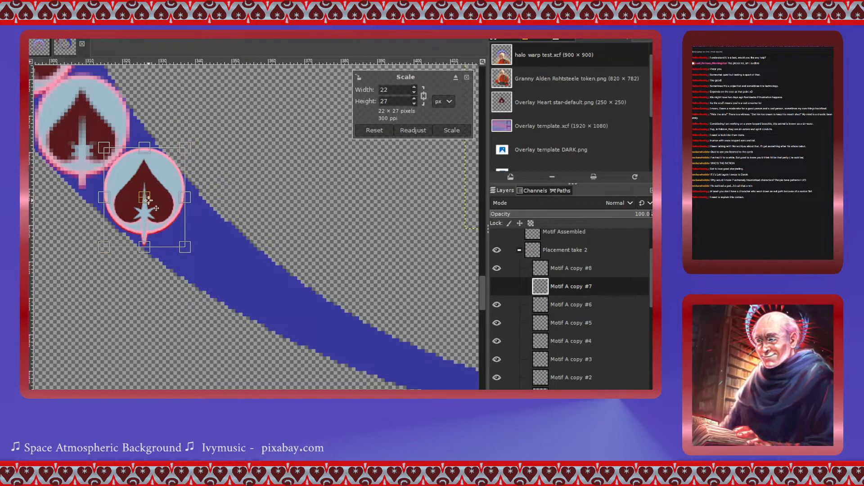
drag(147, 199, 148, 201)
drag(155, 211, 156, 207)
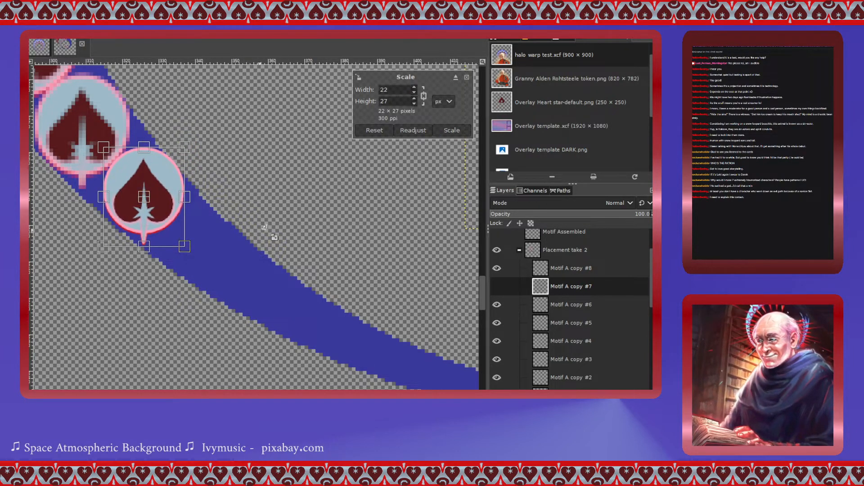
click(451, 131)
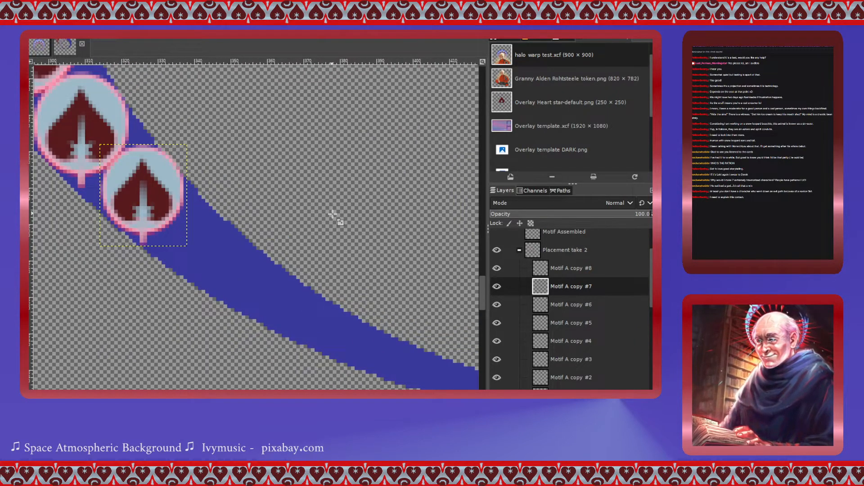
scroll(332, 214, right, 5)
scroll(332, 214, up, 8)
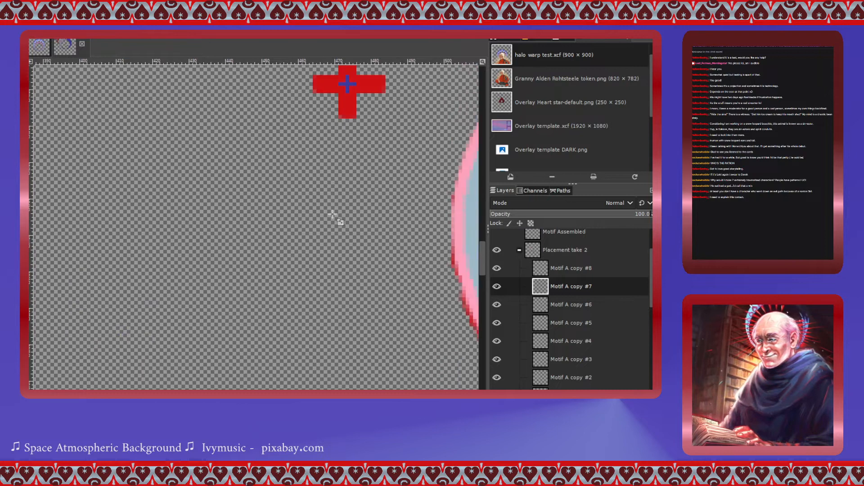
scroll(332, 215, down, 2)
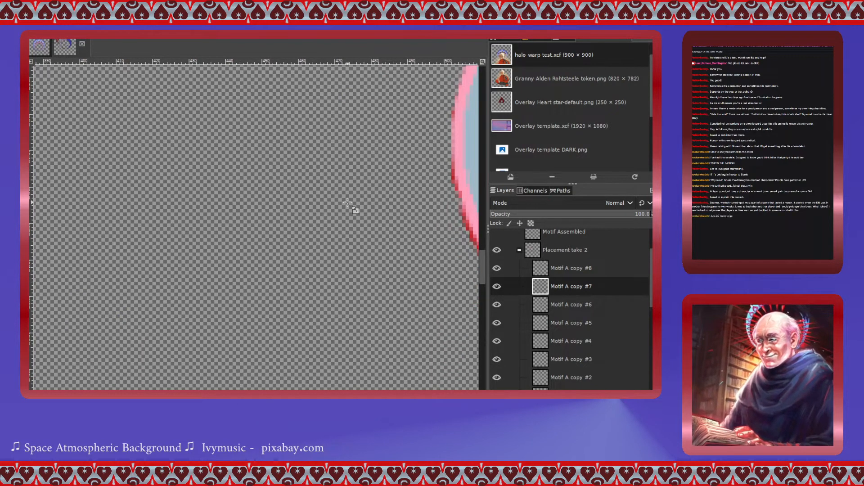
scroll(348, 203, right, 5)
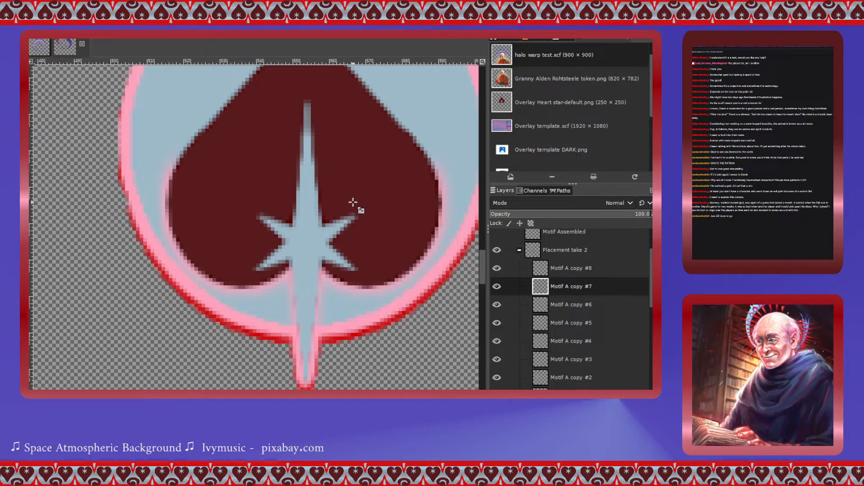
- Reselect Motif A copy #8 and reapply its scale at 26 × 33 px
click(542, 269)
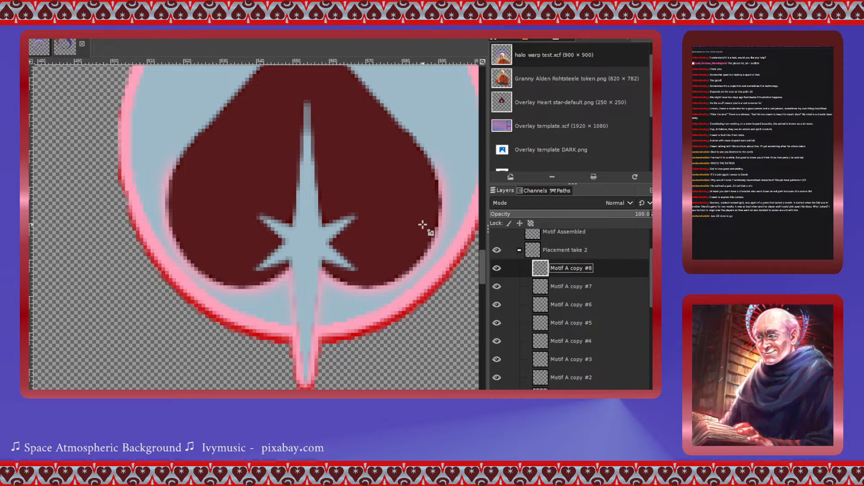
click(302, 175)
scroll(301, 166, down, 3)
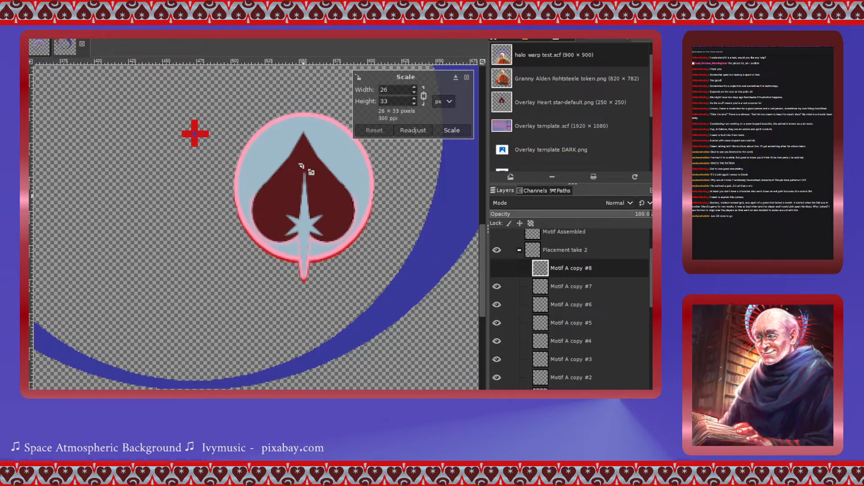
click(456, 131)
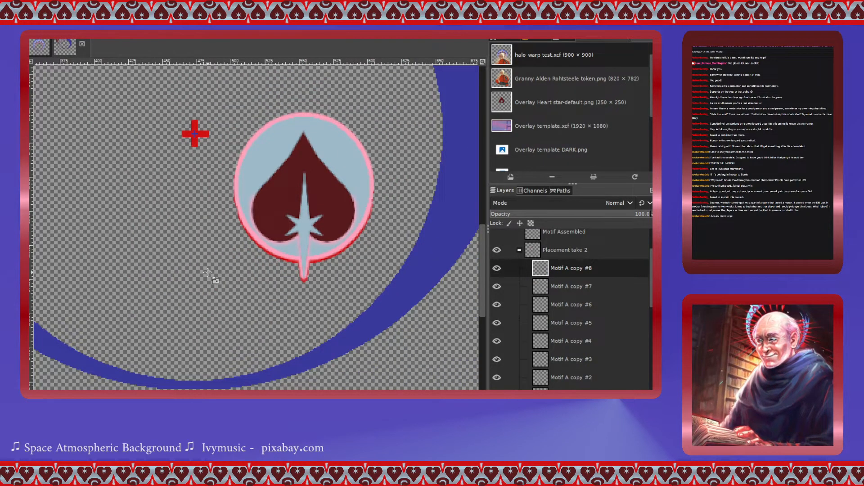
scroll(207, 272, down, 2)
scroll(208, 272, up, 1)
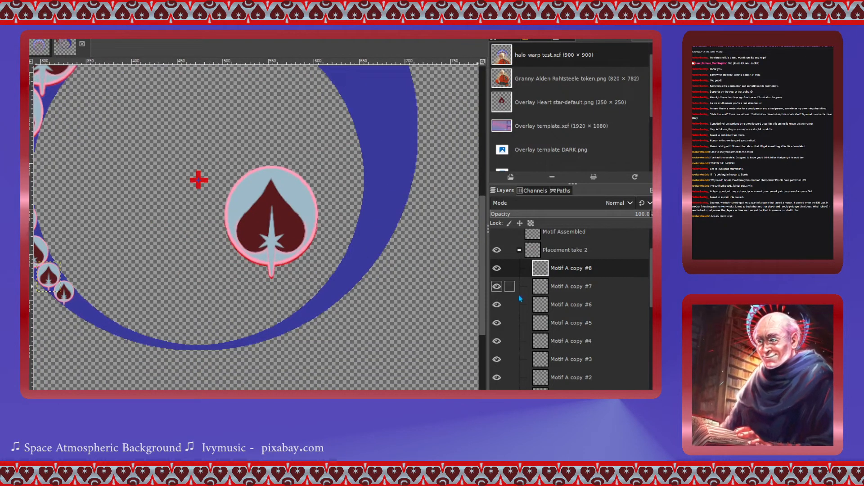
- Select Motif A copy #6, scale its heart to 18 × 22 px, place it on the ring band after the previous hearts, and apply
click(538, 288)
click(528, 307)
click(280, 224)
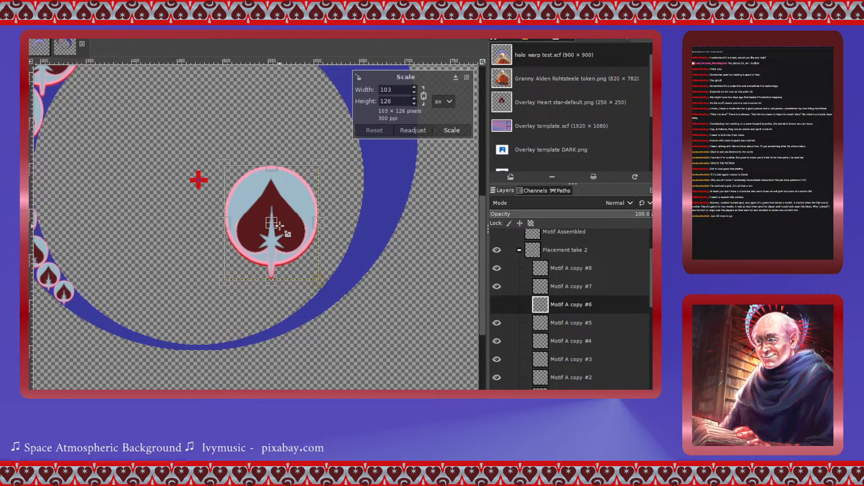
drag(280, 224, 133, 308)
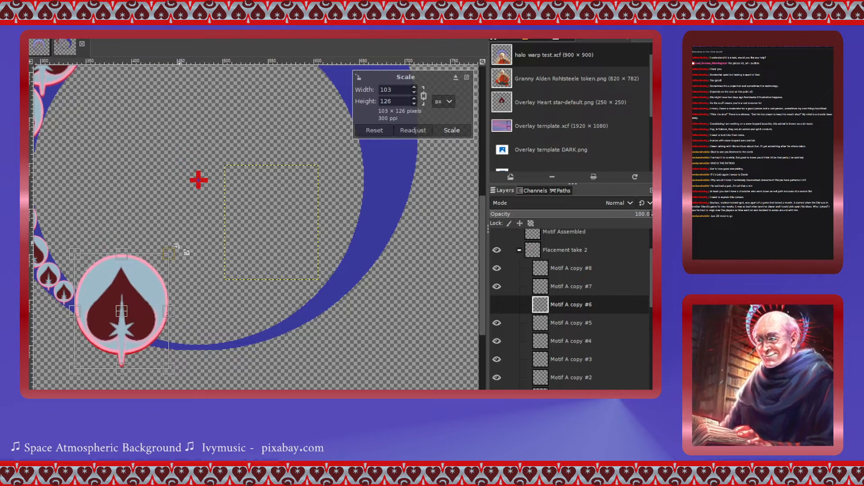
scroll(204, 312, down, 1)
scroll(204, 312, up, 4)
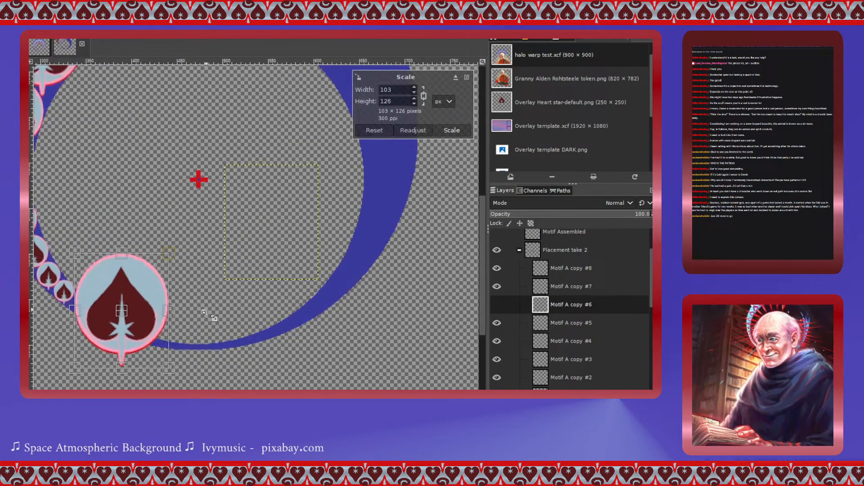
scroll(204, 312, left, 11)
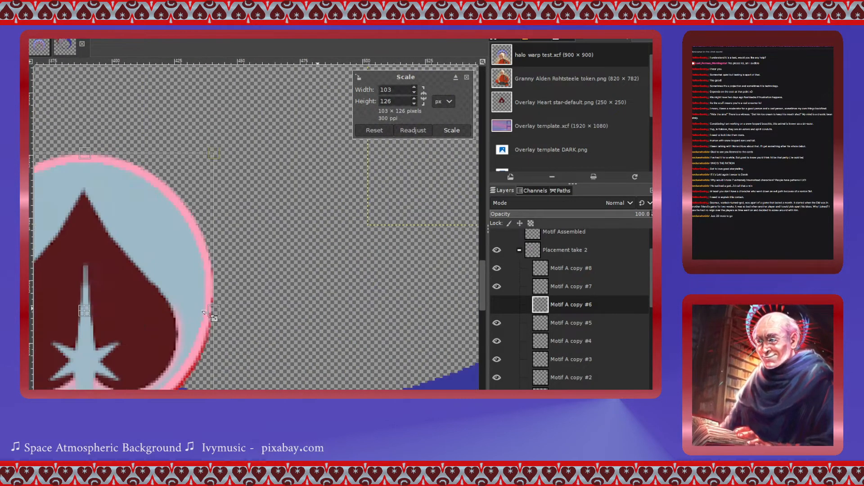
drag(436, 154, 306, 312)
drag(248, 402, 220, 341)
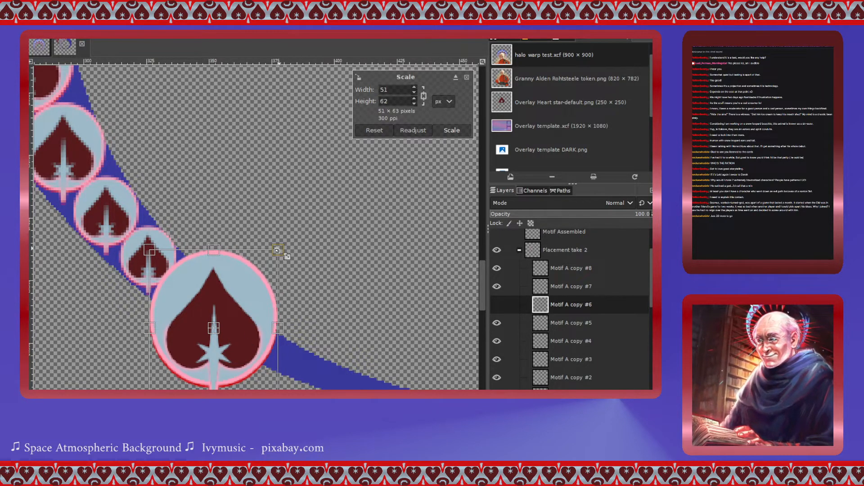
drag(278, 250, 227, 320)
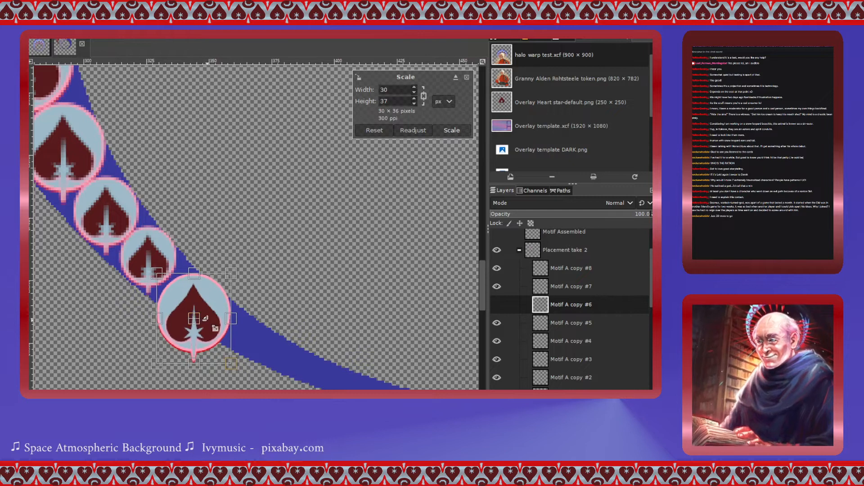
scroll(206, 318, up, 3)
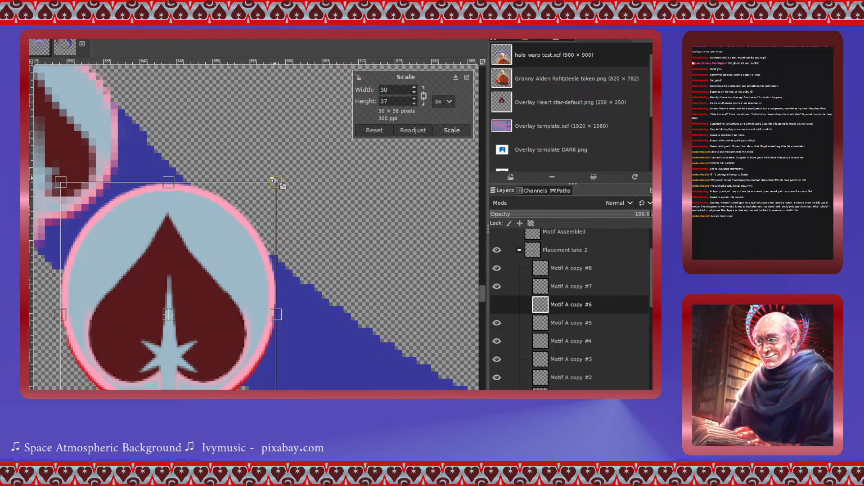
drag(277, 183, 158, 269)
drag(226, 178, 212, 183)
drag(155, 278, 159, 263)
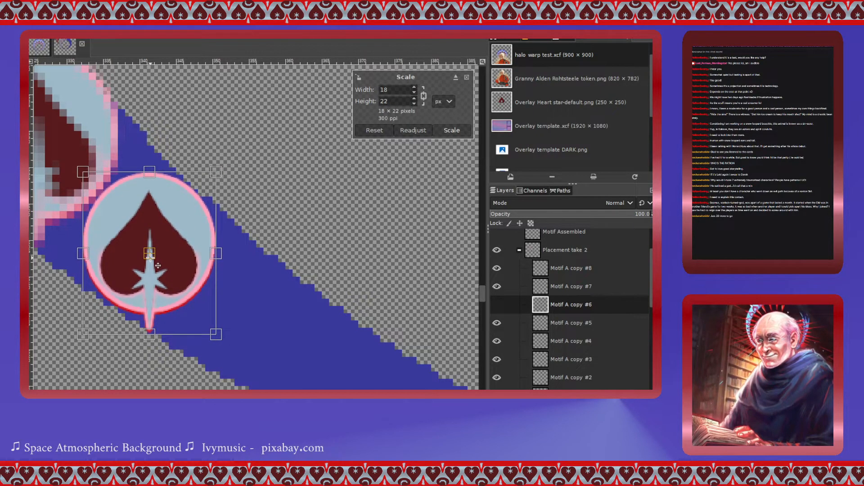
click(451, 131)
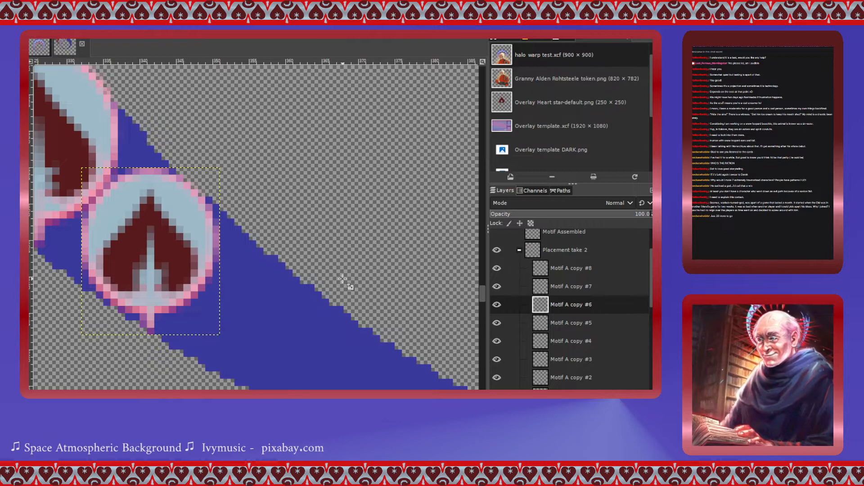
- Review the sequence of progressively smaller hearts around the ring band
scroll(342, 279, up, 10)
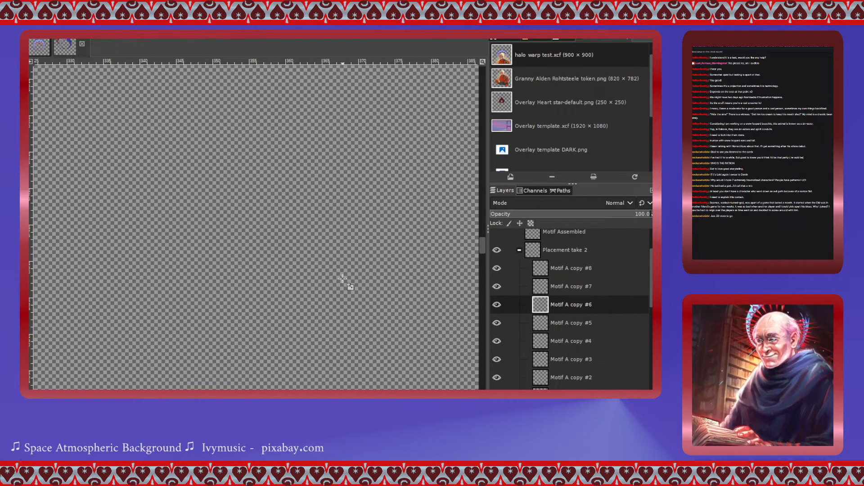
scroll(342, 279, down, 5)
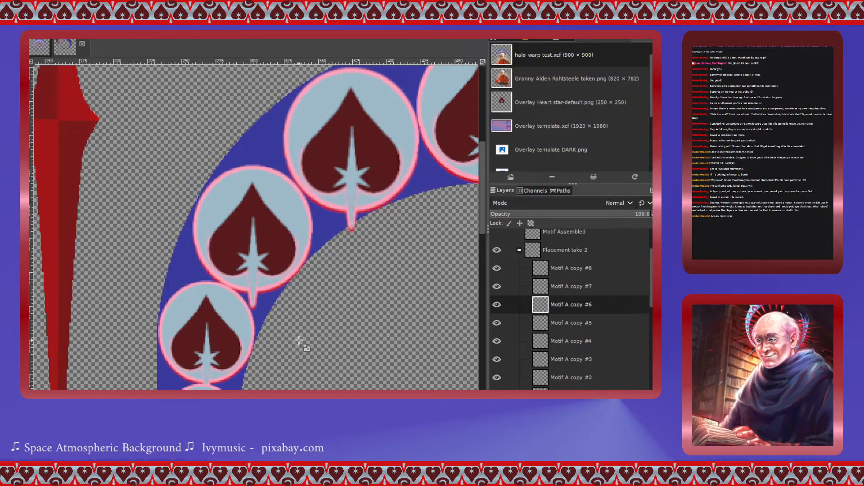
scroll(299, 343, right, 3)
scroll(298, 341, up, 3)
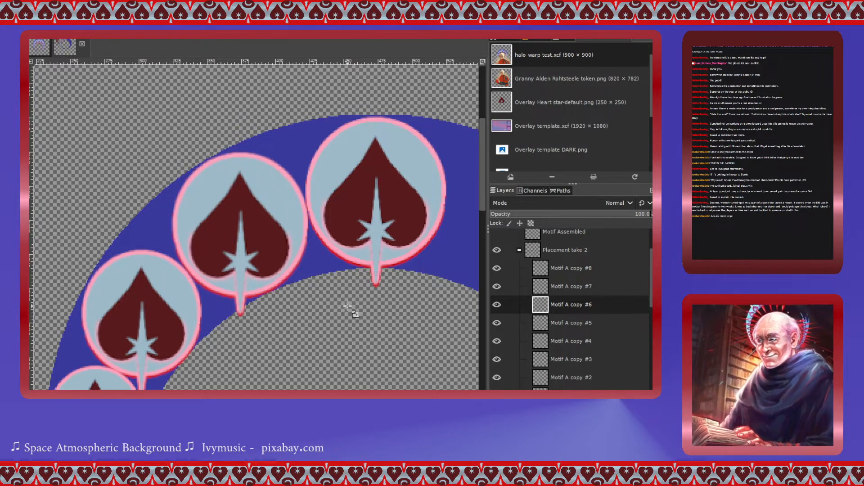
scroll(348, 307, down, 3)
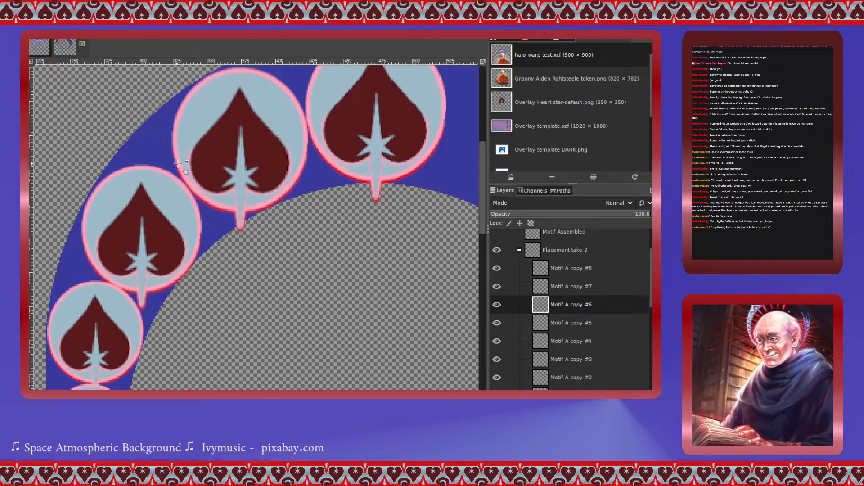
key(minus)
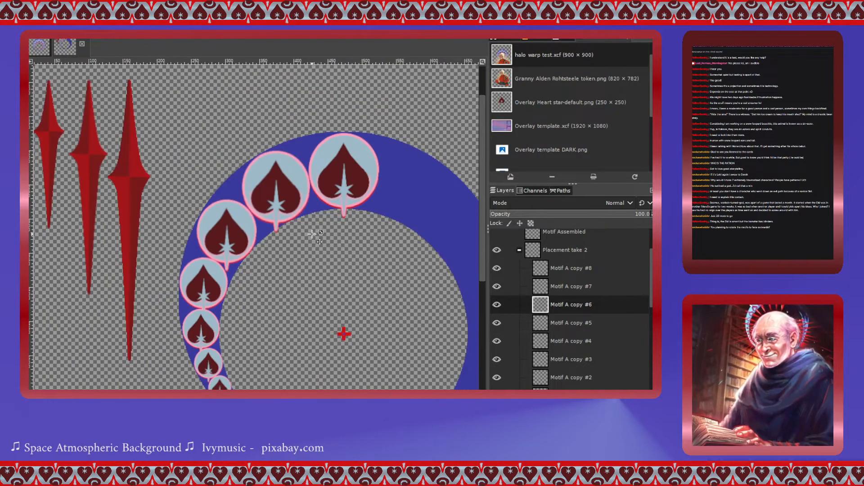
key(minus)
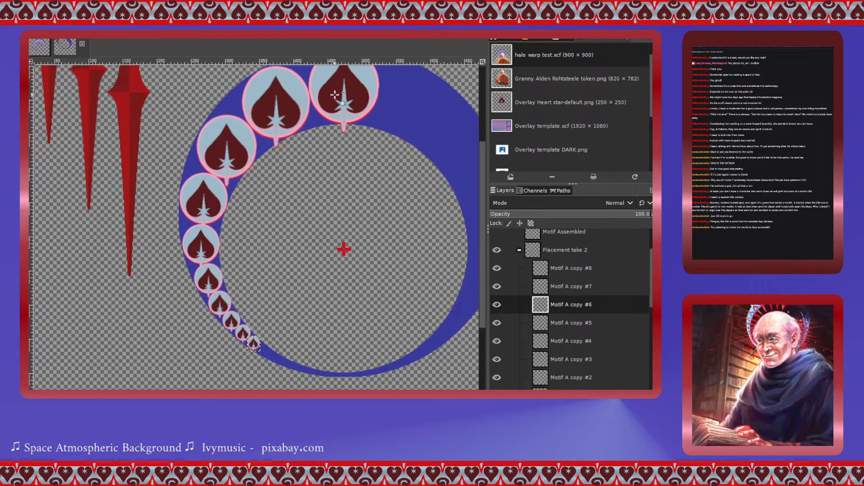
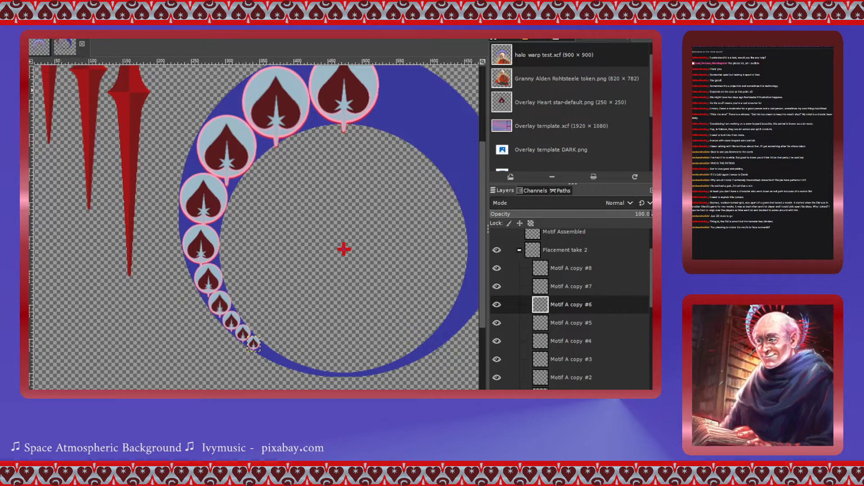
- Try rotating the base Motif A copy heart by a small angle, then undo the rotation
key(shift+r)
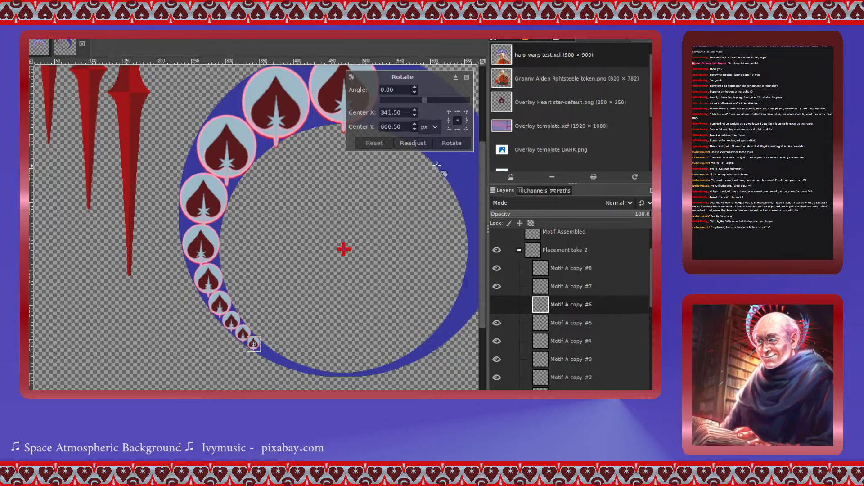
click(467, 77)
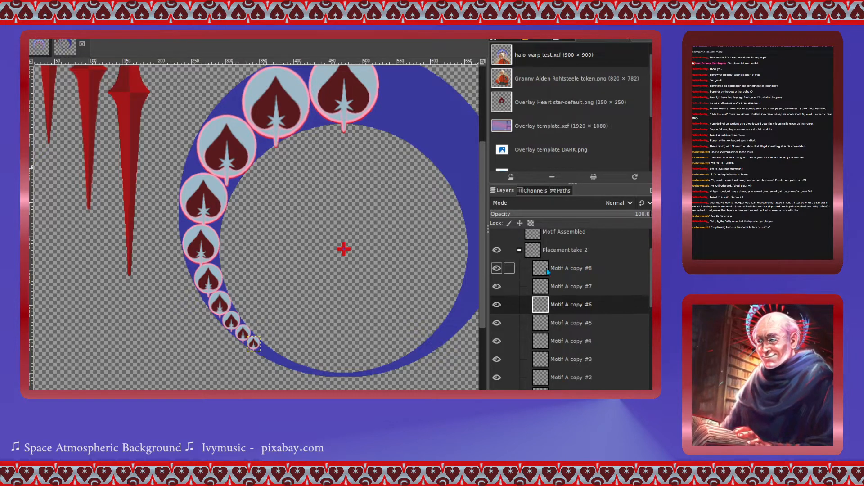
scroll(552, 324, down, 1)
click(547, 372)
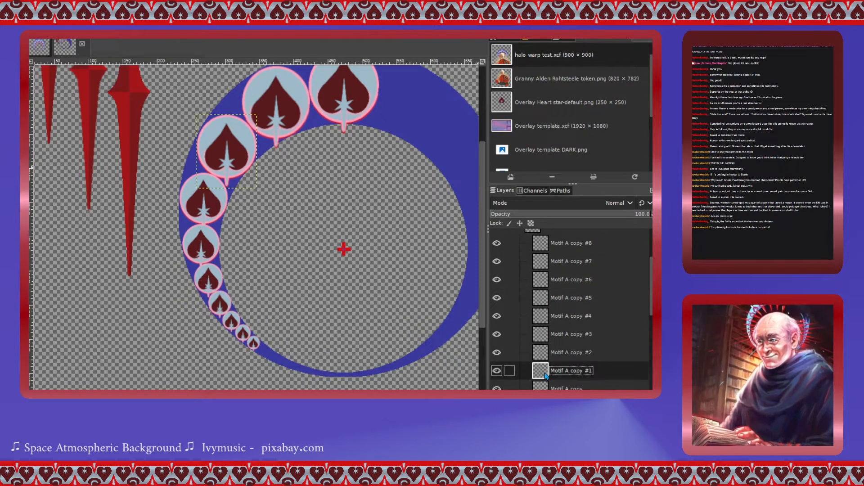
click(547, 388)
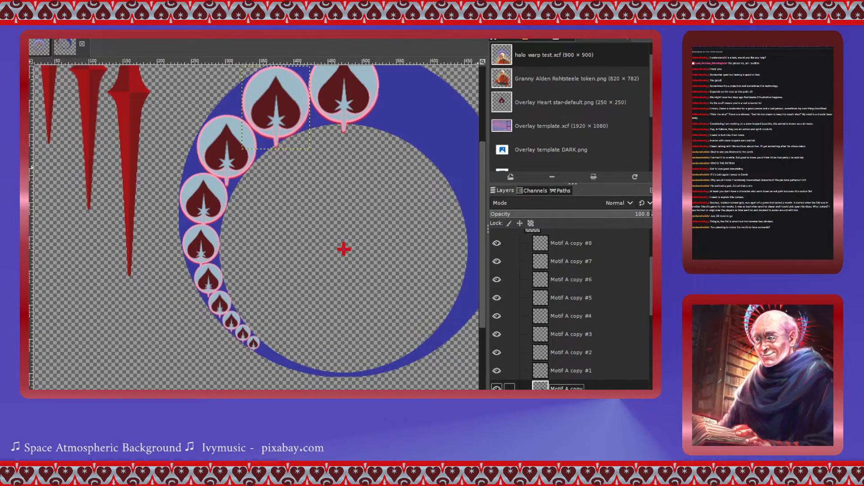
click(282, 109)
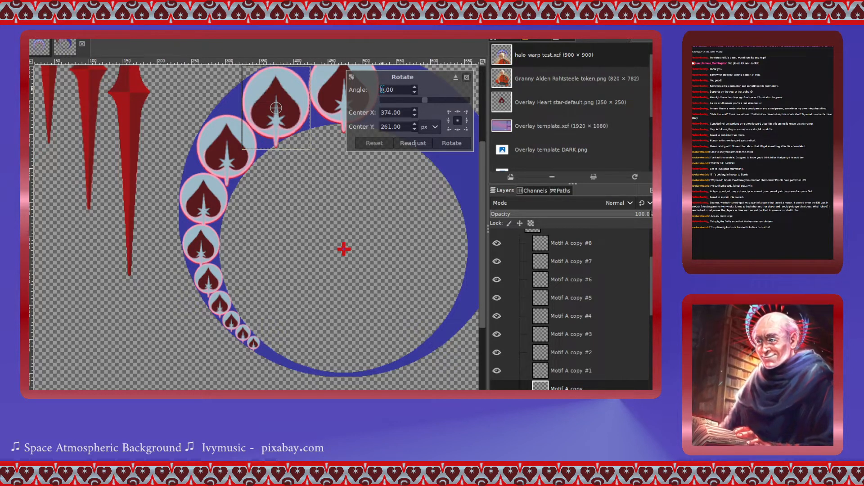
text(-1)
drag(400, 89, 374, 89)
key(ctrl+c)
click(452, 143)
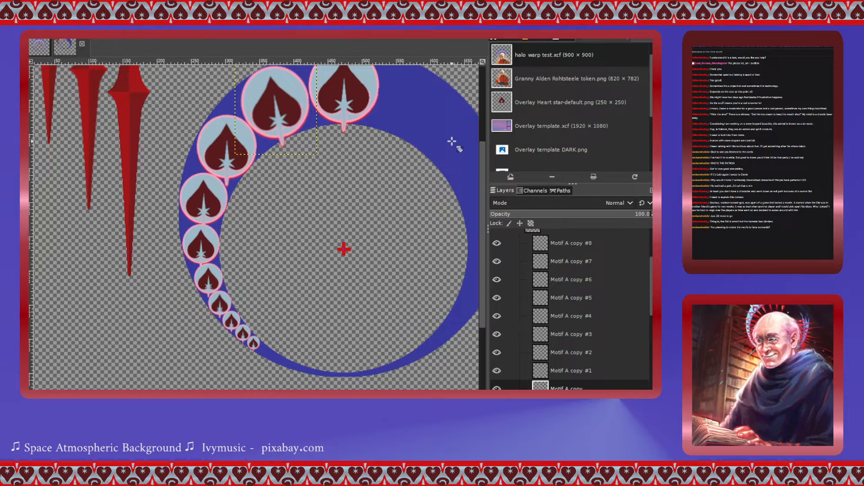
key(ctrl+z)
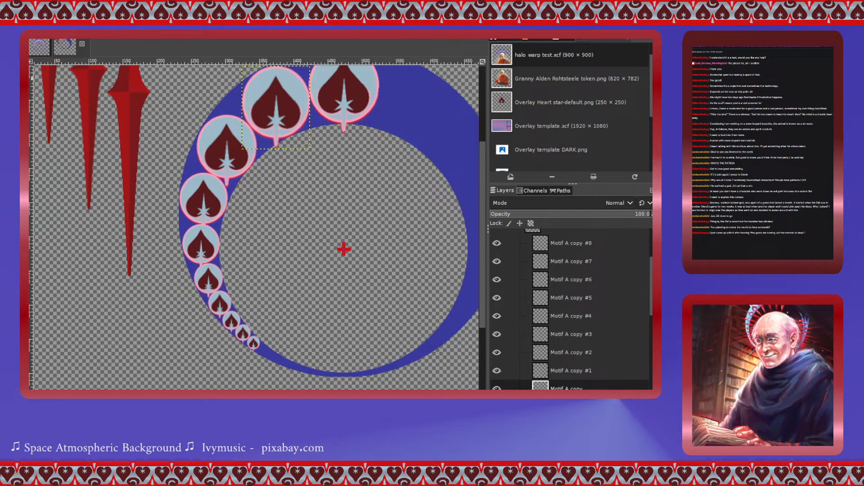
- Add a ROTATE POINT layer at the top of the Placement take 2 group
click(275, 109)
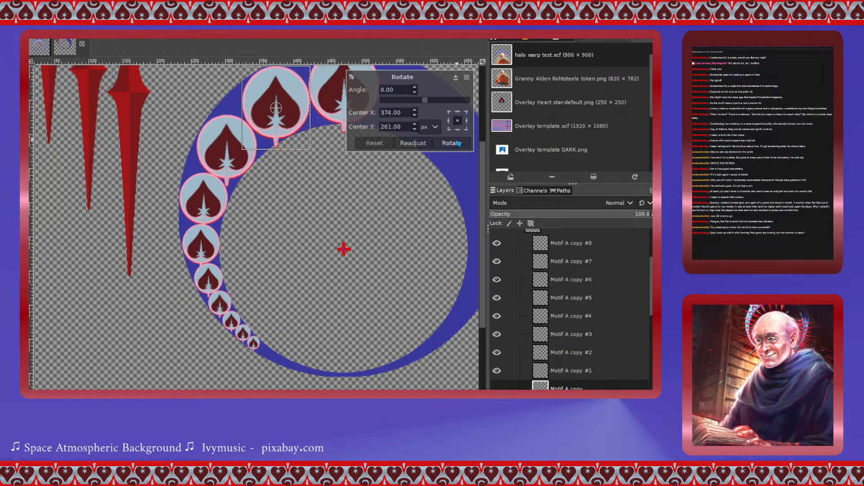
click(467, 77)
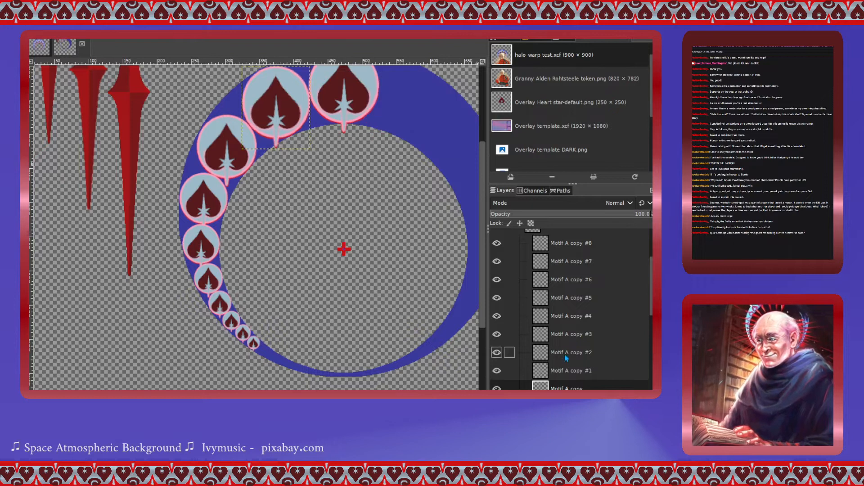
scroll(554, 315, up, 3)
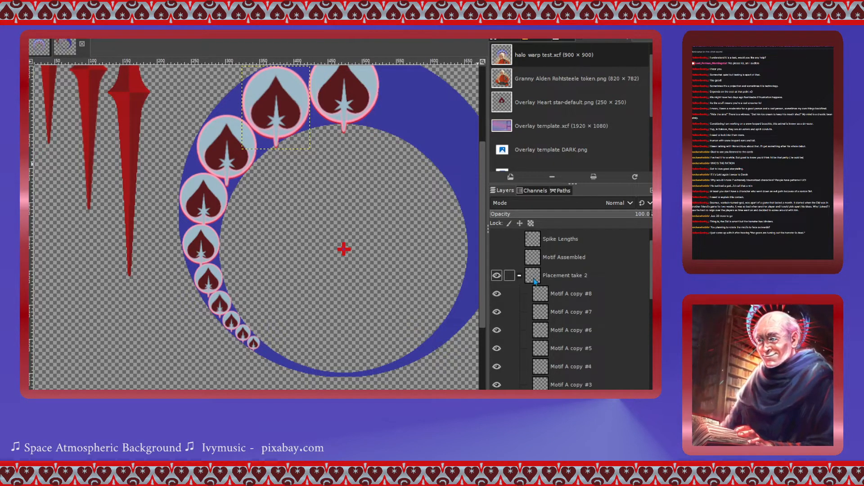
click(545, 293)
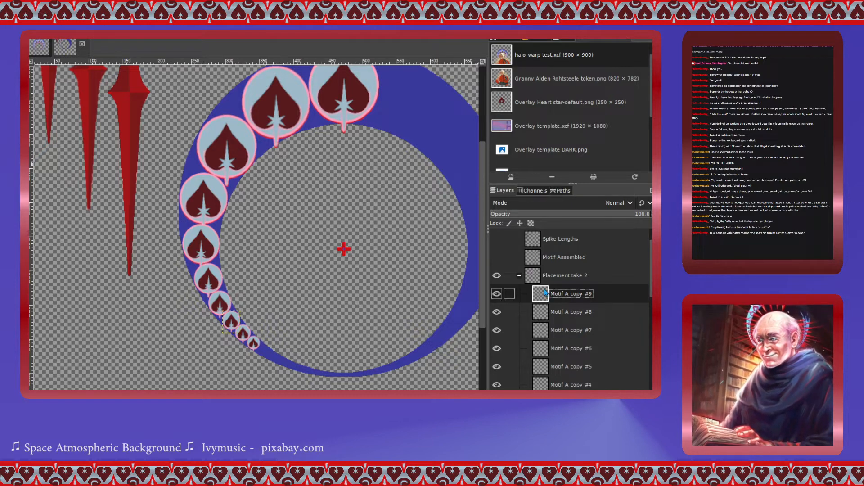
key(ctrl+z)
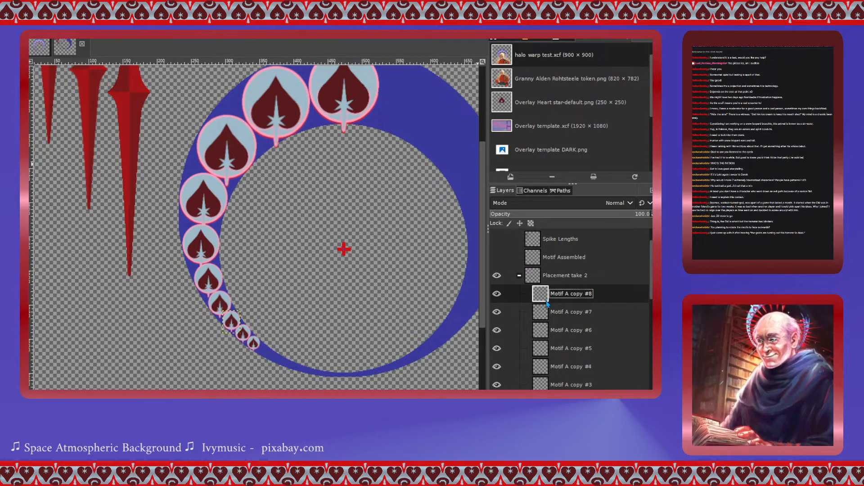
click(543, 293)
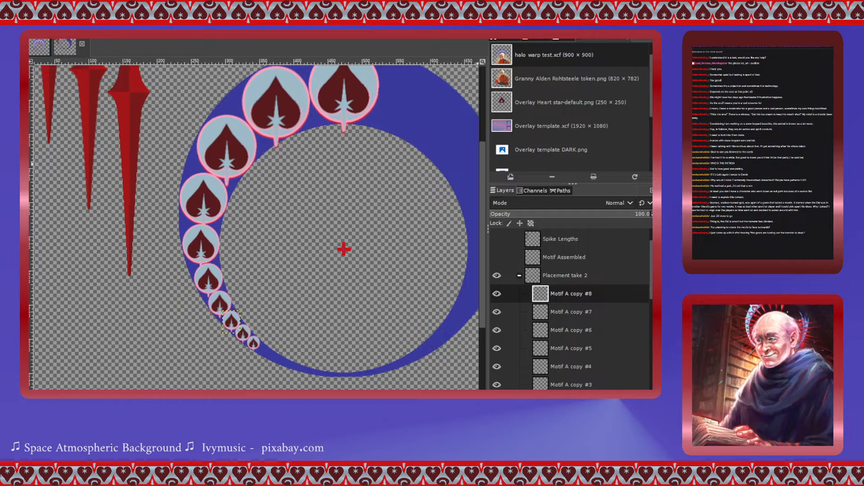
click(523, 275)
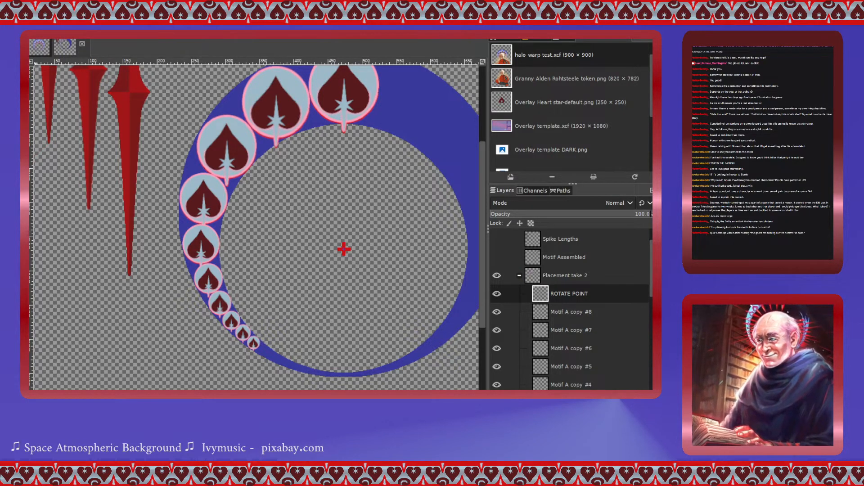
- Draw a straight line from the ring's centre marker up to the tip of the top heart
scroll(133, 211, up, 4)
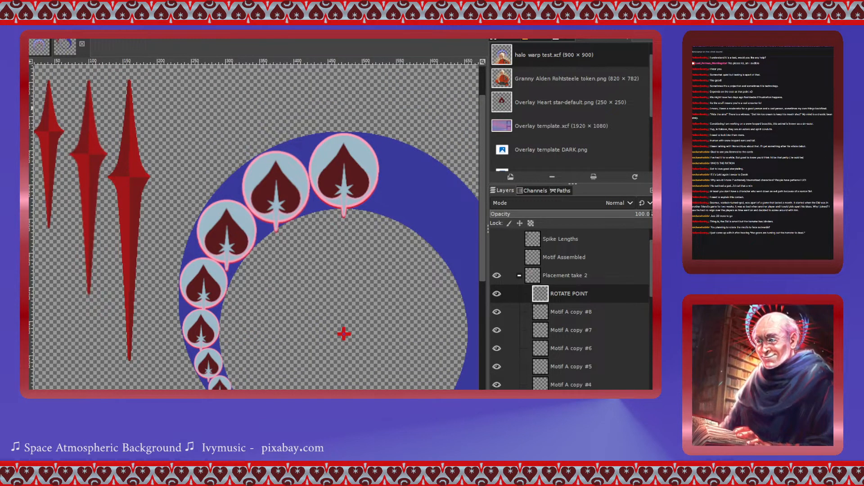
scroll(297, 270, down, 4)
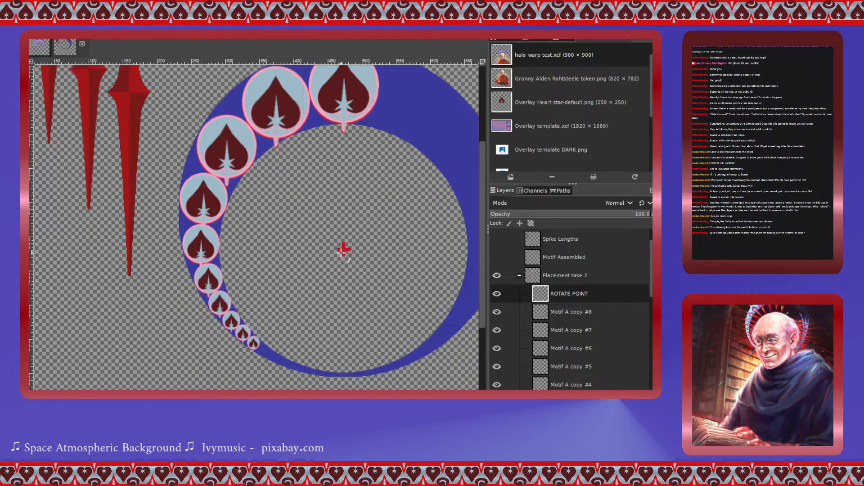
scroll(351, 247, up, 6)
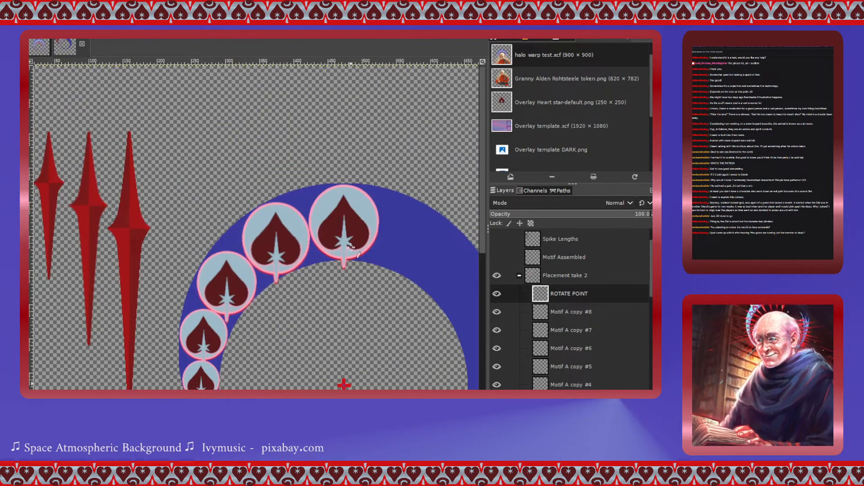
scroll(351, 247, down, 8)
scroll(351, 247, up, 4)
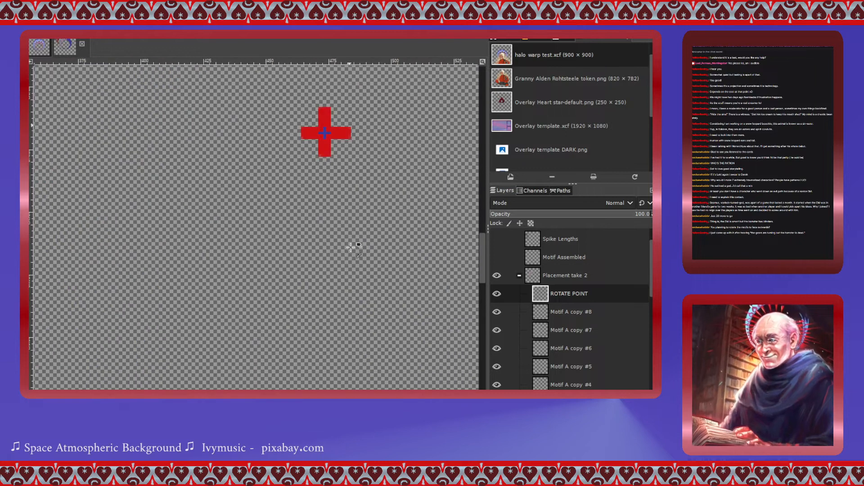
scroll(342, 248, up, 2)
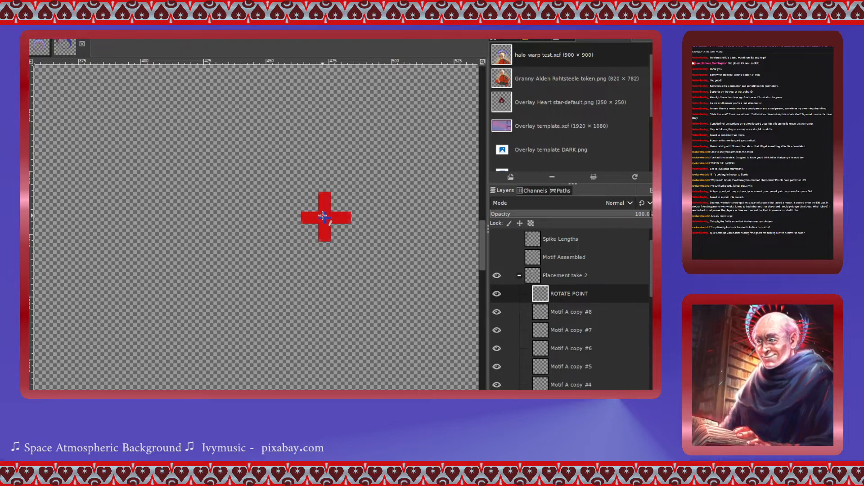
scroll(322, 215, down, 9)
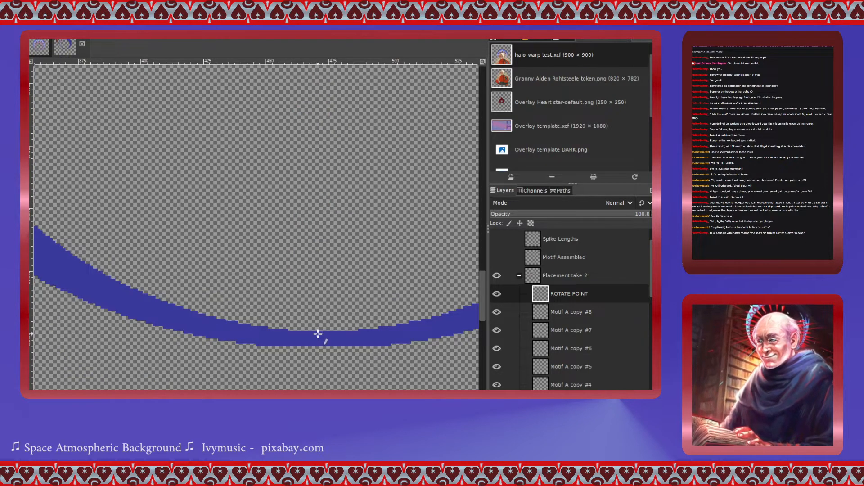
scroll(318, 334, up, 12)
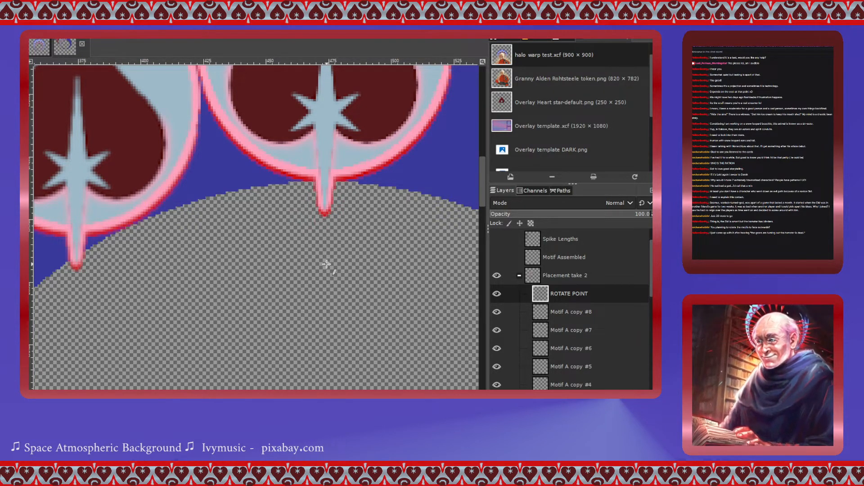
scroll(326, 264, down, 10)
scroll(326, 265, down, 4)
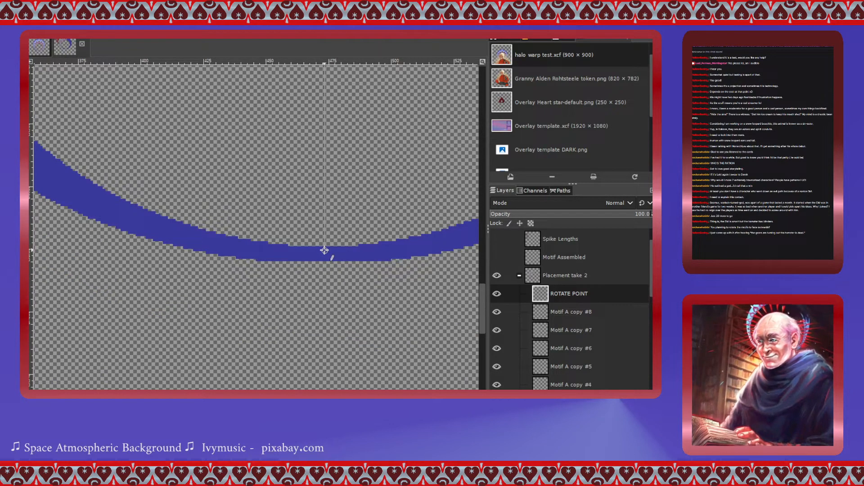
shift+click(324, 250)
scroll(324, 250, up, 12)
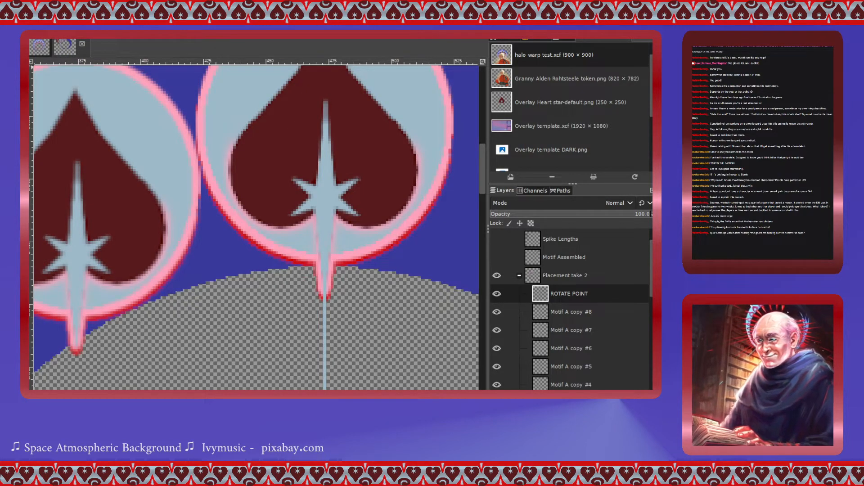
scroll(261, 259, down, 2)
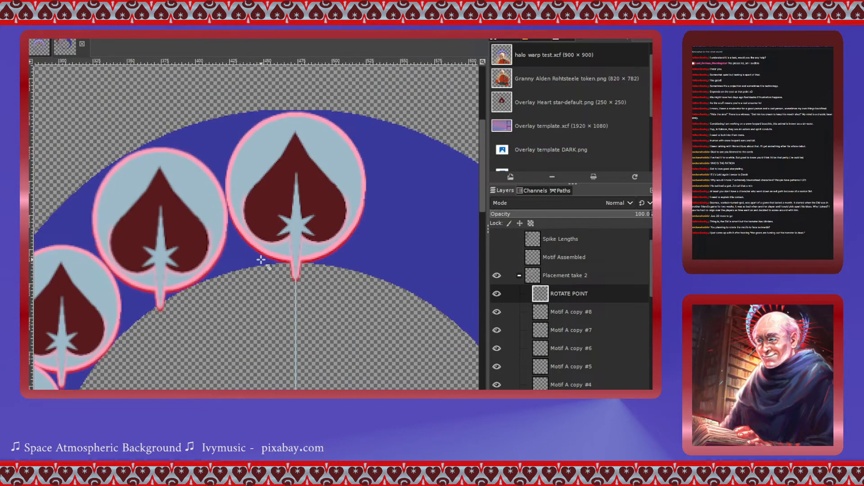
scroll(261, 260, down, 4)
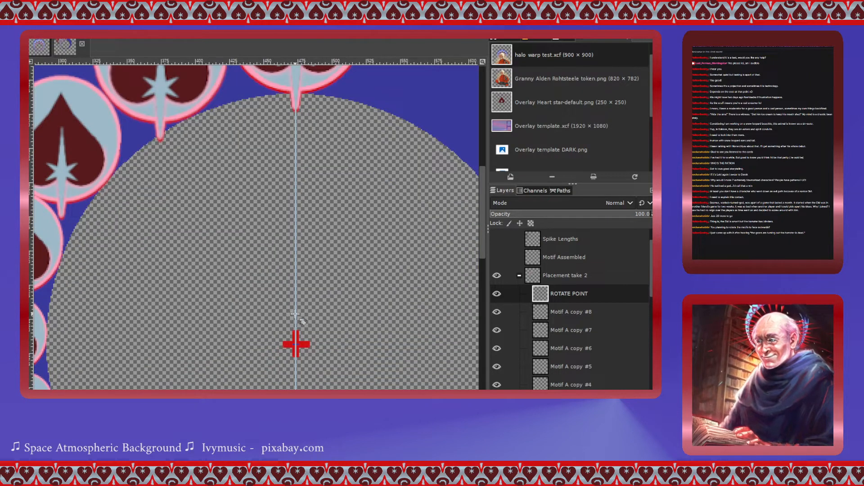
- Rotate the drawn line counterclockwise around the ring's centre marker
click(298, 345)
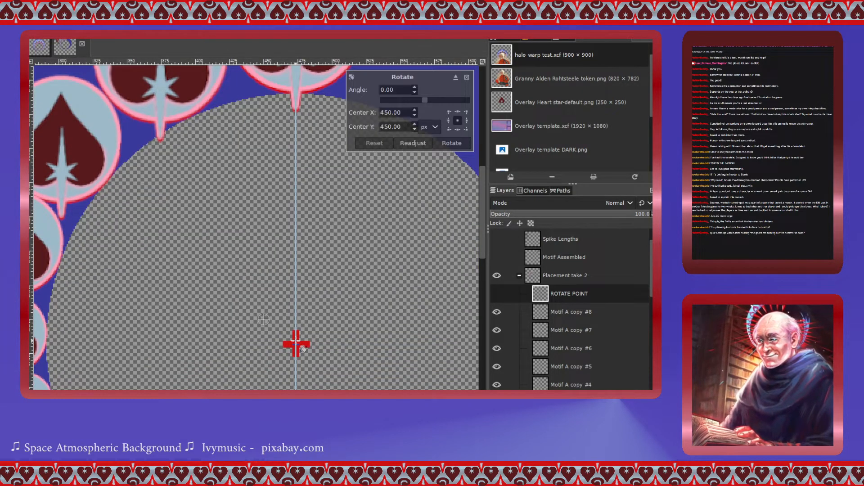
drag(263, 319, 296, 344)
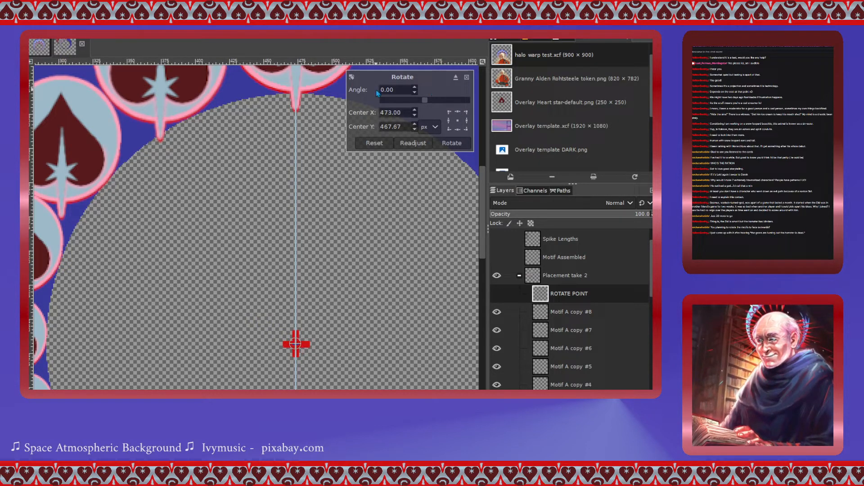
drag(398, 88, 366, 90)
key(ctrl+v)
click(459, 143)
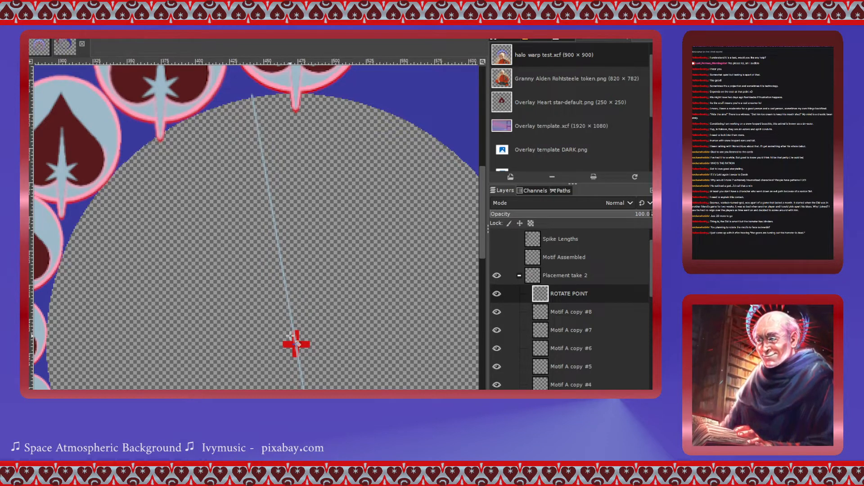
- Rotate the line a further -14.59° around the ring's centre marker
click(293, 324)
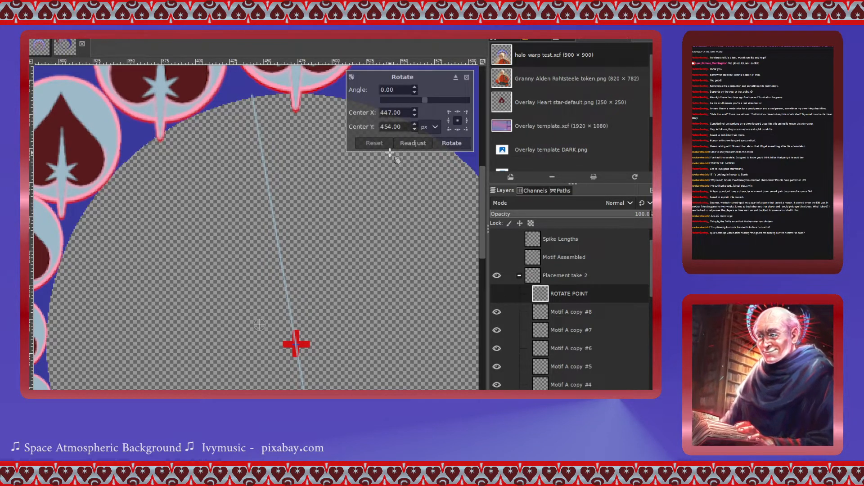
drag(266, 324, 297, 345)
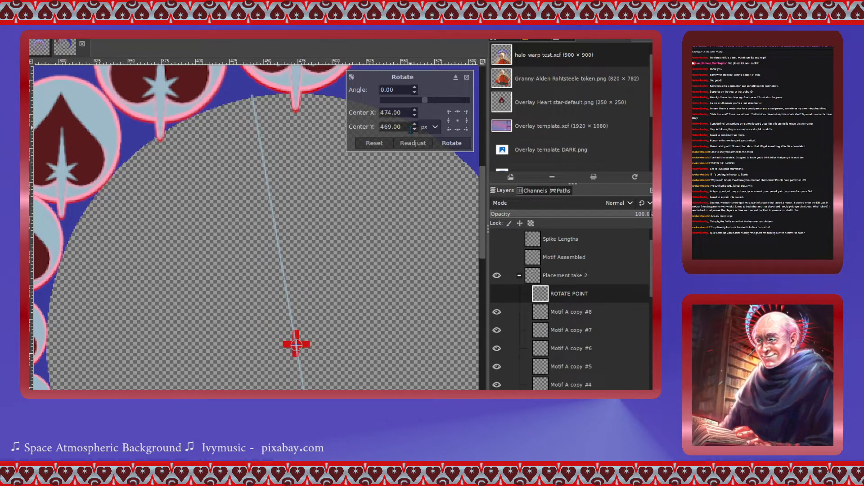
drag(424, 105, 423, 107)
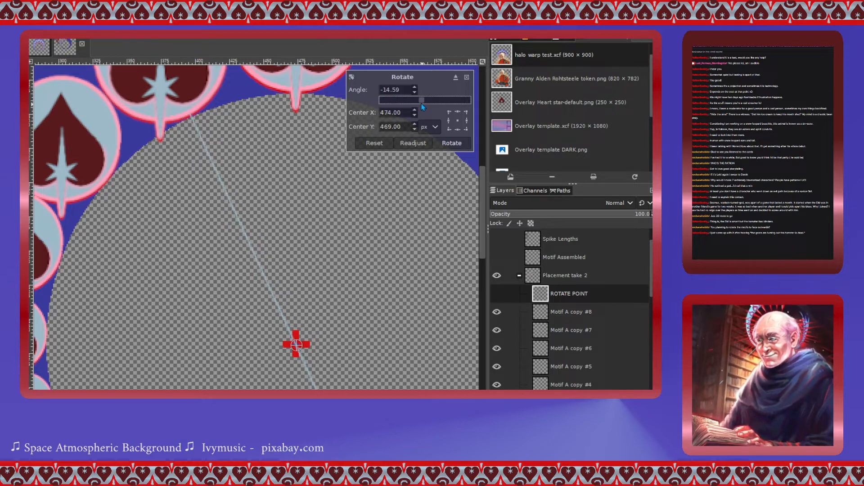
click(447, 143)
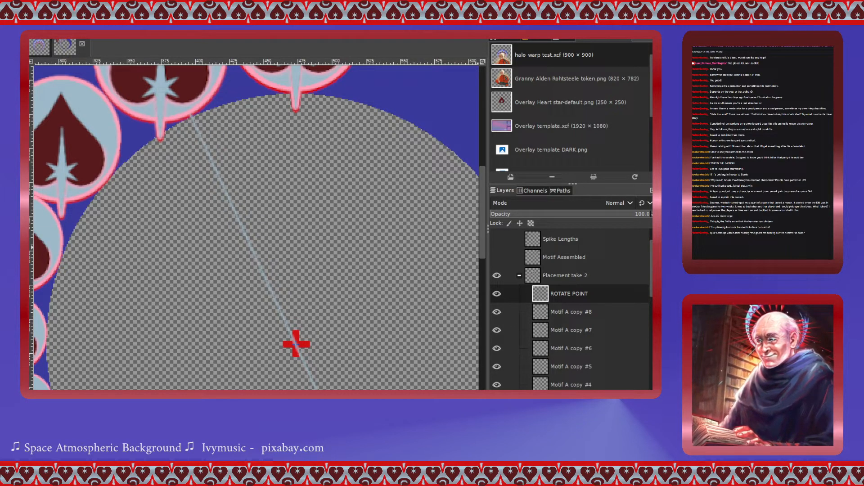
- Select the heart left of the top heart and rotate it about -32° around its own centre
scroll(548, 387, down, 1)
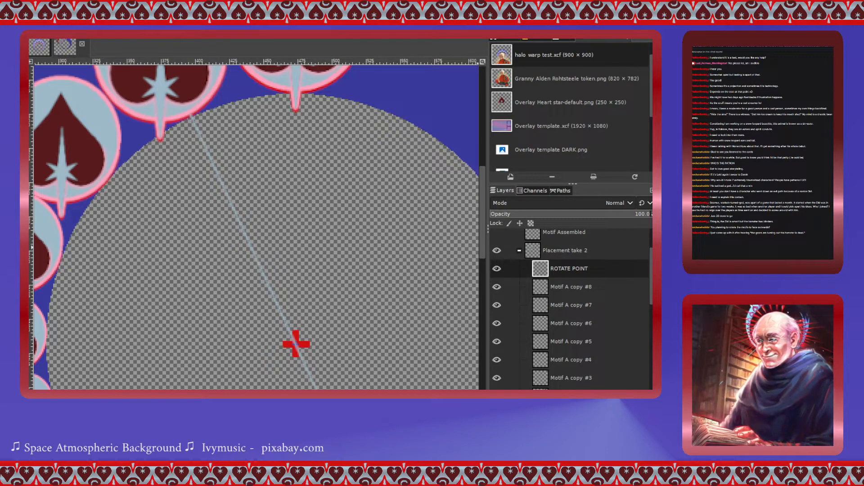
scroll(549, 376, down, 1)
click(551, 405)
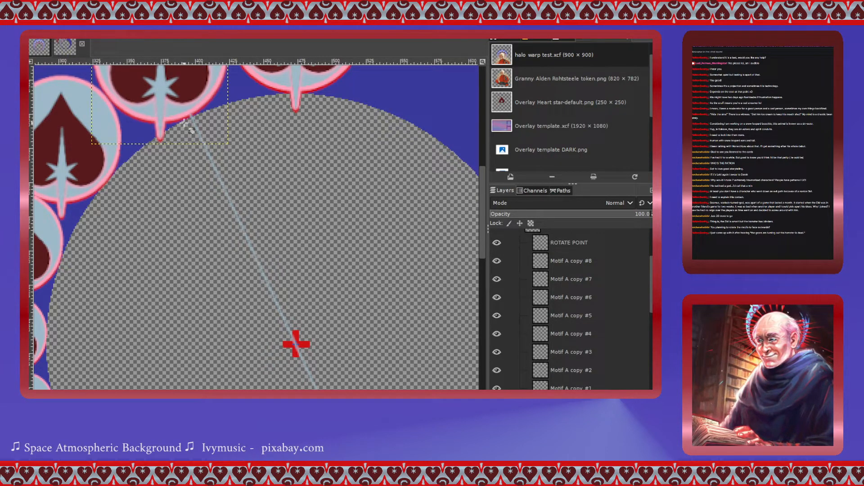
click(184, 89)
scroll(322, 196, up, 3)
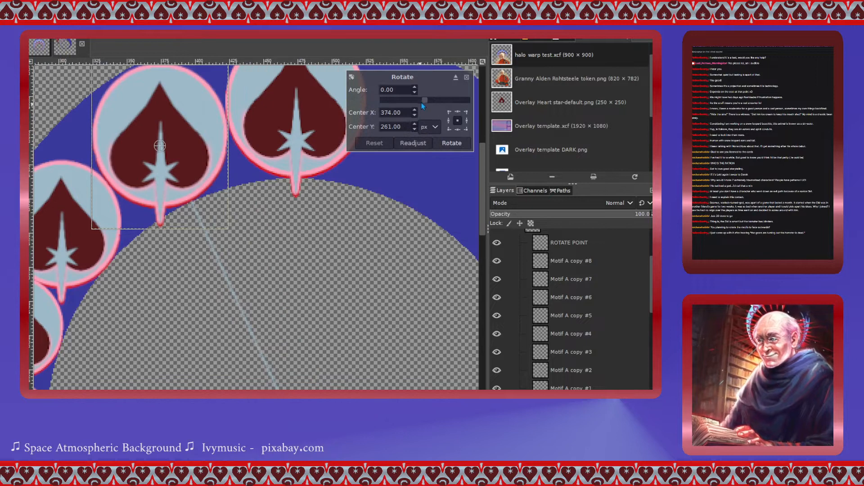
drag(423, 105, 417, 100)
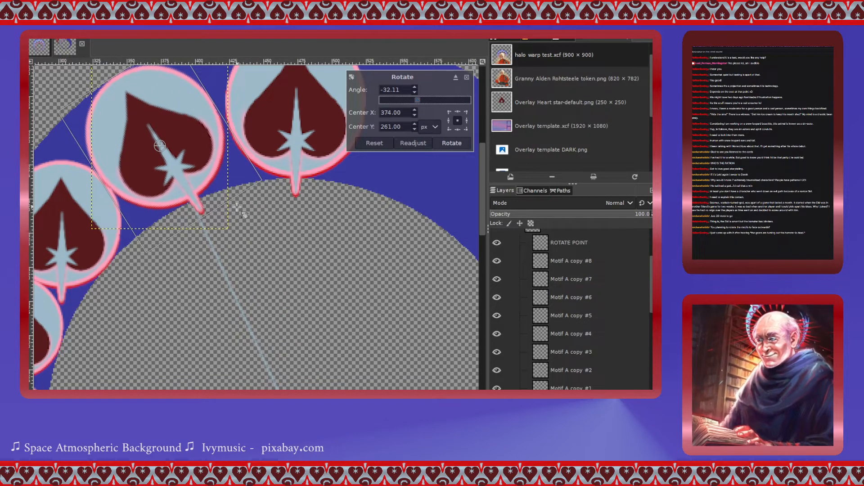
- Fine-tune the heart's rotation angle to -28.31° so its tip follows the guide line, and apply it
scroll(205, 234, up, 3)
scroll(204, 234, up, 2)
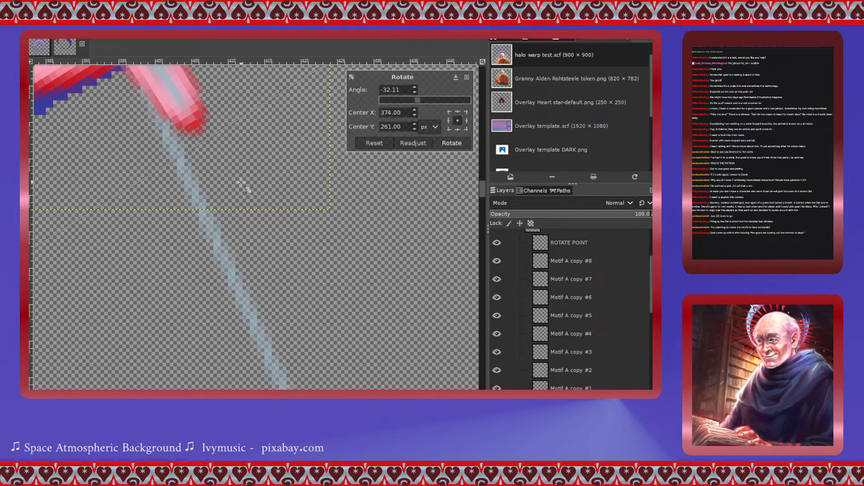
scroll(181, 248, up, 2)
click(415, 93)
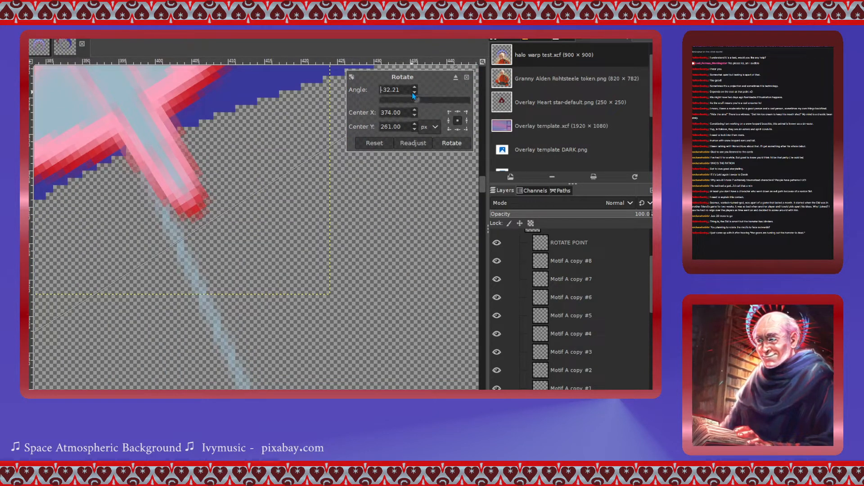
click(415, 93)
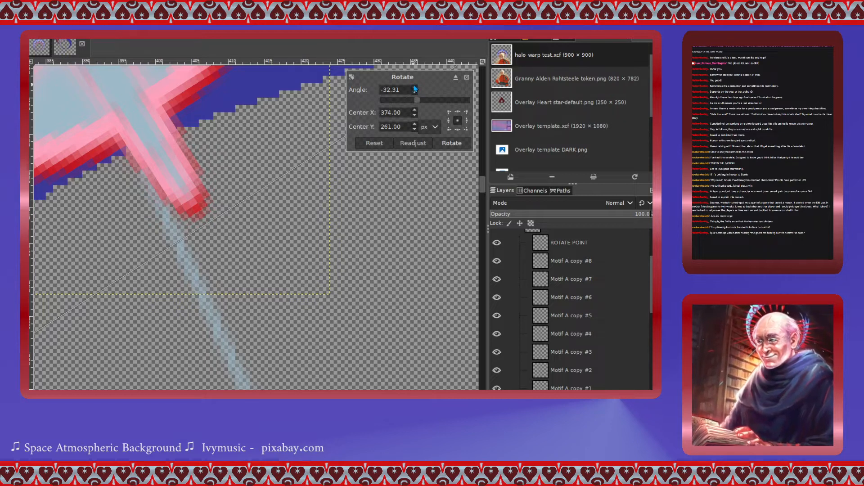
click(414, 86)
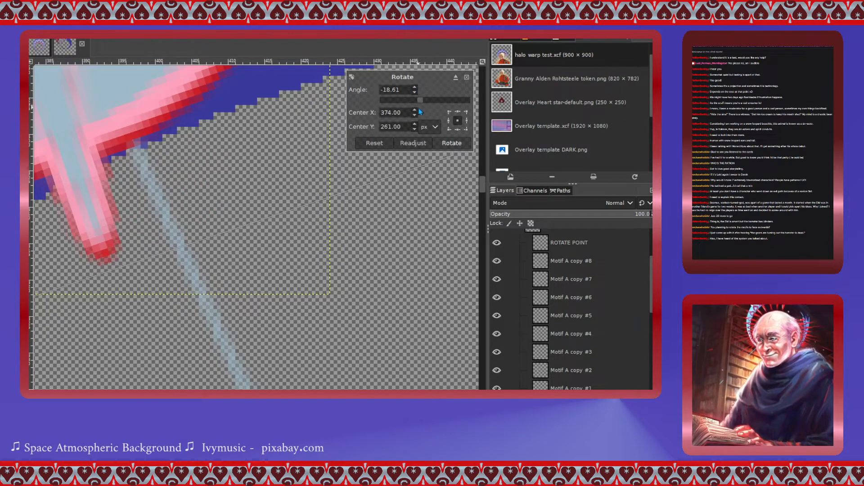
click(415, 93)
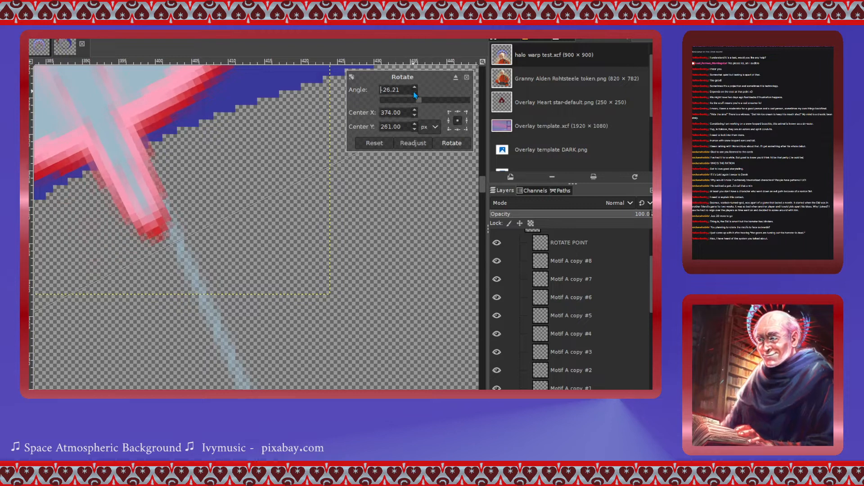
click(414, 93)
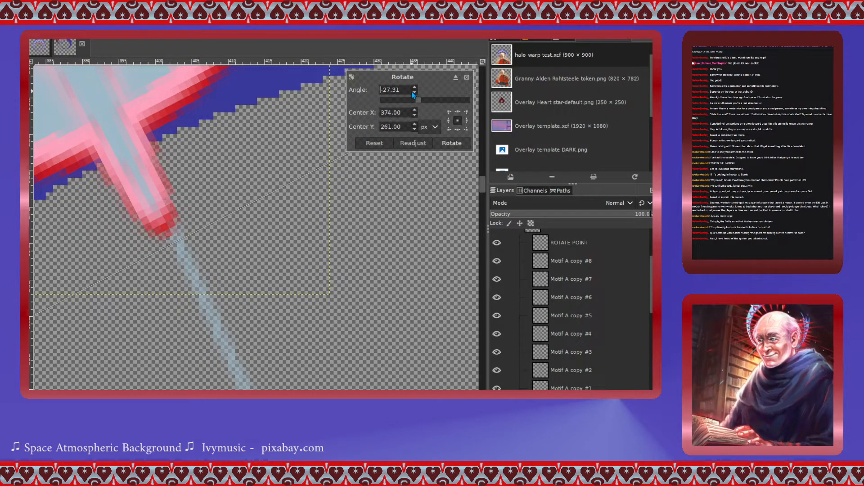
click(414, 93)
click(414, 93)
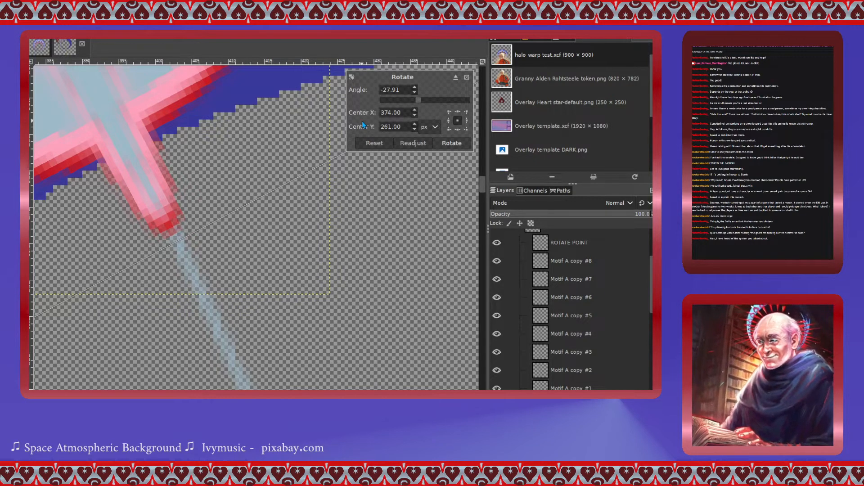
click(415, 94)
click(414, 93)
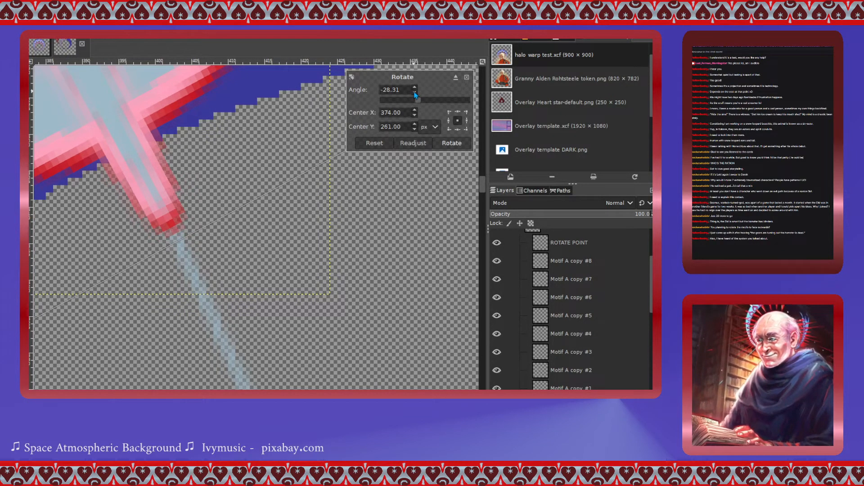
click(455, 143)
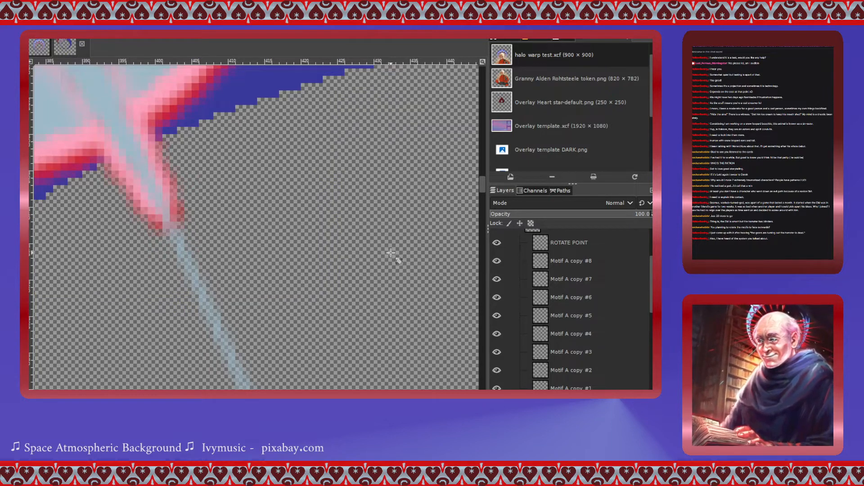
- Shift the rotated heart slightly right onto the guide line and rotate it a further 2.92°
scroll(394, 250, down, 5)
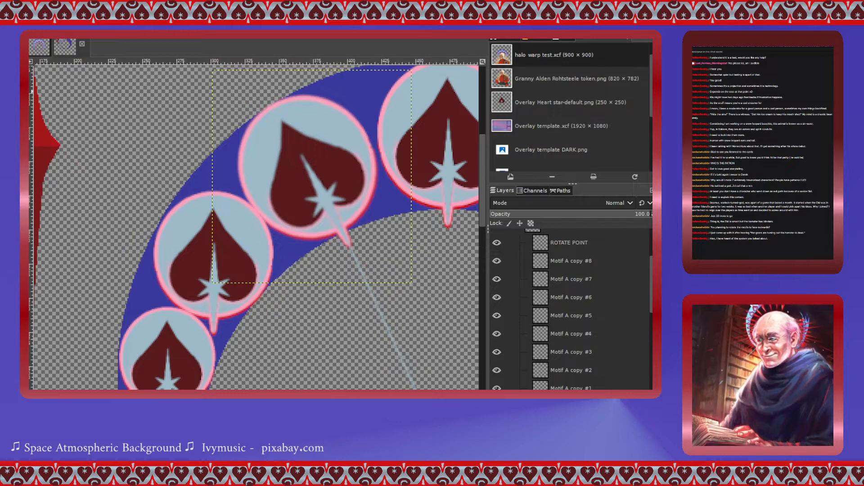
drag(295, 166, 311, 174)
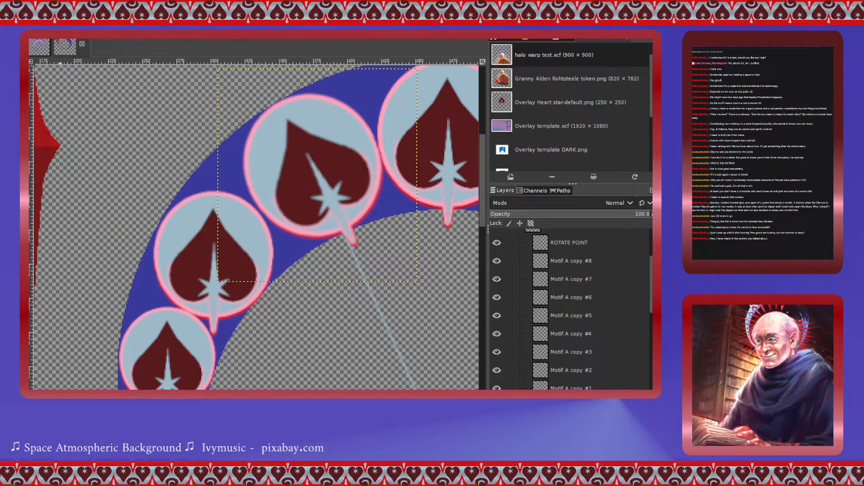
click(356, 219)
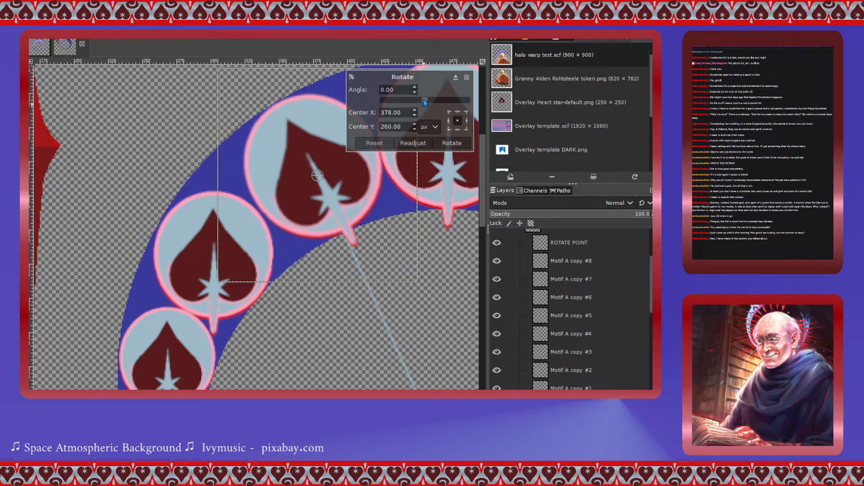
drag(423, 99, 425, 101)
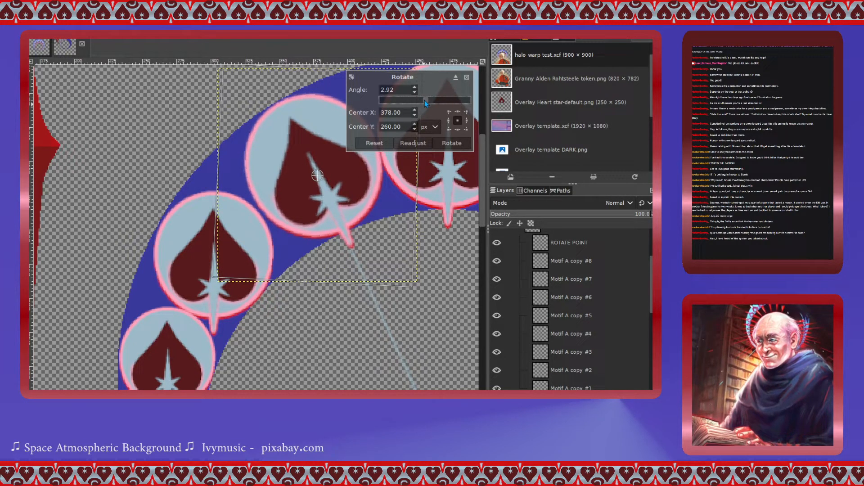
click(451, 143)
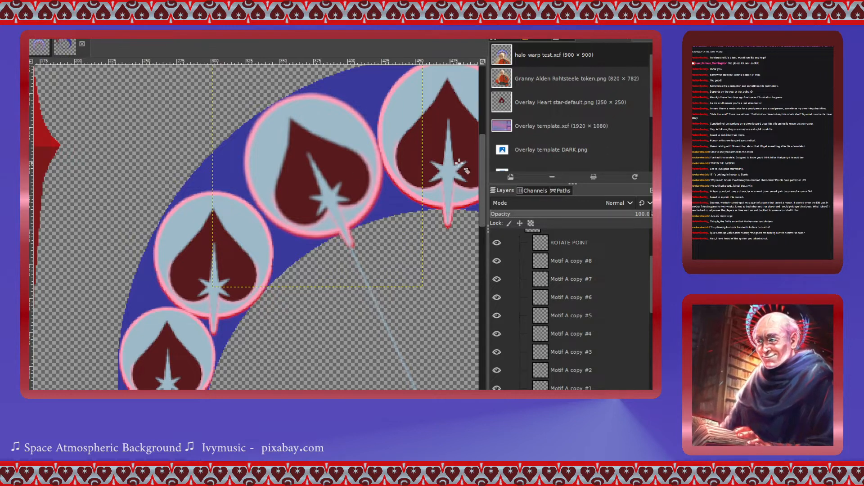
- Select the ROTATE POINT layer and rotate the guide line -20.43° around the ring's centre marker
scroll(405, 247, down, 5)
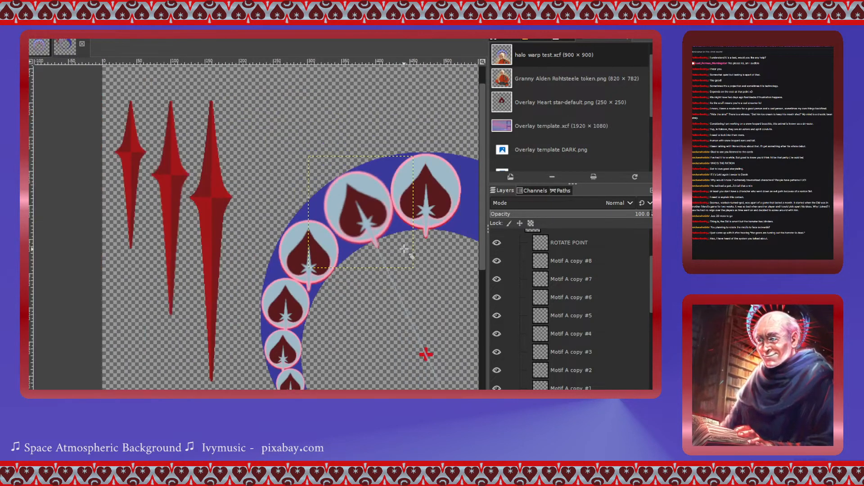
scroll(405, 247, up, 5)
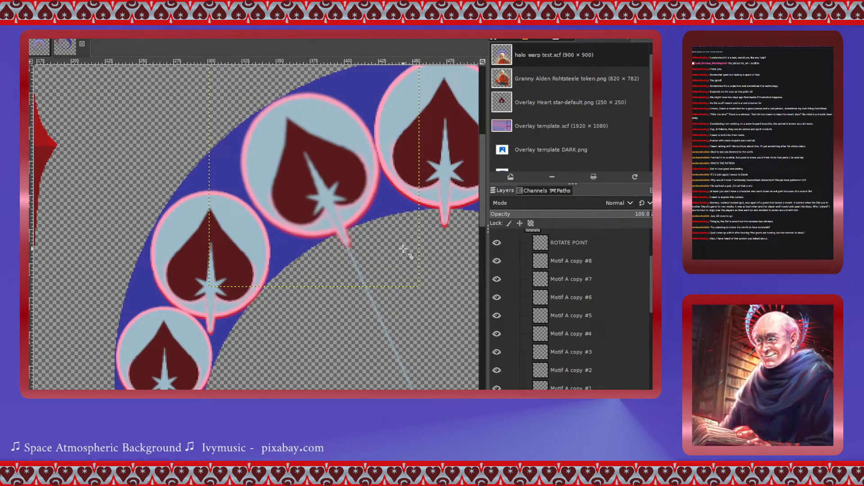
click(565, 387)
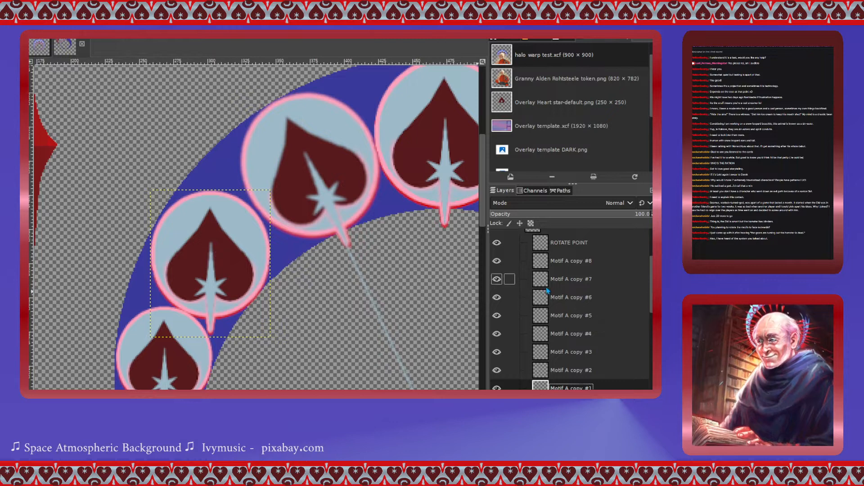
click(511, 243)
scroll(444, 288, down, 5)
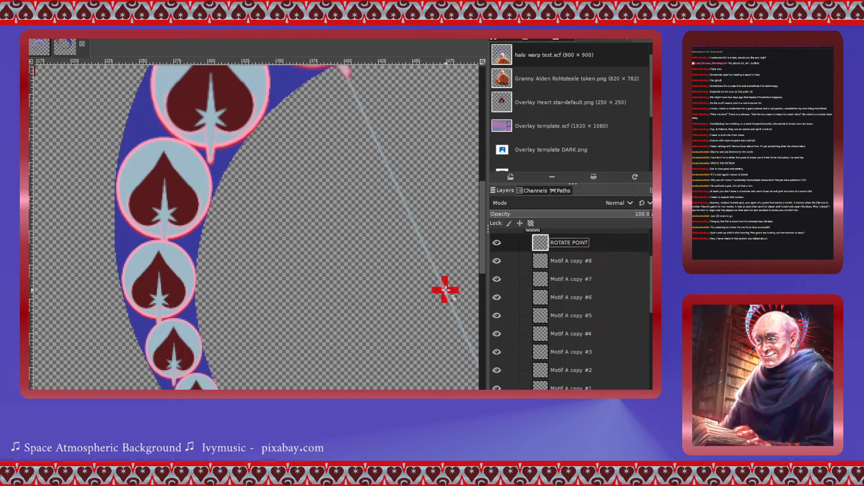
click(444, 288)
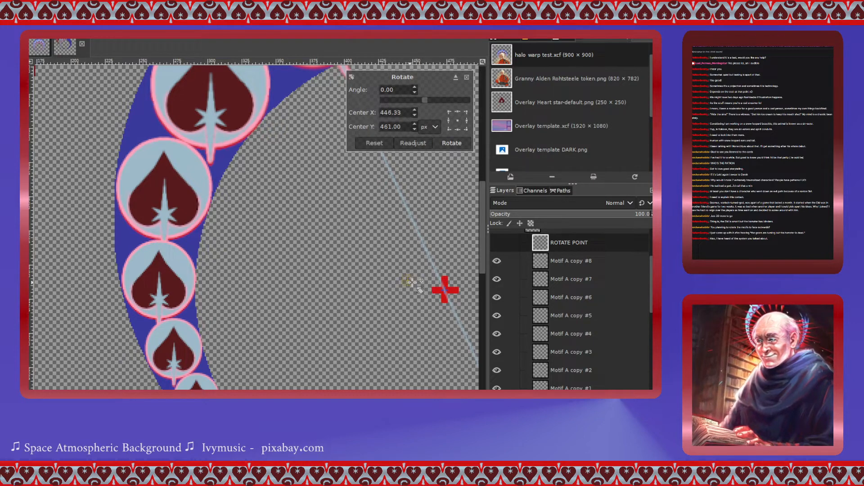
drag(406, 281, 444, 290)
scroll(416, 291, up, 2)
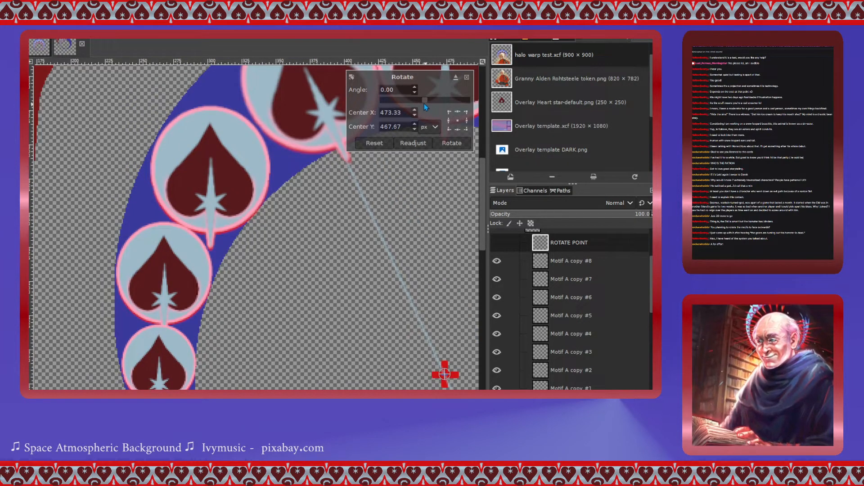
drag(424, 104, 421, 102)
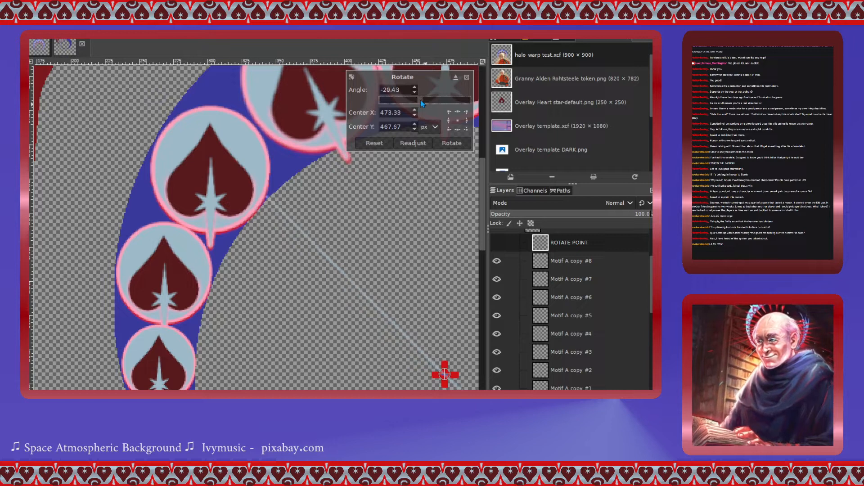
click(452, 143)
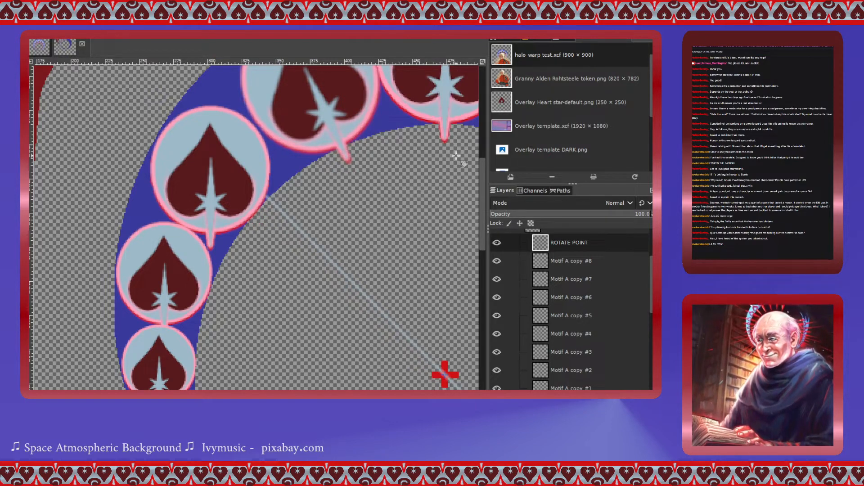
click(517, 387)
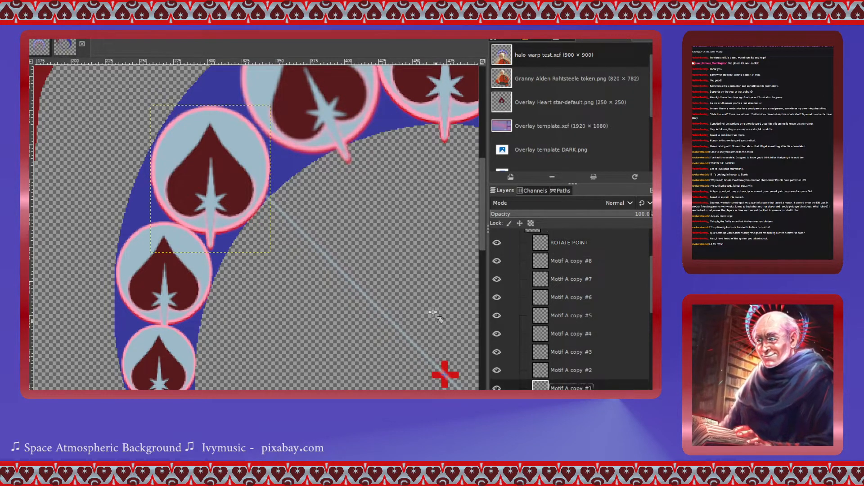
click(227, 170)
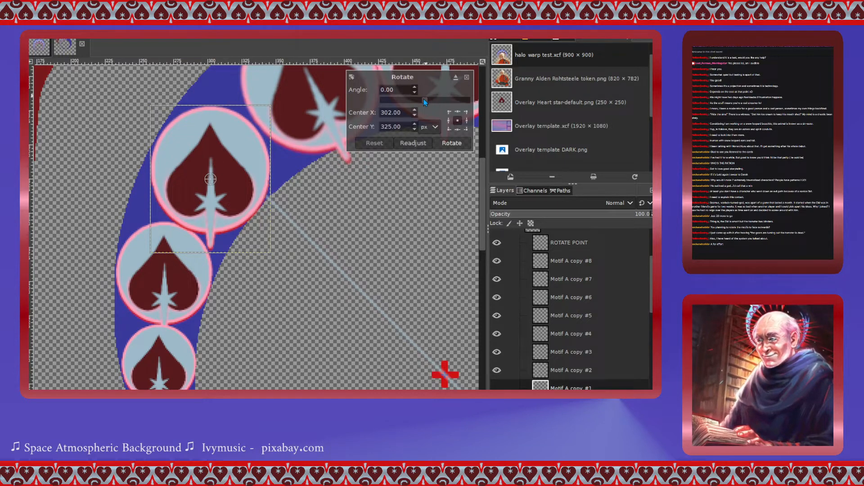
drag(425, 102, 416, 100)
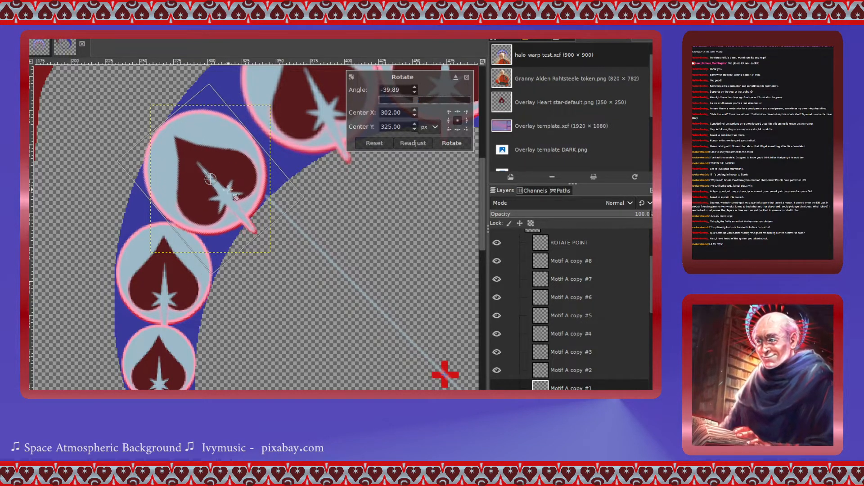
drag(211, 178, 212, 178)
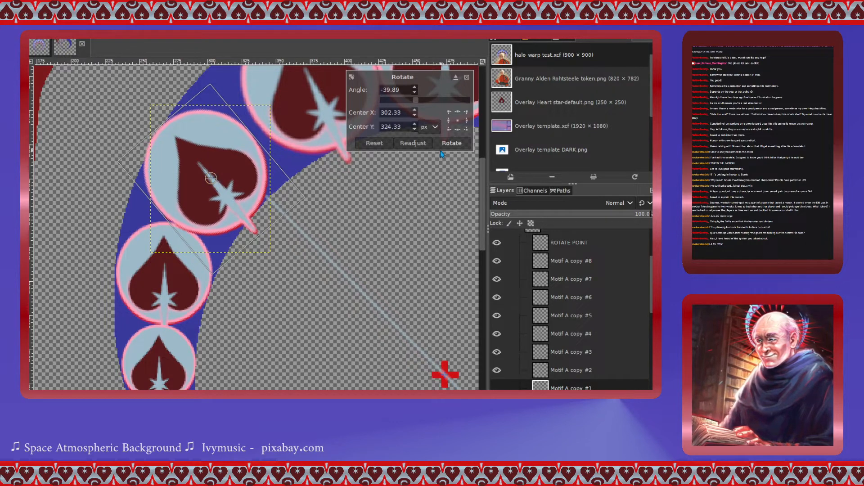
click(358, 144)
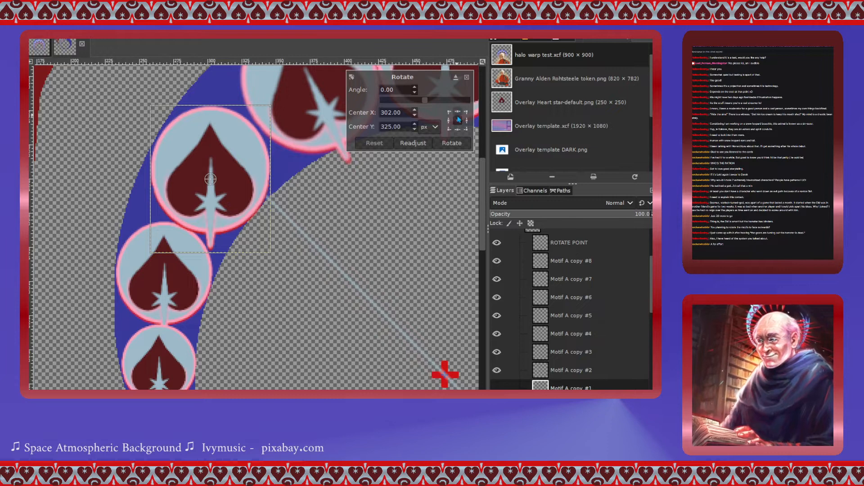
drag(427, 101, 419, 103)
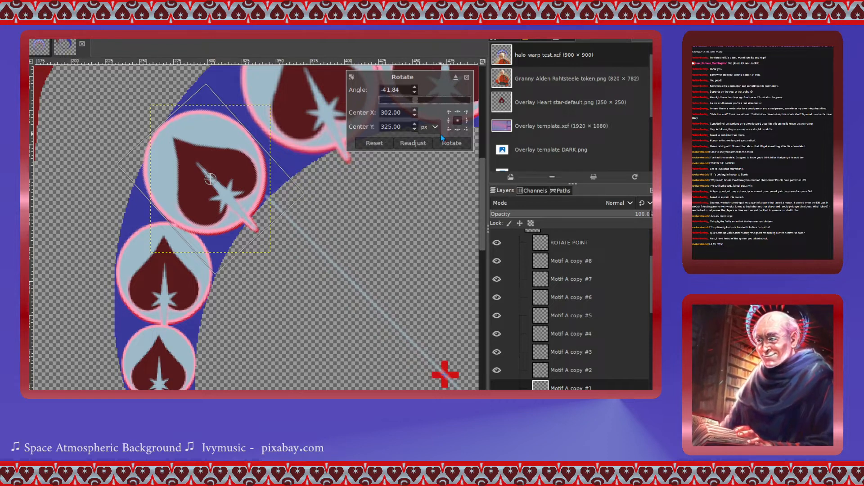
click(467, 78)
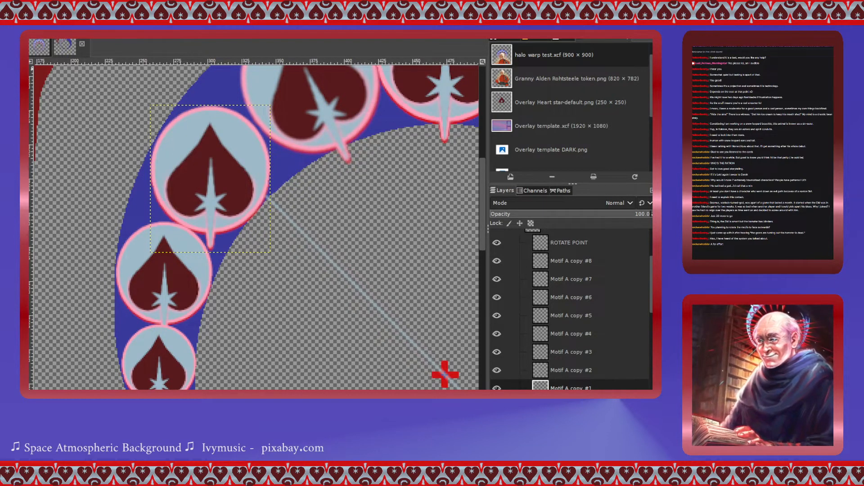
- Shift the selected heart slightly up-right and rotate it -51.71° around its own centre
drag(211, 182, 217, 173)
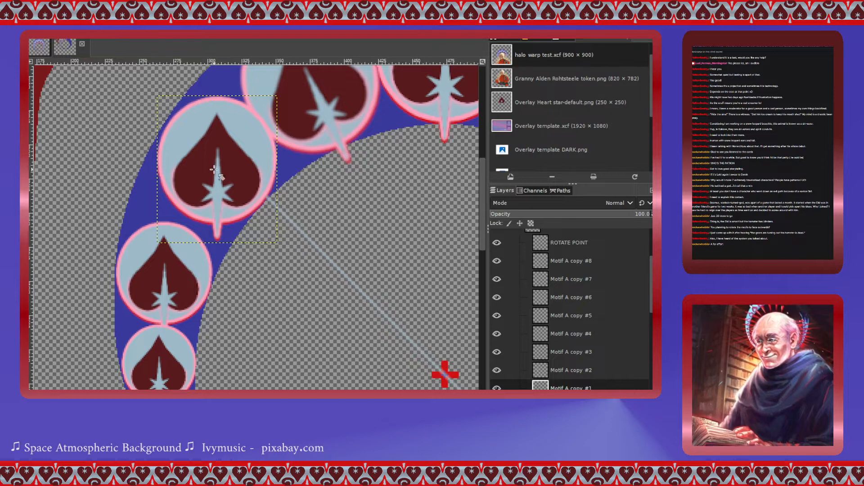
click(214, 170)
drag(426, 103, 412, 103)
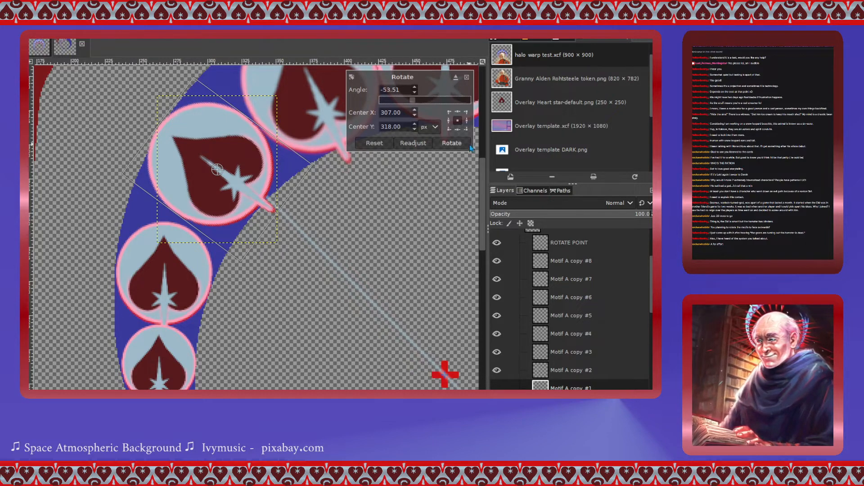
click(415, 92)
click(415, 88)
click(415, 88)
click(415, 88)
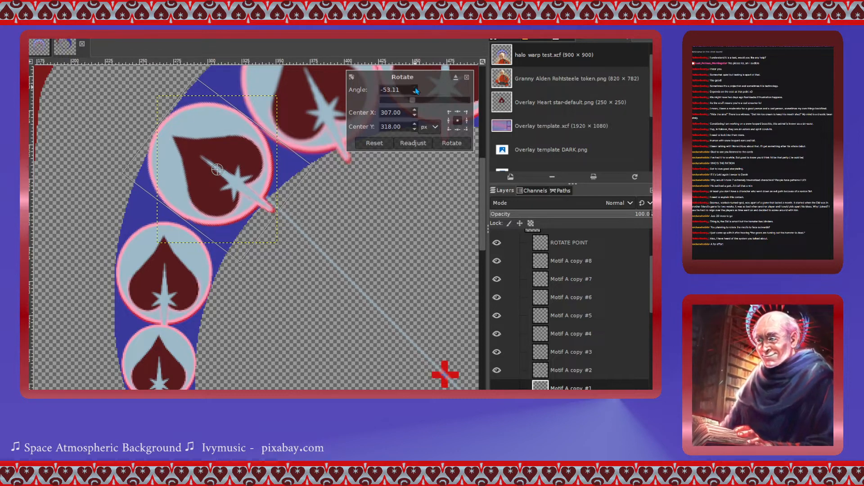
click(415, 87)
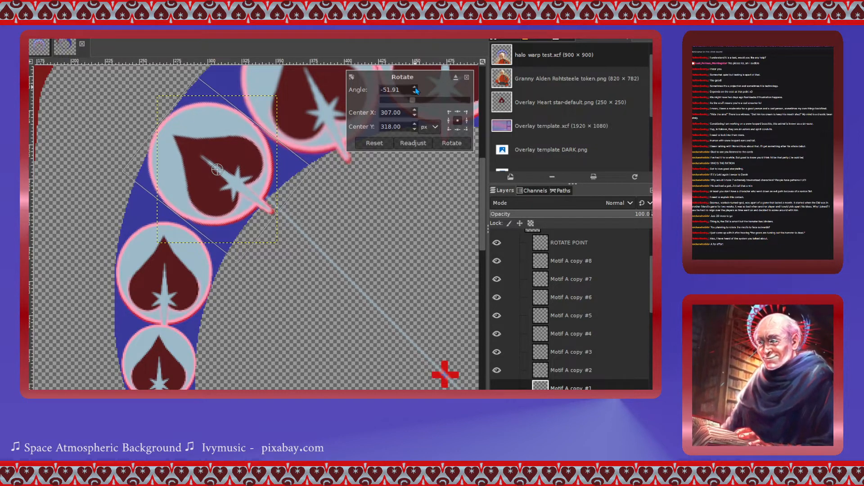
click(451, 142)
- Nudge the rotated heart slightly right onto the guide line
drag(233, 168, 236, 167)
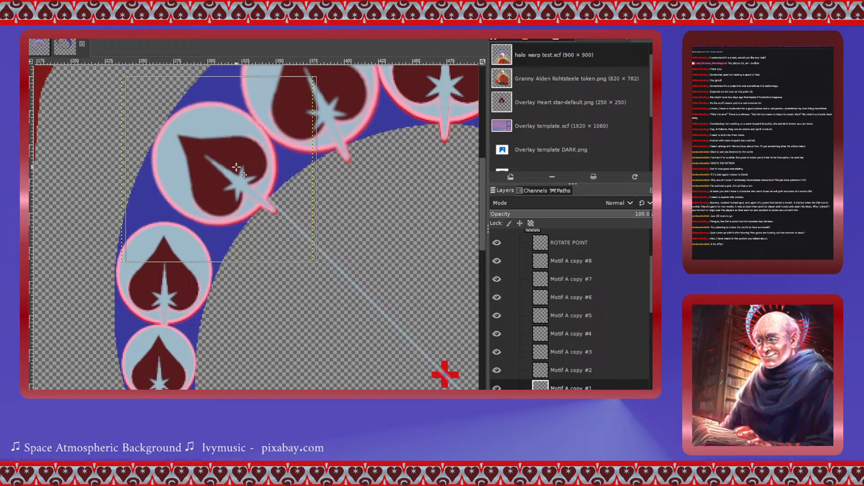
scroll(347, 213, up, 3)
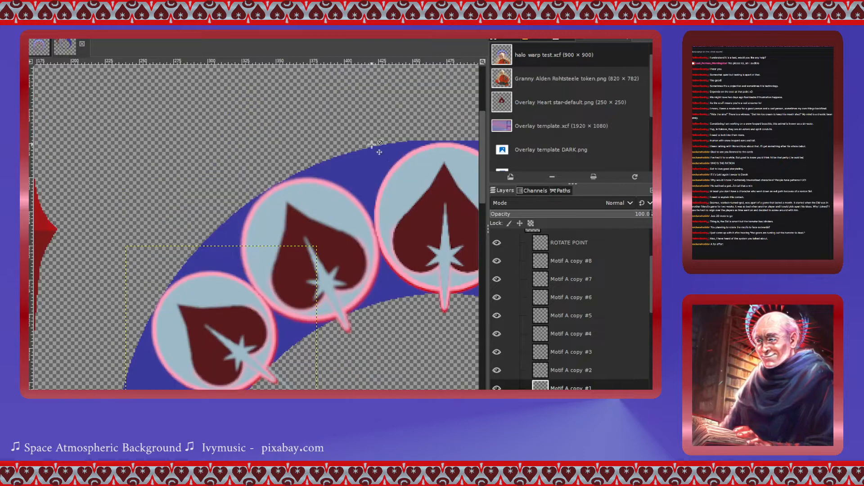
scroll(371, 135, up, 3)
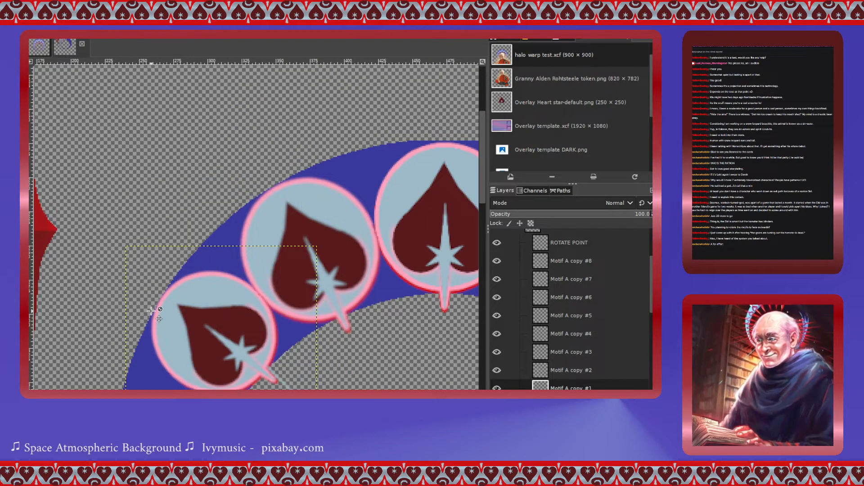
scroll(159, 318, down, 3)
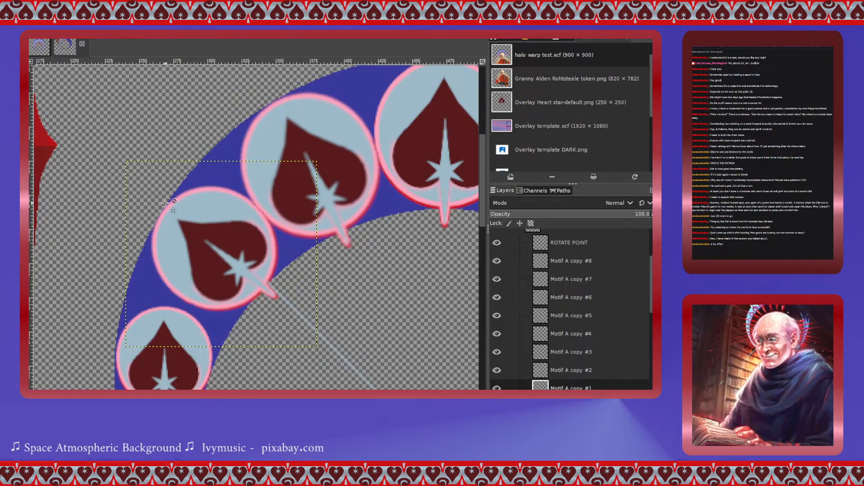
scroll(166, 205, down, 3)
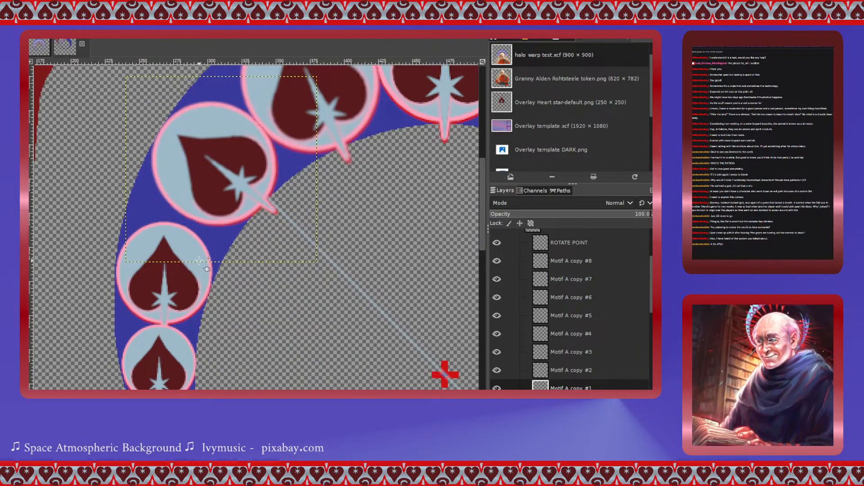
- Select the ROTATE POINT layer and rotate the guide line -16.54° around the ring's centre marker
click(543, 373)
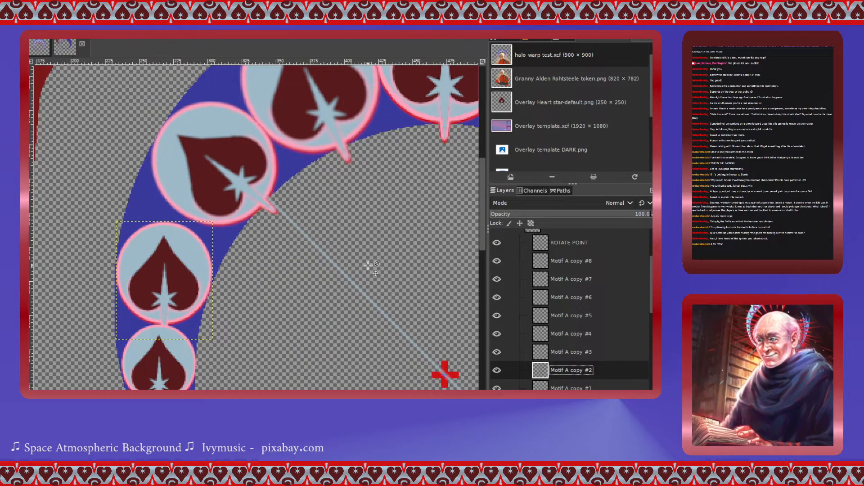
click(541, 248)
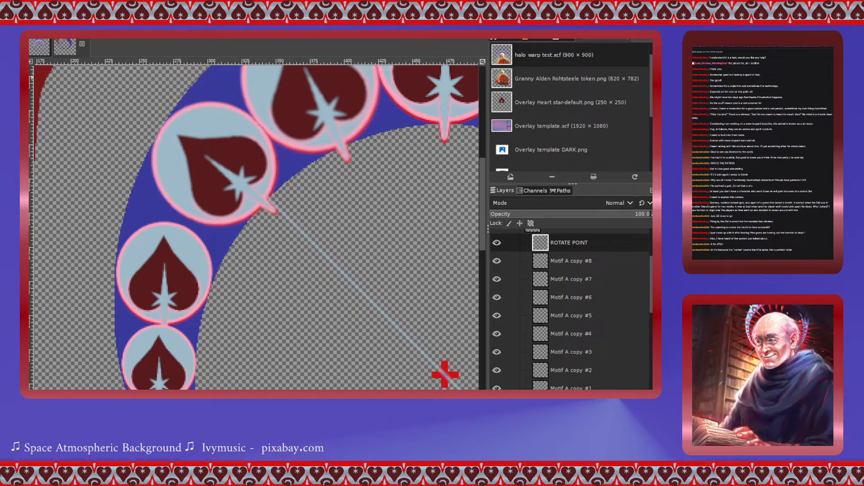
scroll(427, 270, down, 3)
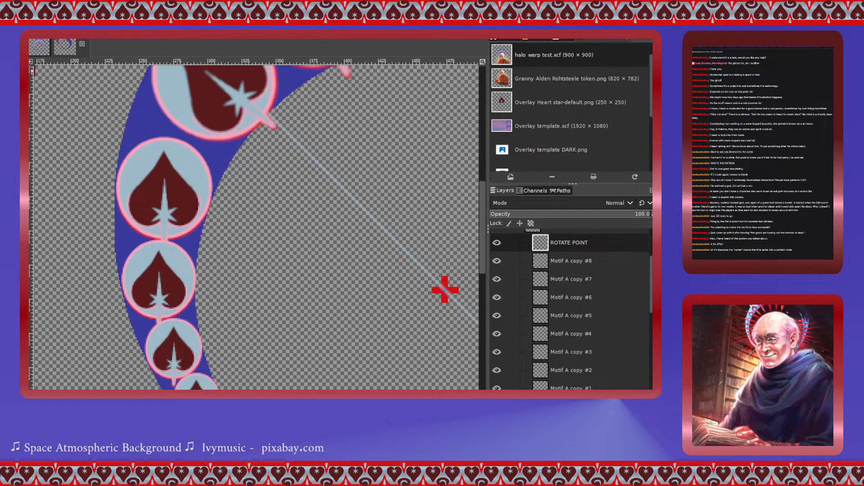
click(439, 288)
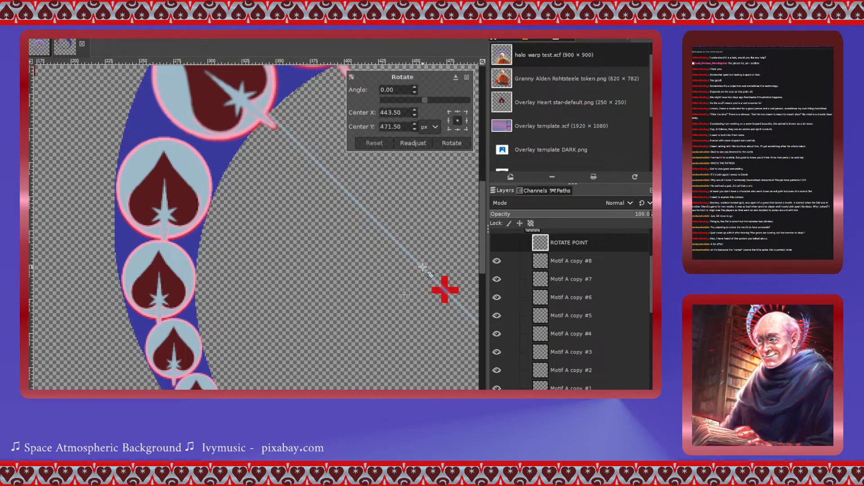
drag(403, 294, 444, 289)
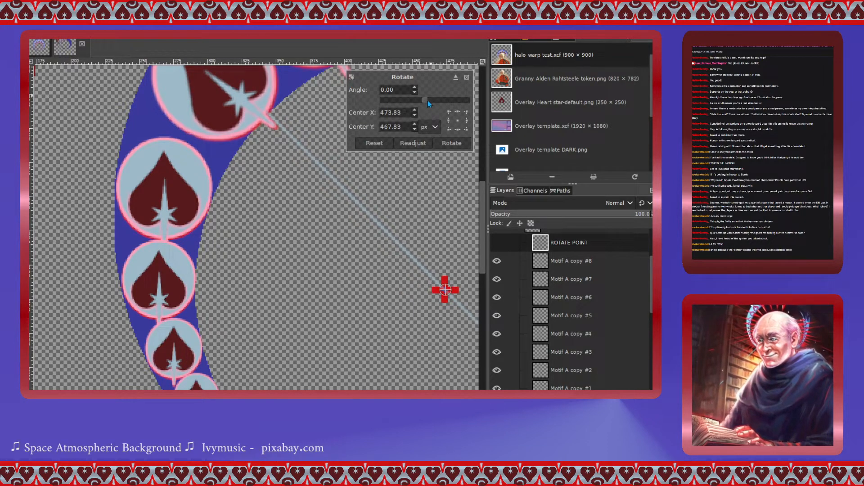
drag(428, 101, 425, 104)
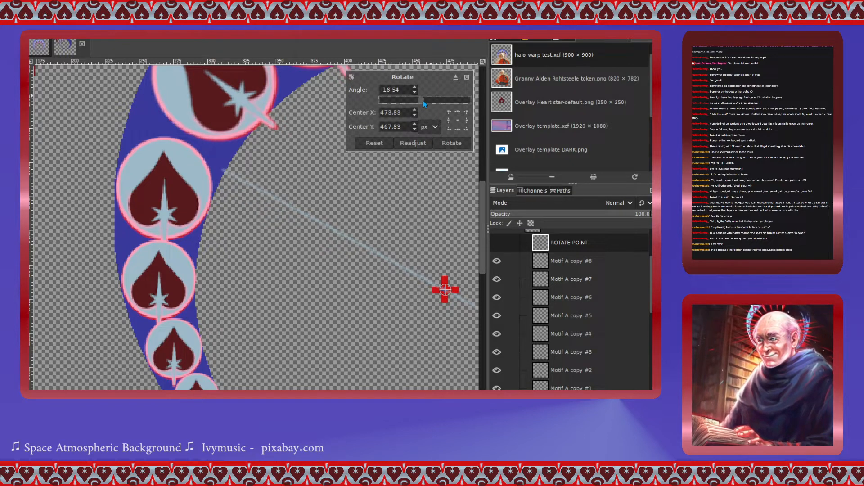
click(451, 143)
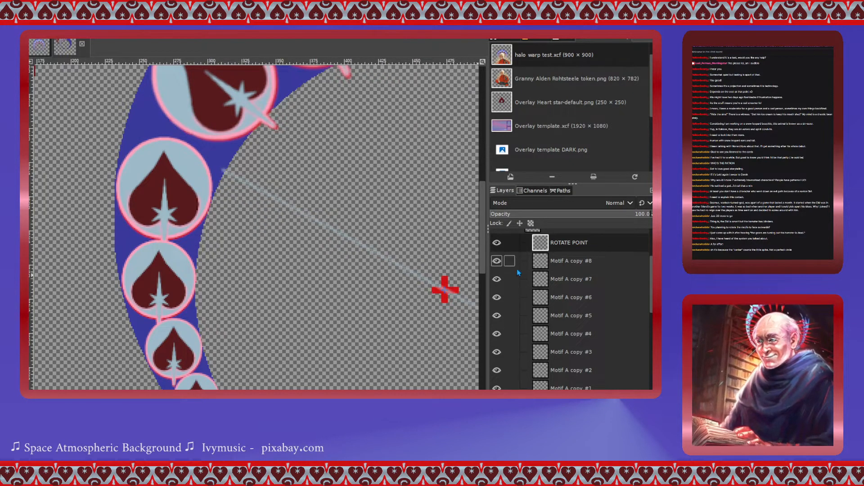
- Select the next heart down (Motif A copy #2) and rotate it -67.14° around its own centre
click(522, 370)
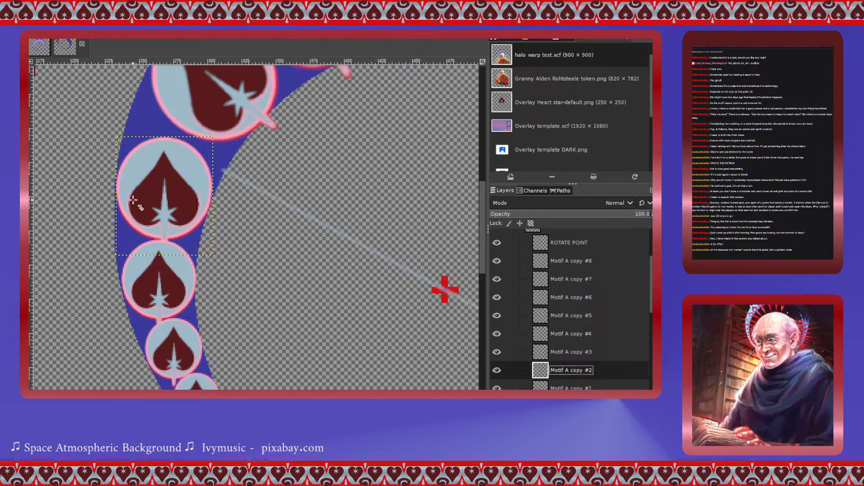
click(164, 193)
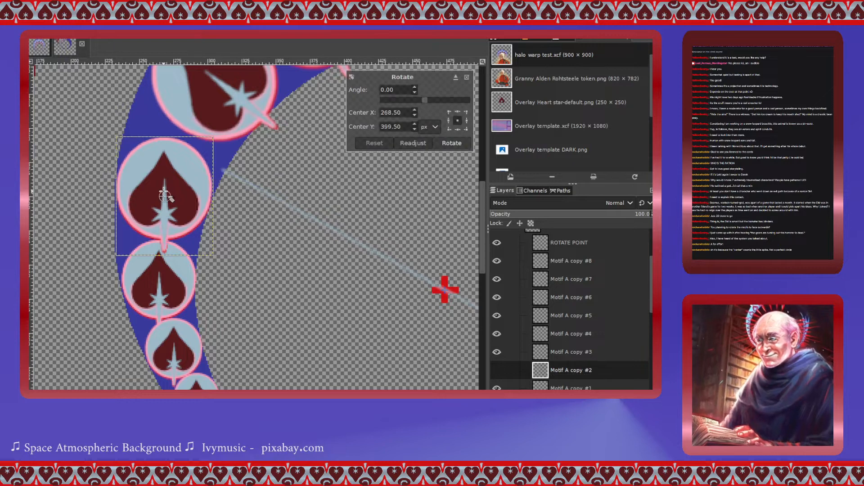
drag(424, 100, 409, 100)
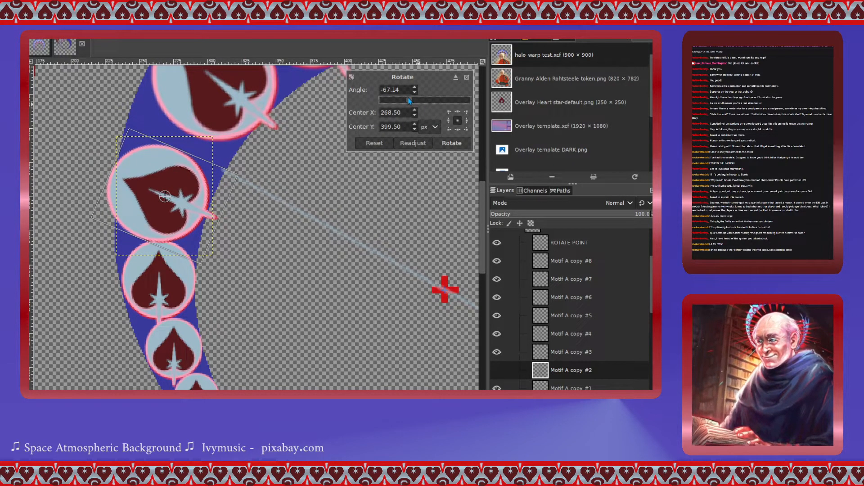
click(451, 143)
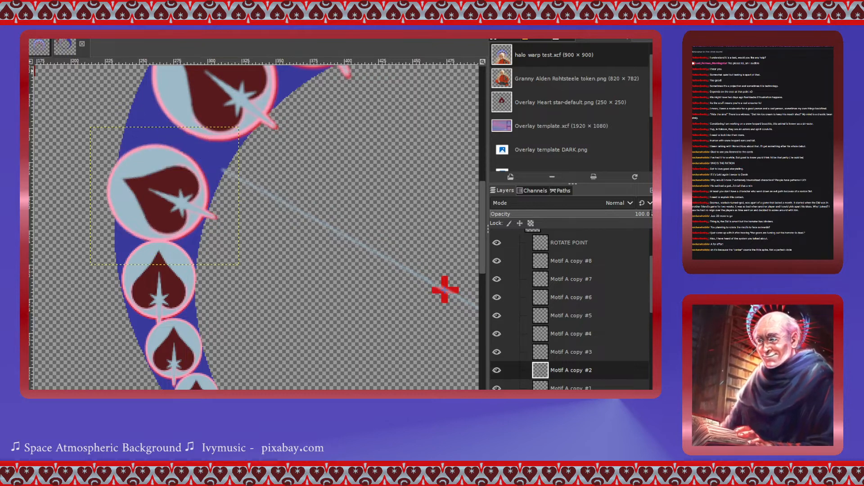
- Move that heart up onto the guide line and rotate it a further -0.97°
drag(163, 209, 169, 184)
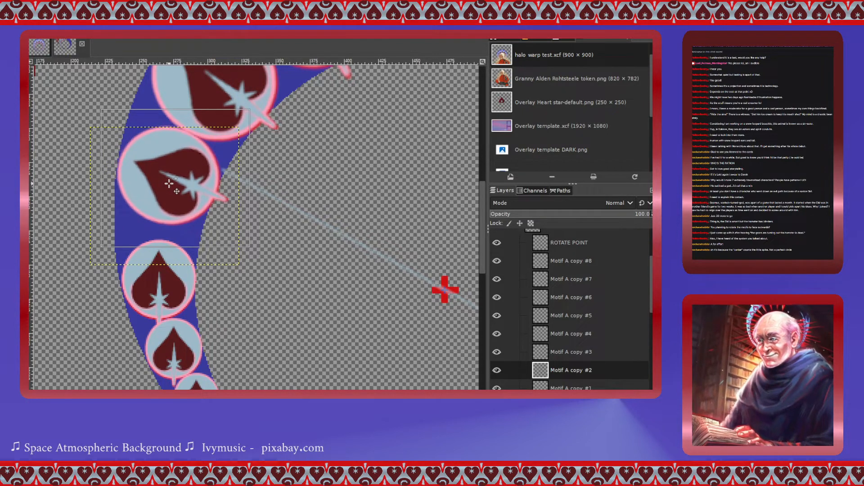
key(Return)
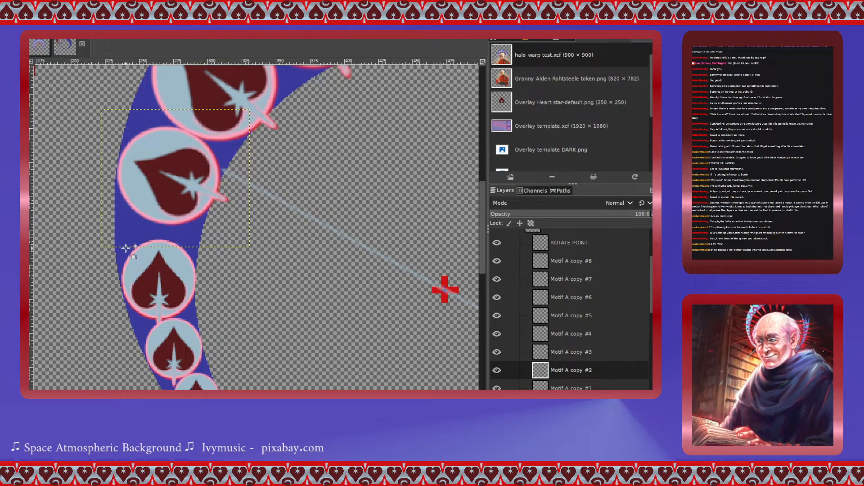
scroll(131, 248, up, 3)
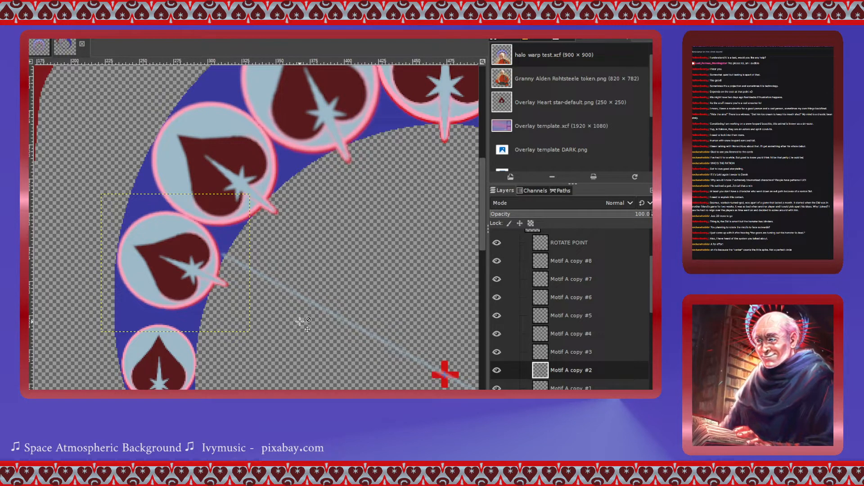
scroll(300, 320, down, 3)
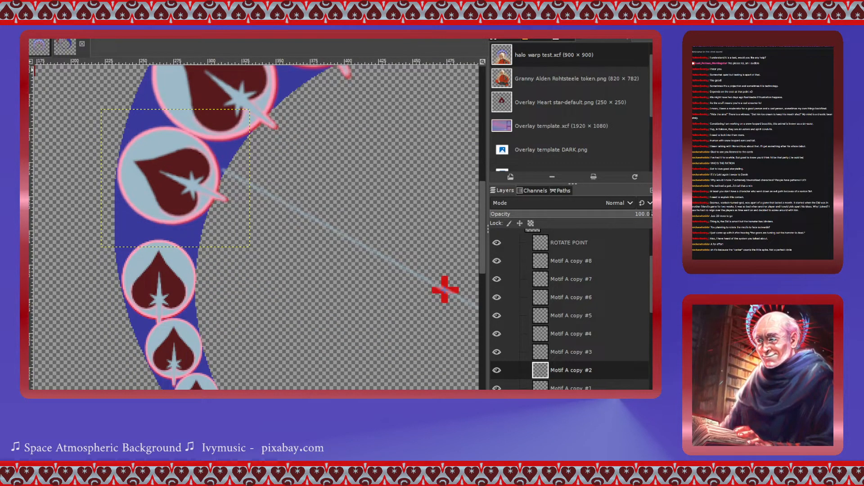
click(183, 189)
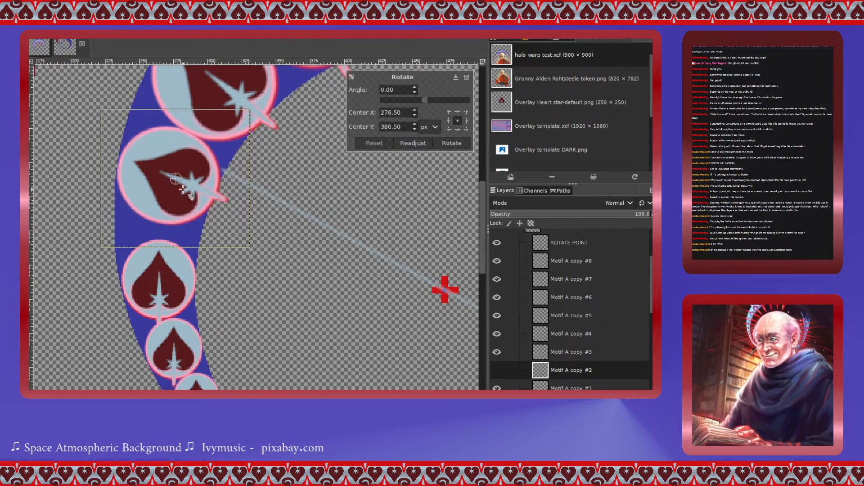
click(425, 101)
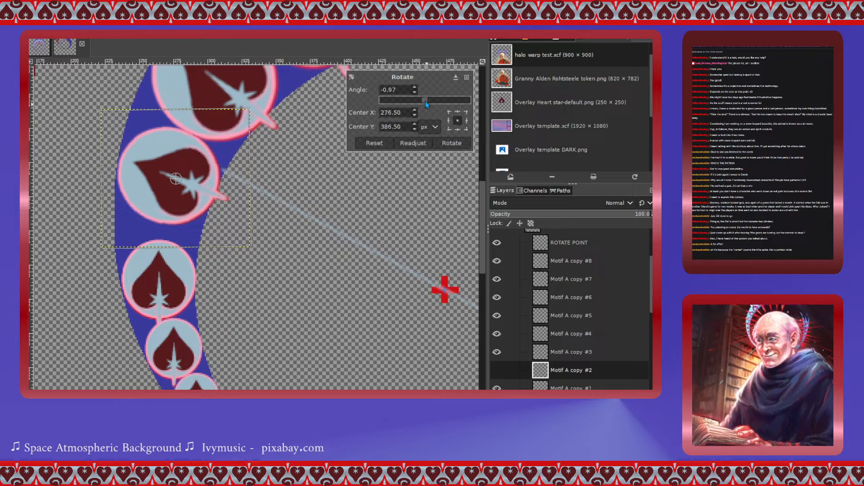
click(451, 142)
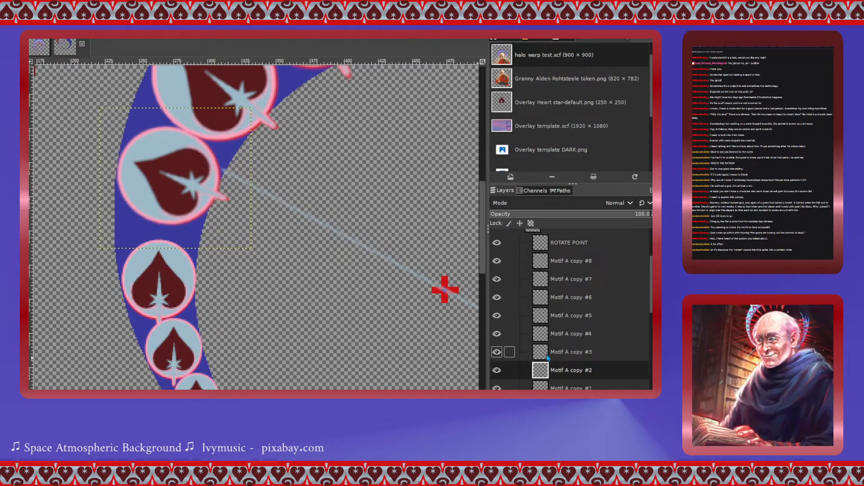
- Rotate the guide line on the ROTATE POINT layer -22.38° around the ring's centre marker
click(522, 243)
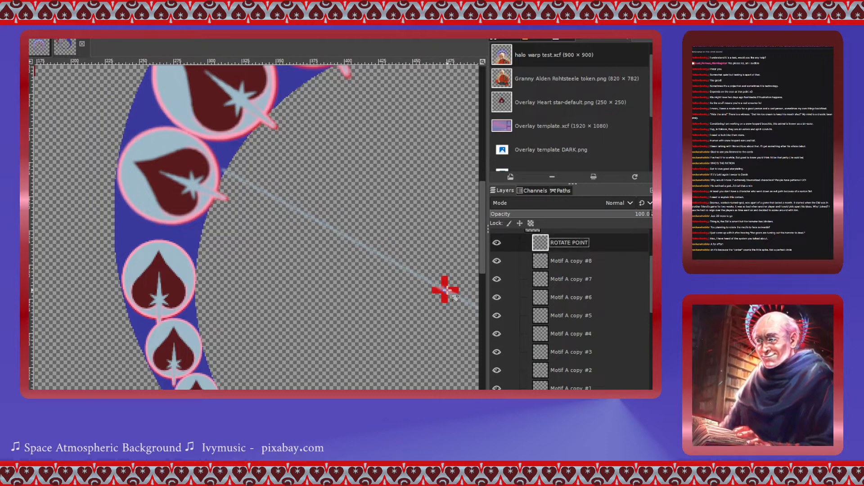
click(445, 290)
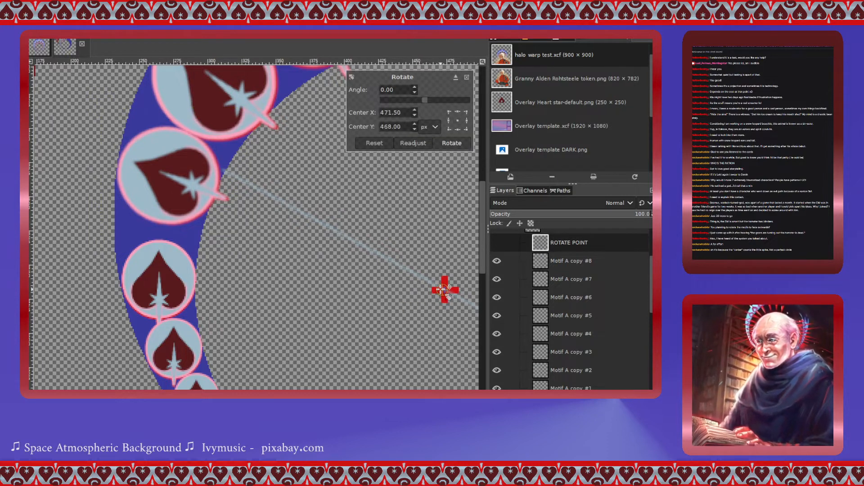
drag(441, 289, 443, 290)
click(427, 99)
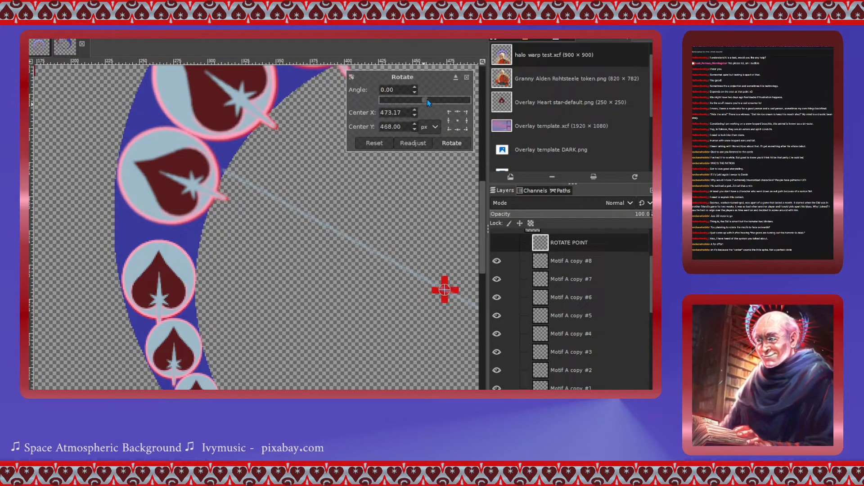
drag(428, 103, 423, 103)
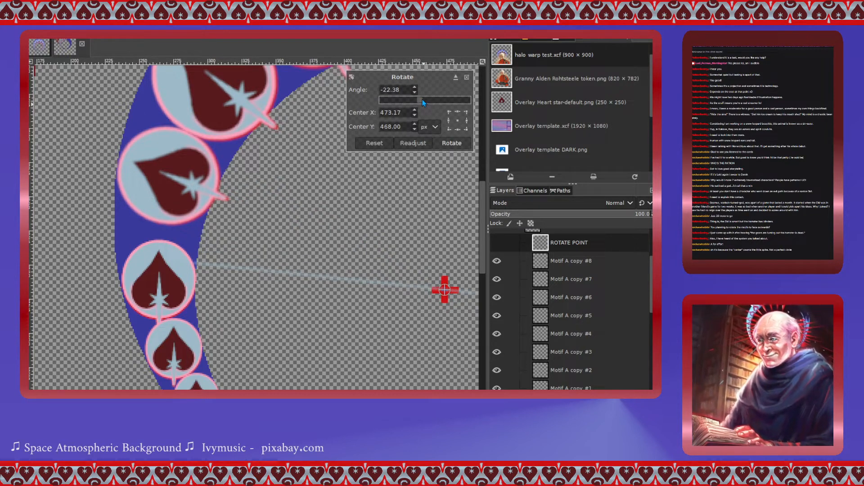
click(446, 143)
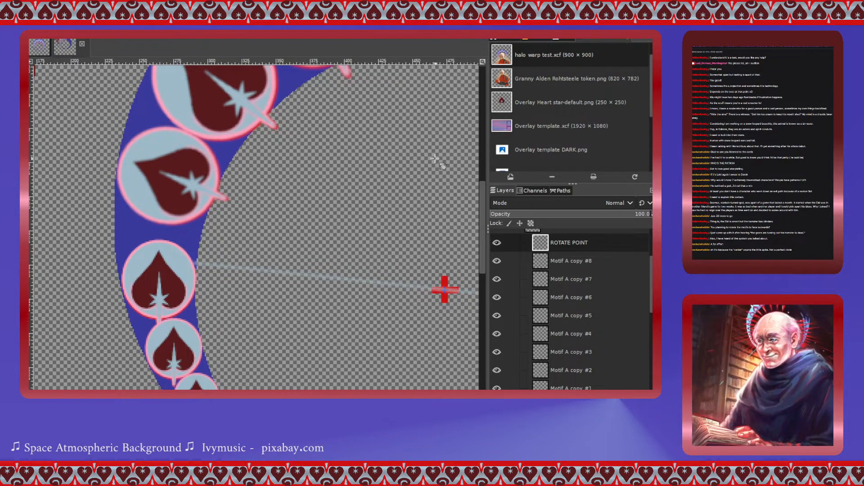
- Select the next heart down (Motif A copy #3) and rotate it -86.59° around its own centre
click(544, 352)
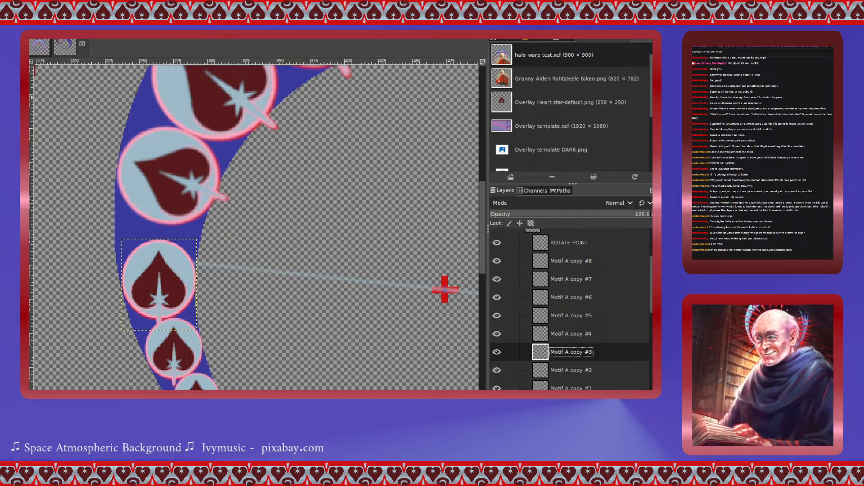
click(155, 284)
drag(425, 101, 405, 104)
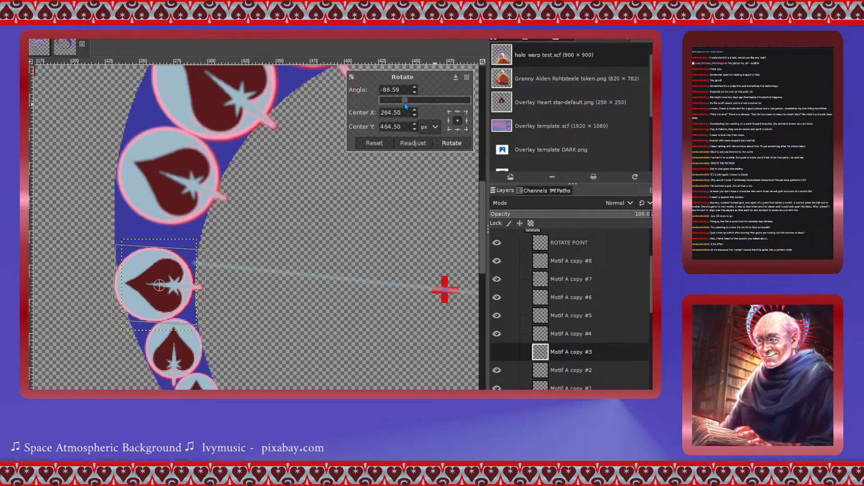
click(453, 141)
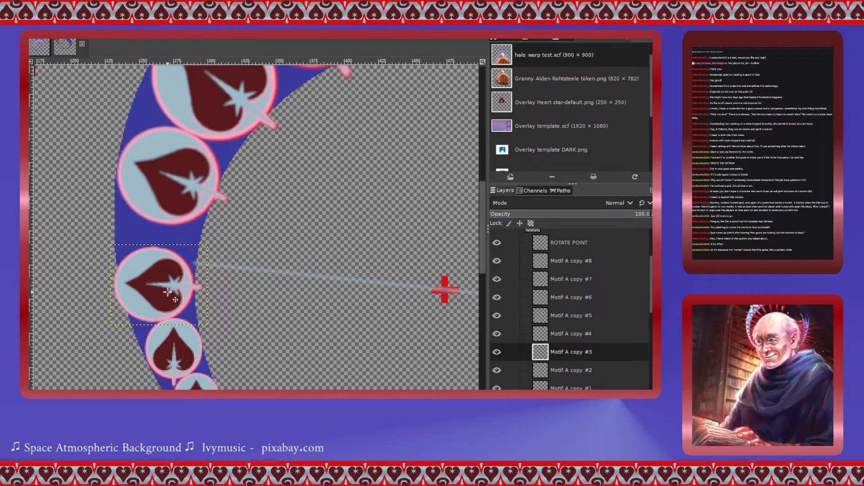
- Move the rotated heart (Motif A copy #3) up onto the guide line
drag(166, 291, 166, 267)
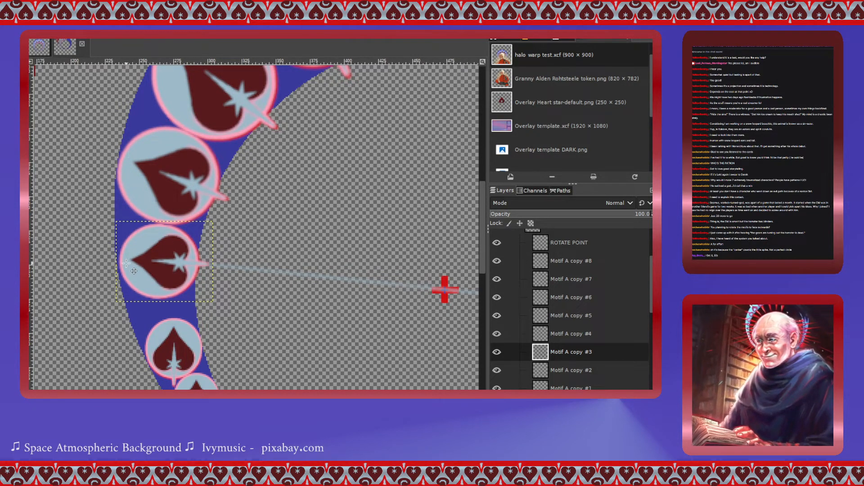
drag(165, 265, 162, 265)
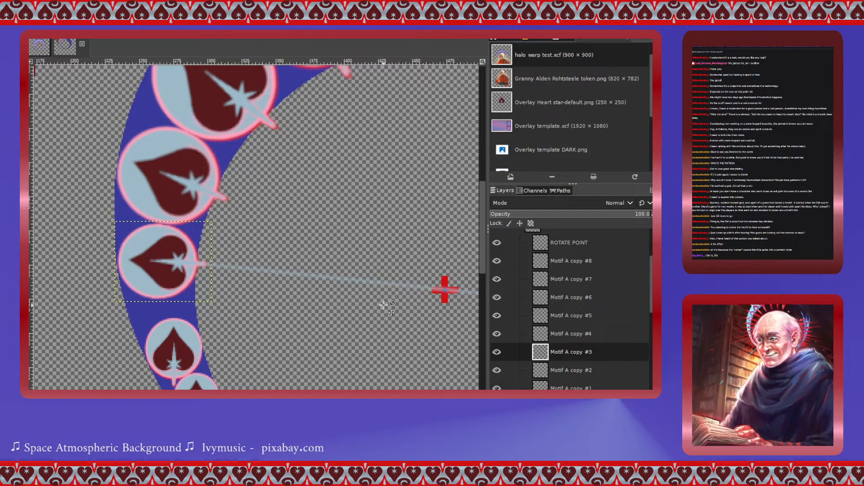
- Review the overall halo arrangement, briefly comparing it with the other open image
scroll(385, 307, down, 2)
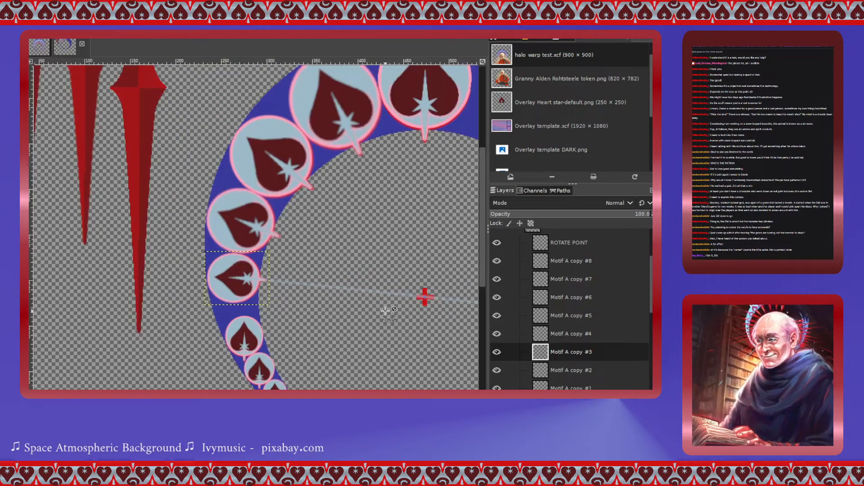
scroll(372, 322, right, 5)
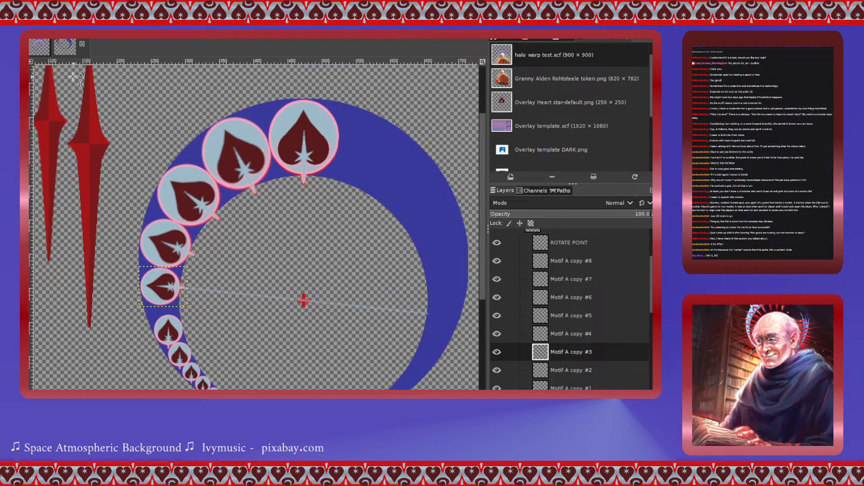
click(39, 48)
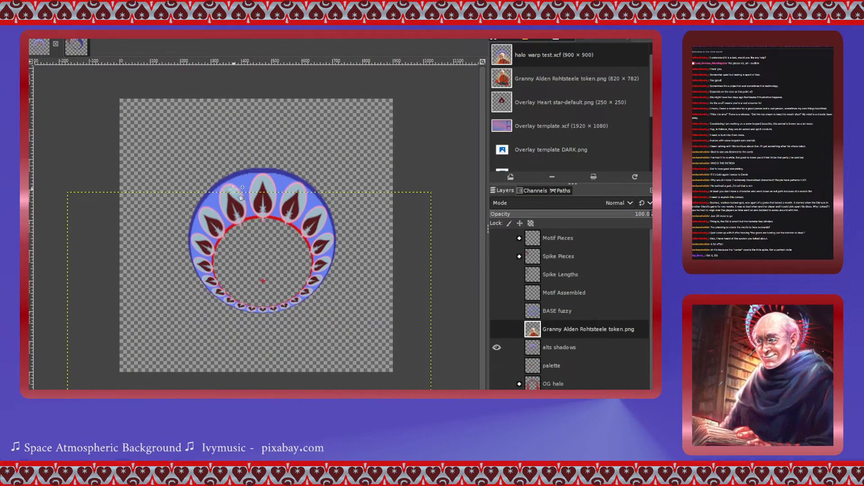
click(79, 46)
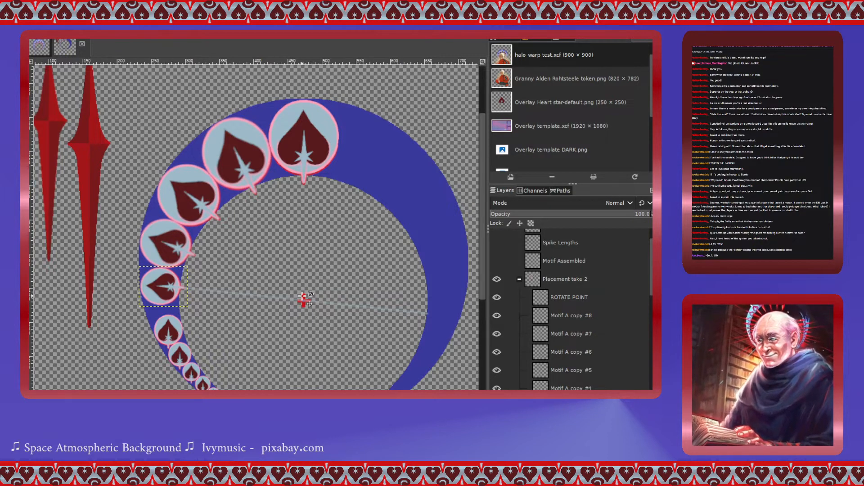
scroll(313, 305, up, 1)
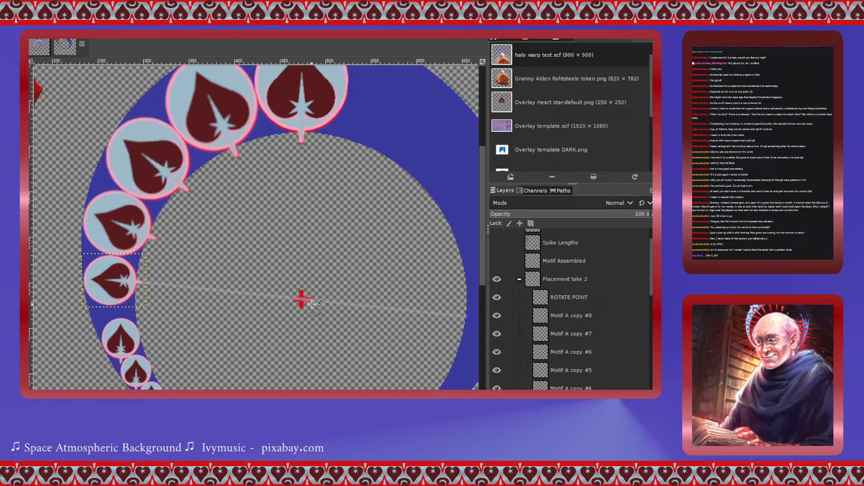
scroll(314, 304, up, 1)
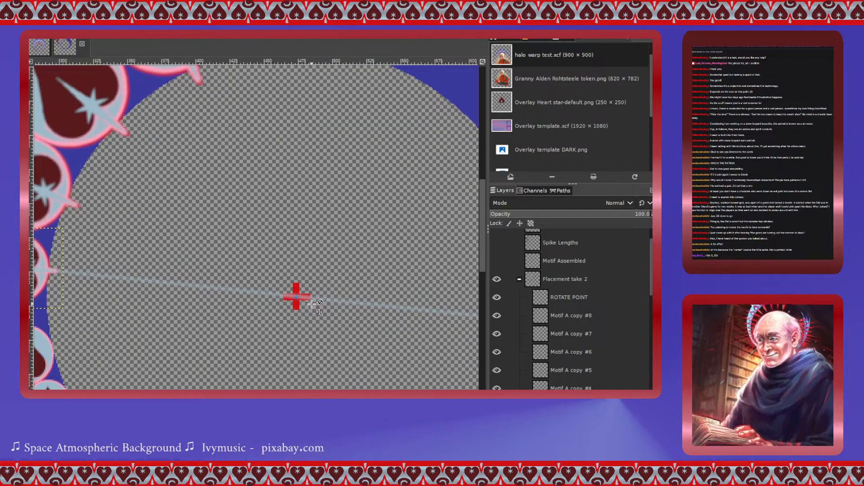
scroll(313, 304, right, 1)
scroll(313, 304, left, 2)
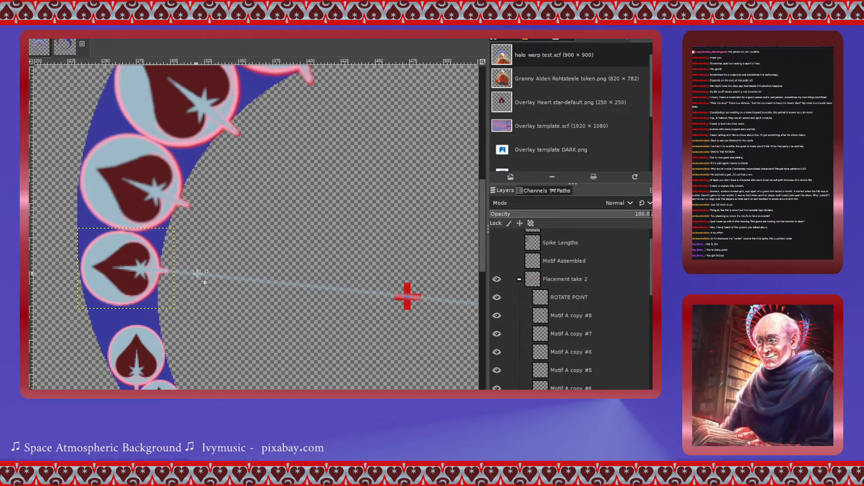
scroll(161, 270, down, 3)
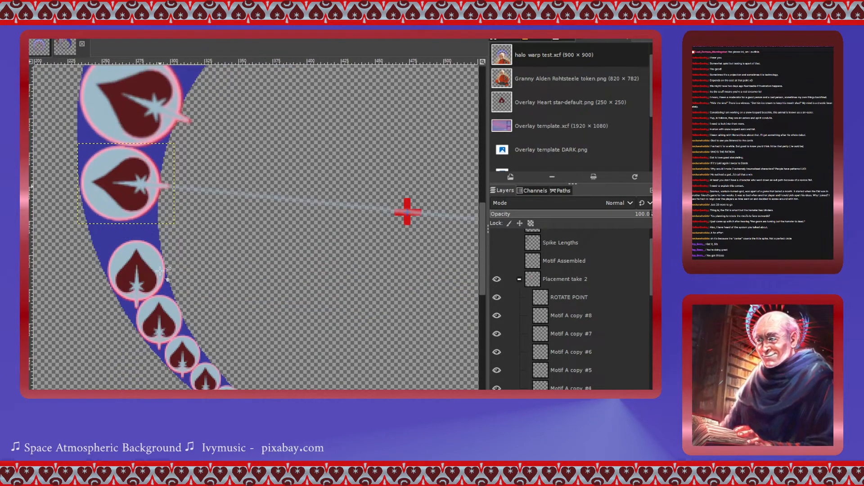
- Rotate the guide line on the ROTATE POINT layer -12.65° around the ring's centre marker
click(551, 298)
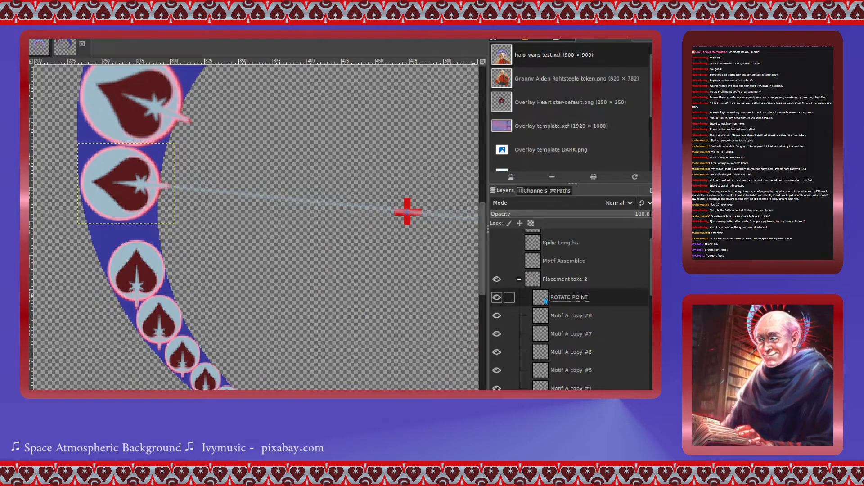
click(407, 211)
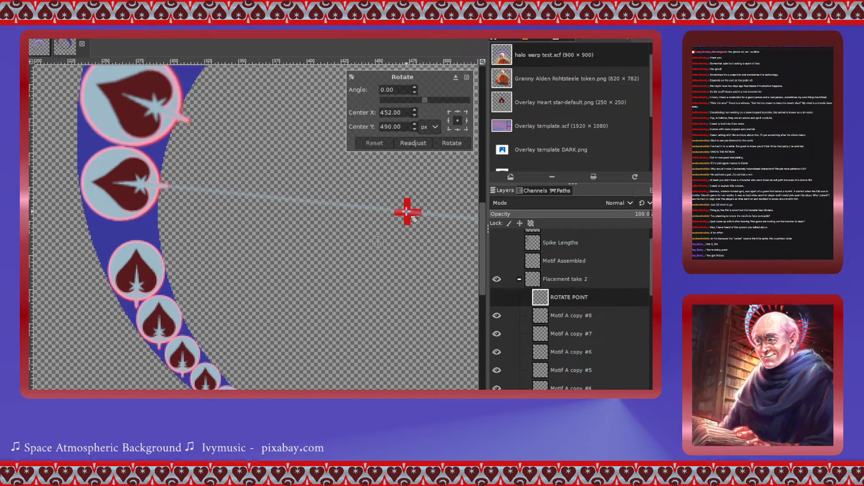
drag(378, 242, 407, 211)
click(427, 101)
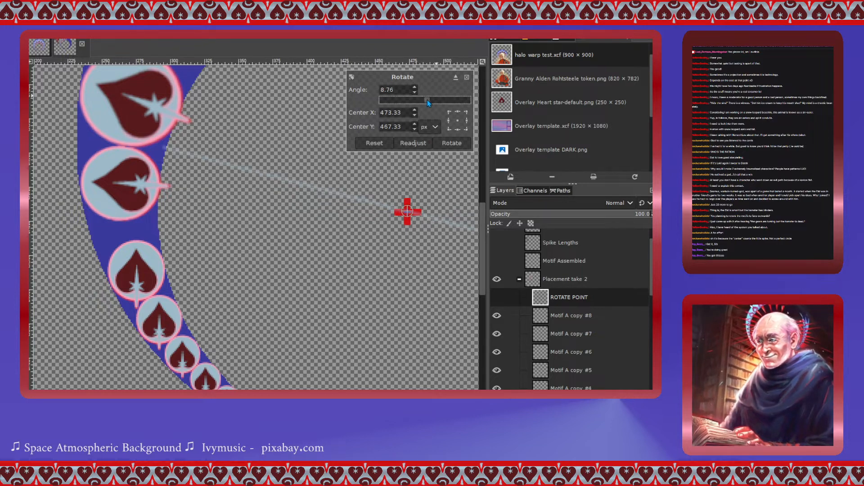
drag(427, 100, 423, 104)
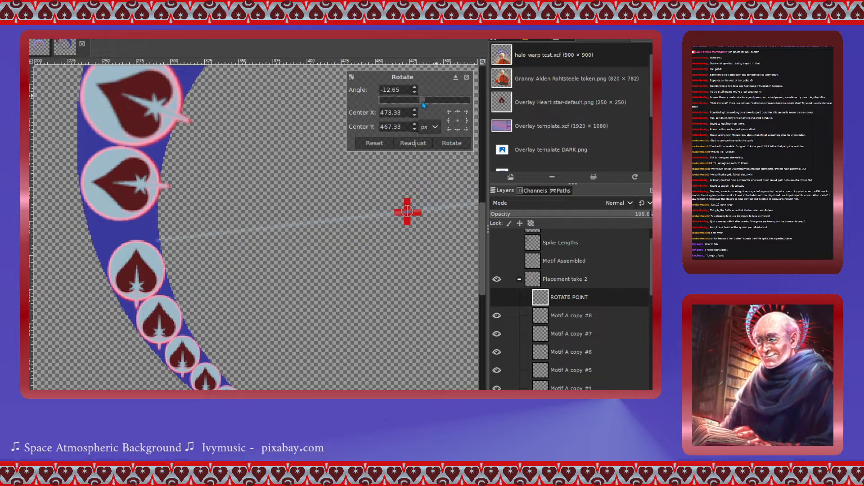
click(452, 144)
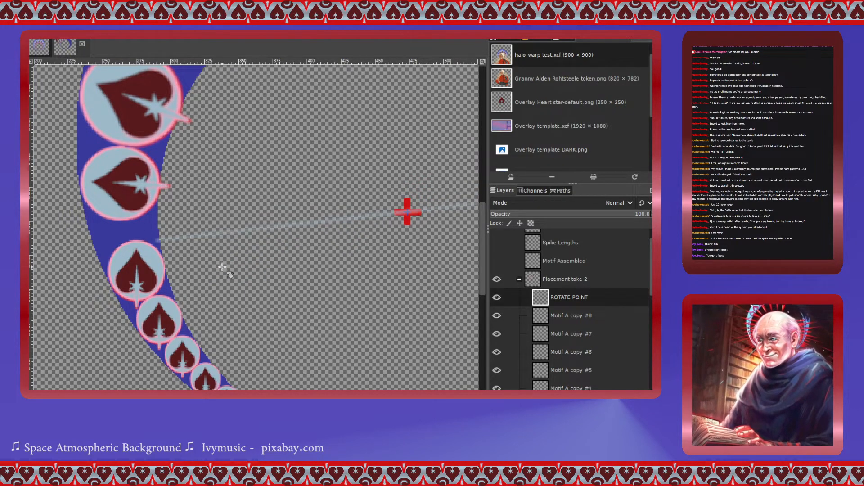
- Select the next heart down (Motif A copy #4), move it onto the guide line and rotate it -96.32° around its own centre
click(544, 386)
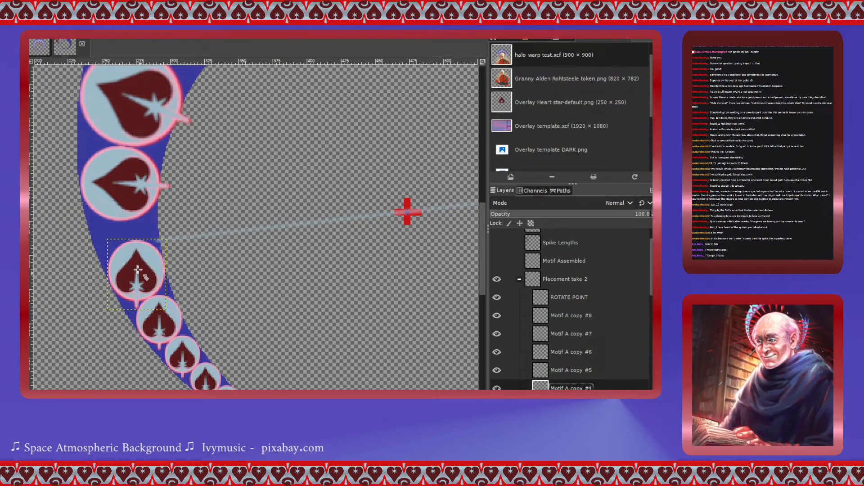
drag(149, 271, 143, 248)
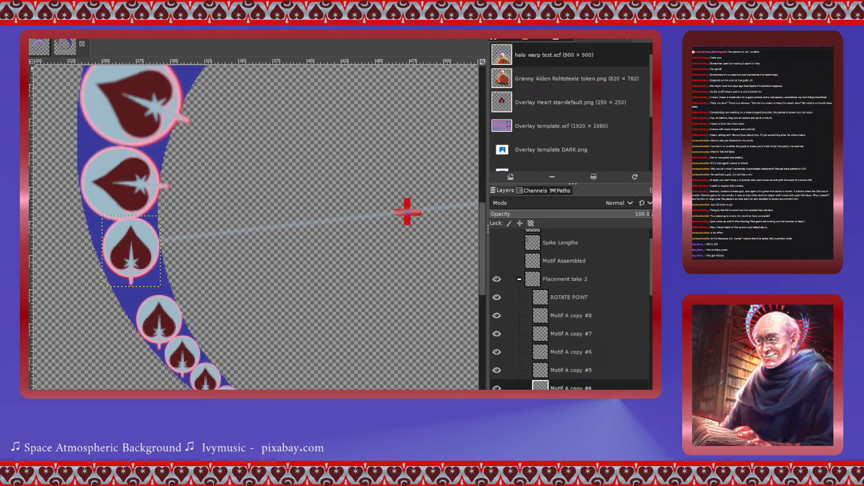
key(shift+r)
click(140, 261)
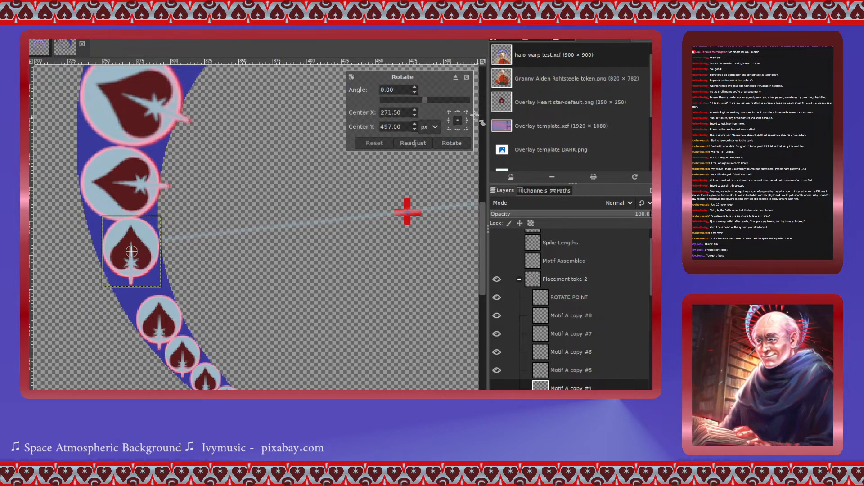
drag(430, 101, 404, 100)
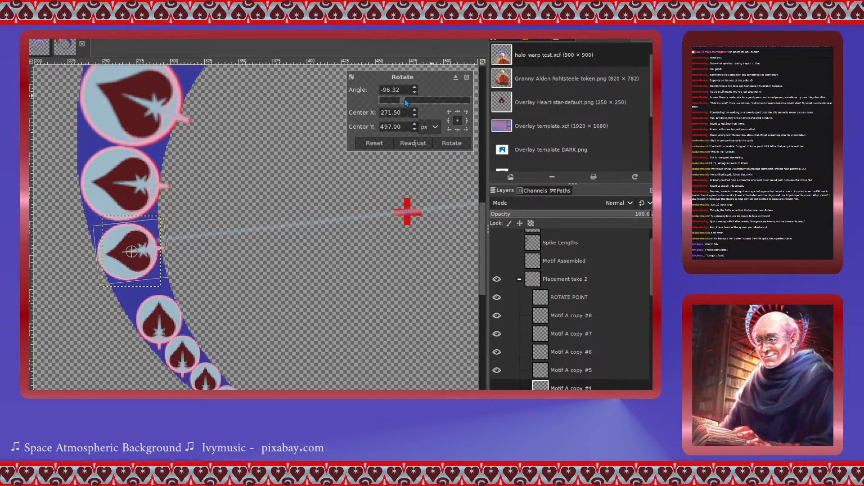
click(452, 143)
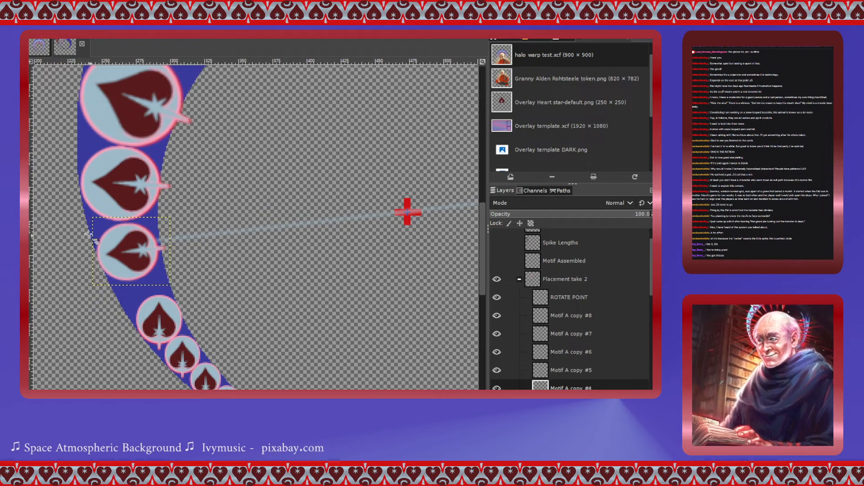
drag(135, 255, 137, 252)
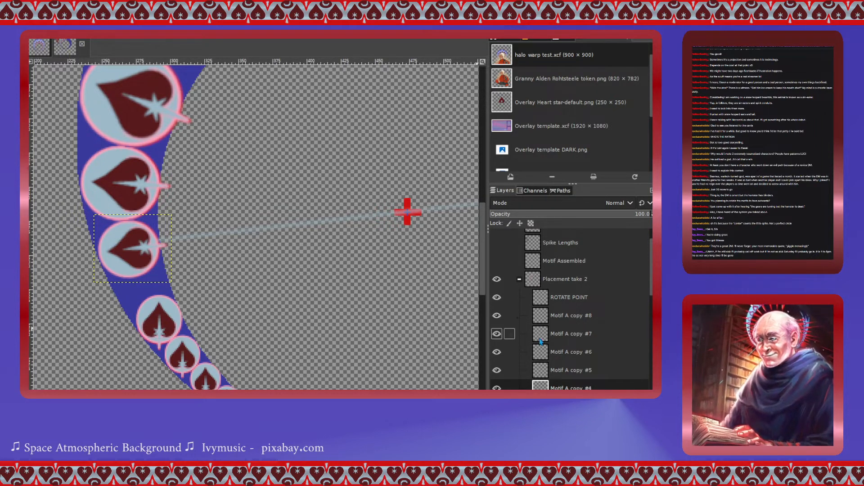
- Rotate the guide line on the ROTATE POINT layer -10.70° around the ring's centre marker
click(544, 298)
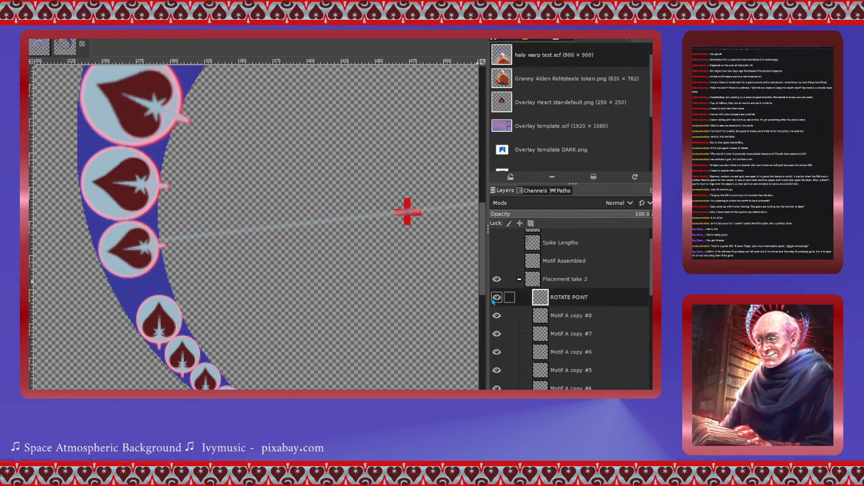
click(410, 215)
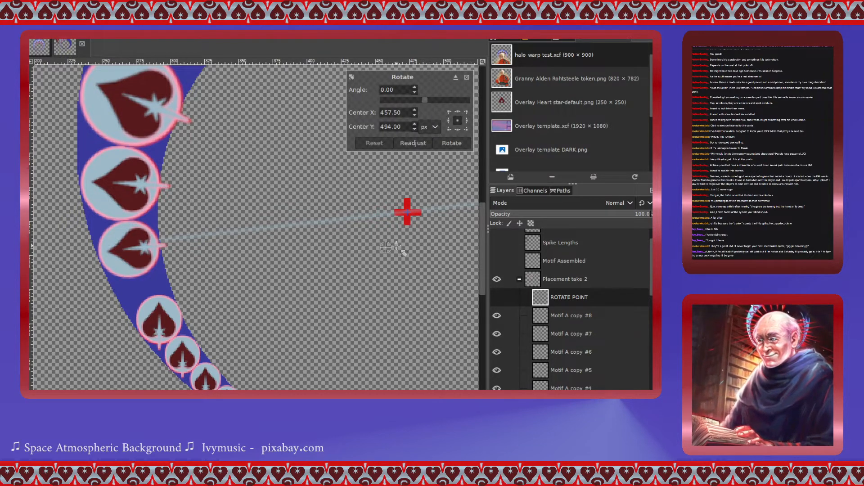
drag(395, 244, 414, 221)
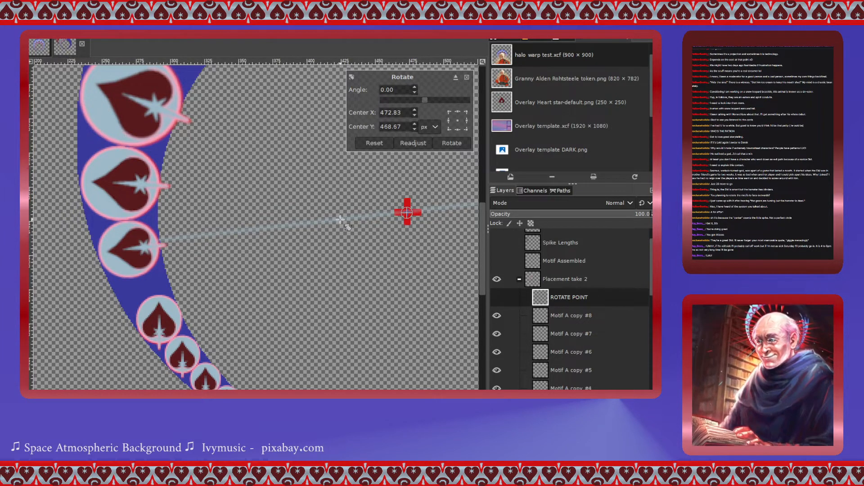
drag(425, 99, 422, 99)
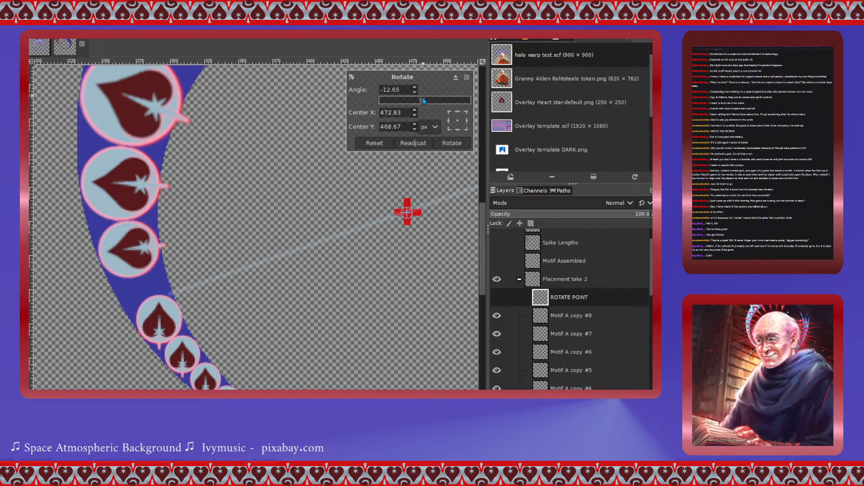
drag(424, 100, 423, 96)
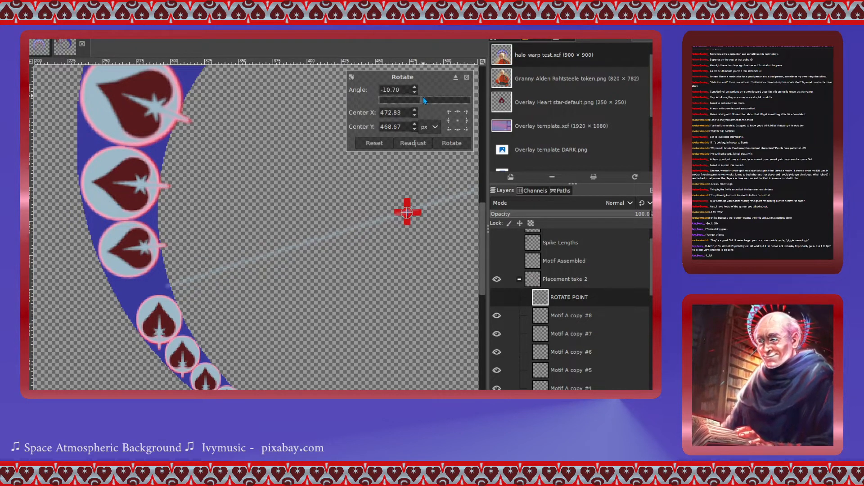
click(456, 148)
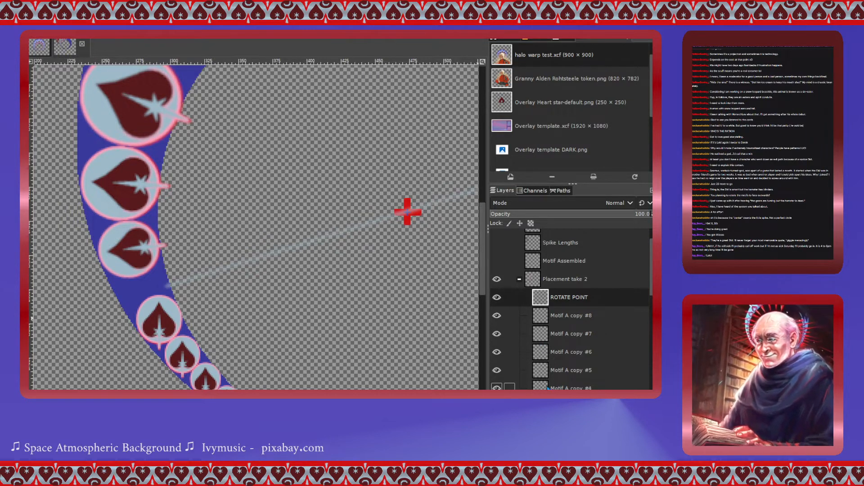
- Select the next heart down (Motif A copy #5), move it onto the guide line and rotate it -111.89° around its own centre
click(543, 370)
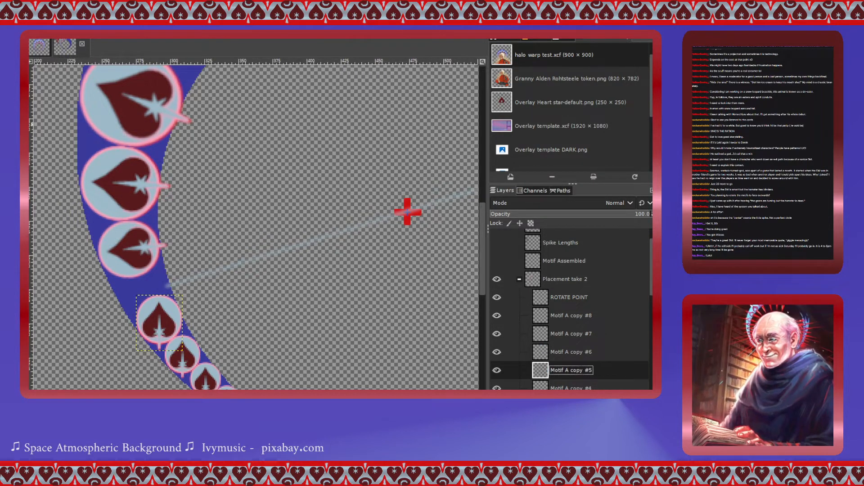
drag(166, 327, 156, 304)
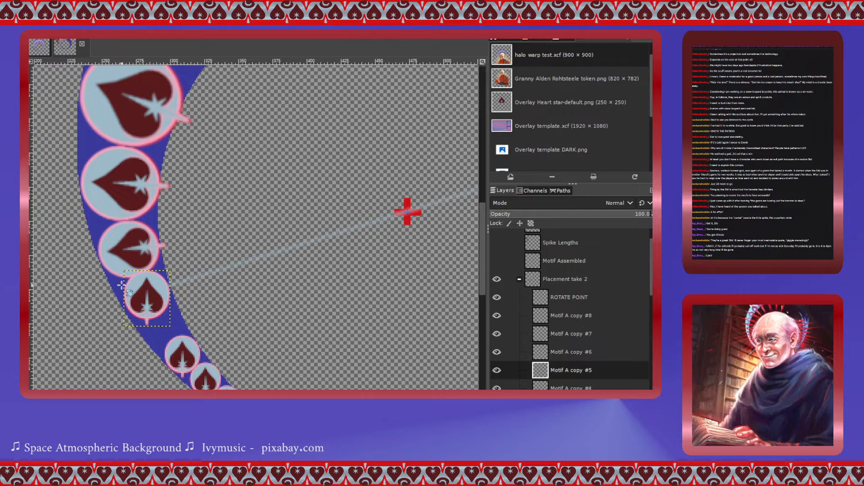
click(153, 296)
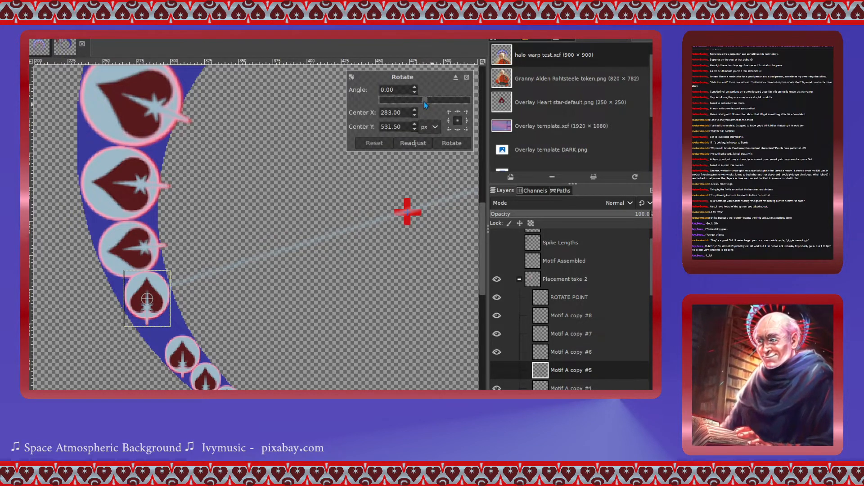
drag(424, 102, 398, 104)
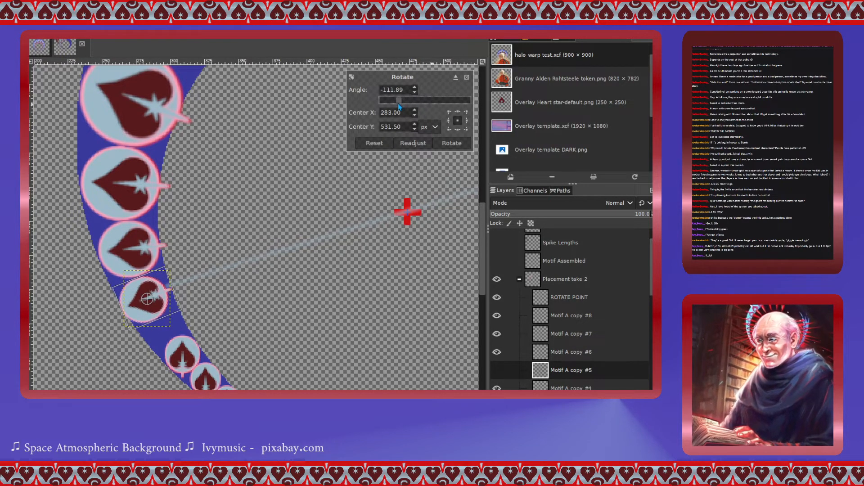
click(451, 144)
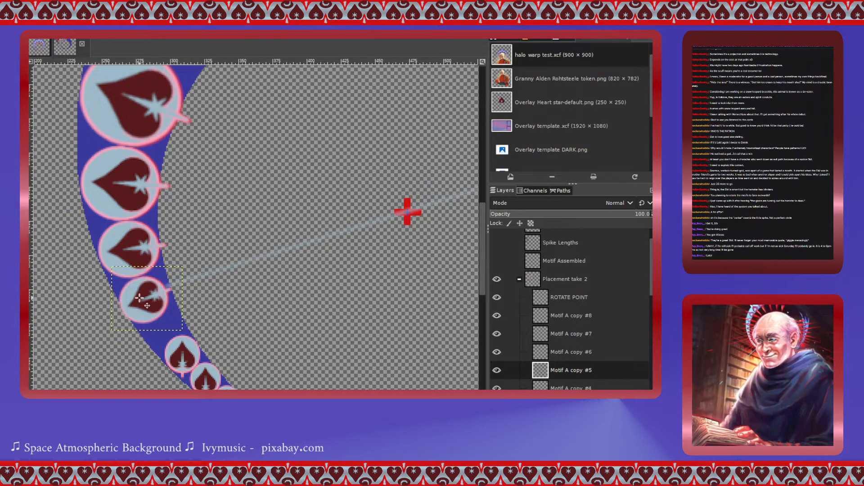
drag(140, 297, 144, 296)
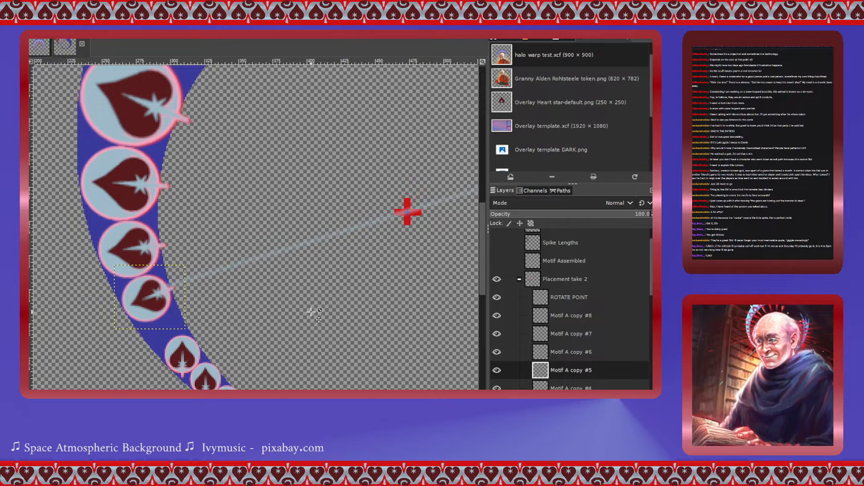
- Select the ROTATE POINT layer and rotate the guide line -10.70° around the ring's centre marker
scroll(313, 311, down, 3)
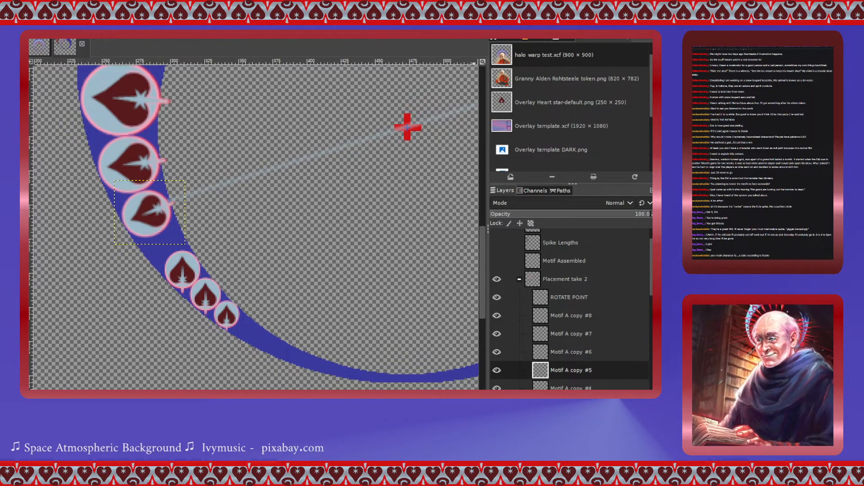
click(541, 355)
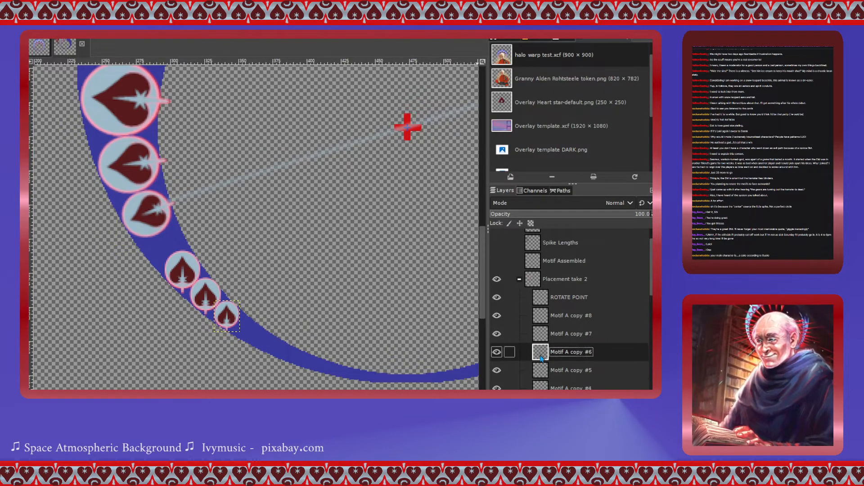
click(546, 371)
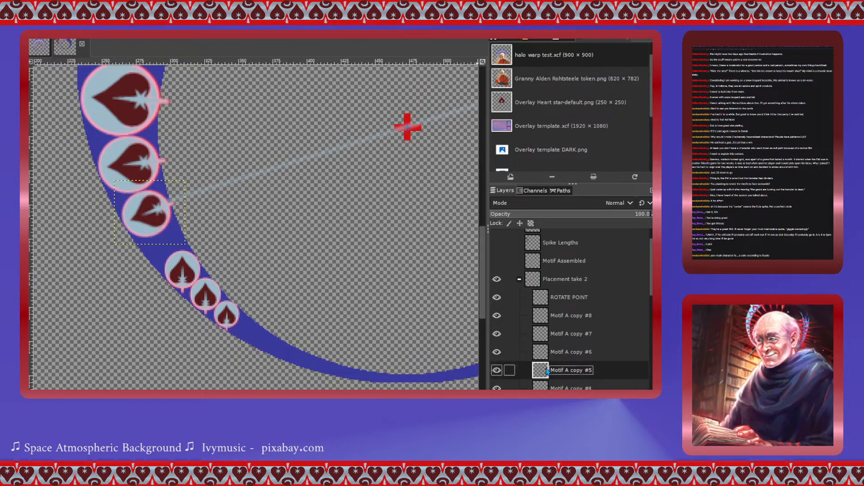
click(545, 354)
click(545, 336)
click(544, 321)
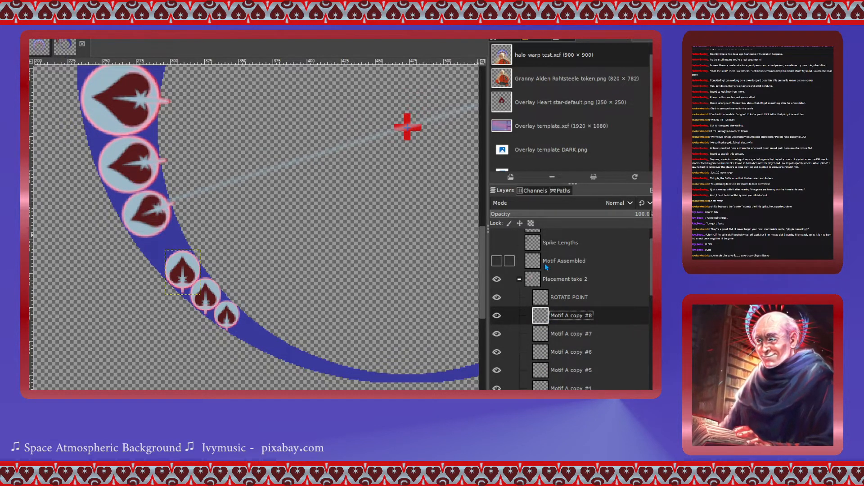
click(544, 300)
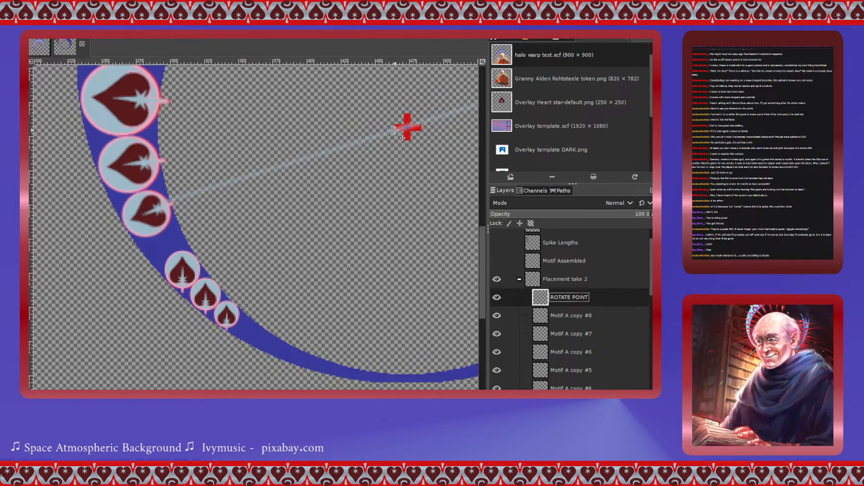
click(288, 171)
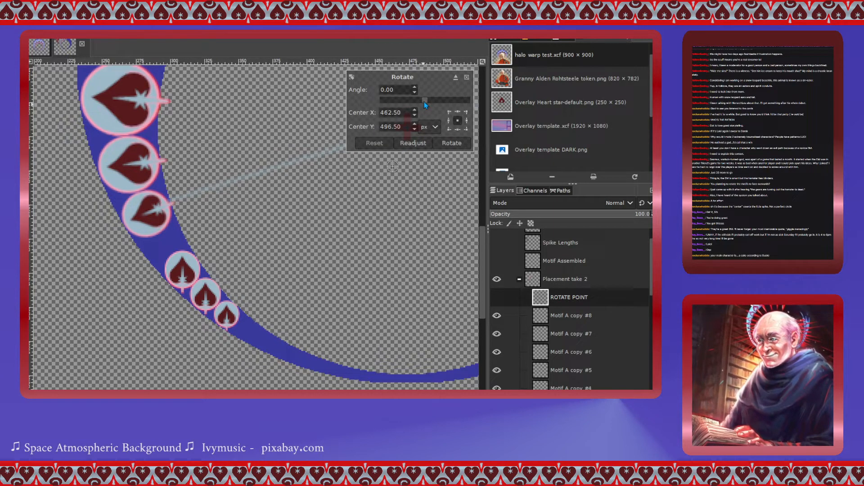
drag(424, 102, 422, 102)
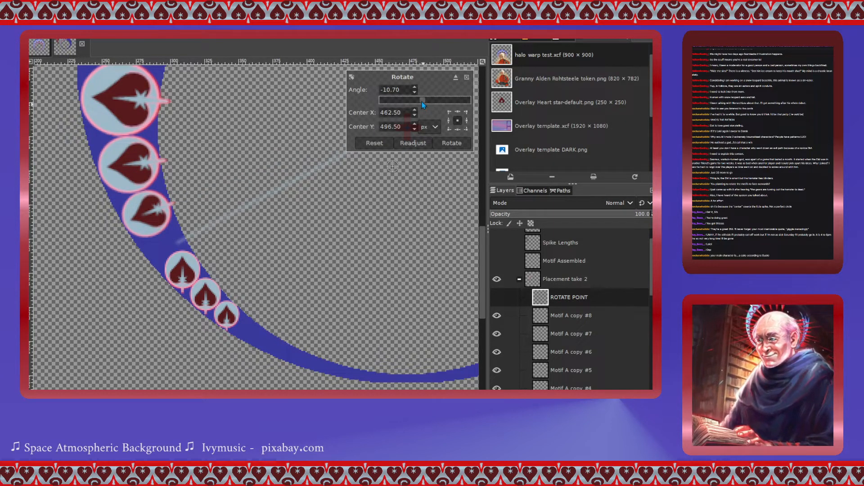
click(450, 142)
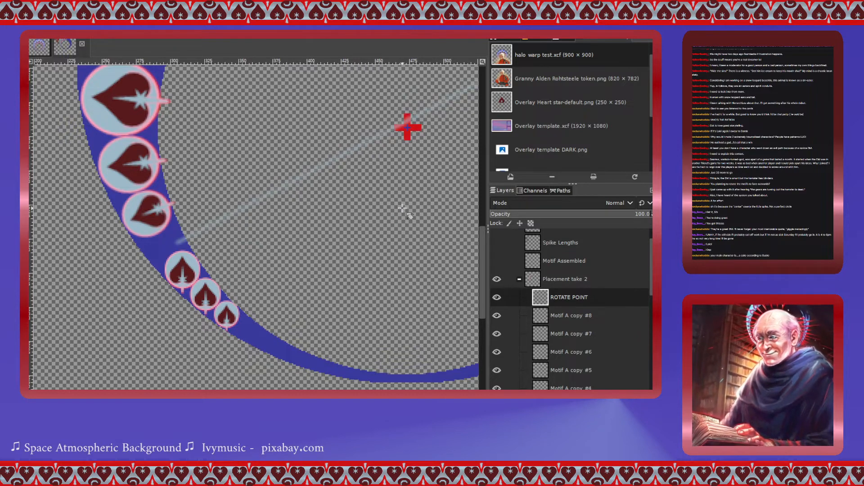
- Select the Motif A copy #8 heart, move it onto the guide line and rotate it -115.78° around its own centre
click(541, 318)
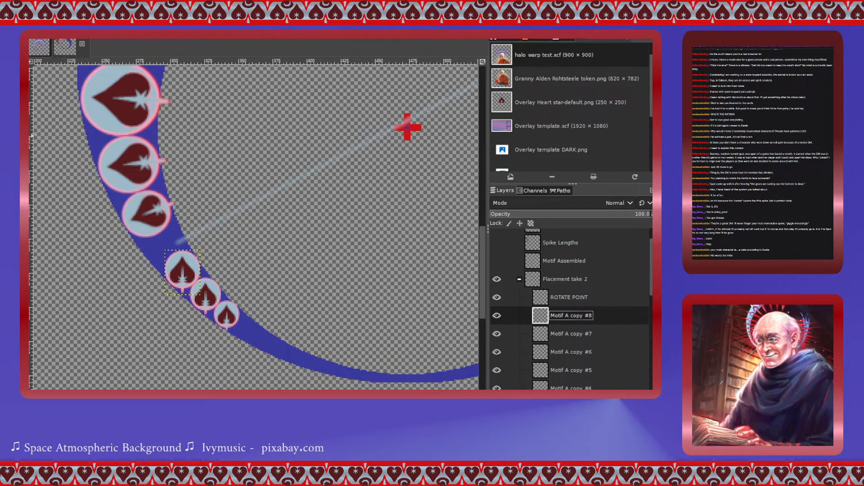
drag(191, 274, 172, 248)
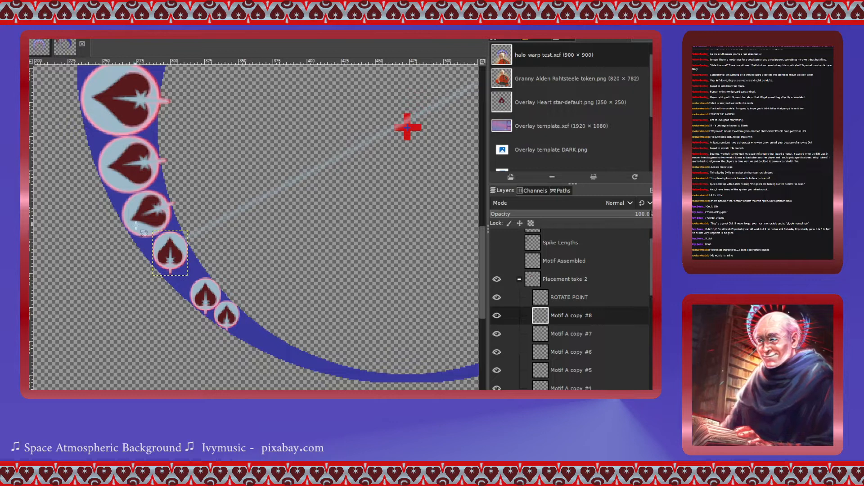
click(172, 253)
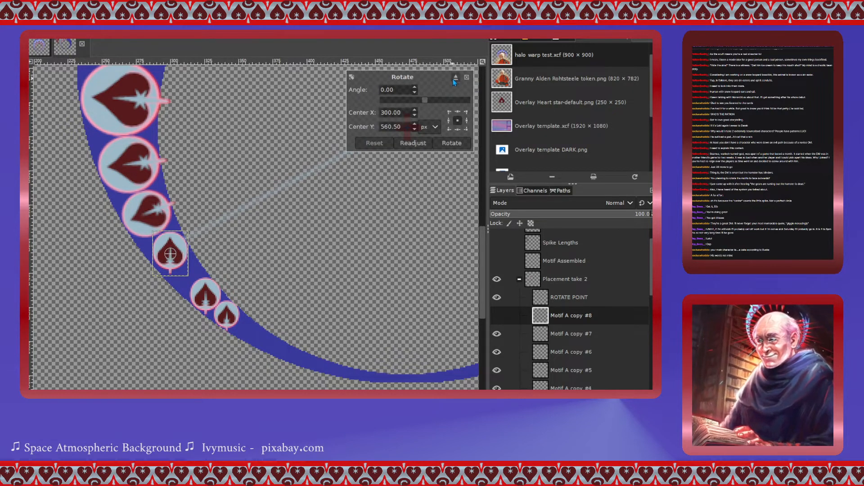
drag(423, 102, 396, 101)
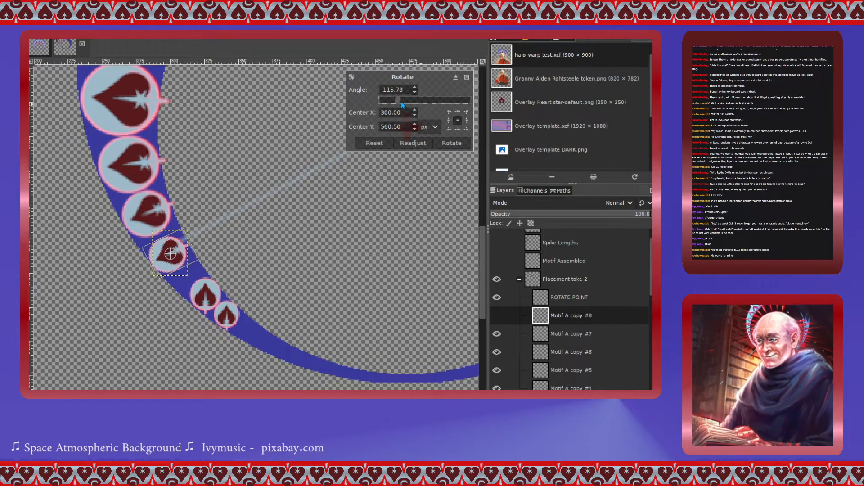
click(458, 145)
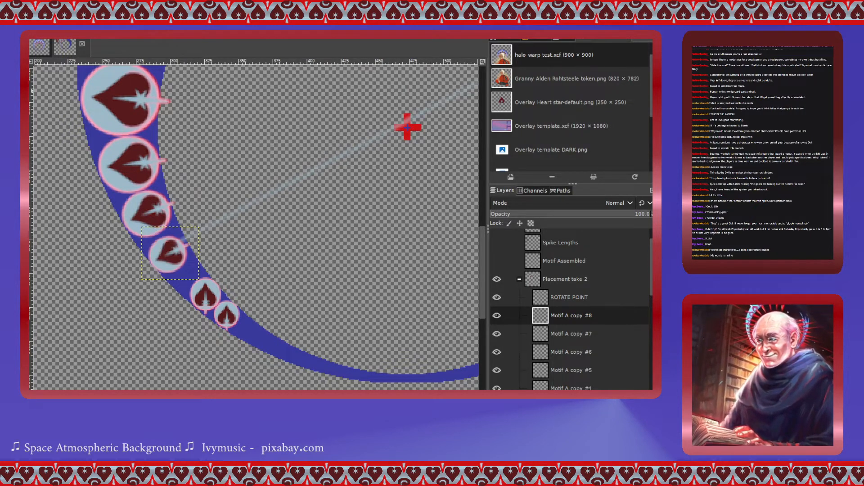
drag(172, 255, 174, 250)
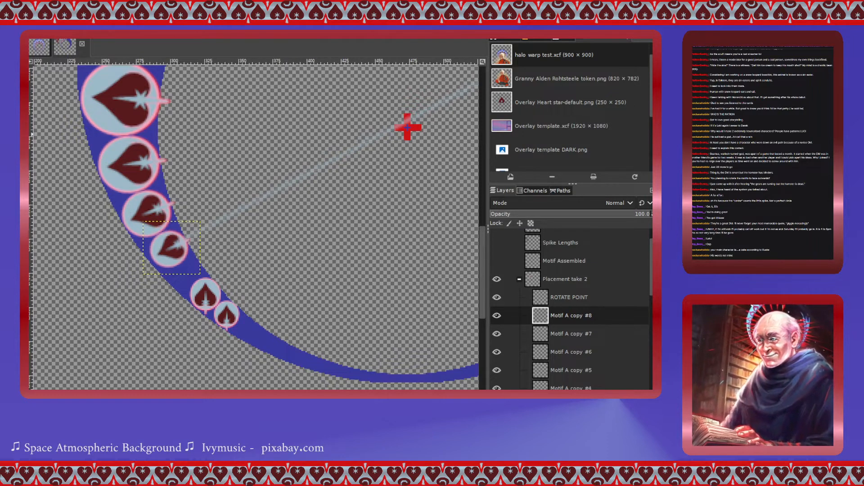
- Scale the Motif A copy #8 heart up to about 44 × 41 px
click(408, 128)
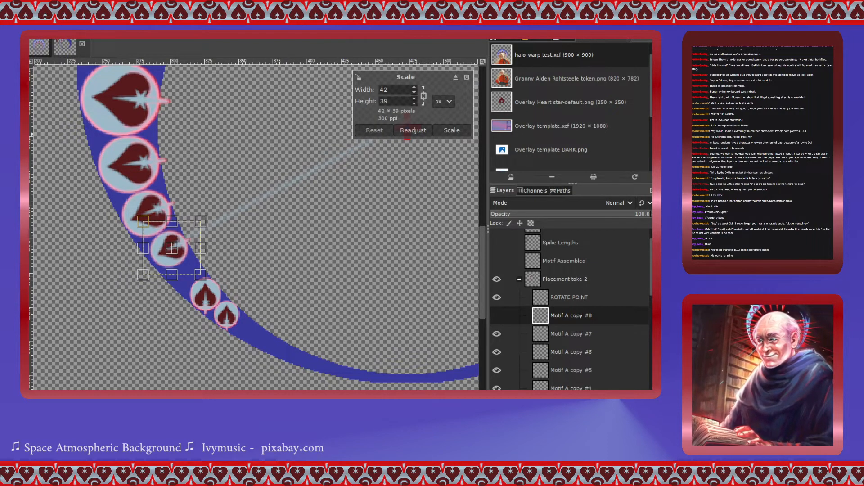
drag(146, 280, 142, 279)
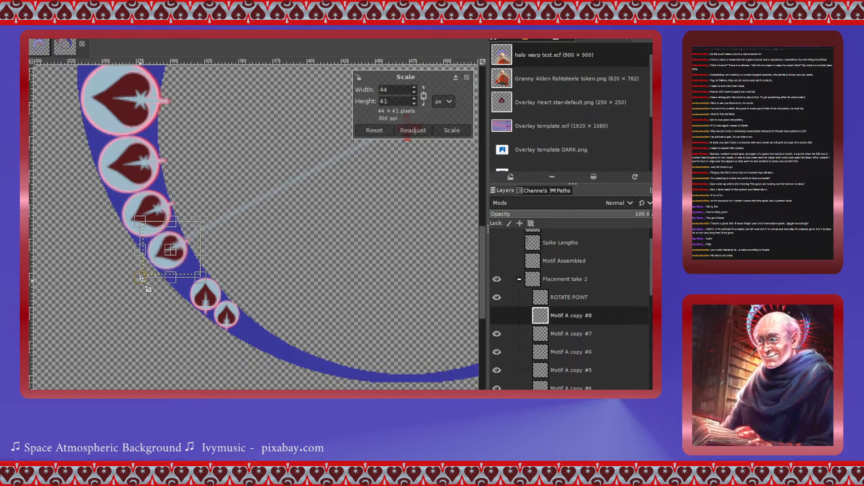
click(461, 130)
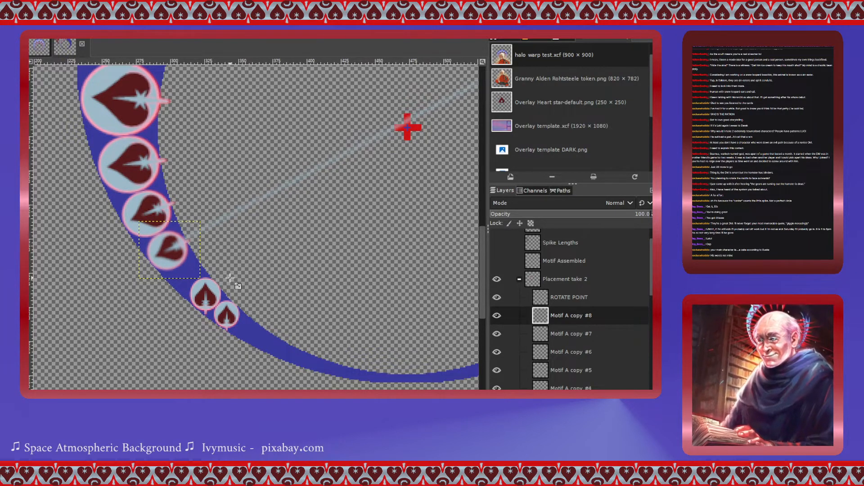
click(153, 212)
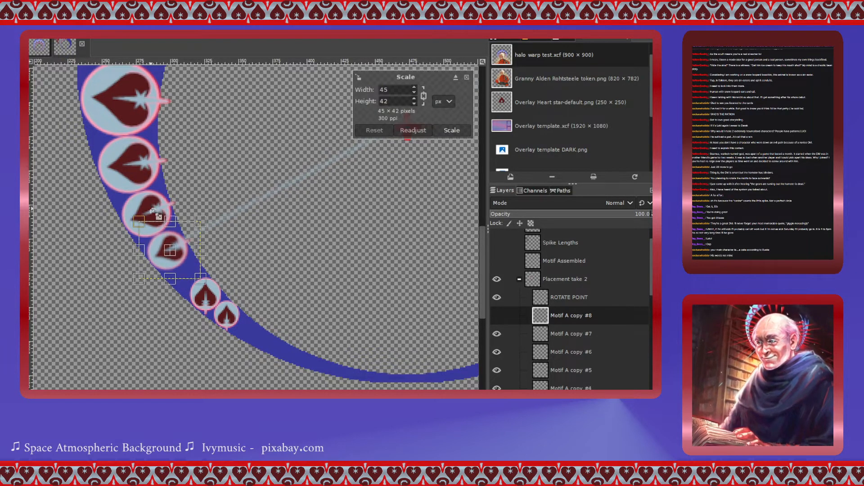
click(451, 131)
- Select the Motif A copy #5 heart and scale it up to 53 × 48 px
click(542, 374)
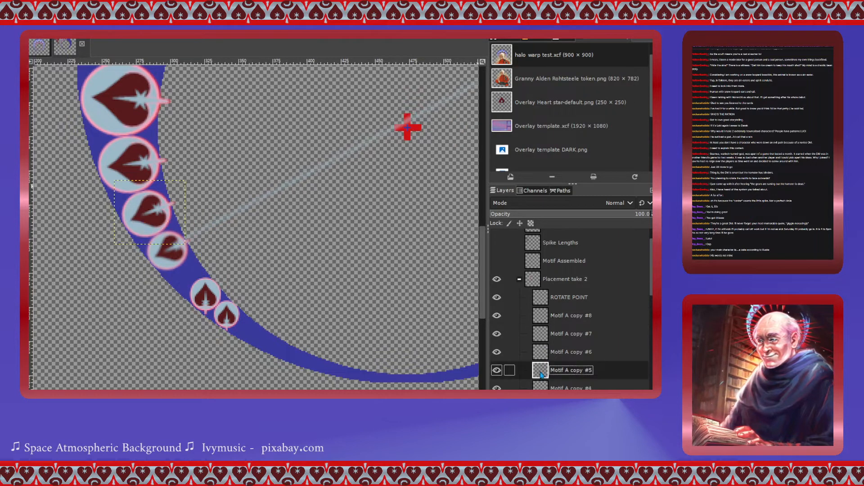
click(155, 216)
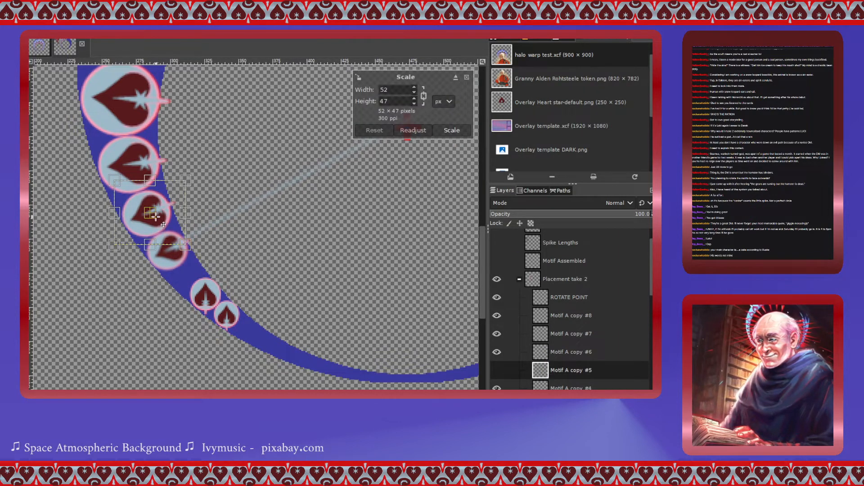
drag(154, 217, 155, 215)
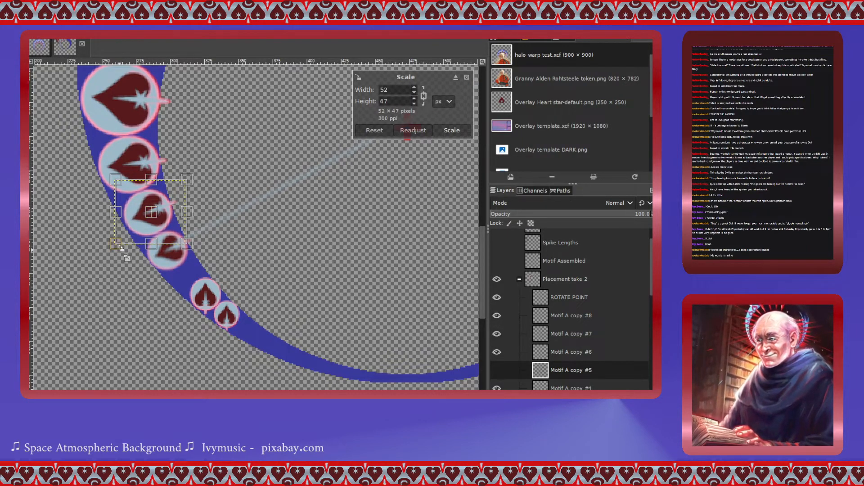
drag(126, 255, 125, 257)
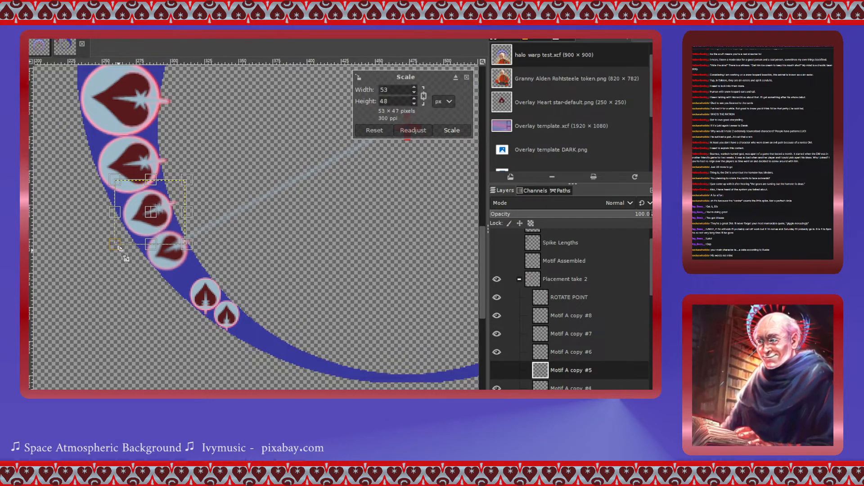
click(450, 130)
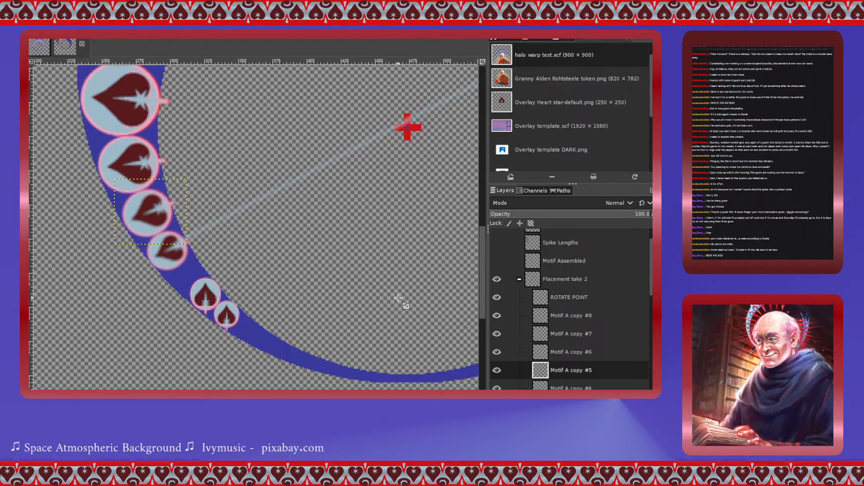
- Select the Motif A copy #7 heart, move it up onto the guide line and scale it to 25 × 29 px
click(540, 335)
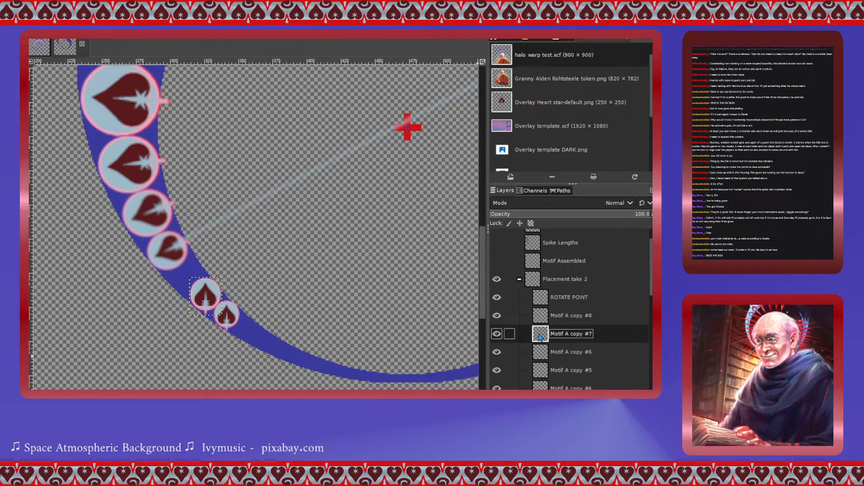
click(205, 300)
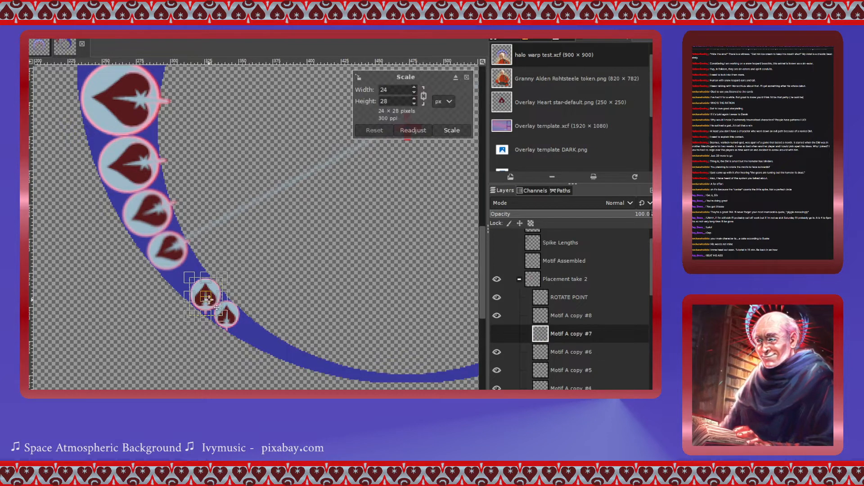
drag(208, 298, 194, 284)
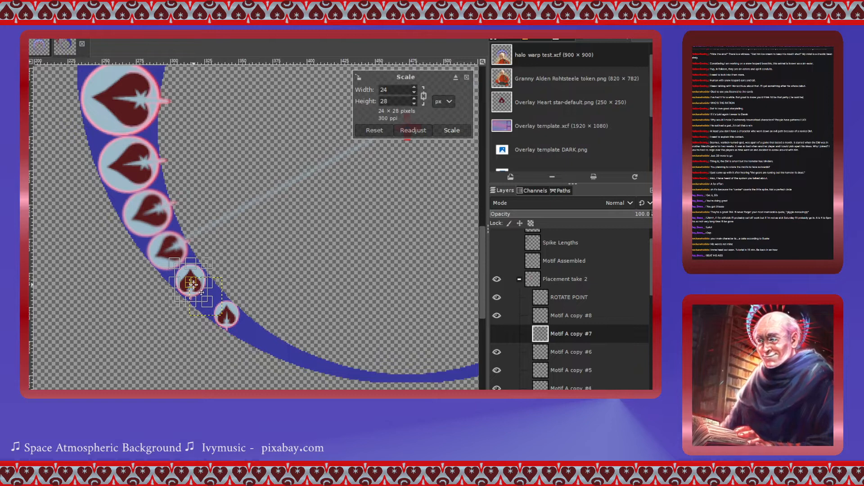
drag(203, 264, 206, 263)
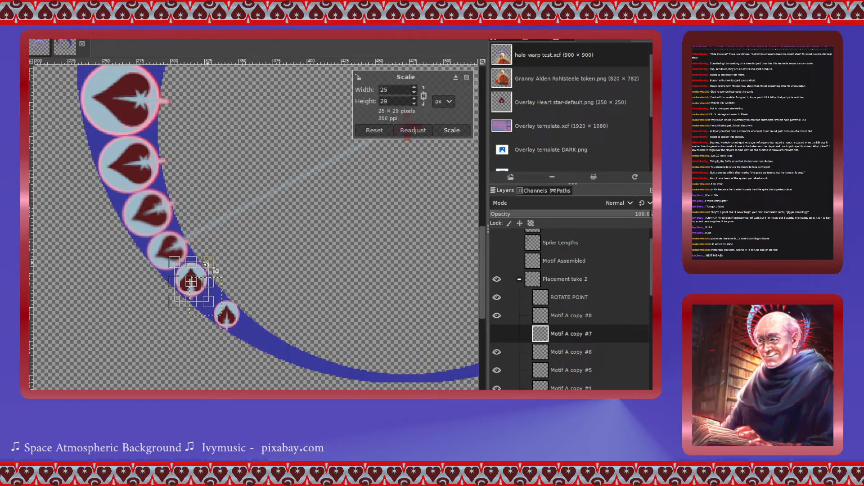
click(458, 131)
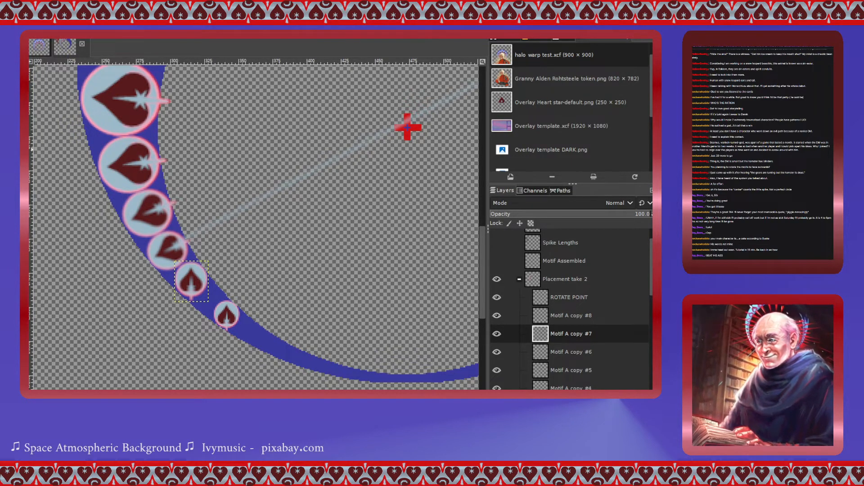
- Rotate the Motif A copy #7 heart -121.62° around its own centre and nudge it onto the guide line
click(407, 127)
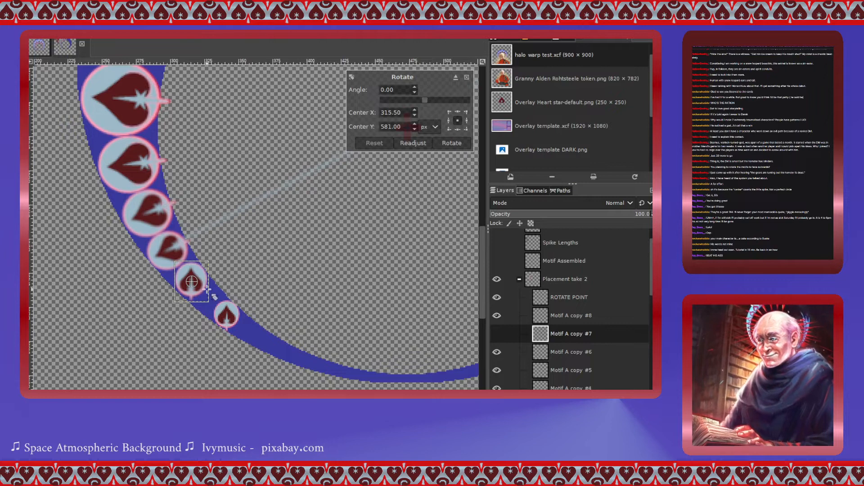
drag(425, 102, 396, 101)
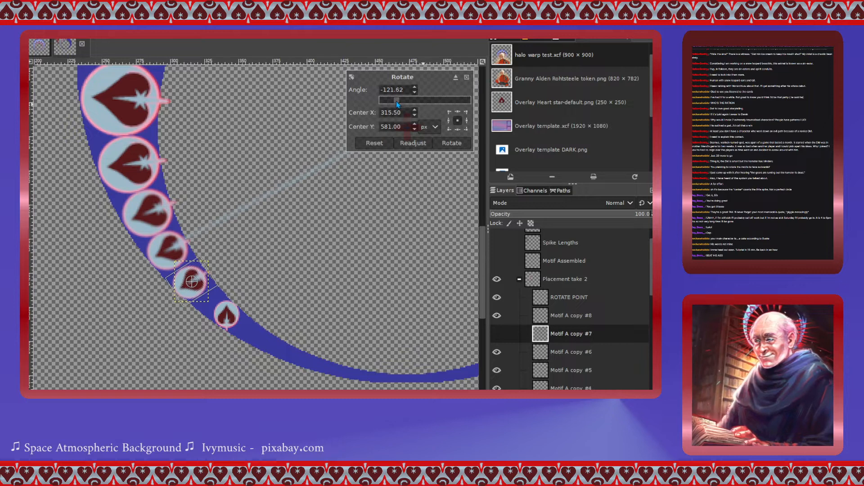
click(457, 146)
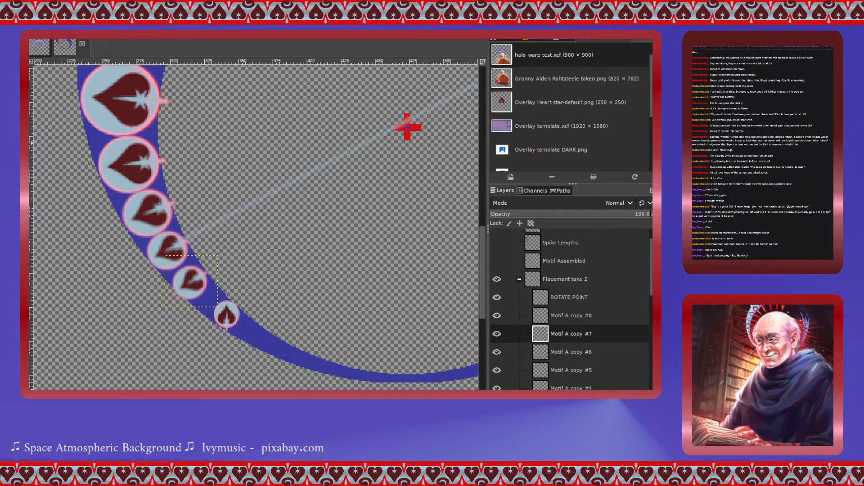
drag(198, 288, 199, 283)
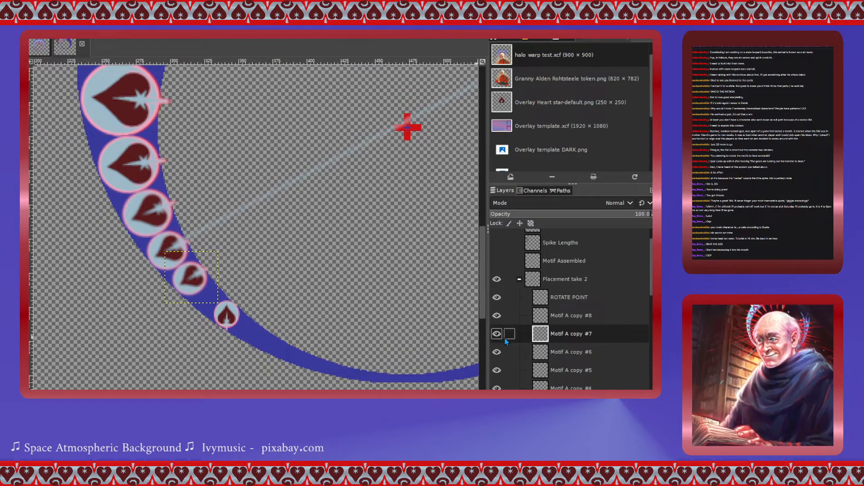
- Select the smallest heart, Motif A copy #9, and move it up the ring next to the copy #7 heart
click(541, 354)
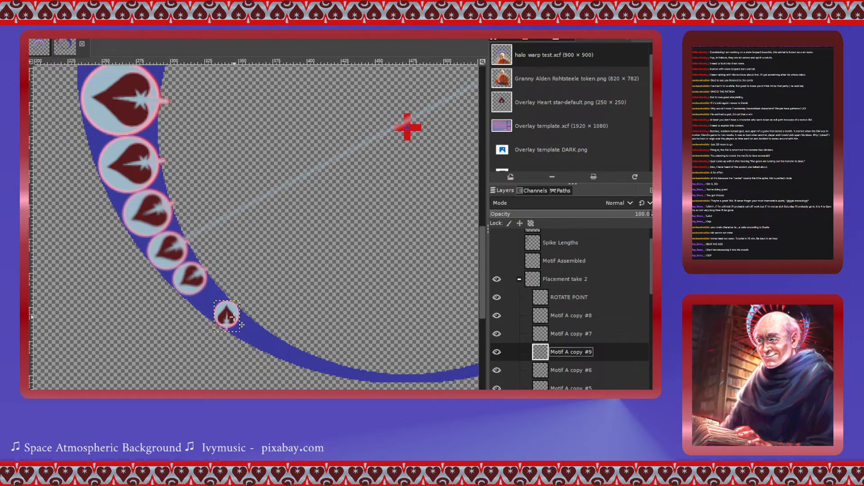
drag(233, 317, 211, 302)
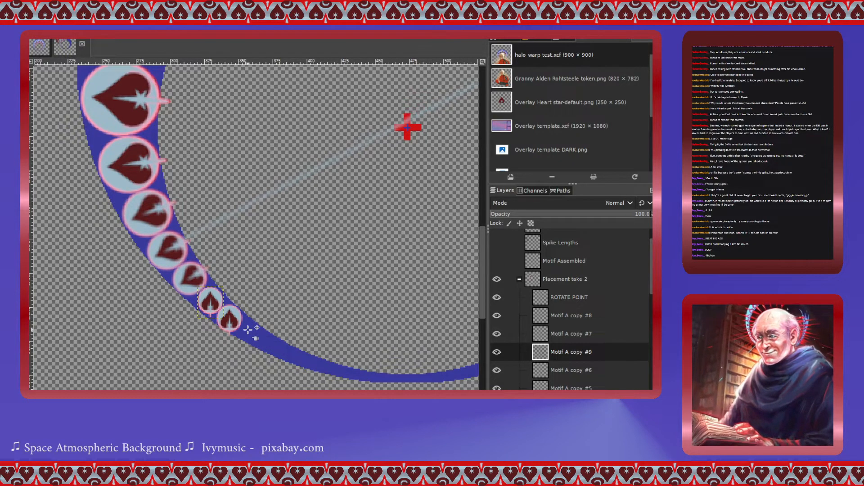
click(544, 338)
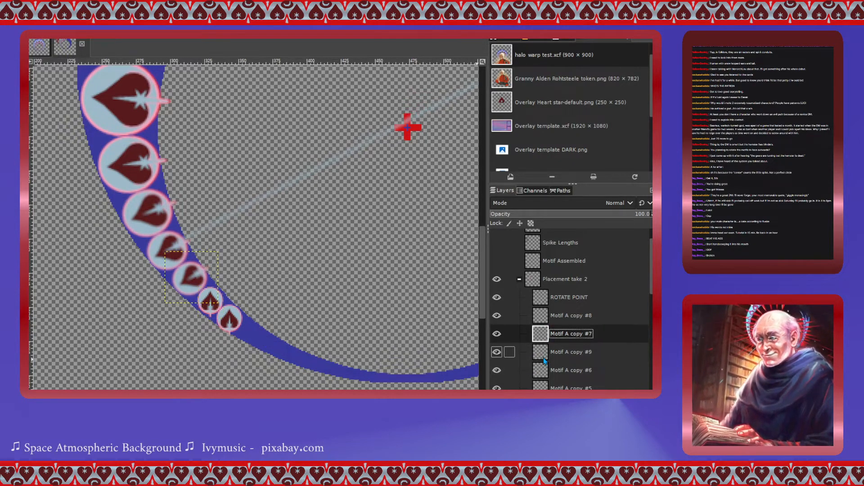
- Select the Motif A copy #9 heart and rotate it -125.51° around its own centre
click(540, 356)
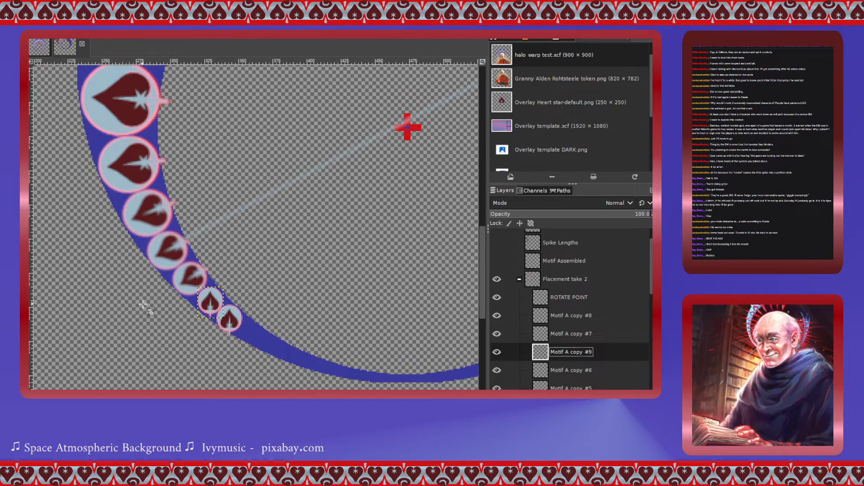
click(211, 308)
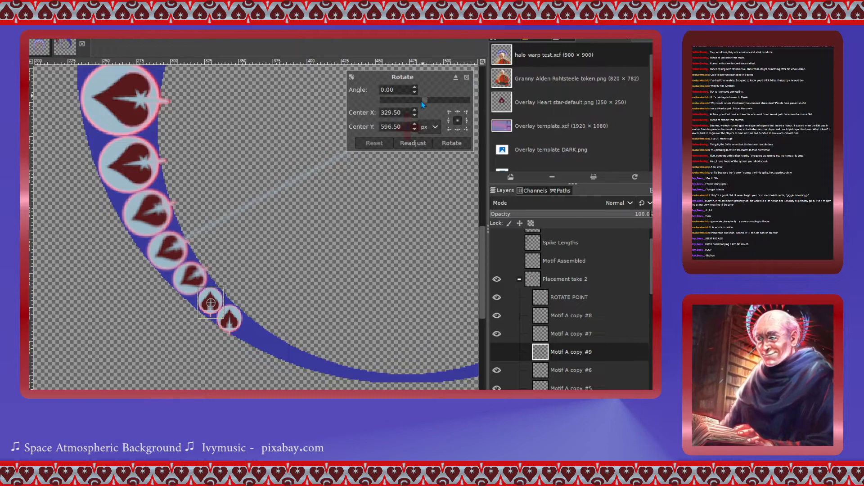
drag(423, 103, 395, 113)
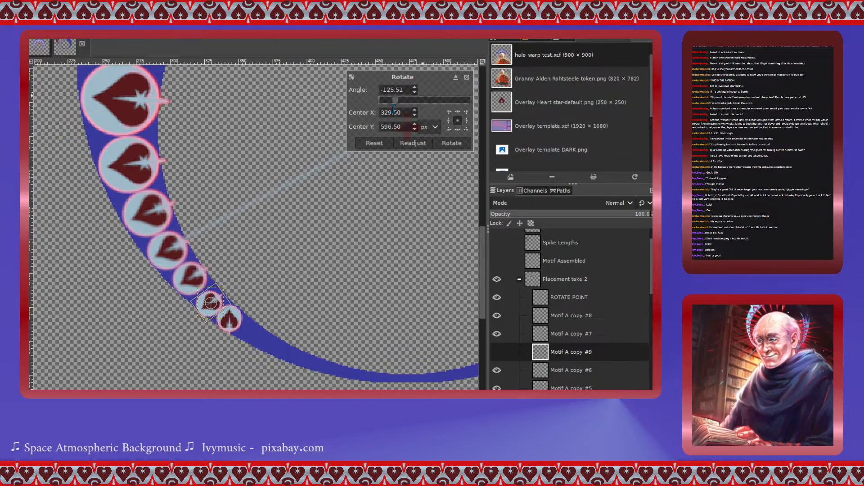
click(451, 143)
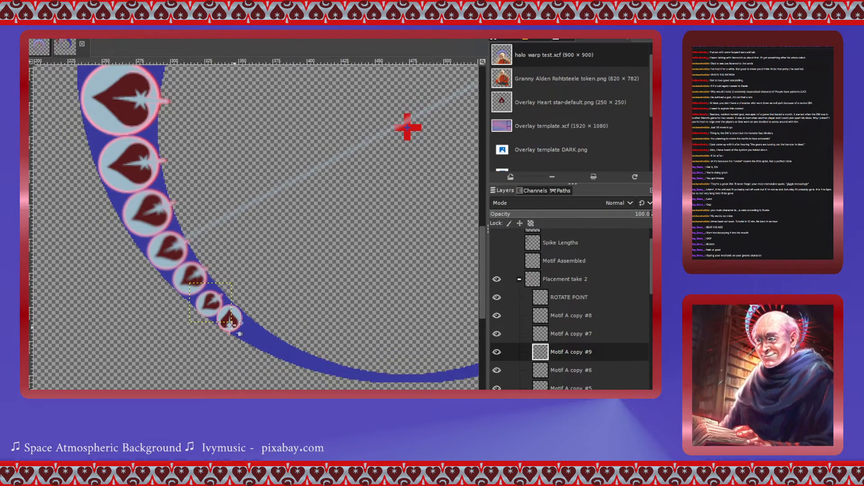
- Nudge the Motif A copy #9 heart onto the guide line next to the copy #7 heart
drag(206, 305, 215, 309)
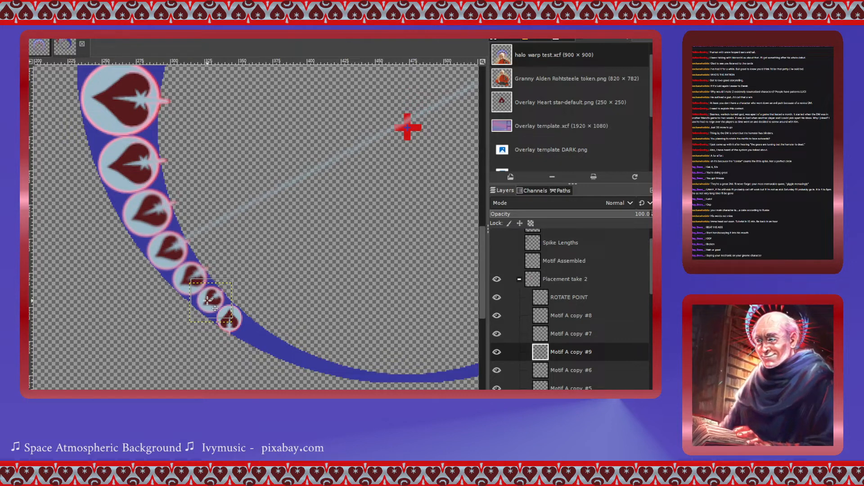
drag(207, 300, 207, 301)
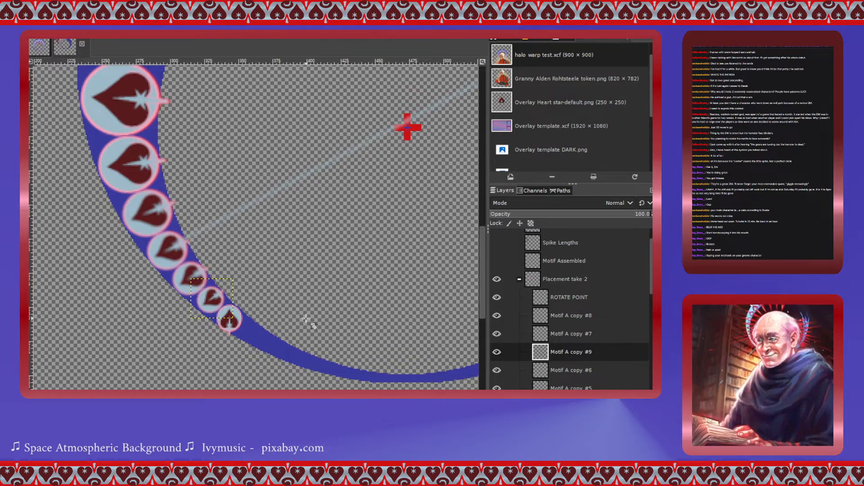
key(shift+r)
click(214, 299)
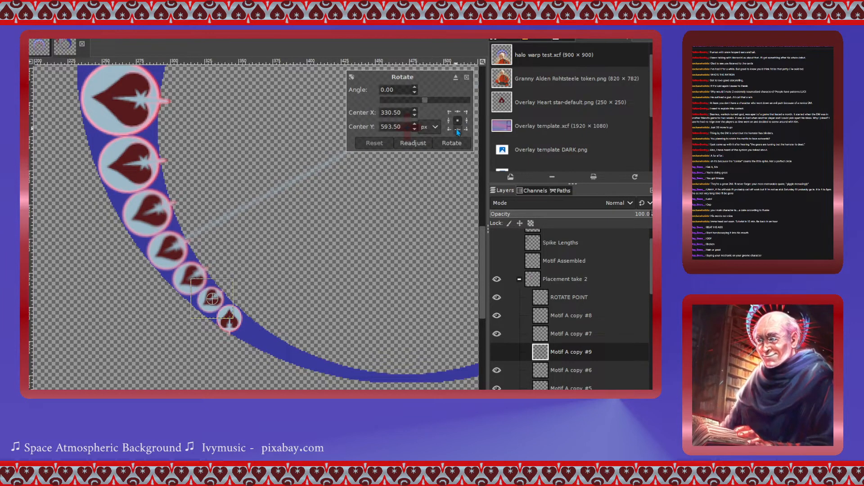
click(450, 142)
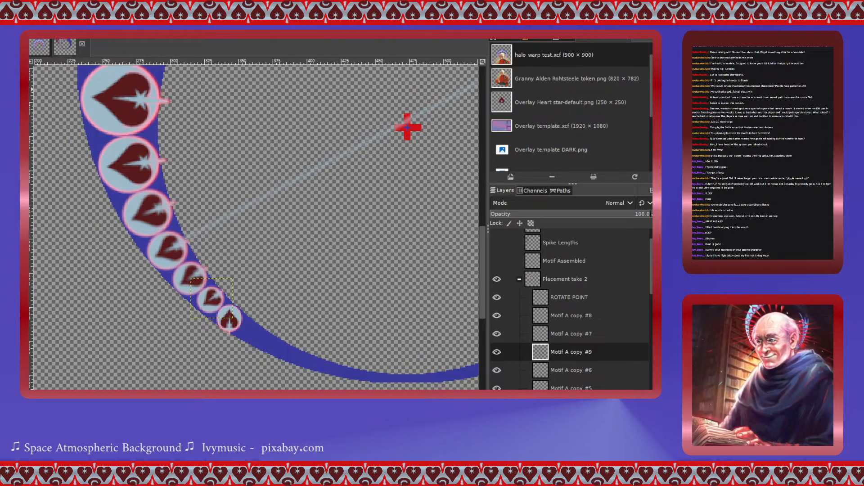
- Scale the Motif A copy #9 heart to 34 × 32 px and reposition it on the ring
key(shift+s)
click(191, 279)
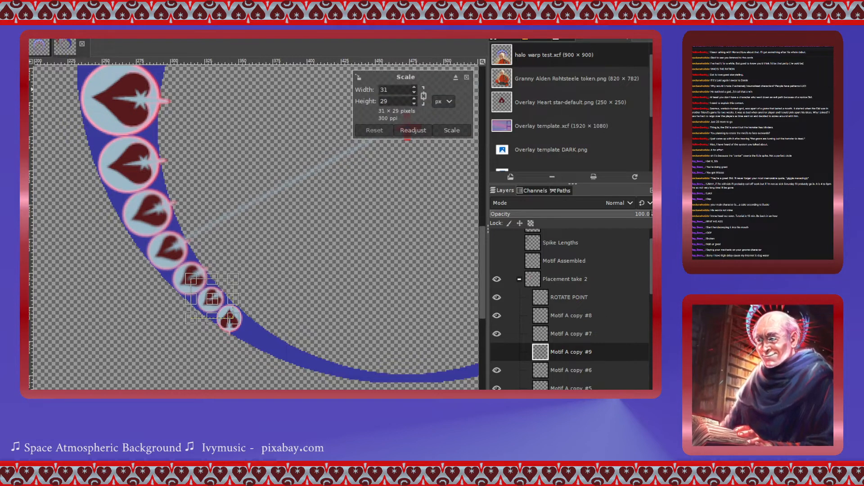
drag(189, 320, 192, 321)
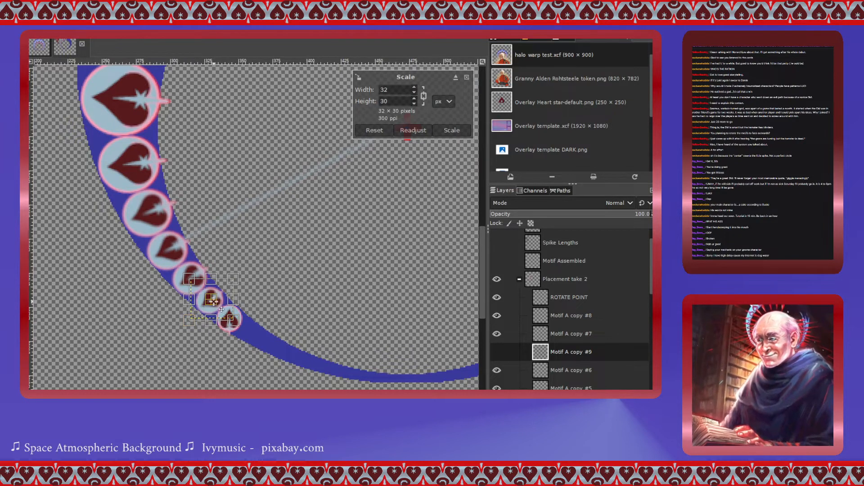
drag(209, 306, 211, 305)
drag(243, 332, 245, 334)
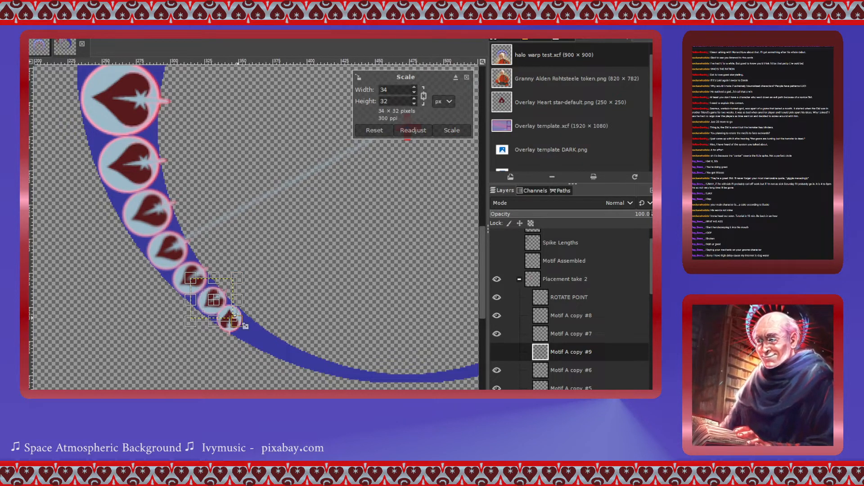
click(452, 130)
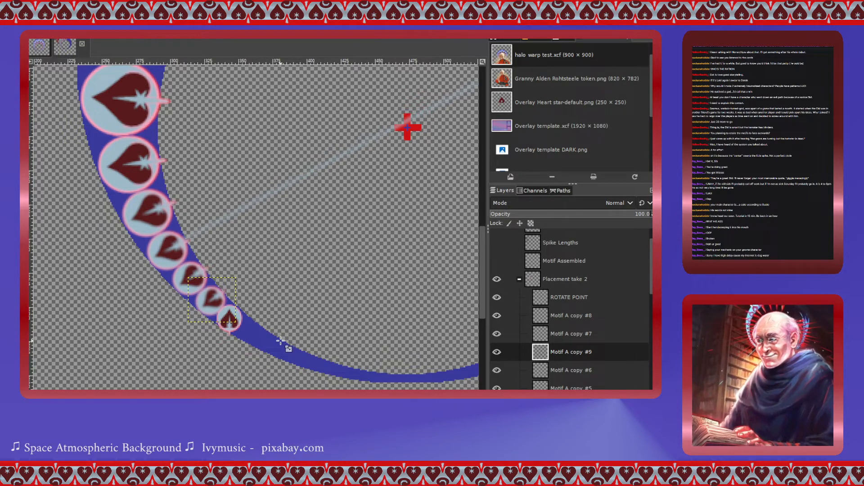
- Select the Motif A copy #6 heart and rotate it around its own centre to align with the guide
click(545, 335)
click(539, 371)
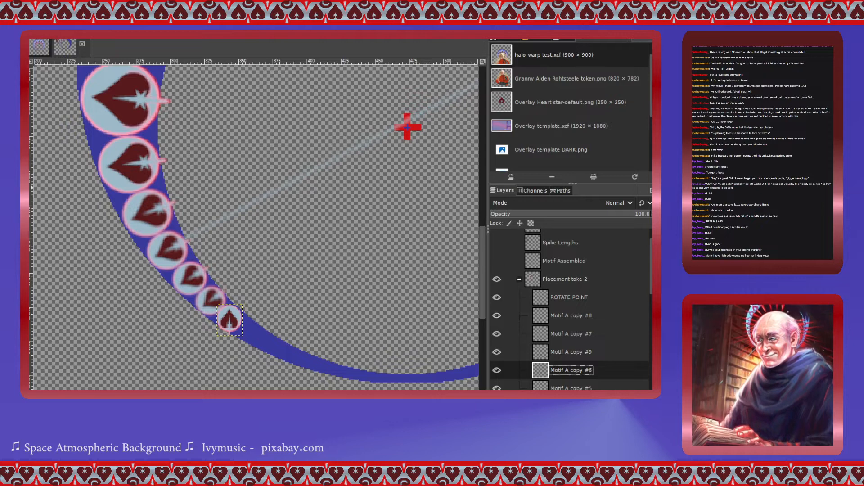
key(shift+r)
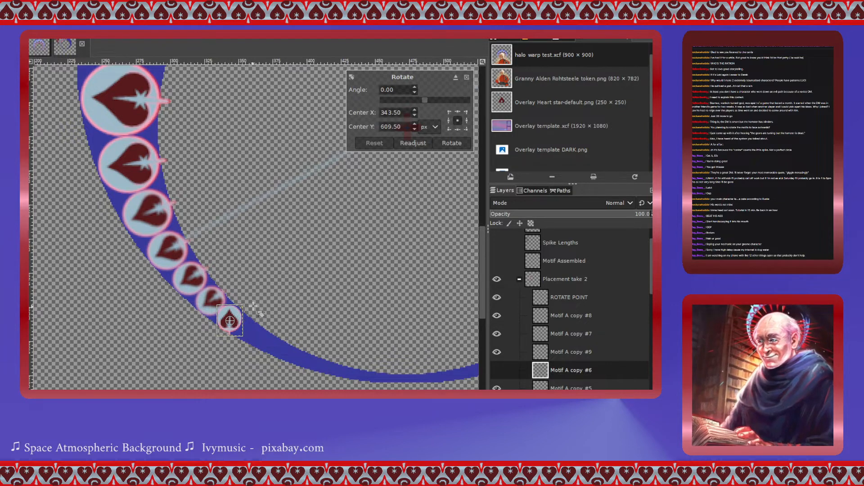
click(422, 101)
drag(413, 103, 405, 104)
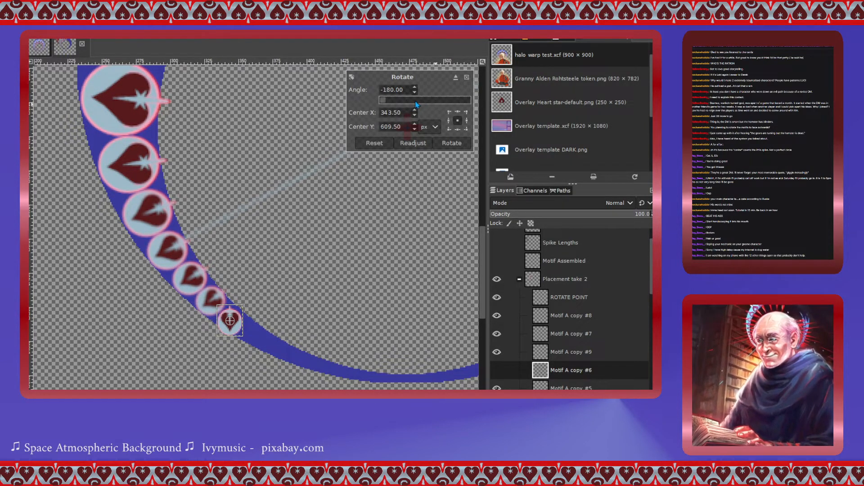
drag(386, 103, 394, 100)
click(451, 143)
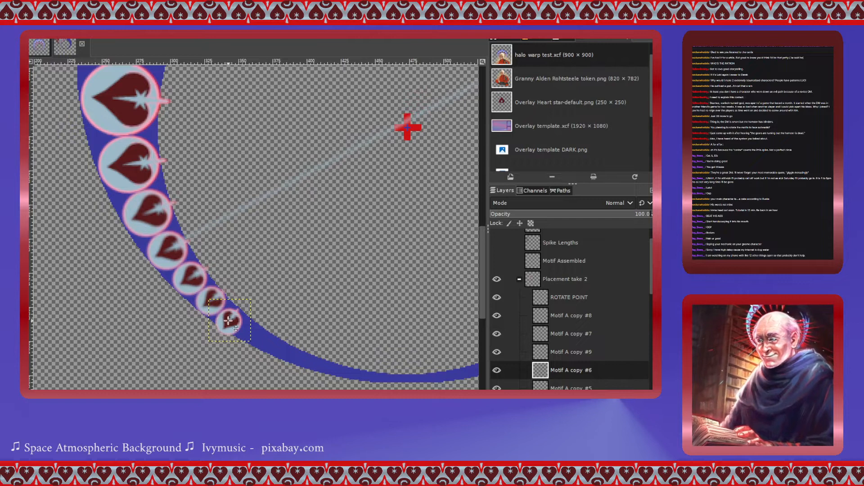
- Nudge the Motif A copy #6 heart onto the guide line at the end of the ring
drag(229, 320, 230, 317)
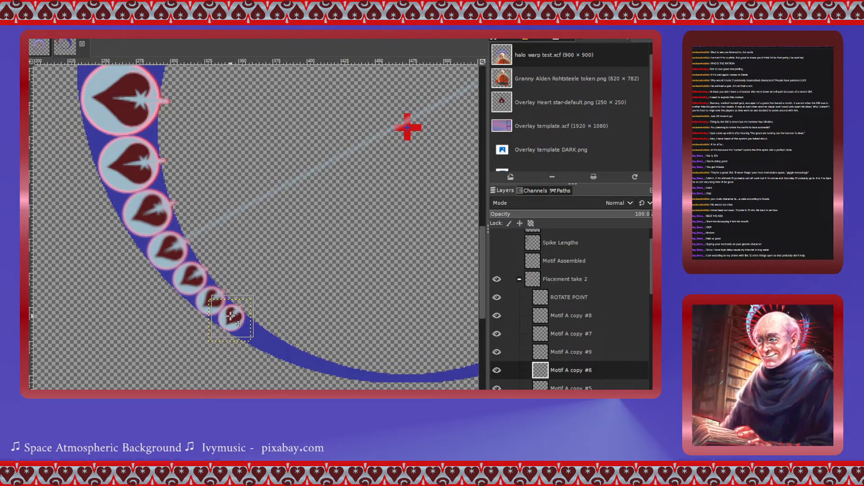
scroll(315, 285, up, 10)
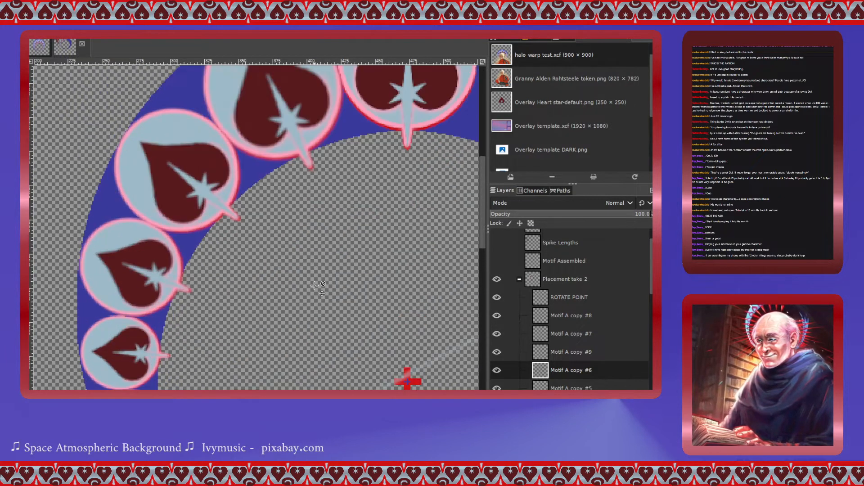
scroll(314, 284, down, 10)
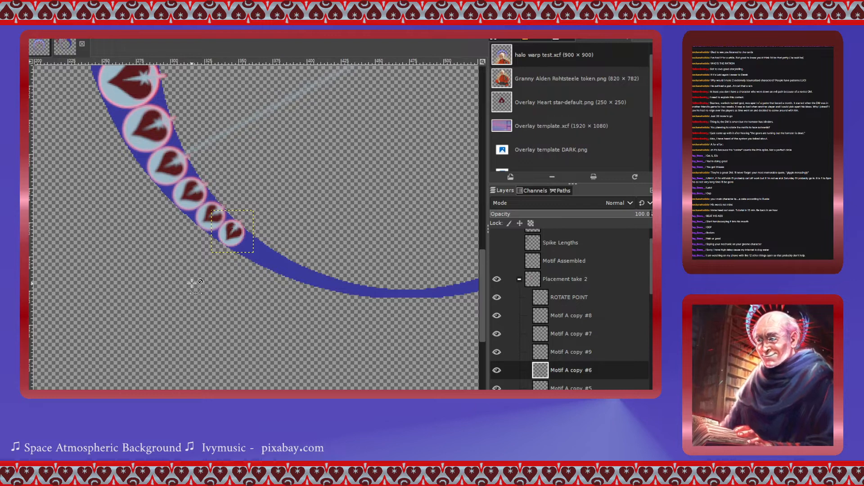
click(243, 237)
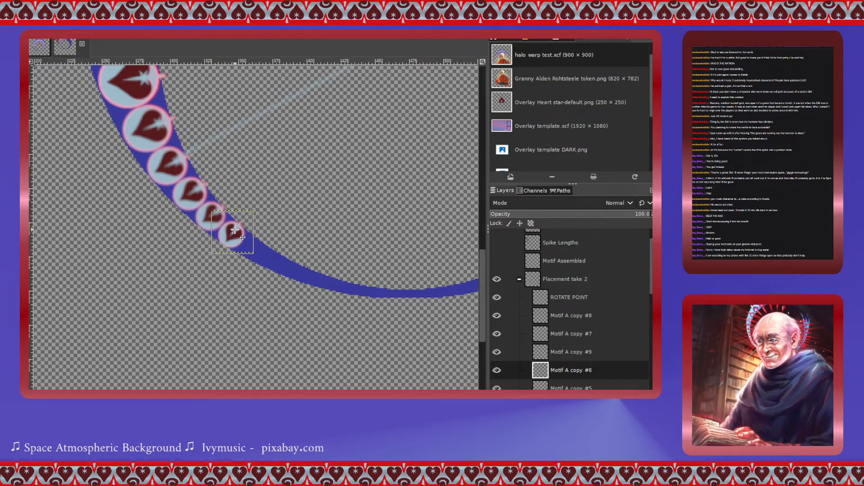
drag(243, 237, 241, 236)
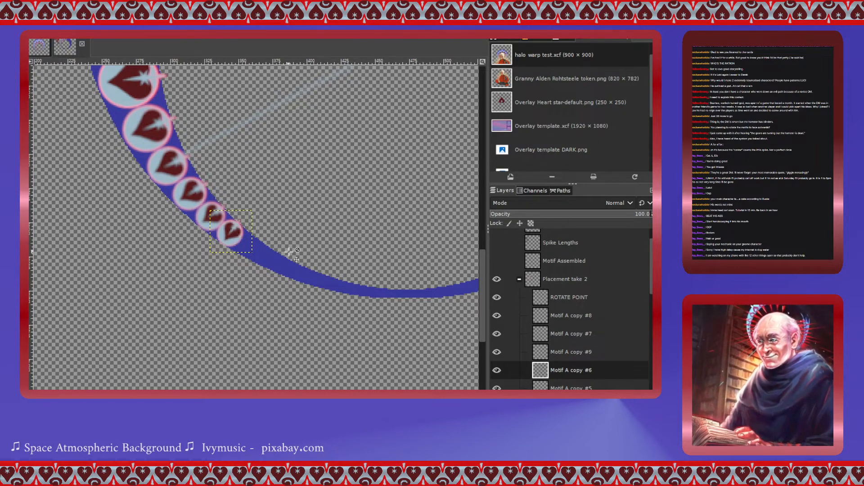
- Hide the ROTATE POINT guide layer
scroll(299, 290, up, 4)
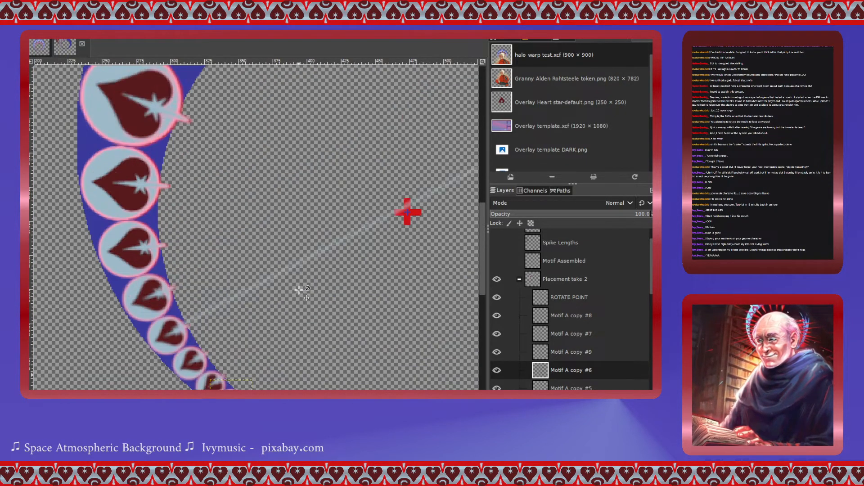
scroll(300, 290, down, 6)
scroll(300, 292, down, 2)
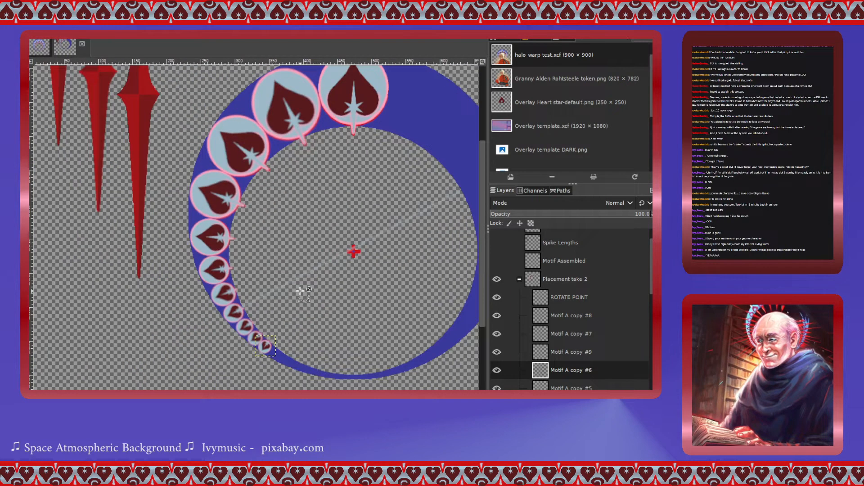
click(496, 297)
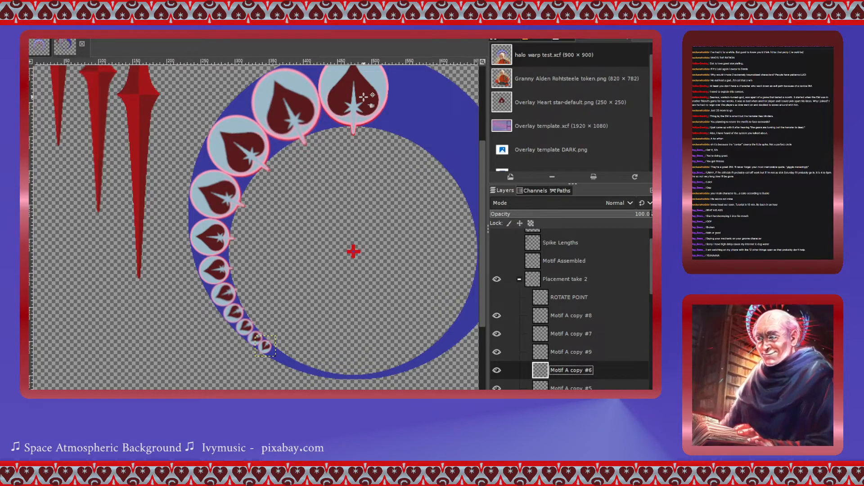
- Collapse the Placements group and hide the Spike Pieces and NEW base layers to preview the hearts alone
ctrl+scroll(268, 347, up, 3)
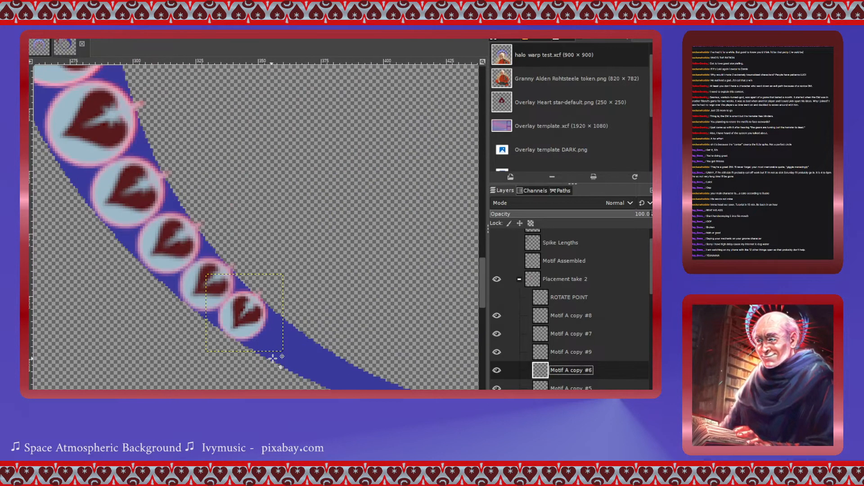
ctrl+scroll(254, 317, down, 5)
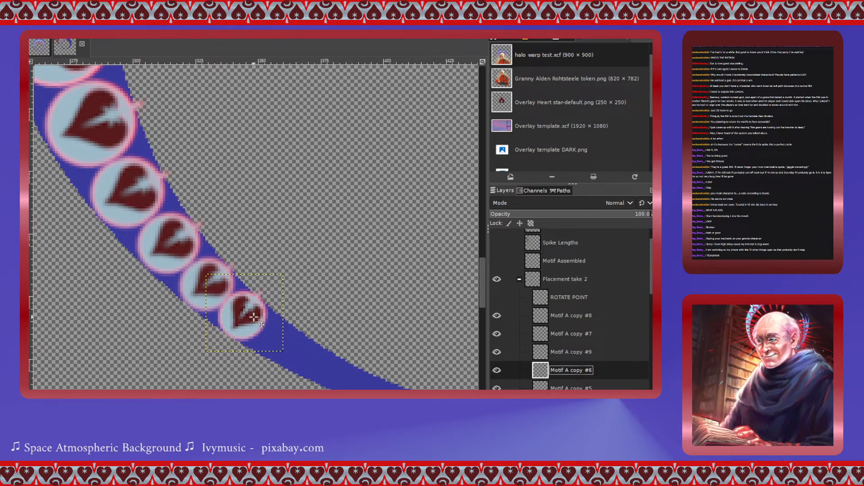
ctrl+scroll(252, 317, up, 1)
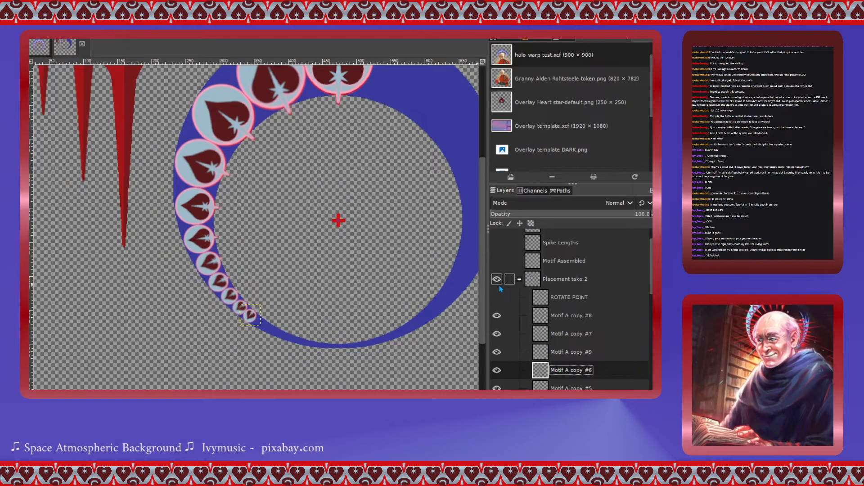
scroll(520, 268, up, 1)
click(496, 256)
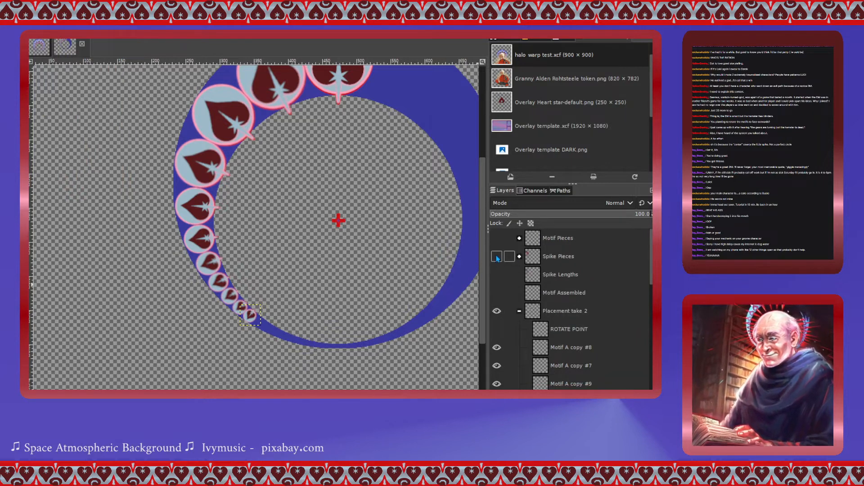
scroll(522, 291, down, 5)
scroll(522, 297, down, 6)
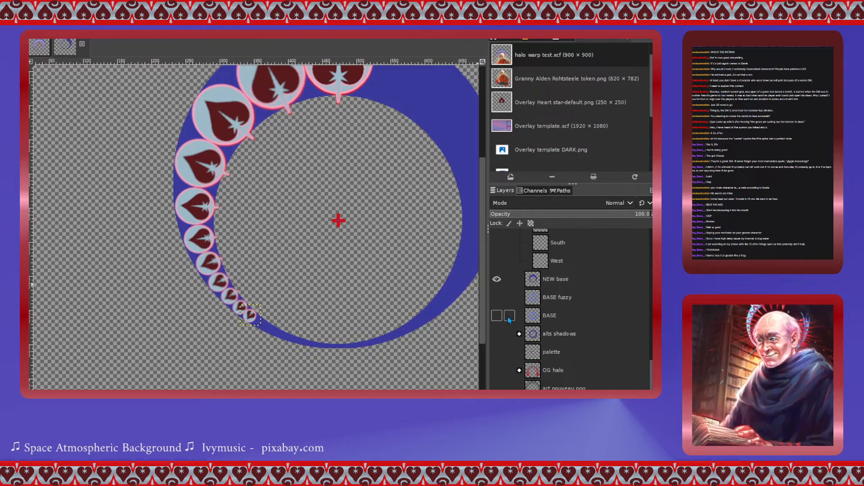
scroll(508, 319, up, 6)
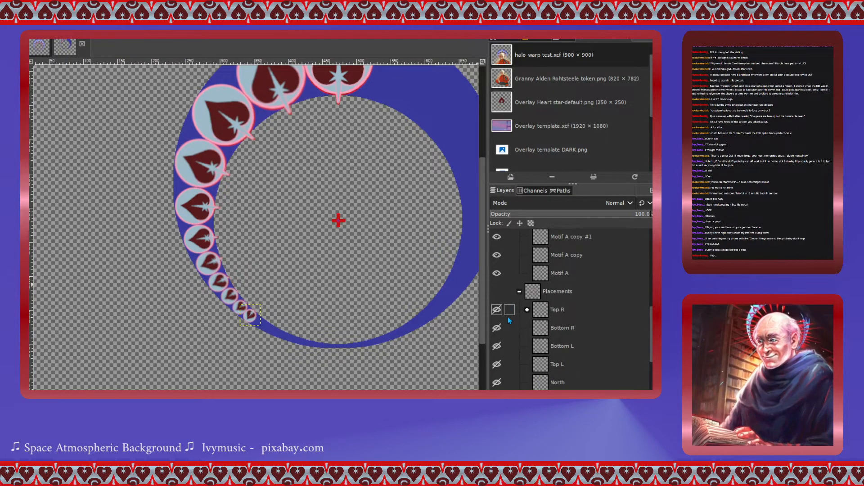
click(519, 292)
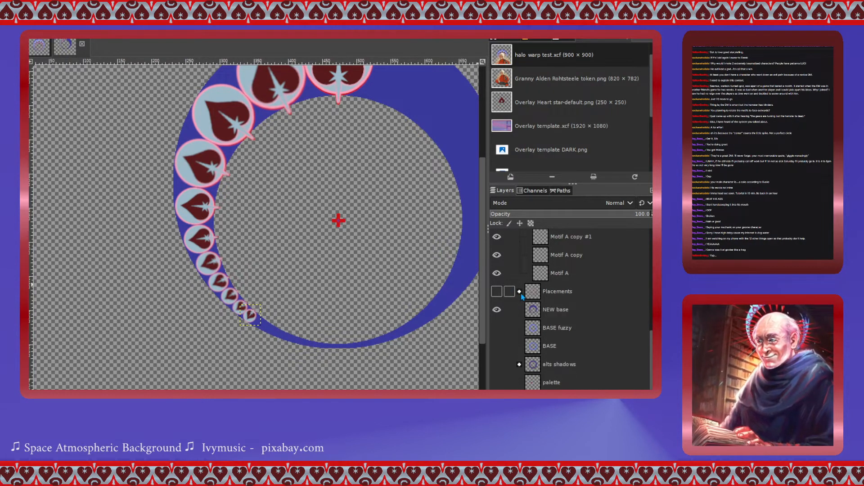
click(497, 310)
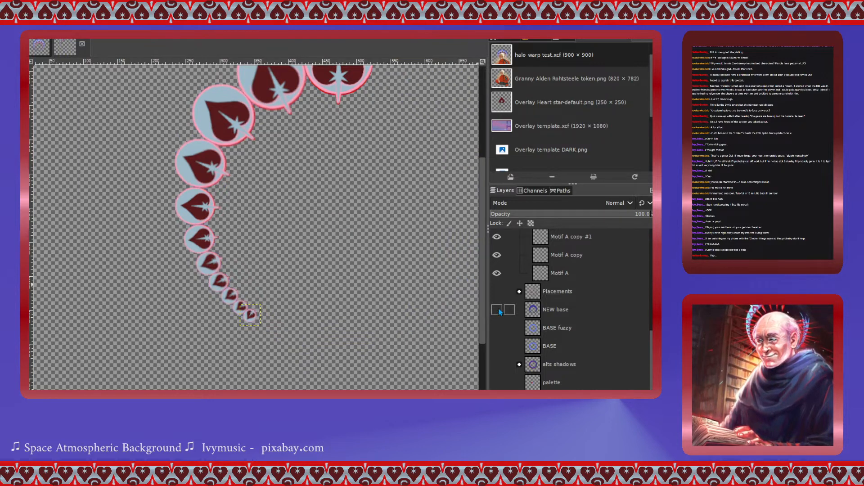
- Create a new layer named Visible from the visible hearts and move it to the top of the Placement take 2 group
scroll(516, 323, down, 2)
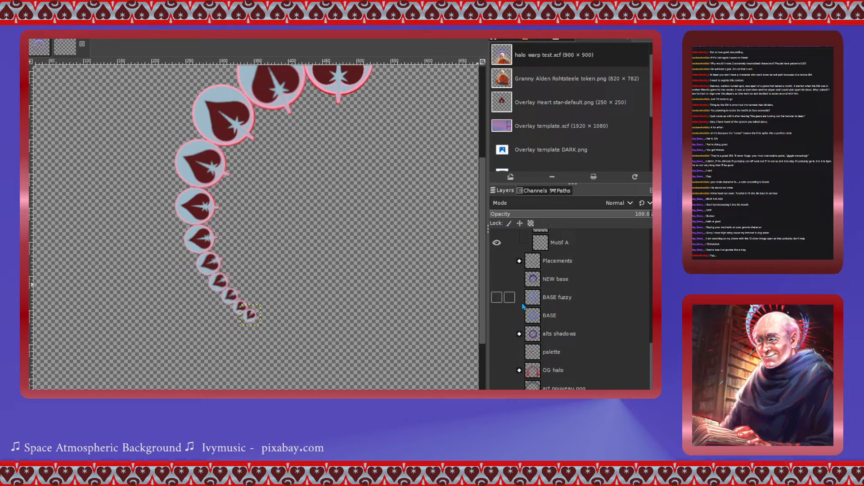
scroll(517, 337, up, 6)
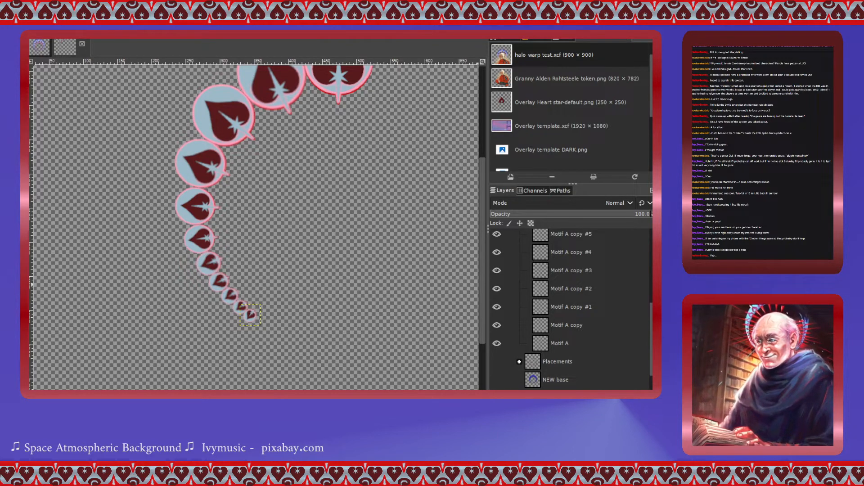
click(545, 288)
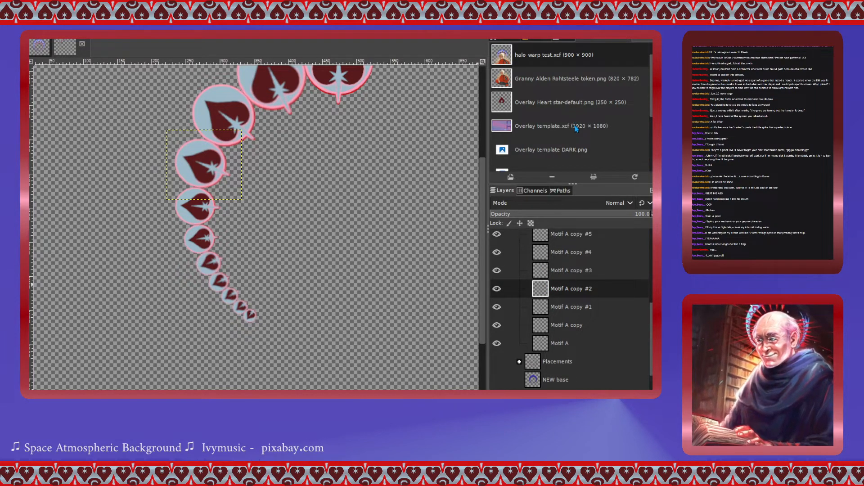
click(572, 84)
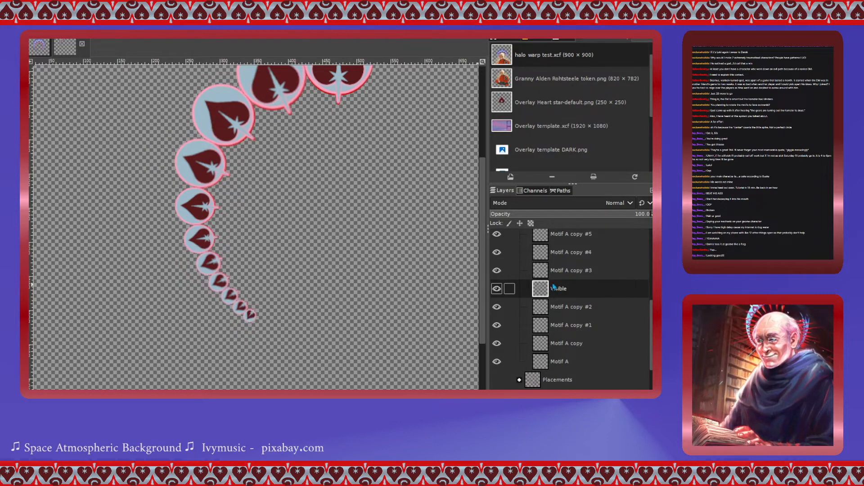
mouse_move(542, 295)
mouse_down()
mouse_move(560, 247)
mouse_move(557, 232)
mouse_move(547, 238)
mouse_move(543, 282)
mouse_up()
click(495, 286)
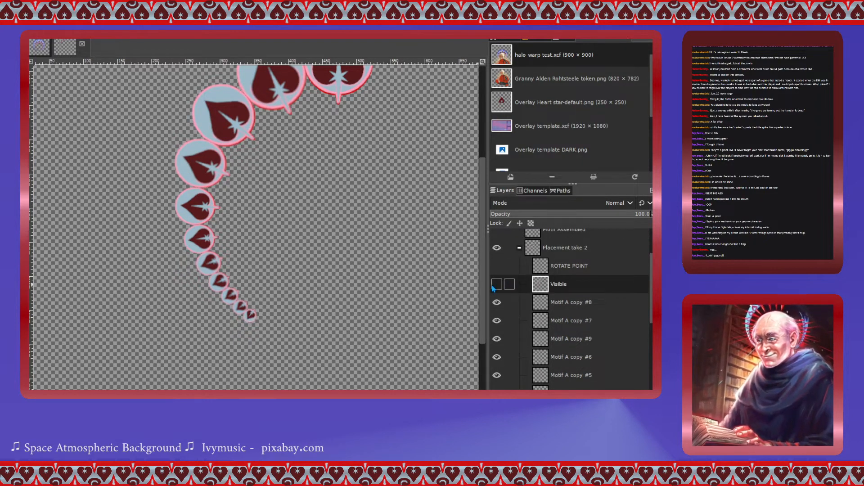
- Hide the Motif A copy #8 and Motif A copy #7 heart layers
click(497, 302)
click(497, 320)
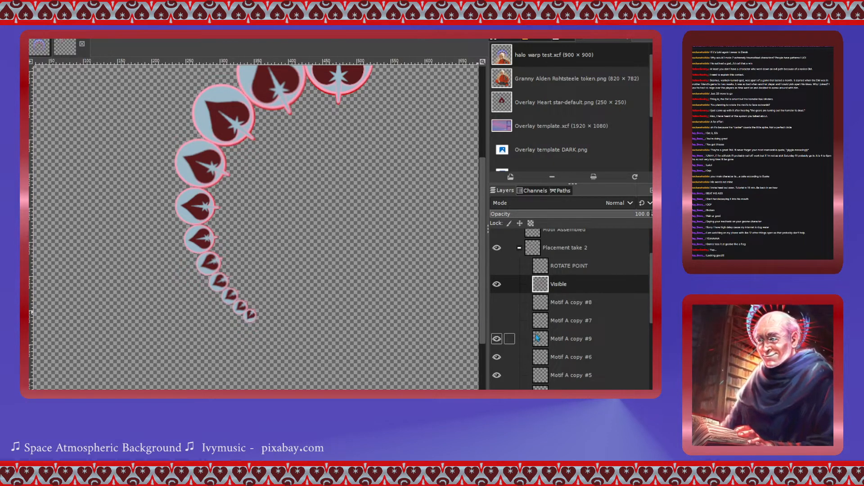
scroll(519, 265, up, 2)
scroll(519, 266, down, 3)
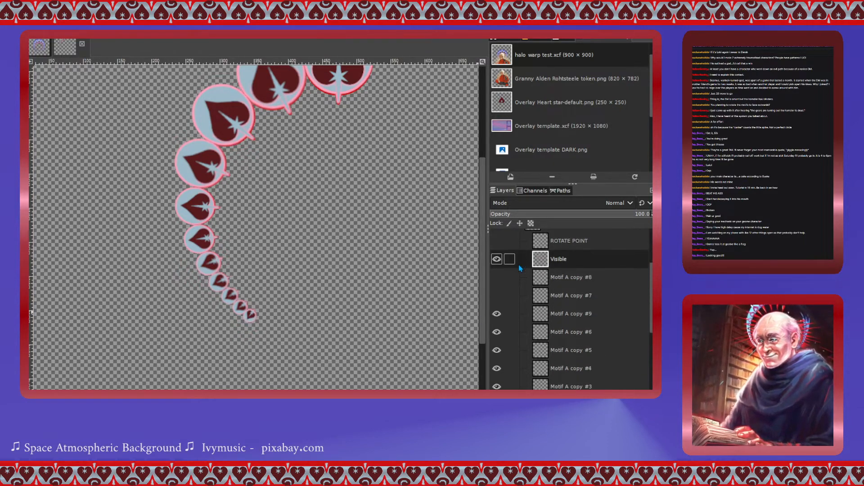
scroll(528, 257, up, 2)
- Show the NEW base ring layer beneath the hearts
click(520, 247)
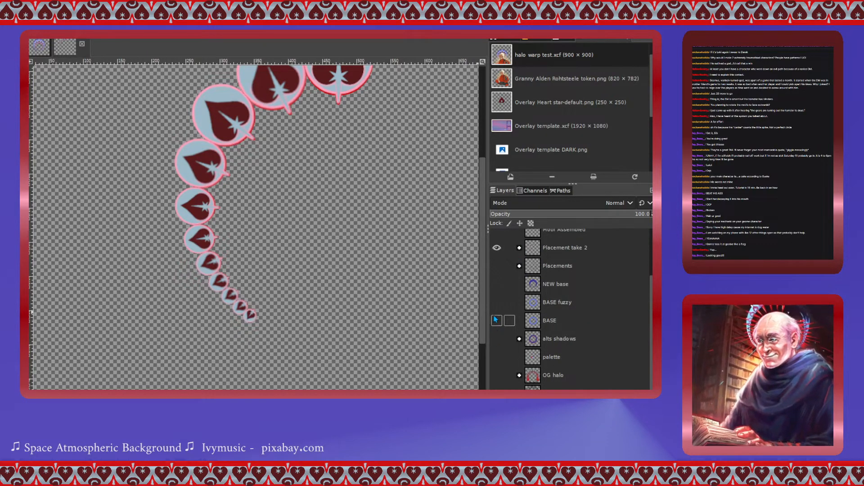
click(496, 283)
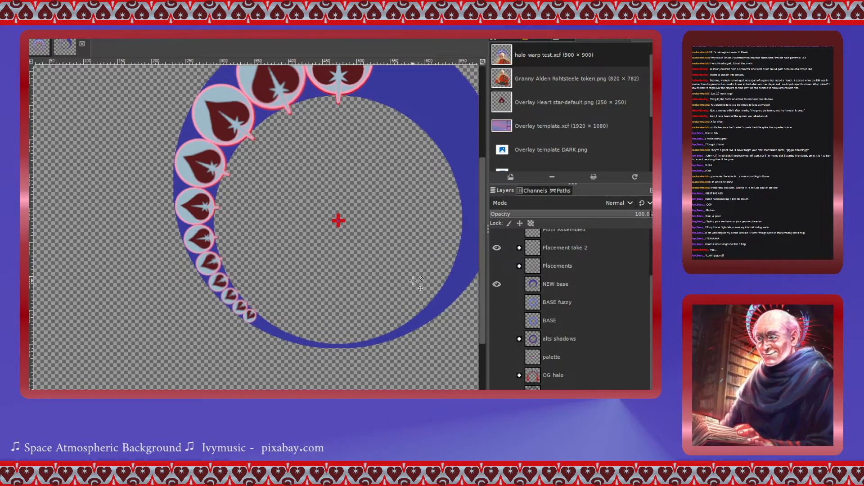
scroll(497, 287, up, 3)
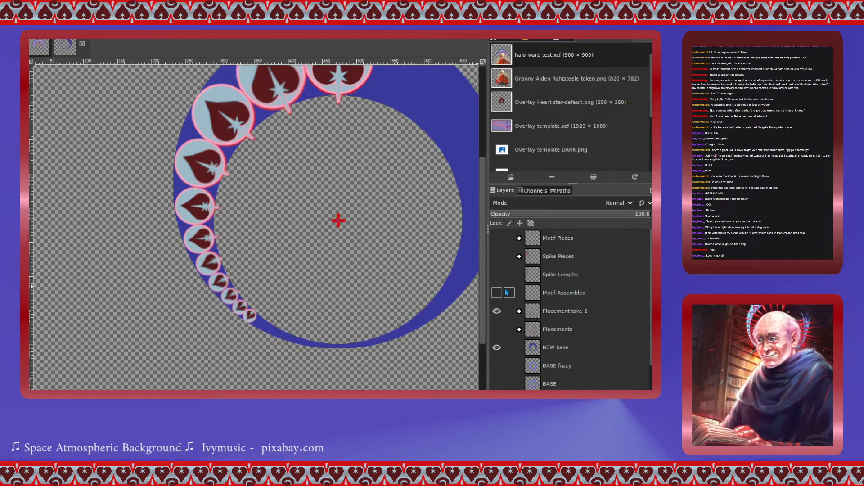
click(519, 311)
scroll(517, 312, down, 3)
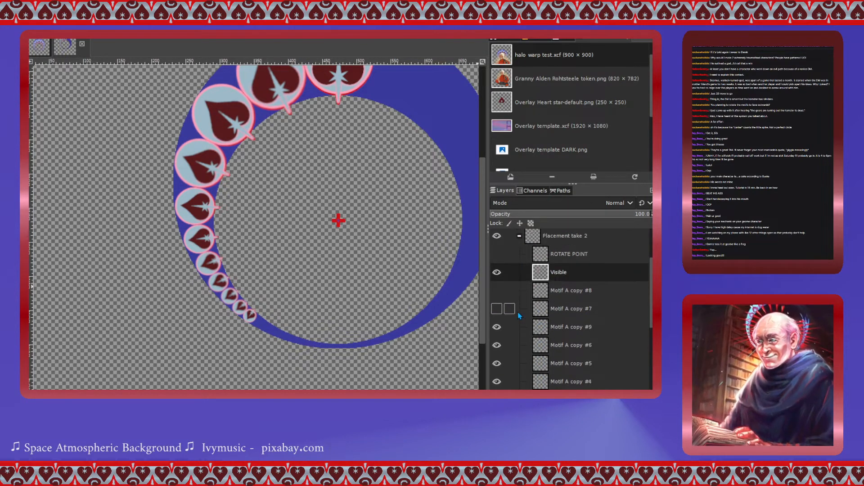
- Toggle the individual heart copy layers and the Visible layer on and off to compare them
click(497, 327)
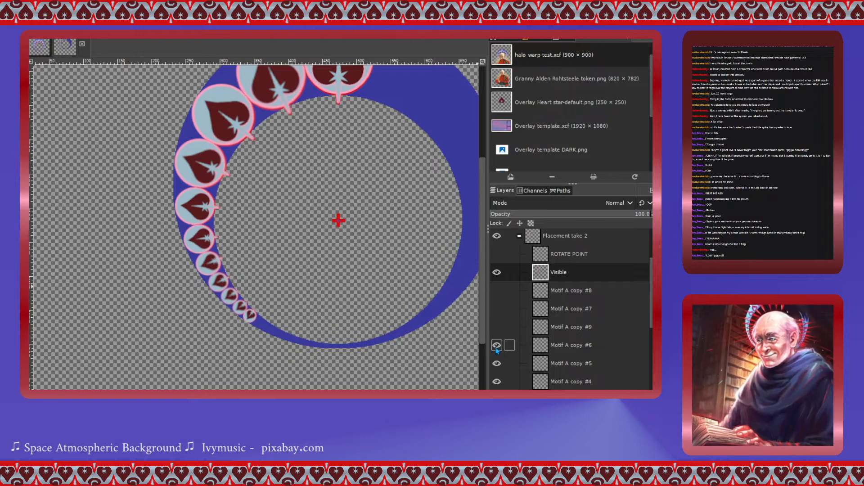
click(497, 381)
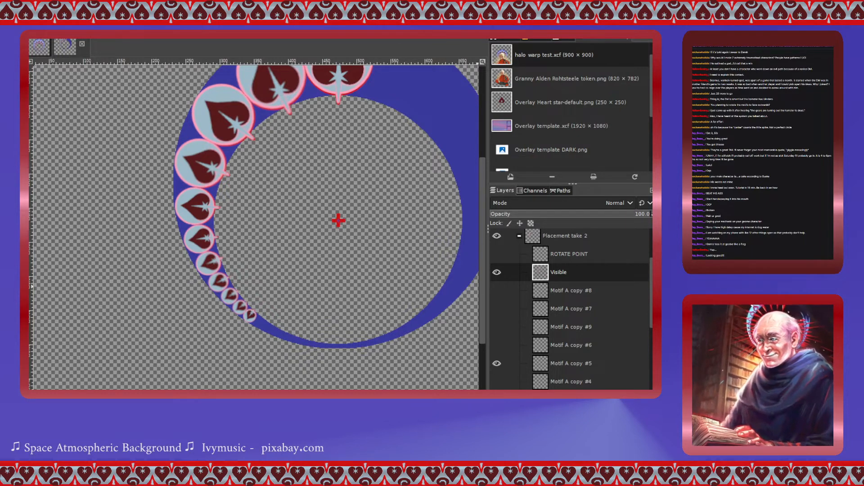
click(497, 272)
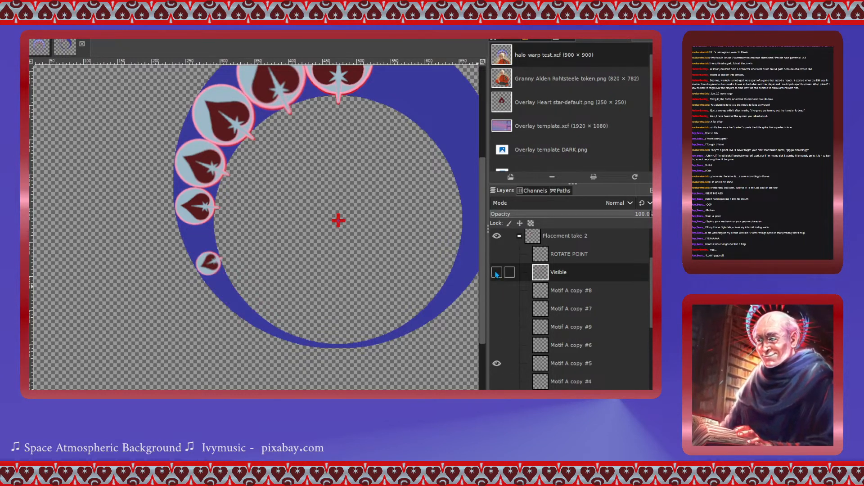
click(497, 272)
click(497, 381)
click(497, 346)
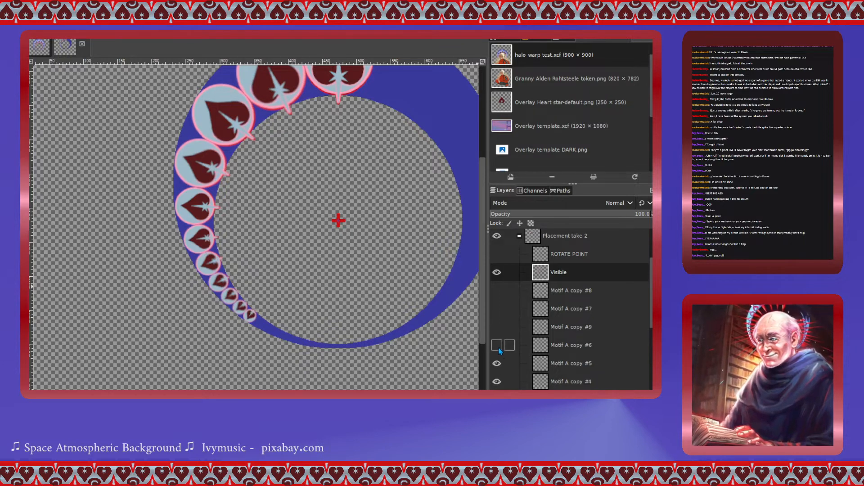
click(497, 309)
click(497, 290)
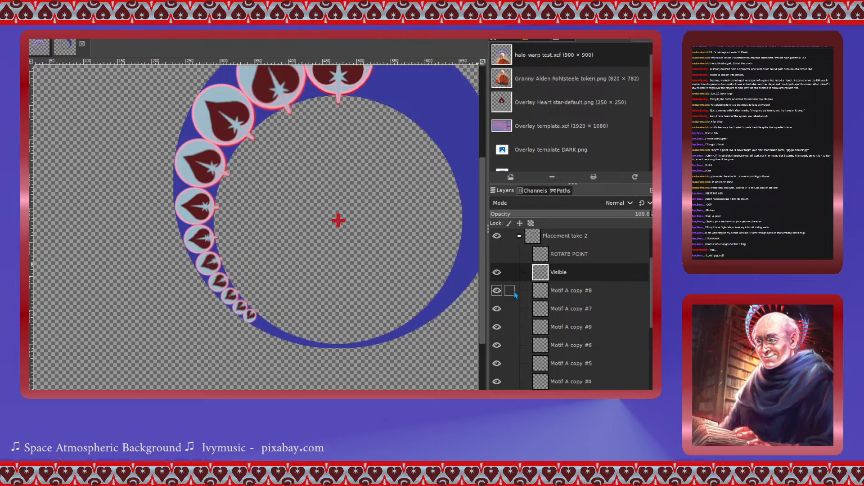
- Flip the Visible layer horizontally and shift it sideways to mirror the hearts onto the ring's right side
click(216, 159)
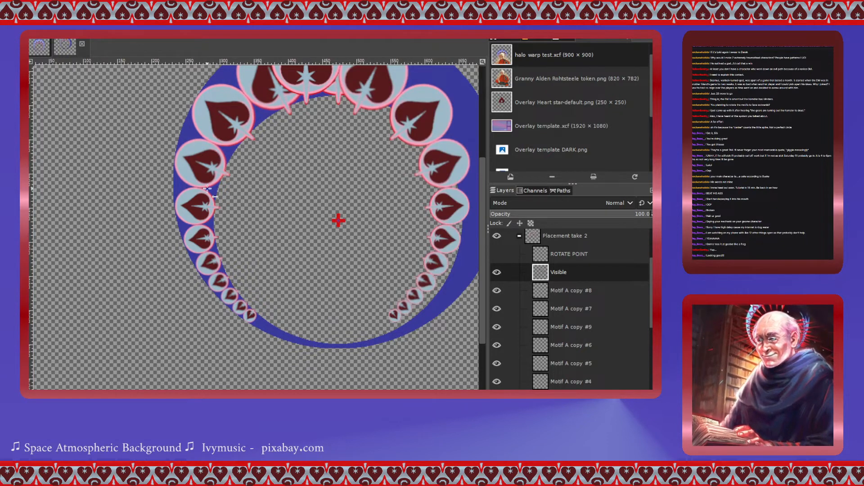
scroll(241, 226, up, 3)
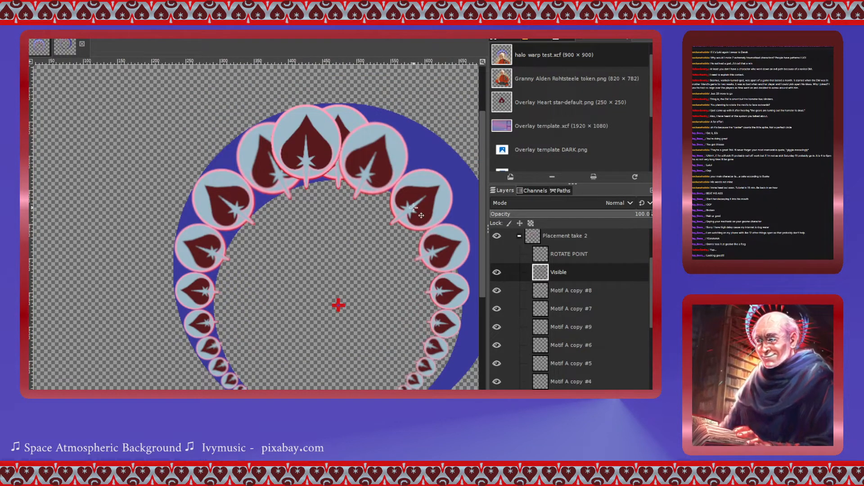
drag(373, 179, 406, 180)
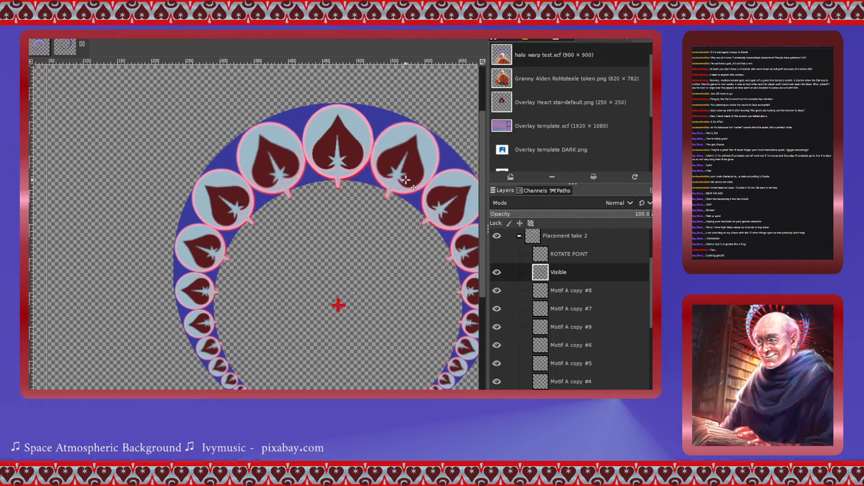
scroll(387, 234, down, 3)
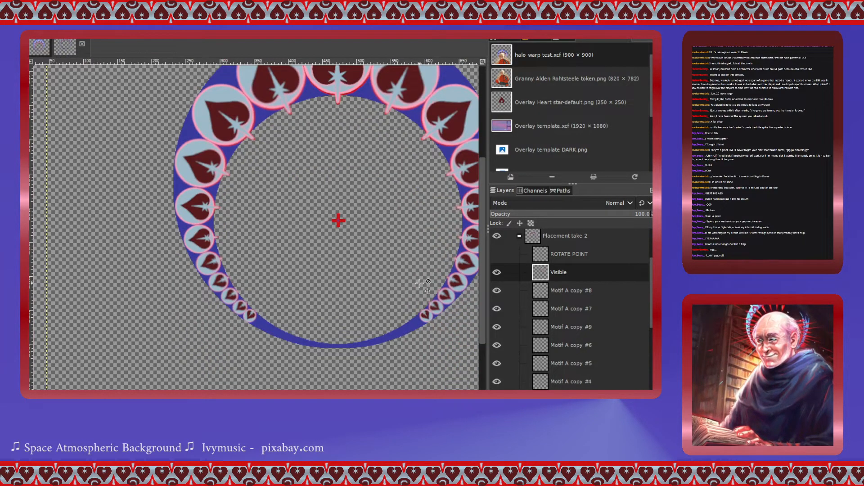
scroll(410, 150, up, 3)
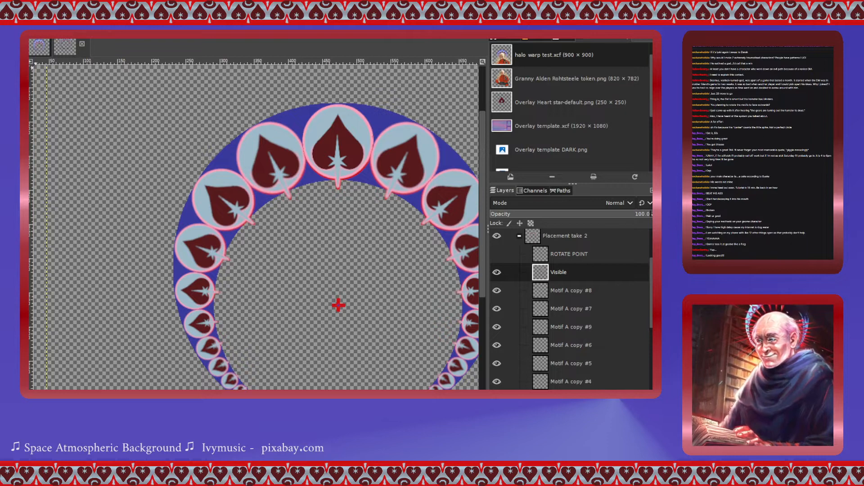
click(338, 305)
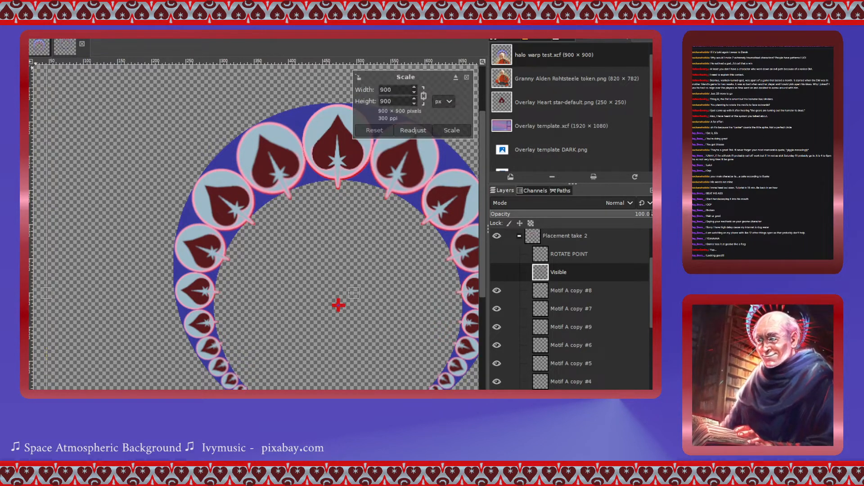
click(467, 130)
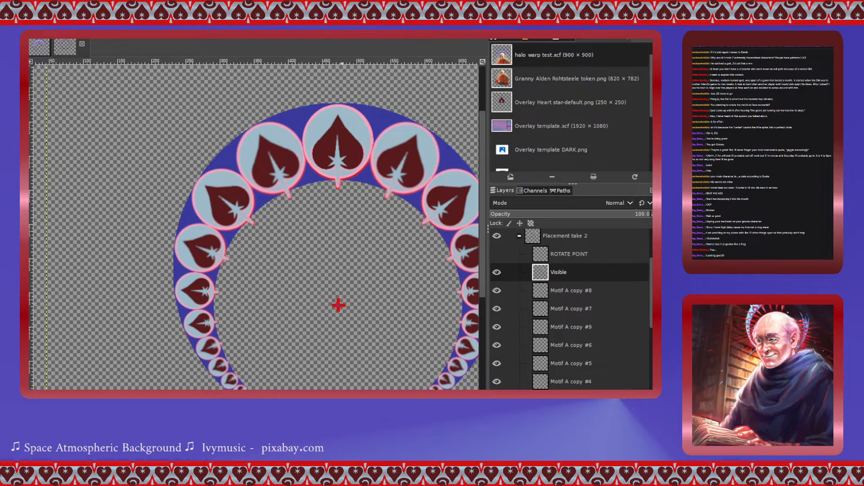
drag(342, 394, 363, 395)
drag(483, 255, 479, 274)
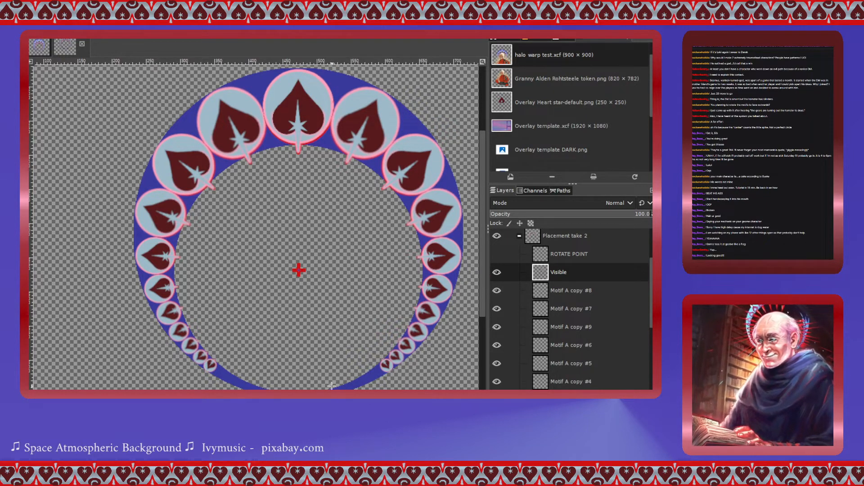
- Expand the alts shadows group and show it together with its Double shadow layer
click(519, 236)
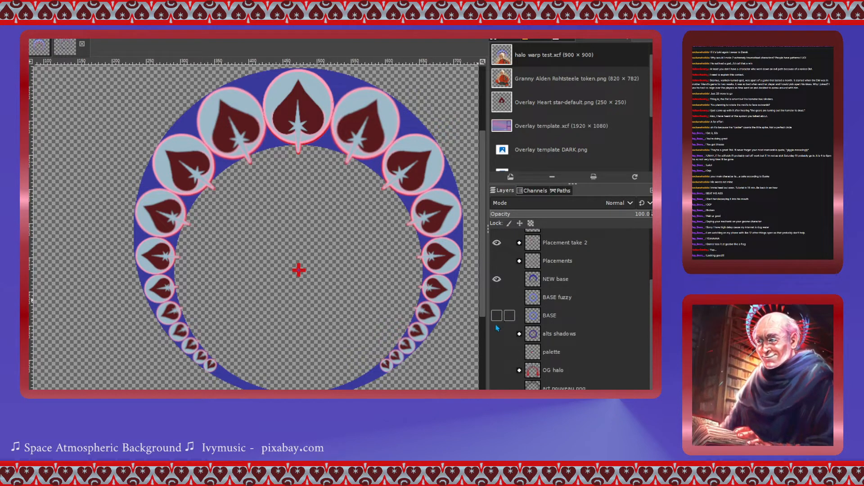
click(519, 334)
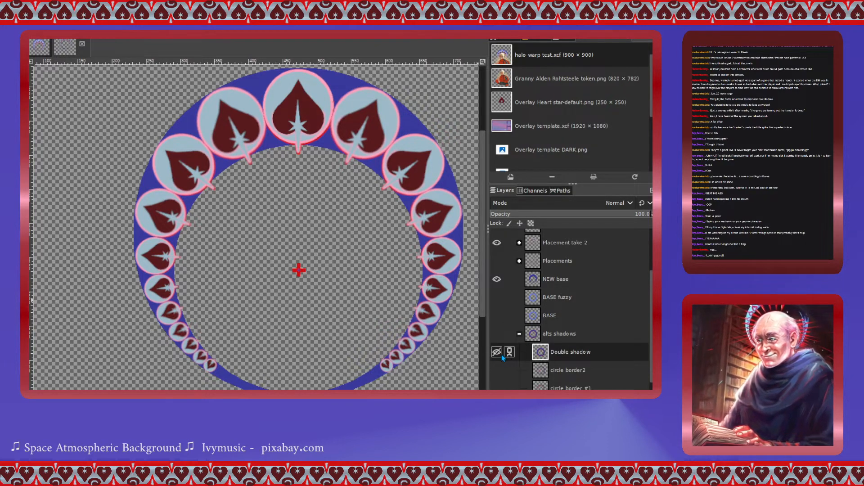
click(496, 352)
click(497, 333)
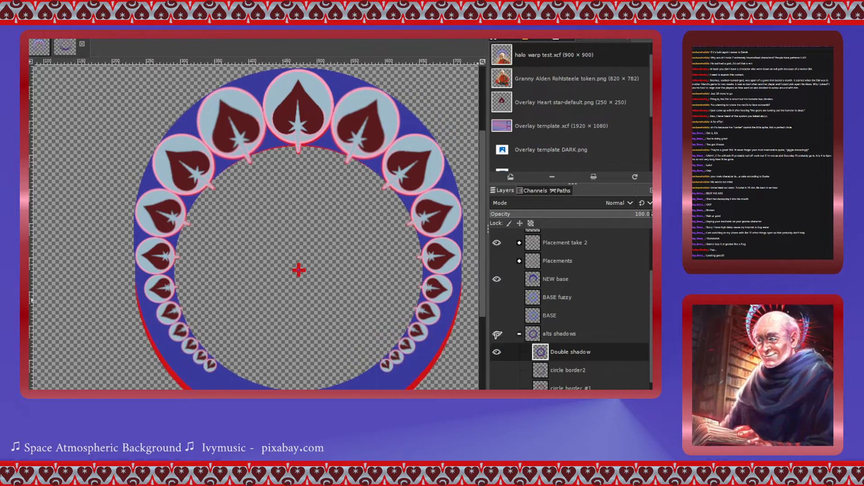
scroll(411, 309, down, 3)
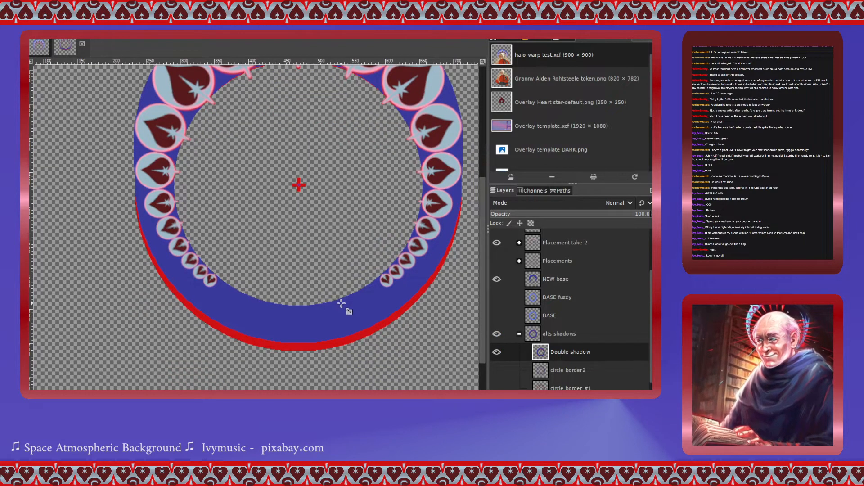
- Show the BASE layer and hide the Placement take 2 hearts and the NEW base layer
click(496, 315)
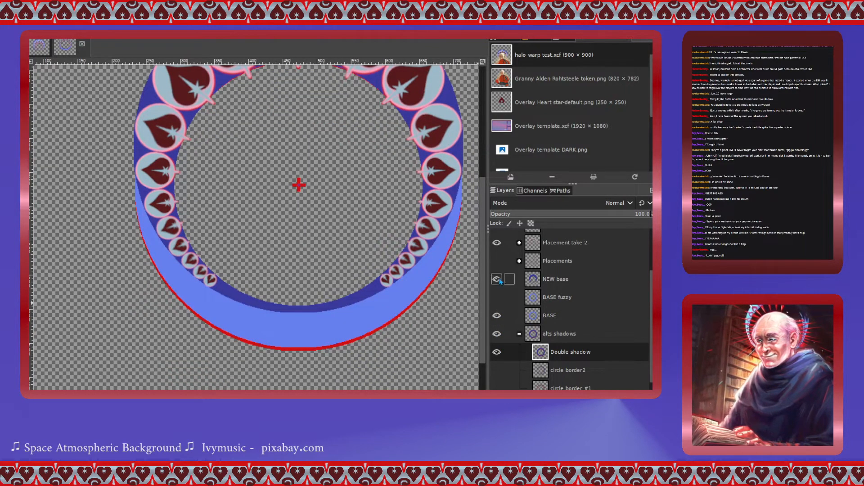
scroll(496, 297, up, 3)
click(498, 294)
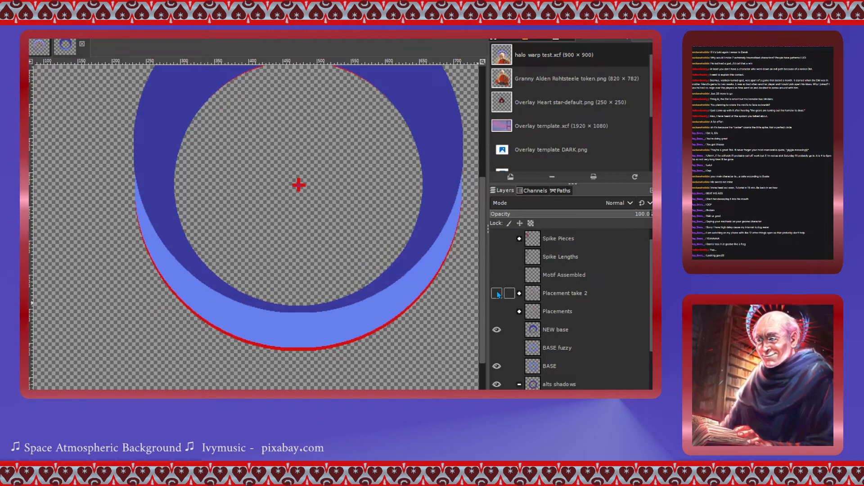
click(497, 330)
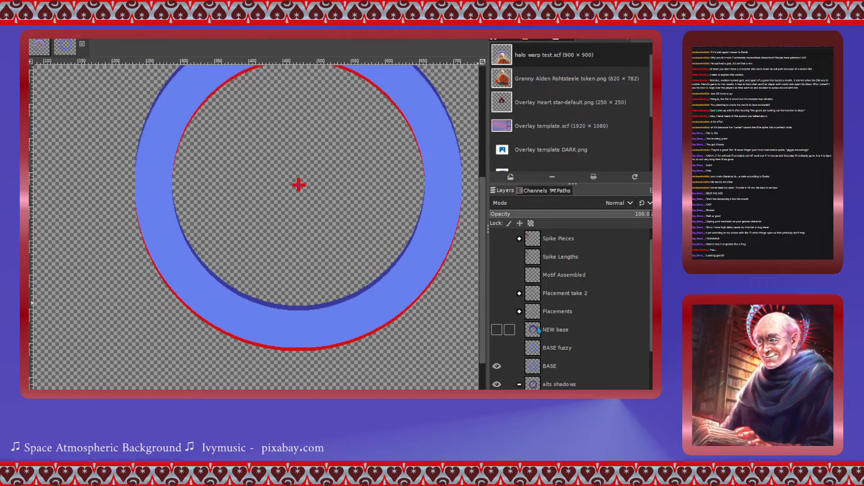
- Move the NEW base layer above the Placements group, directly below Placement take 2
drag(538, 330, 535, 292)
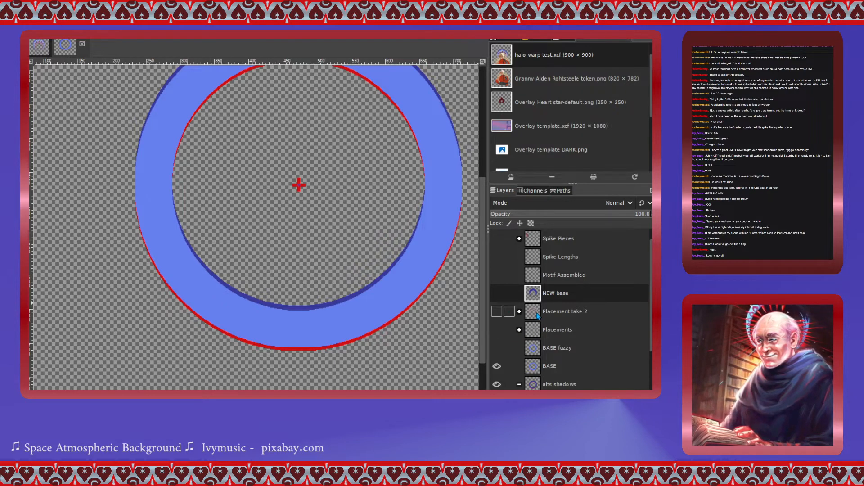
drag(537, 315, 538, 290)
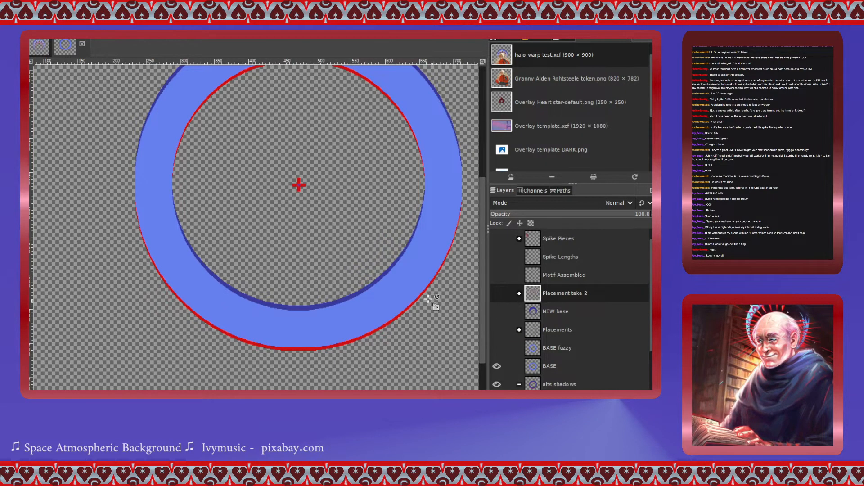
scroll(354, 348, up, 4)
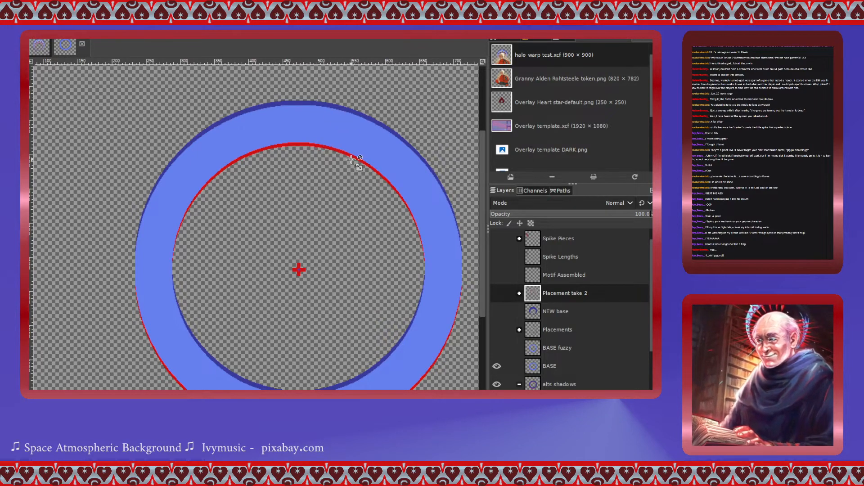
scroll(511, 332, down, 3)
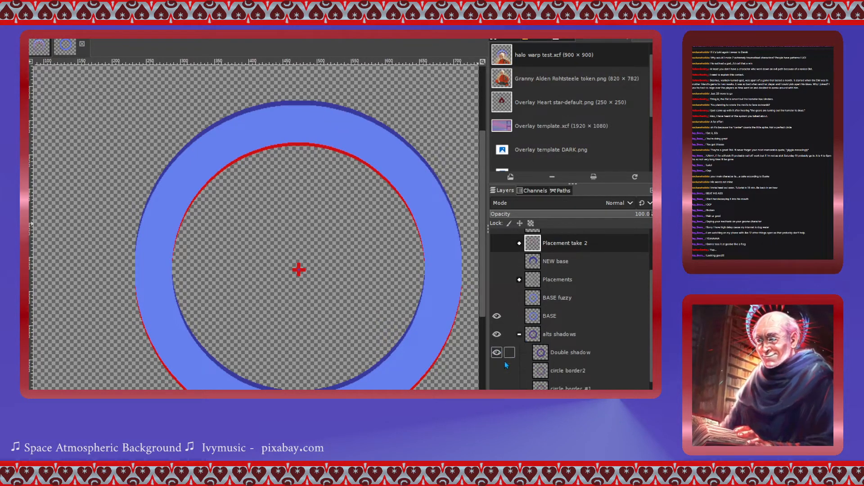
- Toggle the circle border2 and circle border #1 layers on and off to compare them against the ring
click(496, 370)
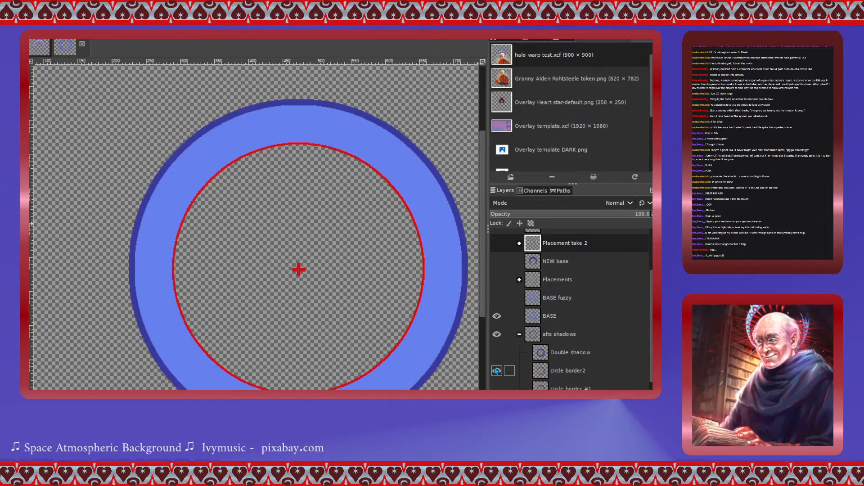
click(497, 370)
click(496, 387)
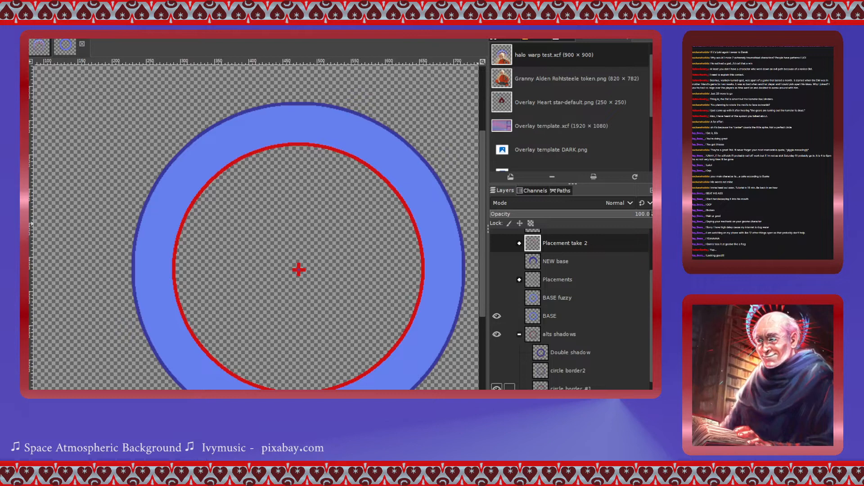
click(497, 388)
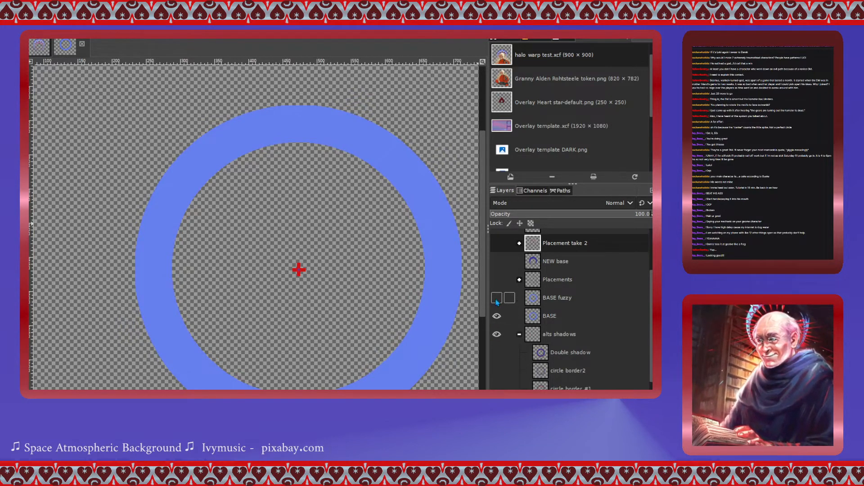
- Show the NEW base layer and hide the BASE layer and the alts shadows group
click(496, 261)
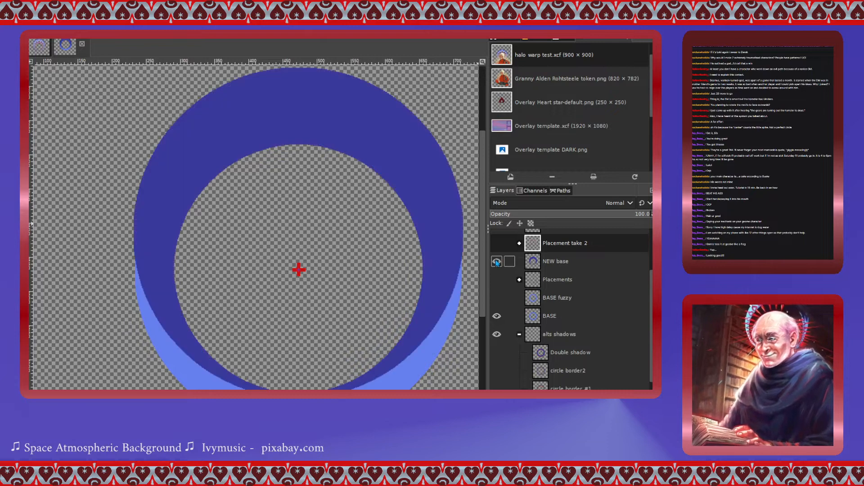
click(497, 317)
click(498, 335)
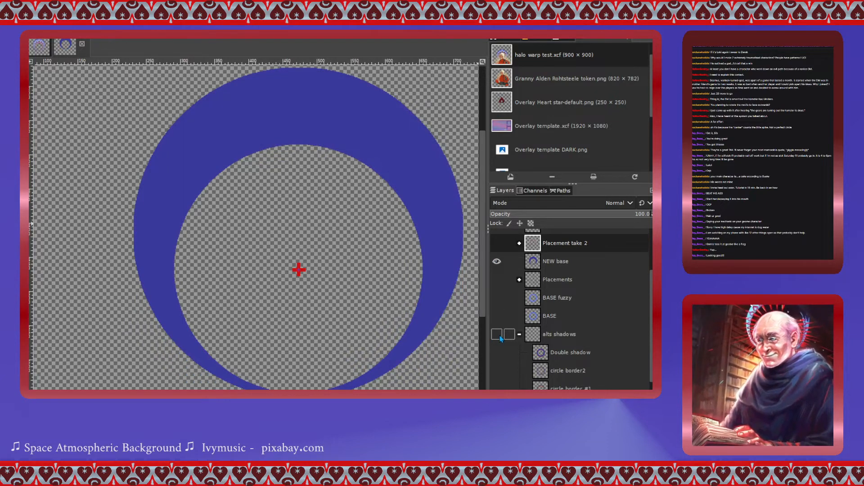
- Move the nested Layer Group out of the Placements group so it sits directly above Placements
click(536, 276)
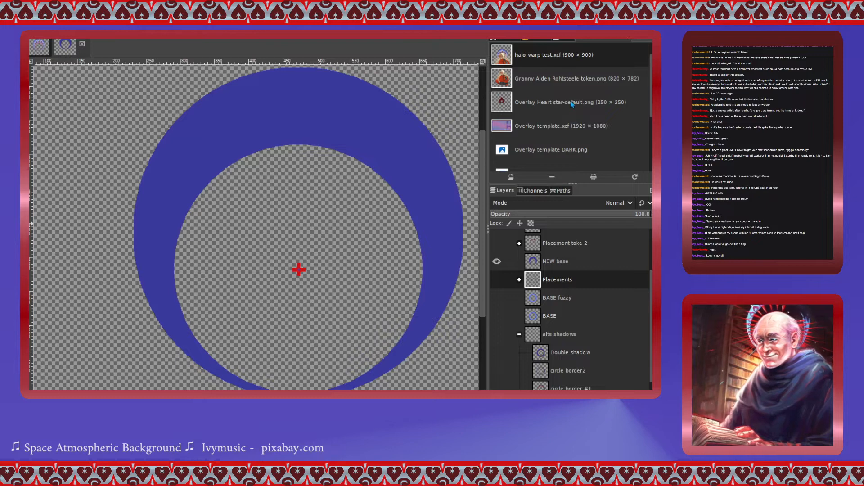
click(520, 279)
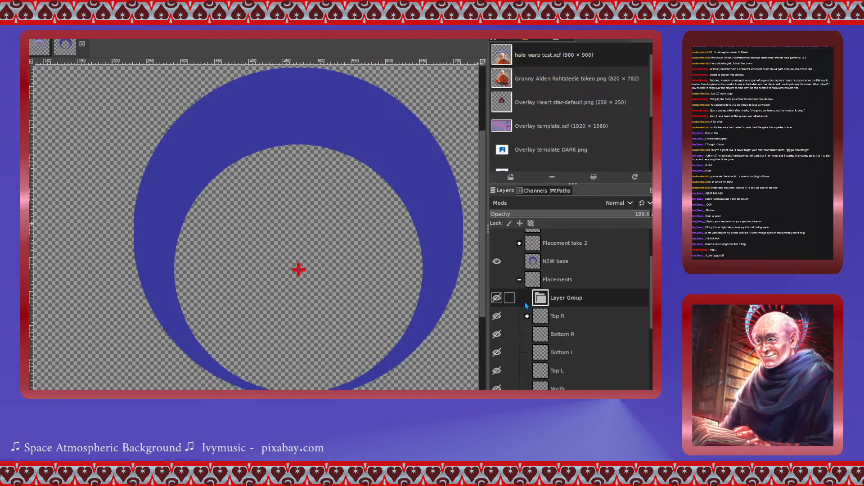
drag(539, 299, 538, 281)
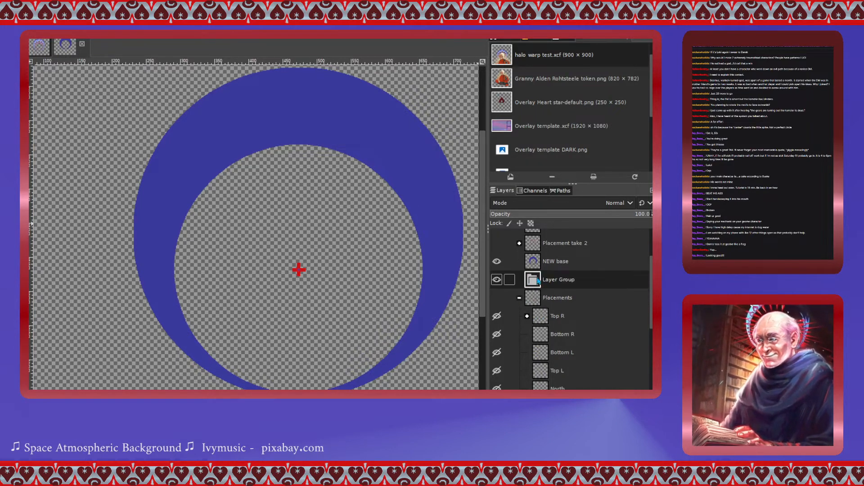
click(519, 298)
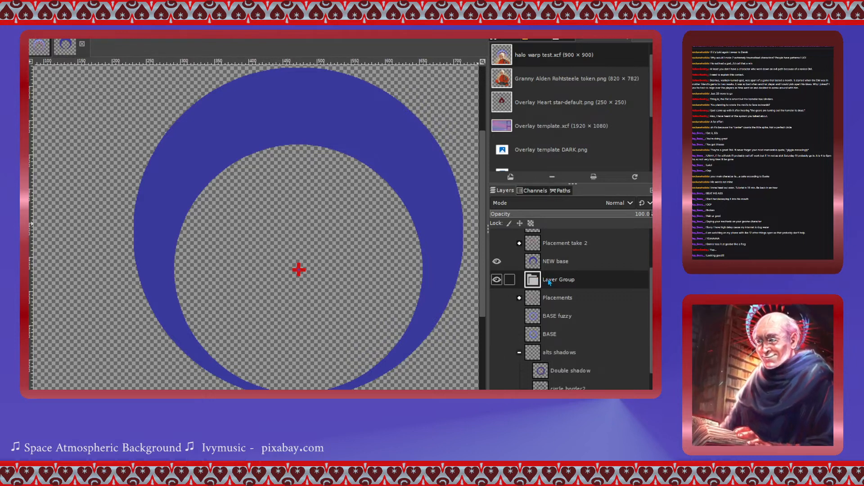
- Rename the moved Layer Group to "Shadows 2"
double_click(549, 280)
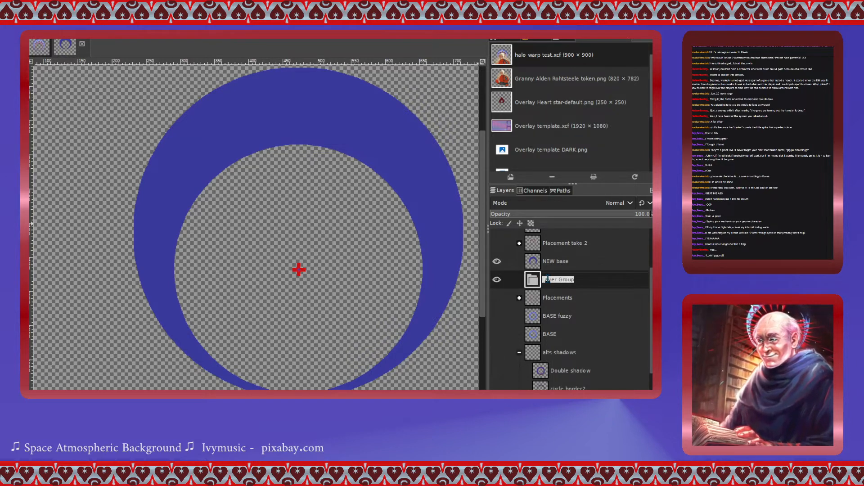
text(sHADOWS 2)
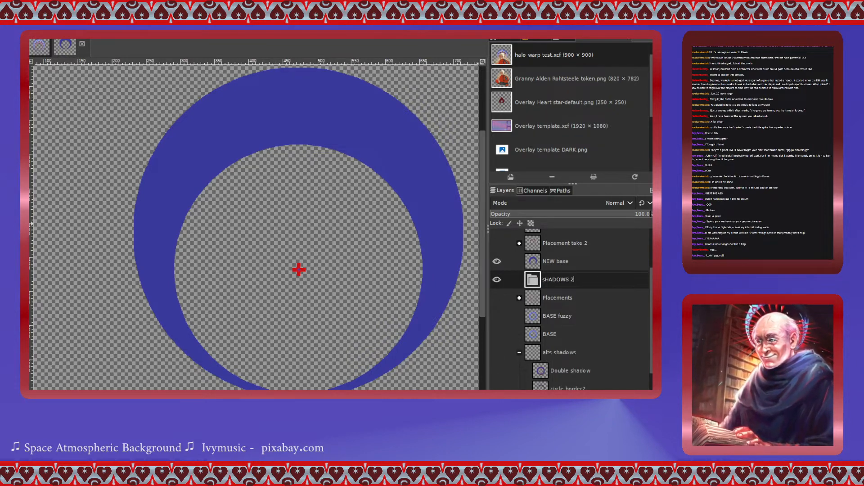
key(Return)
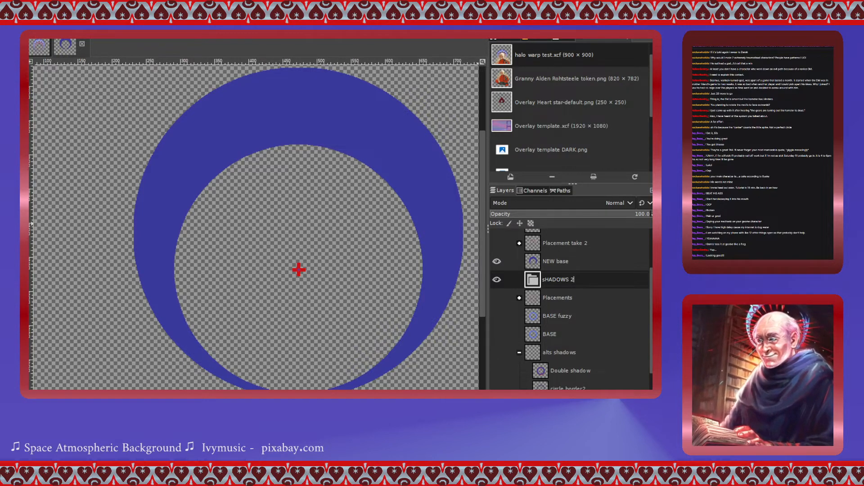
key(ctrl+a)
text(Shado)
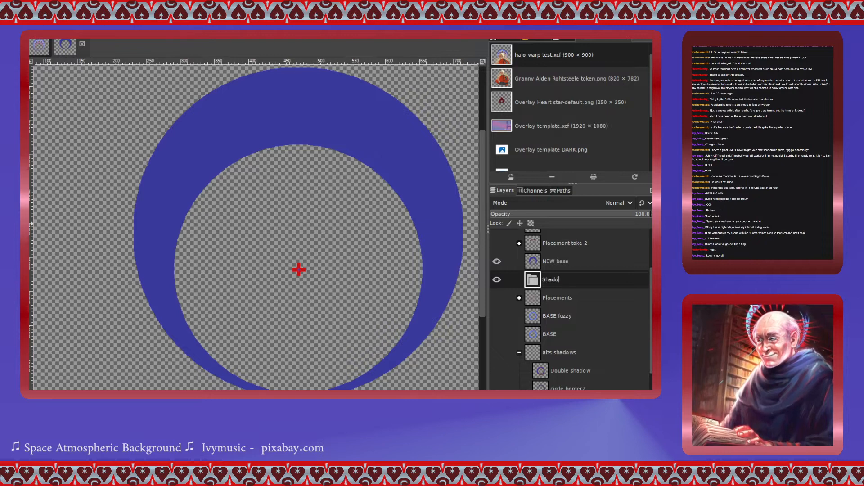
text(ws 2)
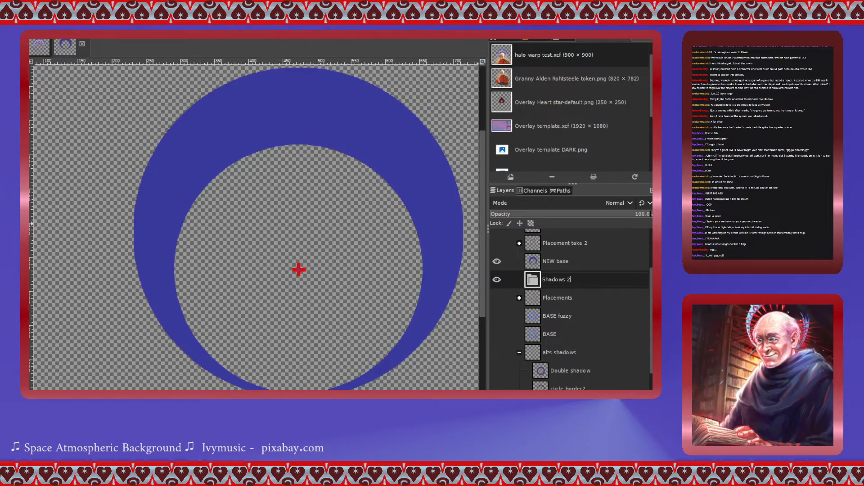
key(Return)
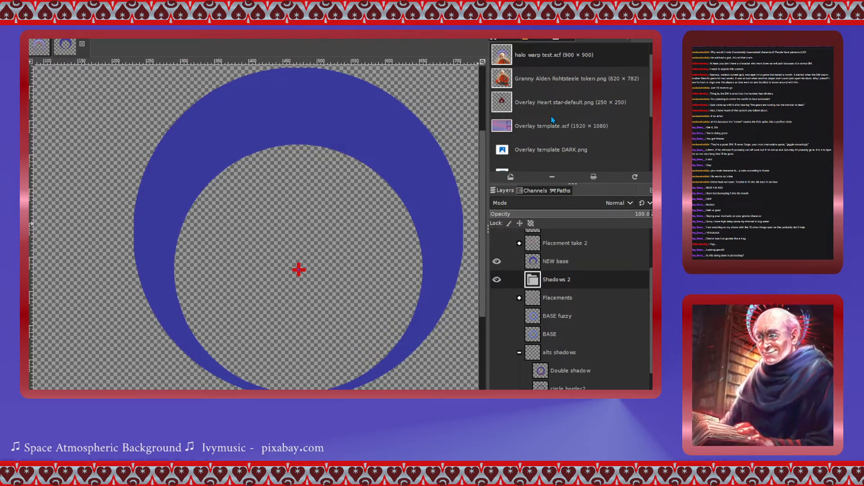
- Expand the Shadows 2 group to show its shad 3d layer
click(646, 238)
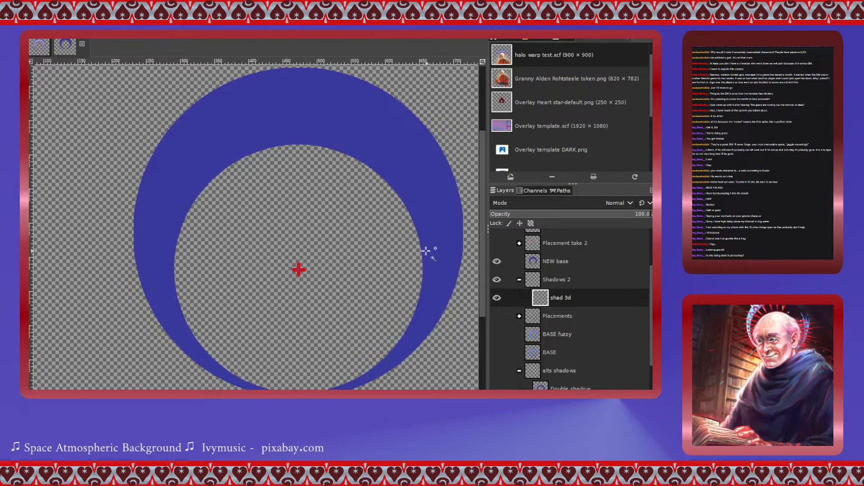
scroll(408, 248, up, 5)
scroll(405, 247, down, 4)
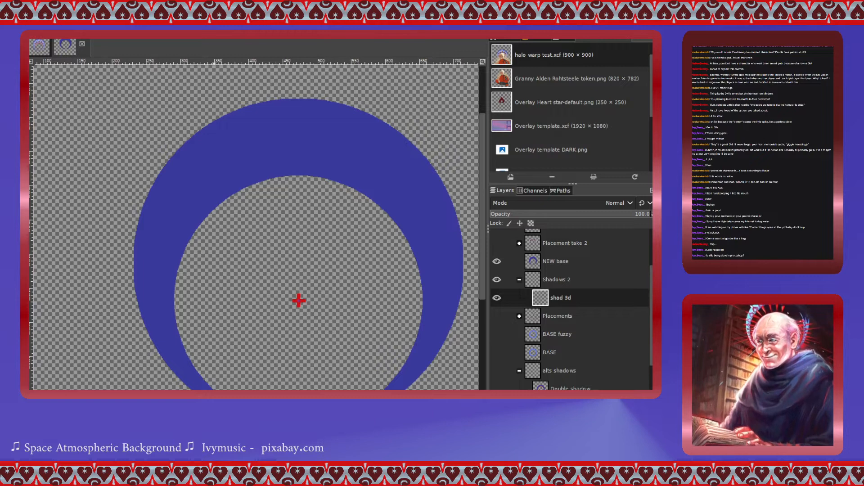
- Select the NEW base ring's shape and fill it with a pale blue-grey on the NEW base layer
click(541, 263)
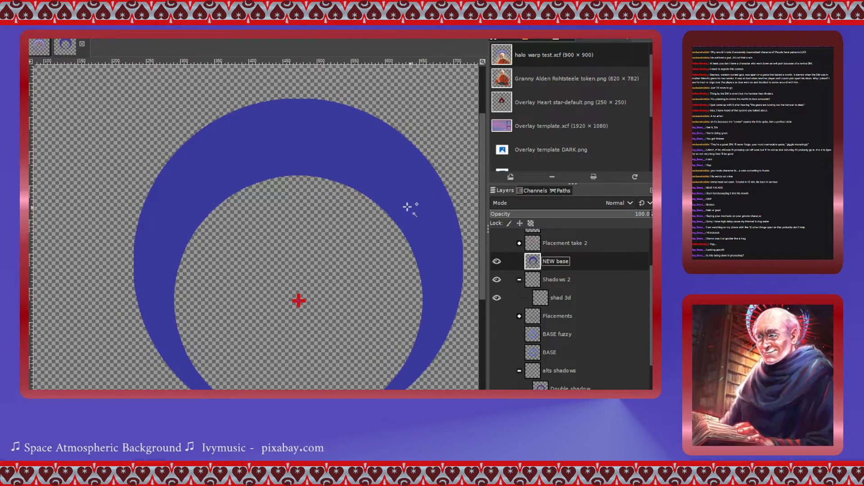
alt+click(543, 303)
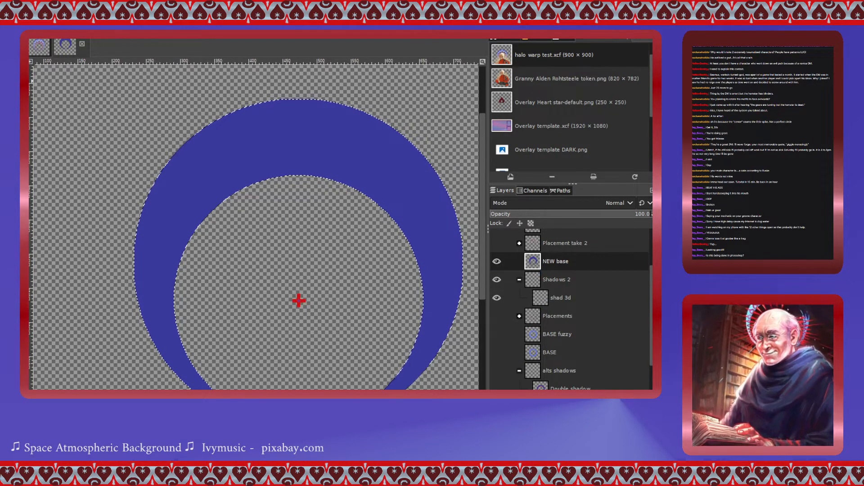
click(341, 149)
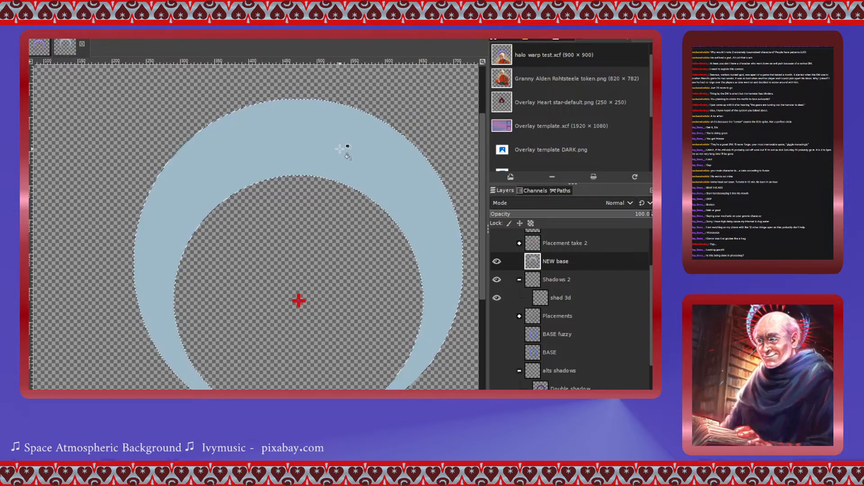
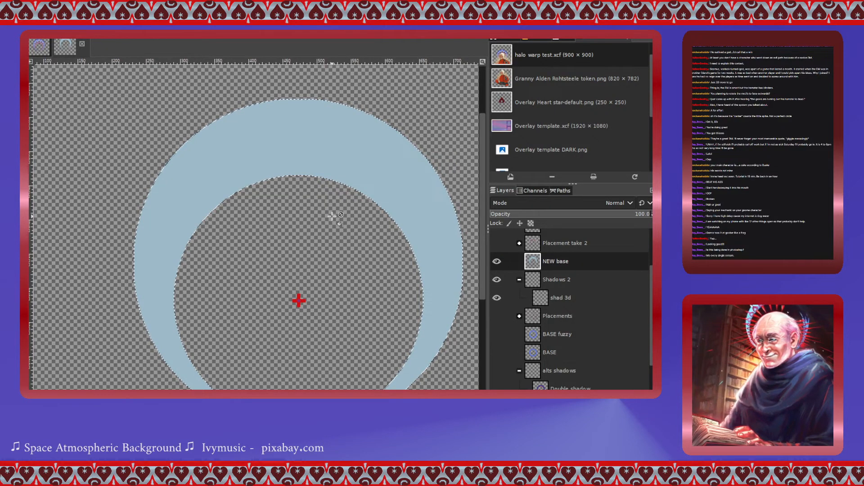
- Shift the ring selection slightly upward on the canvas
double_click(546, 299)
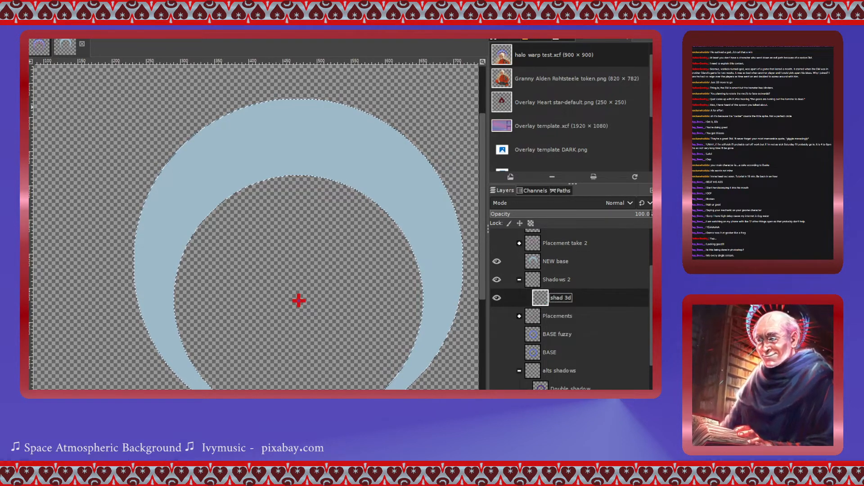
click(310, 154)
drag(310, 154, 310, 154)
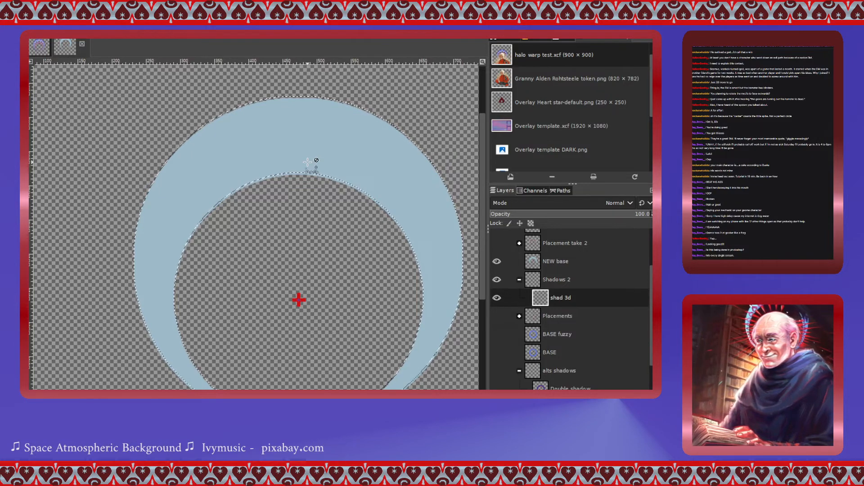
drag(307, 162, 308, 157)
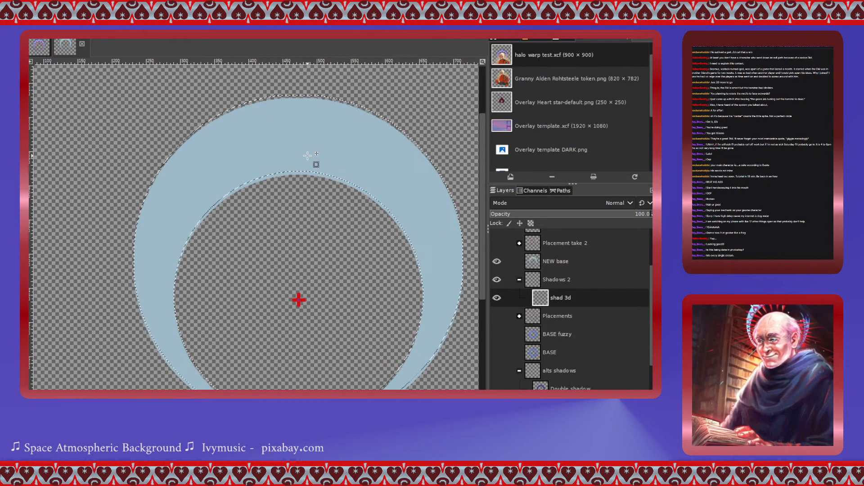
- Duplicate the shad 3d layer
click(543, 307)
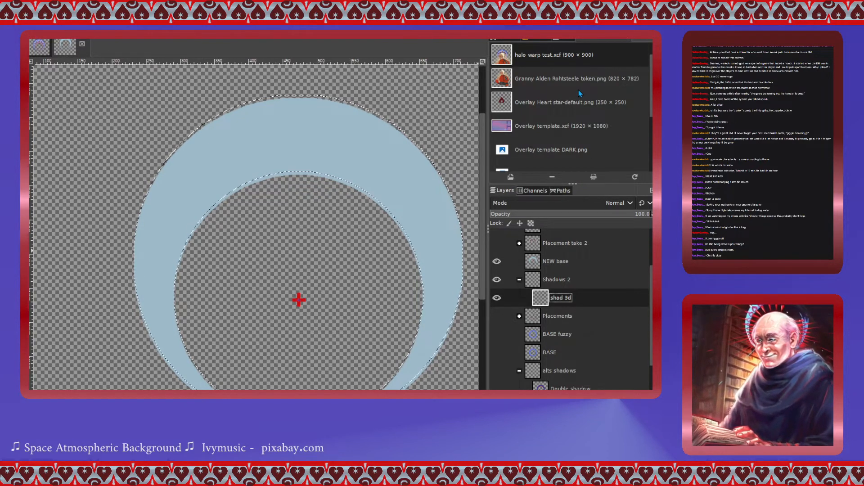
key(shift+ctrl+d)
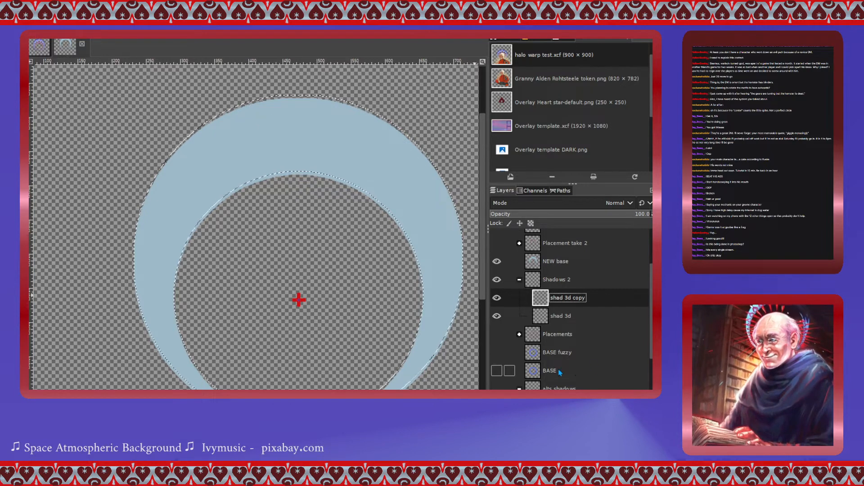
- Briefly show and hide the alts shadows group for comparison
scroll(500, 373, down, 1)
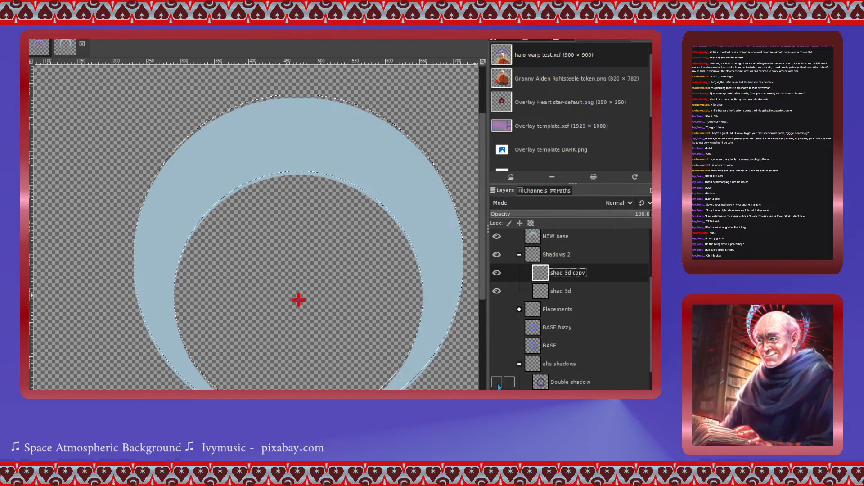
click(497, 384)
click(496, 363)
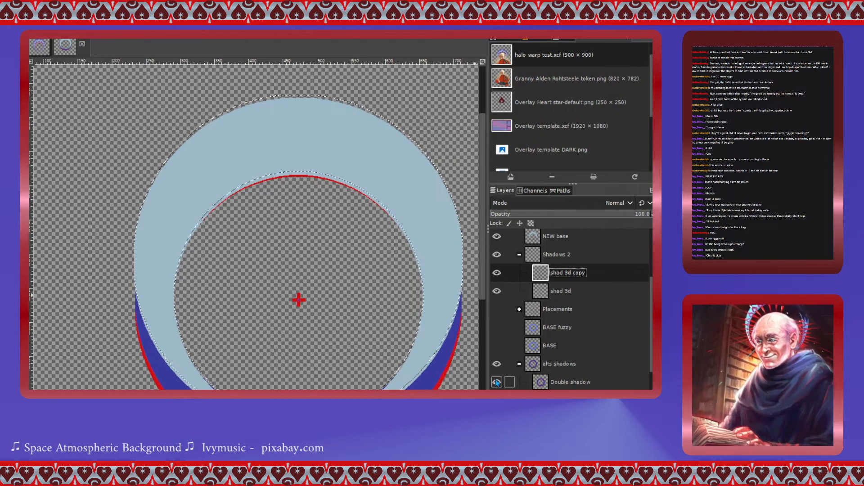
click(496, 382)
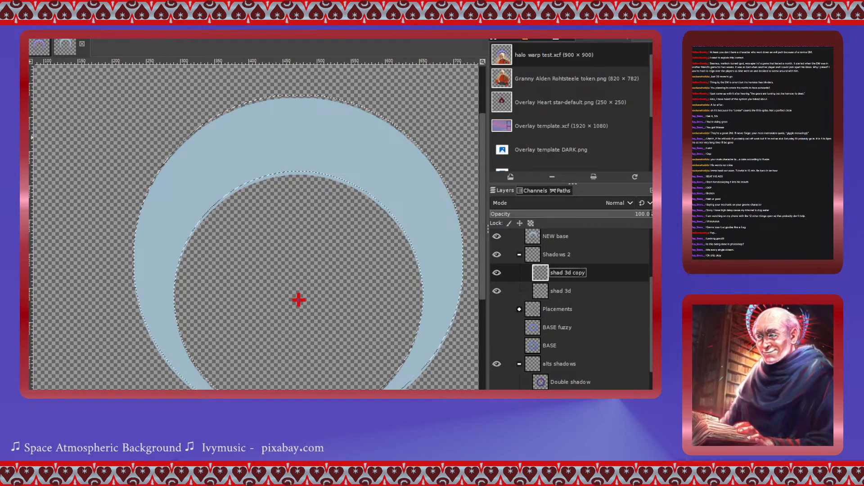
- Make the palette layer visible
scroll(523, 347, down, 4)
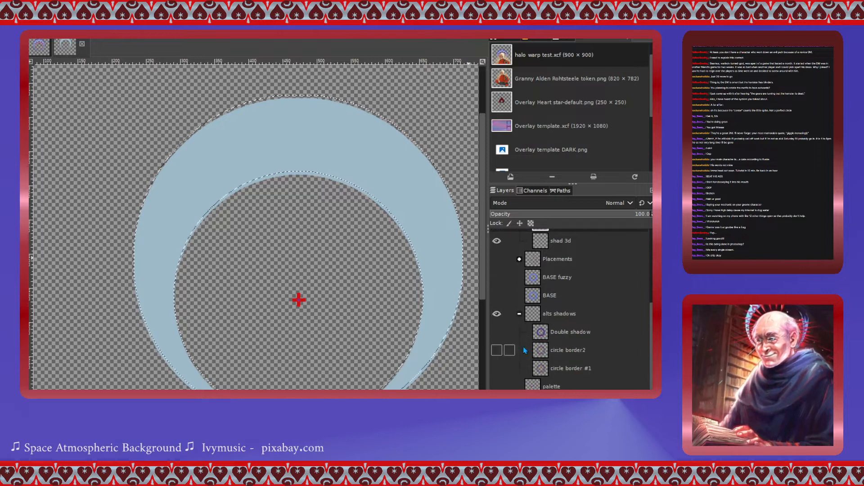
click(496, 352)
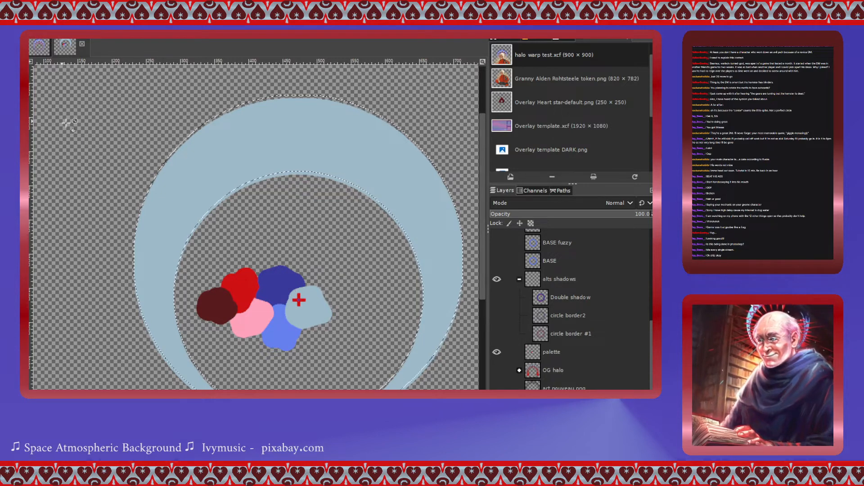
scroll(541, 312, up, 4)
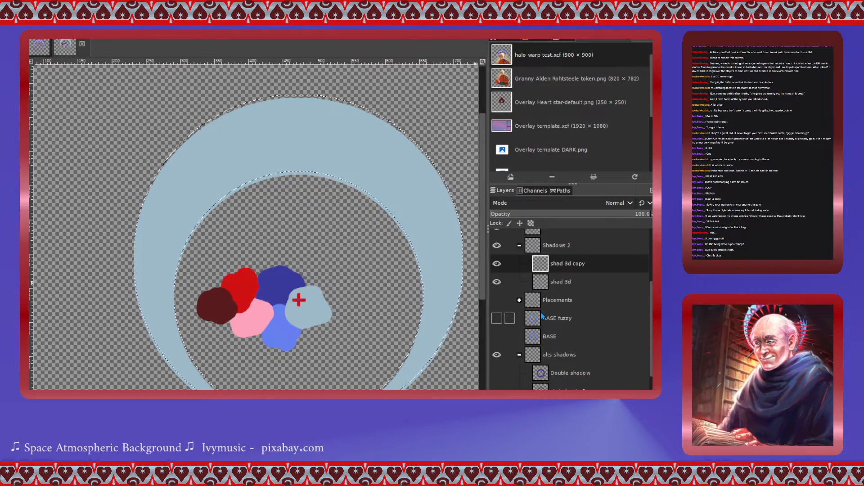
- Fill the offset ring selection with dark blue on the shad 3d copy layer
click(542, 264)
click(307, 131)
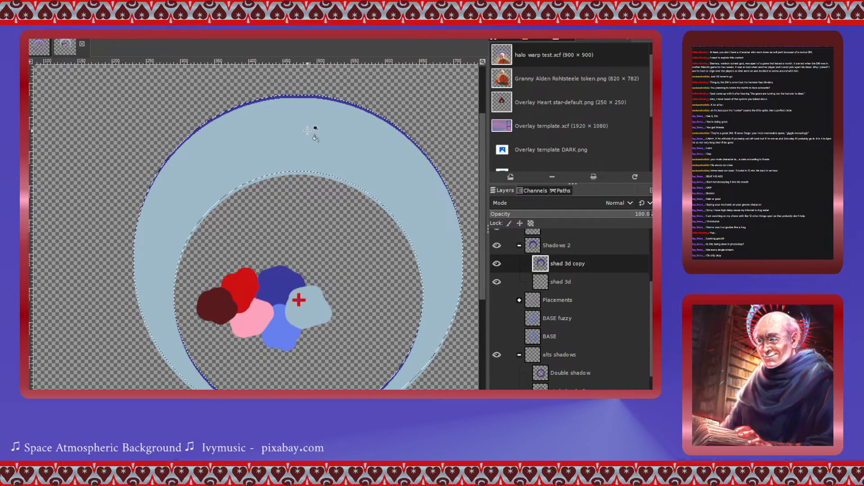
scroll(353, 322, down, 3)
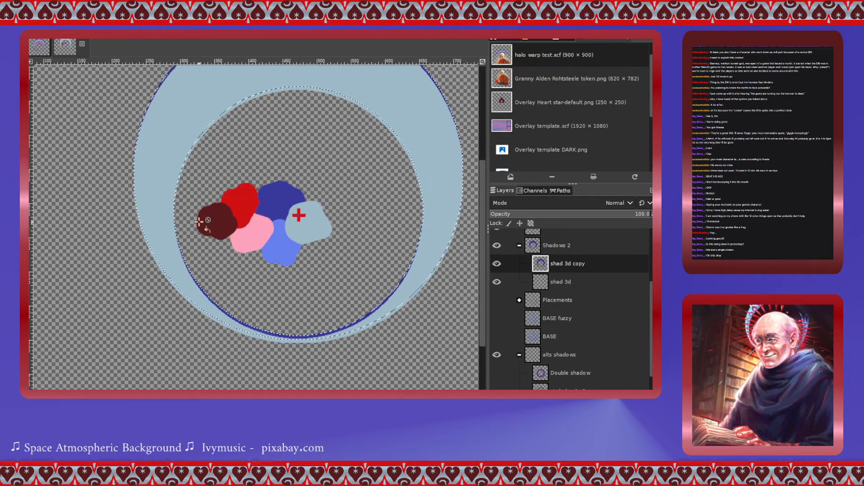
scroll(227, 257, up, 3)
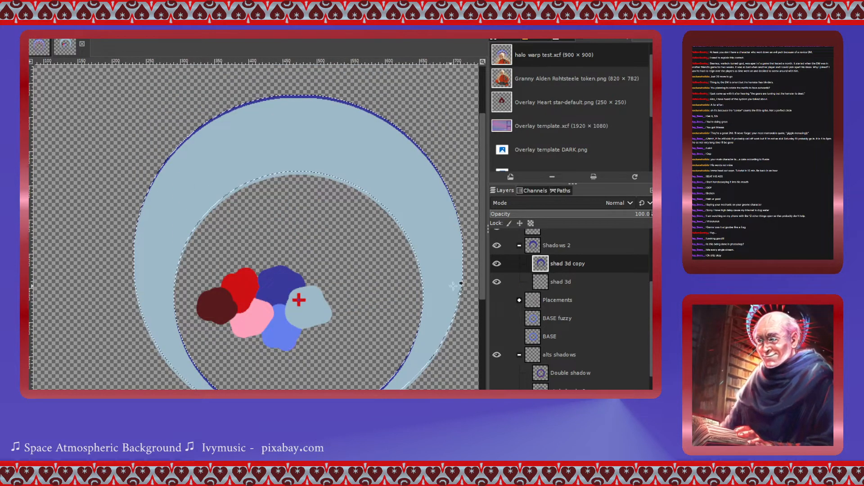
- Shift the ring selection downward and fill it with red on the shad 3d layer
click(560, 282)
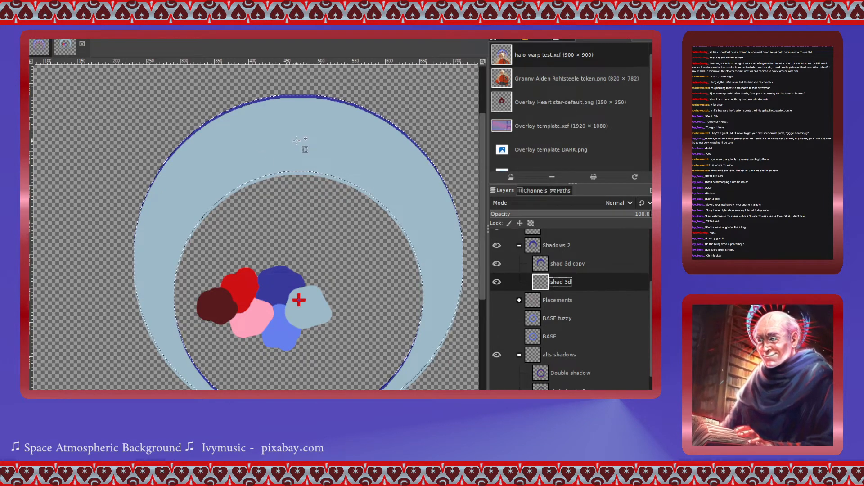
drag(296, 144, 296, 148)
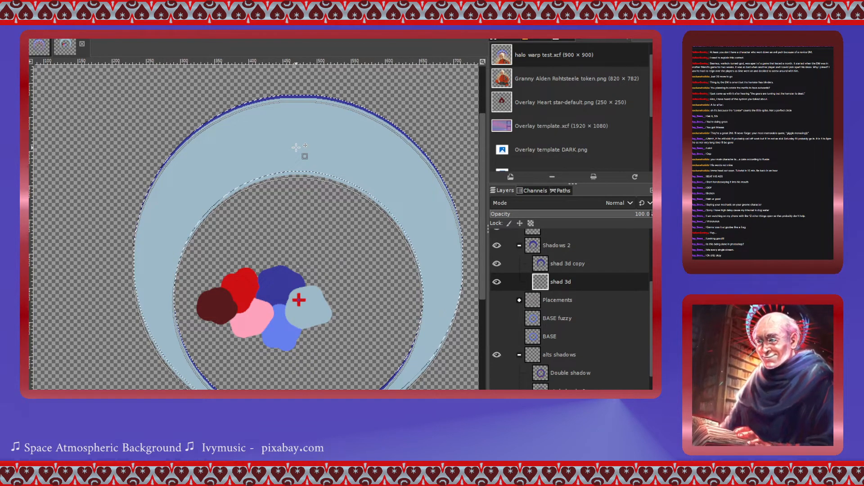
drag(297, 148, 296, 147)
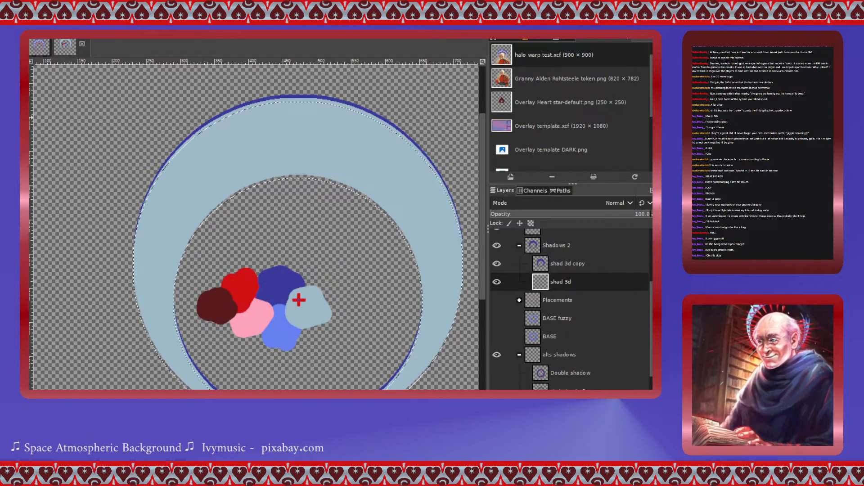
click(342, 171)
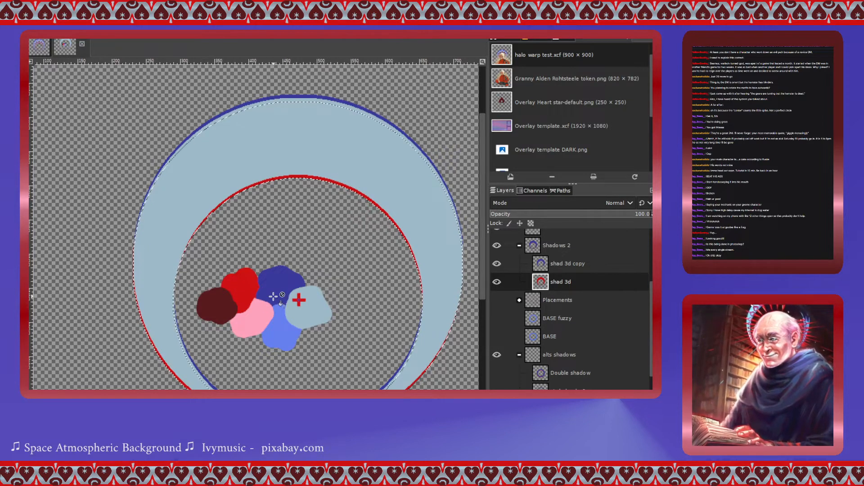
- Preview the alts shadows group once more and clear the selection
click(497, 372)
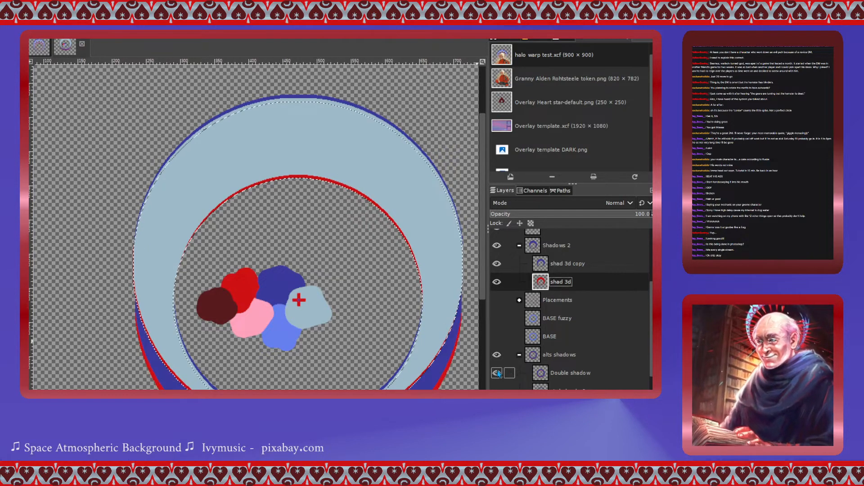
click(497, 373)
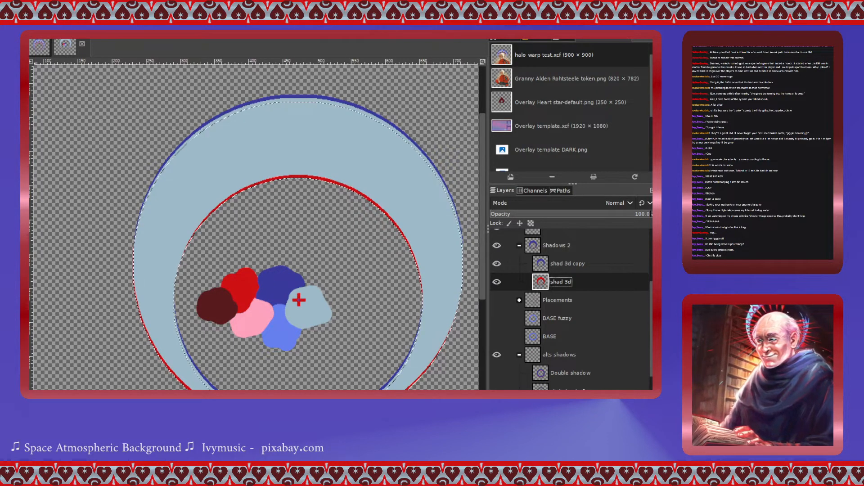
key(ctrl+shift+a)
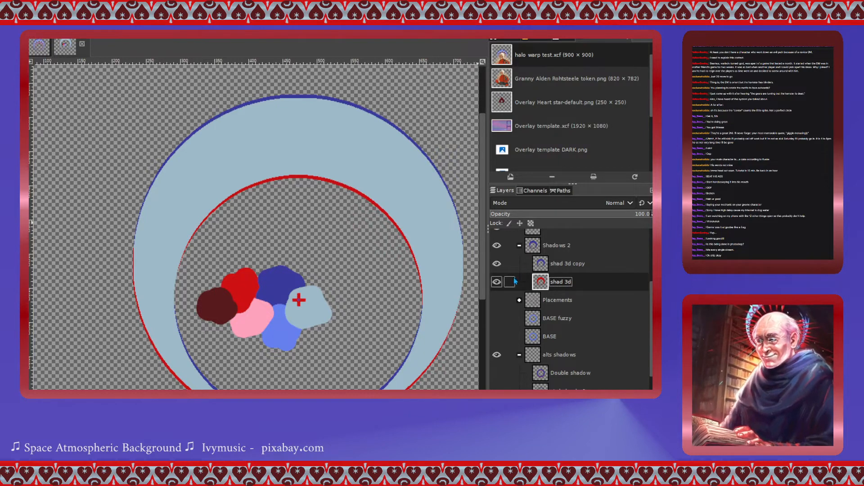
- Make the Placement take 2 group with the heart motifs visible
click(497, 300)
click(497, 301)
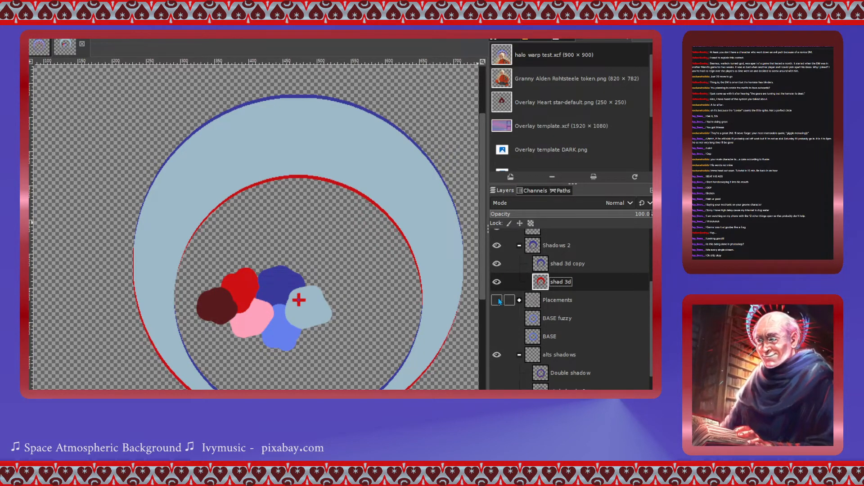
drag(532, 302, 527, 362)
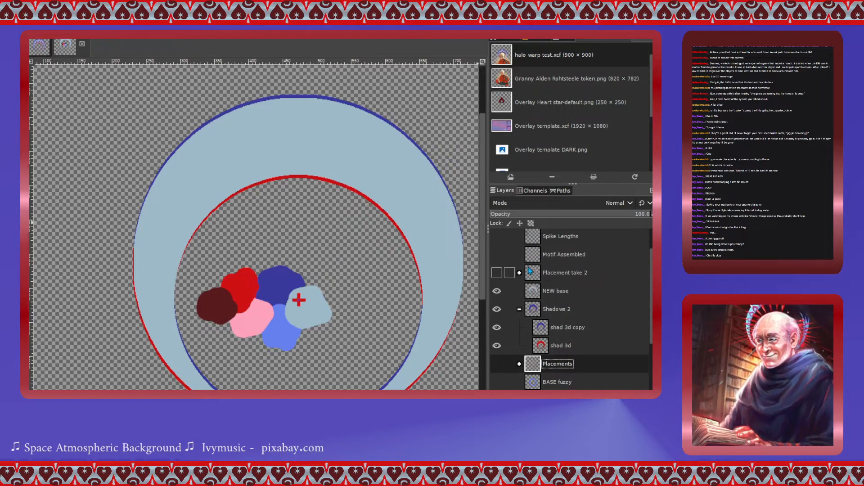
click(496, 273)
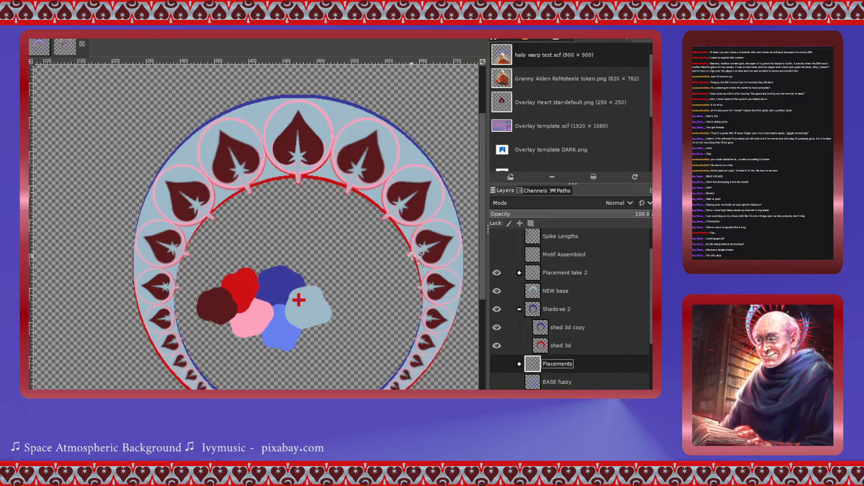
- Rename the shad 3d copy layer to "shad state" and hide the shad 3d layer
click(544, 332)
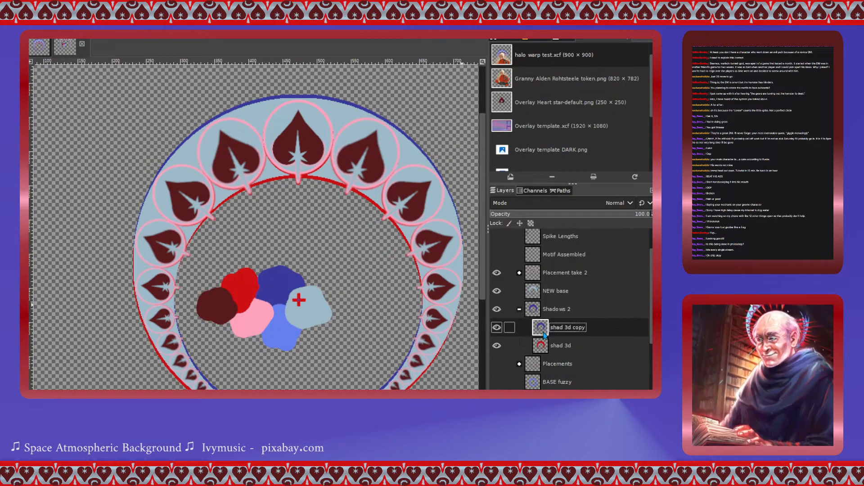
click(567, 121)
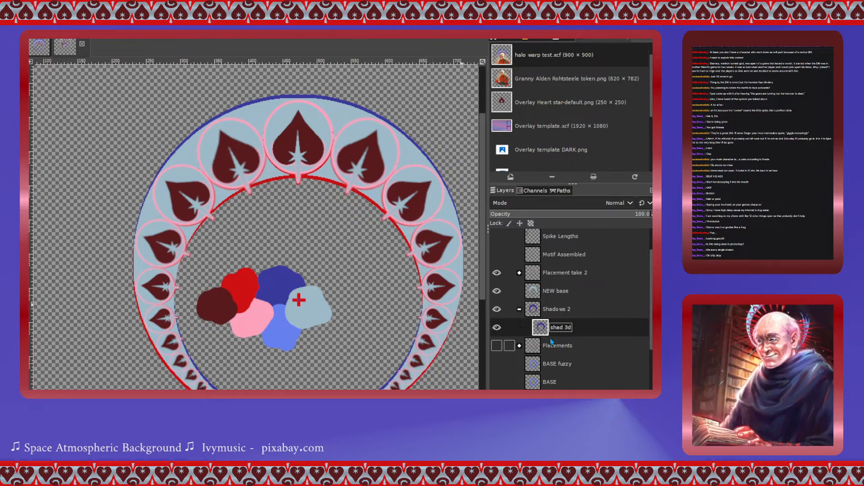
click(497, 328)
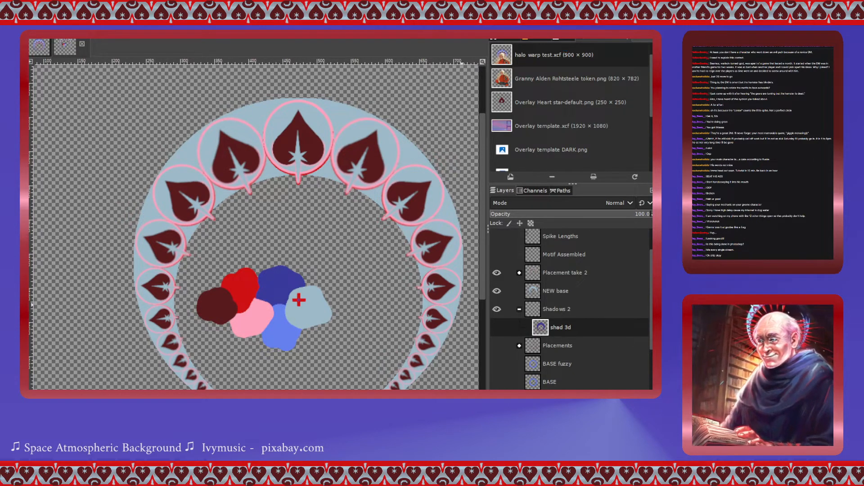
key(Return)
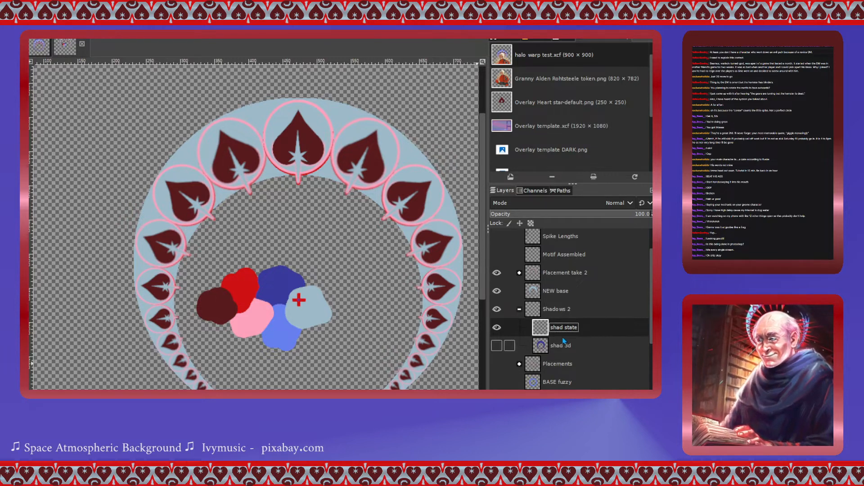
- Load the NEW base ring's shape as a selection and make shad state the active layer
click(536, 290)
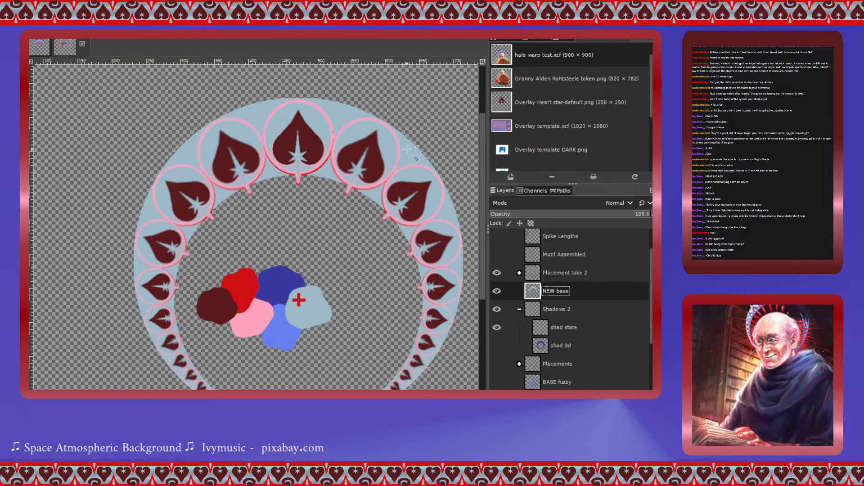
click(544, 330)
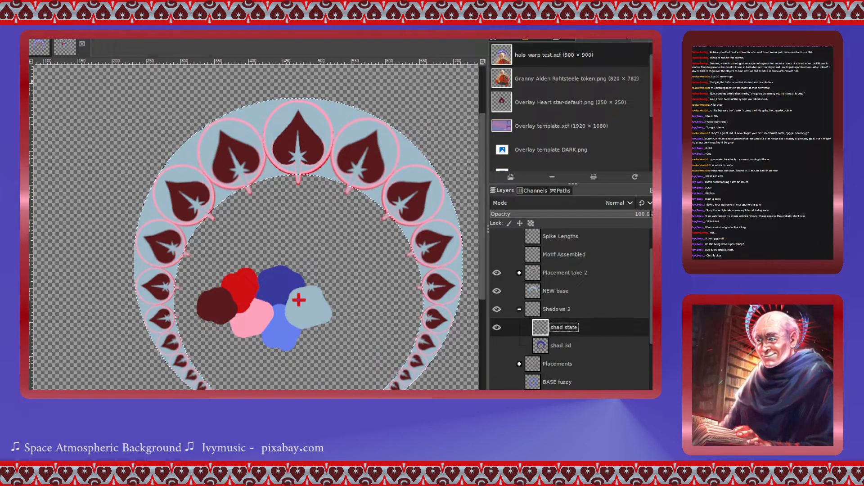
key(Return)
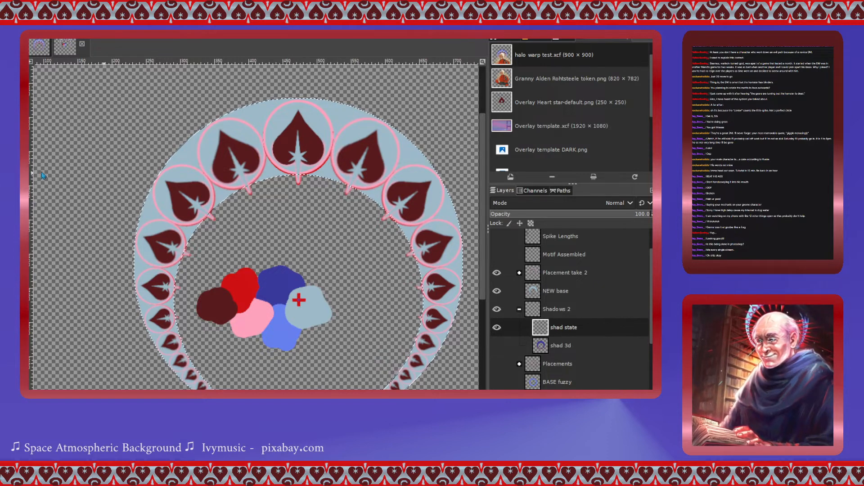
- Stroke the ring selection in red on the shad state layer
click(52, 159)
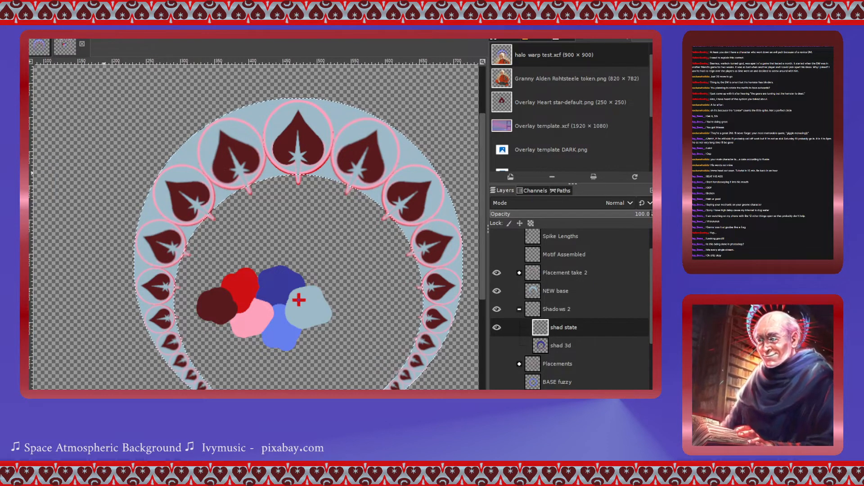
click(226, 205)
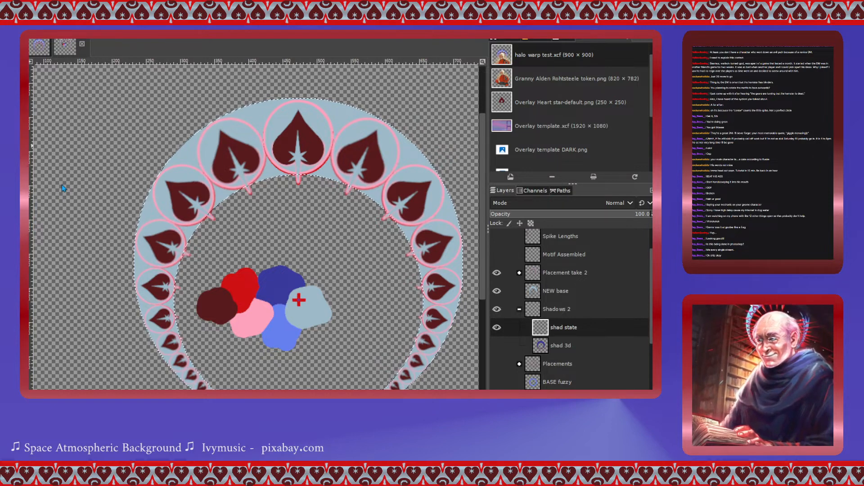
key(Return)
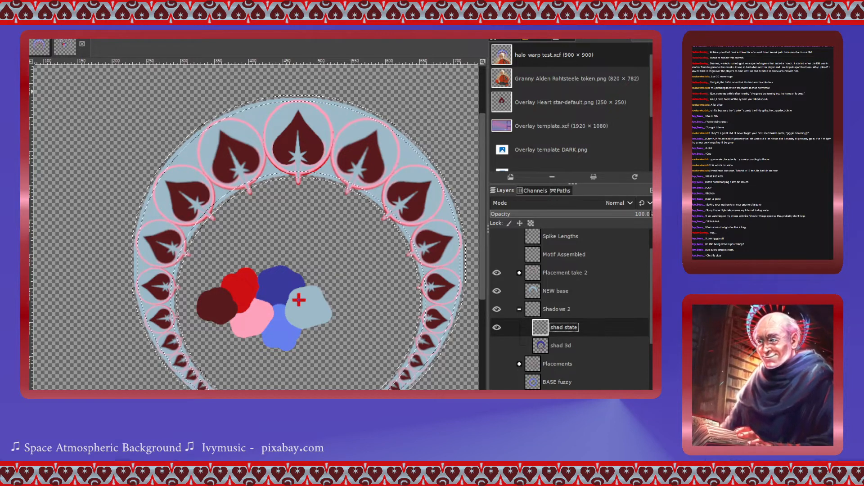
click(238, 108)
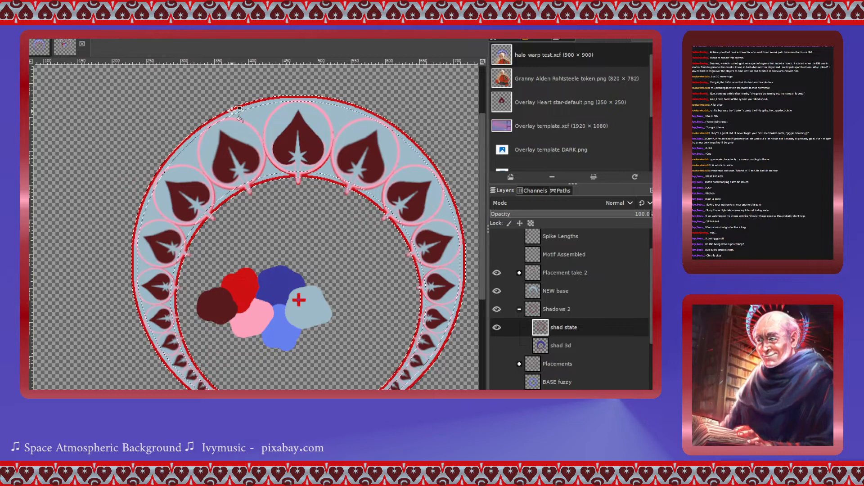
- Undo the last stroke and rescale the shad state stroke so the red outline fits the ring's edges
key(ctrl+z)
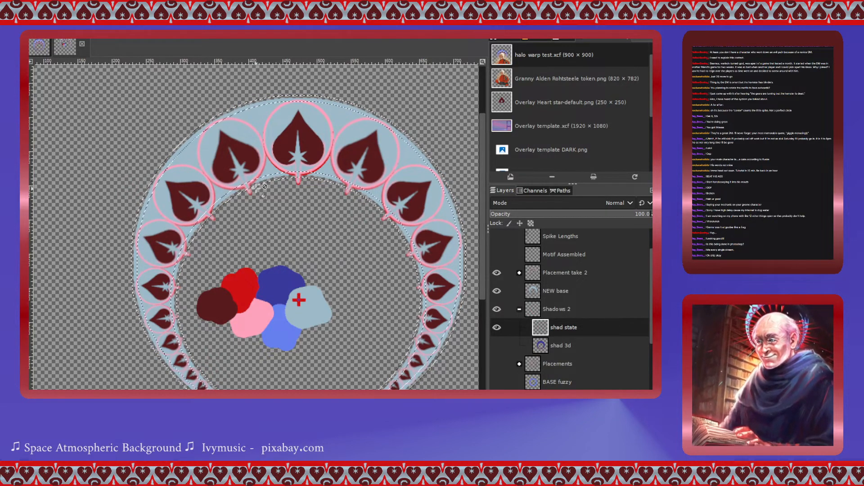
click(161, 159)
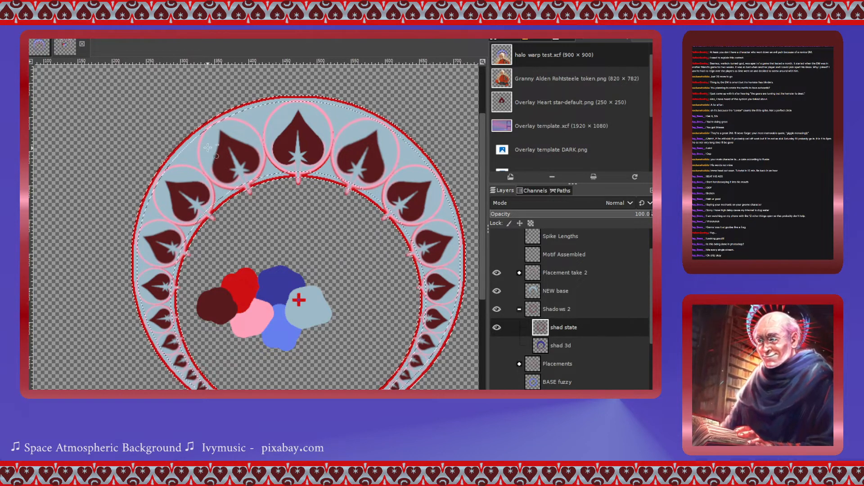
drag(358, 248, 428, 386)
scroll(387, 338, down, 2)
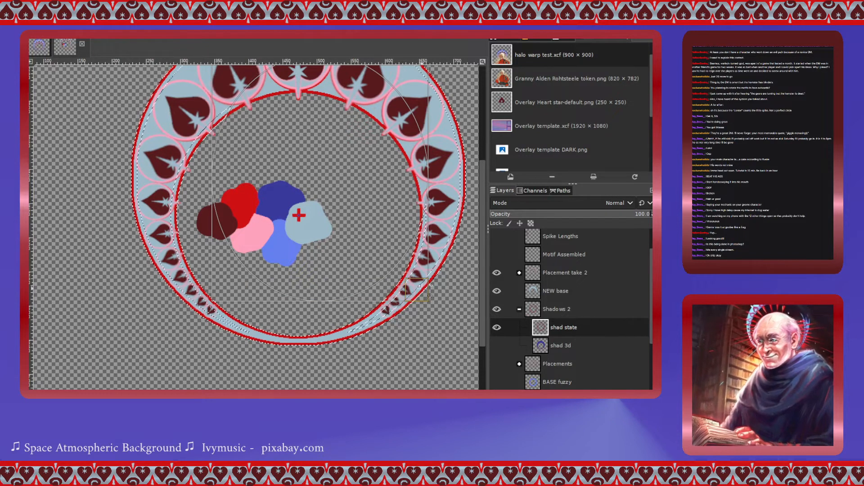
drag(428, 301, 435, 339)
drag(222, 327, 161, 325)
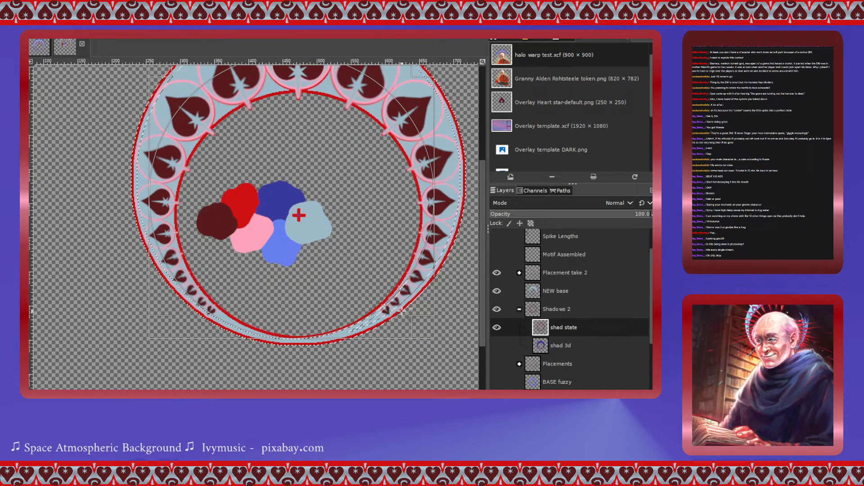
scroll(402, 314, up, 1)
scroll(402, 313, up, 1)
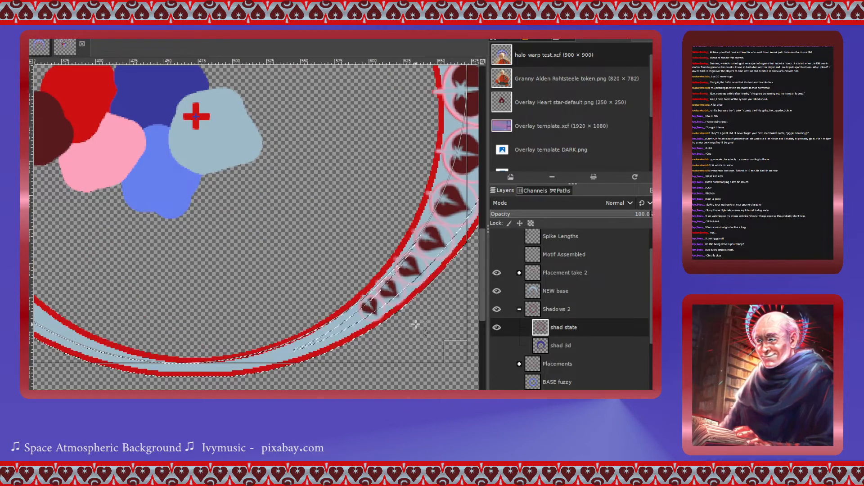
drag(454, 351, 478, 353)
- Inspect the stroke's fit around the ring at close zoom
scroll(475, 351, down, 3)
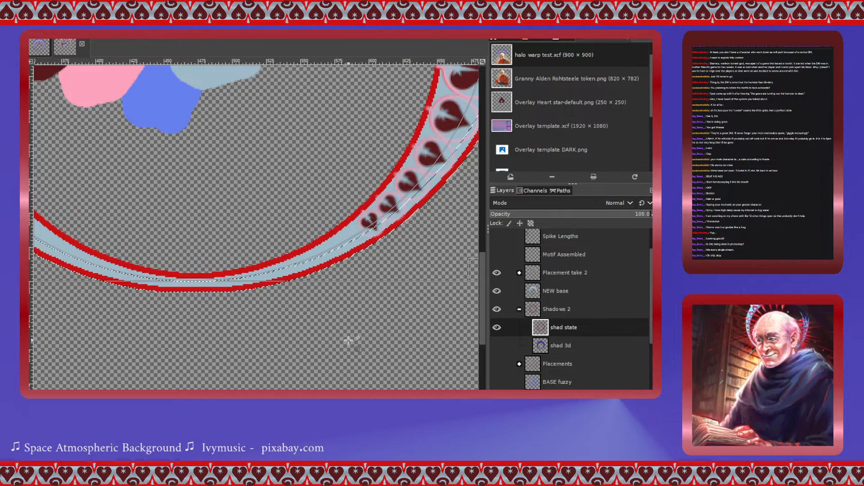
scroll(351, 337, left, 5)
scroll(351, 337, right, 8)
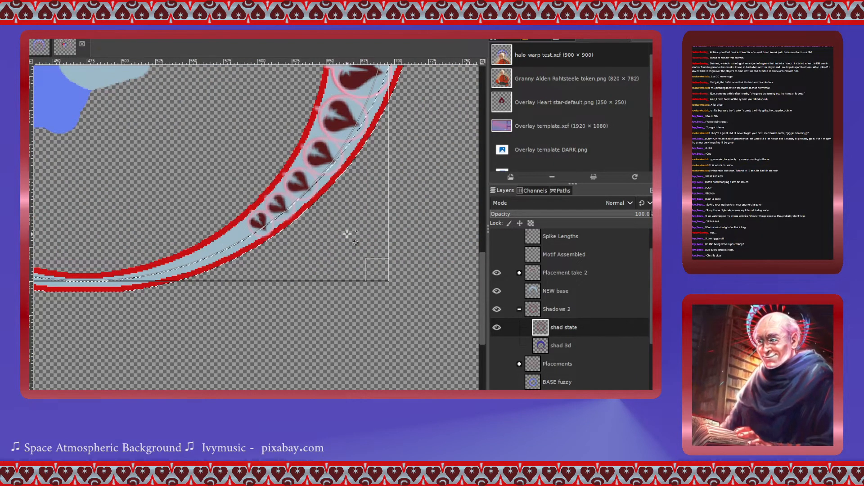
scroll(349, 233, left, 8)
scroll(350, 234, left, 3)
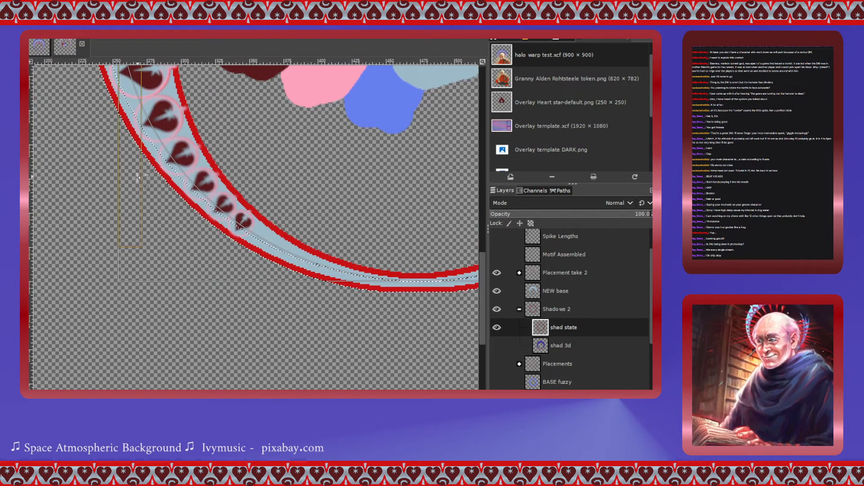
drag(129, 197, 125, 197)
scroll(328, 228, up, 6)
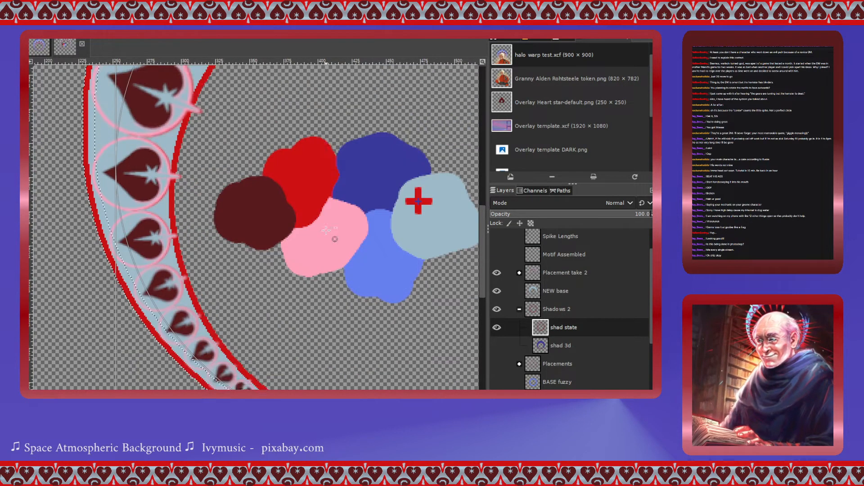
scroll(325, 231, up, 5)
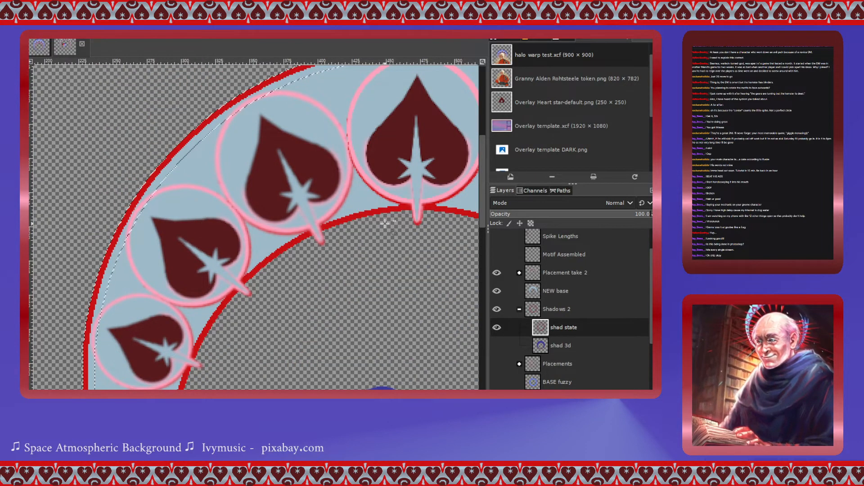
scroll(385, 224, down, 1)
scroll(385, 224, down, 2)
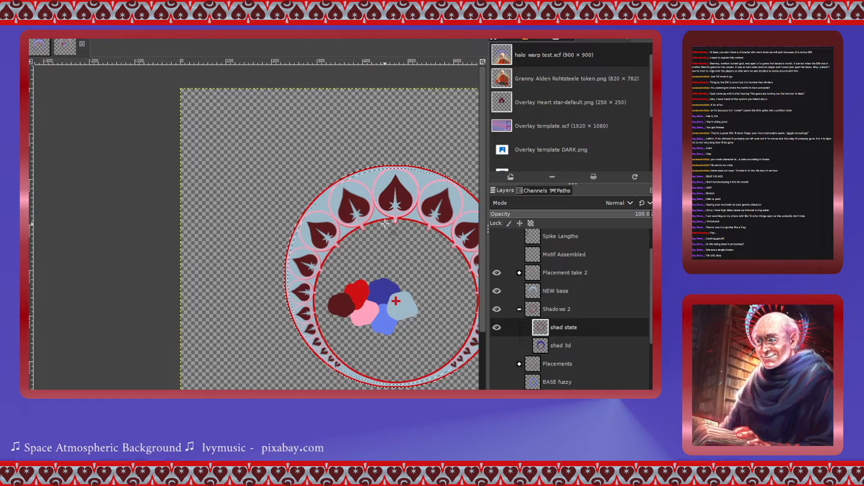
scroll(378, 255, right, 3)
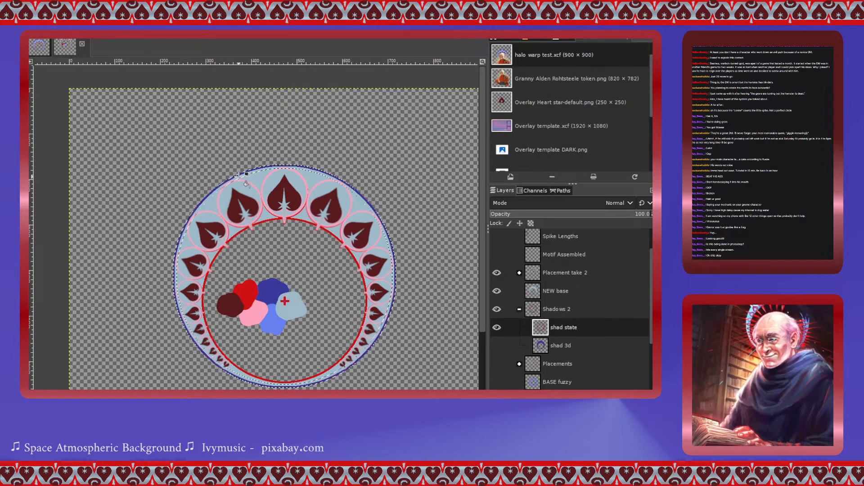
- Duplicate the shad state layer and clear the selection
click(497, 290)
click(497, 291)
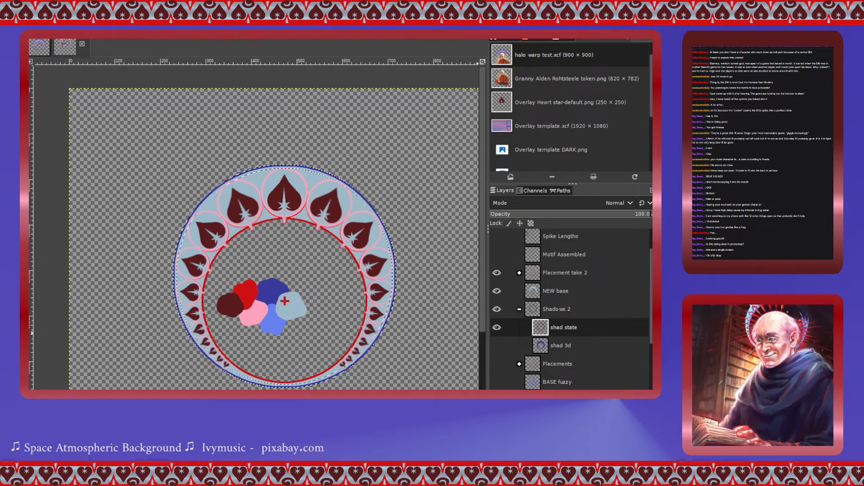
click(540, 332)
key(ctrl+shift+d)
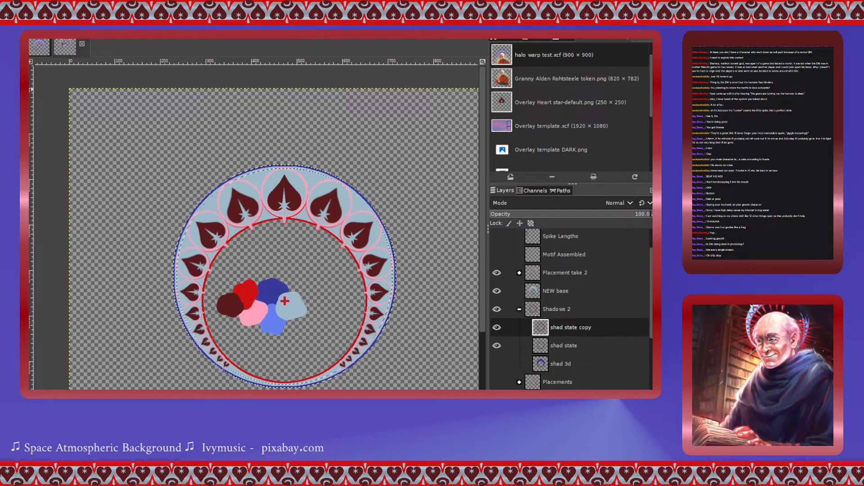
key(Return)
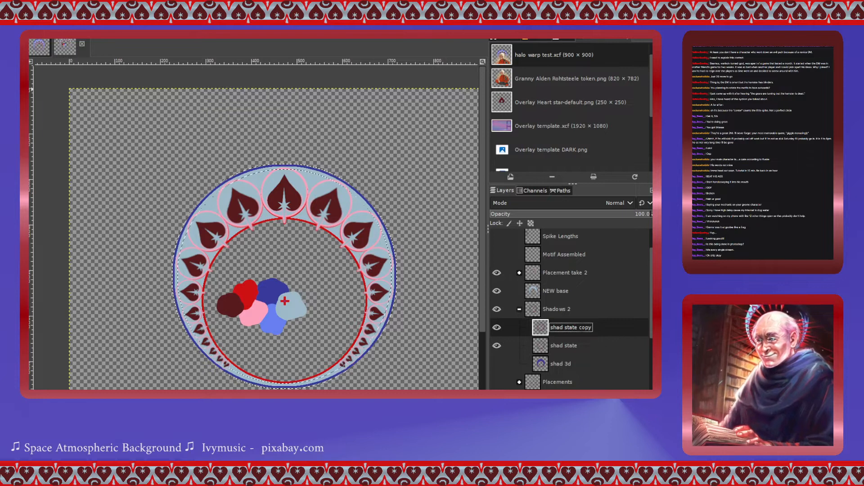
key(Return)
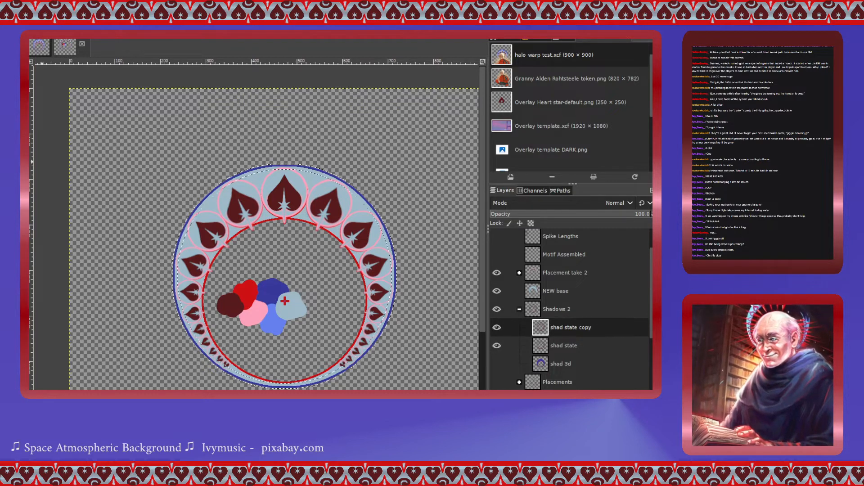
mouse_move(258, 174)
mouse_down()
mouse_move(295, 174)
mouse_move(361, 202)
mouse_move(380, 230)
mouse_move(391, 293)
mouse_move(377, 353)
mouse_move(336, 381)
mouse_move(238, 384)
mouse_move(213, 370)
mouse_move(195, 346)
mouse_move(186, 289)
mouse_move(180, 338)
mouse_move(179, 241)
mouse_move(252, 172)
mouse_move(324, 161)
mouse_move(366, 198)
mouse_move(387, 242)
mouse_move(390, 288)
mouse_move(385, 331)
mouse_move(355, 364)
mouse_move(328, 378)
mouse_move(255, 386)
mouse_up()
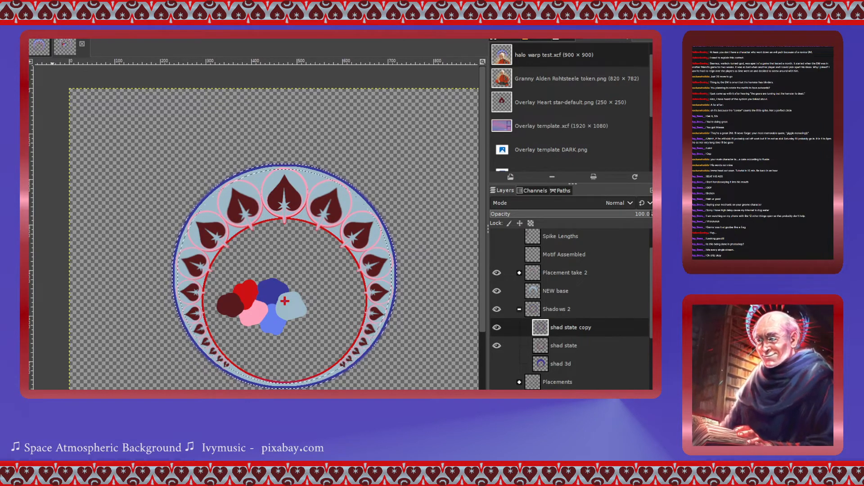
key(ctrl+shift+a)
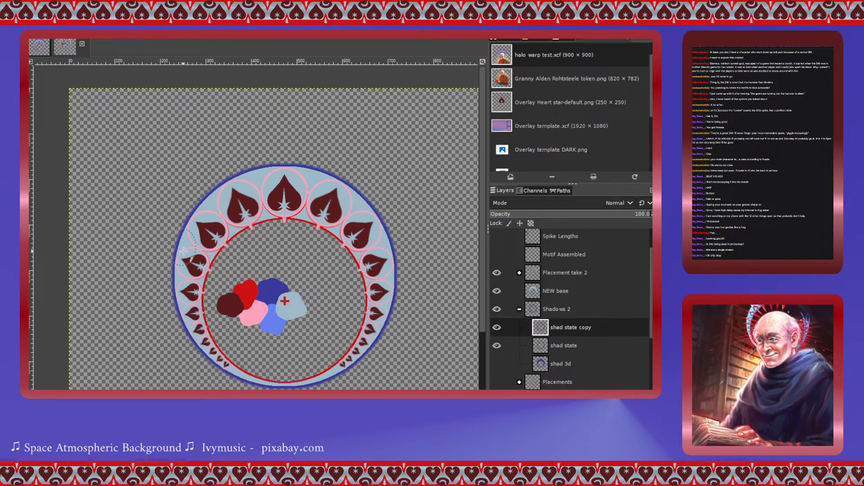
- Duplicate the NEW base layer and rename the copy to "NEW base fuzz"
click(537, 293)
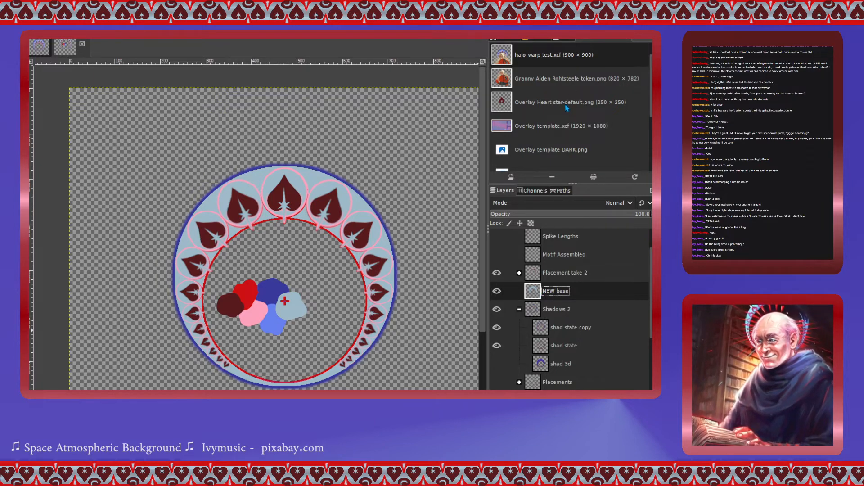
key(shift+ctrl+d)
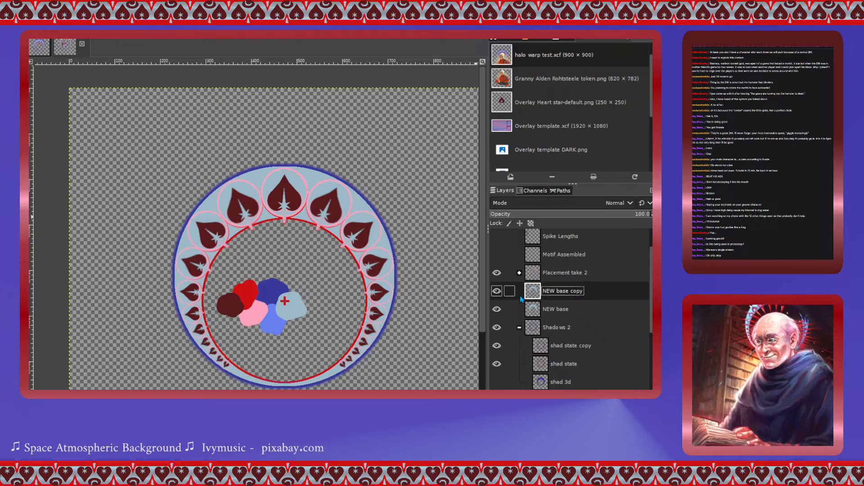
double_click(568, 291)
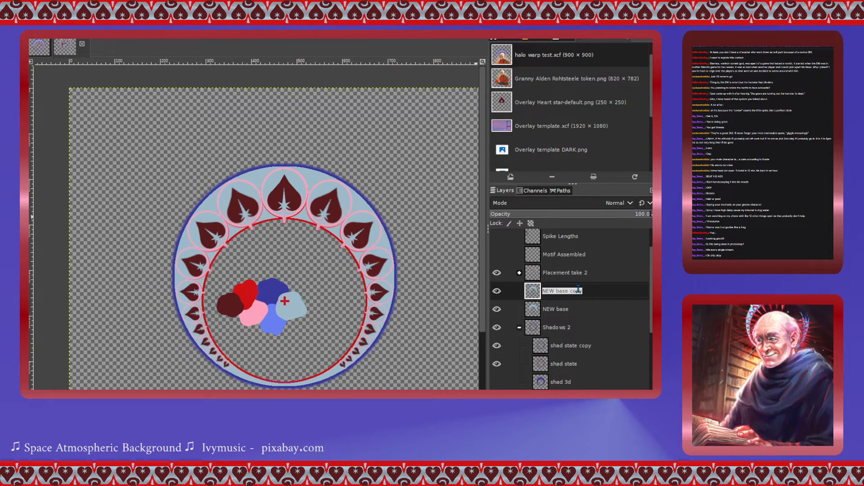
click(577, 290)
double_click(578, 291)
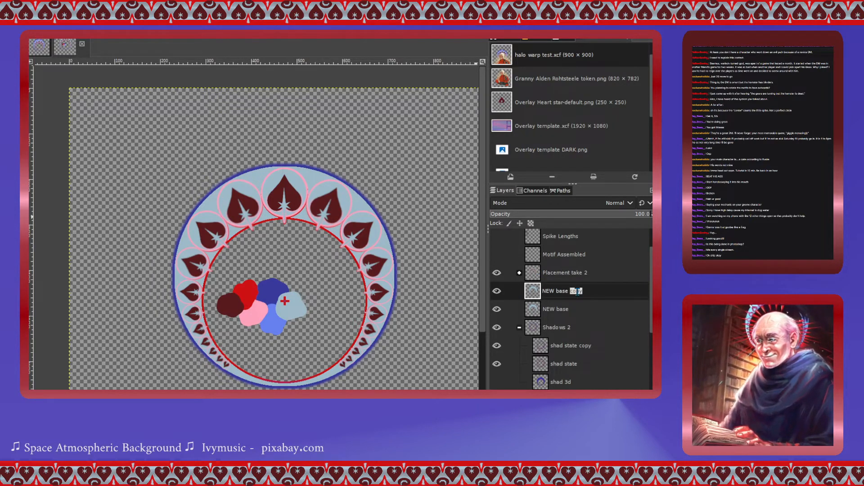
text(fu)
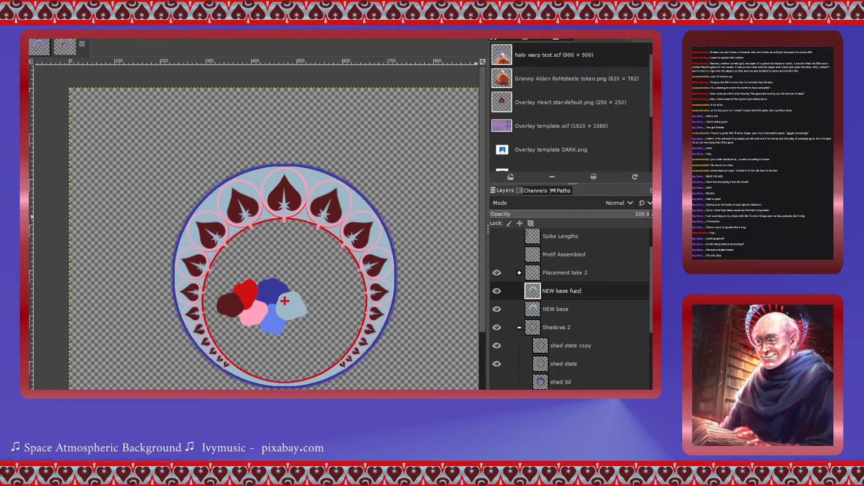
text(zz)
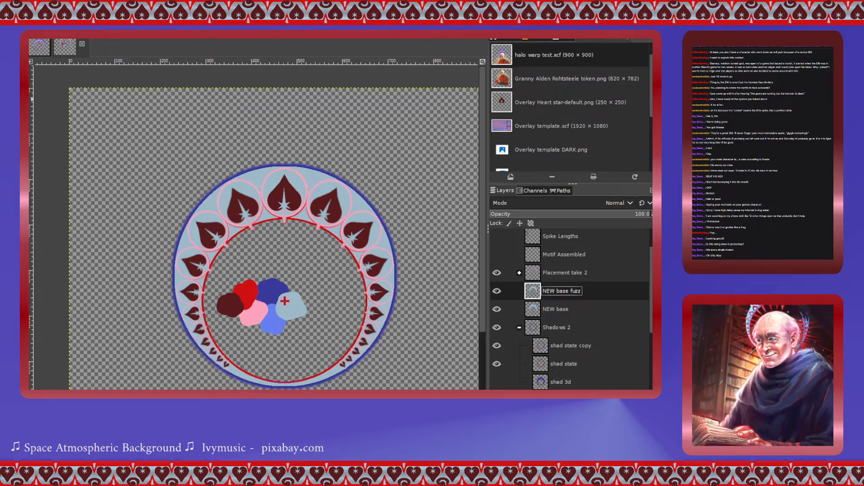
- Hide the NEW base layer and clear the selection to view the fuzz copy alone
click(314, 179)
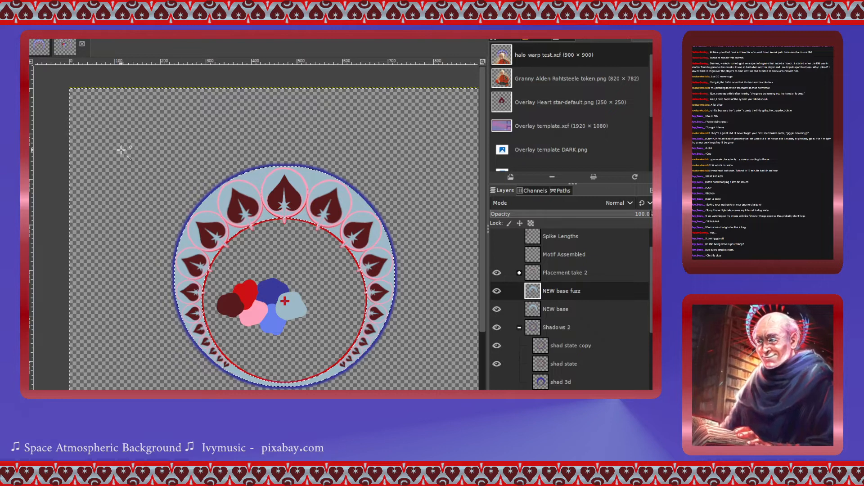
scroll(294, 189, up, 3)
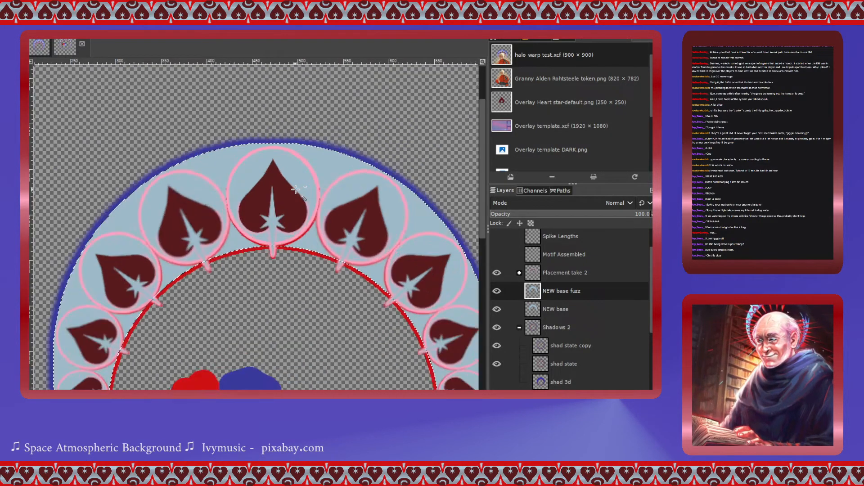
scroll(295, 189, down, 4)
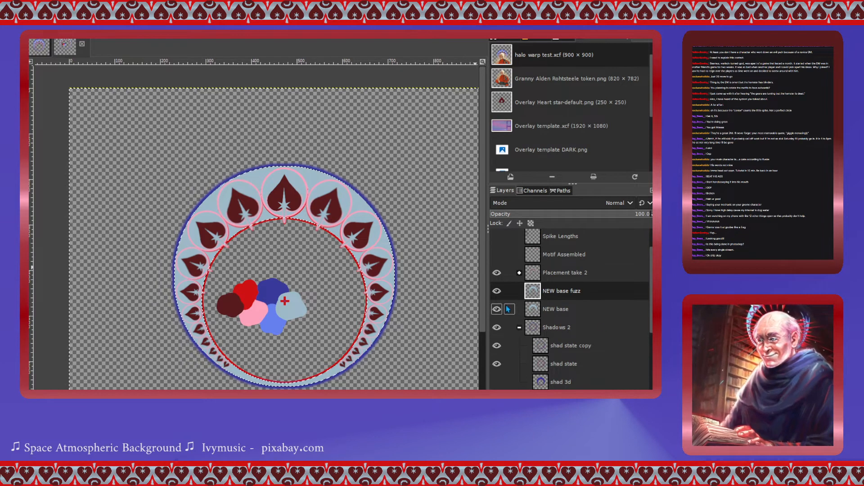
click(497, 309)
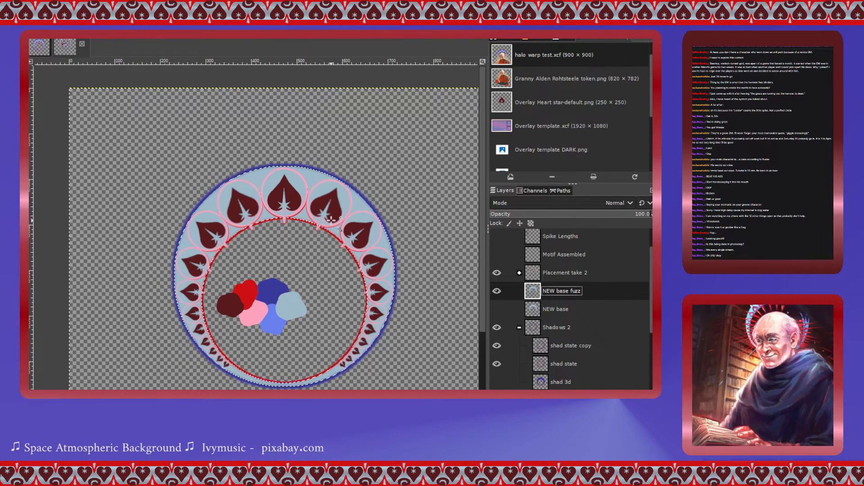
scroll(331, 221, up, 3)
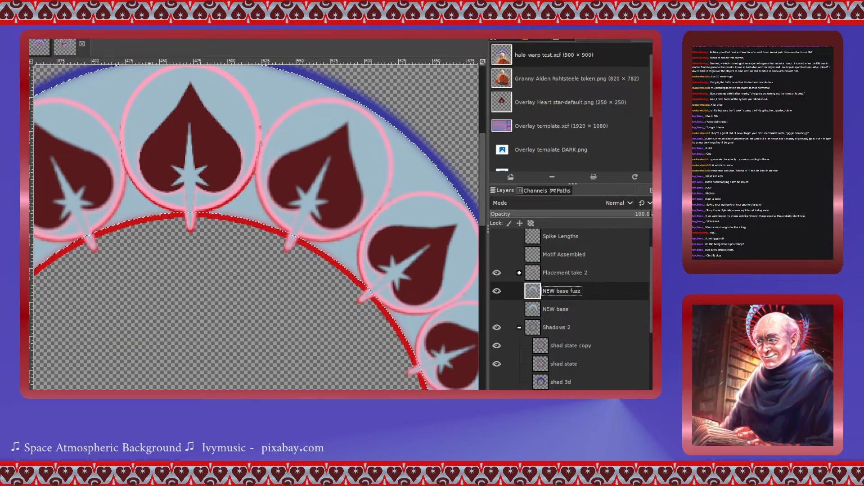
key(shift+ctrl+a)
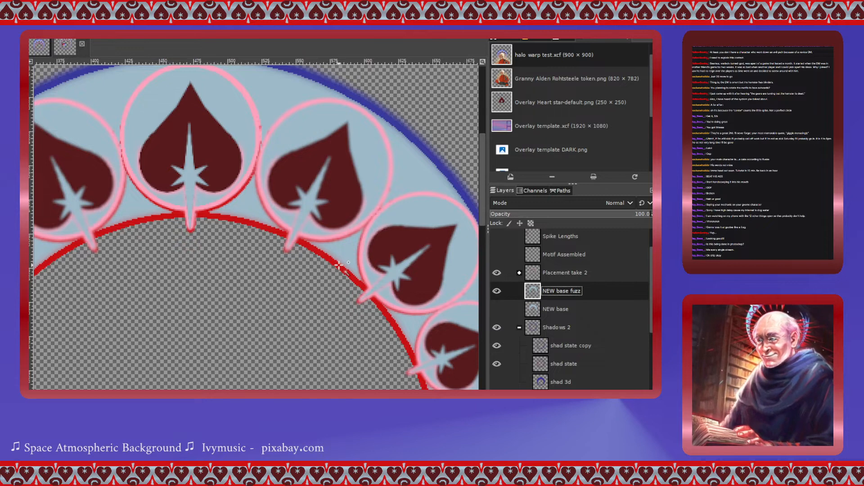
- Hide the NEW base fuzz layer and show the NEW base layer again
scroll(338, 266, down, 6)
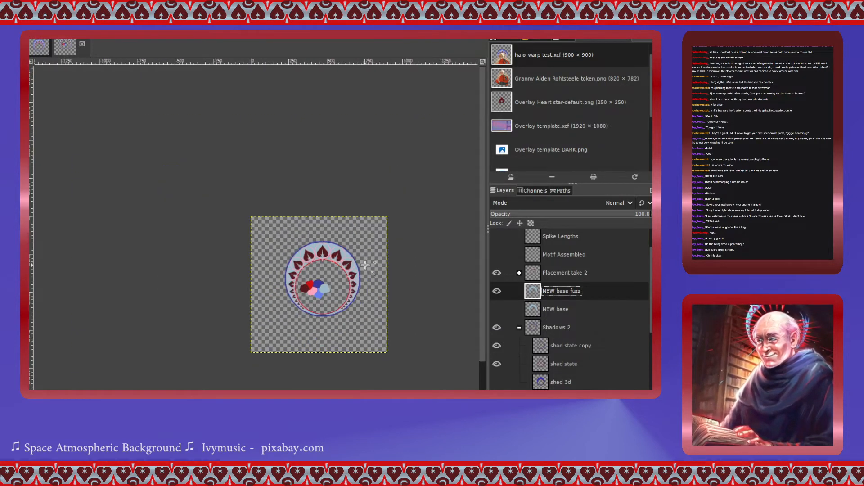
scroll(373, 266, up, 4)
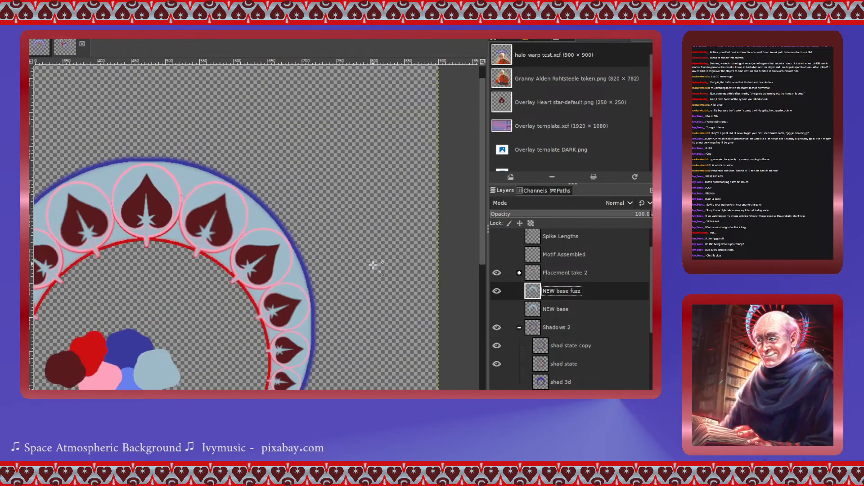
scroll(256, 224, left, 5)
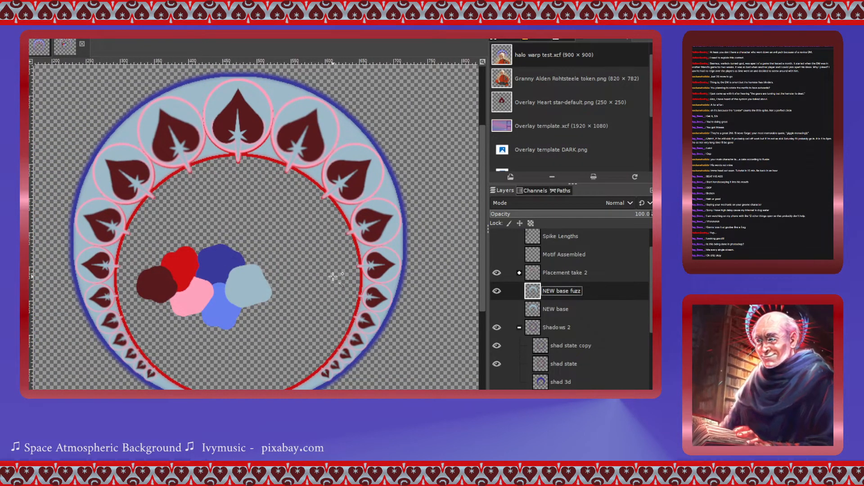
click(497, 293)
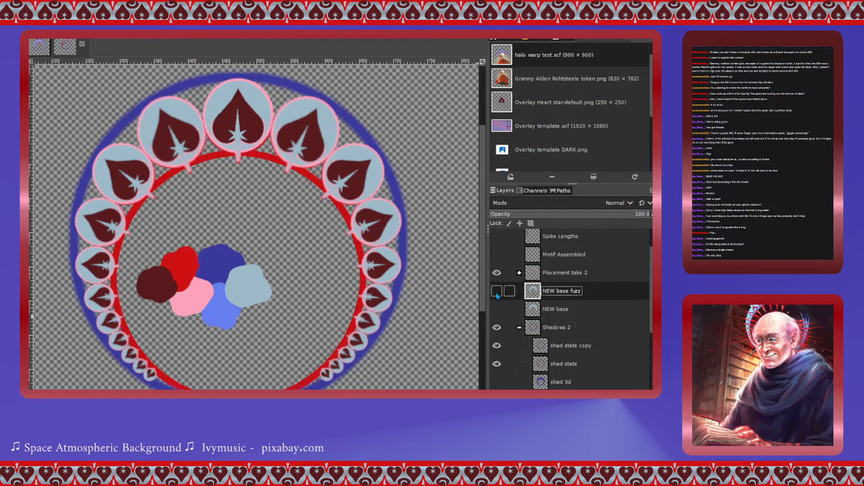
click(497, 310)
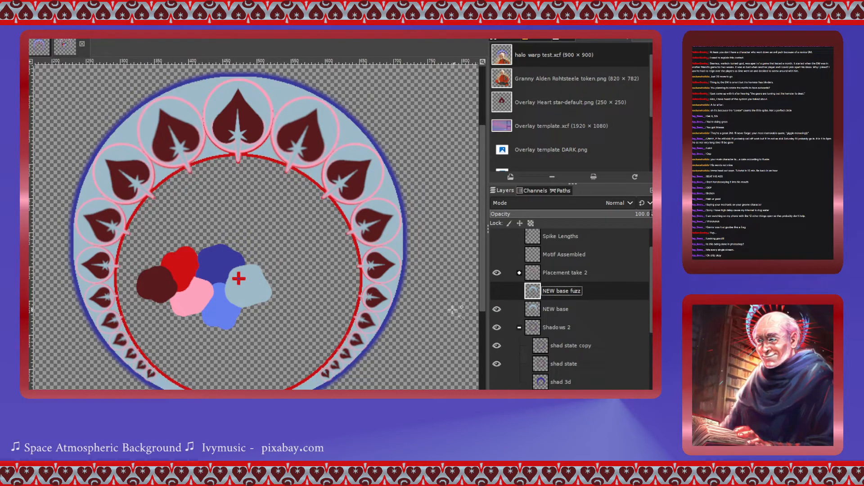
- Hide the palette layer
scroll(511, 358, down, 1)
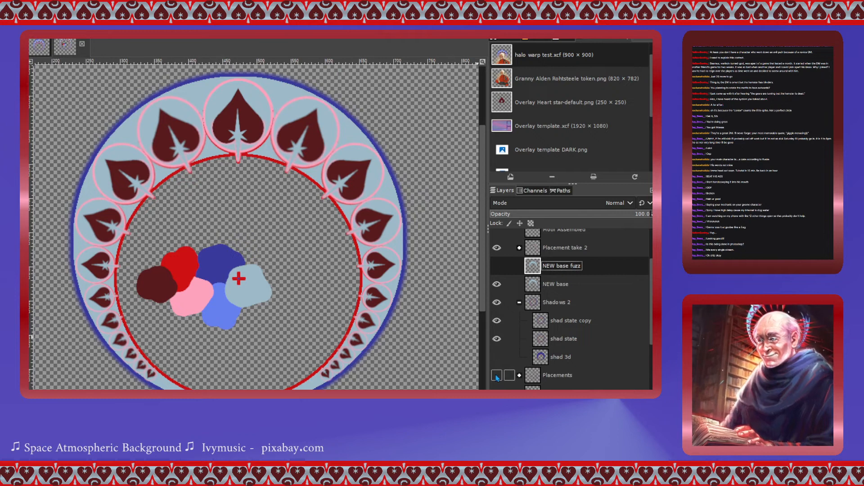
scroll(478, 360, down, 2)
scroll(503, 361, down, 2)
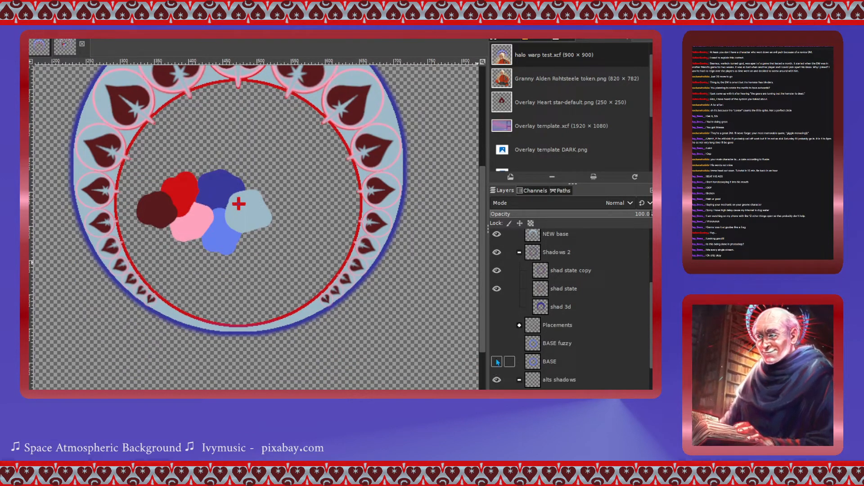
scroll(502, 360, down, 4)
click(497, 353)
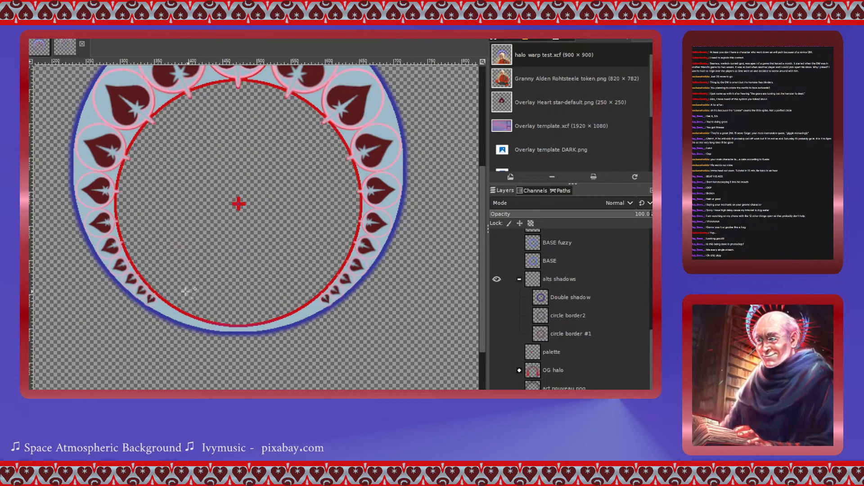
- Show the Spike Pieces layer group
scroll(171, 286, up, 5)
scroll(510, 290, up, 8)
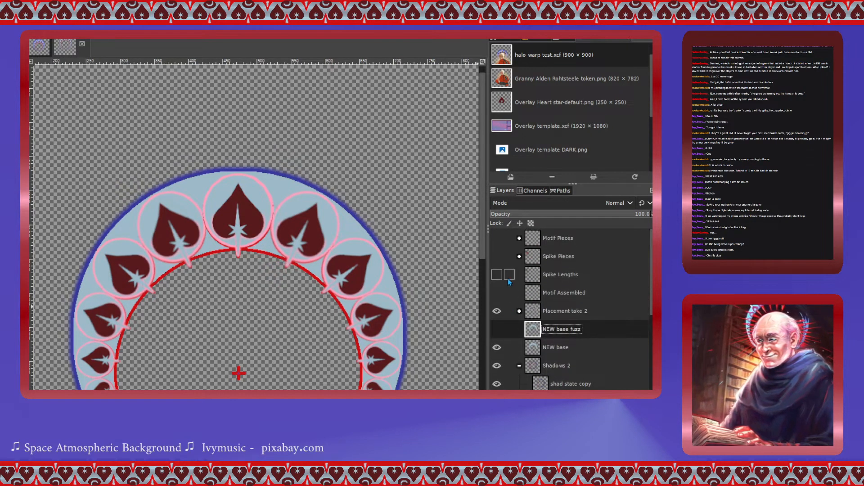
click(496, 256)
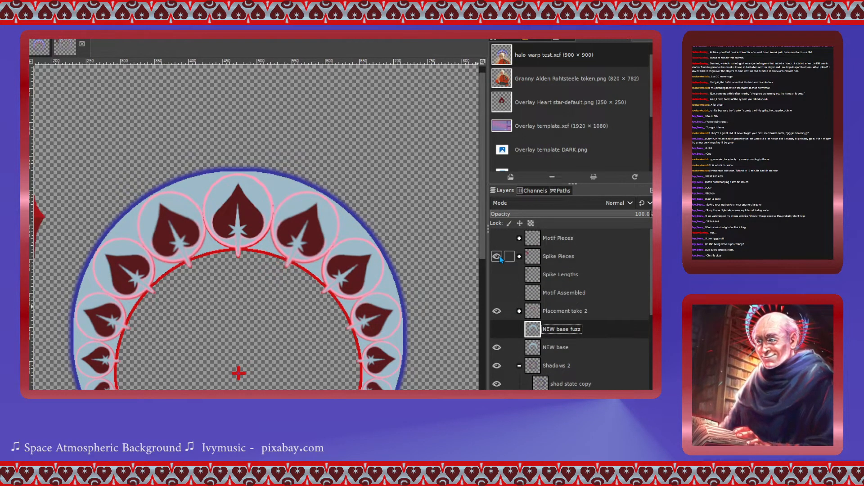
scroll(237, 279, down, 2)
scroll(238, 279, up, 1)
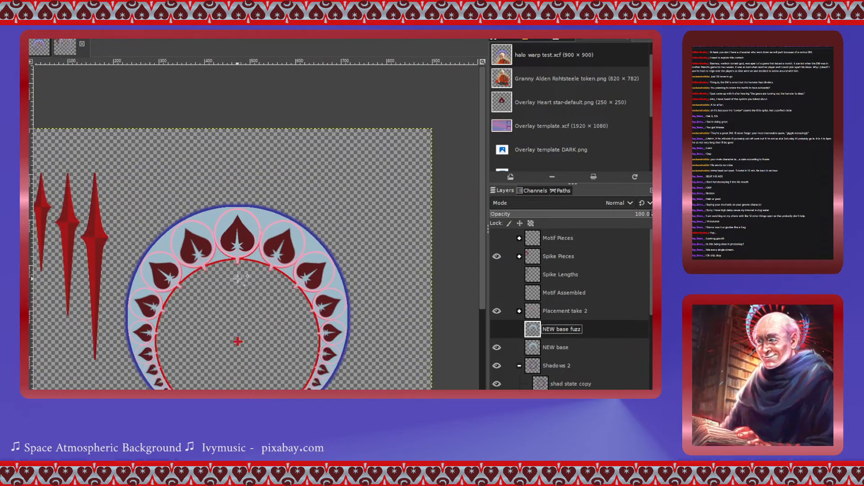
scroll(238, 279, left, 1)
scroll(237, 279, up, 1)
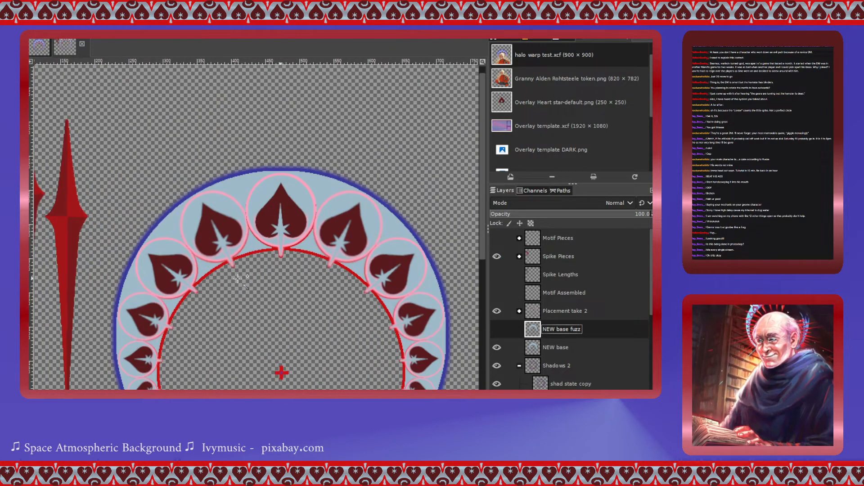
scroll(237, 279, right, 3)
scroll(238, 279, left, 5)
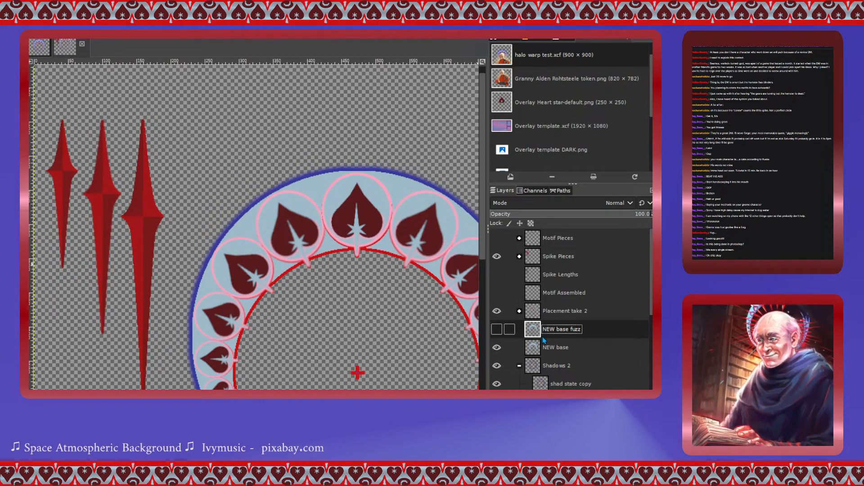
- Expand the Spike Pieces group and toggle the Spike final2 and LG spike2 layers to compare the spikes
click(519, 257)
click(497, 274)
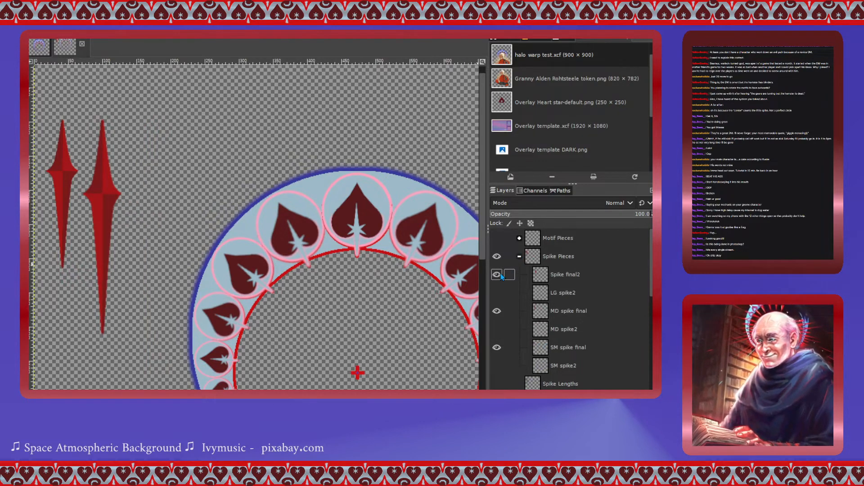
click(496, 274)
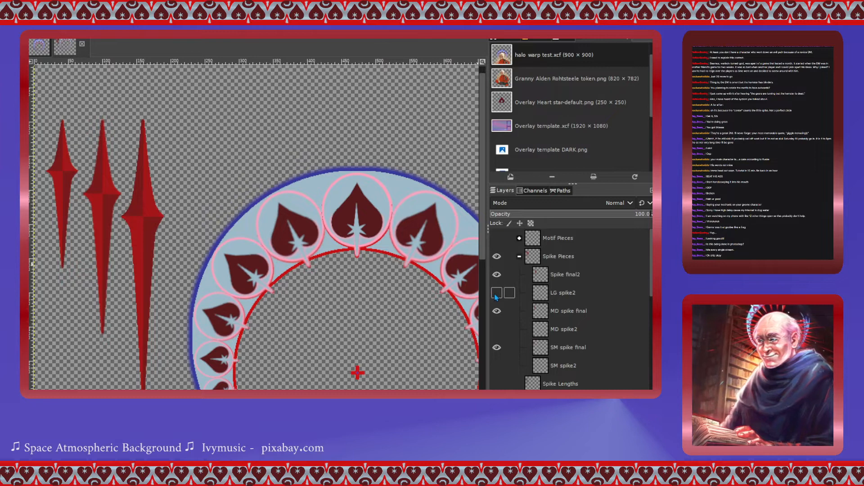
click(497, 293)
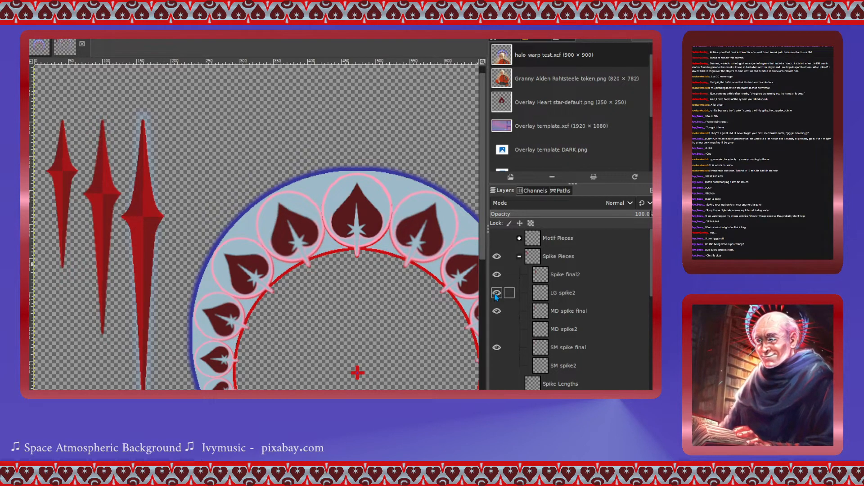
click(496, 294)
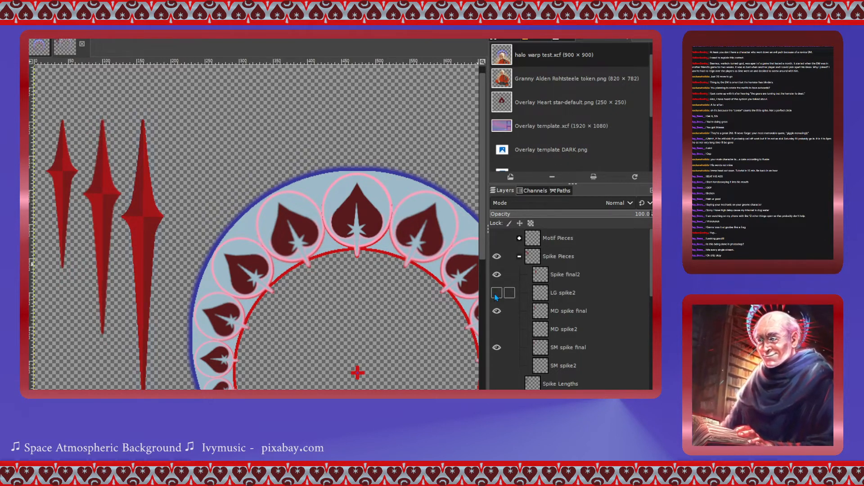
- Duplicate the Spike final2 layer three times
click(541, 282)
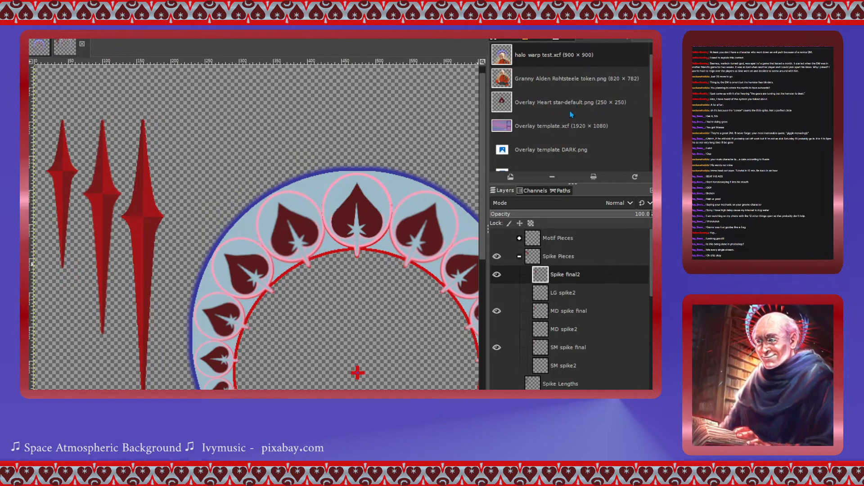
key(shift+ctrl+d)
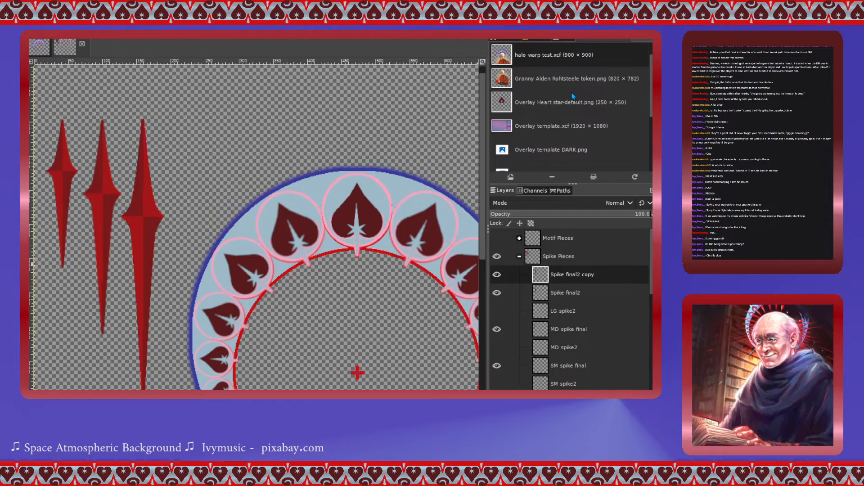
key(shift+ctrl+d)
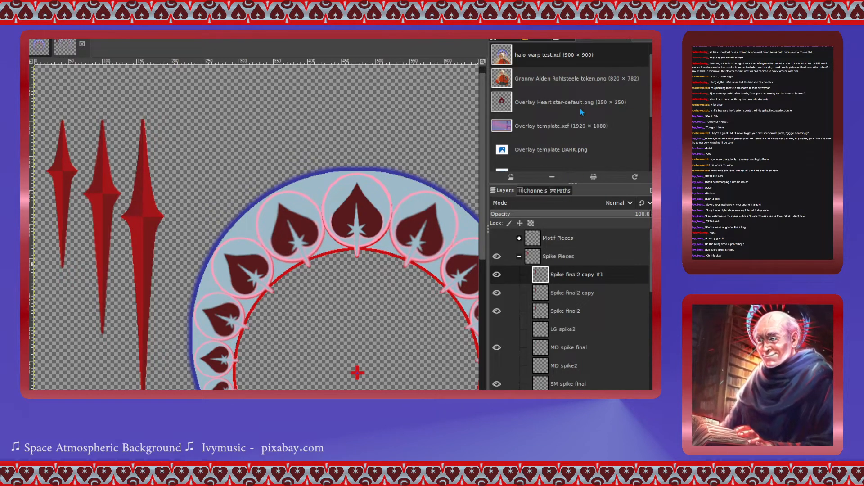
key(shift+ctrl+d)
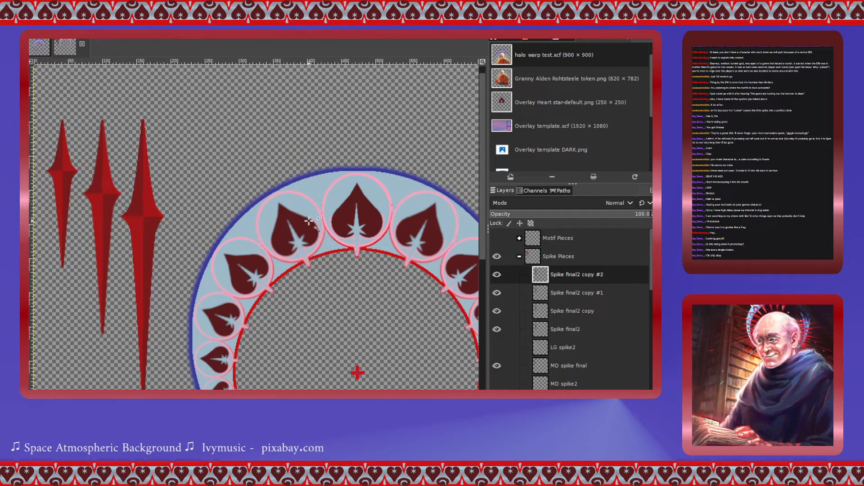
- Move the Spike final2 copy #2 spike to the bottom of the ring, pointing downward
scroll(309, 221, down, 2)
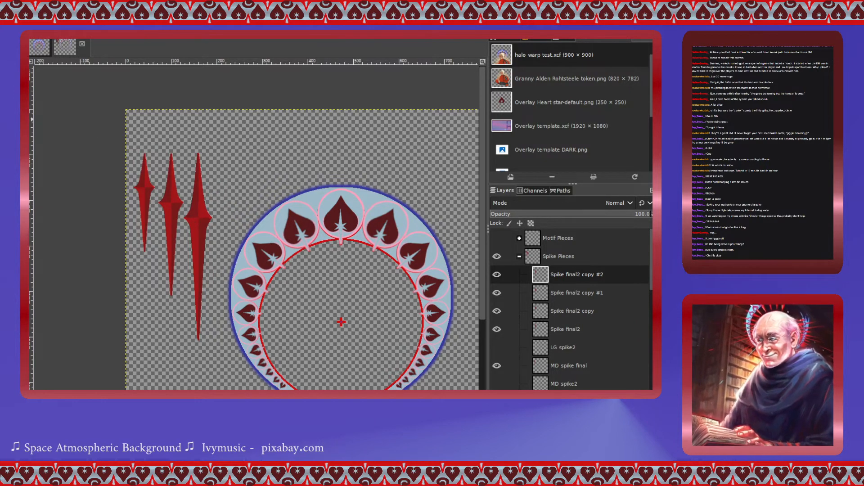
mouse_move(198, 220)
mouse_down()
mouse_move(257, 228)
mouse_move(198, 223)
mouse_up()
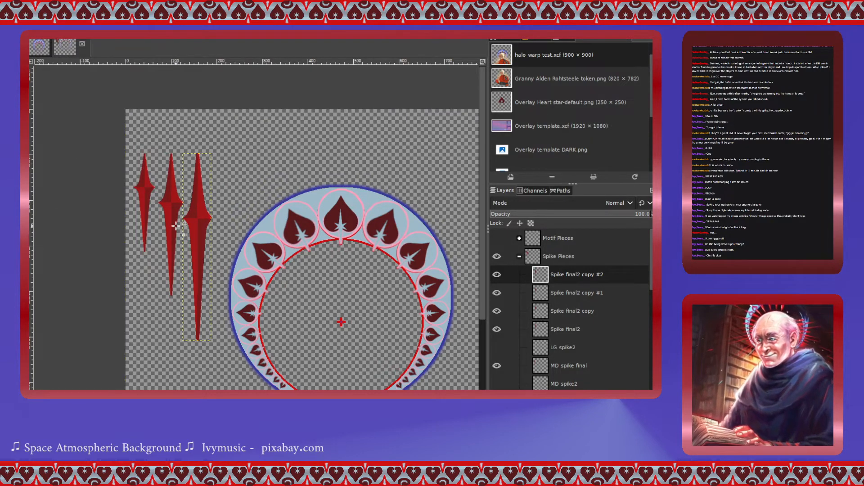
drag(197, 219, 339, 245)
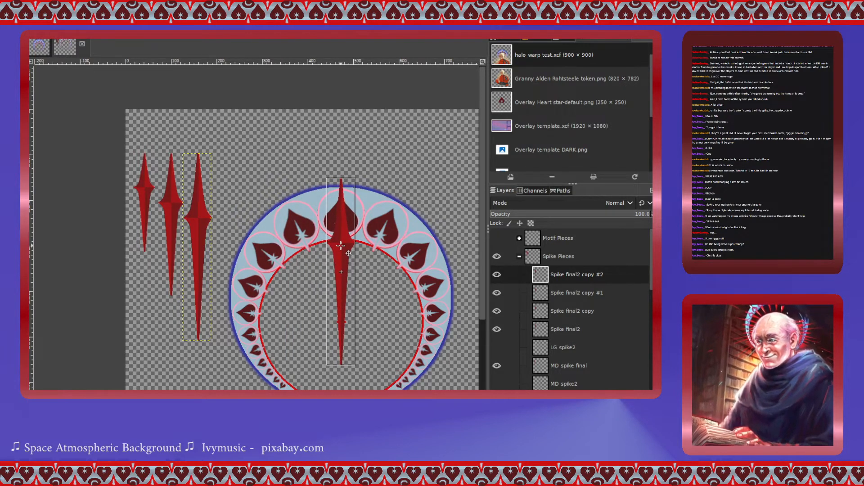
drag(341, 246, 341, 286)
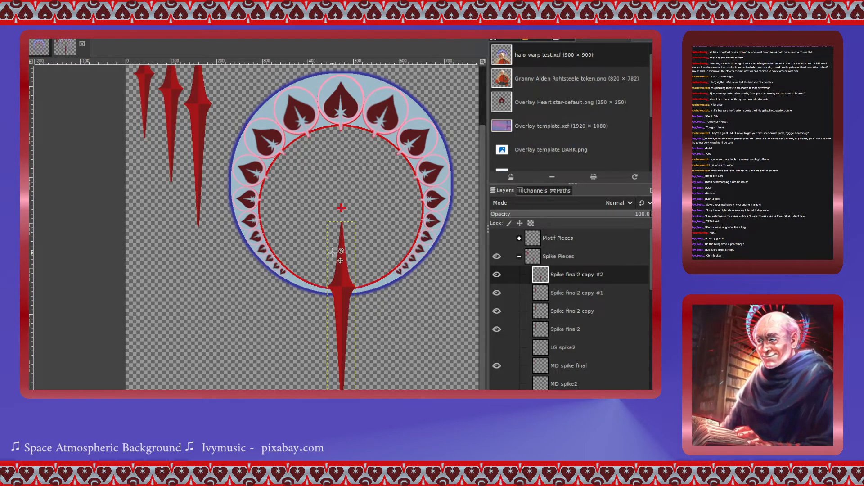
scroll(307, 249, up, 3)
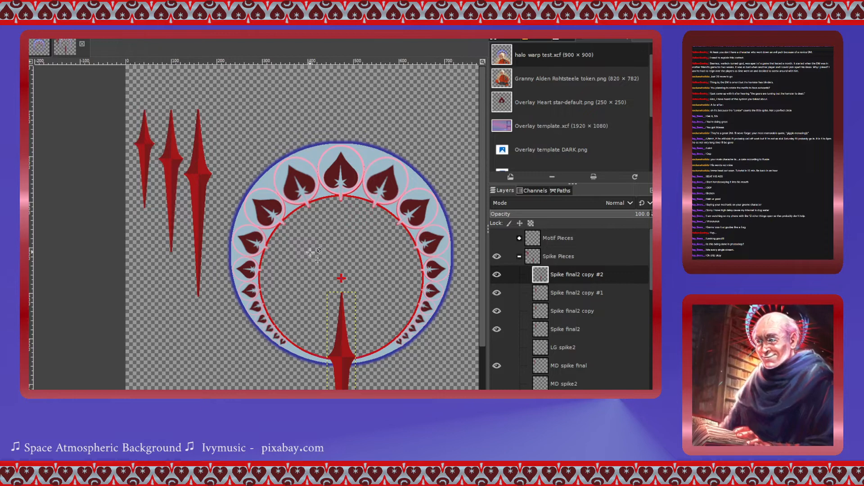
drag(337, 360, 337, 359)
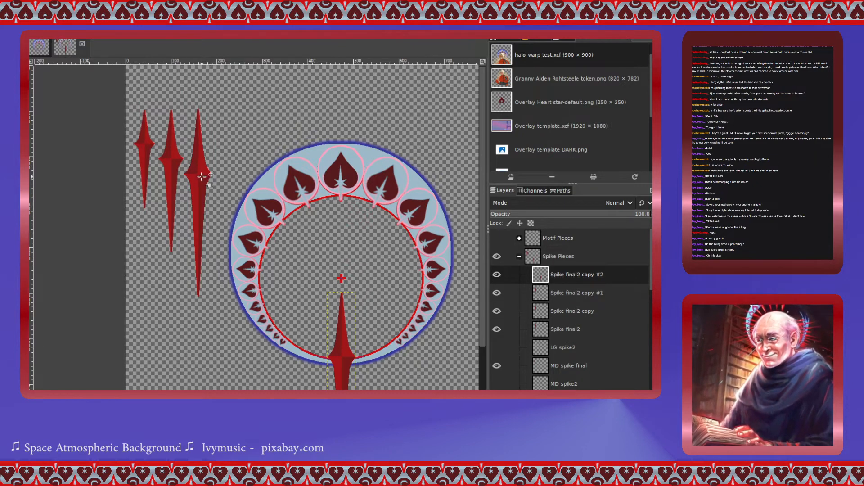
- Move the Spike final2 copy #1 spike to the ring's top and the Spike final2 copy spike to its left side
click(542, 300)
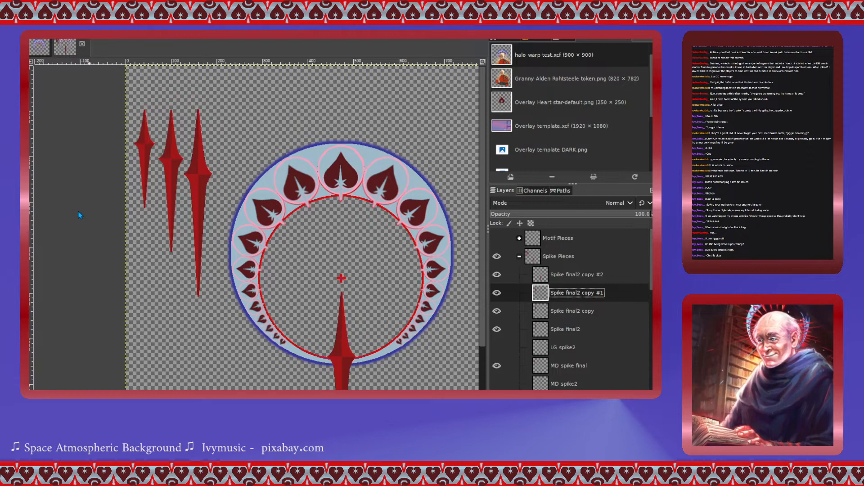
drag(198, 179, 340, 162)
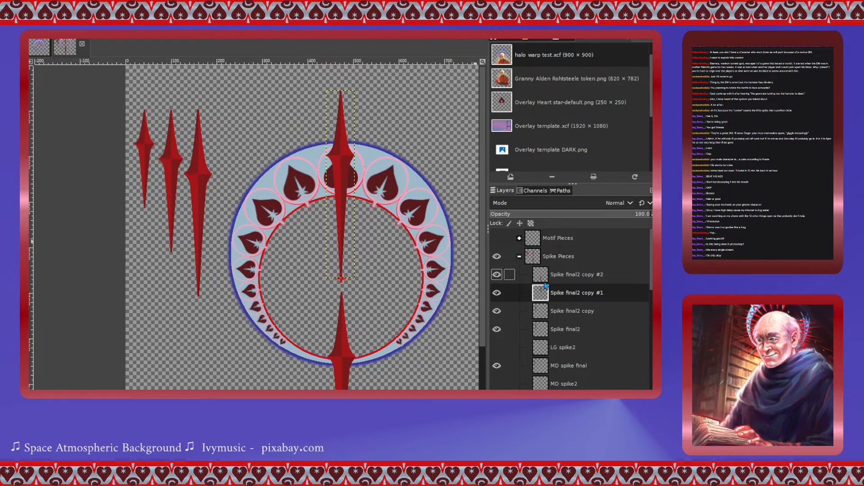
click(545, 314)
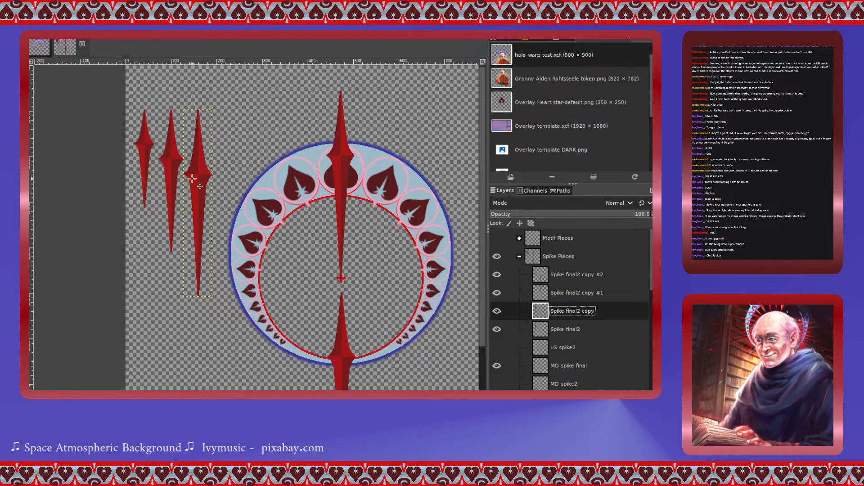
drag(197, 175, 266, 276)
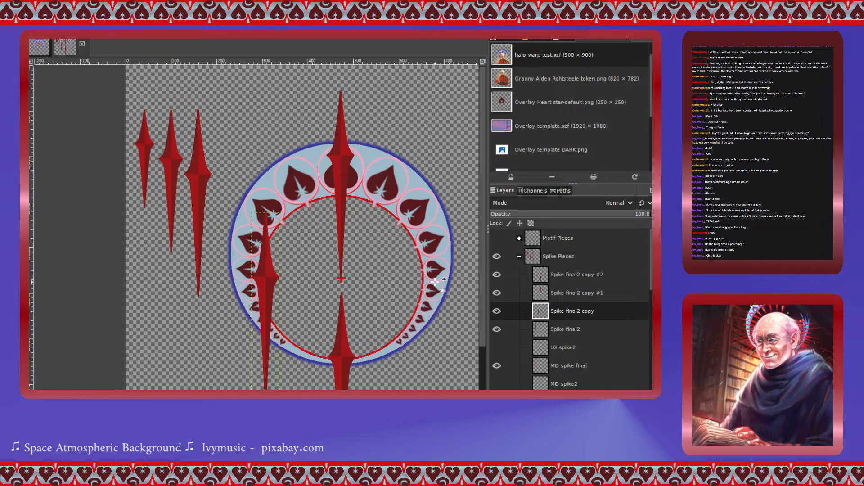
- Move the Spike final2 spike to the ring's right side
click(538, 333)
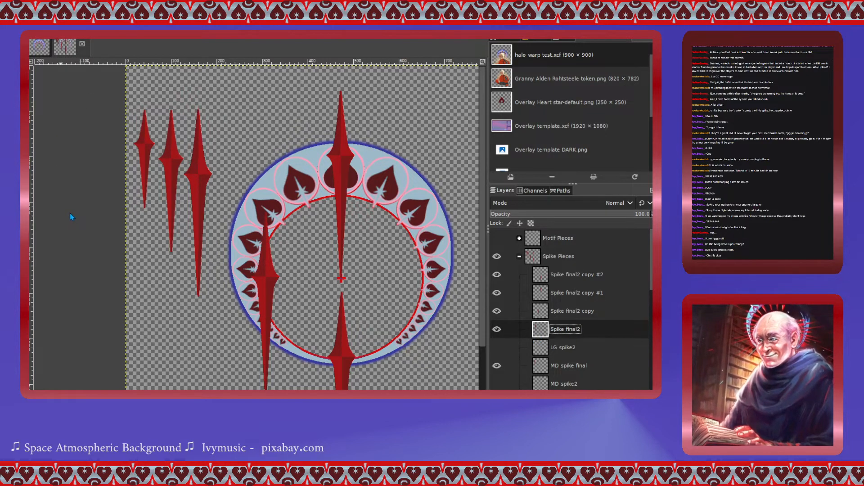
drag(198, 176, 423, 279)
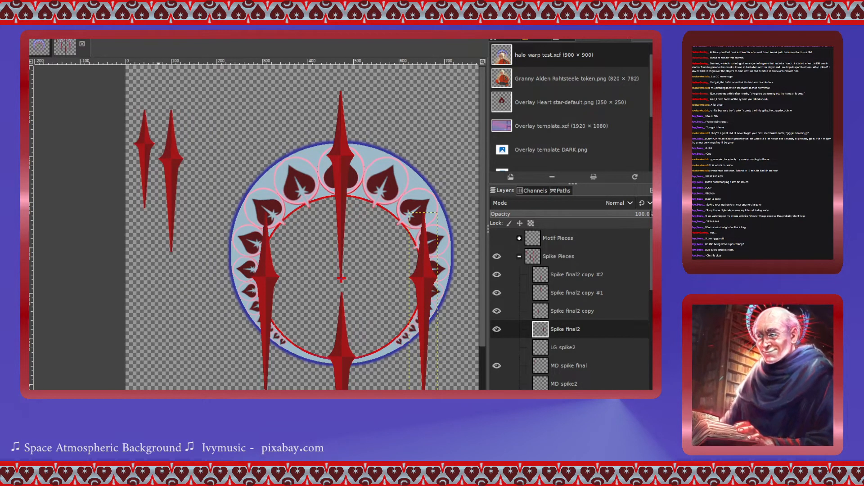
key(shift+s)
click(423, 279)
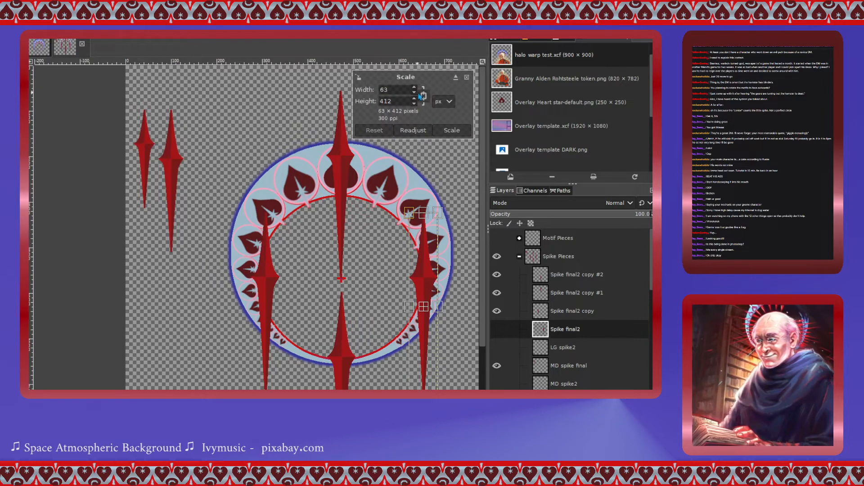
click(466, 77)
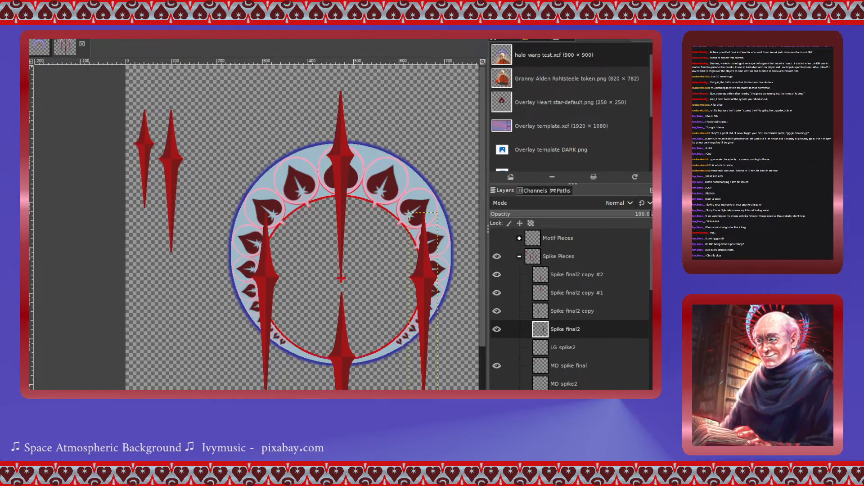
- Rotate the Spike final2 spike by -90 degrees so it lies horizontally
key(shift+r)
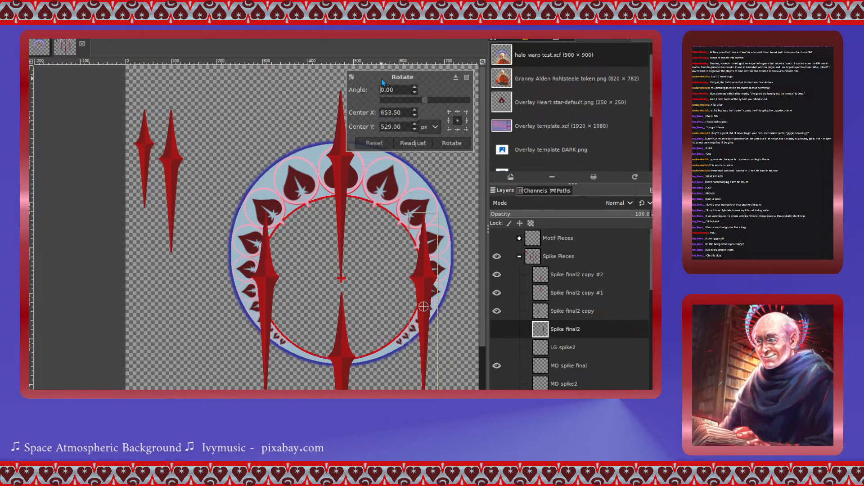
key(Tab)
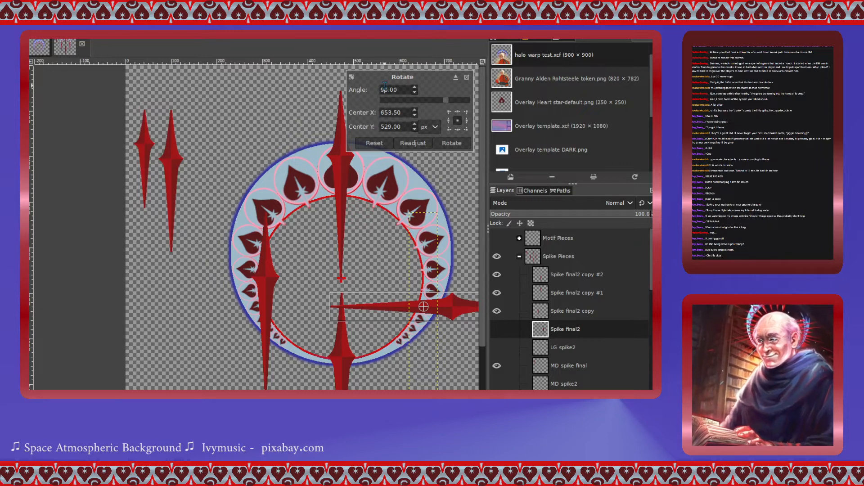
drag(385, 86, 374, 85)
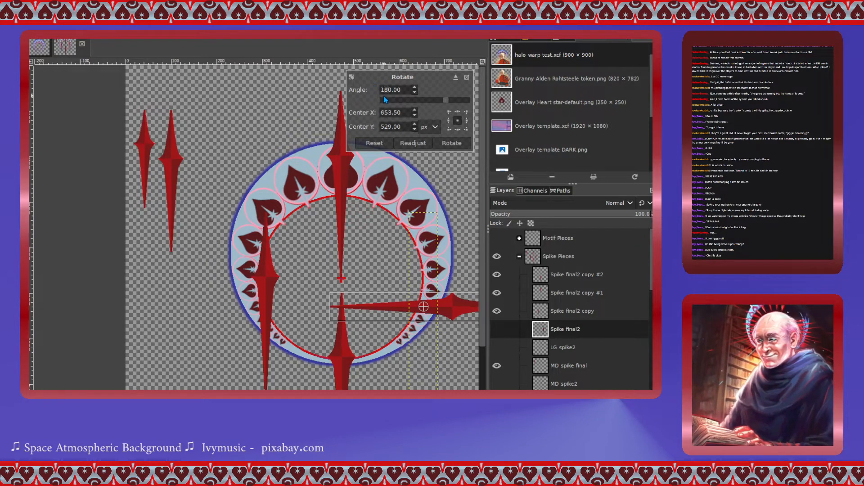
key(Tab)
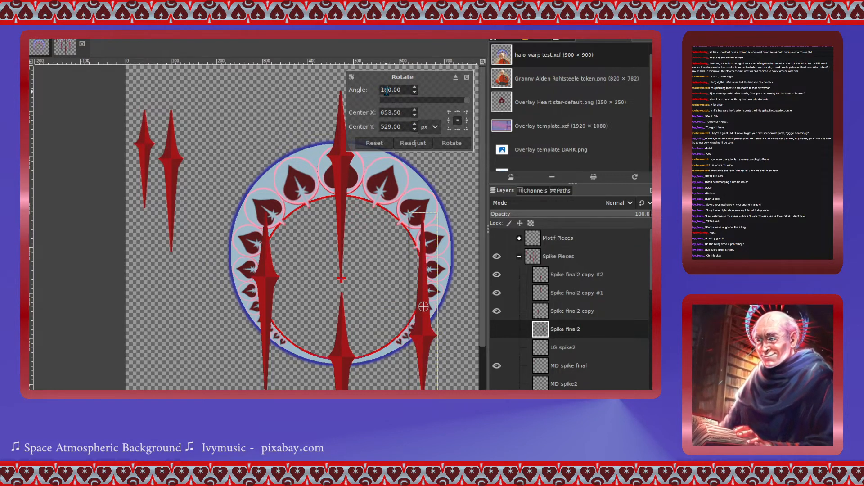
drag(386, 90, 373, 91)
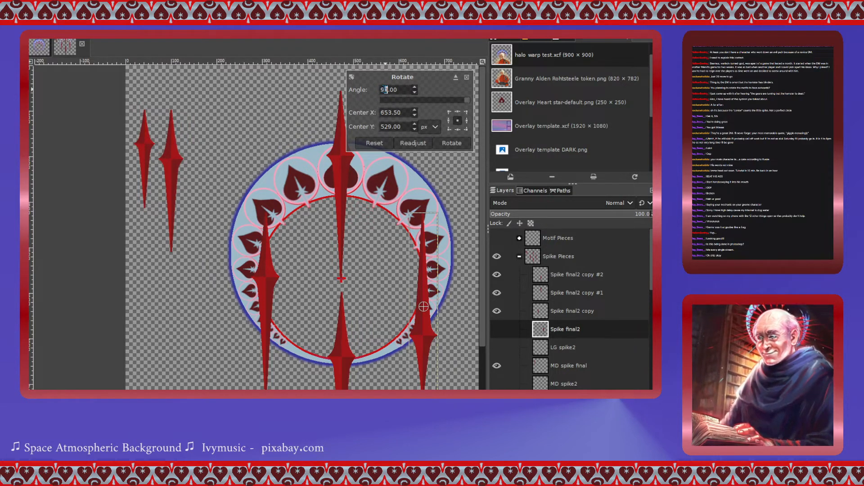
drag(384, 89, 377, 89)
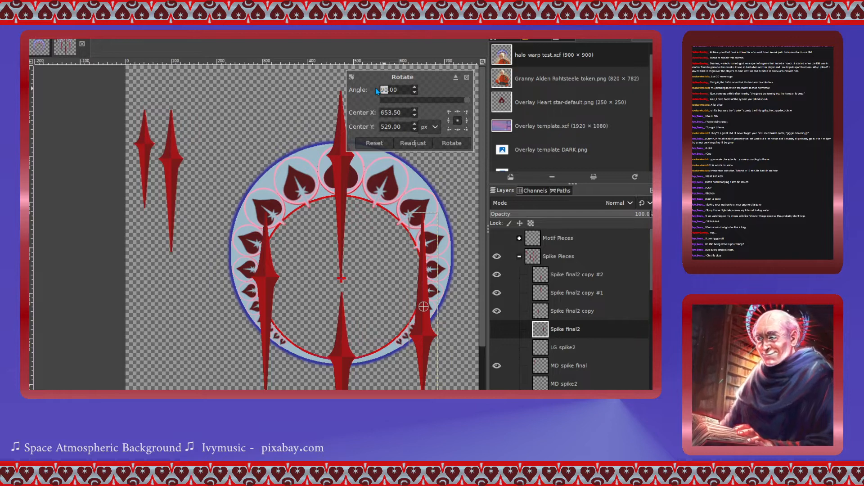
text(27)
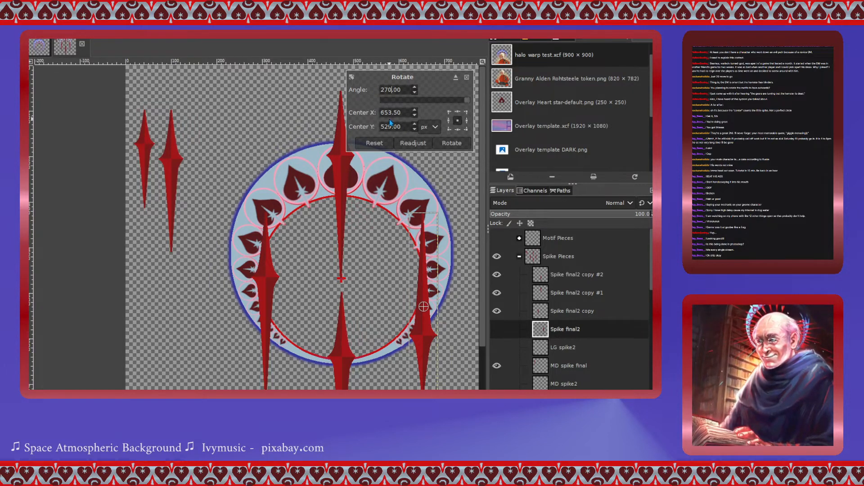
click(401, 99)
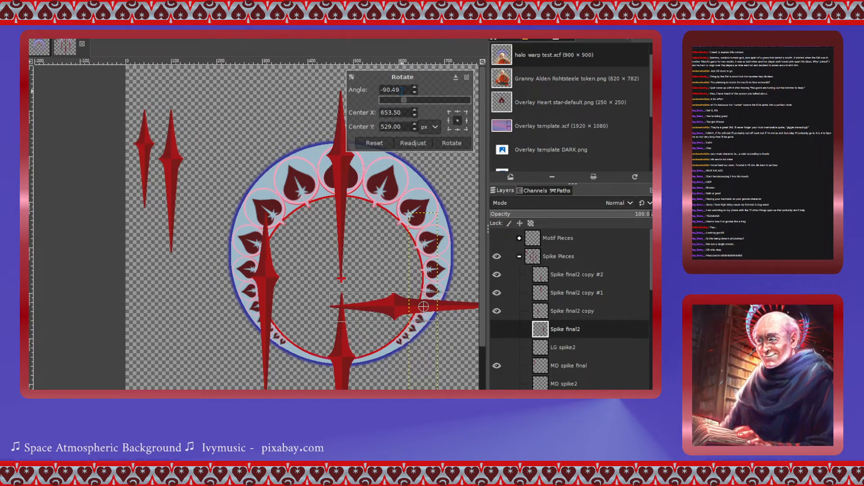
drag(400, 90, 342, 92)
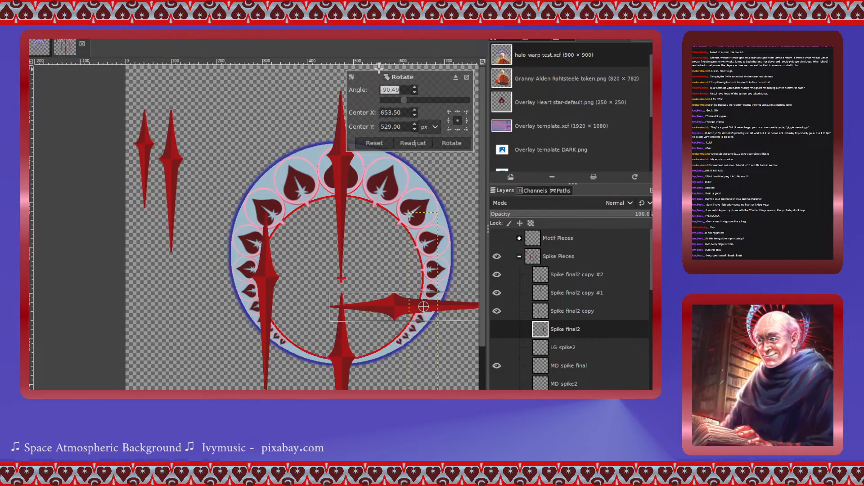
text(270)
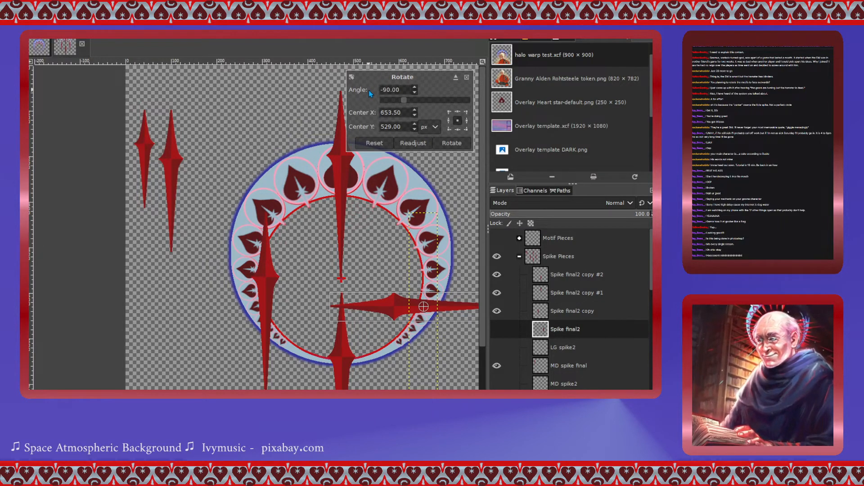
key(Return)
click(452, 143)
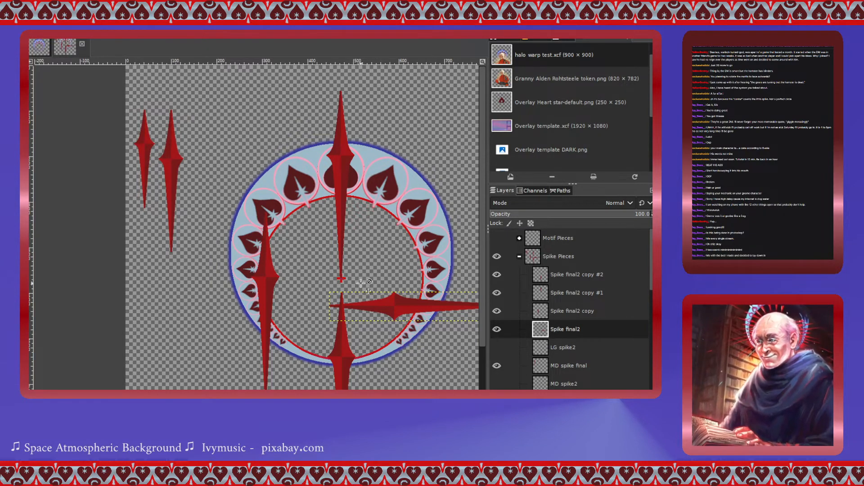
- Move the horizontal spike up onto the ring's right side, centred on a heart motif
drag(394, 306, 423, 280)
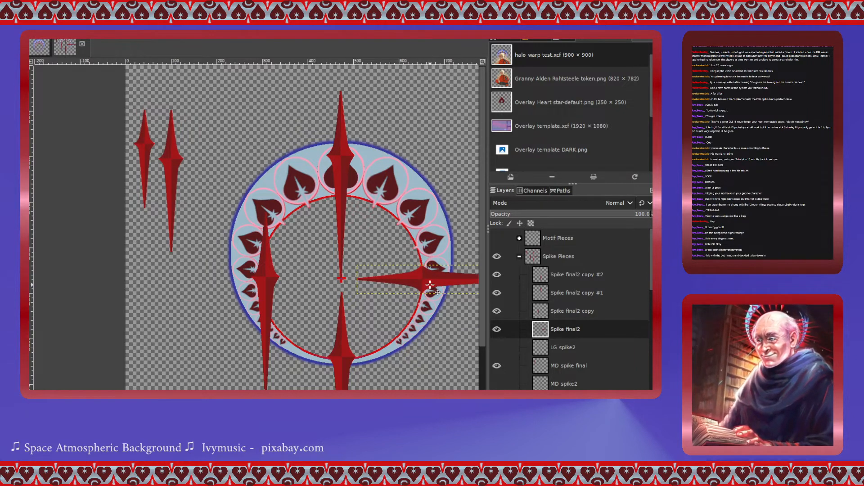
scroll(424, 280, up, 2)
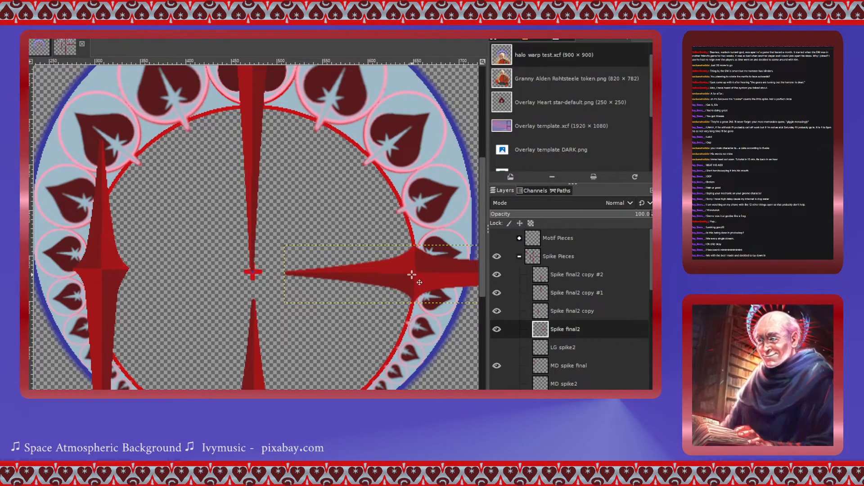
mouse_move(414, 274)
mouse_down()
mouse_move(376, 275)
mouse_move(408, 275)
mouse_move(415, 257)
mouse_up()
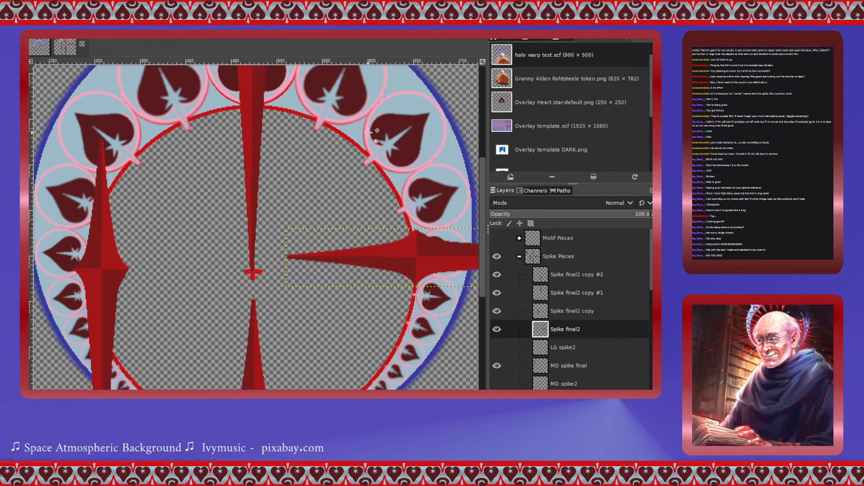
- Move the Placement take 2 layer group to the top of the layer stack
scroll(534, 305, down, 5)
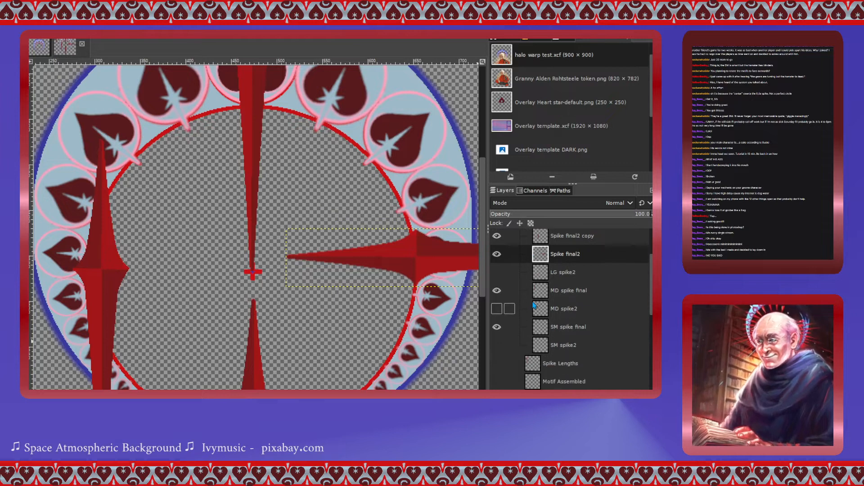
scroll(534, 306, down, 4)
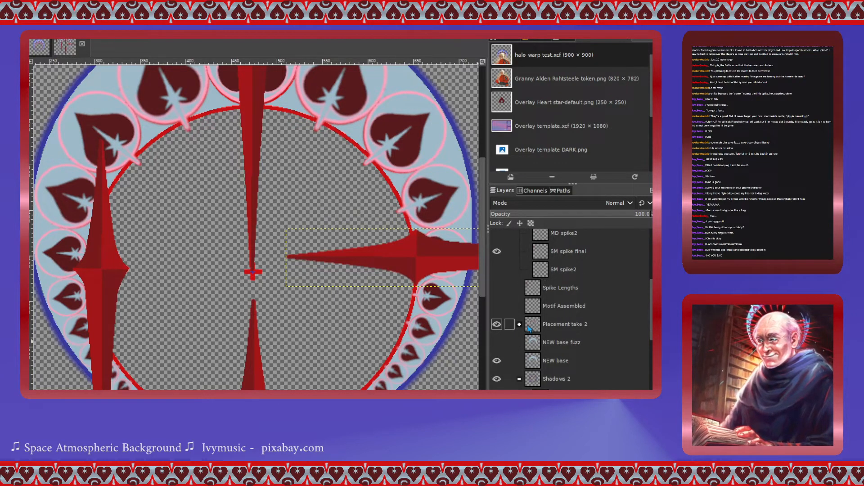
scroll(535, 238, up, 5)
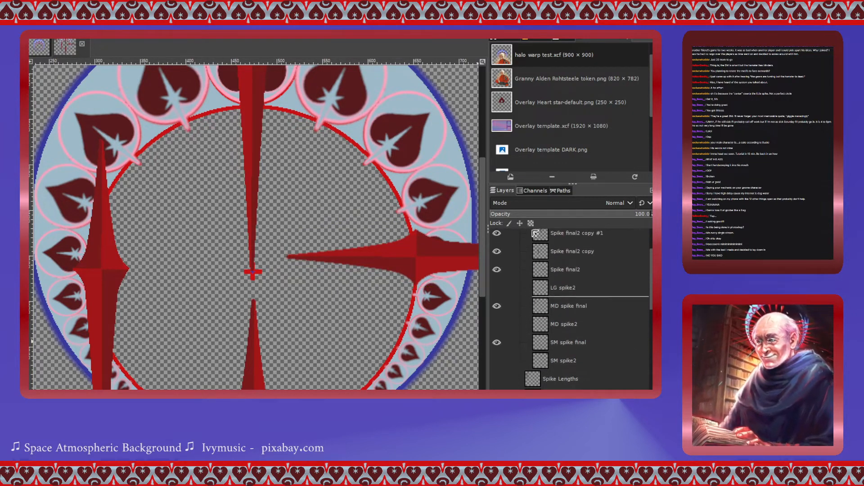
scroll(535, 233, up, 3)
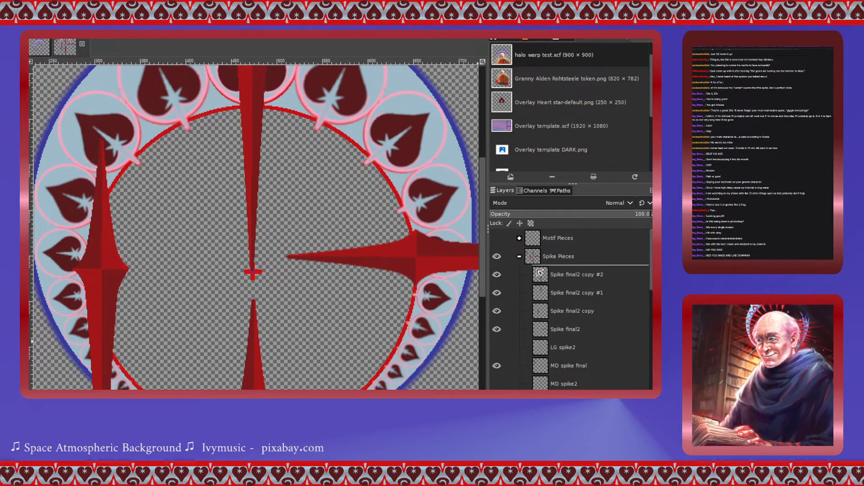
drag(539, 272, 531, 239)
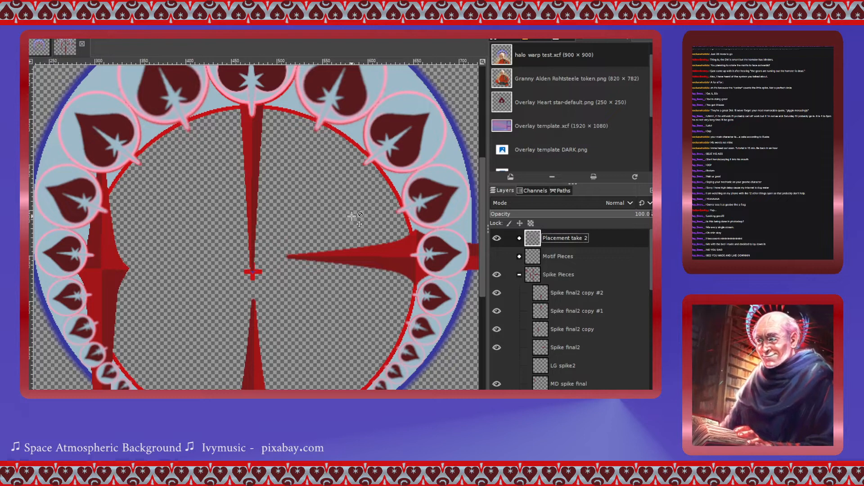
click(396, 266)
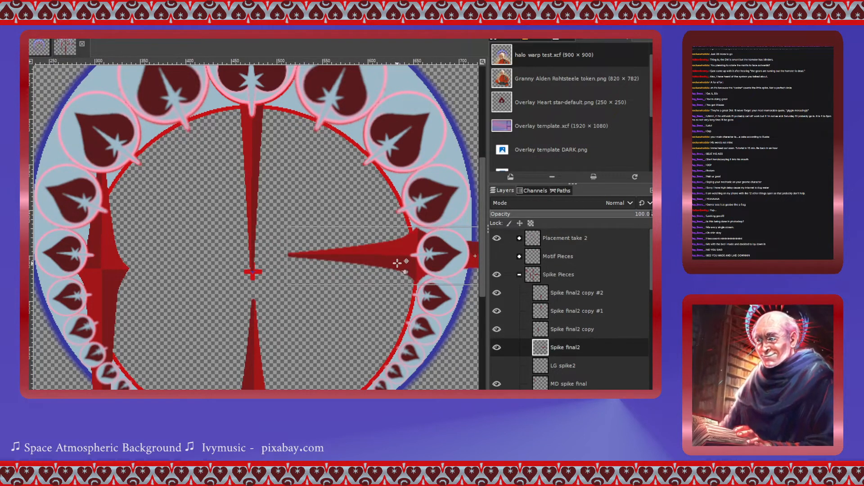
drag(397, 263, 397, 264)
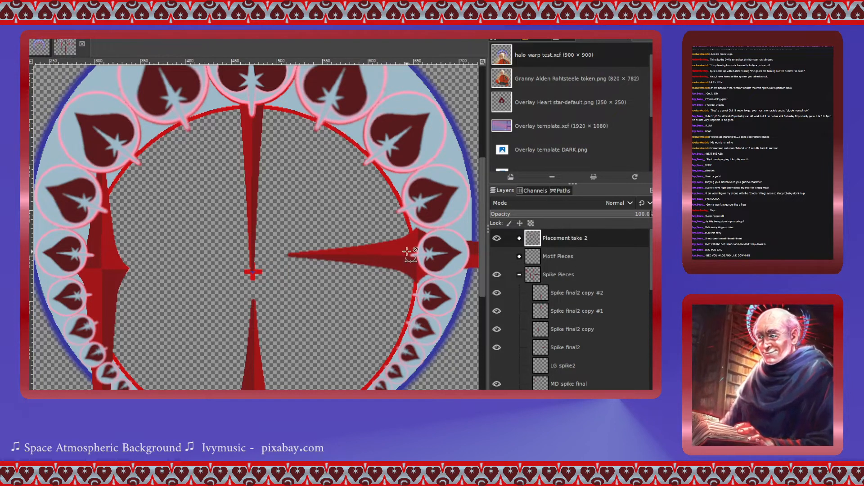
scroll(415, 259, up, 1)
drag(413, 264, 411, 264)
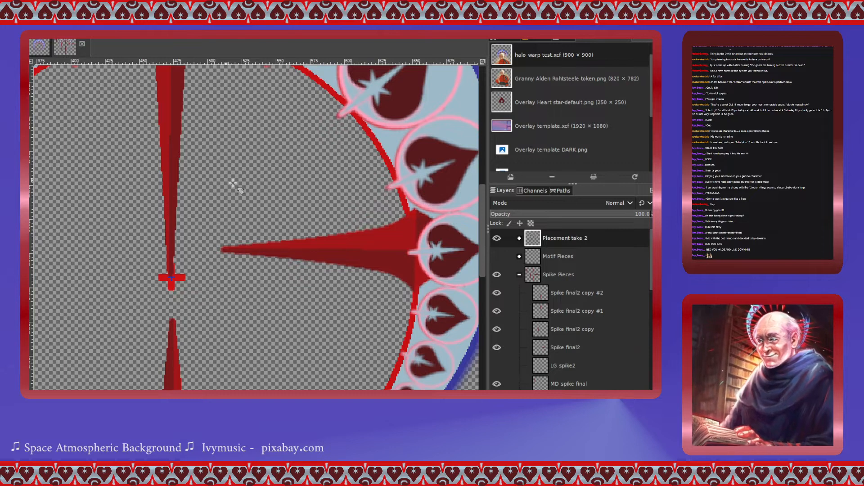
click(370, 250)
scroll(156, 318, right, 5)
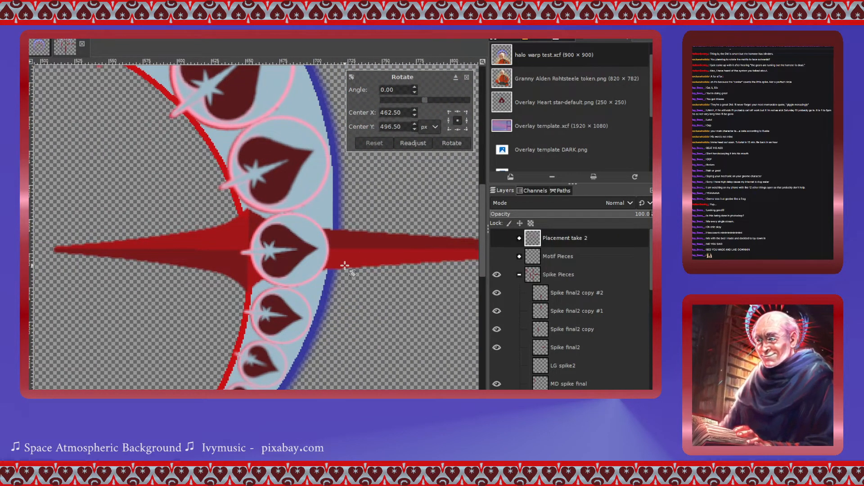
click(467, 76)
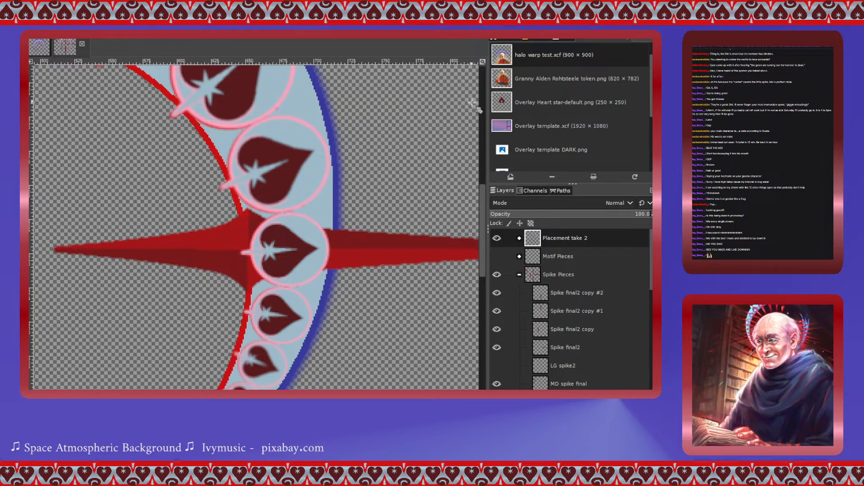
- Rotate the Spike final2 layer by -6.41 degrees around a centre set at its base to align with the heart
click(549, 293)
click(545, 311)
click(542, 333)
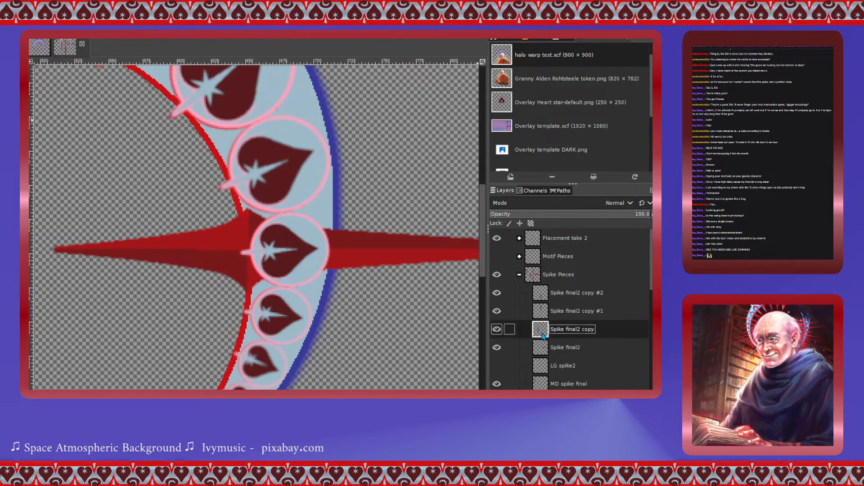
click(544, 347)
click(210, 249)
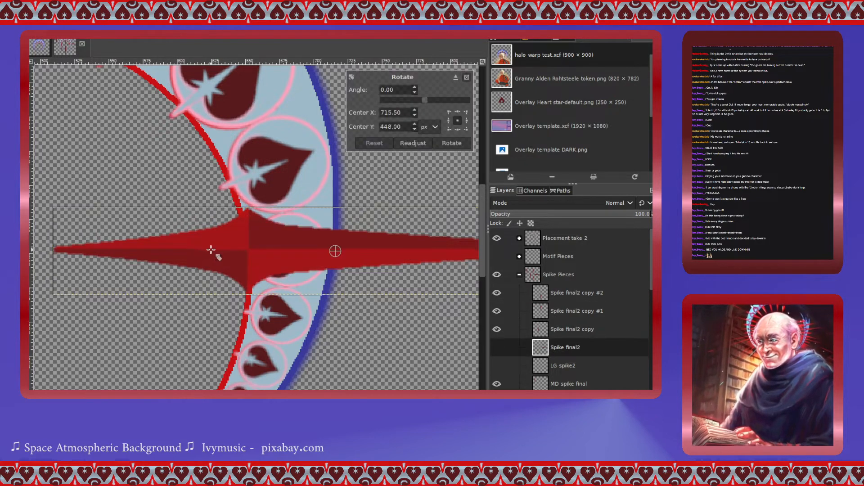
drag(254, 249, 247, 250)
scroll(251, 254, up, 3)
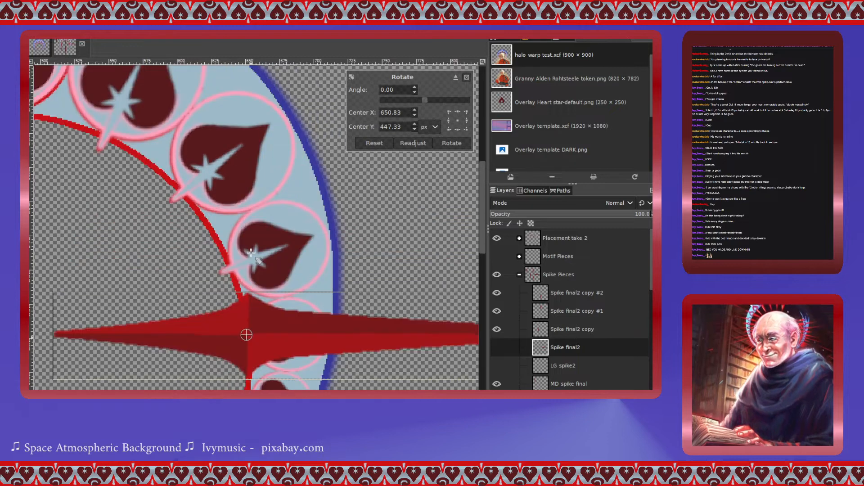
scroll(251, 253, right, 3)
scroll(251, 254, left, 6)
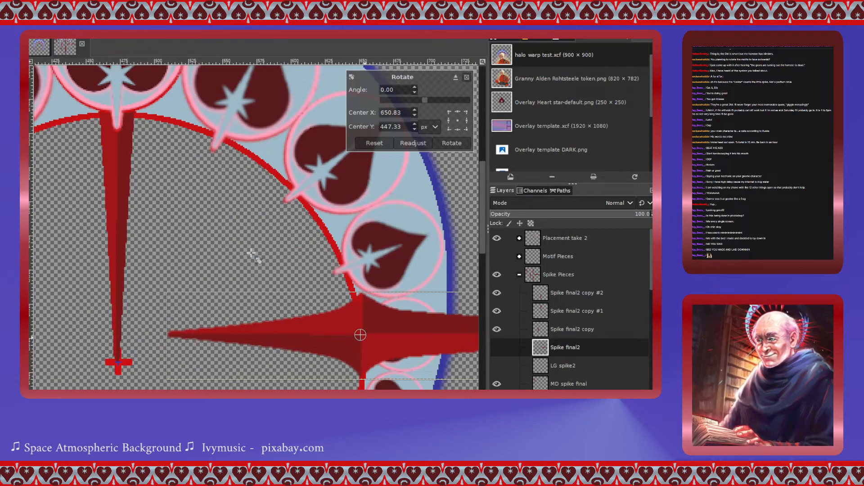
scroll(251, 253, down, 2)
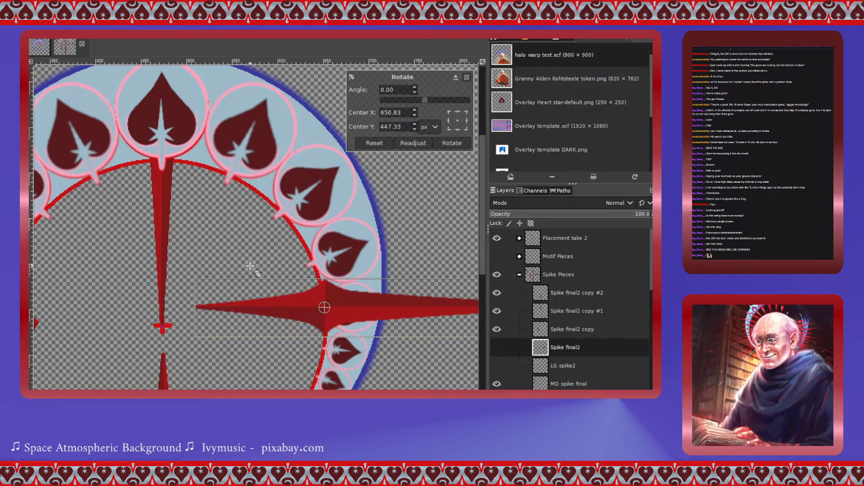
drag(422, 100, 423, 102)
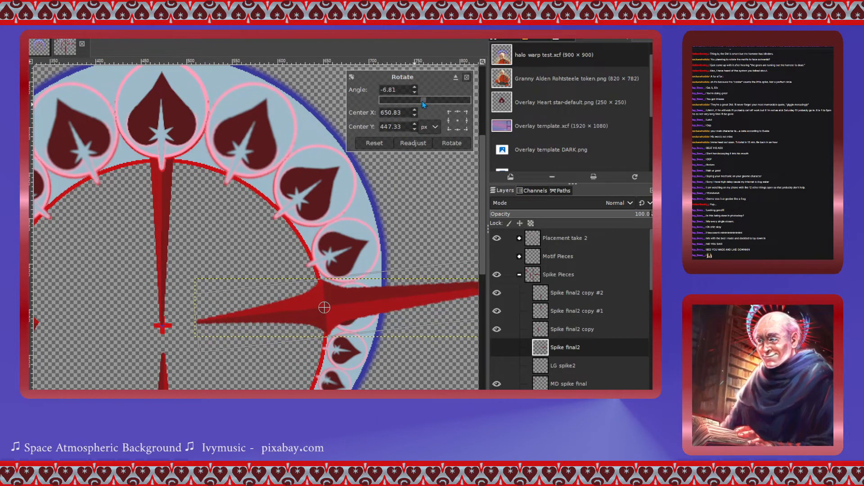
click(414, 90)
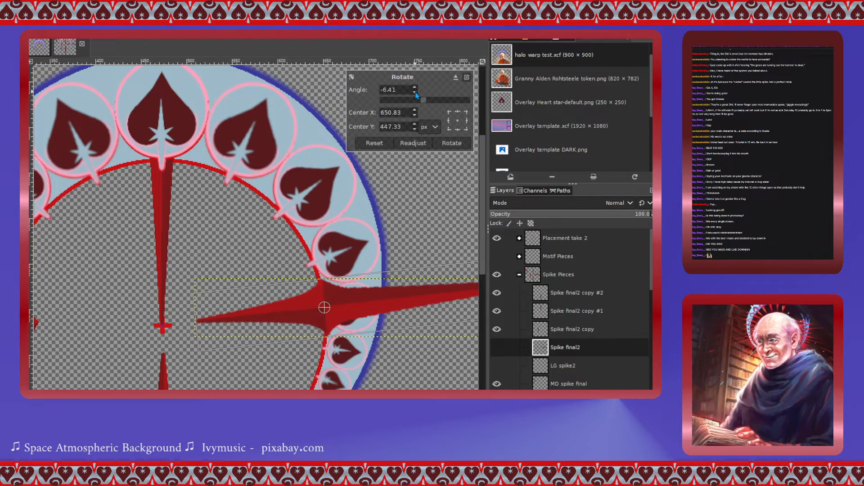
click(448, 143)
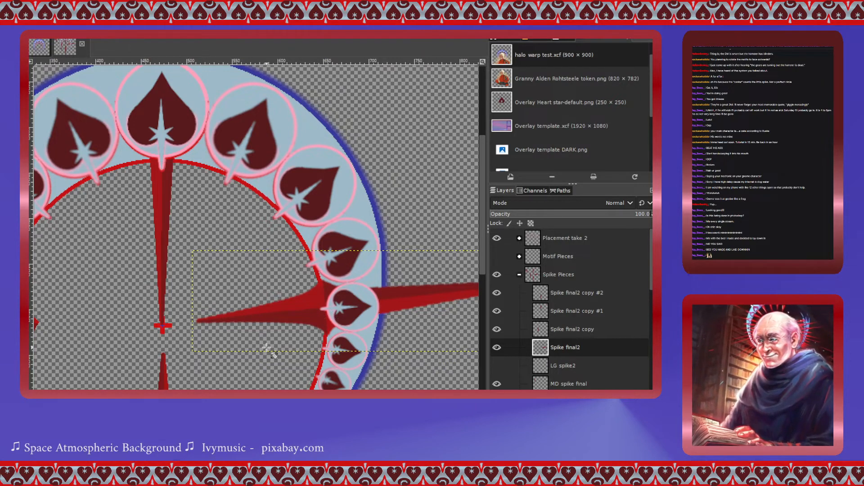
scroll(268, 350, down, 1)
scroll(266, 348, up, 4)
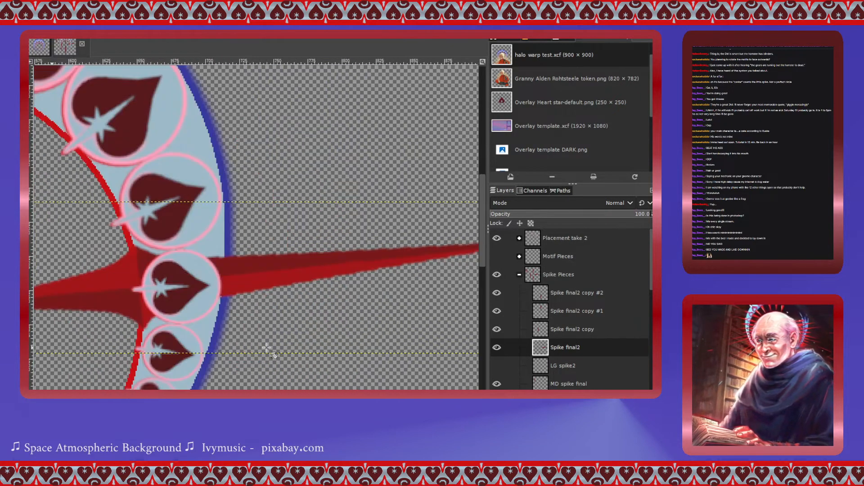
scroll(266, 348, left, 5)
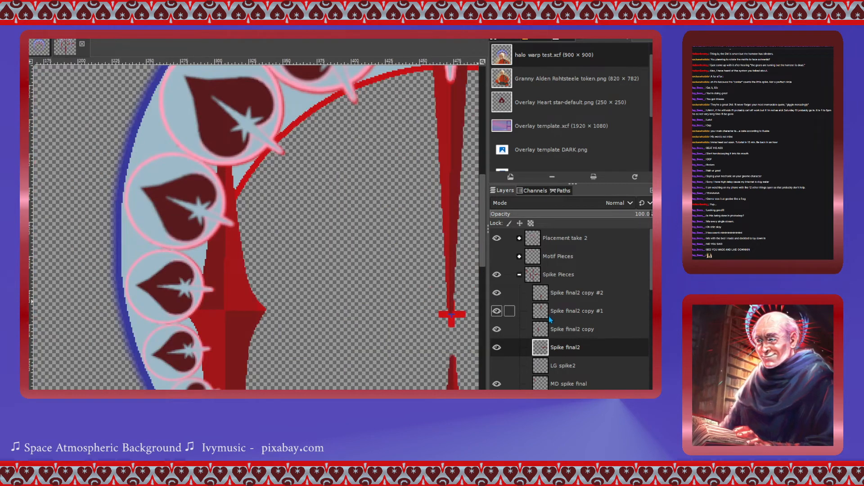
- Rotate the Spike final2 copy layer by 90 degrees so the spike lies horizontally
click(542, 333)
key(shift+r)
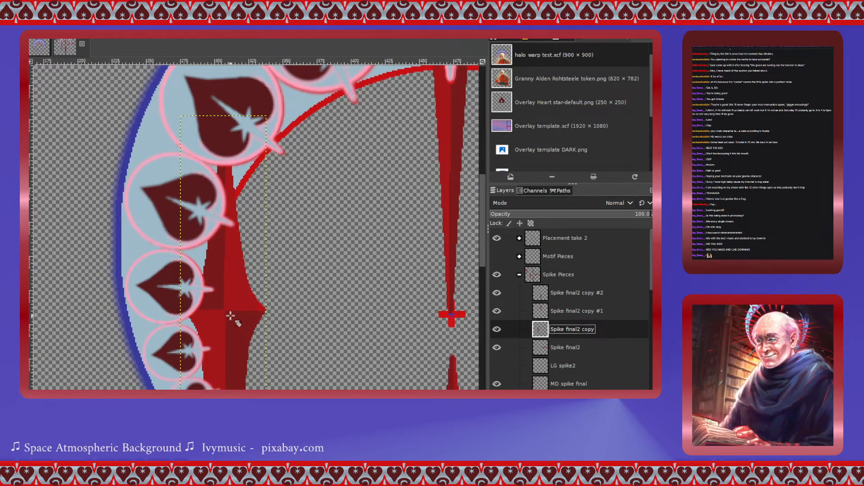
click(232, 314)
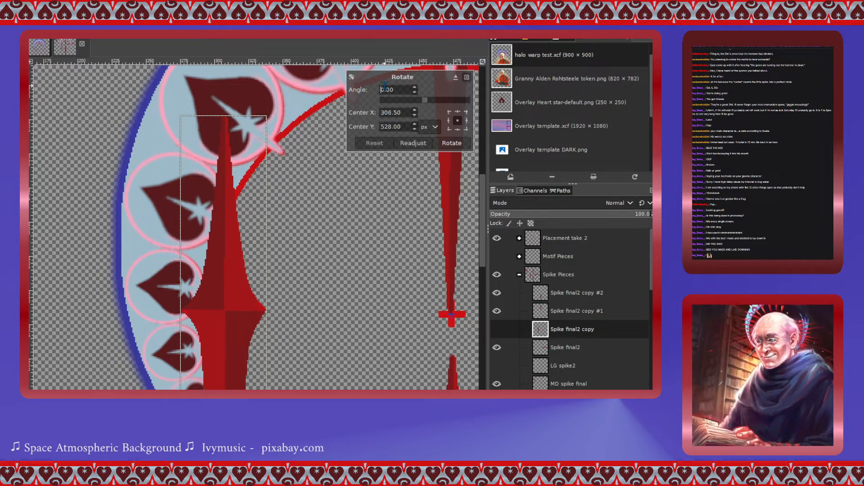
key(Return)
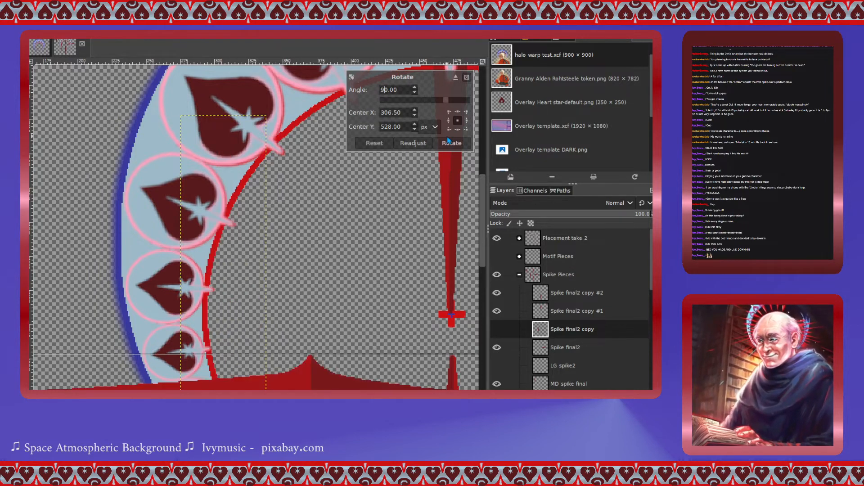
click(466, 142)
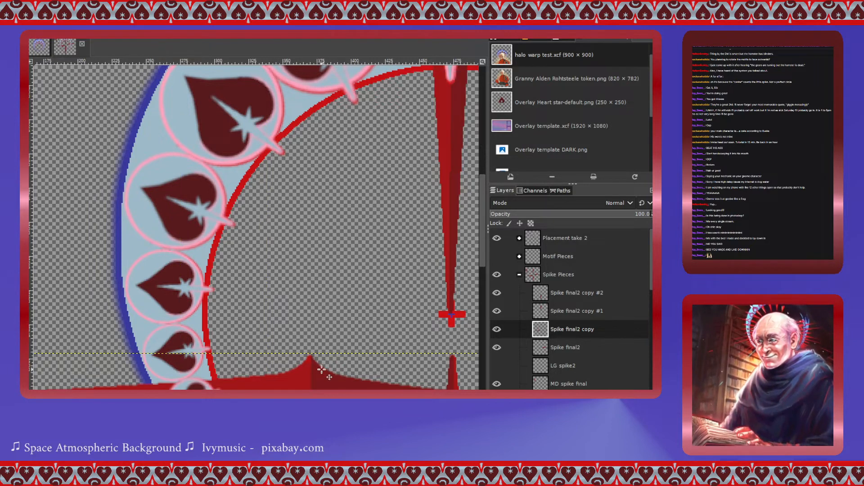
- Move the horizontal spike onto the ring's left side, centred on a heart motif
drag(313, 386, 210, 290)
scroll(355, 324, down, 3)
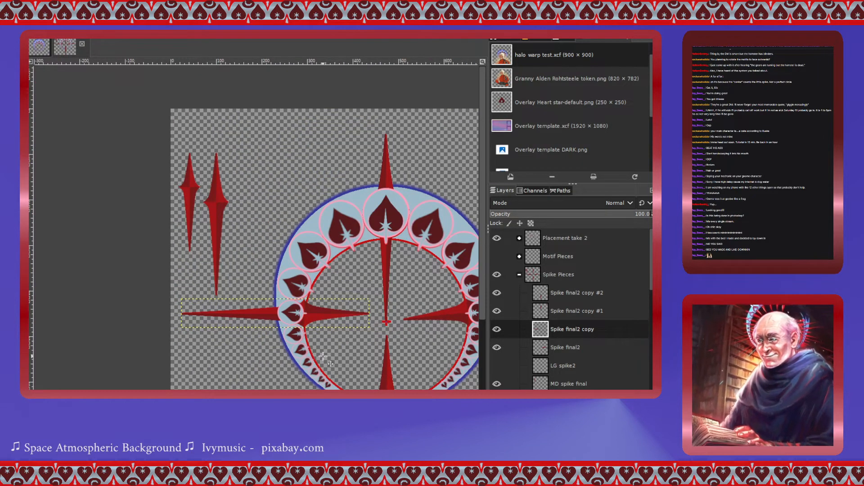
scroll(324, 355, right, 3)
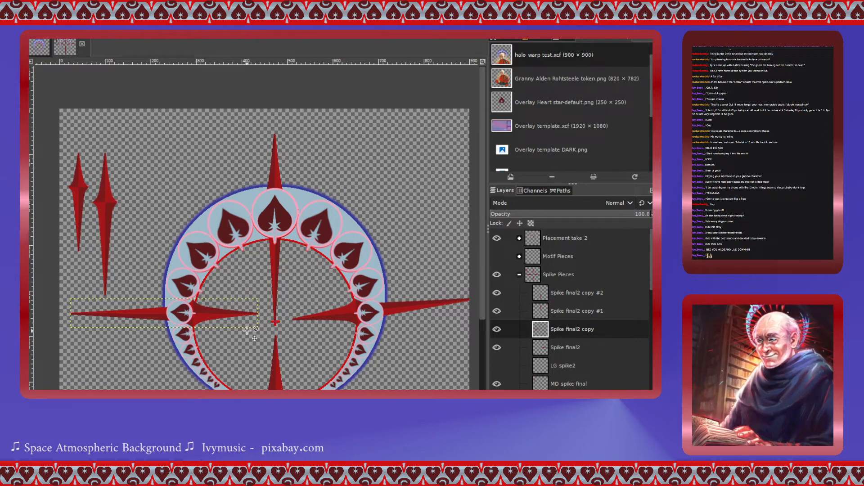
drag(203, 312, 204, 332)
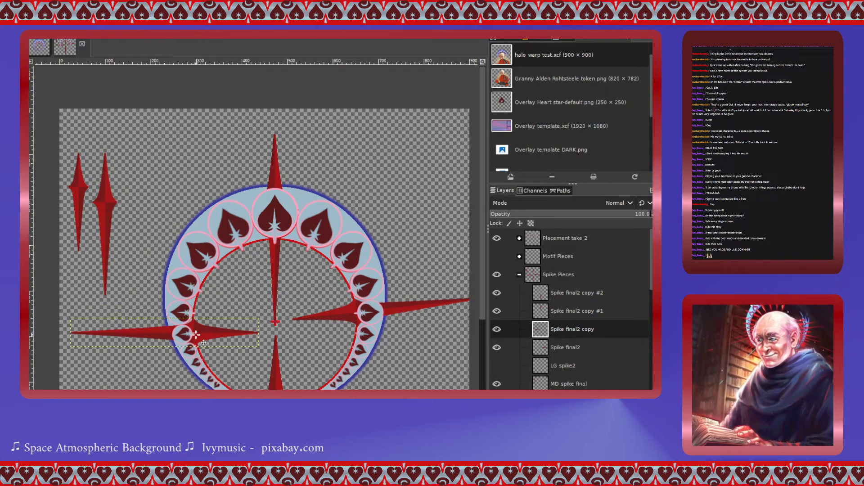
scroll(195, 335, up, 4)
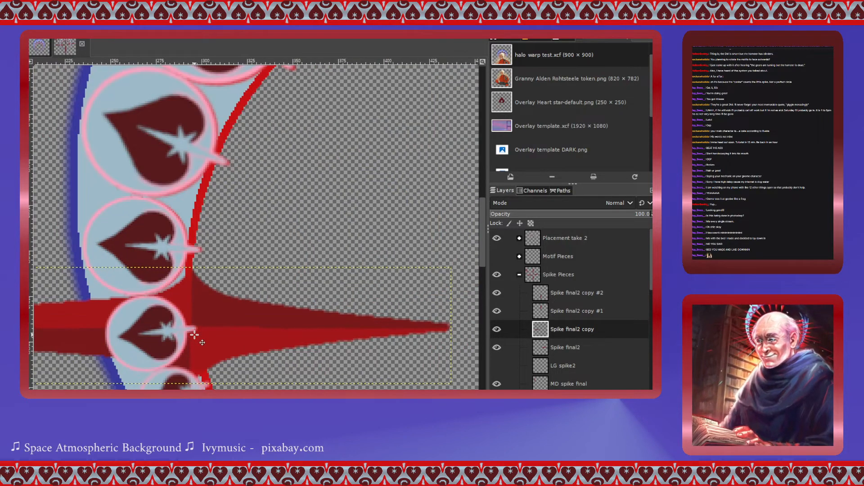
scroll(195, 335, down, 1)
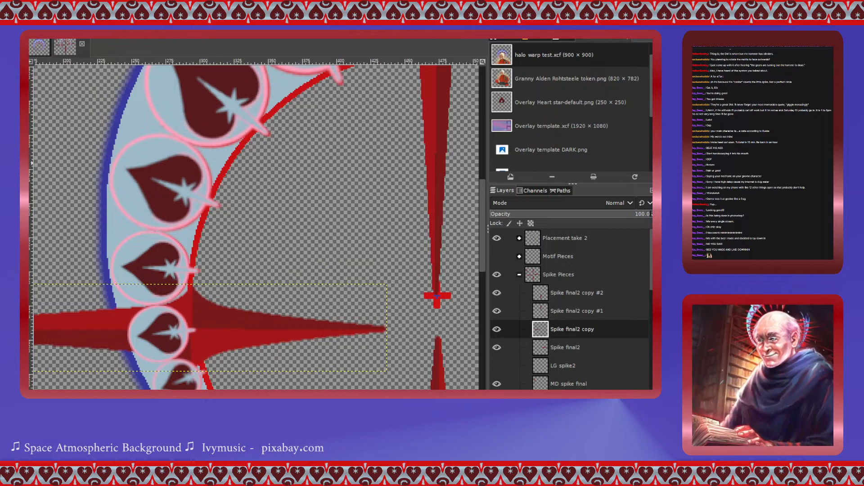
- Rotate the Spike final2 copy layer by -8.36 degrees around a centre set at its base to align with the heart
click(291, 329)
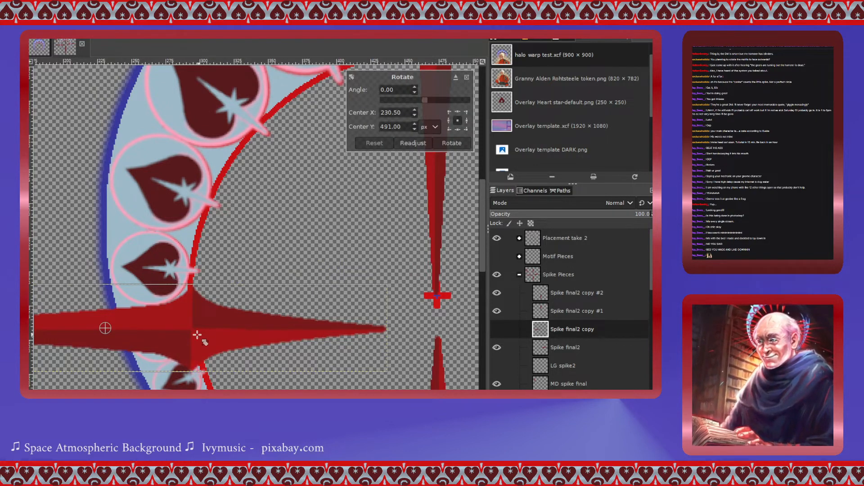
drag(105, 329, 192, 329)
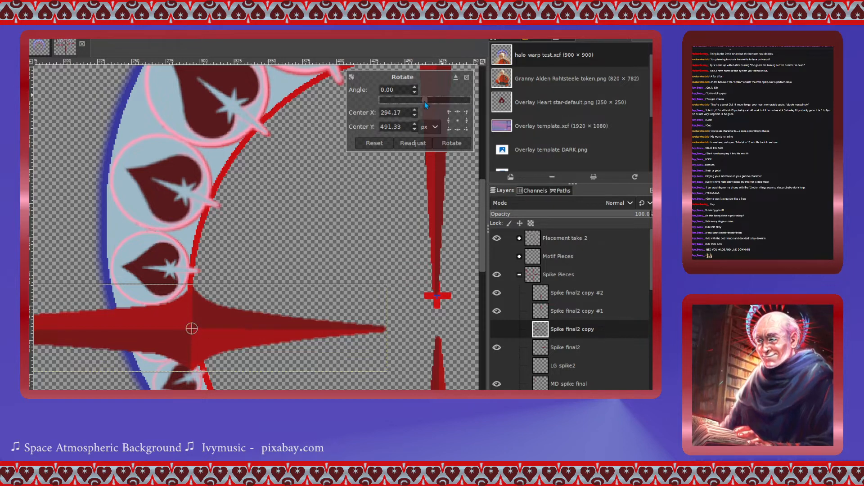
drag(426, 101, 423, 105)
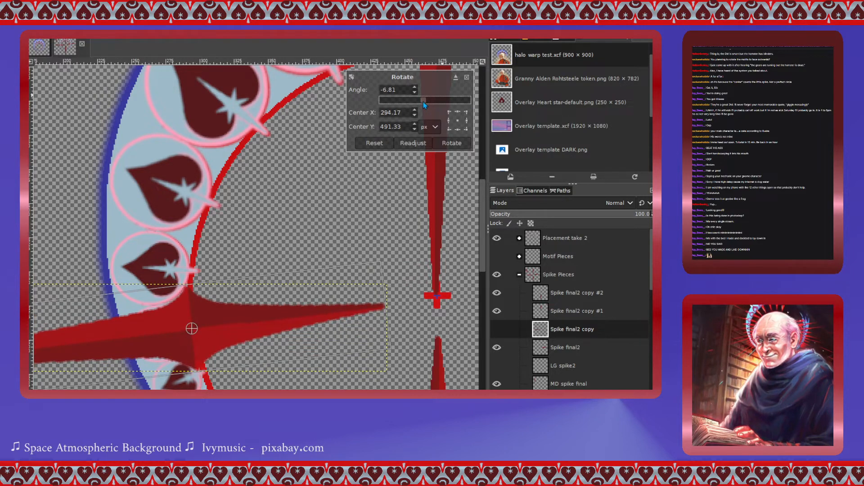
drag(424, 105, 423, 105)
click(415, 92)
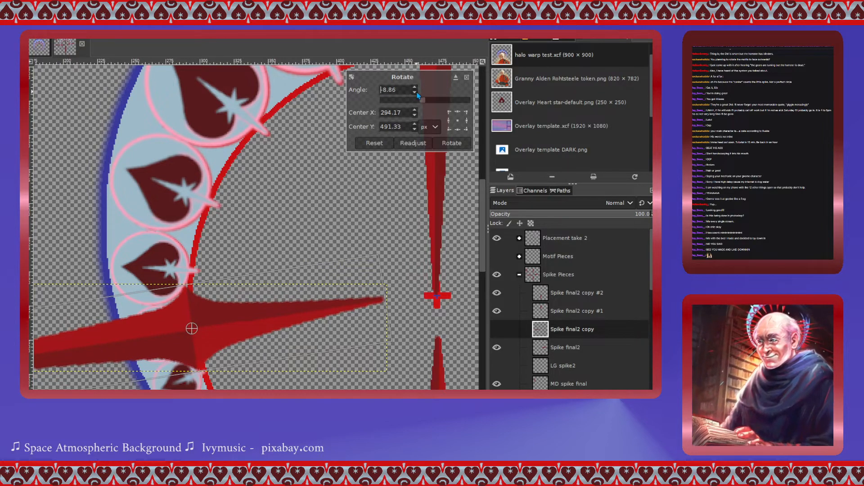
click(417, 87)
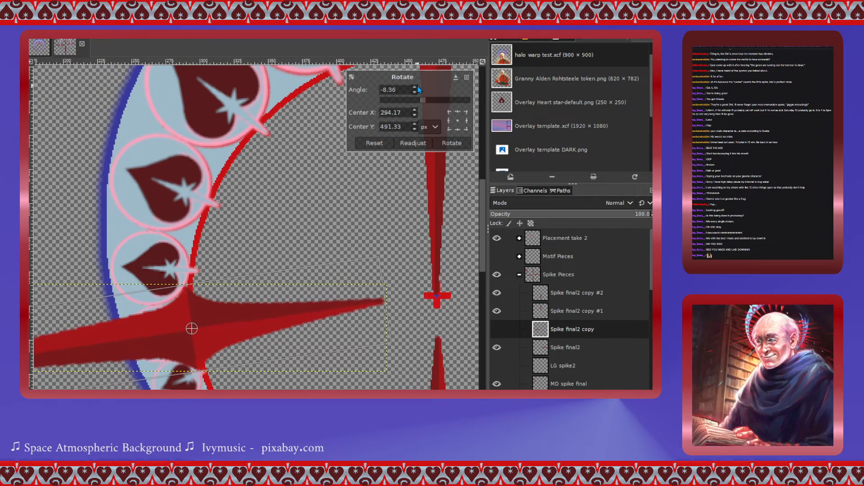
click(447, 144)
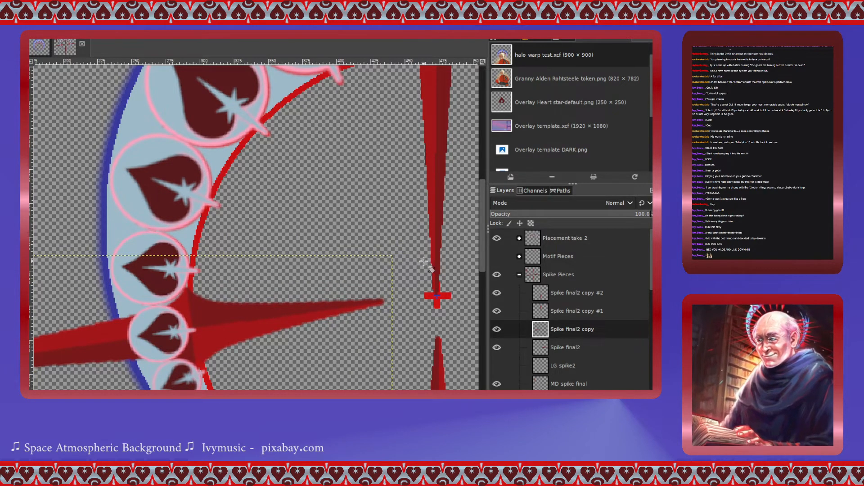
- Nudge the Spike final2 copy #2 spike slightly down at the ring's bottom
scroll(400, 326, down, 2)
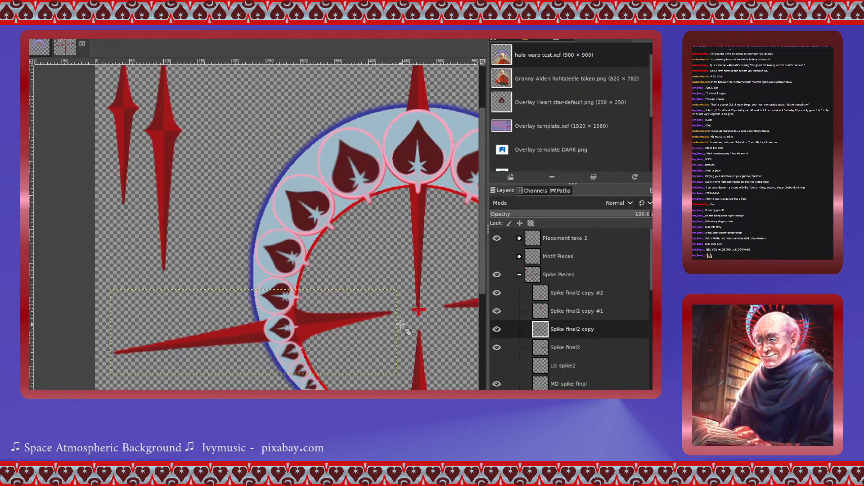
scroll(400, 324, down, 1)
scroll(400, 324, up, 1)
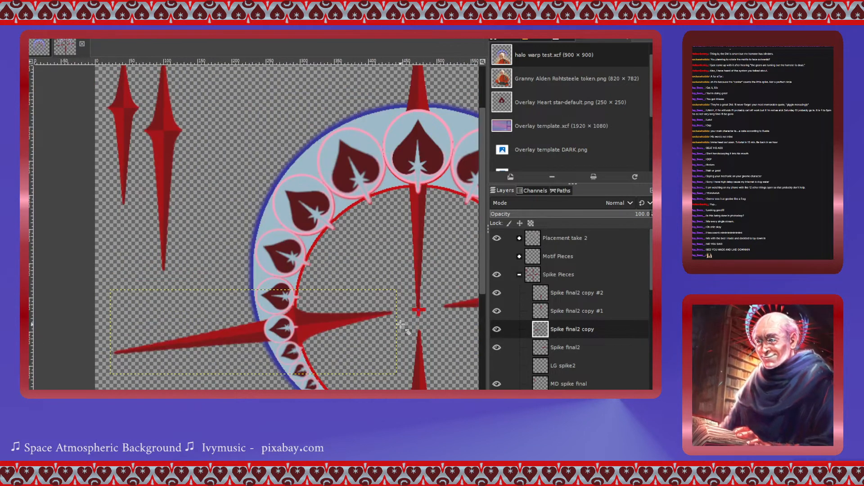
scroll(400, 324, right, 3)
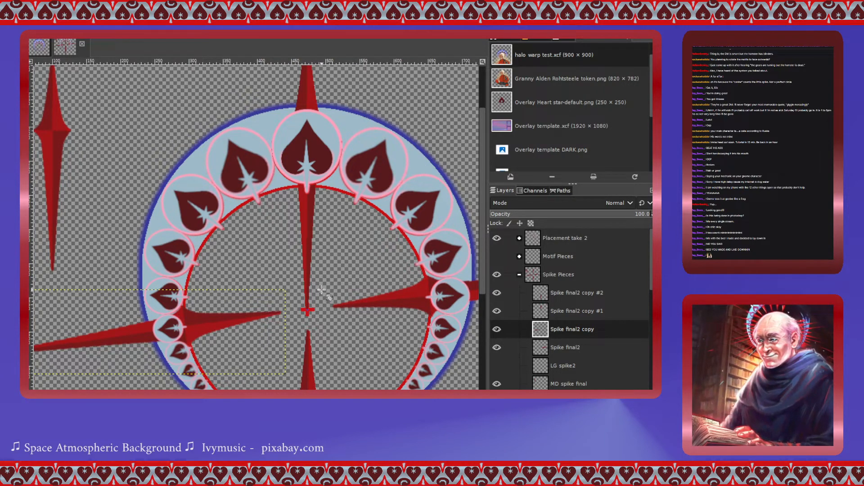
scroll(322, 292, up, 3)
scroll(323, 292, down, 10)
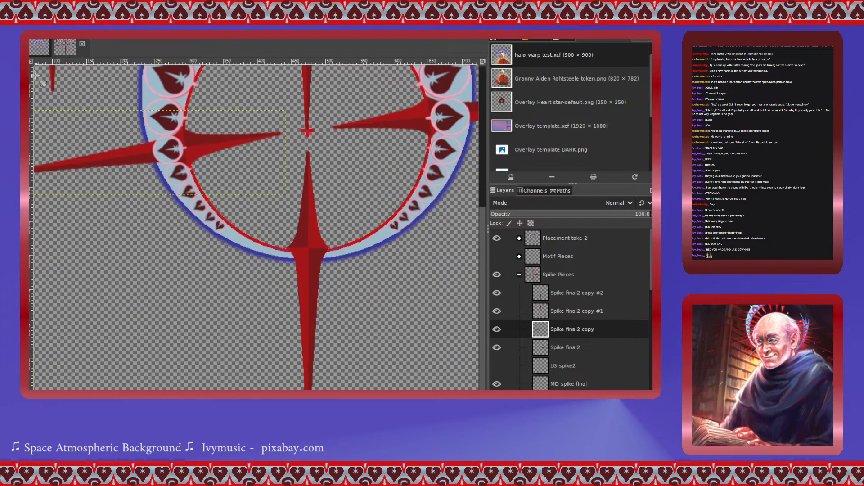
click(543, 311)
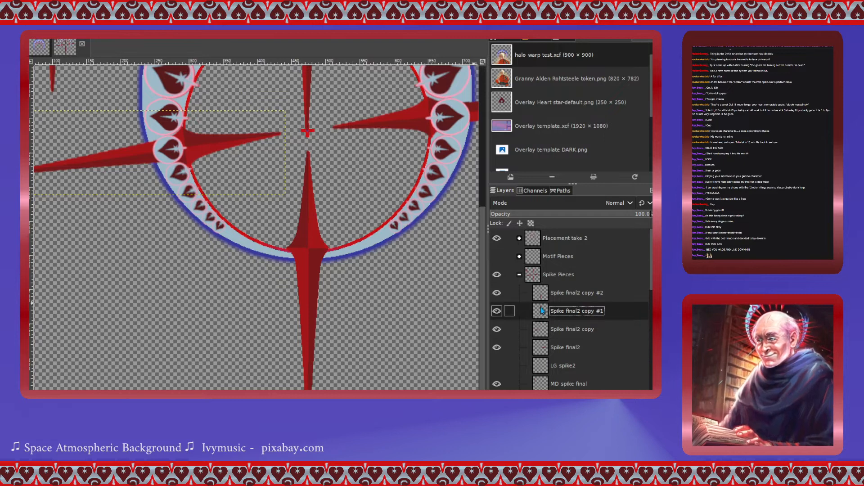
click(544, 293)
click(317, 255)
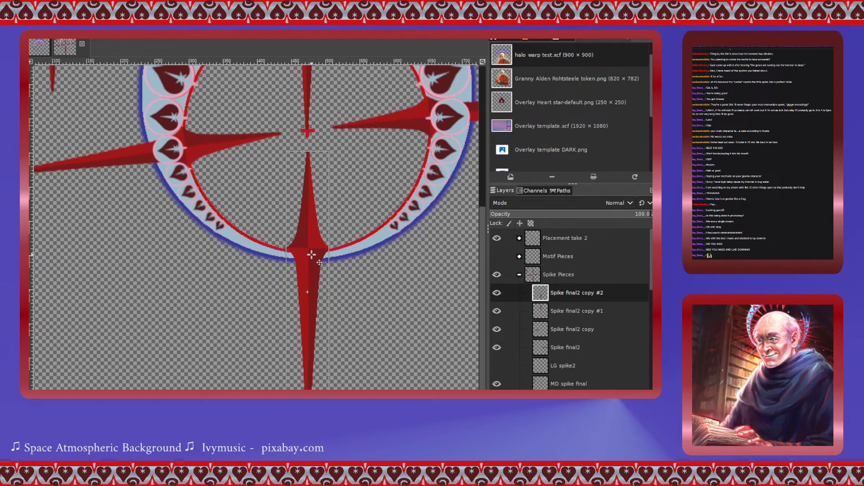
drag(318, 262, 319, 264)
scroll(384, 331, down, 1)
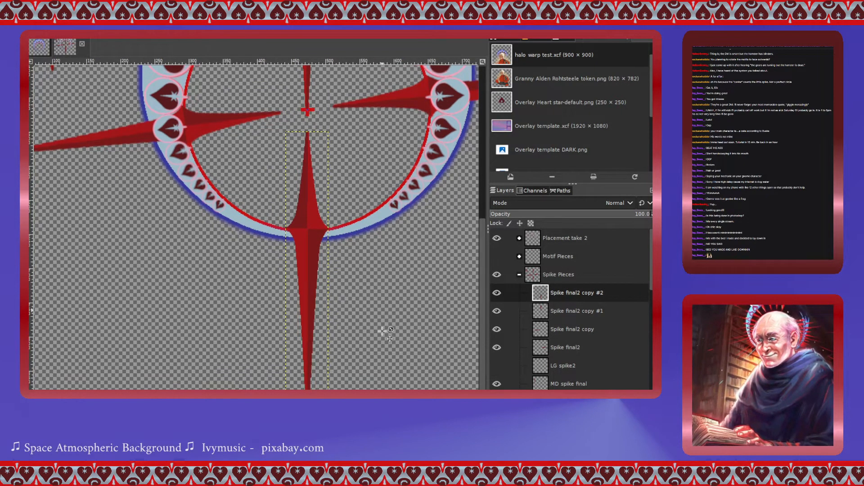
scroll(351, 343, up, 10)
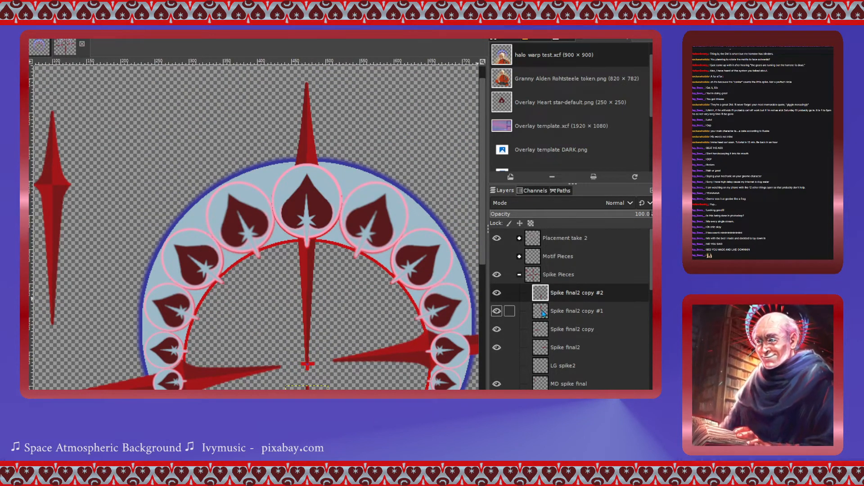
- Move the Spike final2 copy #1 spike up so it is centred on the top heart motif
click(561, 311)
click(309, 143)
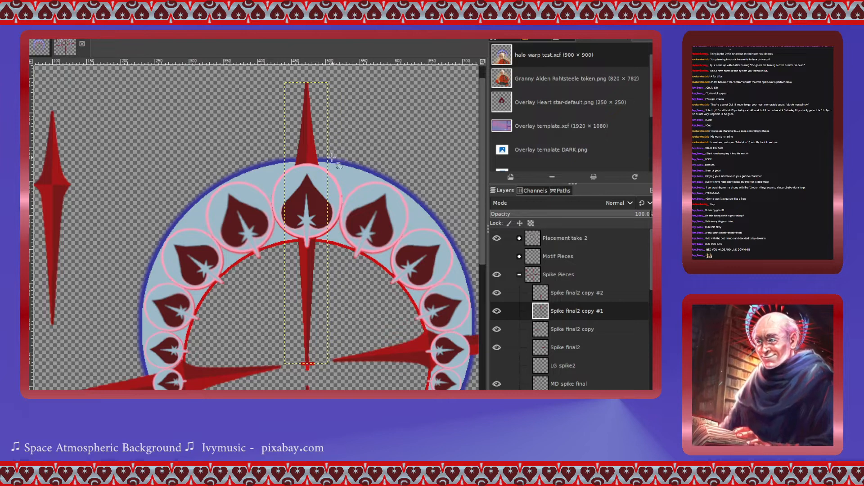
click(306, 153)
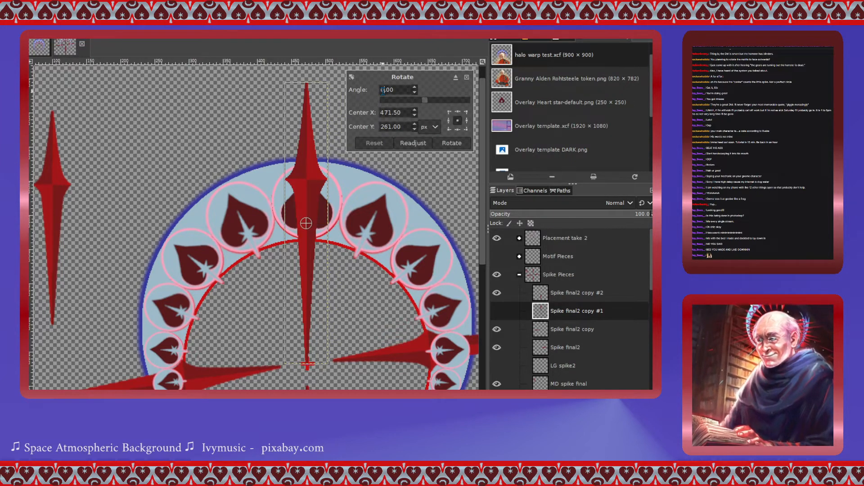
click(441, 143)
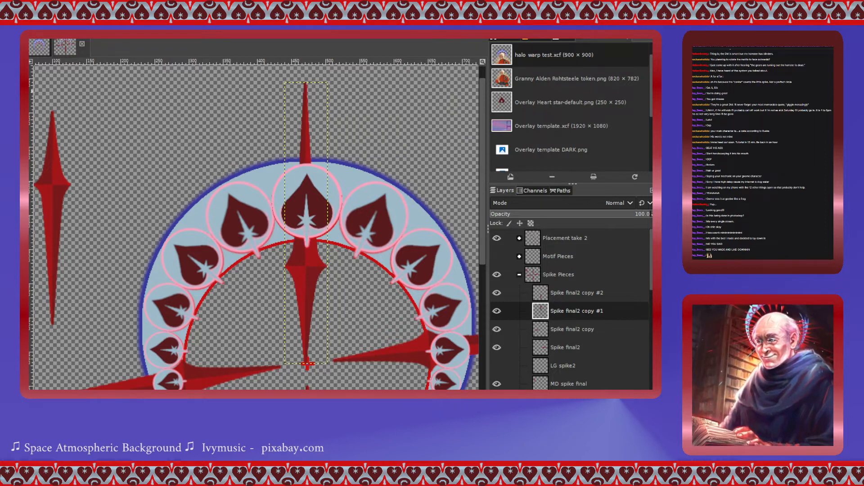
drag(318, 270, 315, 244)
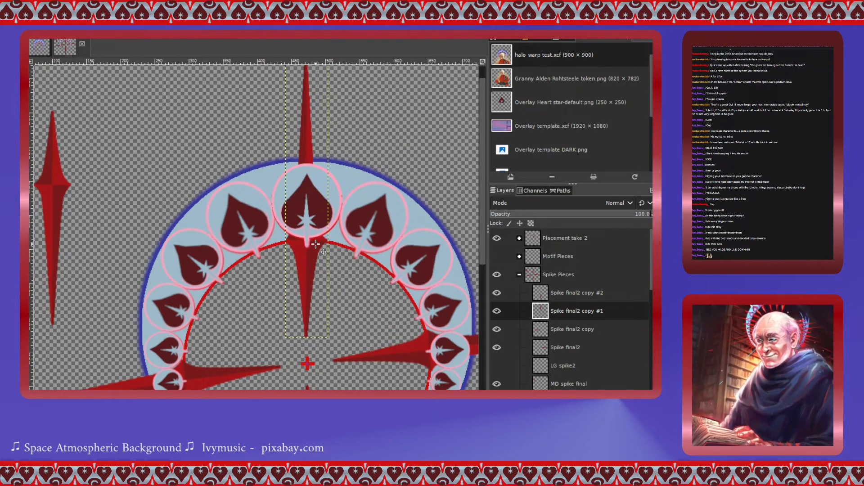
scroll(309, 265, down, 3)
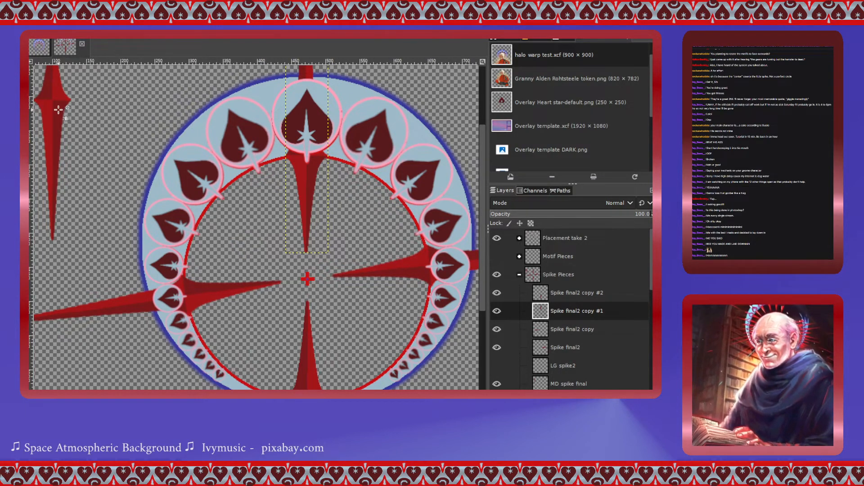
- Create a new layer group inside Spike Pieces and name it big
click(544, 295)
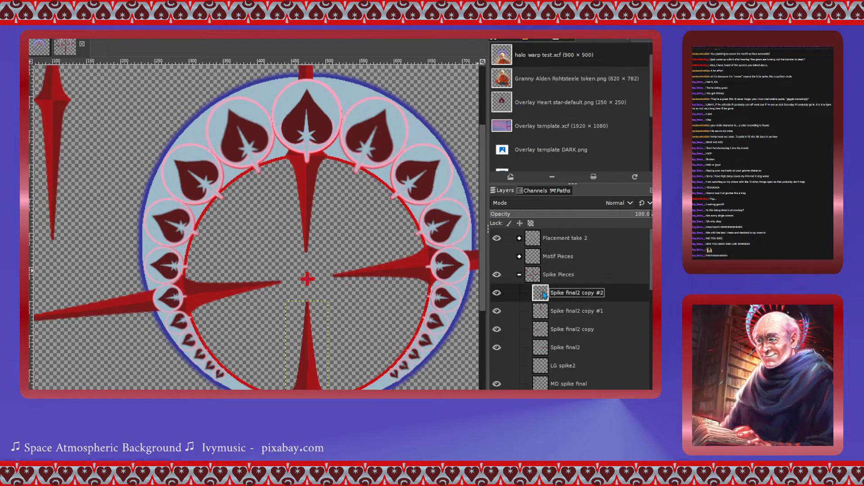
click(565, 102)
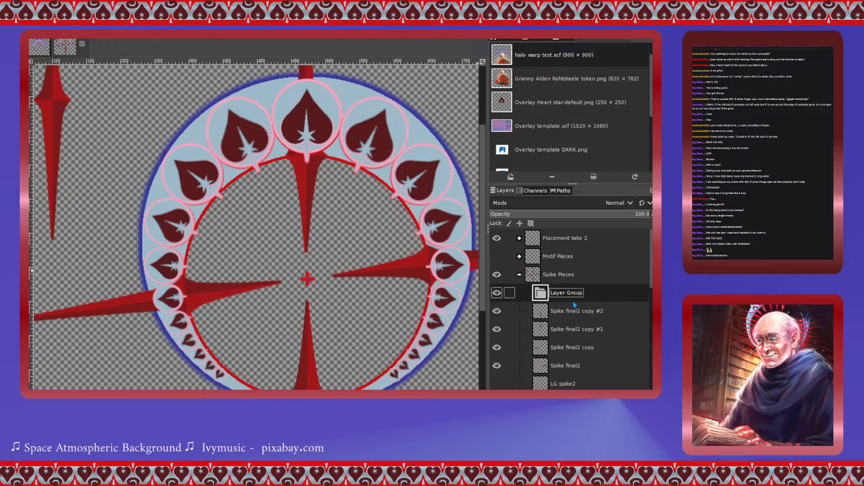
double_click(569, 294)
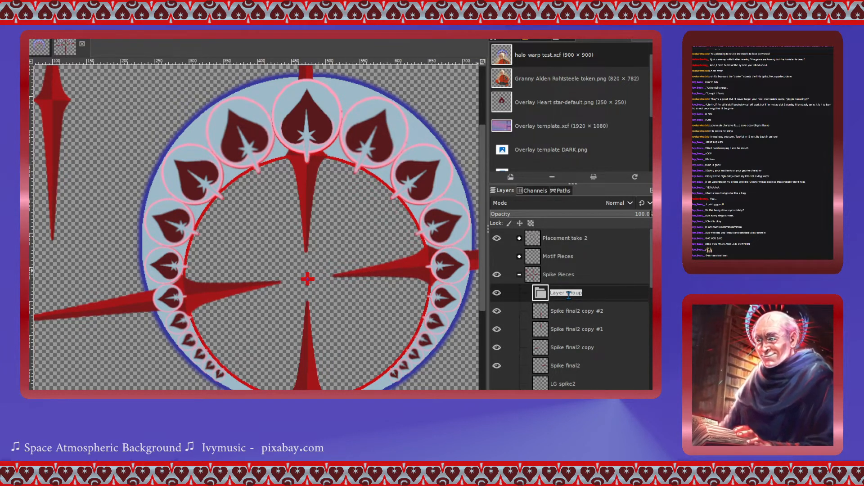
text(bl)
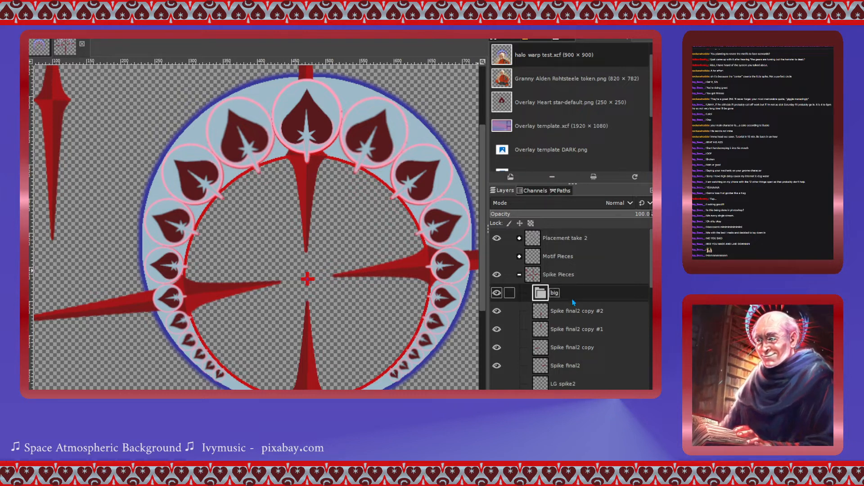
- Move the four Spike final2 layers into the big group and collapse it
click(547, 314)
drag(547, 298, 553, 356)
click(547, 325)
click(542, 348)
click(527, 293)
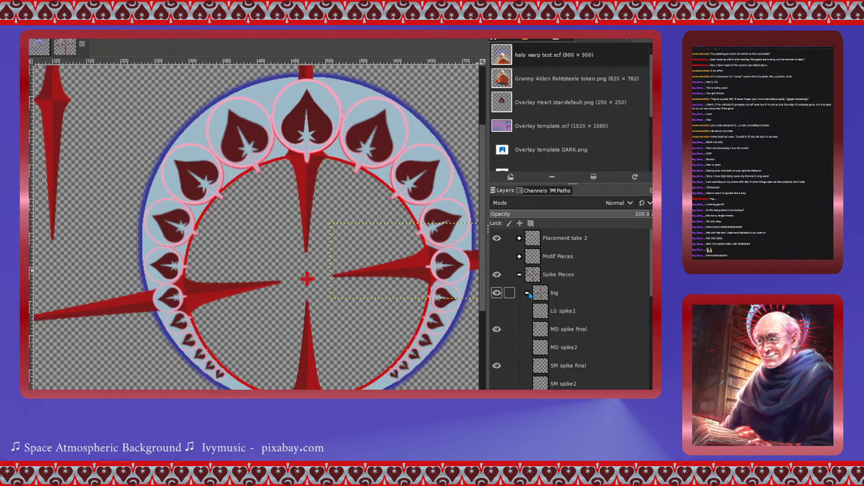
- Select the MD spike final layer and move its medium spike from the canvas edge onto the ring's upper-left section
click(542, 335)
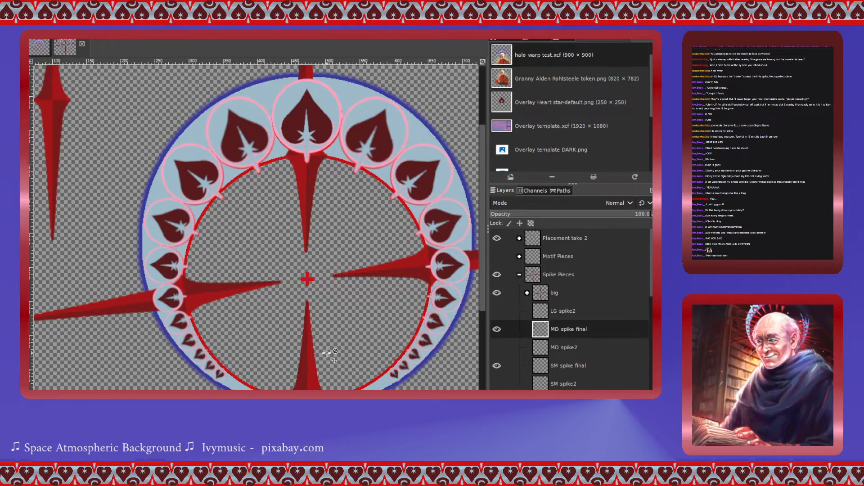
scroll(336, 340, right, 3)
scroll(336, 340, left, 5)
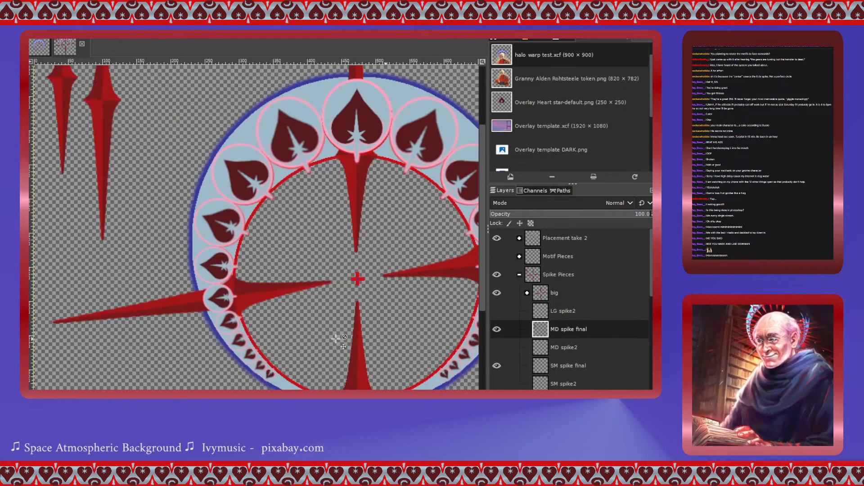
scroll(129, 314, up, 3)
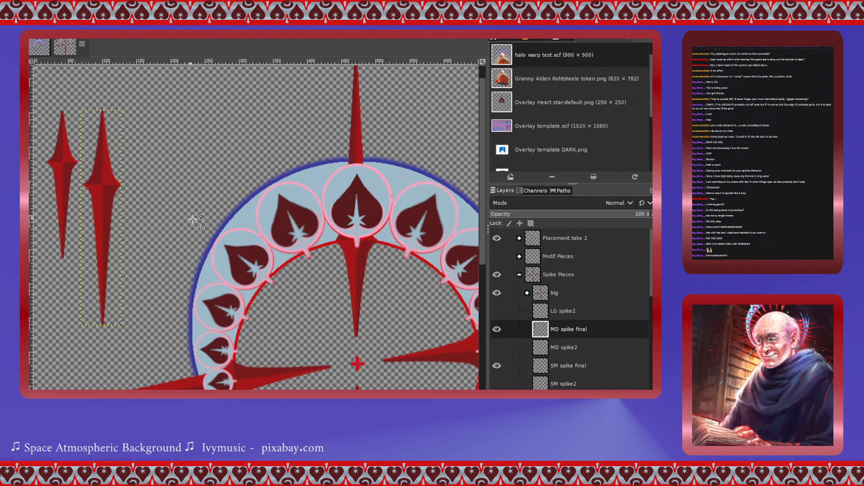
click(547, 374)
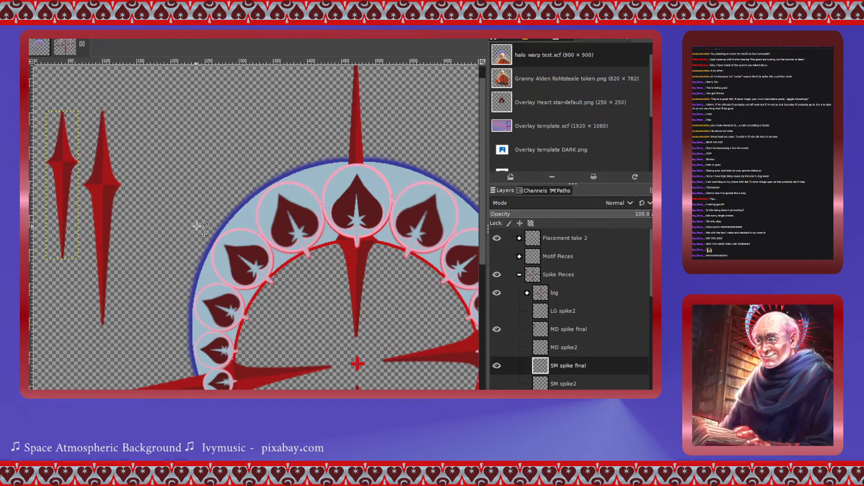
click(542, 331)
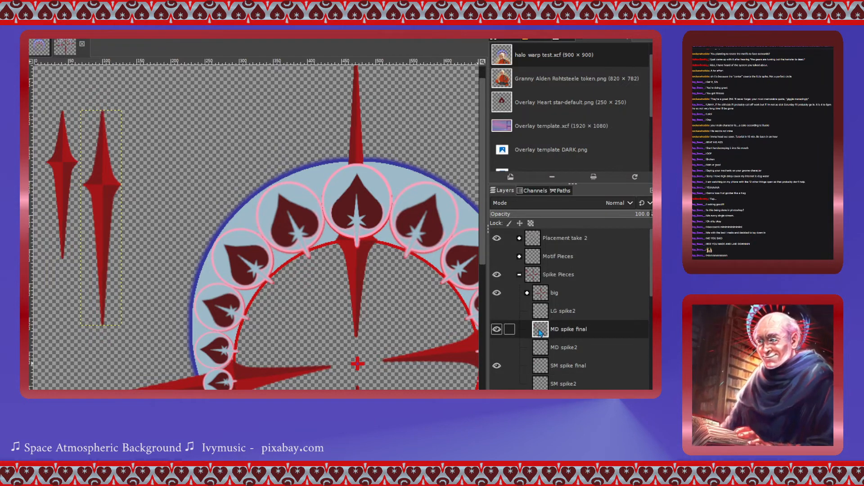
scroll(306, 286, down, 4)
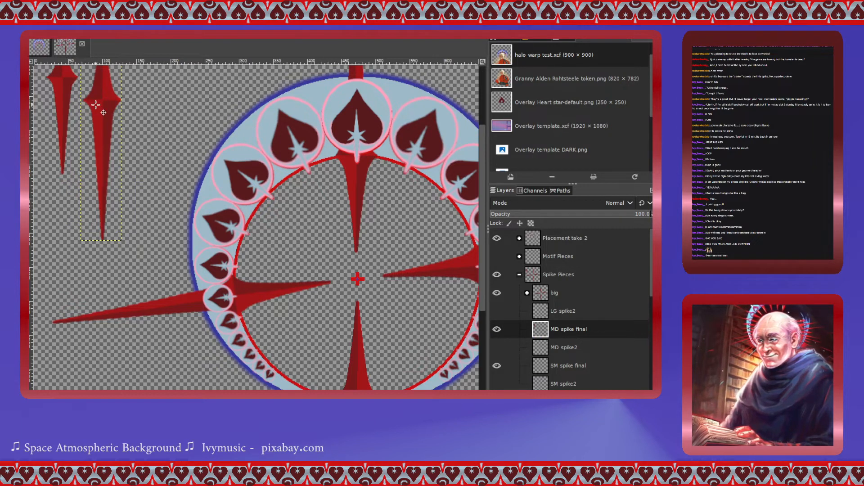
drag(96, 105, 263, 198)
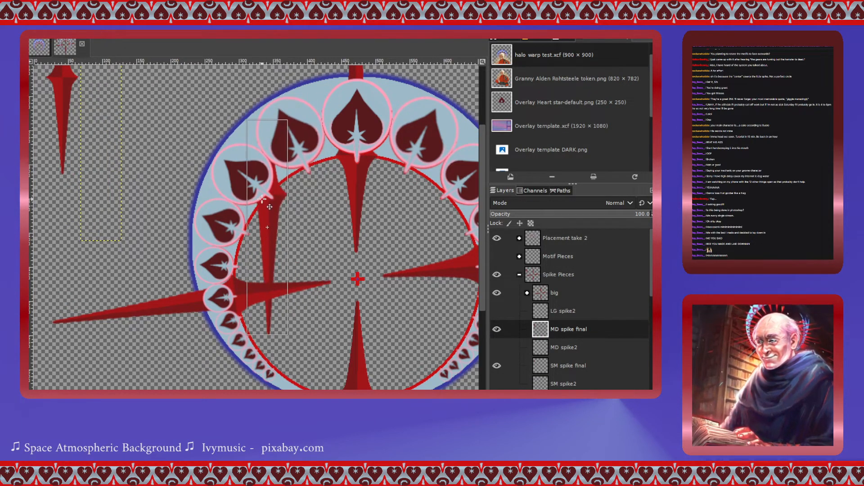
- Duplicate the MD spike final layer twice
double_click(550, 330)
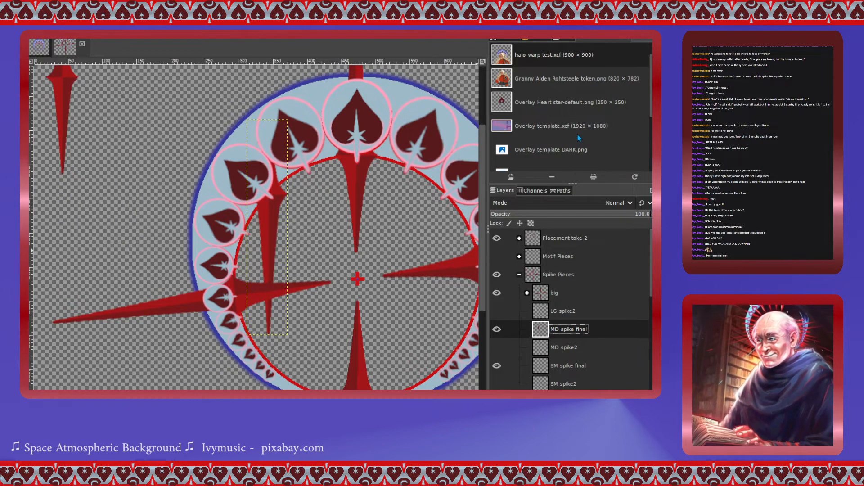
key(shift+ctrl+d)
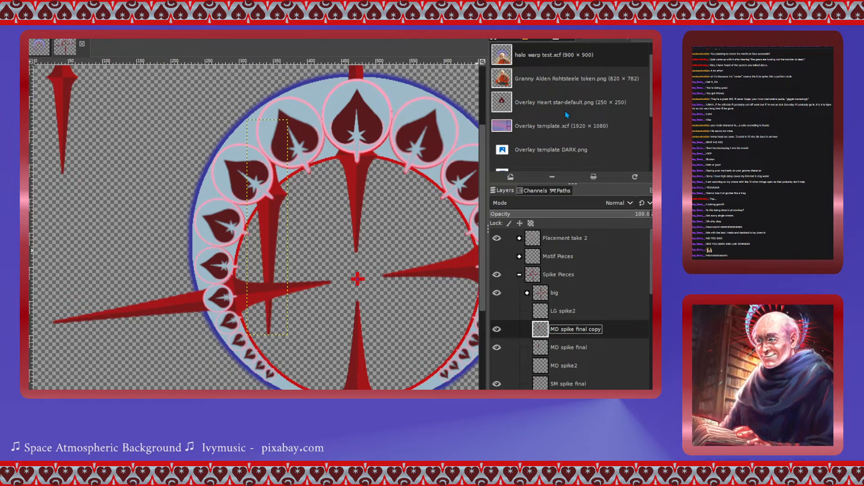
key(shift+ctrl+d)
- Move the two medium spike copies to the ring's lower-left and lower-right sections
scroll(340, 354, down, 3)
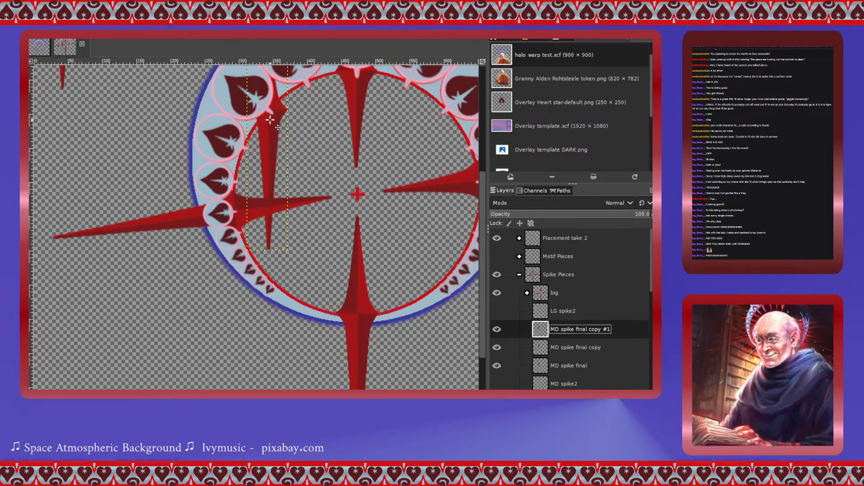
drag(270, 120, 254, 264)
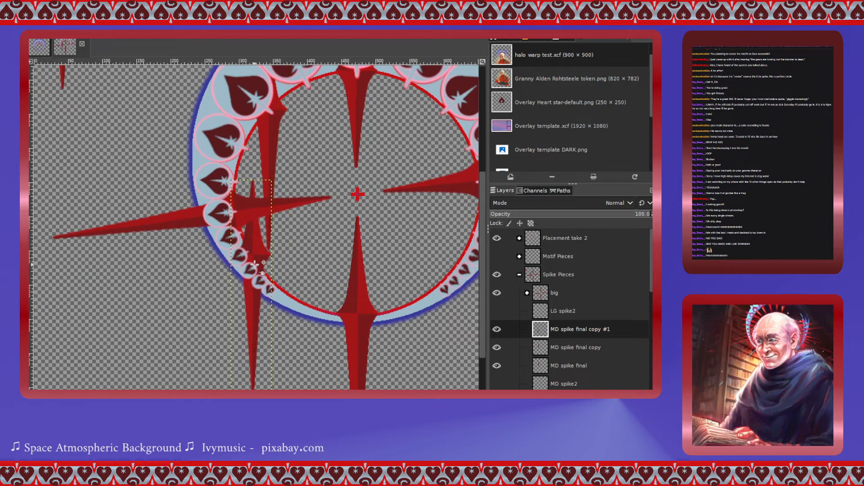
drag(269, 129, 458, 284)
key(Page_Up)
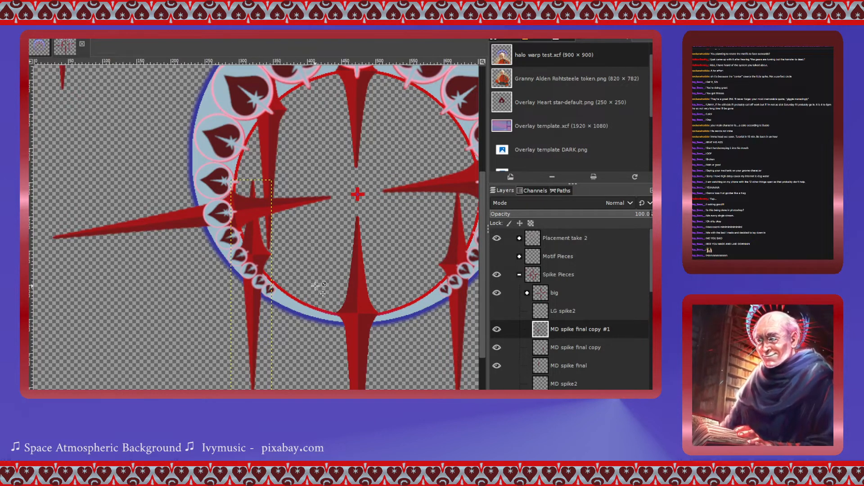
- Rotate the upper-left MD spike final spike 131.35 degrees around a raised pivot so it points diagonally outward
scroll(315, 286, down, 2)
scroll(315, 286, up, 2)
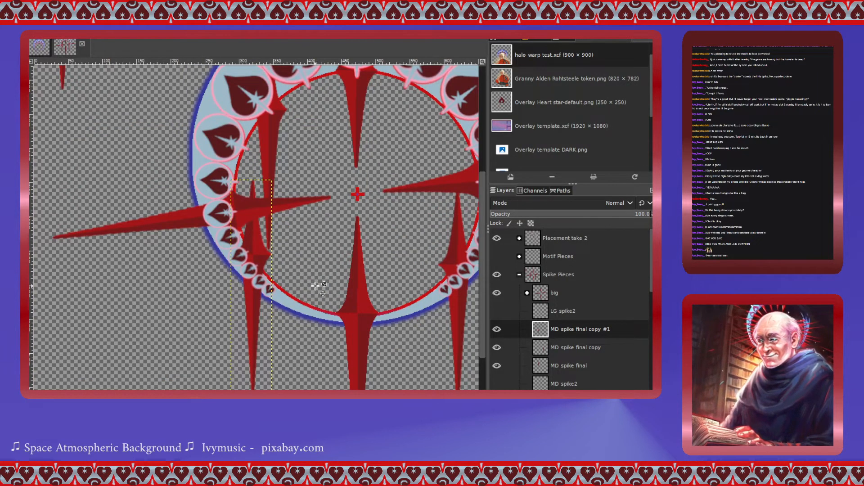
scroll(315, 286, down, 2)
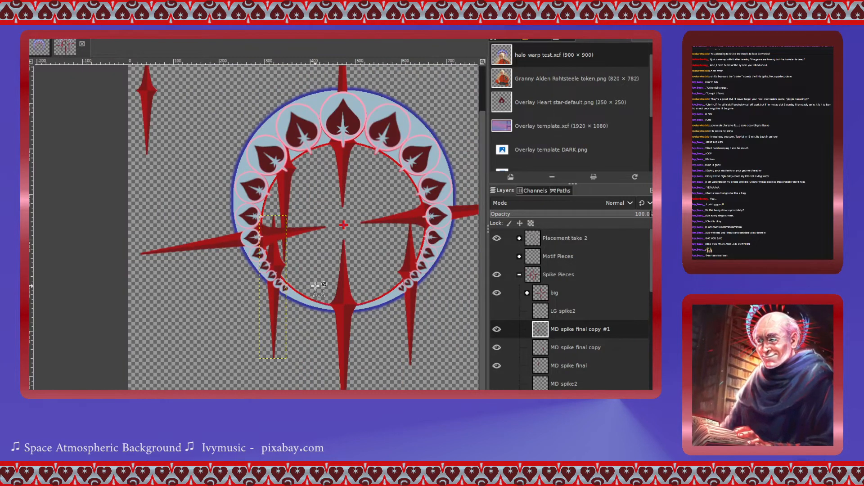
scroll(316, 286, up, 2)
scroll(315, 287, right, 3)
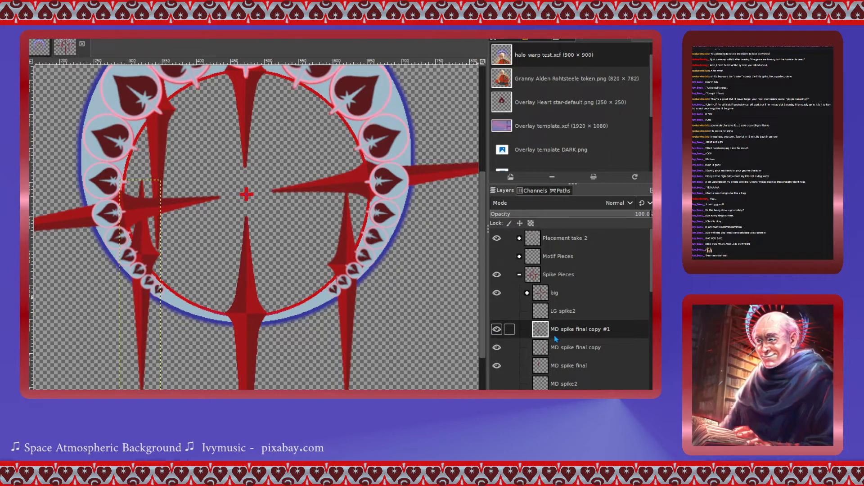
click(545, 353)
click(544, 370)
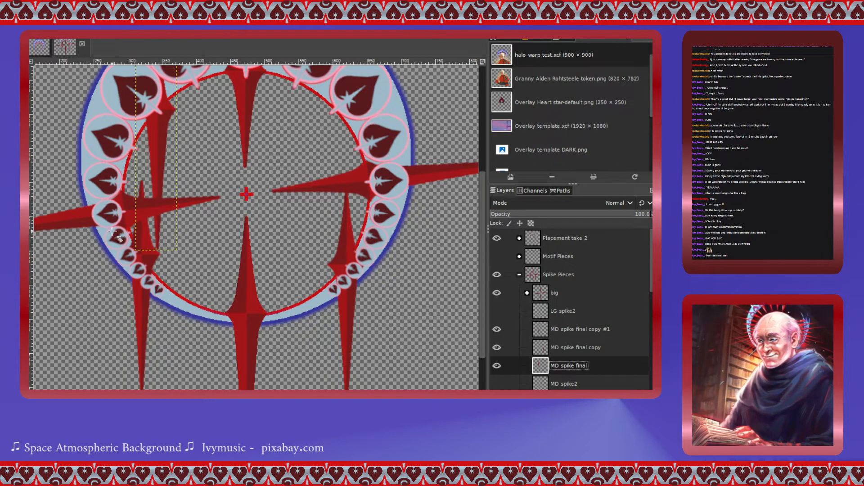
scroll(177, 236, up, 3)
click(160, 214)
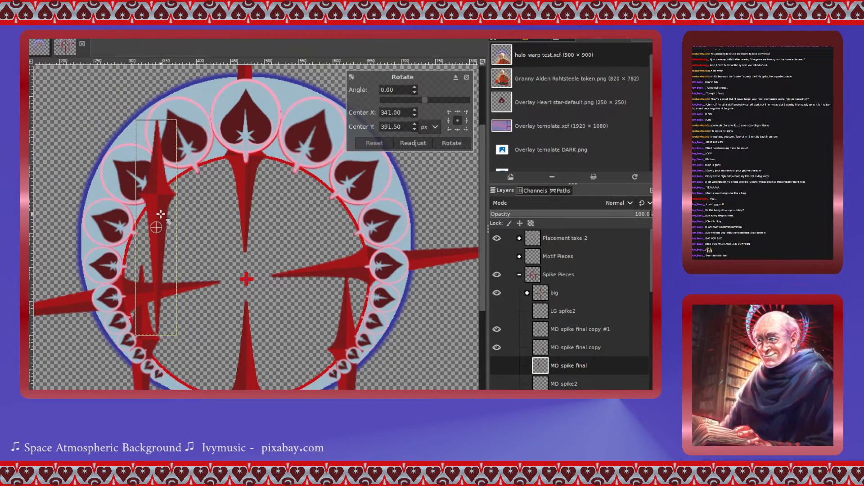
drag(428, 99, 436, 128)
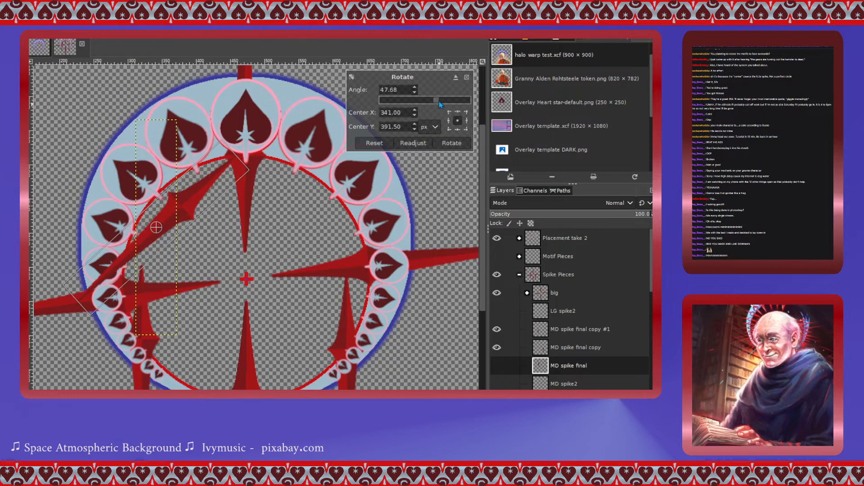
drag(436, 99, 425, 99)
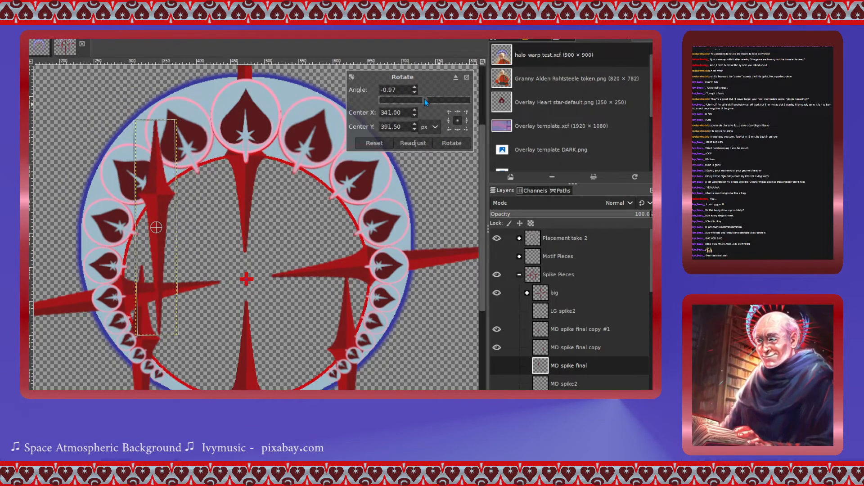
drag(156, 228, 156, 195)
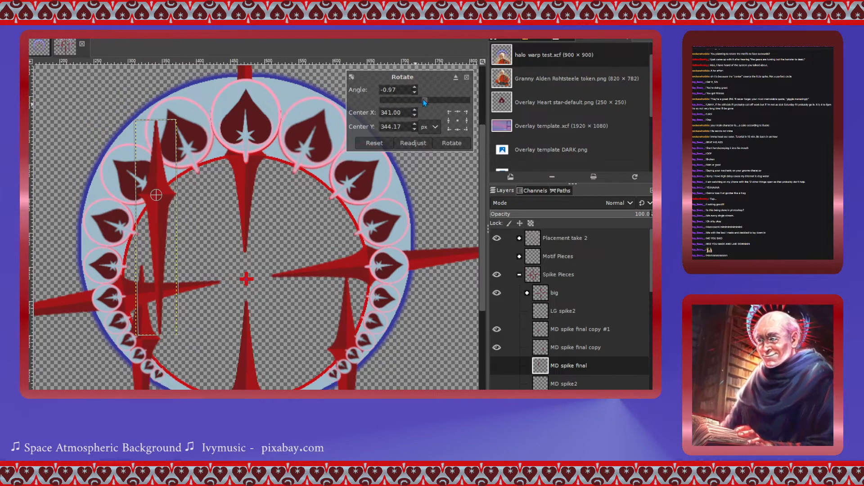
drag(423, 100, 457, 111)
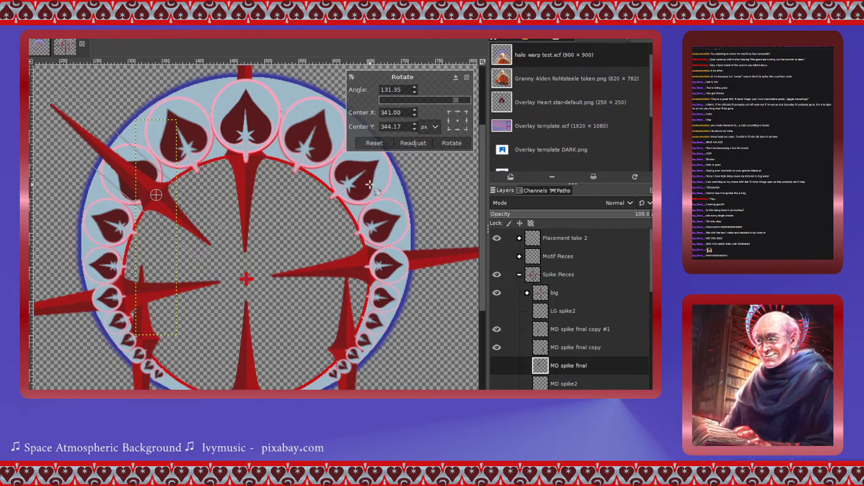
click(455, 144)
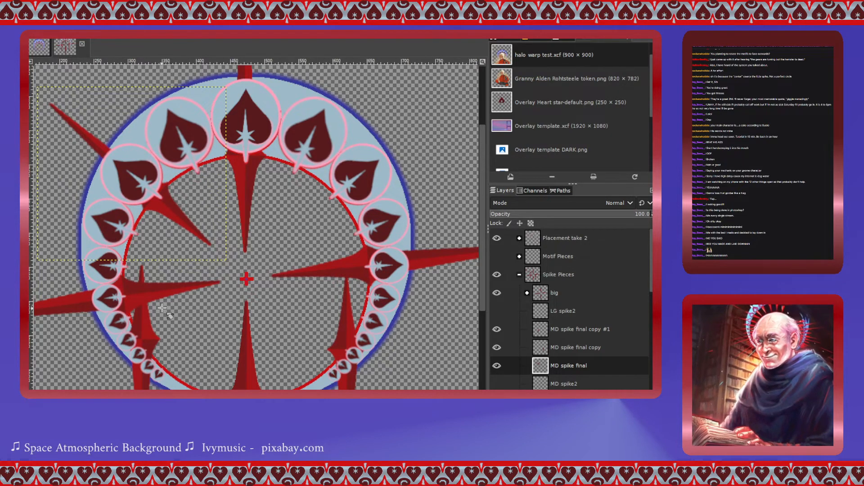
- Rotate the lower-left MD spike final copy #1 spike 59.35 degrees around a pivot on the ring
click(539, 347)
click(537, 329)
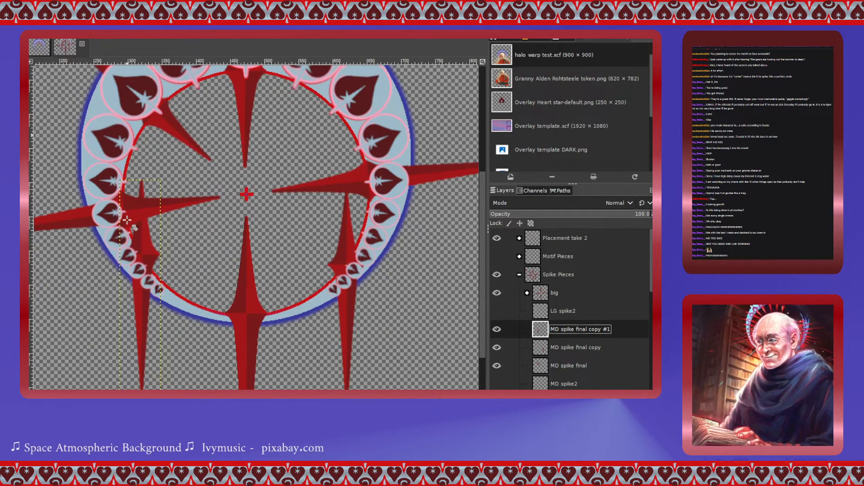
scroll(127, 220, down, 3)
key(shift+r)
click(147, 251)
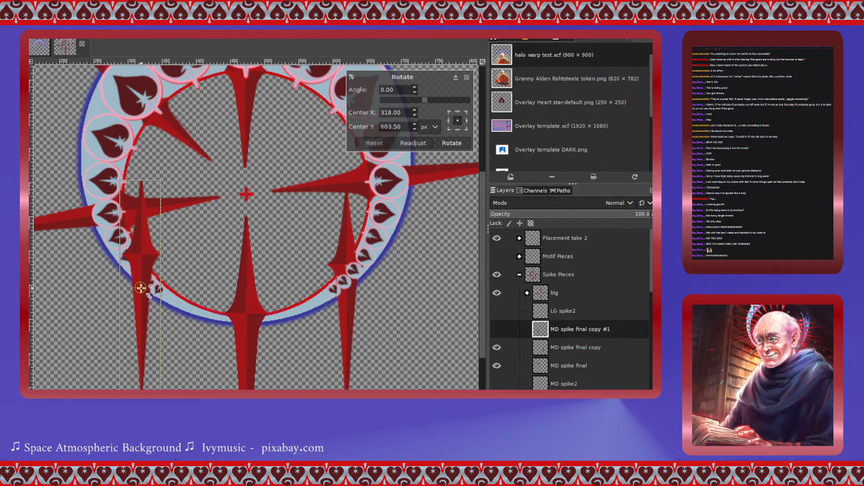
drag(140, 287, 141, 254)
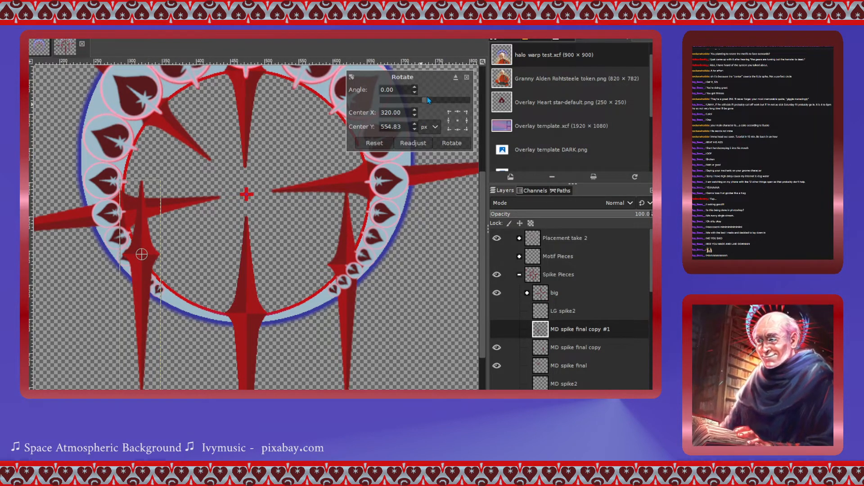
drag(423, 102, 437, 103)
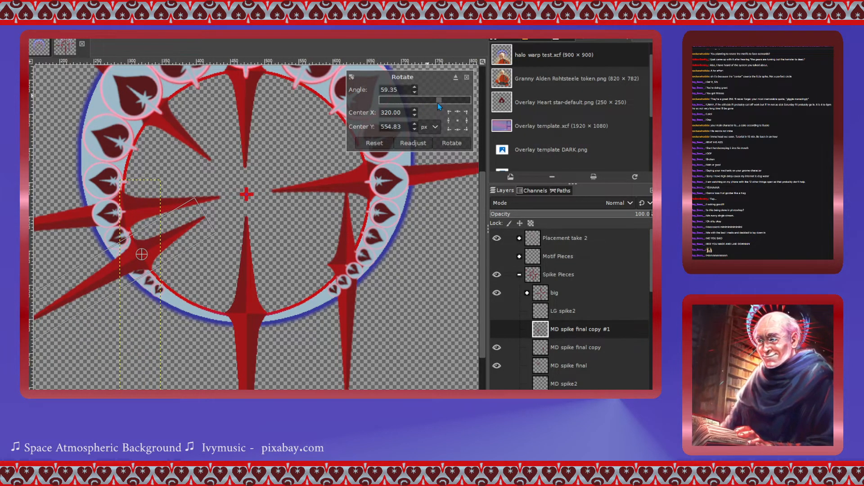
click(452, 143)
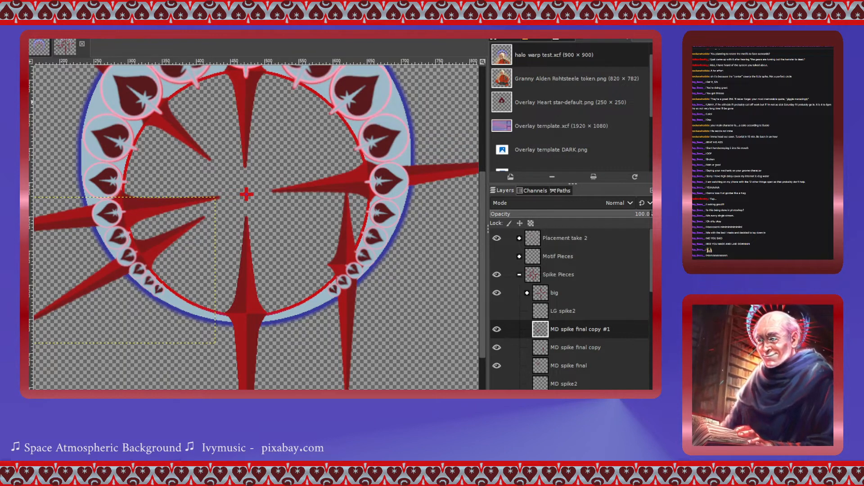
- Rotate the lower-left spike a further 4.86 degrees around a pivot near its centre
drag(153, 252, 145, 245)
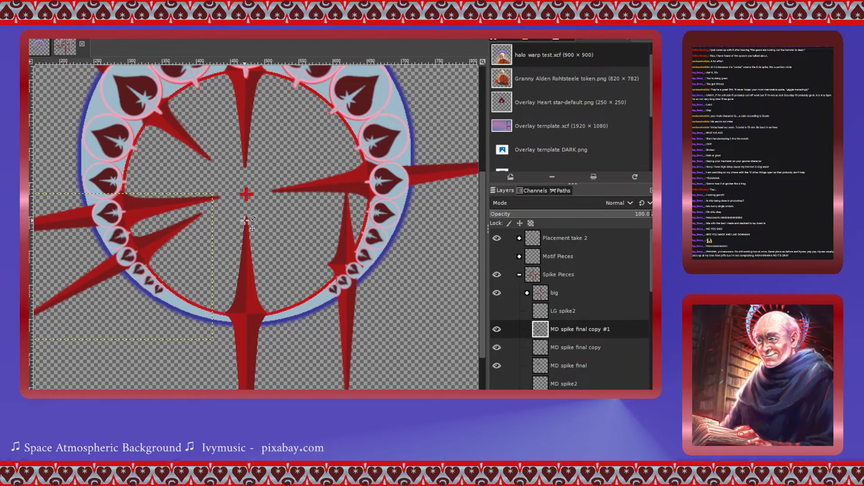
click(150, 245)
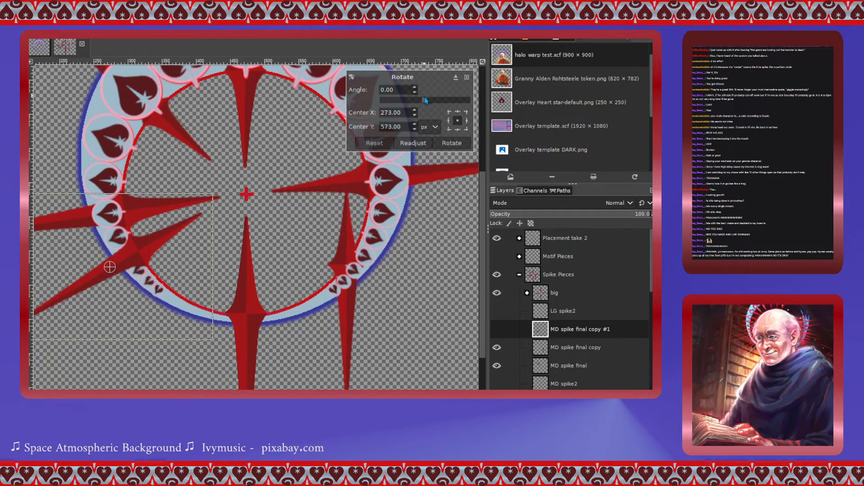
drag(109, 267, 138, 251)
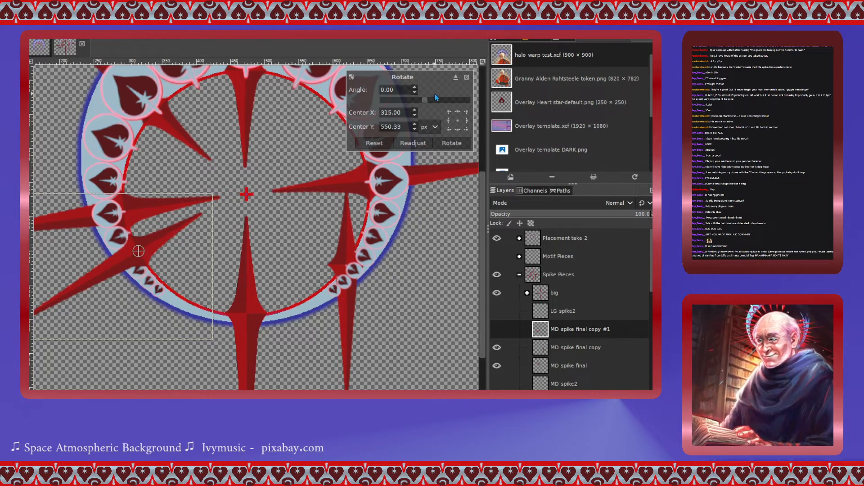
drag(423, 99, 424, 99)
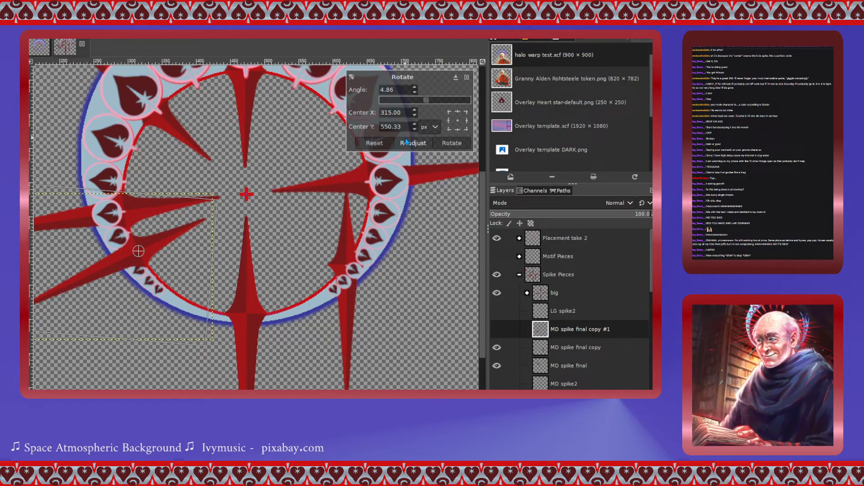
click(452, 143)
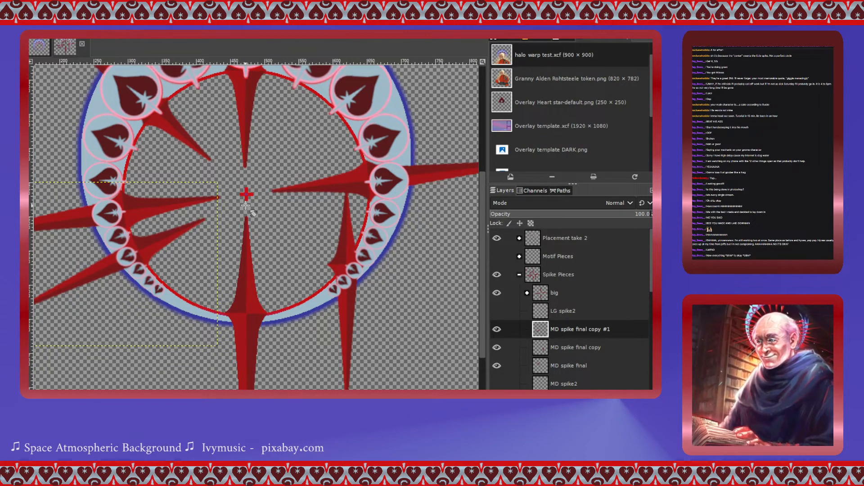
- Rotate the lower-right medium spike -51.57 degrees around a pivot near its centre so it points diagonally outward
click(348, 234)
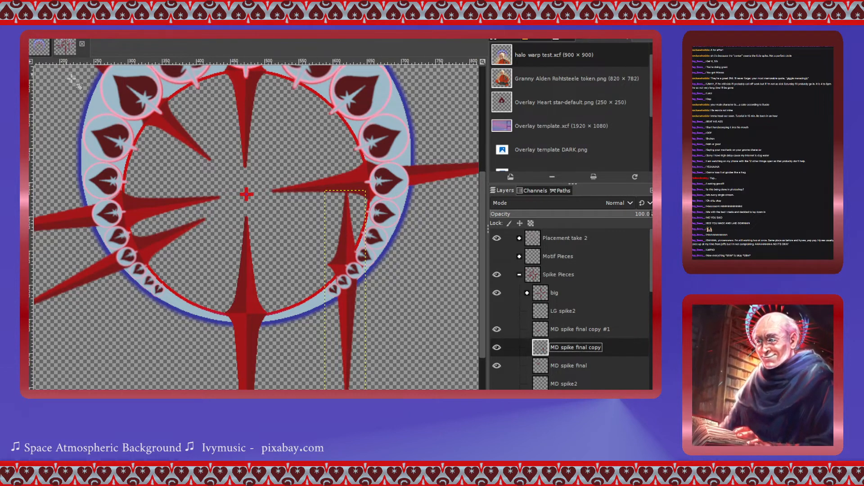
click(341, 257)
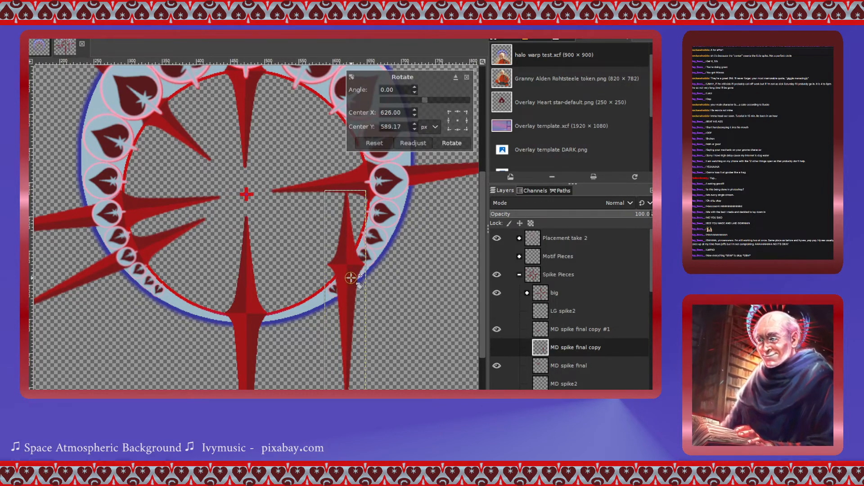
drag(349, 264, 346, 264)
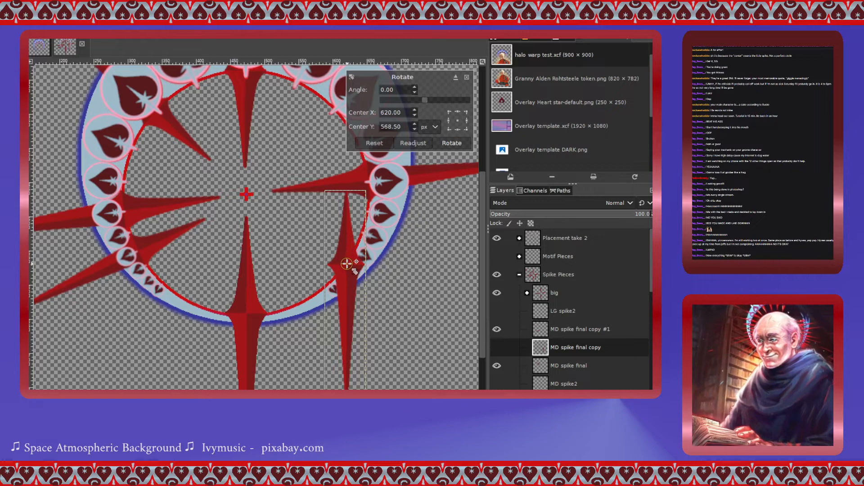
drag(427, 99, 416, 103)
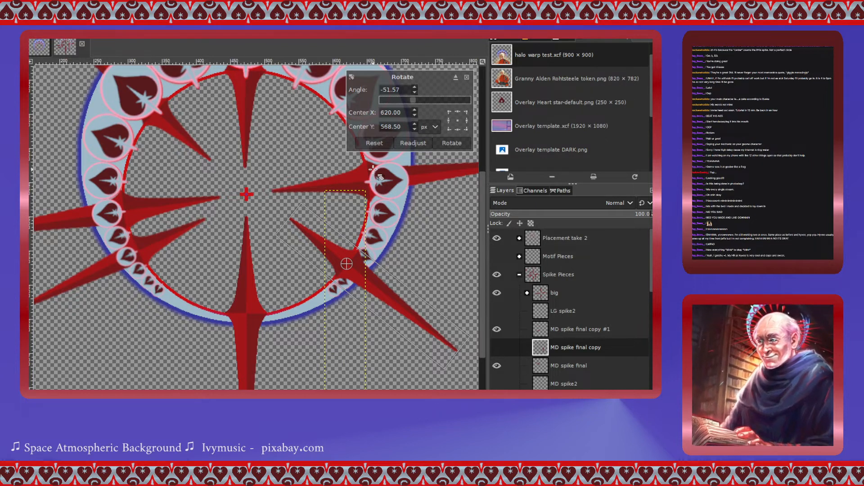
click(460, 144)
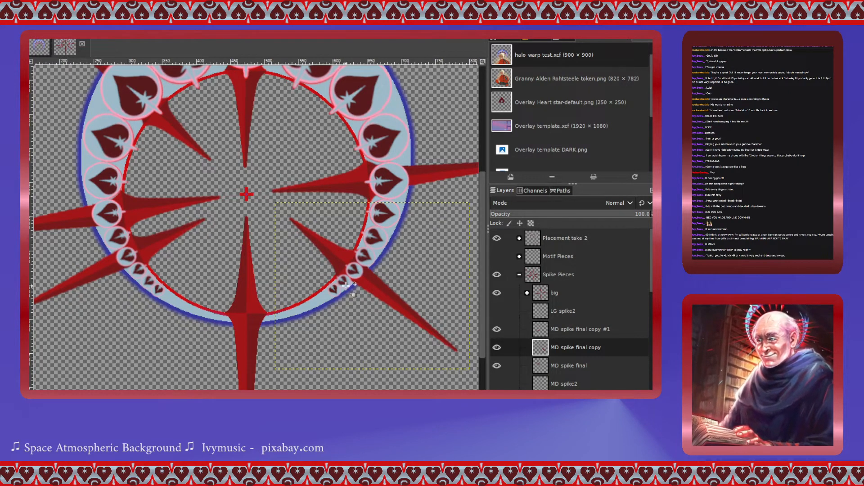
- Nudge the lower-right spike slightly down and left so its base sits against the ring
scroll(366, 282, up, 3)
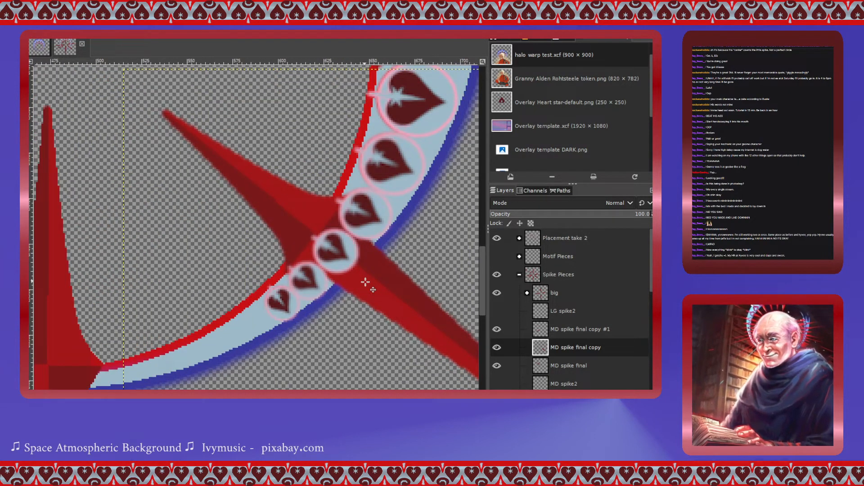
drag(365, 282, 361, 286)
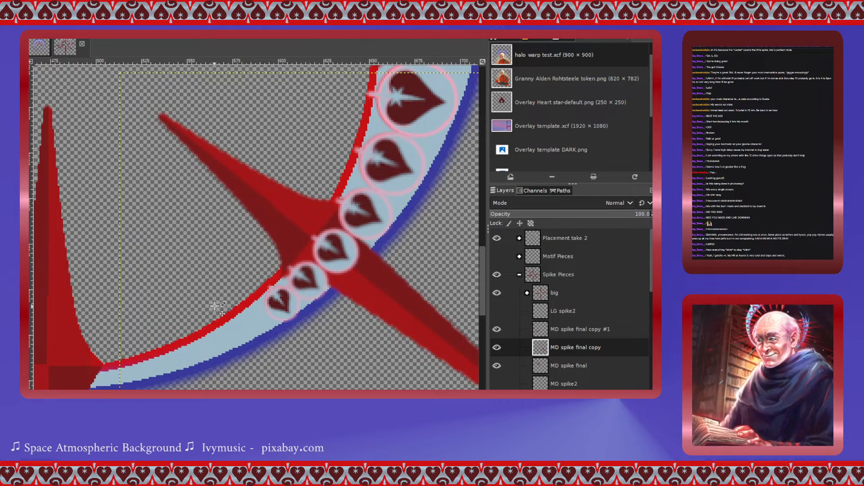
scroll(207, 282, down, 3)
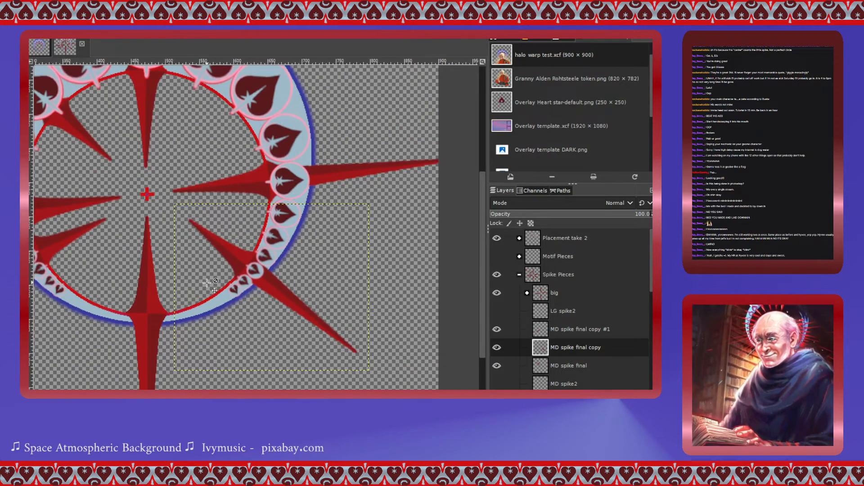
scroll(207, 282, left, 4)
scroll(207, 283, right, 2)
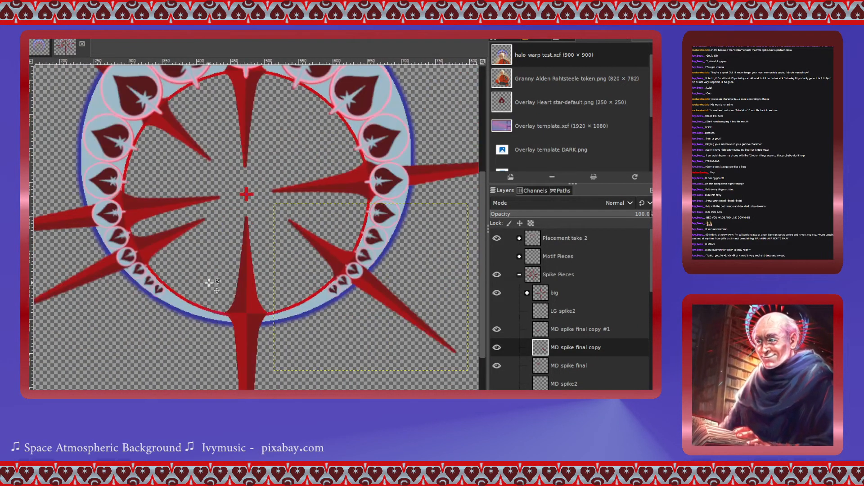
scroll(227, 282, up, 2)
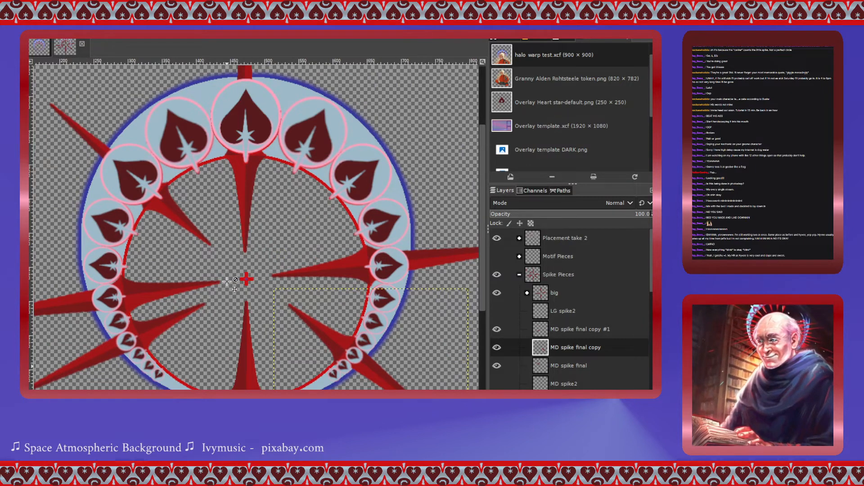
scroll(235, 279, up, 5)
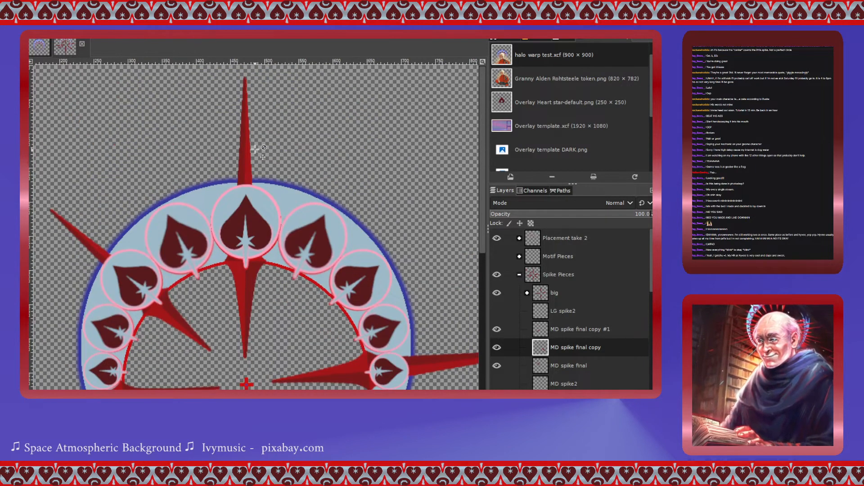
scroll(252, 194, down, 10)
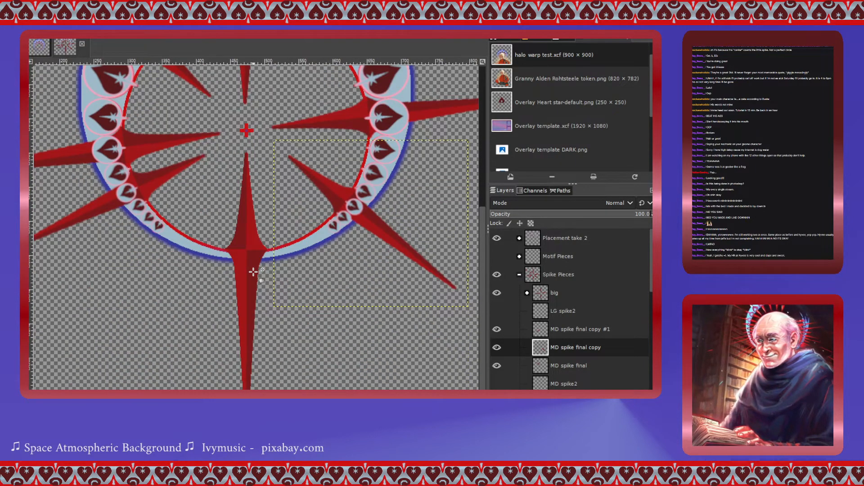
scroll(253, 271, up, 4)
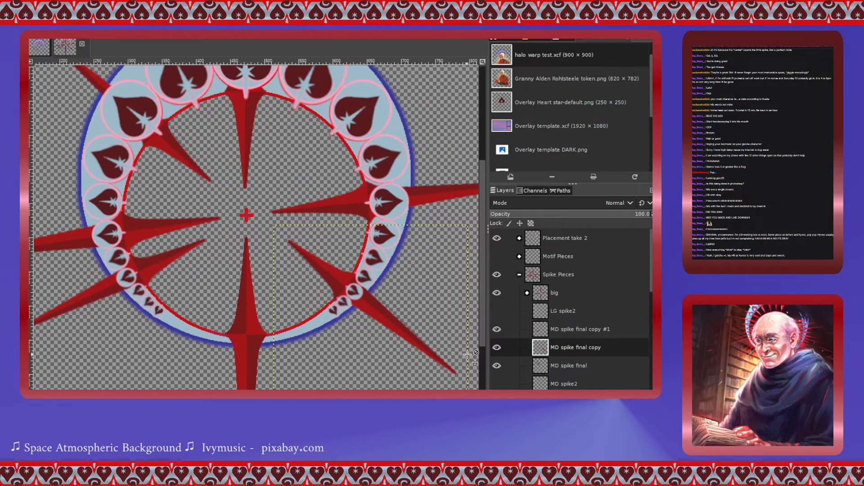
- Create a new layer group named med within Spike Pieces
click(539, 333)
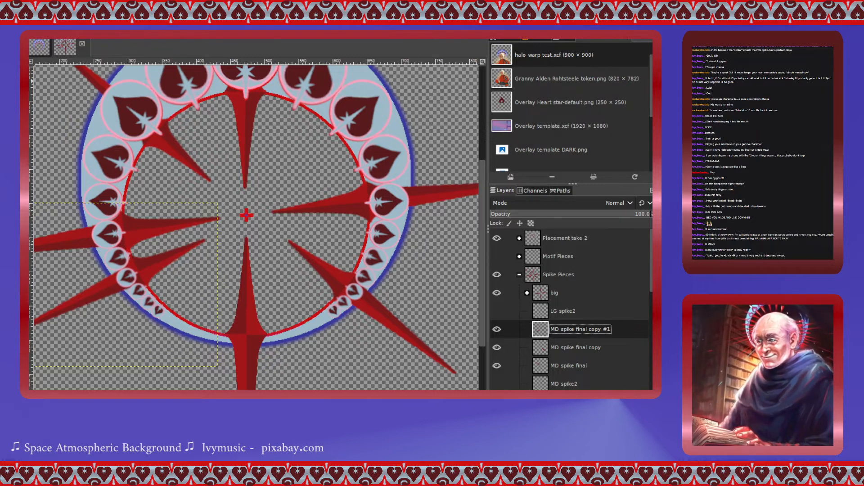
scroll(134, 275, up, 5)
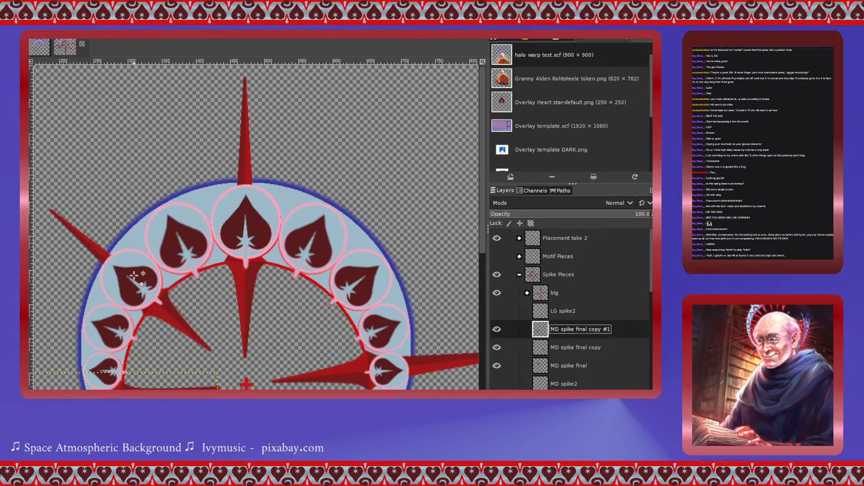
scroll(134, 275, left, 5)
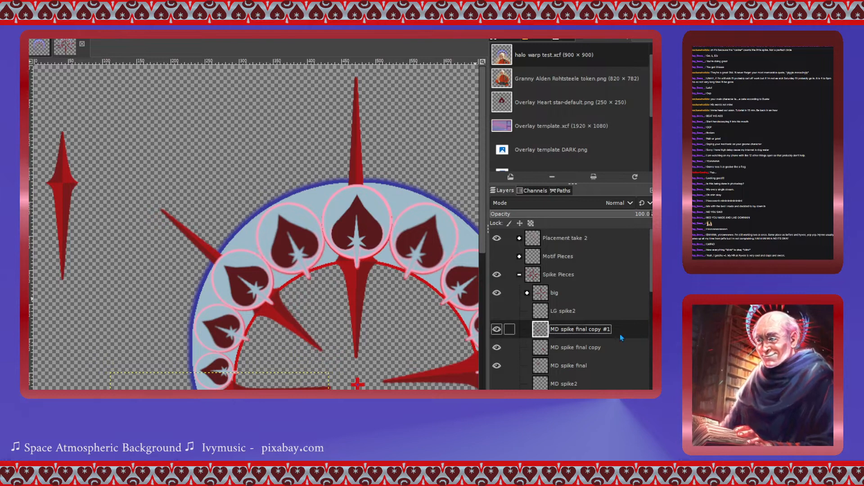
click(574, 100)
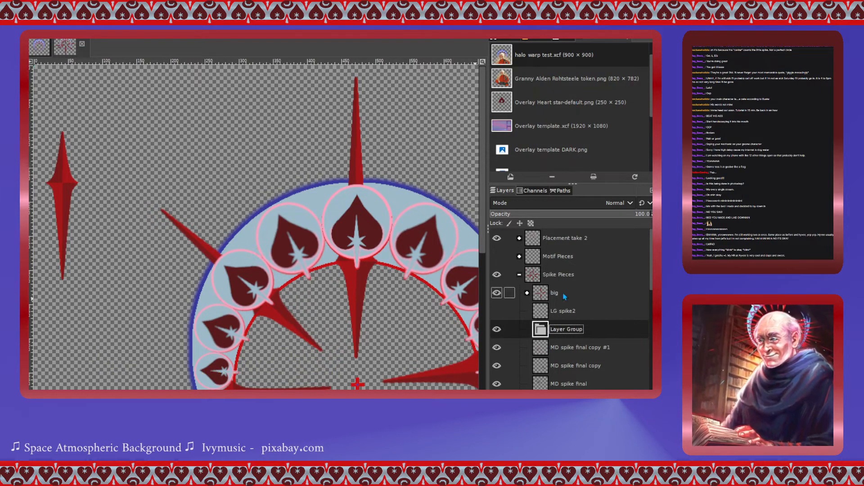
double_click(555, 331)
text(med)
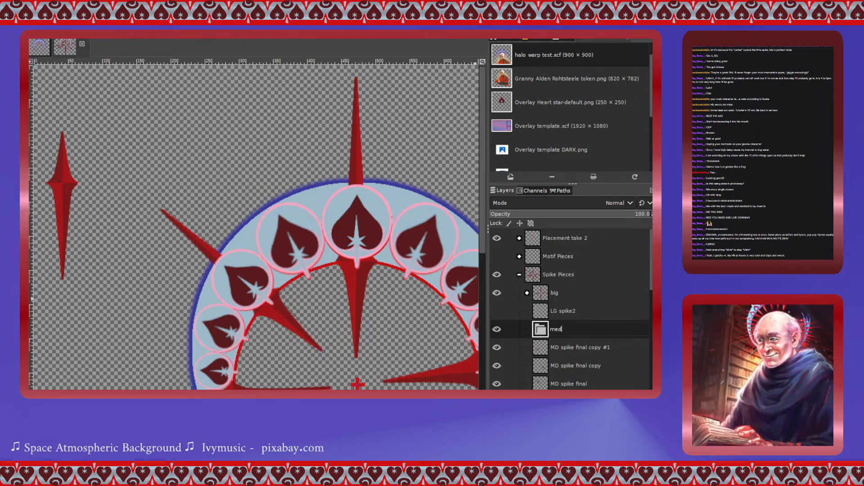
key(Return)
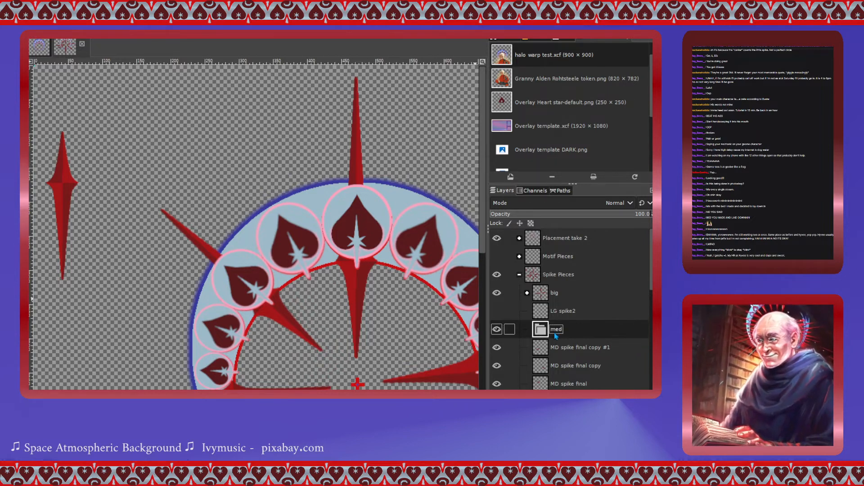
- Move the three MD spike final layers into the med group and collapse it
drag(540, 352, 554, 375)
click(548, 364)
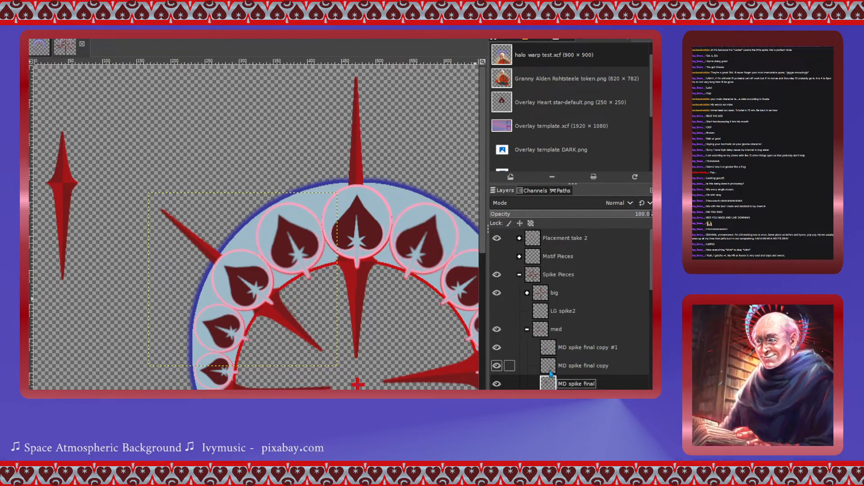
click(527, 329)
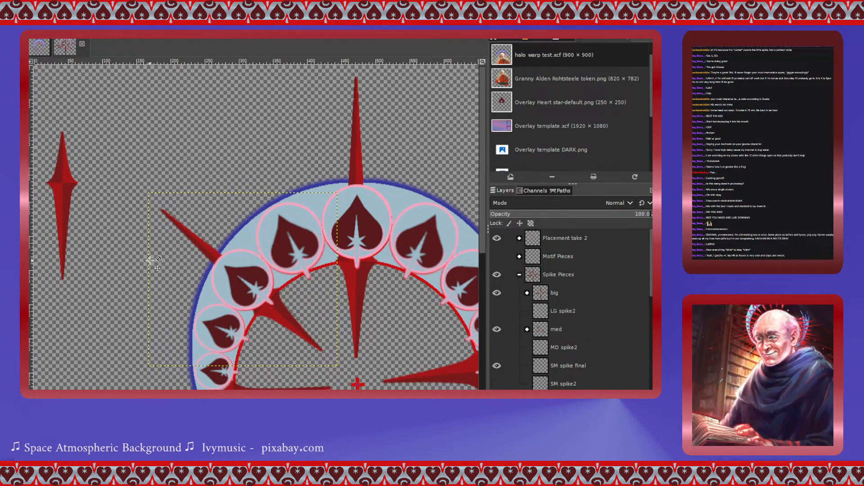
- Move the small spike onto the ring's upper-left section between the heart motifs
scroll(158, 257, down, 4)
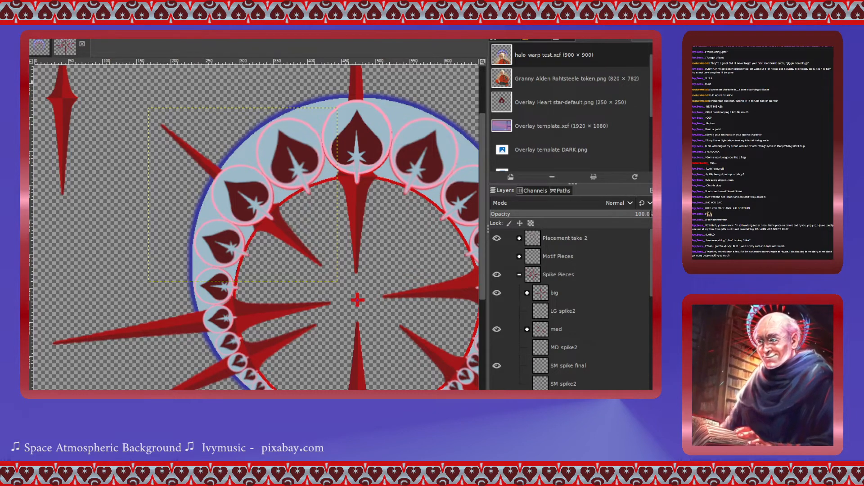
drag(64, 97, 131, 225)
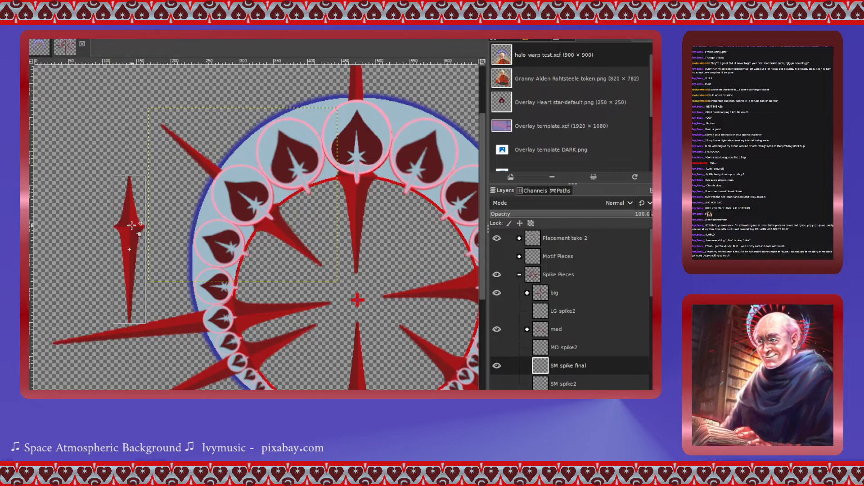
drag(132, 225, 307, 189)
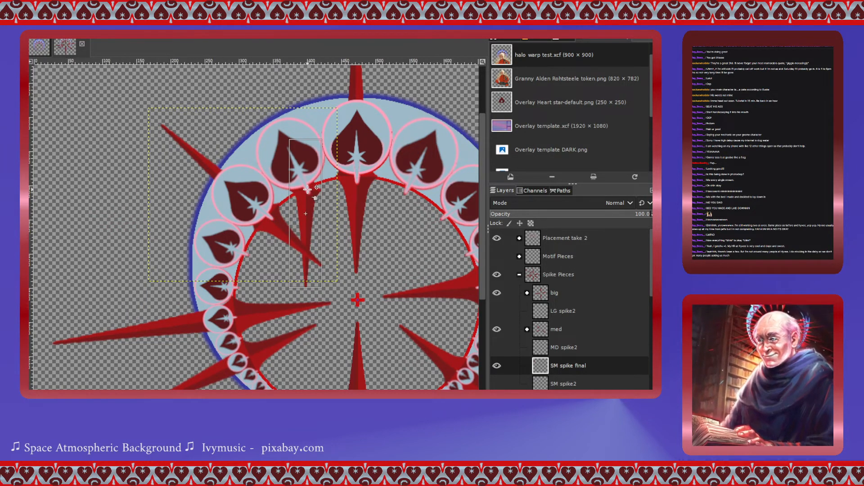
click(307, 189)
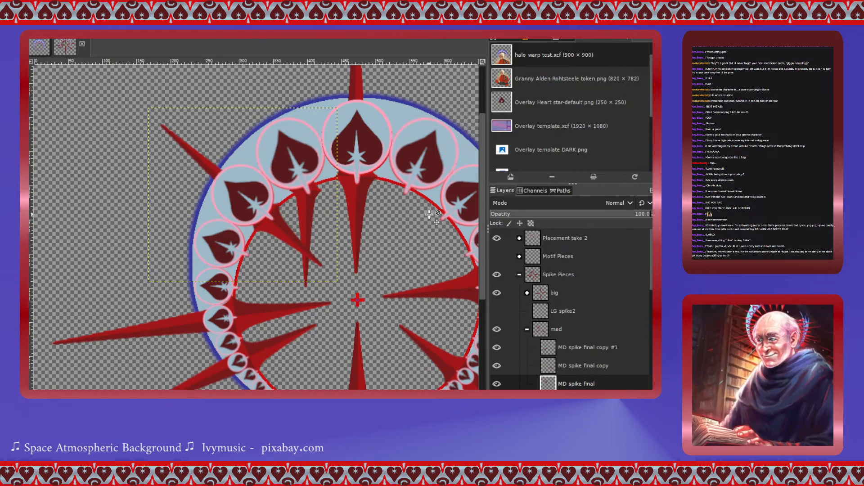
- Examine the spike arrangement around the whole ring at different zoom levels
scroll(432, 215, down, 2)
scroll(432, 215, up, 3)
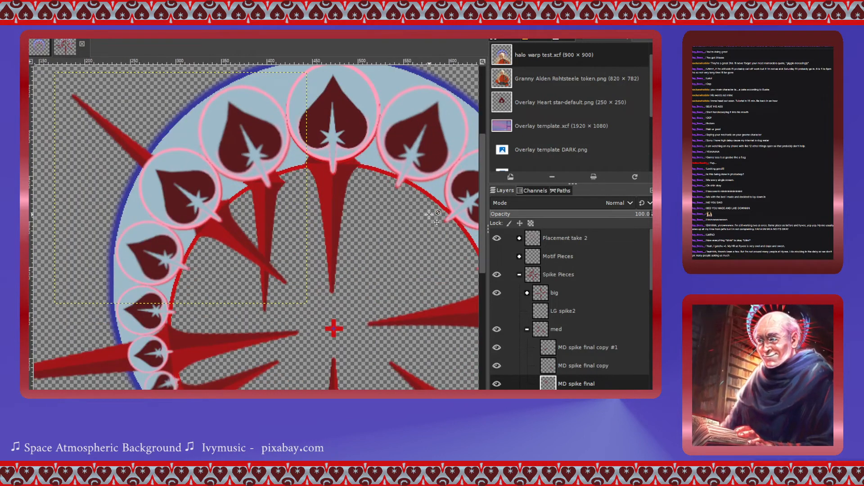
scroll(429, 215, left, 2)
scroll(428, 215, right, 4)
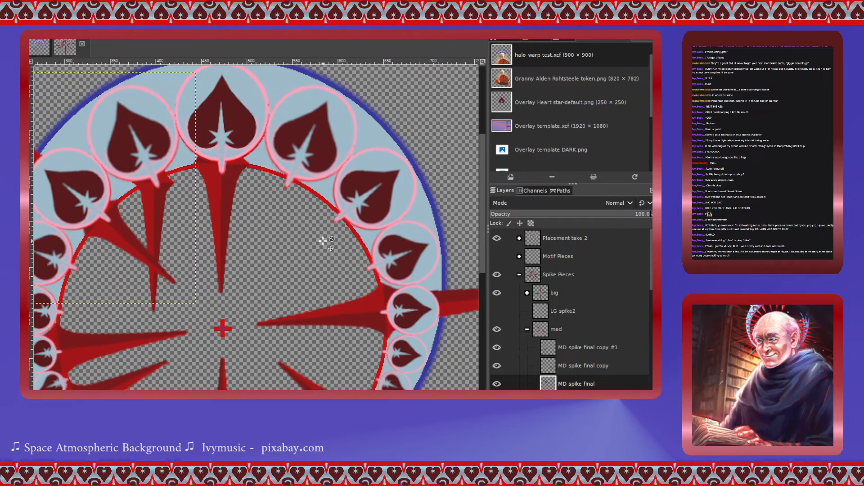
scroll(317, 239, down, 3)
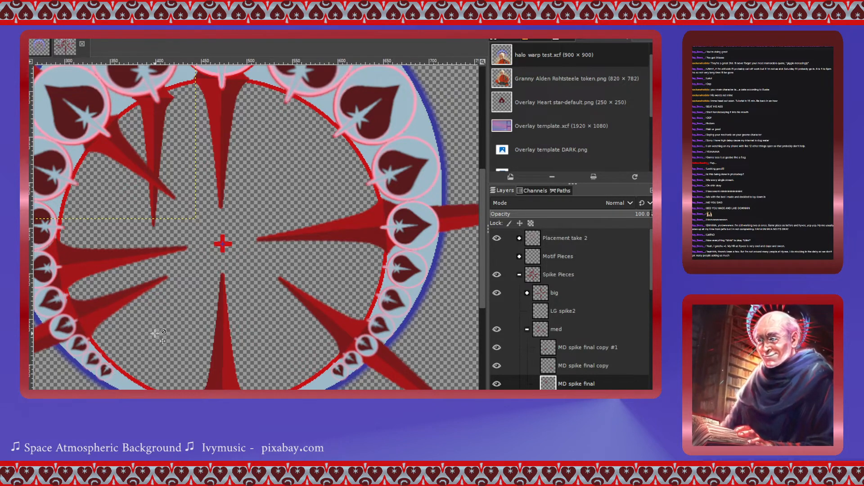
scroll(212, 320, down, 3)
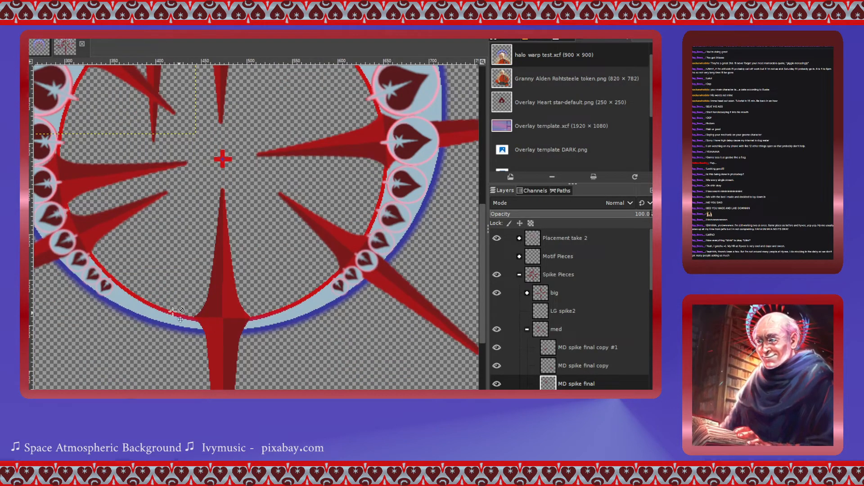
scroll(212, 309, up, 6)
scroll(203, 309, down, 2)
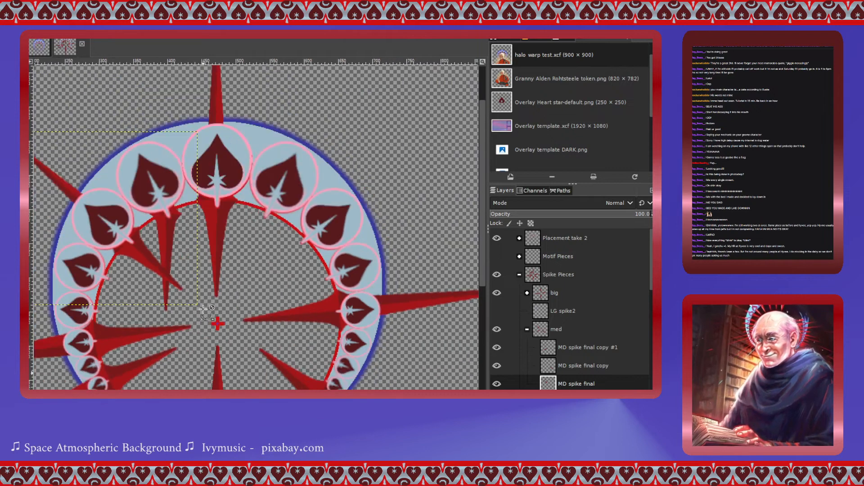
click(527, 329)
scroll(530, 331, down, 1)
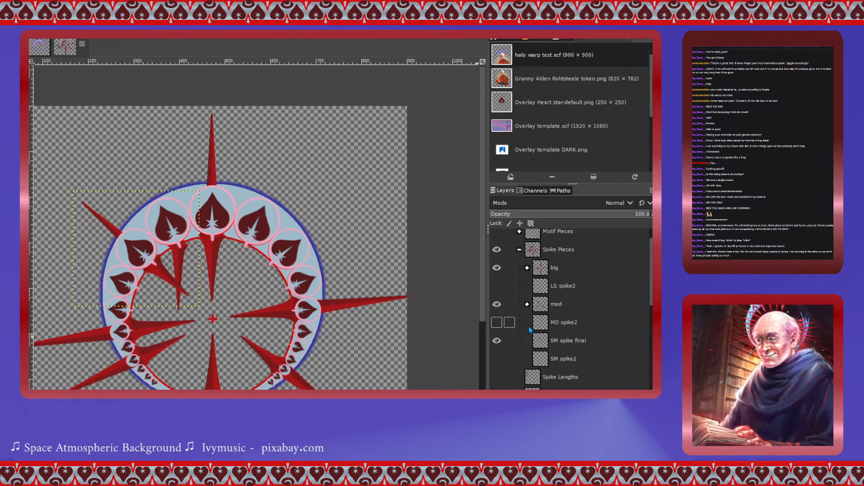
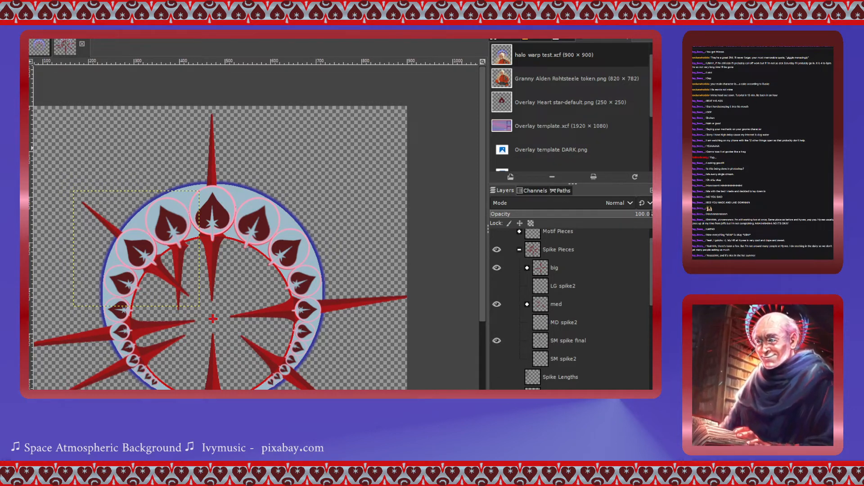
- Duplicate the SM spike final layer repeatedly, producing a stack of about fifteen copies
scroll(255, 289, down, 4)
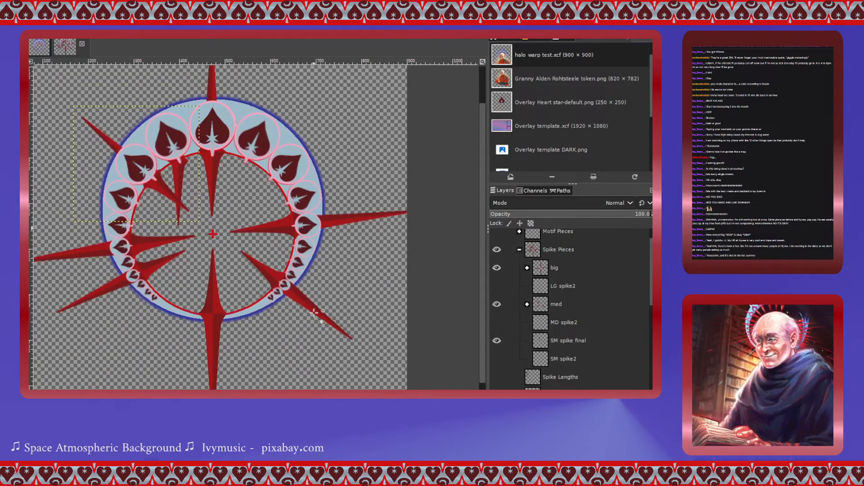
click(545, 345)
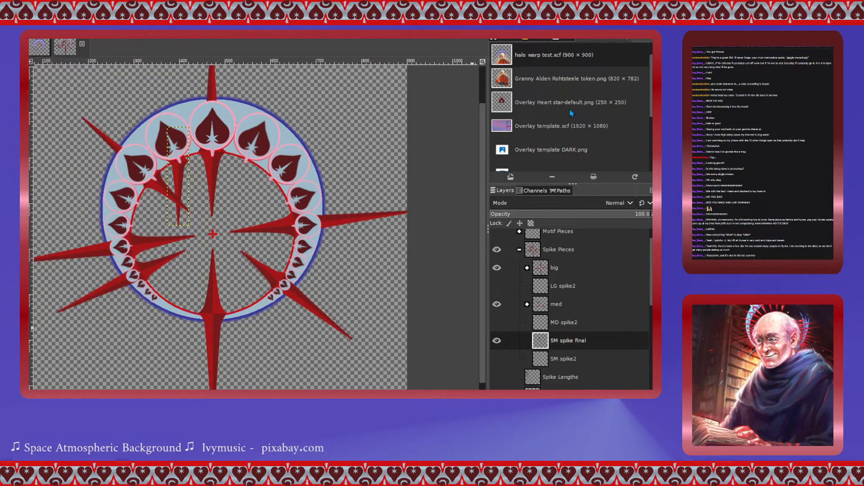
key(shift+ctrl+d)
click(543, 359)
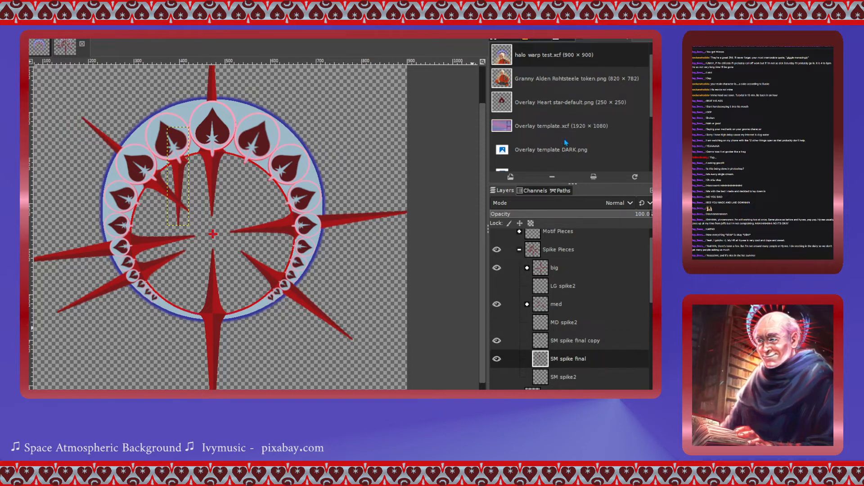
key(shift+ctrl+d)
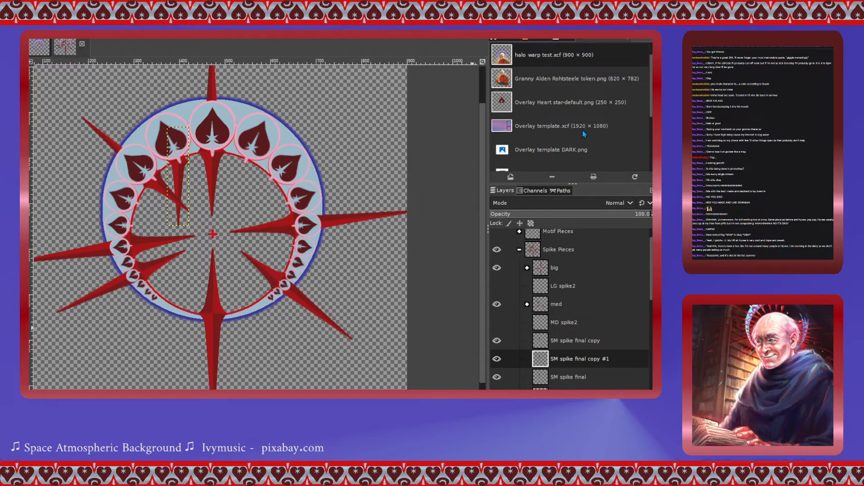
key(shift+ctrl+d)
key(shift+ctrl+d)
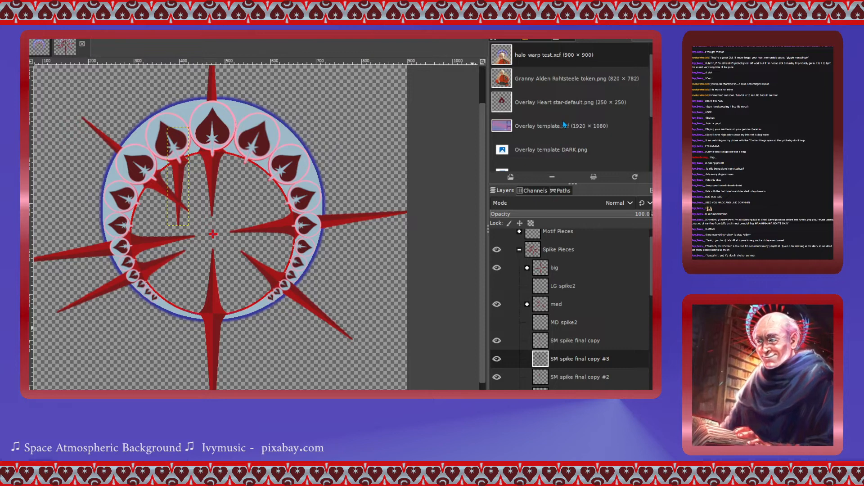
key(shift+ctrl+d)
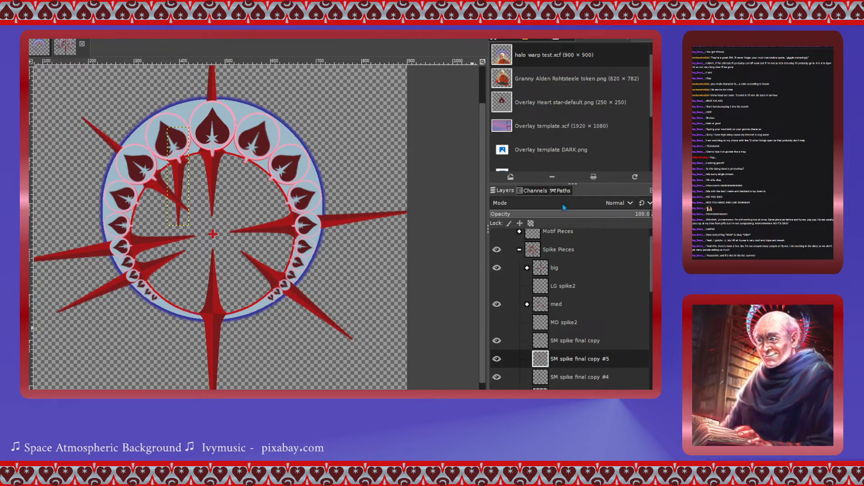
key(shift+ctrl+d)
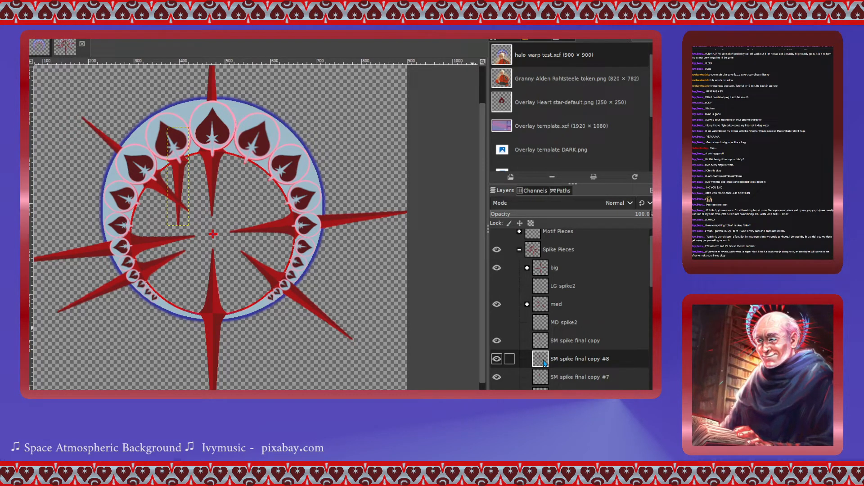
scroll(544, 363, down, 1)
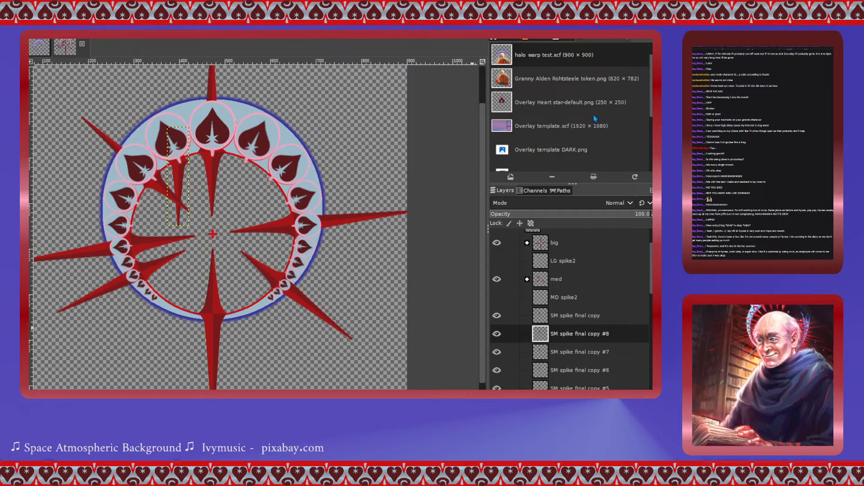
key(shift+ctrl+d)
key(shift+ctrl+d)
key(shift+ctrl+d)
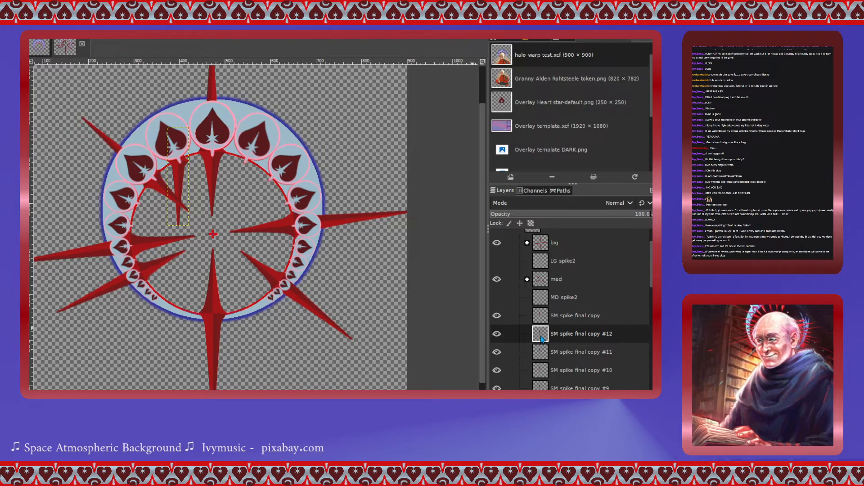
key(shift+ctrl+d)
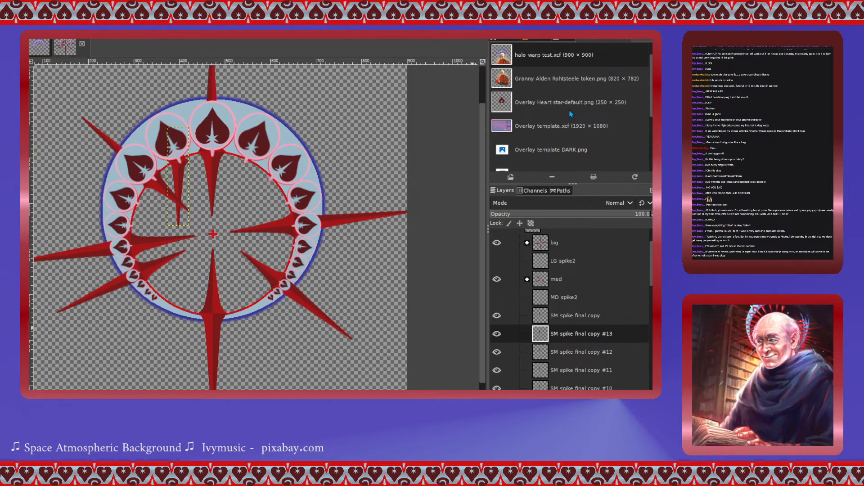
key(shift+ctrl+d)
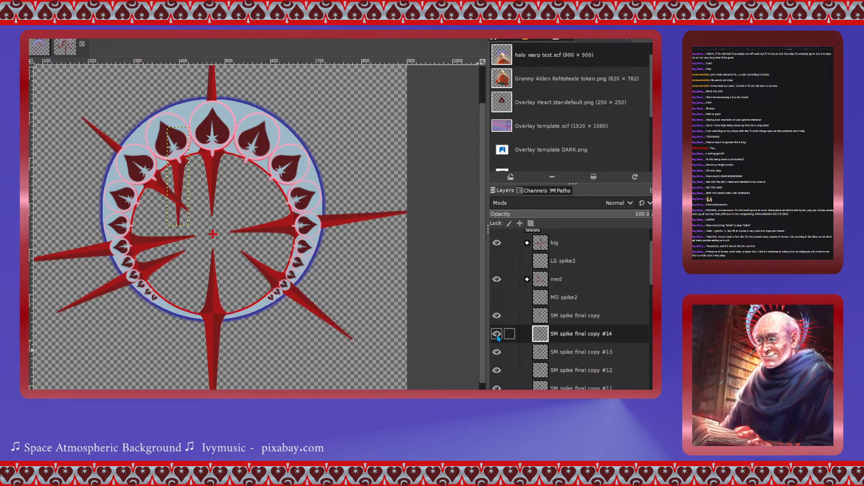
- Hide the visibility of the SM spike final copy layers from #14 down through #1
drag(497, 337, 497, 388)
scroll(499, 348, down, 1)
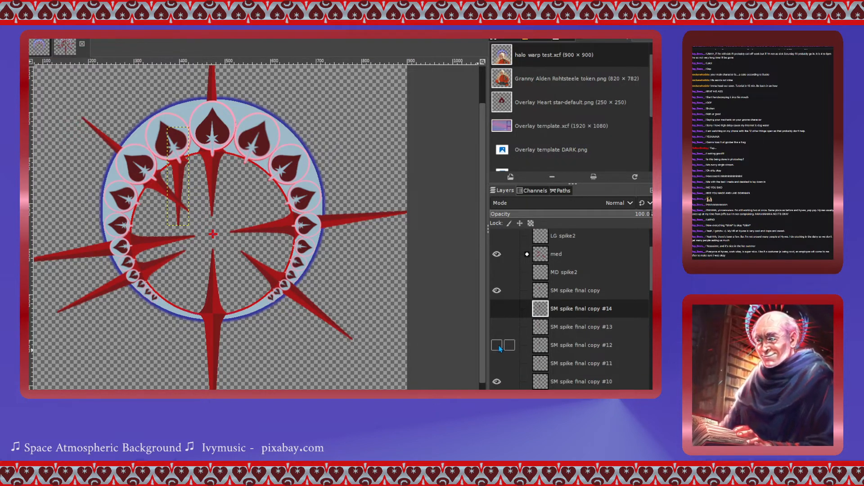
scroll(499, 348, down, 3)
drag(497, 331, 496, 373)
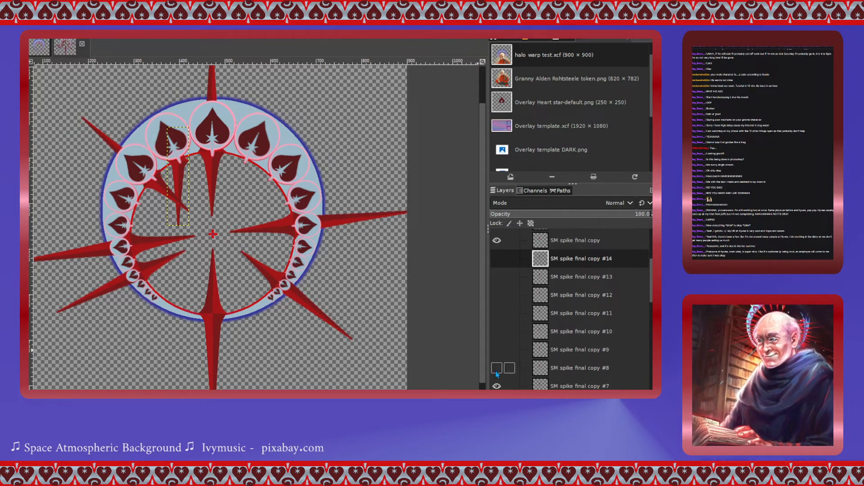
scroll(498, 349, down, 5)
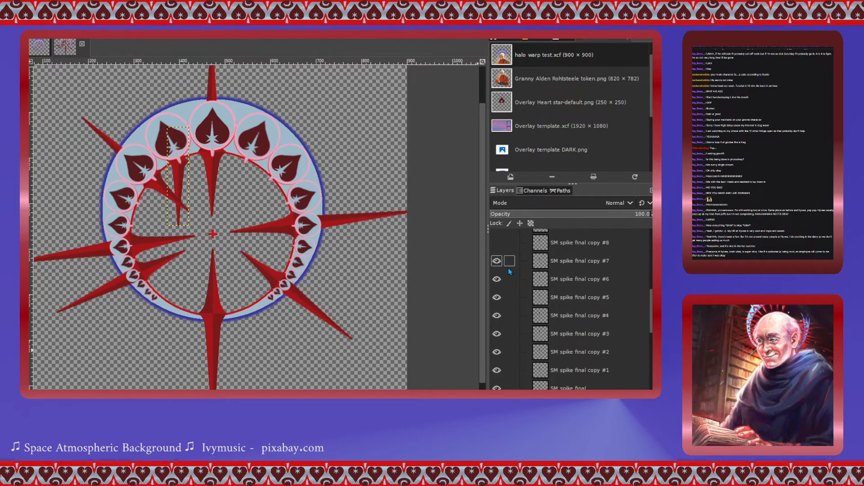
click(496, 261)
click(496, 279)
click(496, 297)
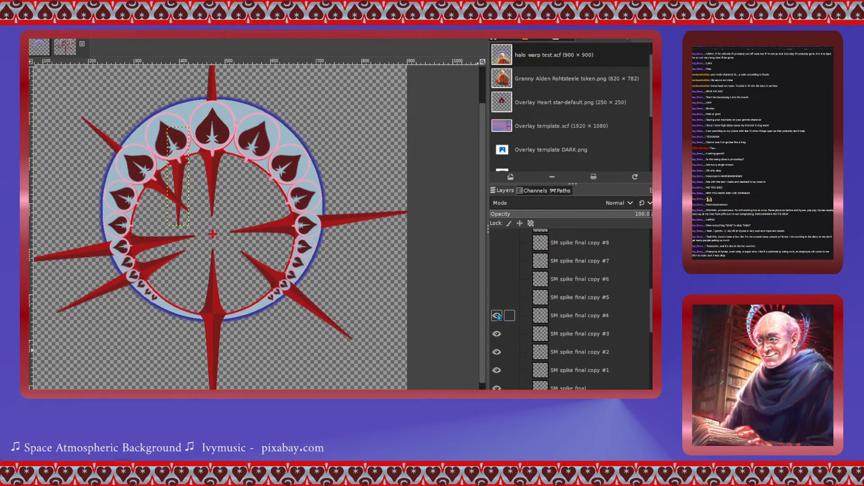
click(496, 315)
click(496, 333)
click(496, 352)
click(497, 370)
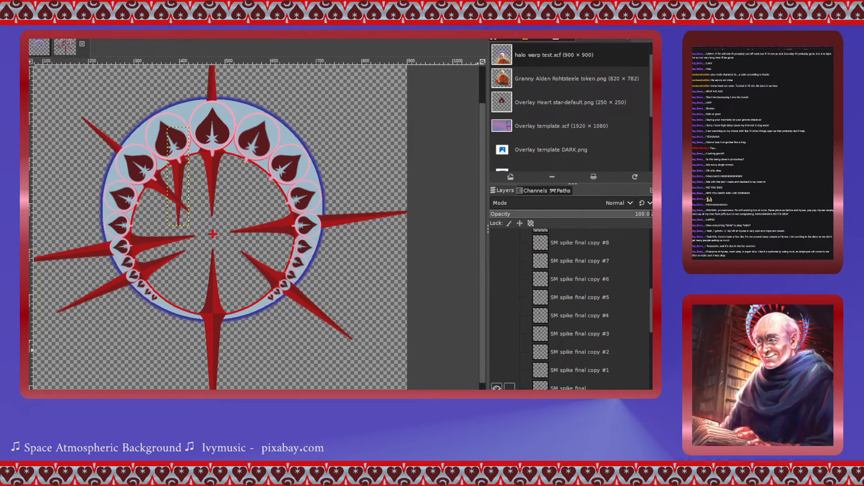
- Rotate the SM spike final layer 158.59° around a centre at about 397, 307.5 px
scroll(518, 360, down, 1)
click(540, 363)
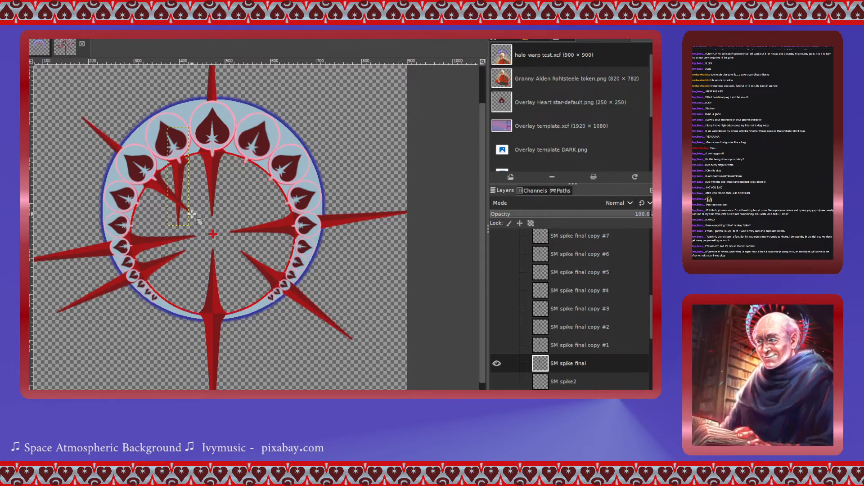
scroll(191, 215, up, 4)
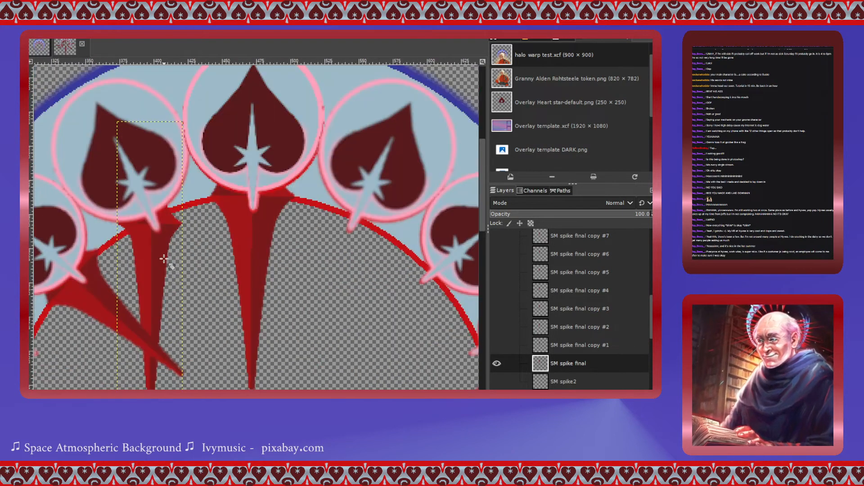
scroll(164, 259, right, 1)
scroll(165, 259, left, 2)
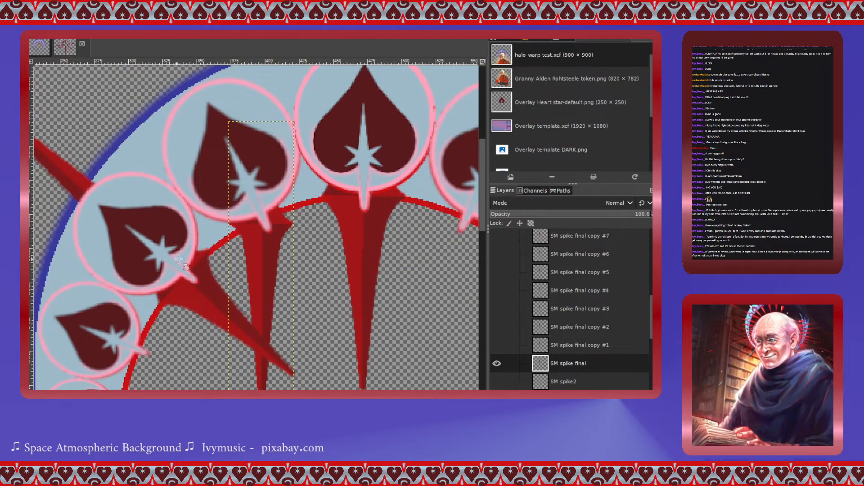
click(265, 241)
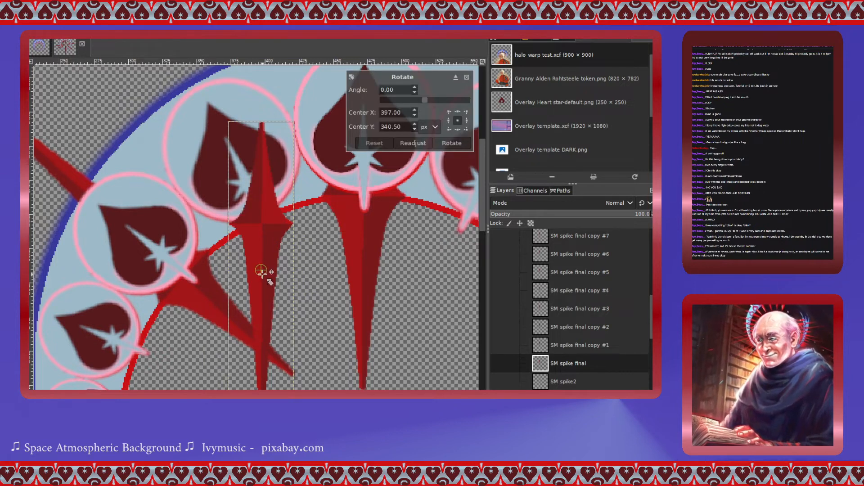
drag(261, 268, 262, 226)
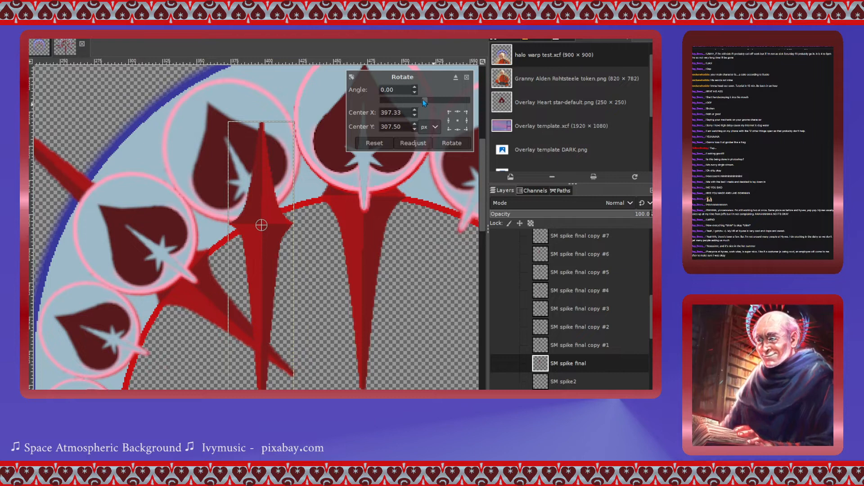
drag(423, 99, 462, 152)
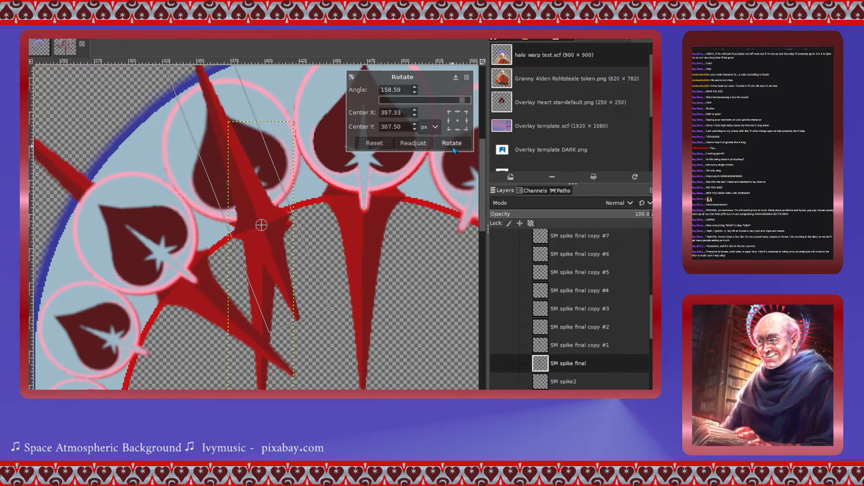
click(452, 143)
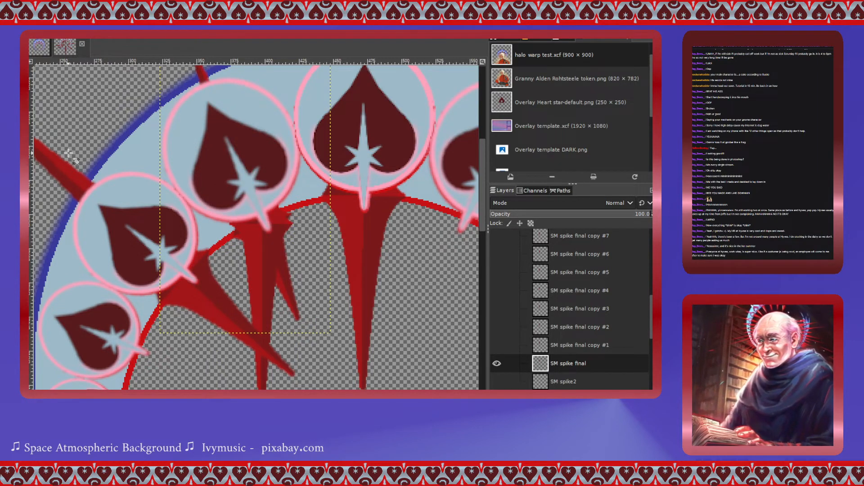
- Hide the SM spike final copy layer and nudge the rotated spike slightly up against the ring
scroll(502, 347, up, 8)
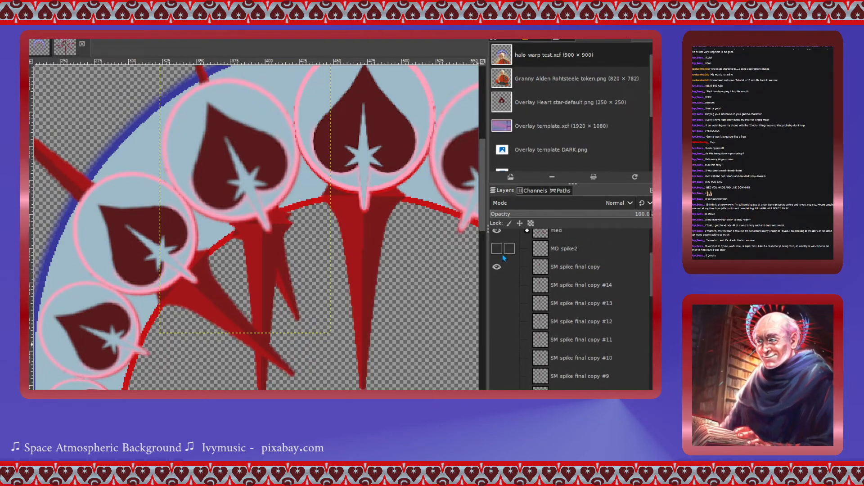
click(497, 267)
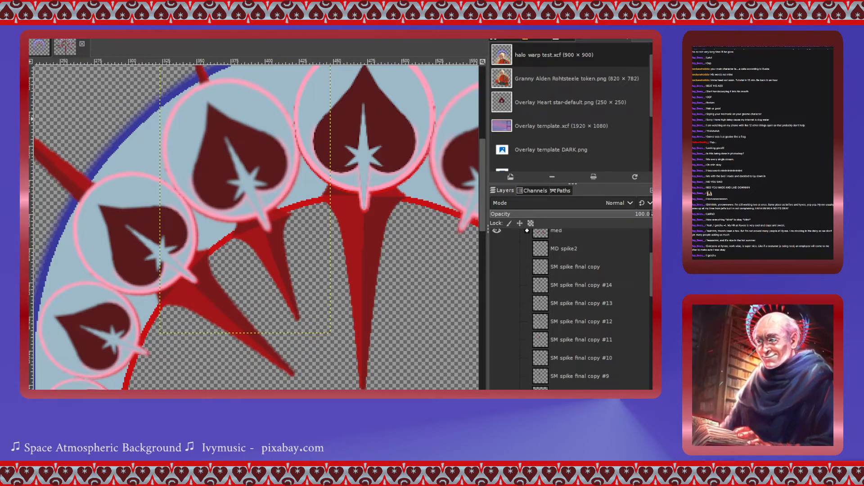
drag(275, 245, 278, 241)
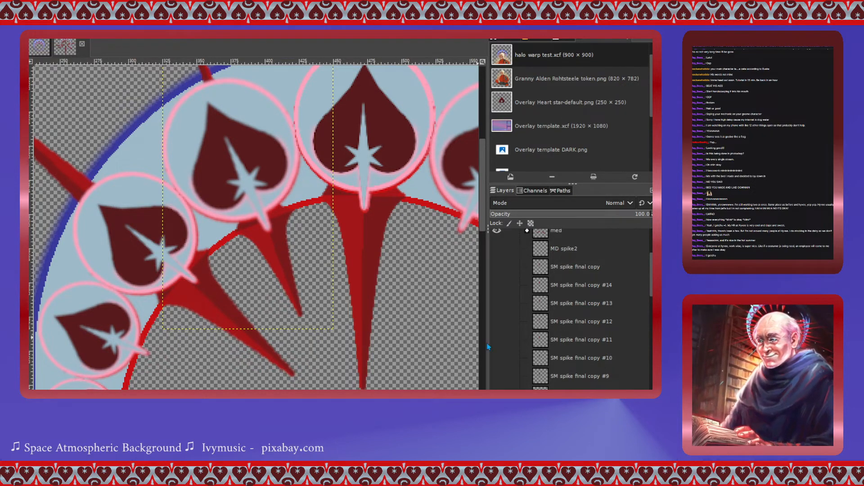
- Show SM spike final copy #1 and move it down and left to the ring's left side
scroll(528, 335, down, 5)
scroll(528, 335, down, 3)
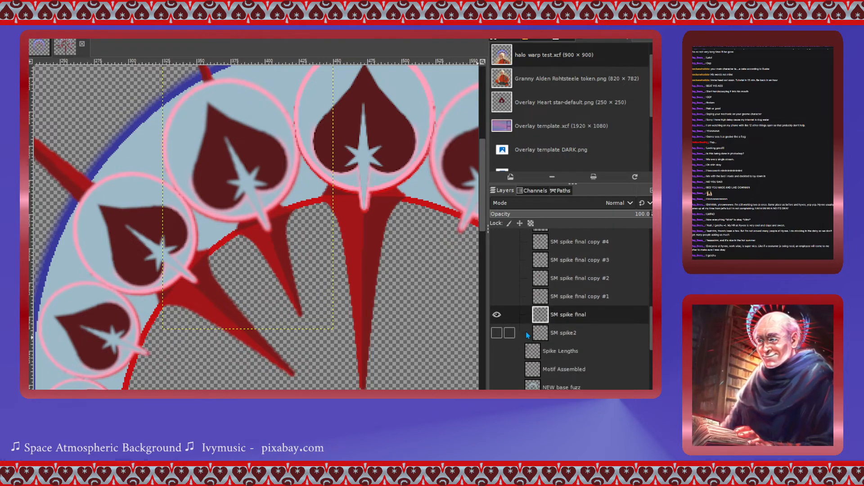
click(547, 297)
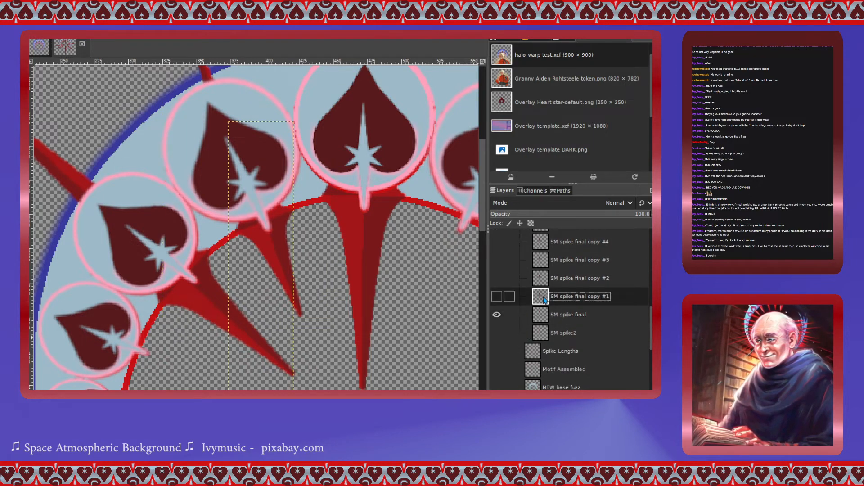
click(501, 297)
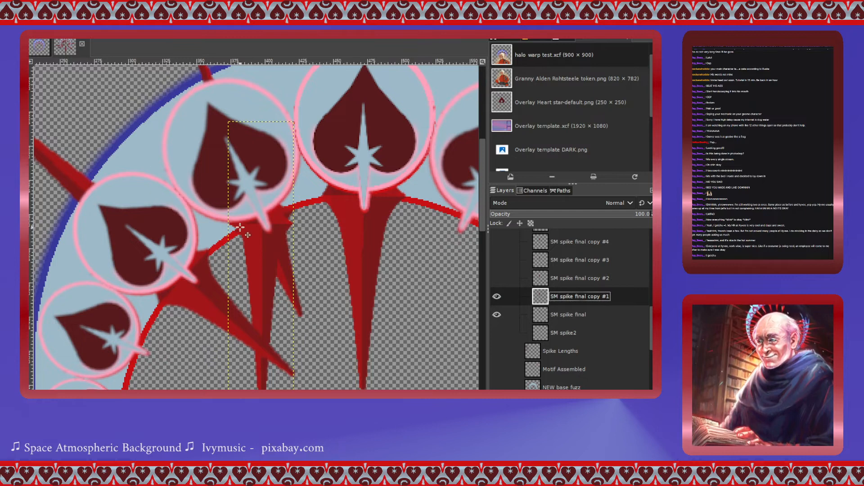
scroll(240, 227, down, 3)
drag(249, 156, 124, 282)
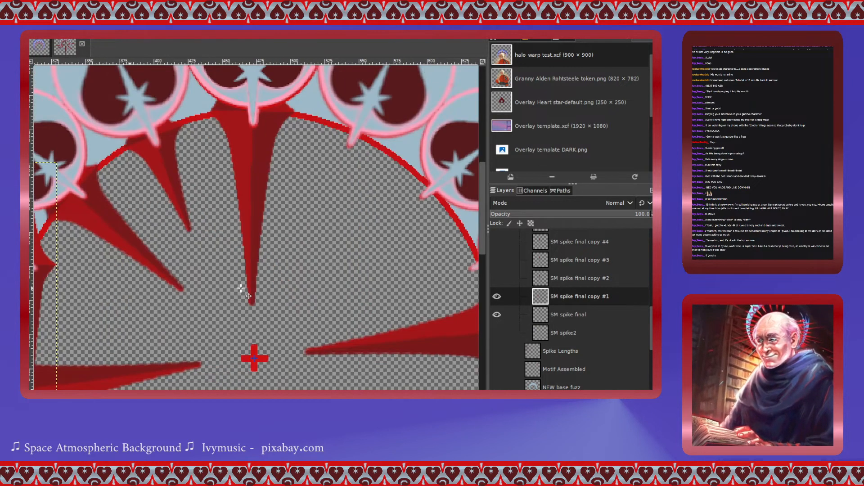
- Rotate the SM spike final copy #1 layer 109.95° around a centre at about 306, 398.5 px
scroll(242, 289, left, 5)
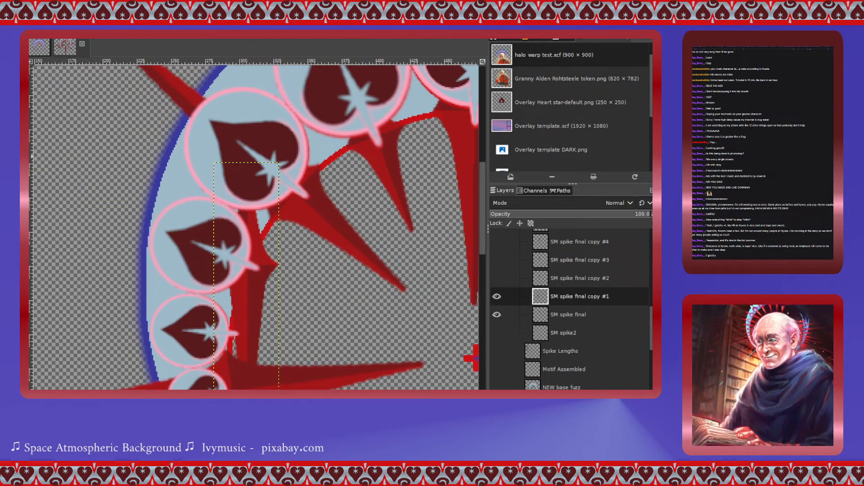
key(shift+r)
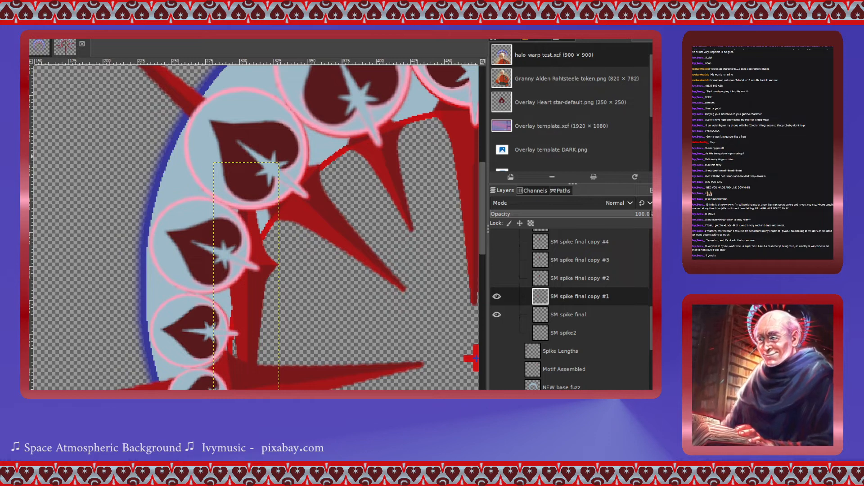
click(266, 288)
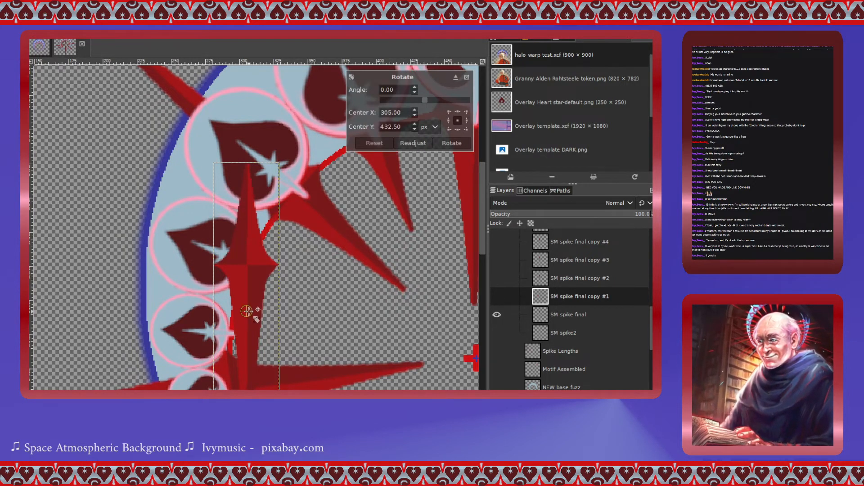
drag(247, 310, 248, 265)
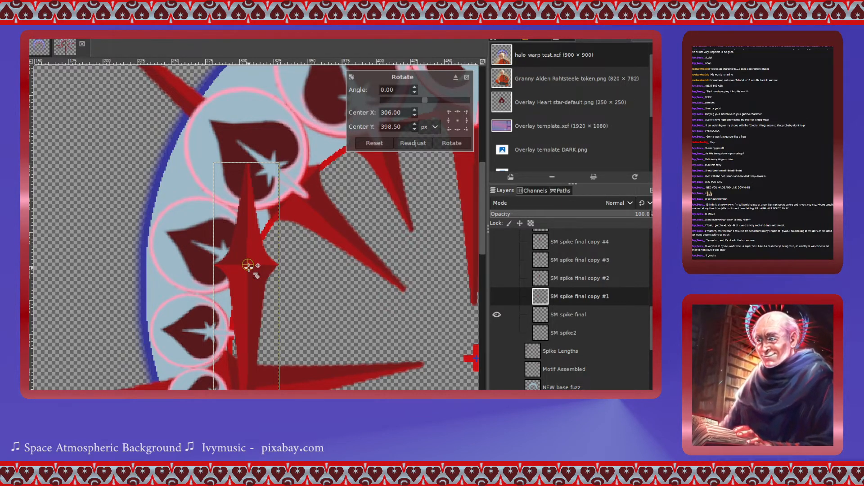
drag(426, 101, 453, 108)
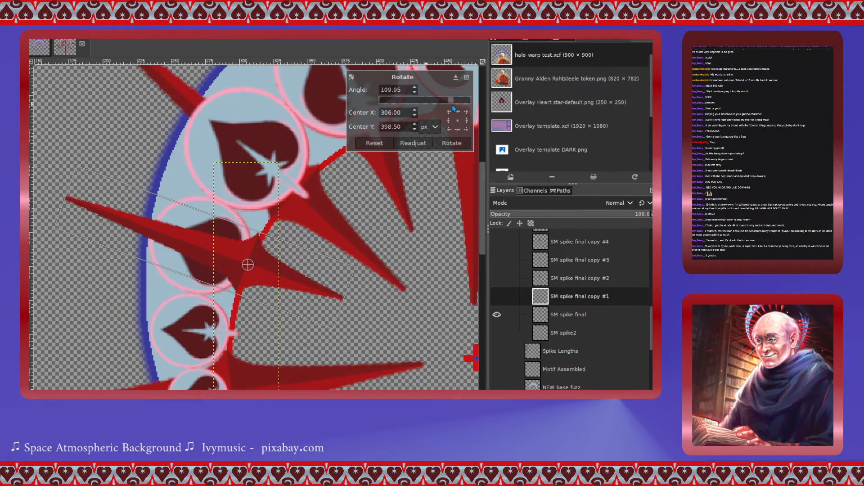
click(452, 143)
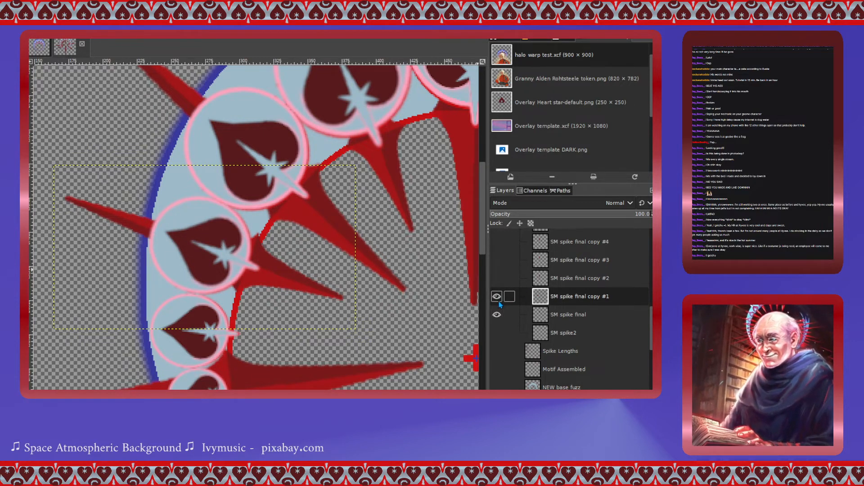
- Show SM spike final copy #2 and move it down and left onto the ring's left side
click(539, 280)
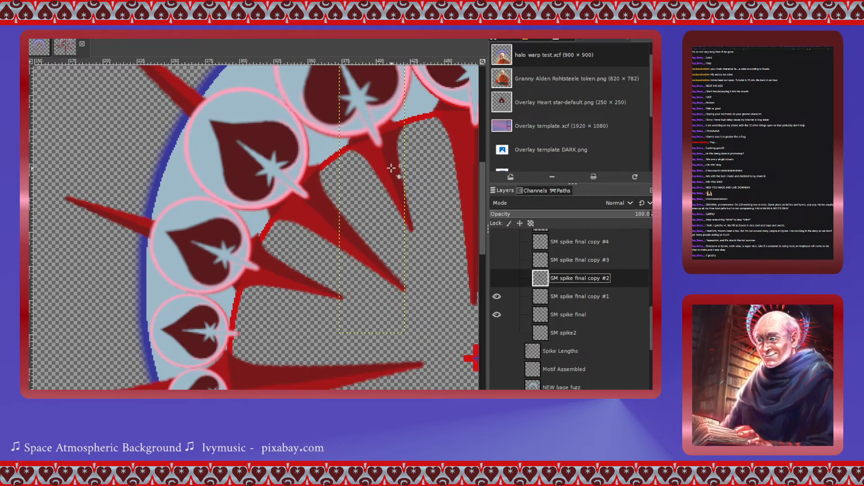
drag(365, 153, 226, 344)
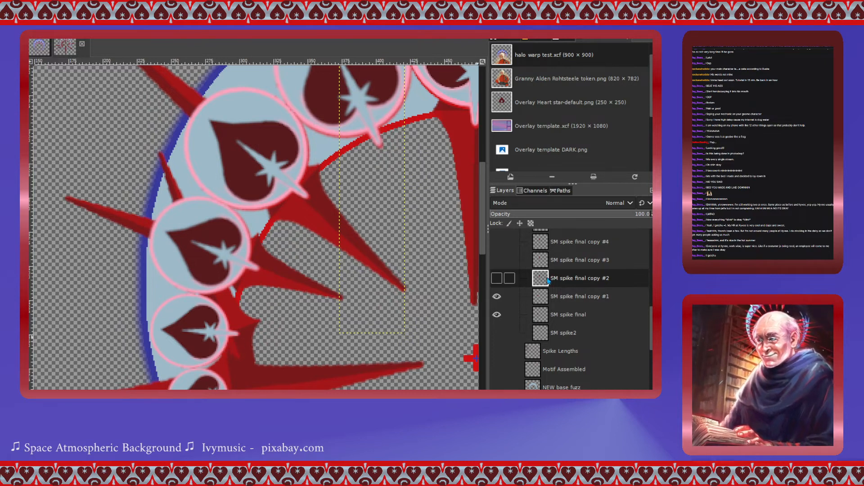
click(497, 278)
click(497, 279)
click(538, 296)
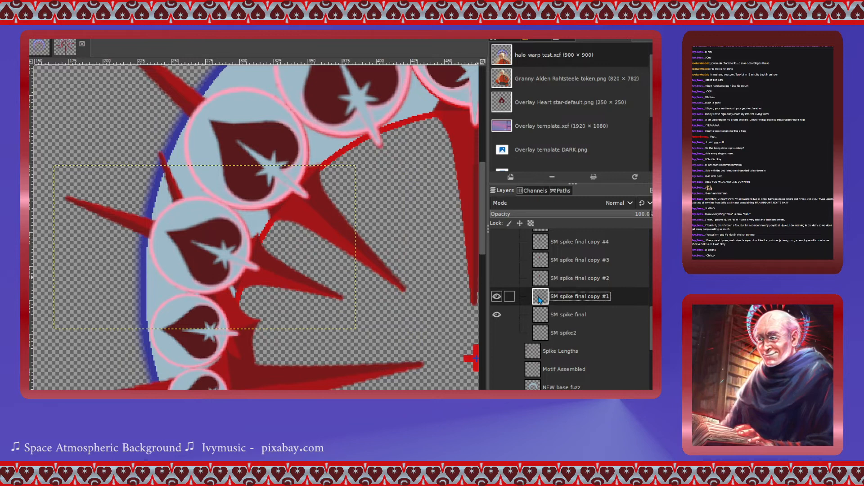
click(497, 297)
click(497, 296)
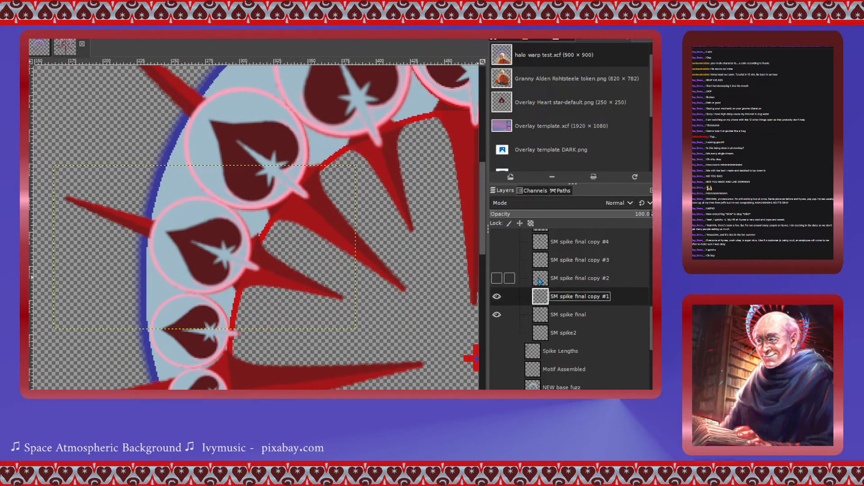
click(523, 283)
click(497, 278)
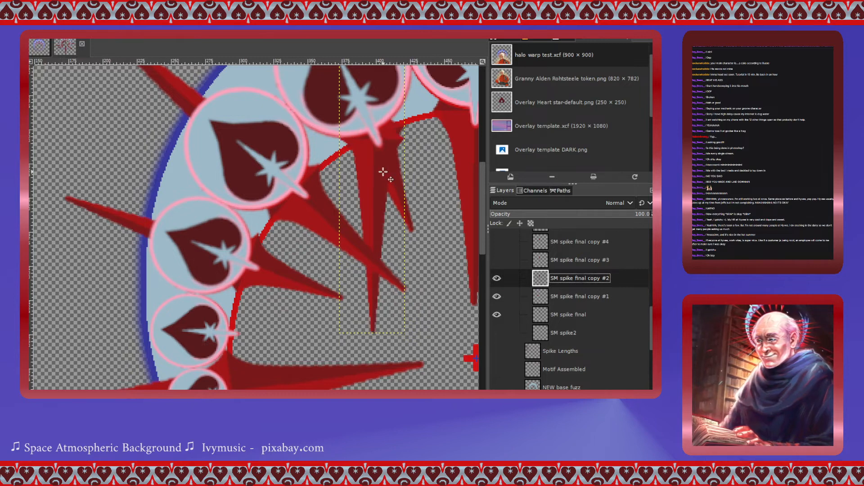
drag(378, 171, 234, 362)
scroll(398, 321, down, 5)
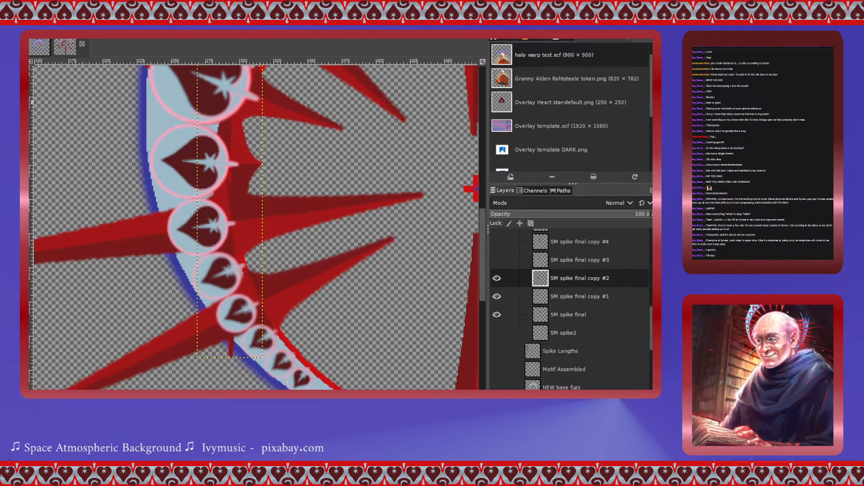
- Rotate the SM spike final copy #2 layer 92.43° around a centre at about 294, 448.5 px
key(shift+r)
click(245, 174)
drag(229, 191, 232, 164)
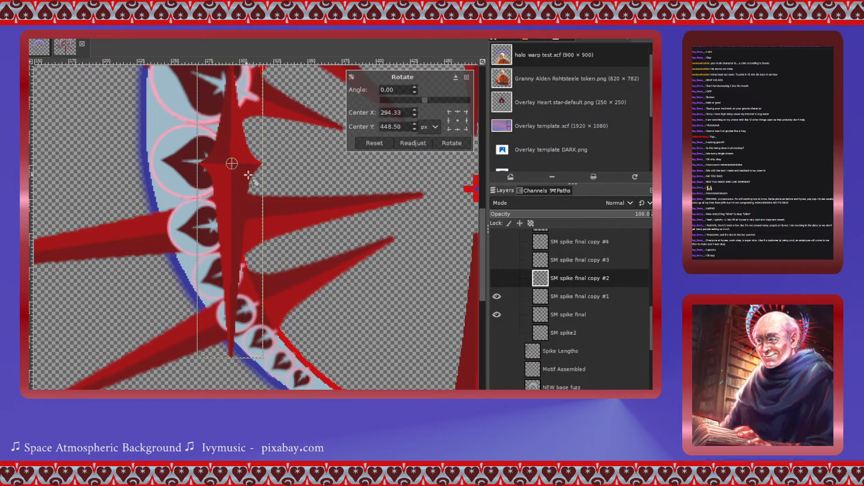
drag(425, 101, 446, 101)
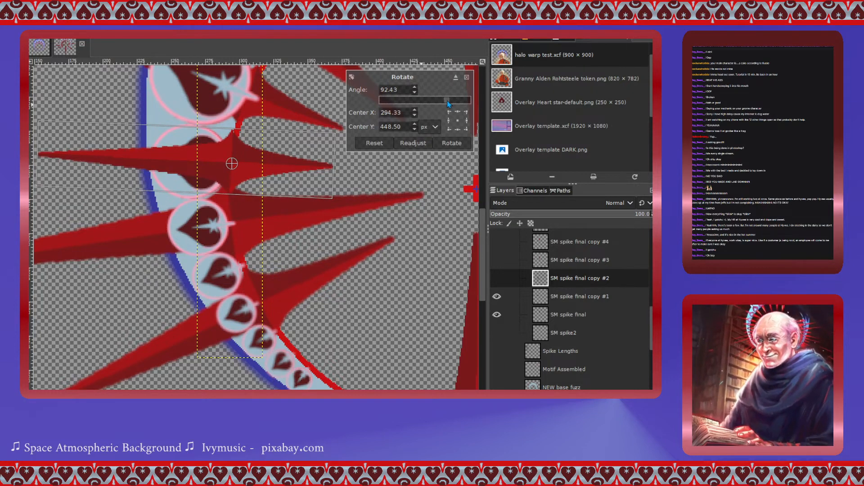
click(452, 145)
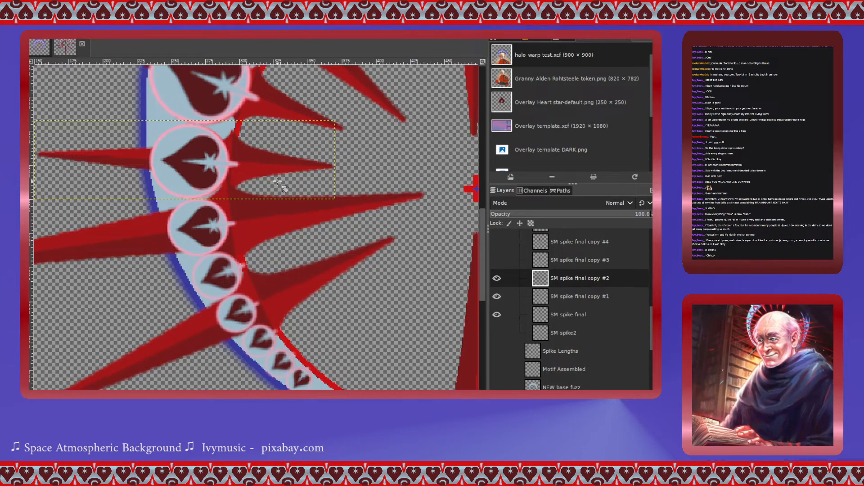
scroll(277, 181, down, 3)
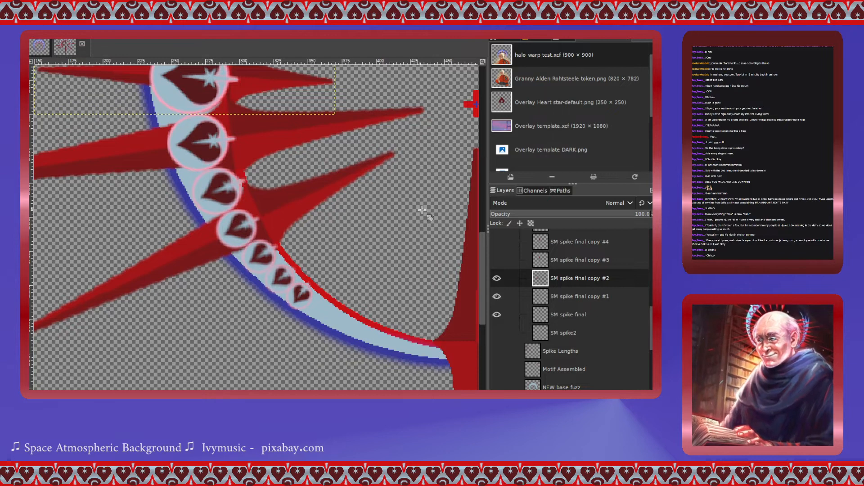
- Show SM spike final copy #3 and move it down and left onto the ring below the previous spike
click(496, 260)
scroll(427, 257, up, 5)
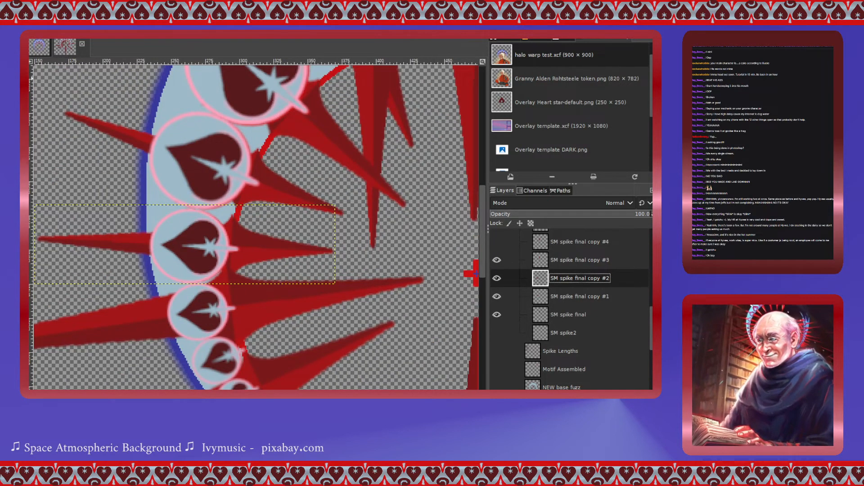
click(558, 260)
drag(369, 78, 236, 370)
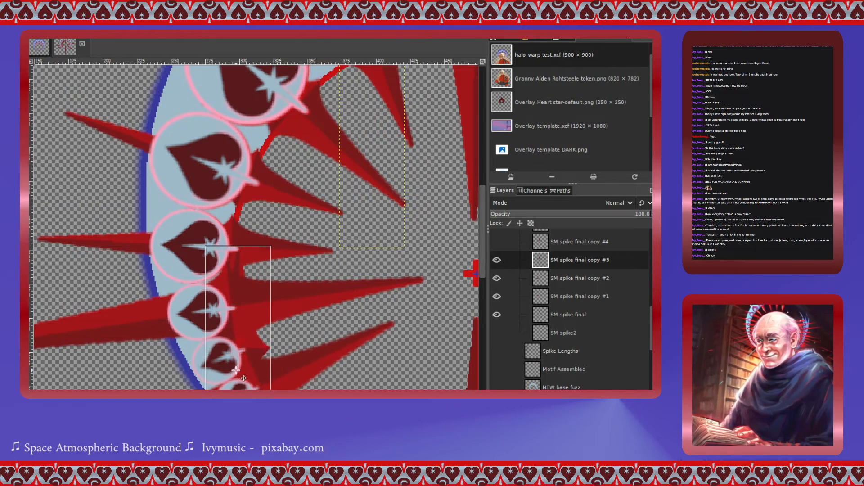
scroll(335, 304, down, 3)
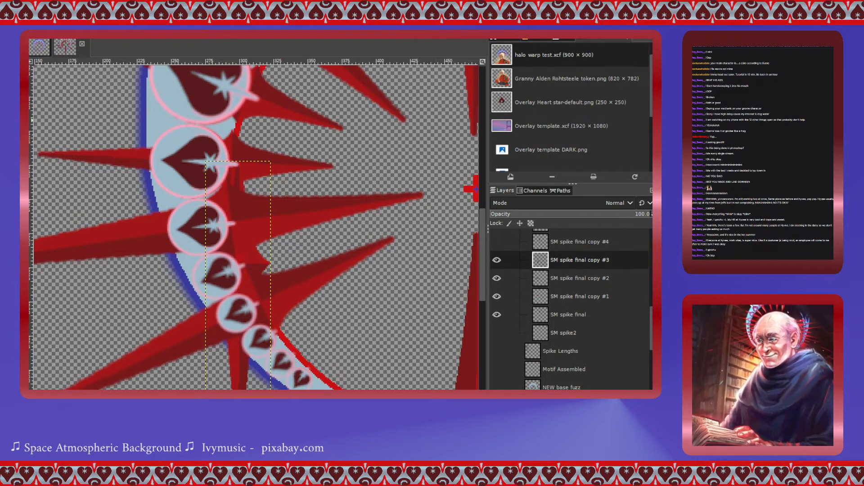
- Rotate the SM spike final copy #3 layer 74.92° around a centre at about 300, 522 px
click(238, 309)
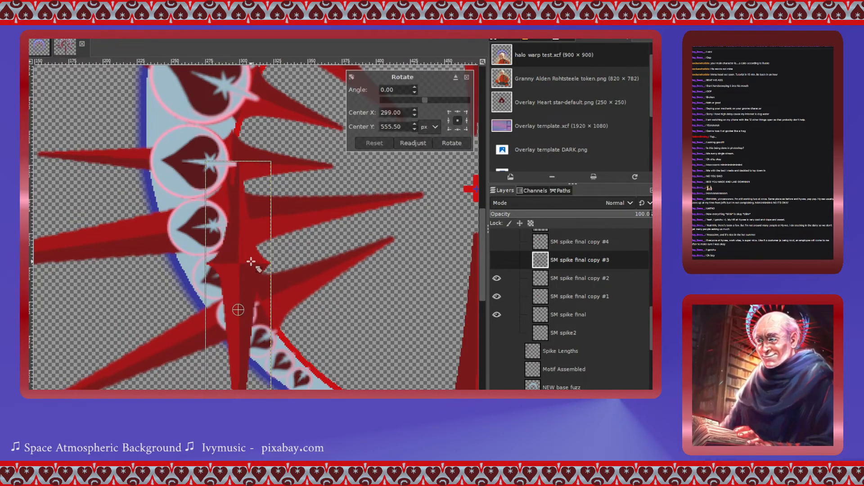
drag(238, 308, 239, 264)
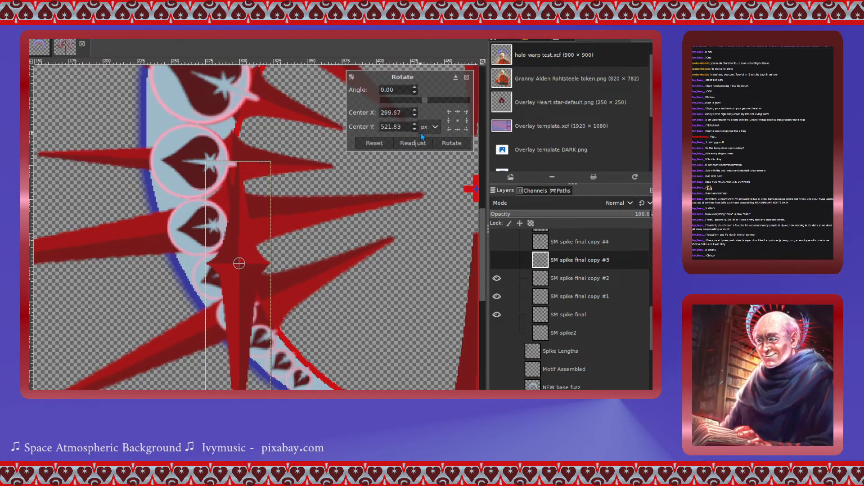
drag(427, 101, 444, 101)
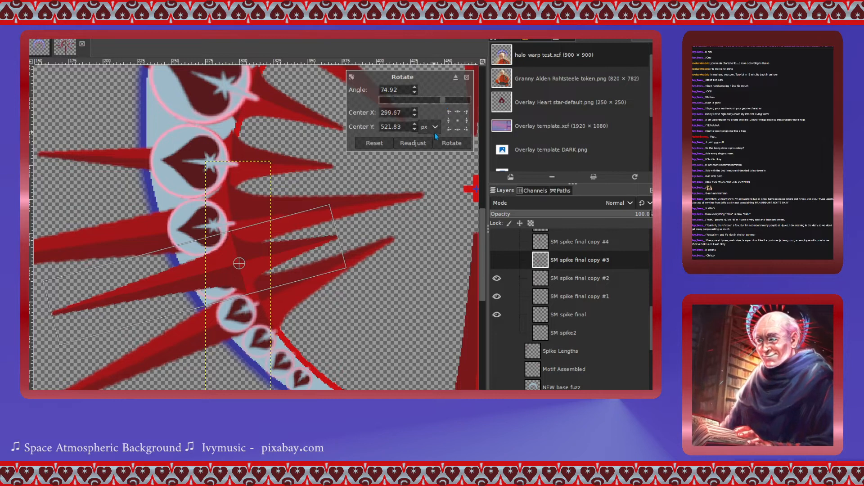
click(449, 144)
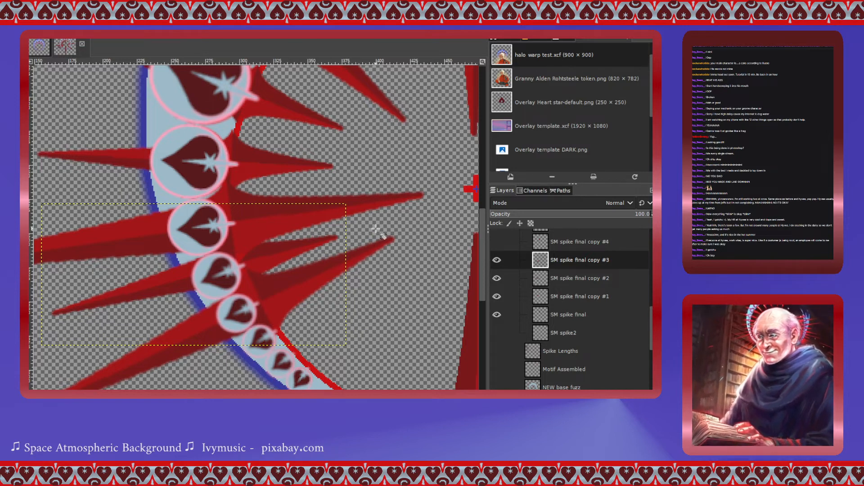
scroll(550, 282, up, 3)
- Show SM spike final copy #4 and move it onto the ring's lower left section
click(497, 292)
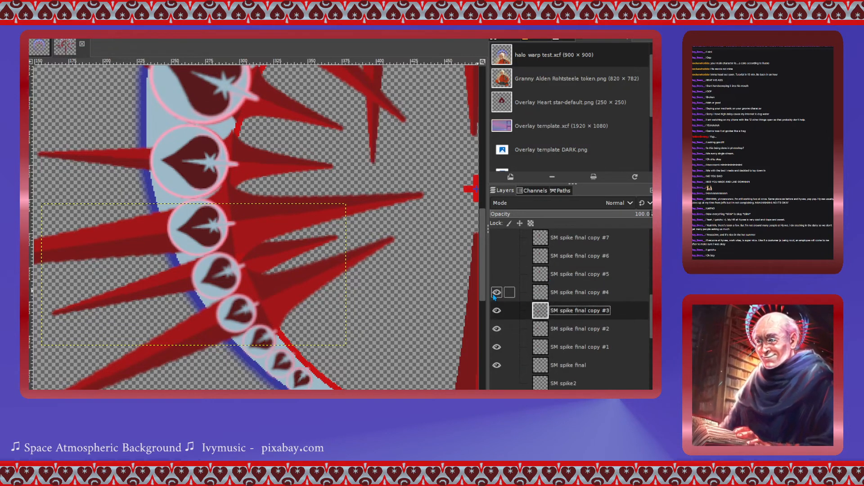
click(540, 292)
scroll(333, 265, up, 3)
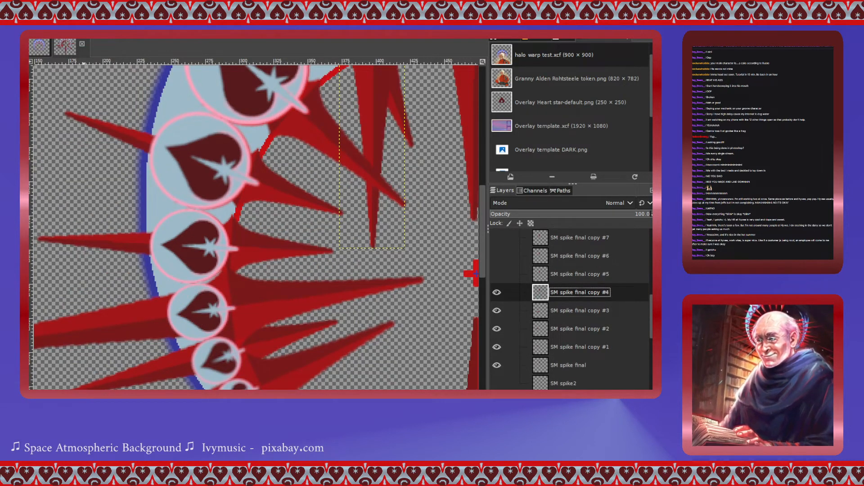
drag(374, 87, 314, 366)
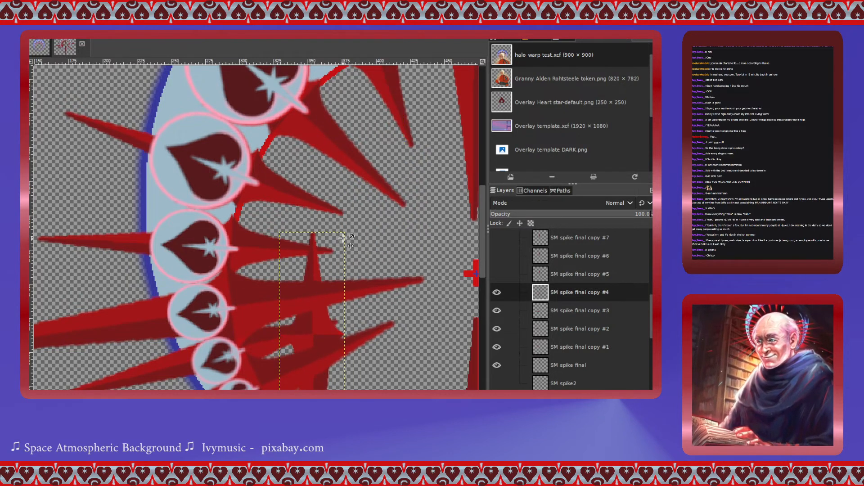
scroll(344, 237, down, 6)
mouse_move(314, 158)
mouse_down()
mouse_move(297, 231)
mouse_move(274, 239)
mouse_up()
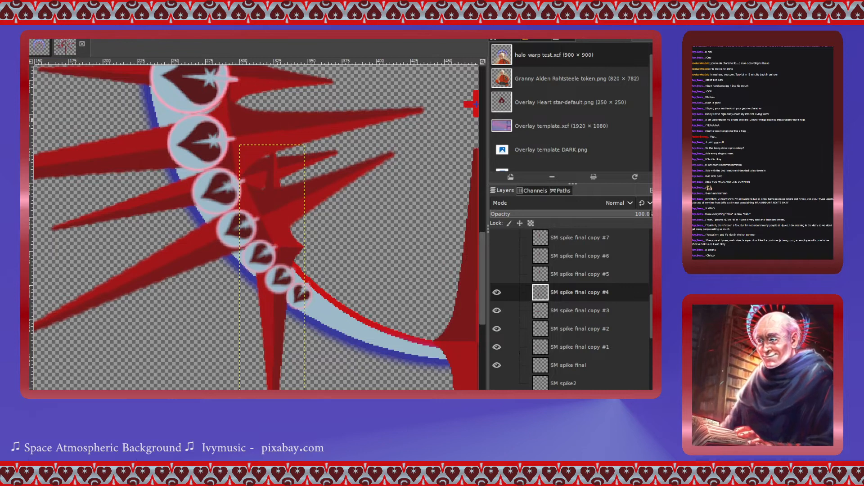
- Rotate the SM spike final copy #4 layer 55.46° around a centre at about 325, 571 px
key(shift+r)
click(274, 293)
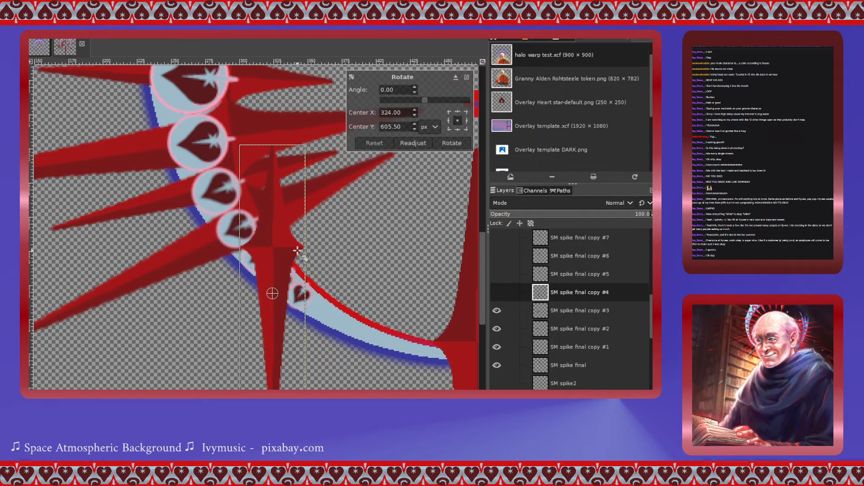
drag(277, 263, 281, 254)
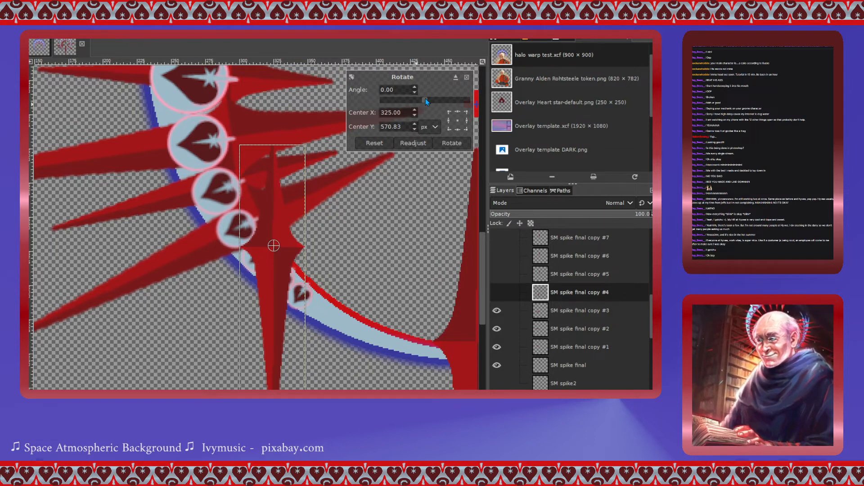
drag(425, 98, 438, 101)
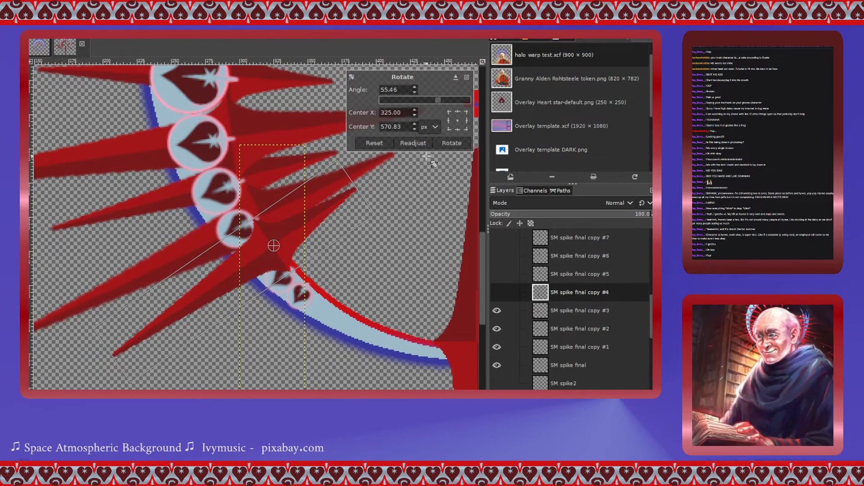
click(451, 143)
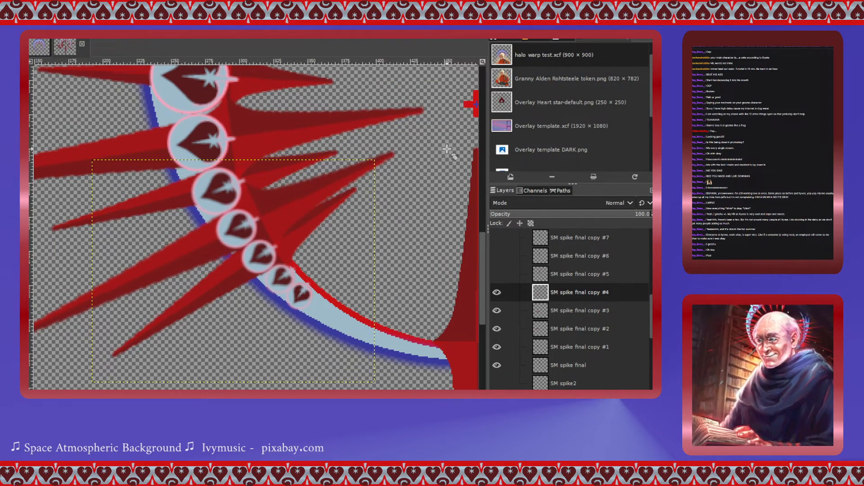
- Show SM spike final copy #5 and move it down onto the ring's lower left end
click(496, 274)
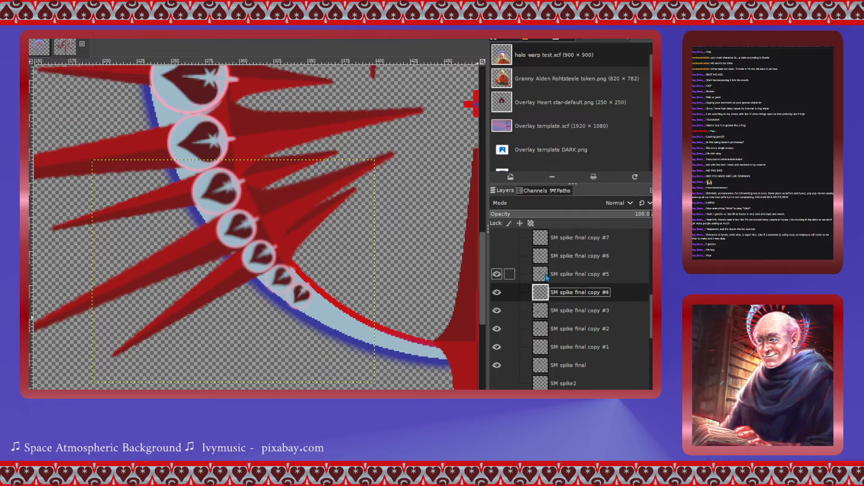
click(545, 274)
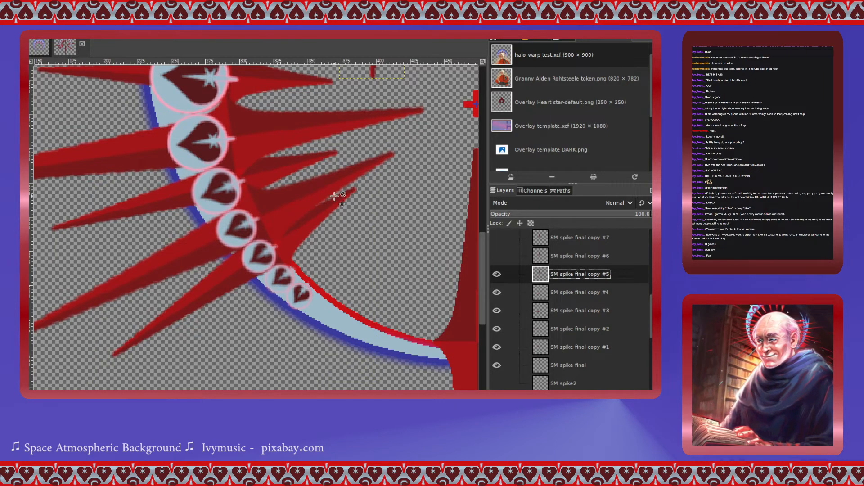
scroll(382, 210, up, 4)
drag(377, 119, 370, 374)
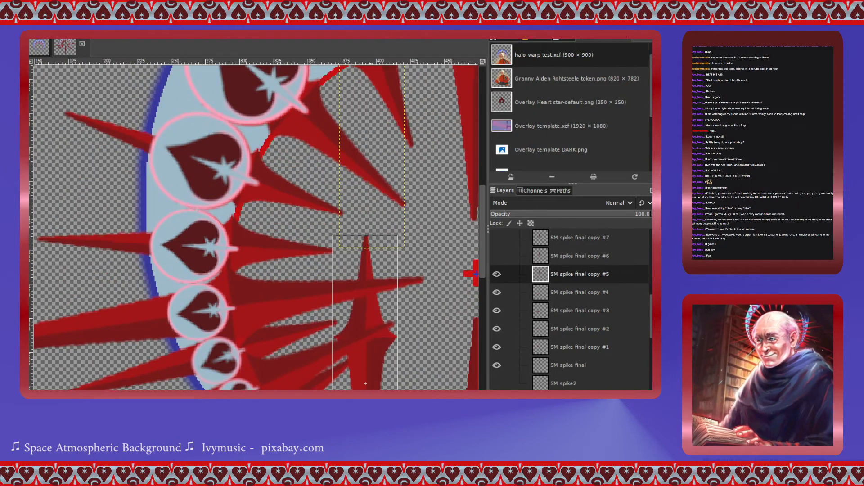
scroll(366, 244, down, 2)
scroll(366, 244, down, 2)
drag(367, 214, 293, 315)
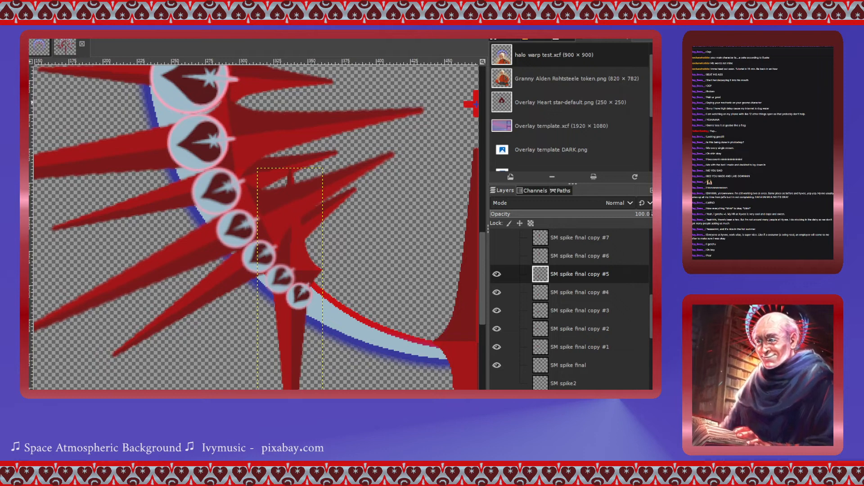
- Rotate the SM spike final copy #5 layer 51.57° around a centre at about 338, 589 px
click(297, 257)
drag(290, 317, 291, 270)
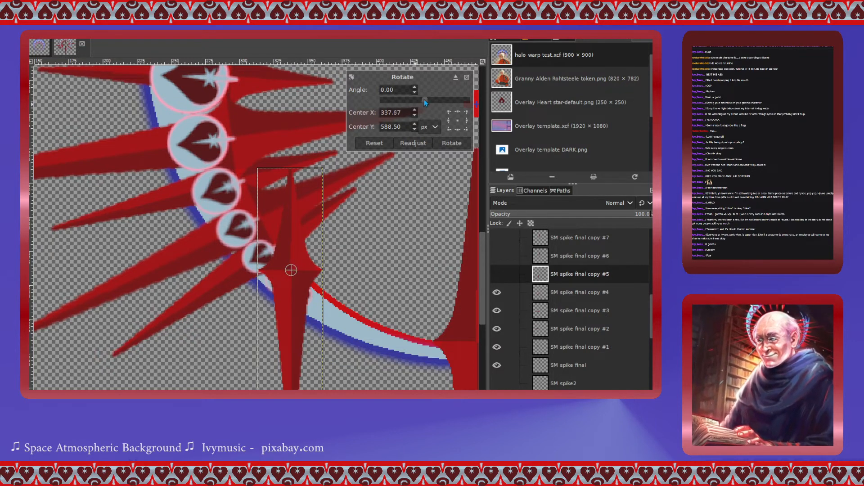
drag(424, 99, 437, 103)
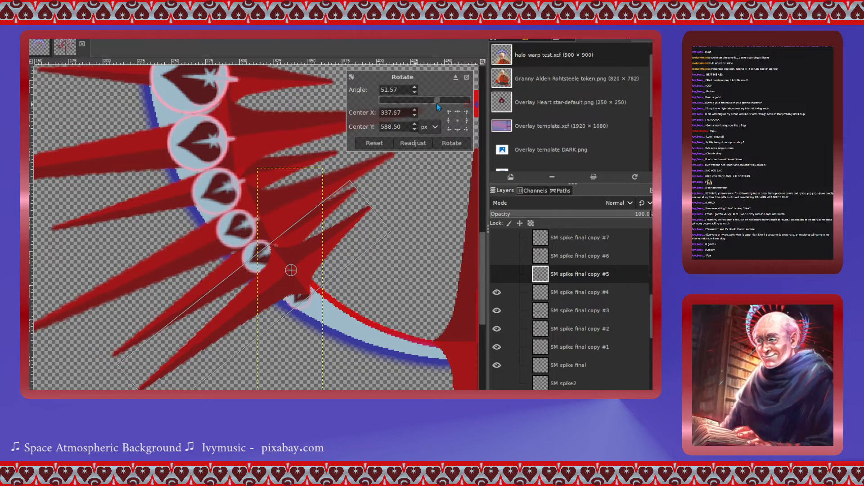
click(462, 140)
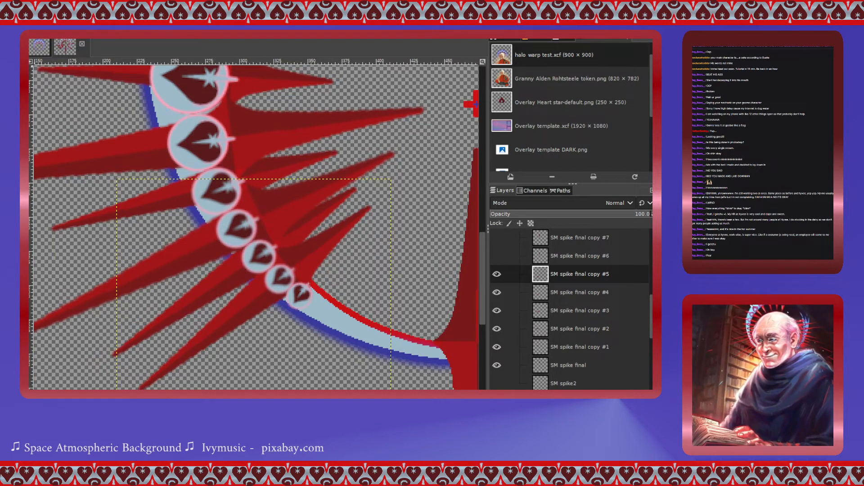
- Show SM spike final copy #6 and move it onto the ring's lower left section beside the small hearts
click(499, 256)
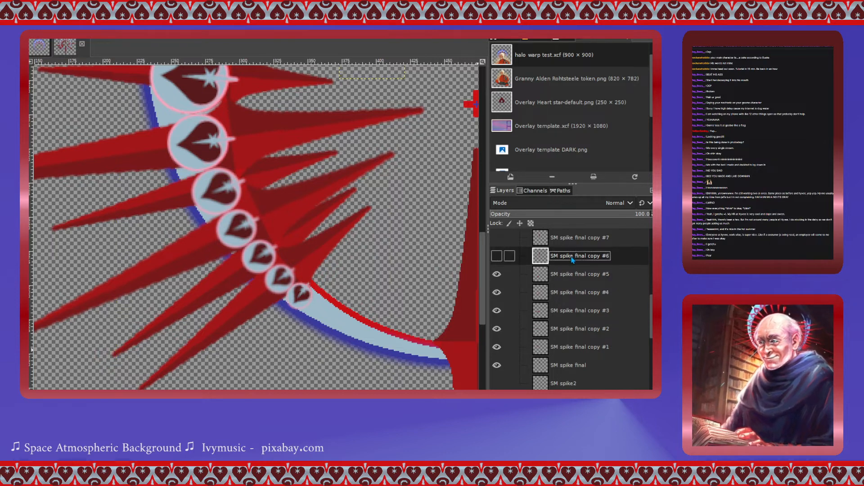
click(500, 257)
scroll(433, 265, up, 4)
drag(373, 108, 388, 339)
scroll(331, 252, down, 5)
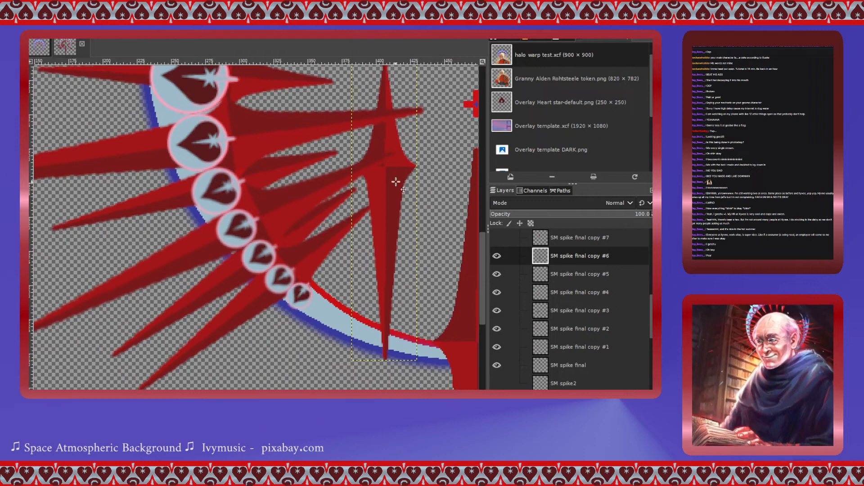
drag(392, 174, 311, 291)
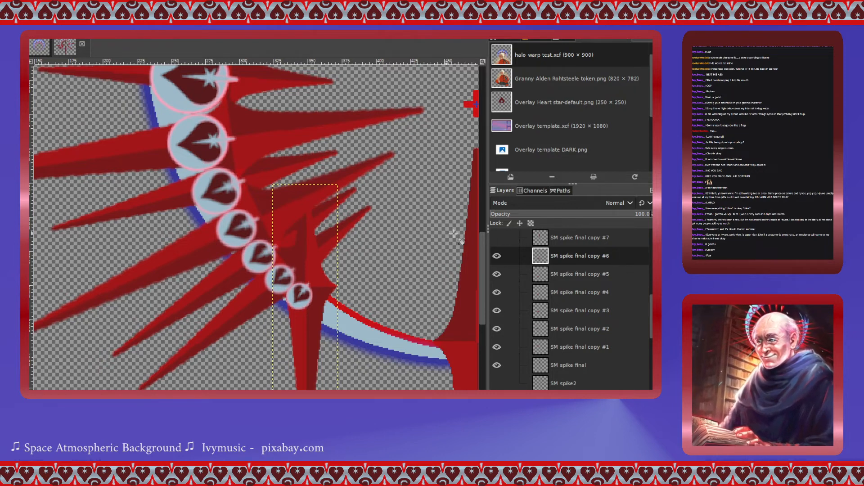
- Rotate the SM spike final copy #6 layer 45.73° around a centre at about 349, 601 px
click(320, 280)
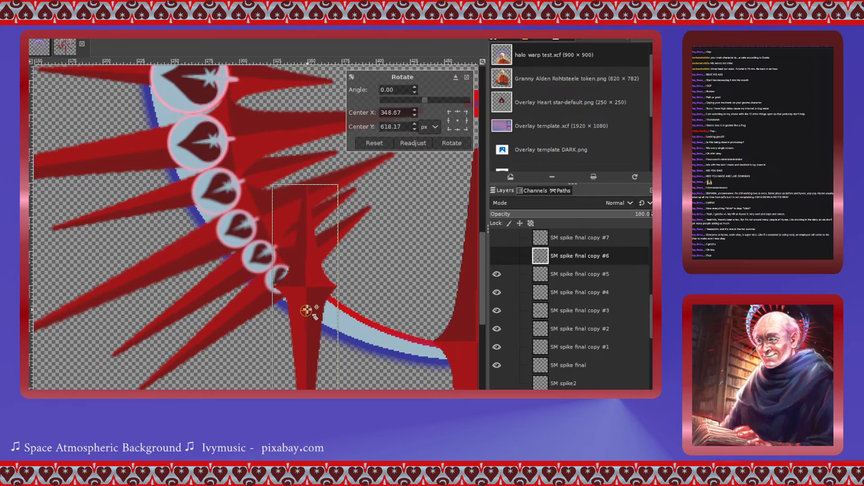
drag(309, 288, 308, 286)
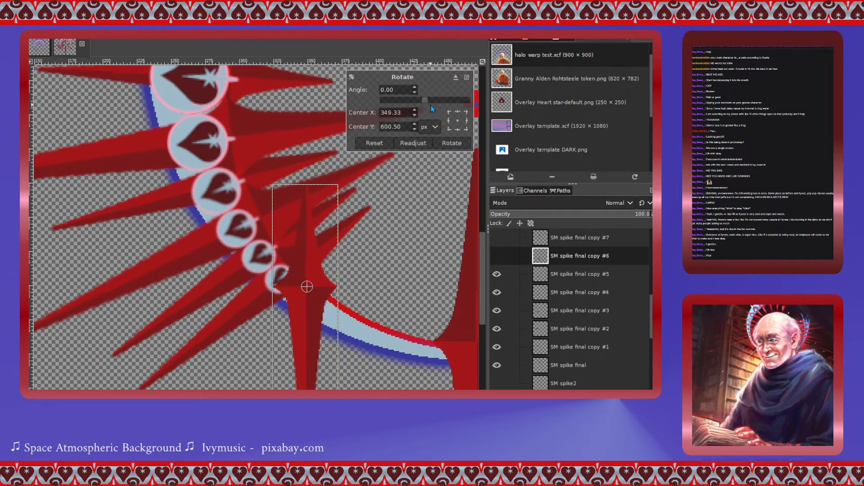
drag(428, 101, 438, 102)
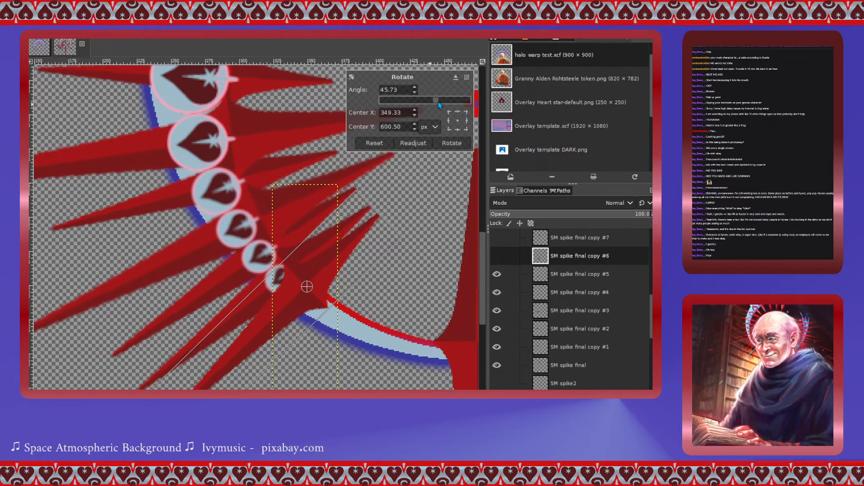
click(452, 143)
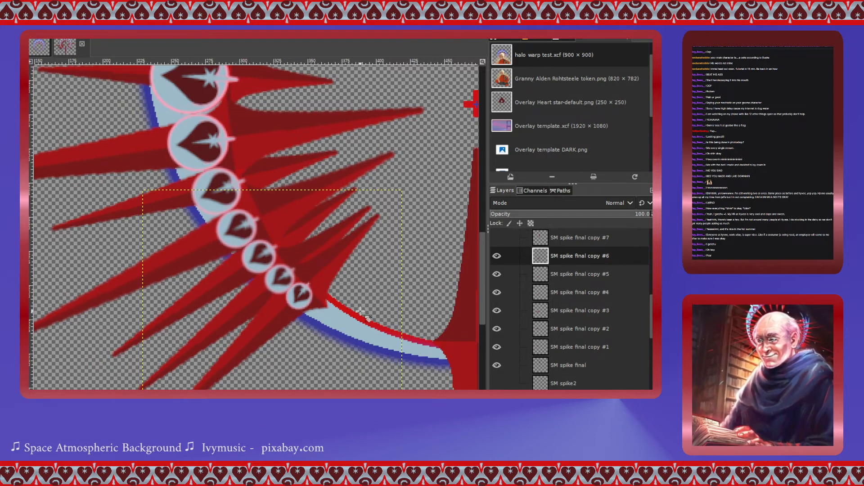
- Show SM spike final copy #7 and move it beside the heart right of the top heart
scroll(361, 311, up, 4)
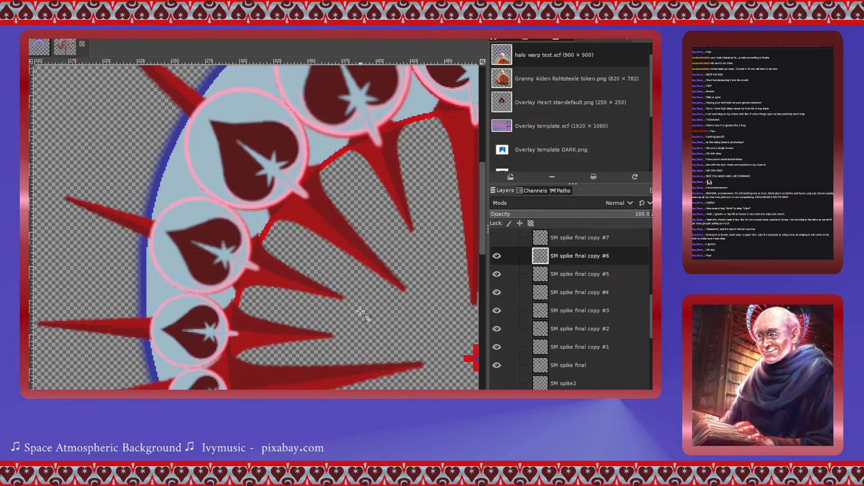
scroll(361, 311, down, 2)
scroll(360, 311, right, 5)
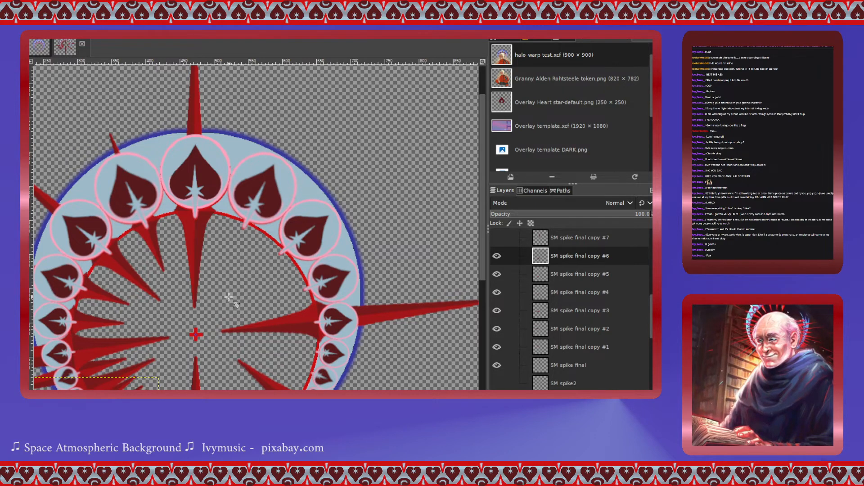
scroll(202, 293, down, 2)
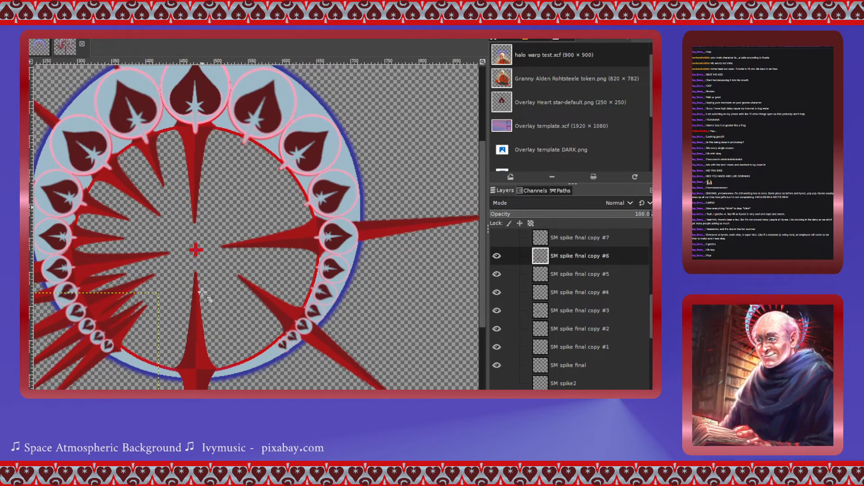
scroll(509, 322, up, 2)
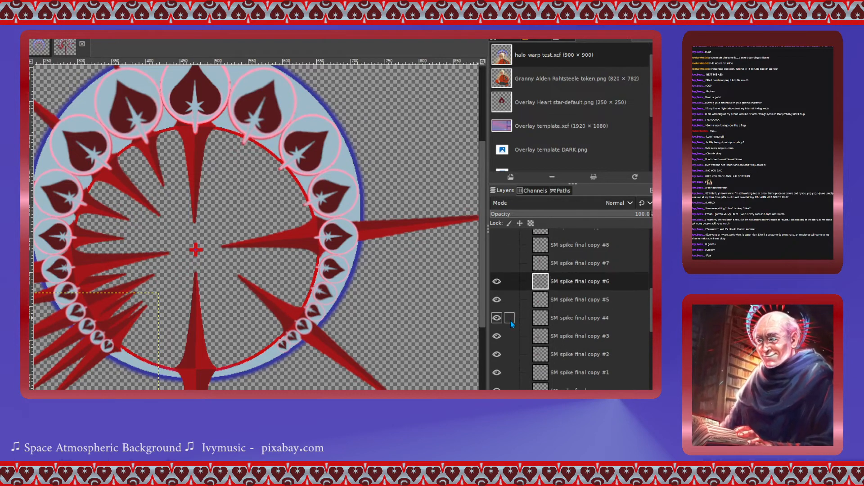
scroll(512, 324, up, 2)
click(543, 340)
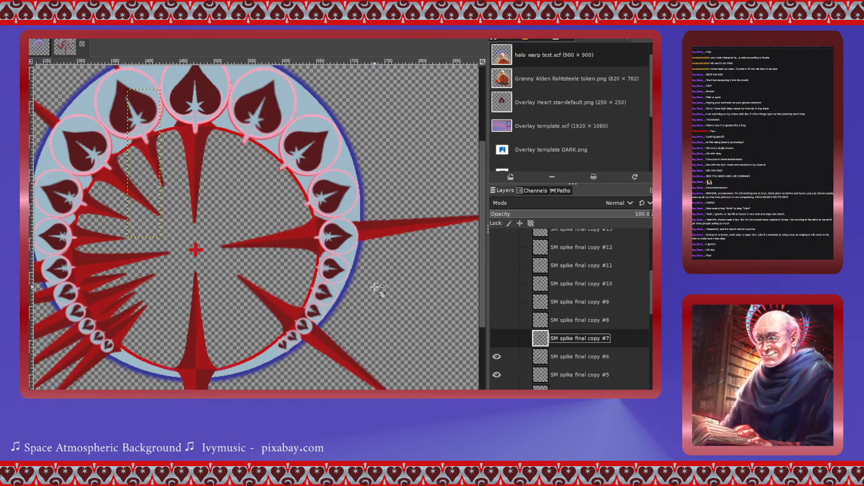
click(496, 338)
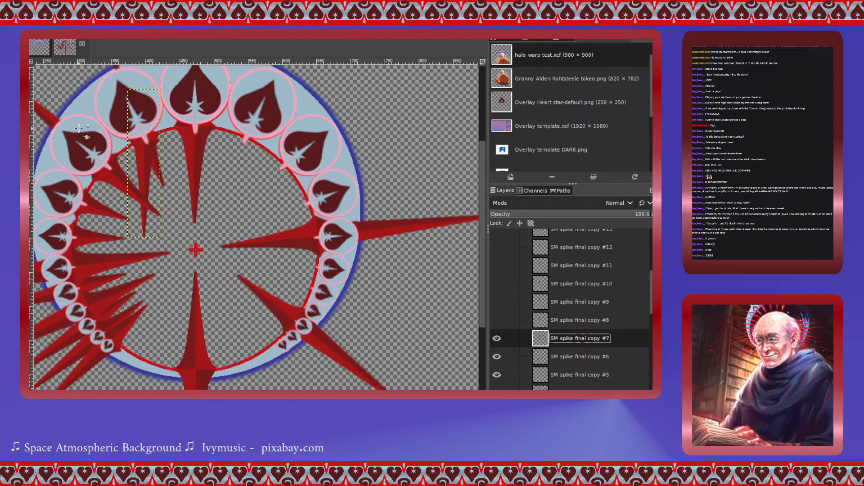
drag(244, 152, 243, 146)
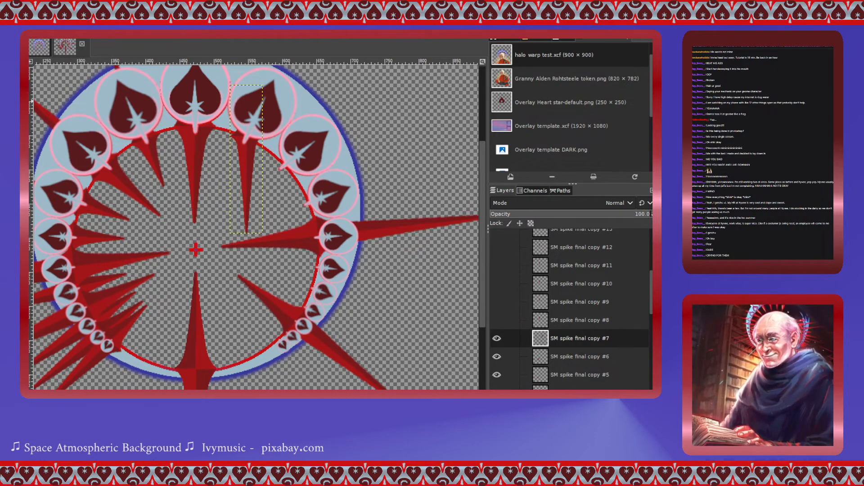
- Rotate the SM spike final copy #7 layer -152.76° around a centre at about 547, 299 px, then nudge it into place
click(249, 157)
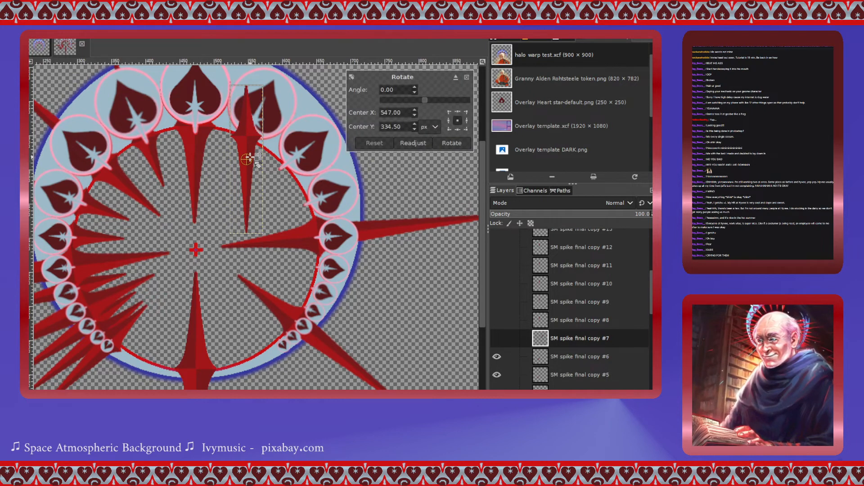
drag(423, 100, 397, 98)
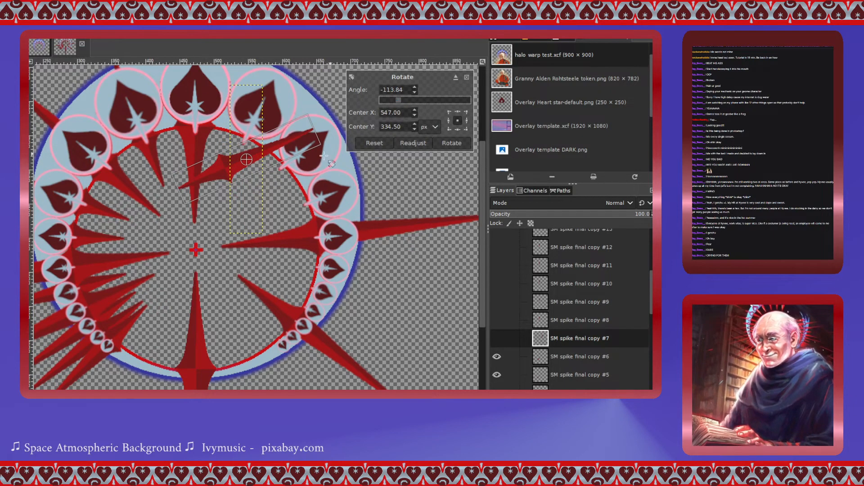
drag(246, 159, 246, 134)
click(374, 143)
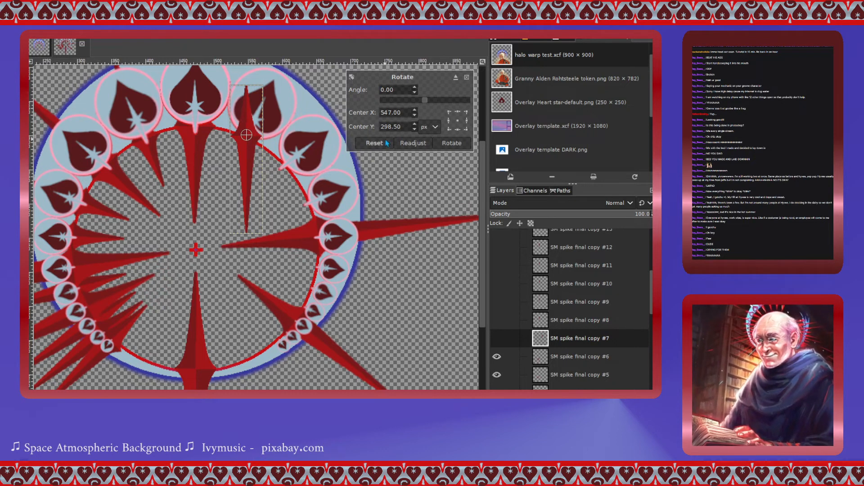
drag(426, 99, 390, 99)
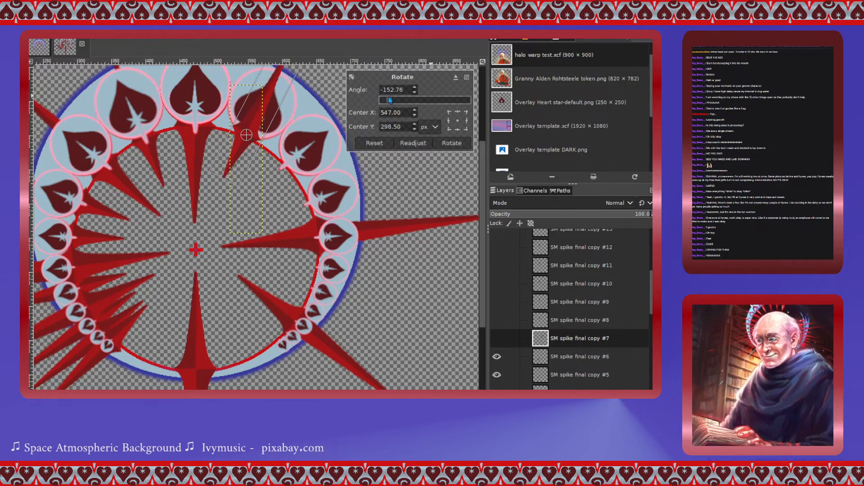
click(451, 143)
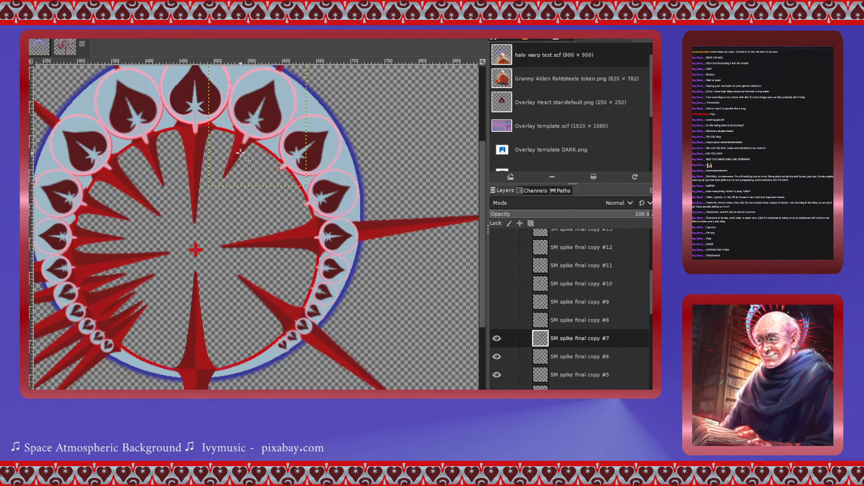
drag(241, 154, 238, 156)
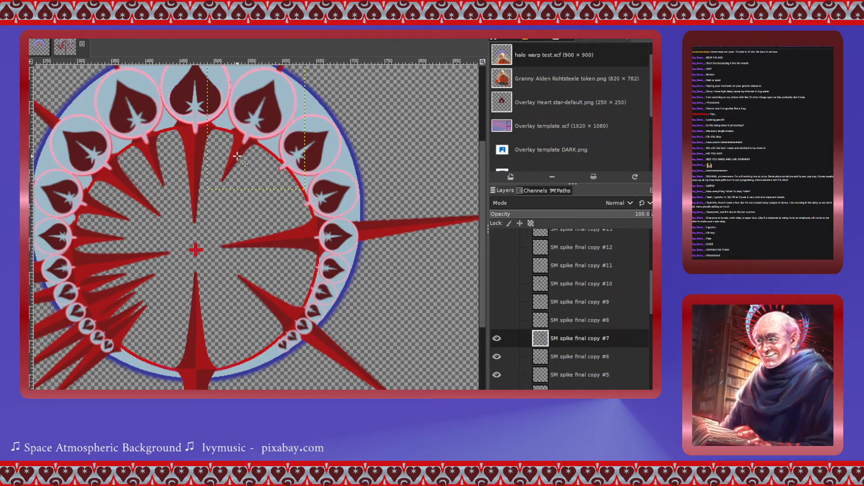
- Show SM spike final copy #8 and move it between the hearts on the ring's upper right
click(543, 321)
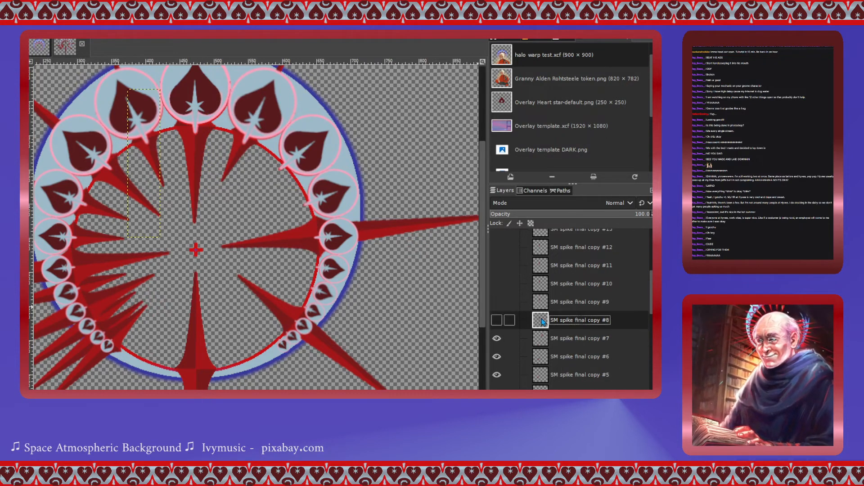
click(497, 321)
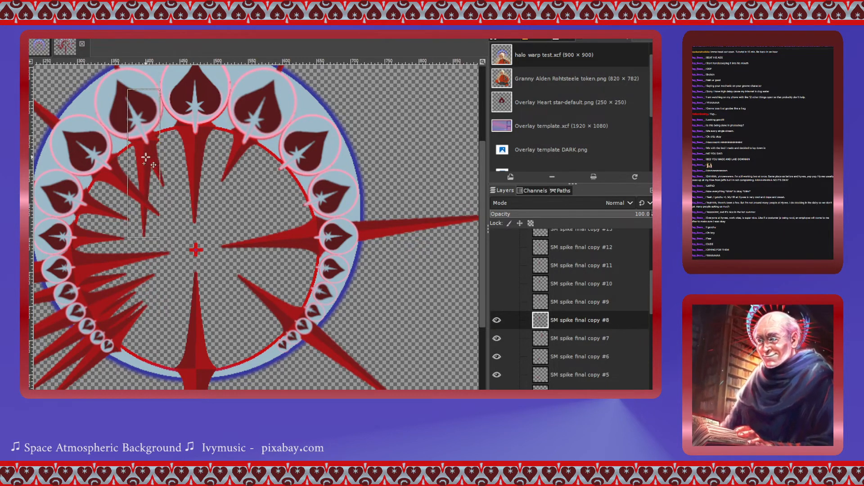
drag(151, 169, 288, 182)
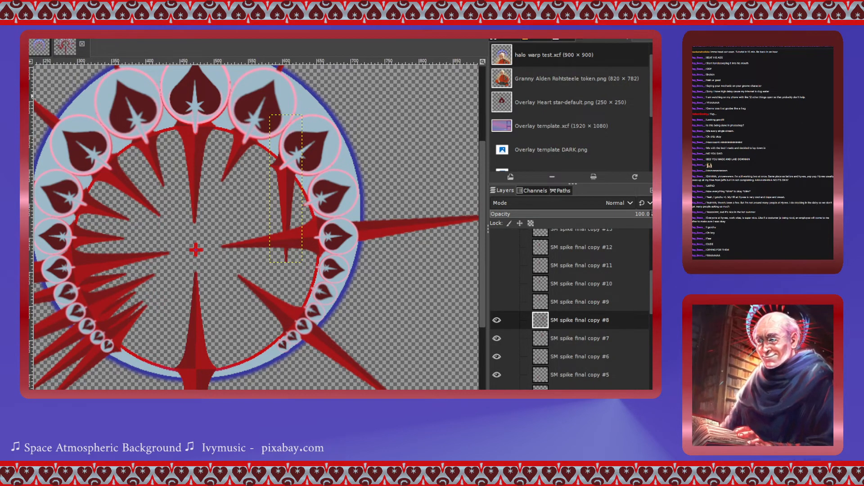
- Rotate the SM spike final copy #8 layer -127.46° around a centre at about 606, 345 px
click(287, 189)
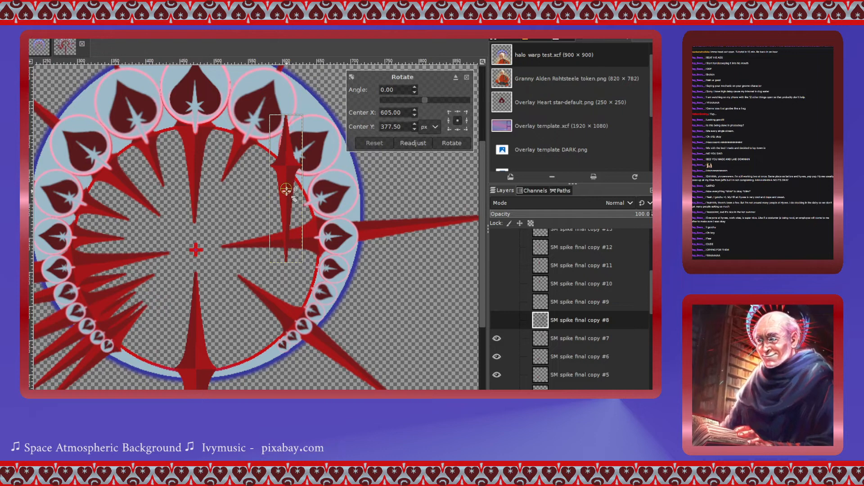
drag(287, 189, 287, 167)
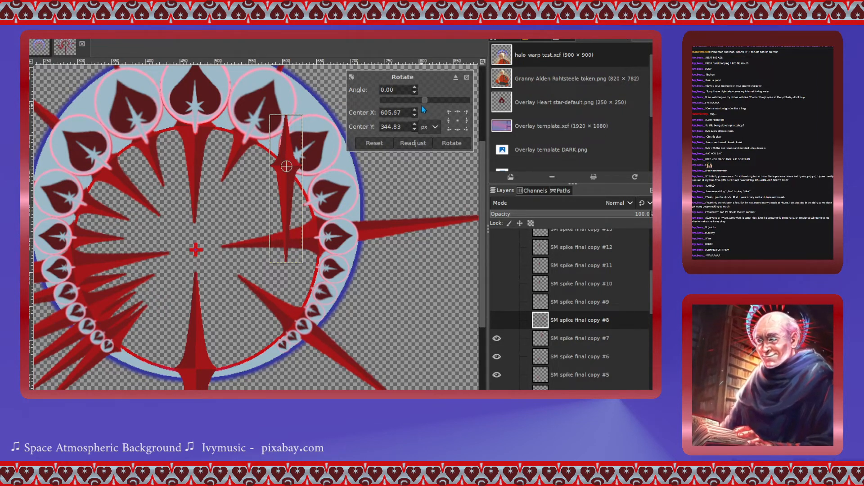
drag(425, 102, 395, 105)
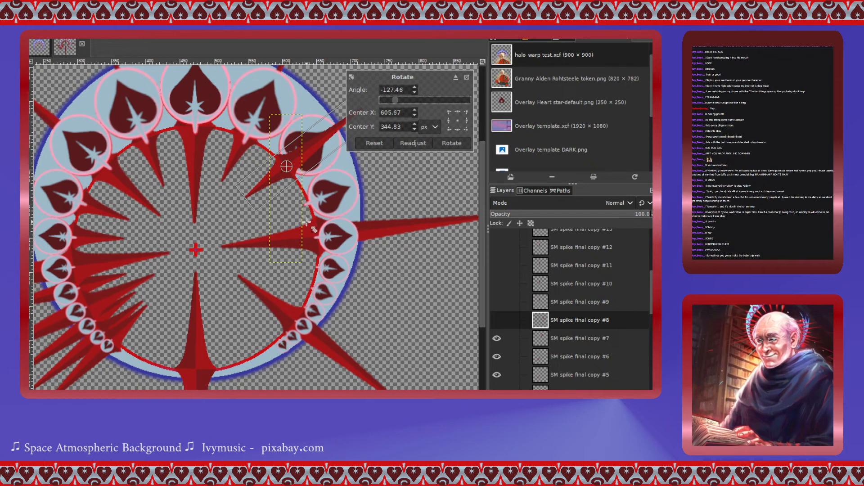
click(452, 143)
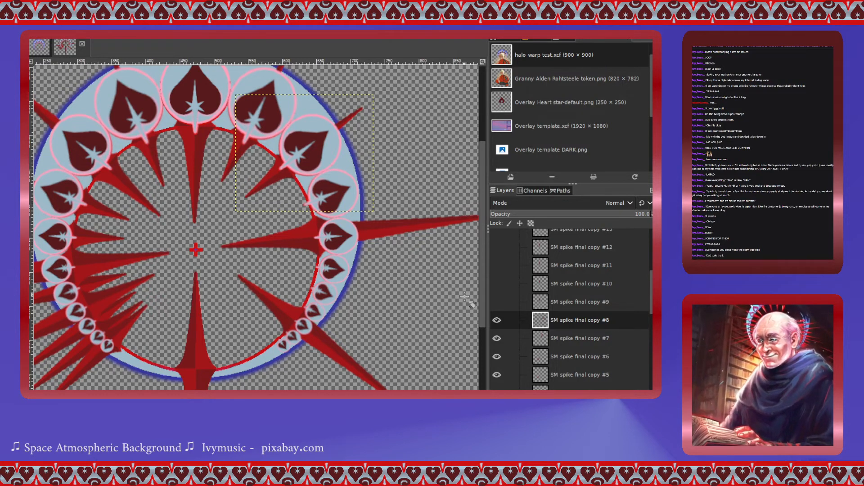
- Show SM spike final copy #9 and move it between the hearts on the ring's right side
click(497, 302)
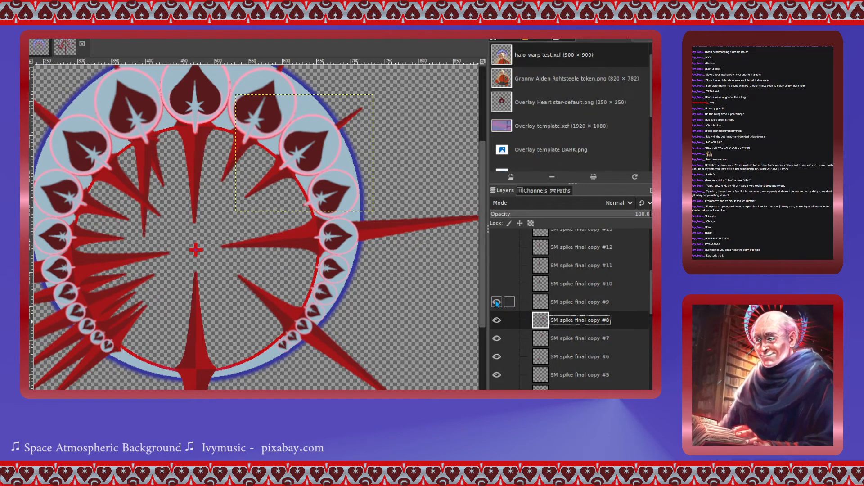
click(544, 307)
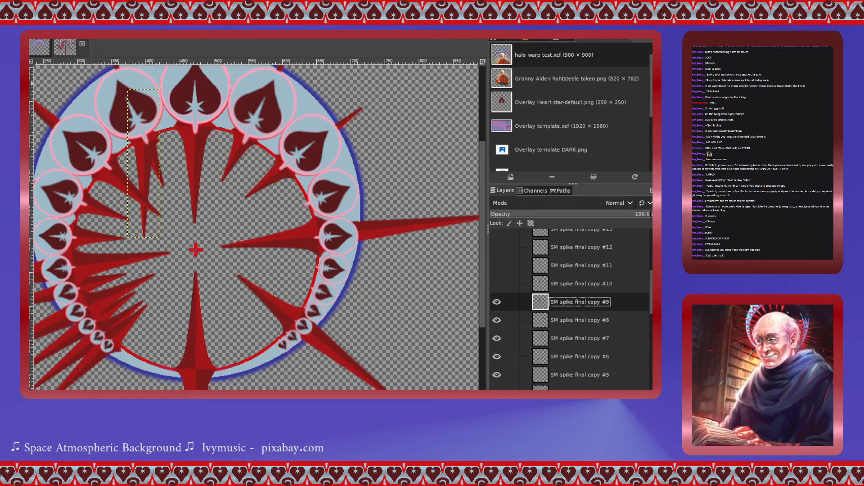
drag(144, 159, 307, 221)
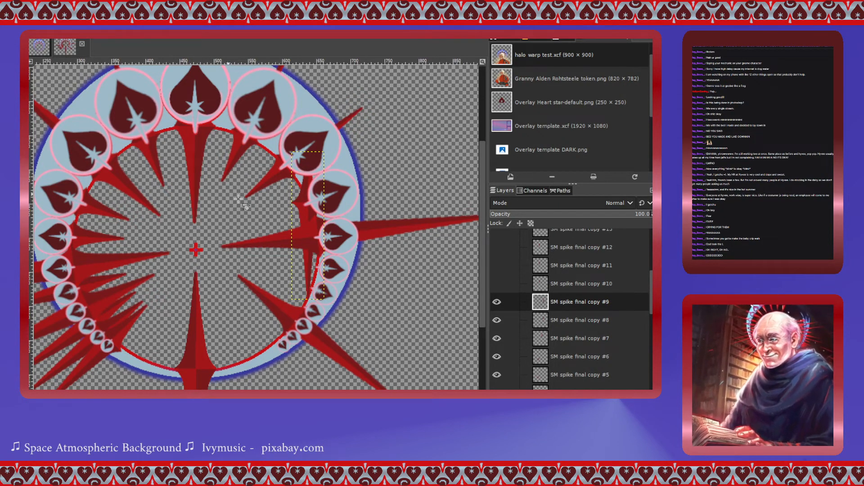
- Rotate the SM spike final copy #9 layer -111.89° around a centre at about 636, 398 px, then nudge it into place
click(302, 209)
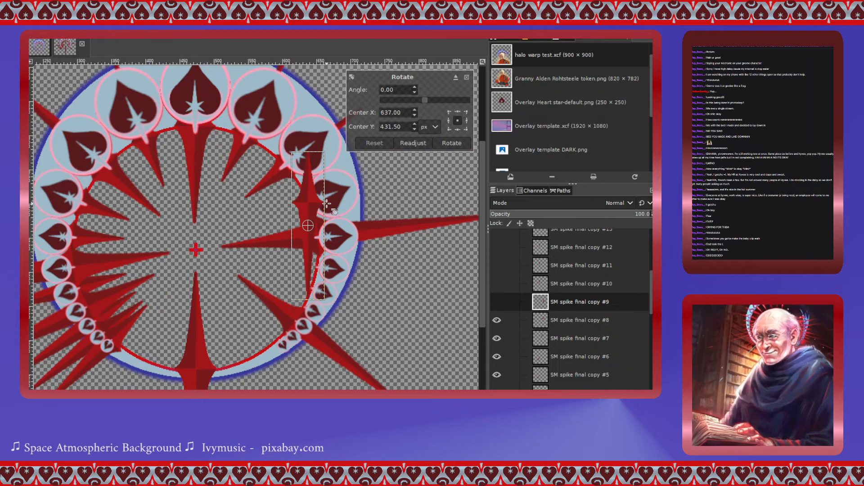
drag(308, 226, 307, 203)
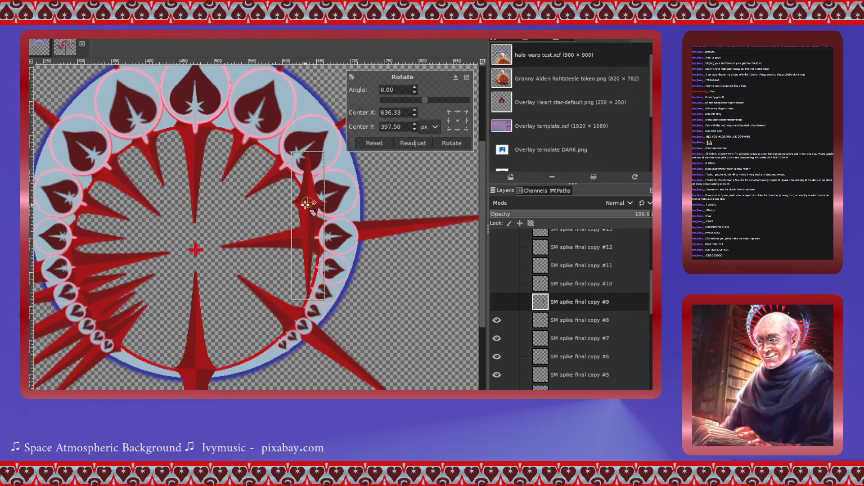
drag(425, 99, 399, 102)
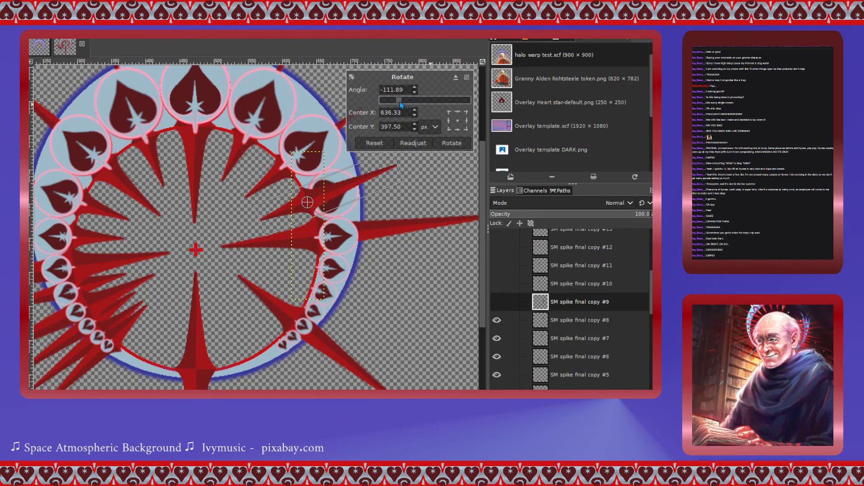
click(451, 143)
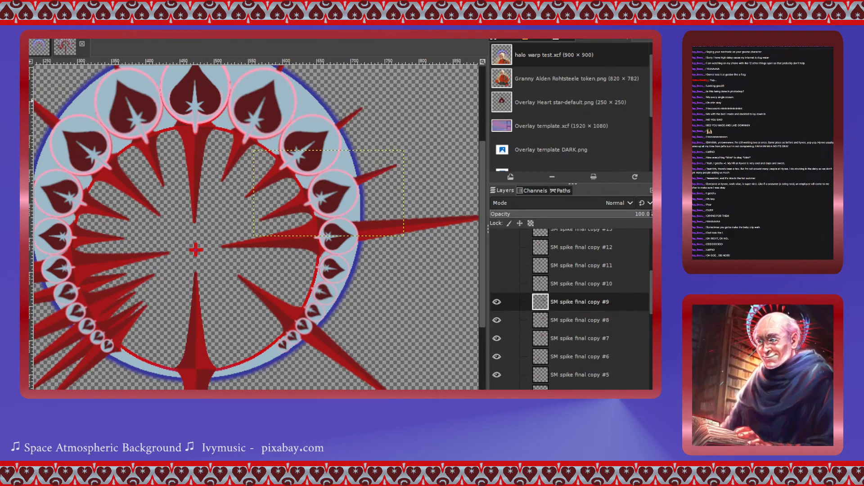
drag(295, 205, 299, 207)
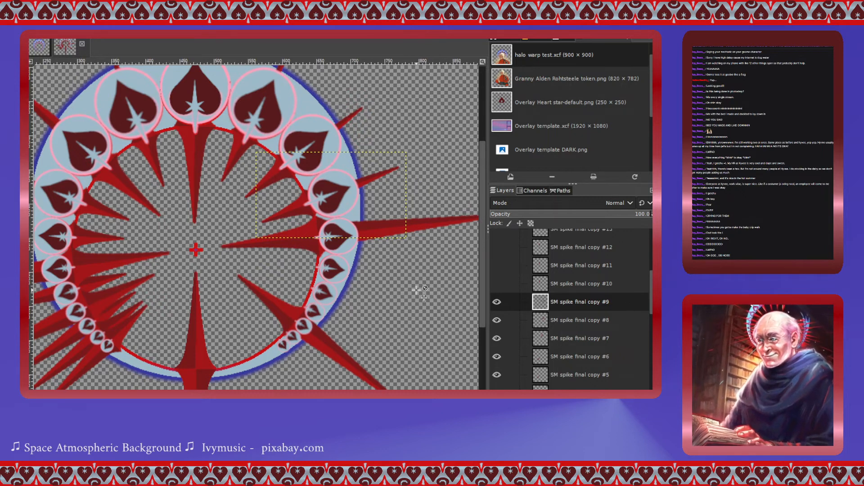
- Show SM spike final copy #10 and move it between the hearts on the ring's right side
click(496, 283)
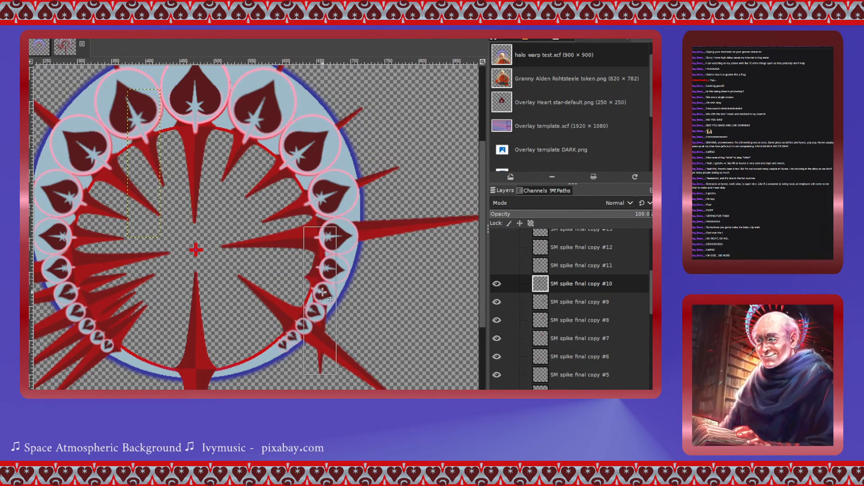
drag(322, 292, 320, 282)
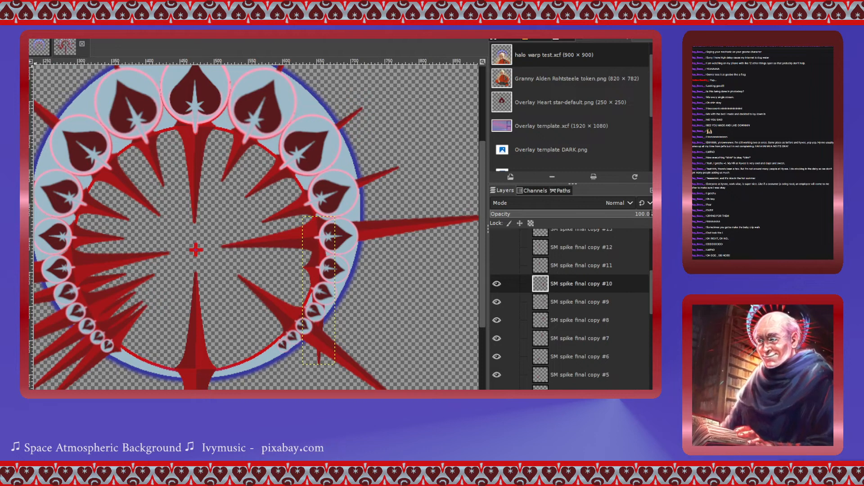
- Rotate the SM spike final copy #10 layer -78.81° around a centre at about 653, 493 px
key(shift+r)
click(315, 262)
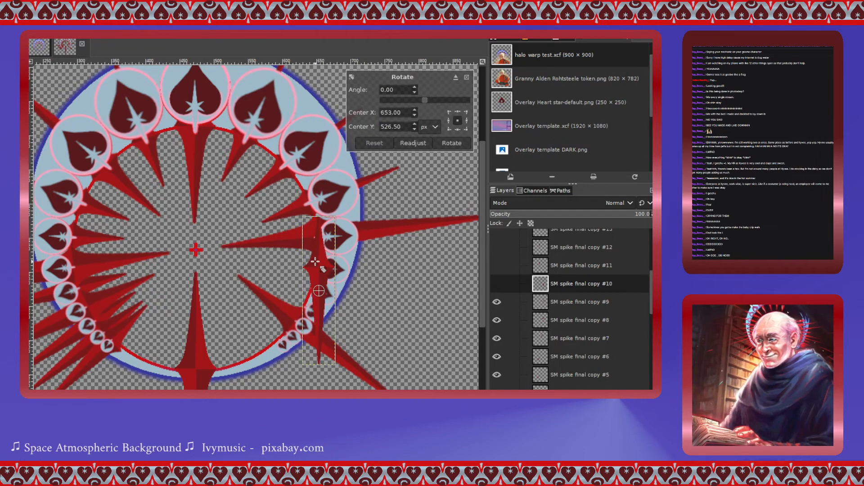
drag(318, 290, 319, 267)
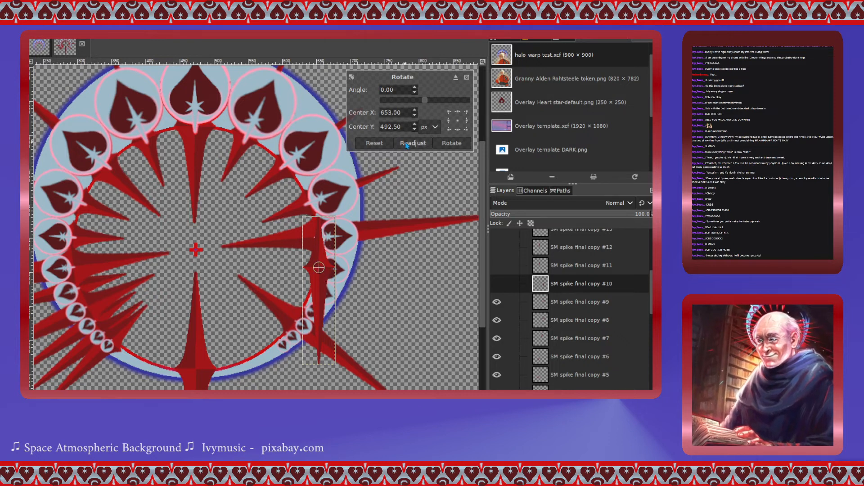
drag(425, 101, 408, 109)
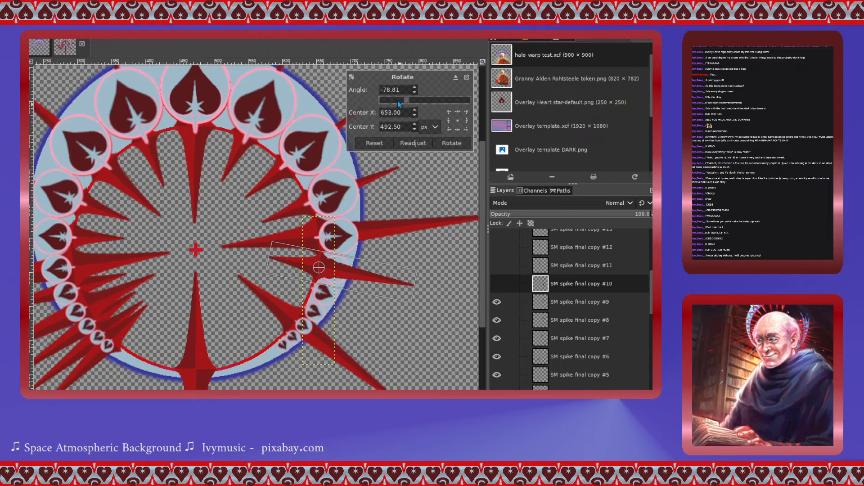
click(452, 143)
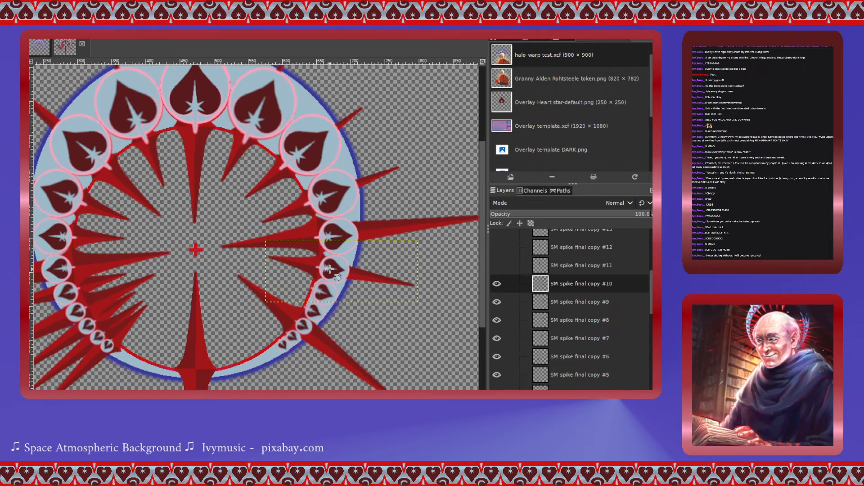
- Show SM spike final copy #11 and move it between the hearts on the ring's lower right
scroll(330, 269, up, 1)
scroll(330, 269, down, 3)
scroll(330, 269, up, 6)
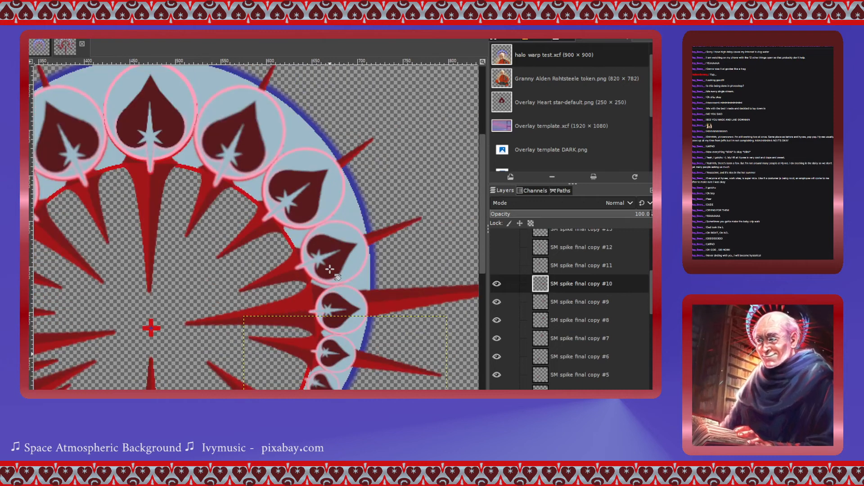
scroll(329, 269, right, 2)
scroll(330, 269, left, 8)
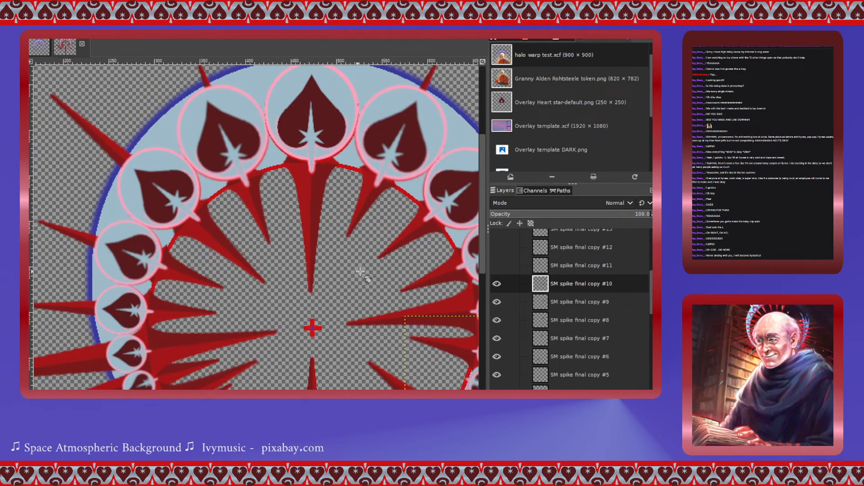
click(497, 266)
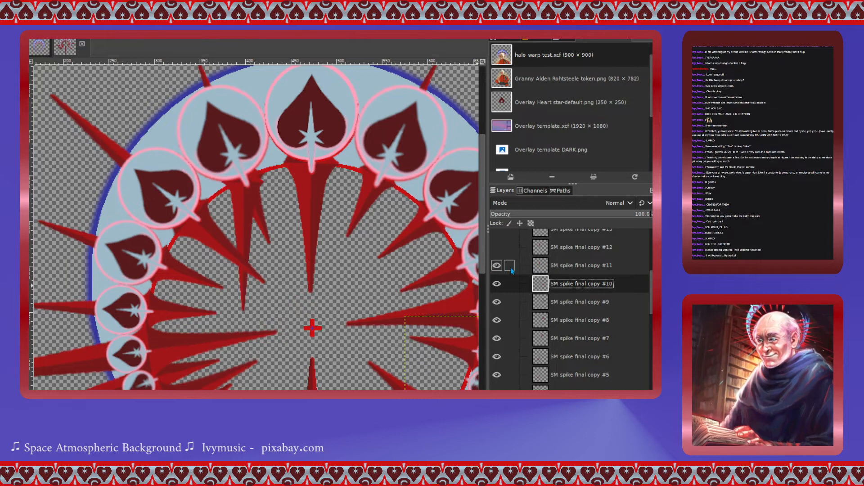
click(544, 267)
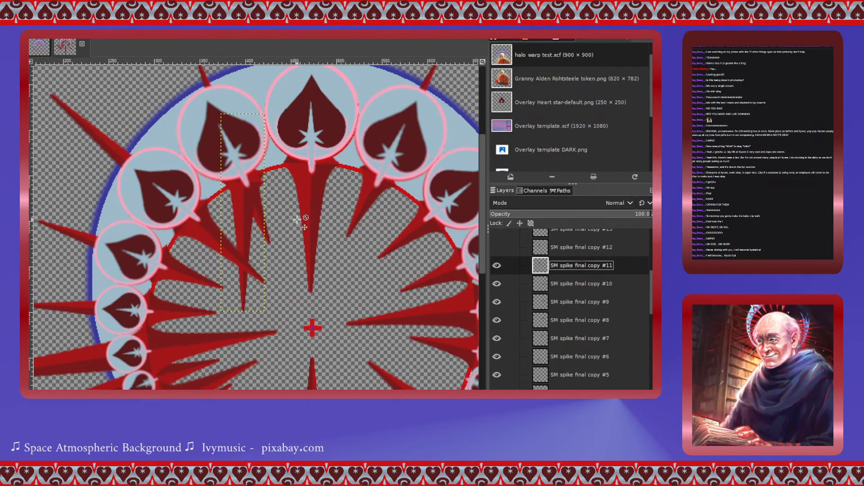
drag(248, 195, 417, 371)
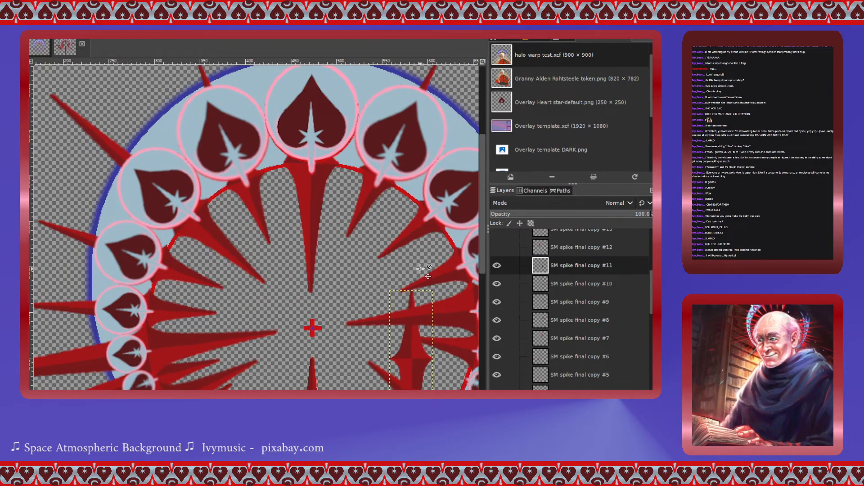
scroll(421, 269, down, 5)
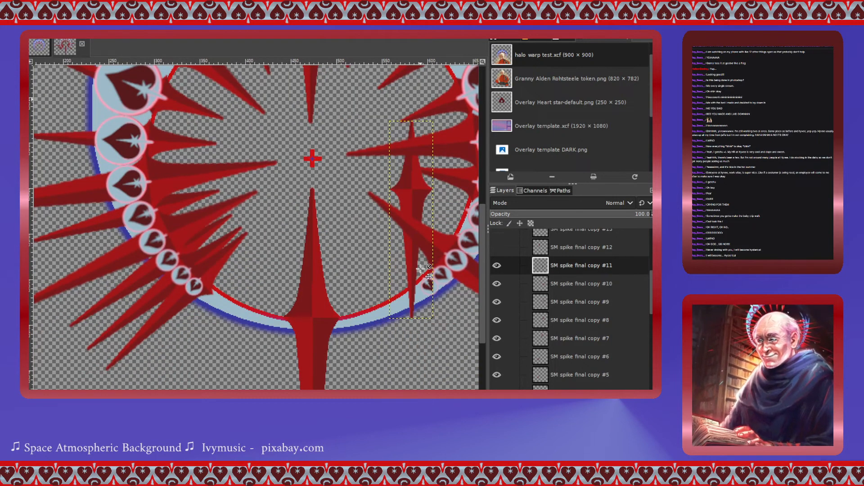
scroll(420, 268, down, 1)
scroll(421, 269, up, 1)
scroll(420, 268, left, 3)
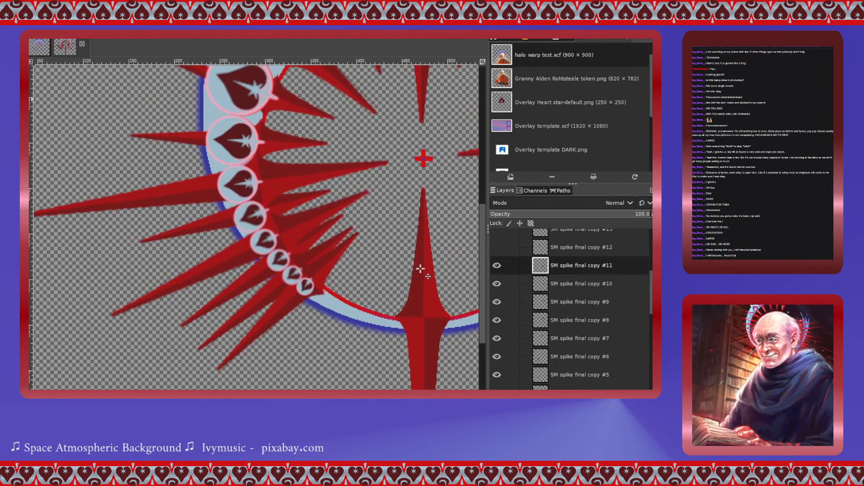
scroll(420, 269, right, 9)
scroll(420, 269, left, 3)
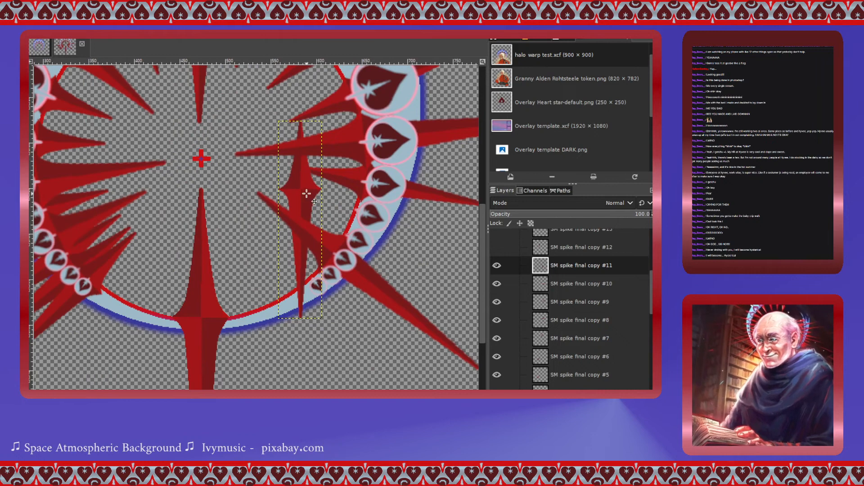
drag(307, 194, 365, 214)
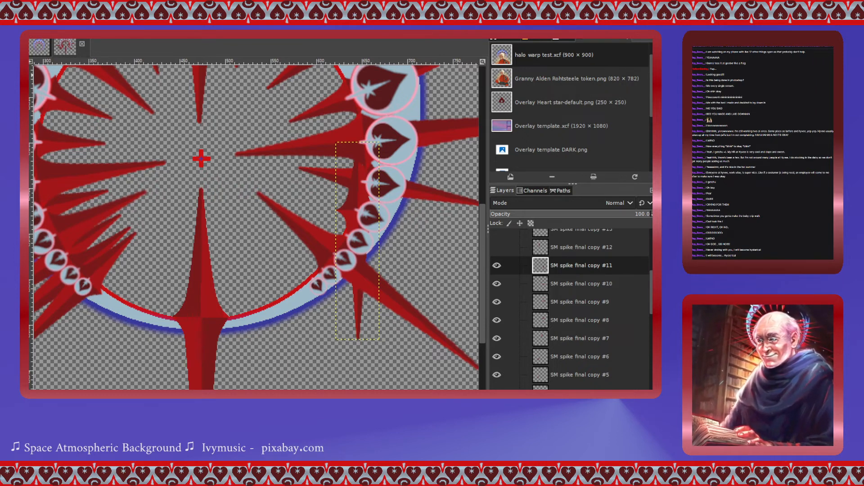
- Rotate the SM spike final copy #11 layer -67.14° around a centre at about 646, 523 px
click(352, 215)
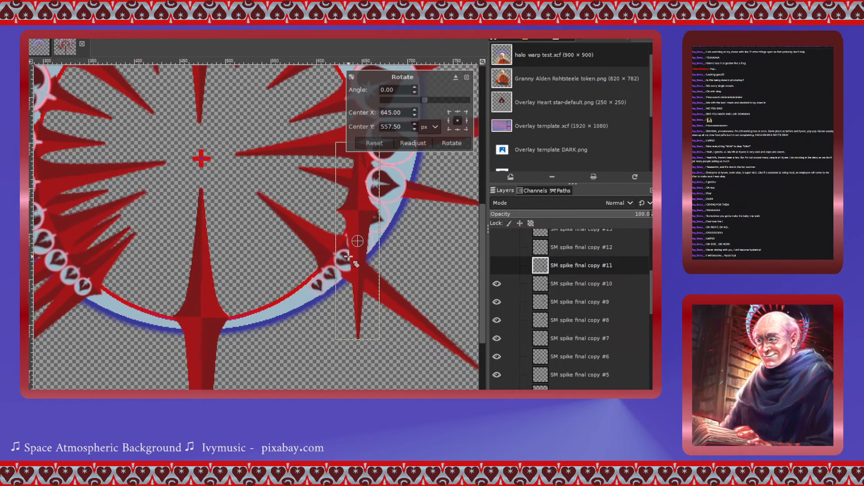
drag(358, 241, 358, 209)
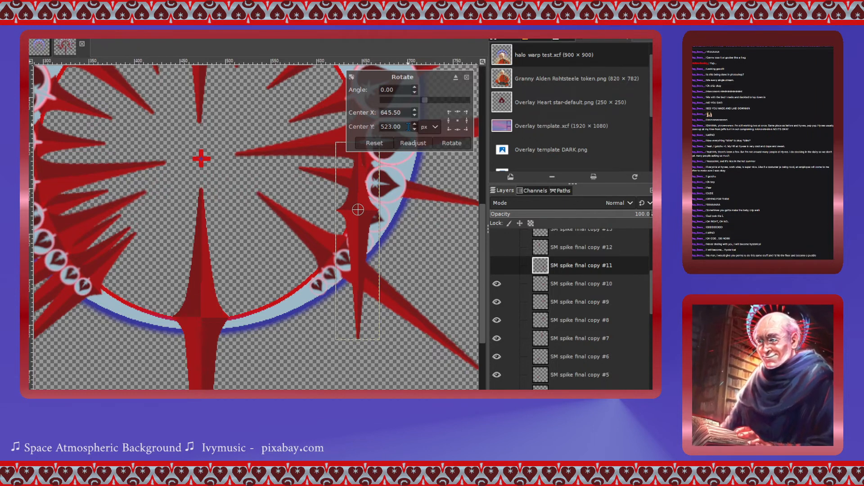
drag(426, 101, 412, 114)
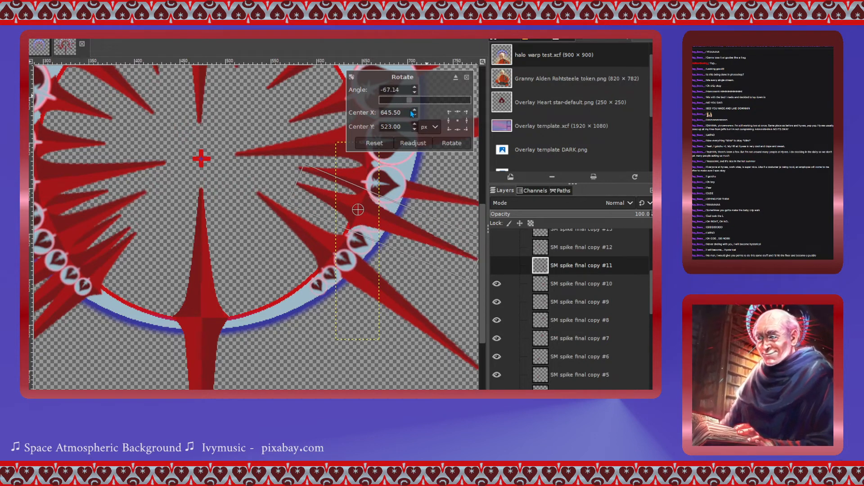
click(452, 144)
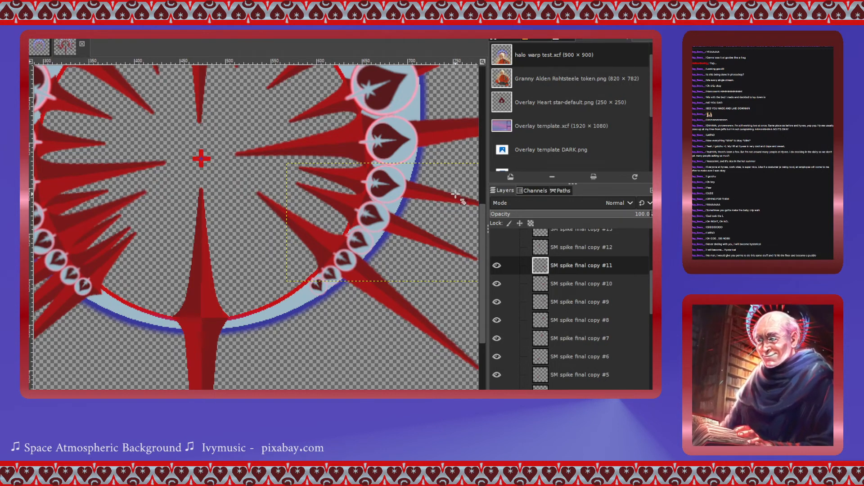
- Show SM spike final copy #12 and move it between the hearts further down the ring's lower right
click(526, 249)
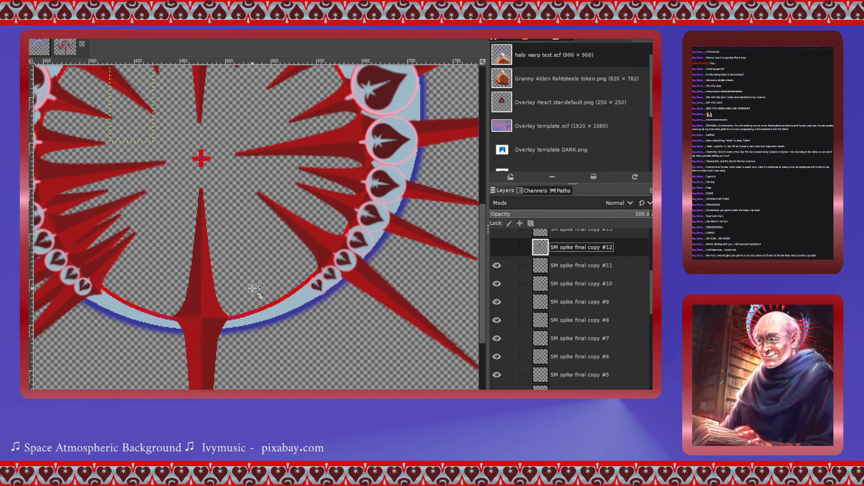
scroll(284, 296, up, 3)
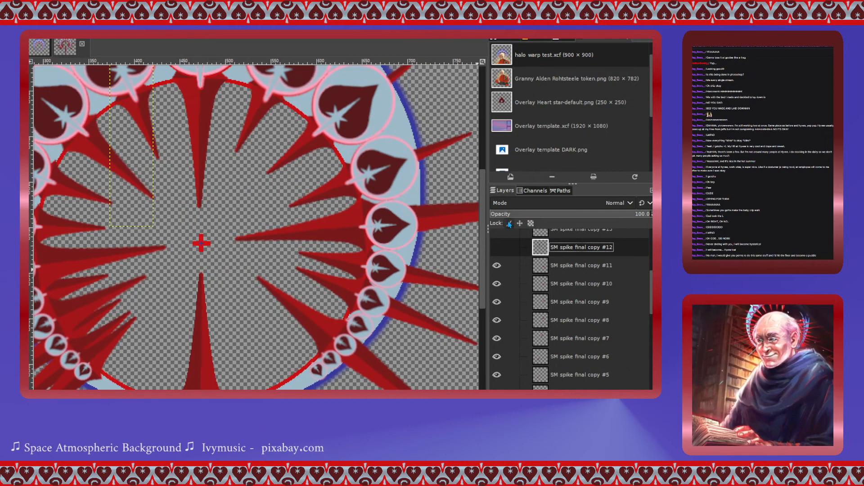
click(497, 247)
scroll(496, 339, up, 1)
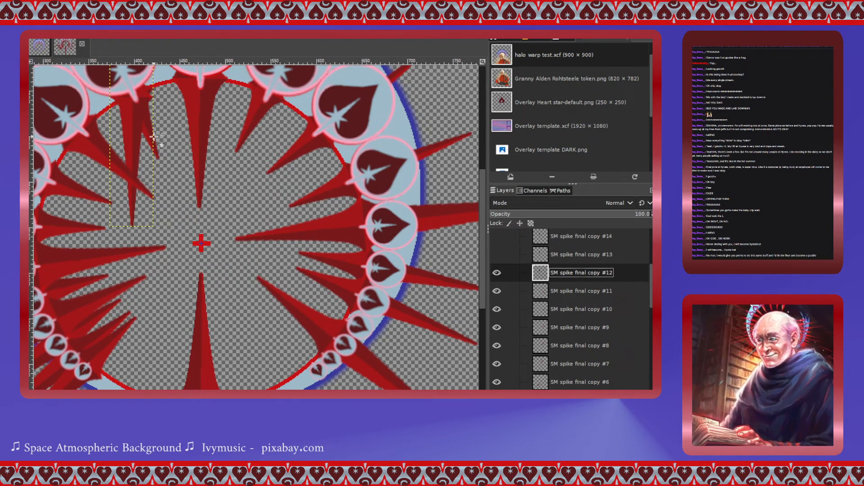
drag(129, 145, 344, 330)
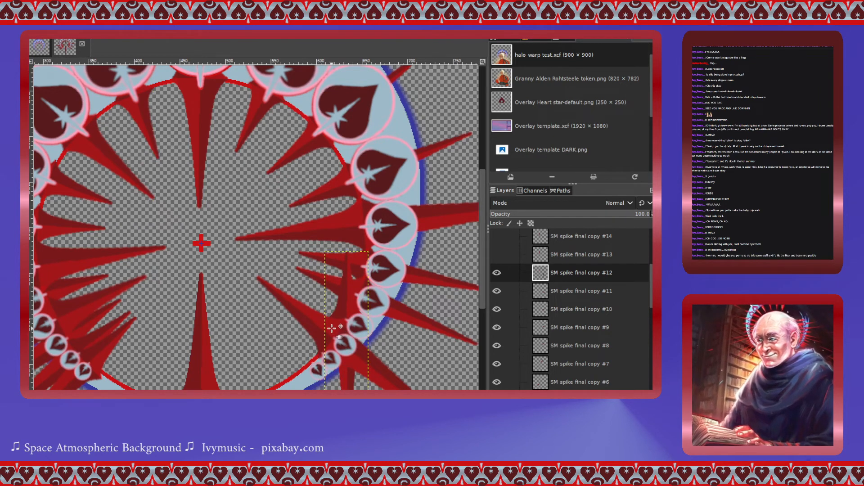
scroll(259, 286, down, 3)
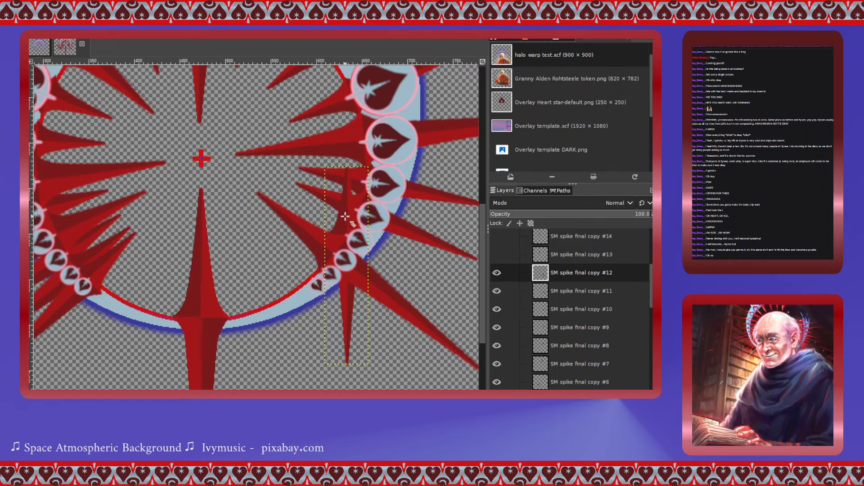
- Rotate the SM spike final copy #12 layer -55.46° around a centre at about 633, 551 px, then nudge it into place
click(347, 265)
drag(347, 265, 347, 235)
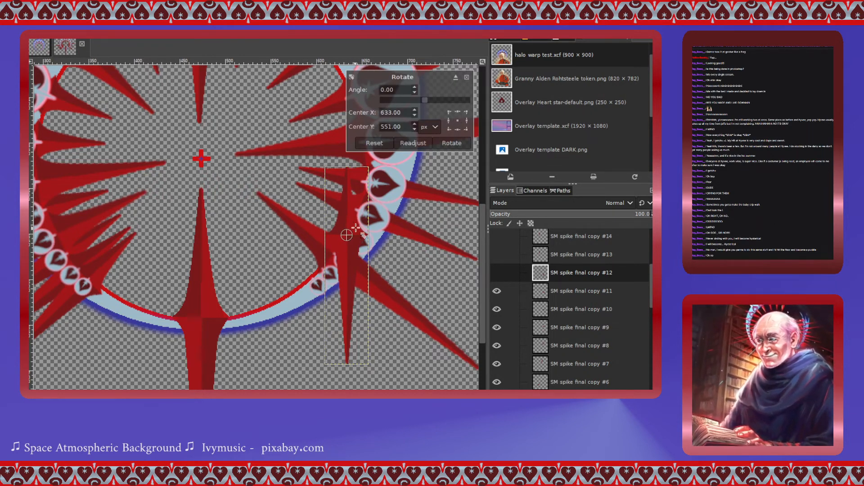
drag(423, 103, 412, 105)
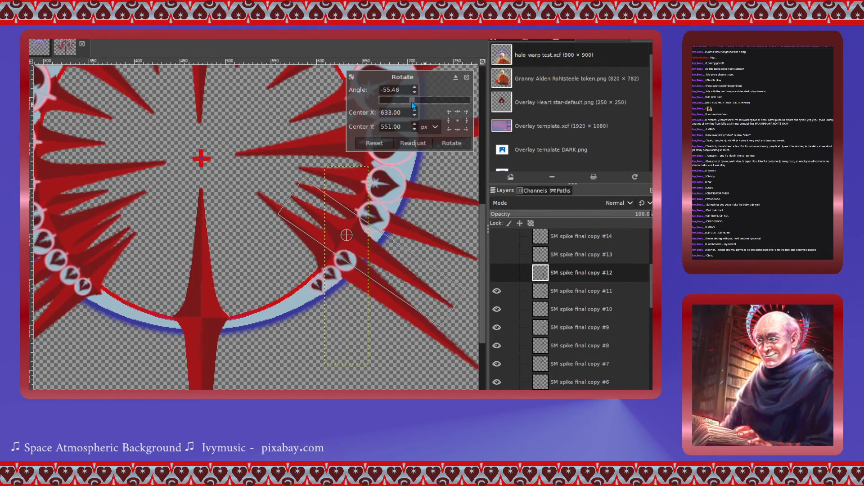
click(444, 143)
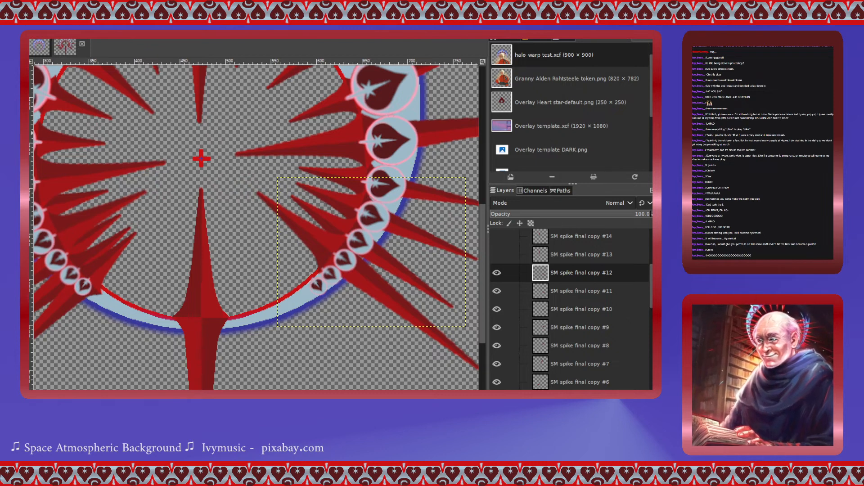
drag(344, 224, 344, 227)
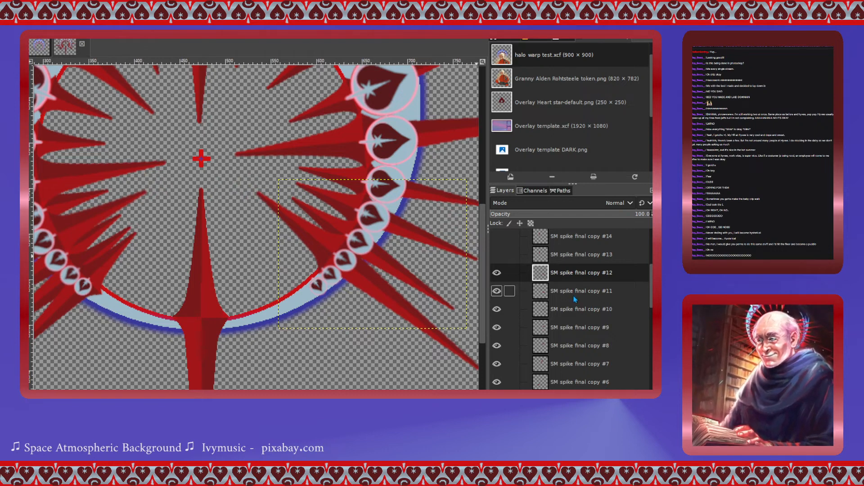
scroll(574, 299, up, 2)
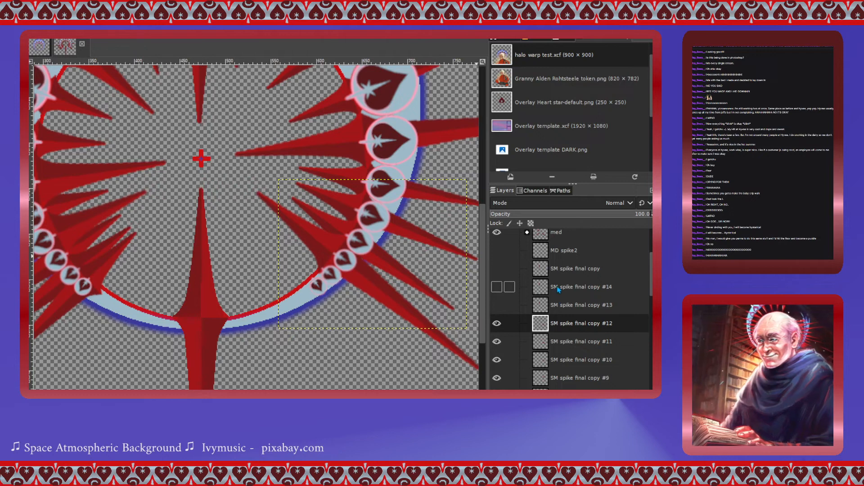
scroll(197, 258, up, 4)
scroll(226, 263, down, 2)
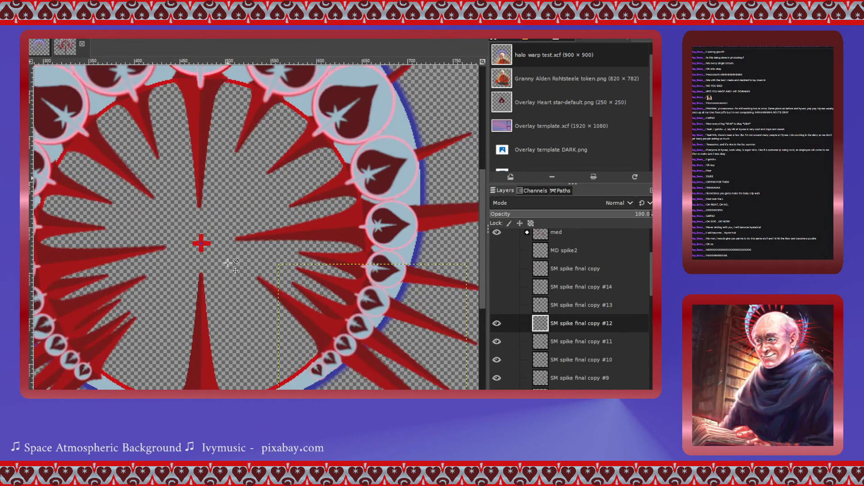
- Show SM spike final copy #13 and move it between the hearts on the ring's lower right
click(555, 306)
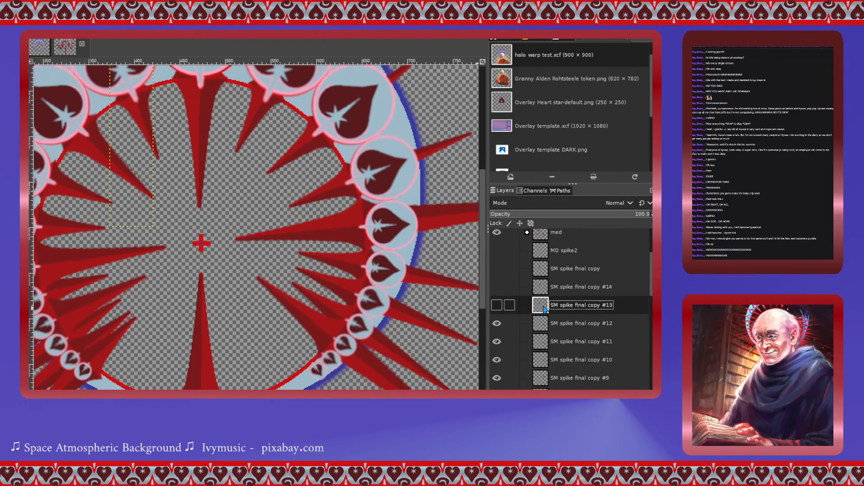
click(497, 306)
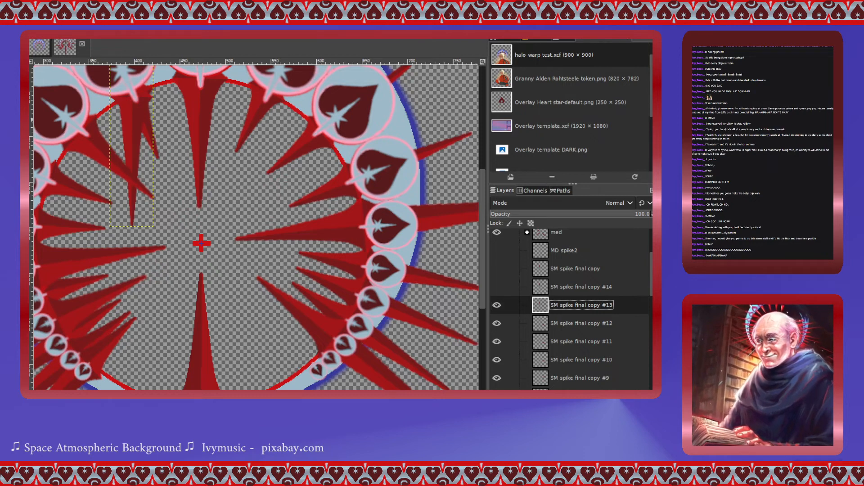
drag(134, 151, 324, 370)
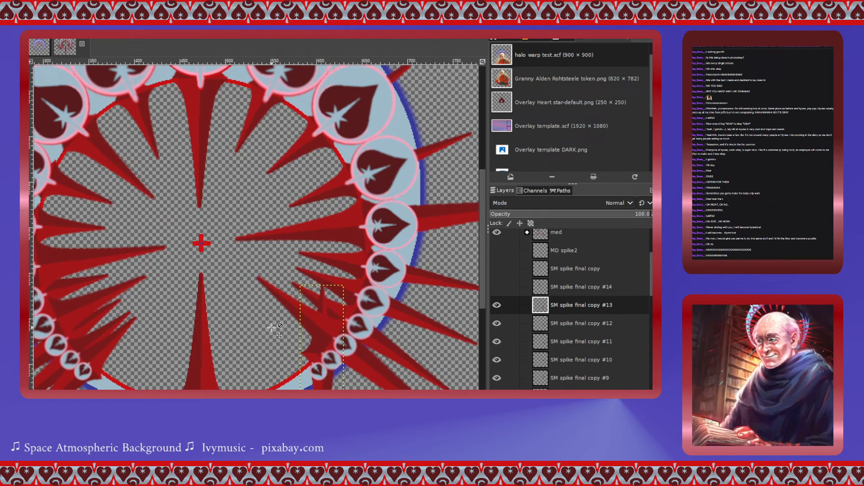
- Rotate the SM spike final copy #13 layer -41.84° around a centre at about 606.50, 580 px
scroll(268, 323, down, 3)
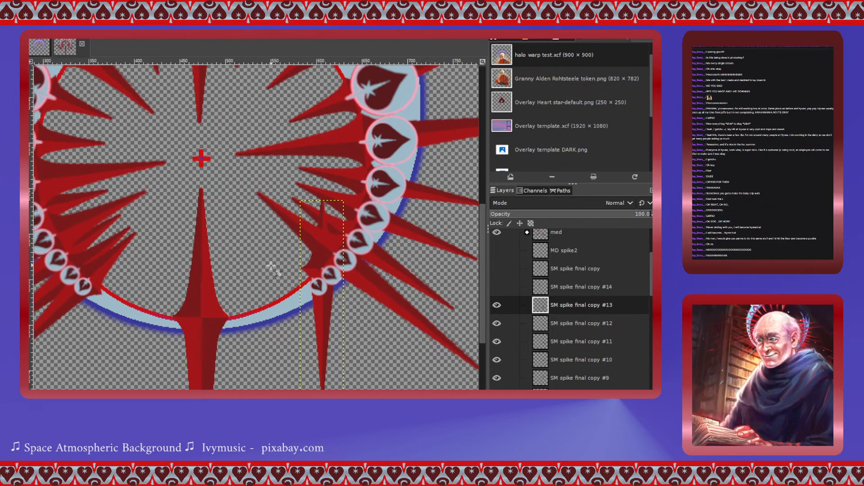
key(shift+r)
click(310, 268)
drag(320, 297, 323, 267)
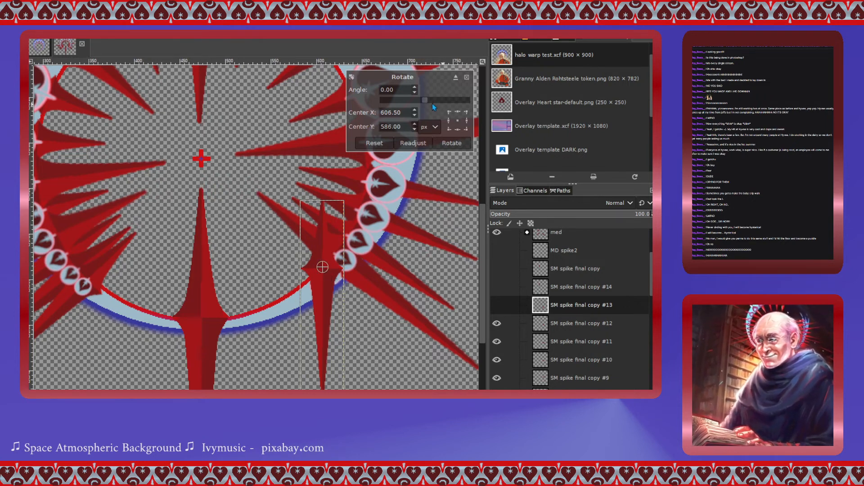
drag(423, 102, 414, 101)
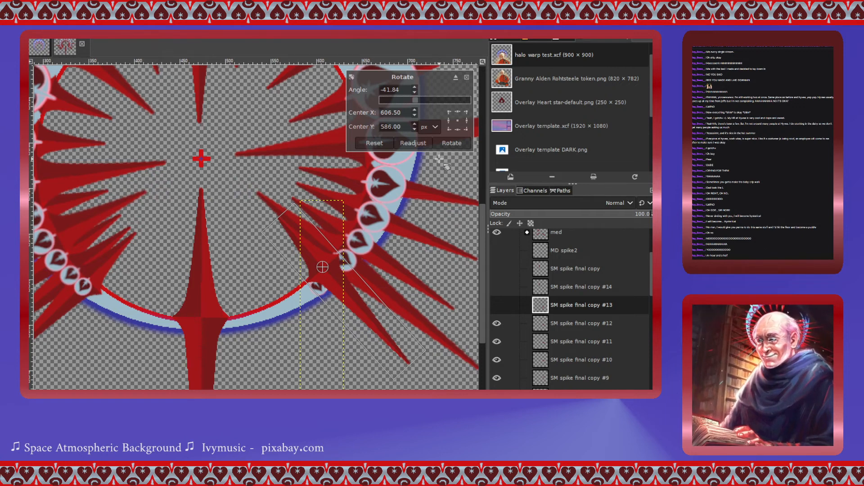
click(451, 143)
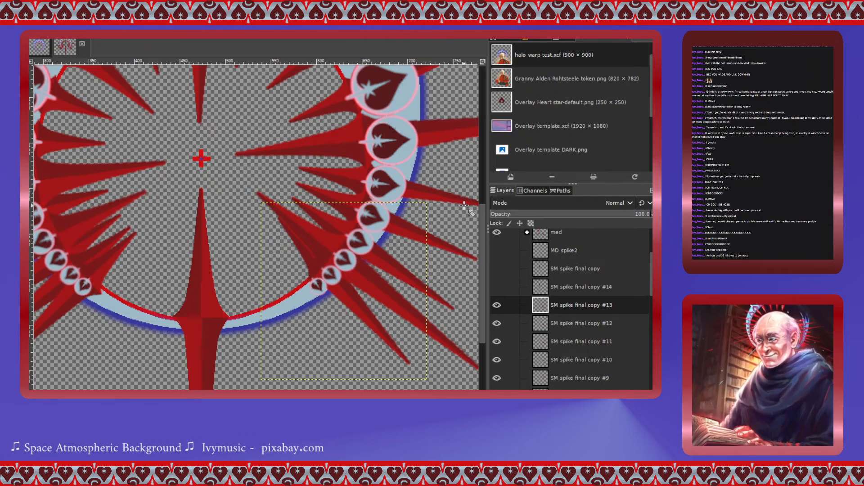
- Show SM spike final copy #14 and move it near the bottom of the ring on the lower right
scroll(209, 274, up, 4)
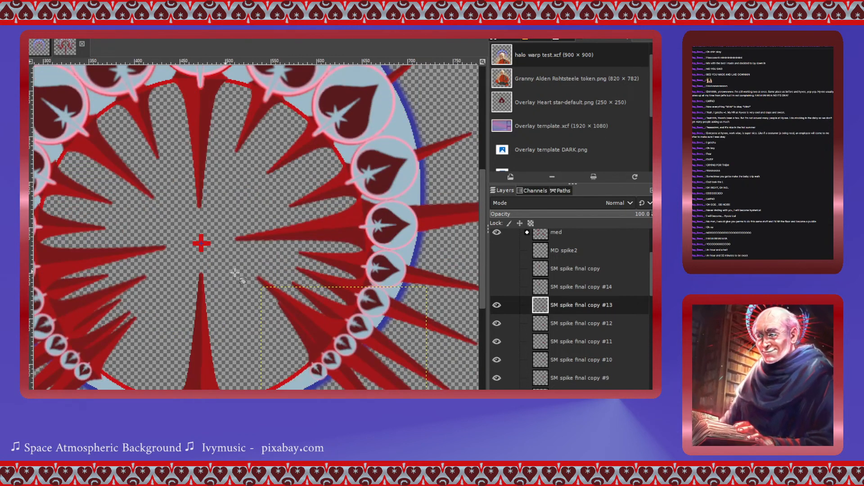
click(542, 288)
click(497, 287)
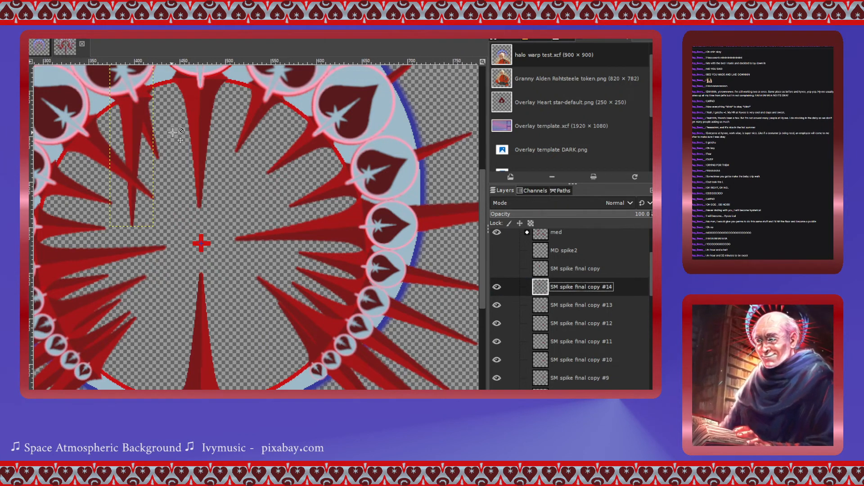
drag(141, 131, 322, 389)
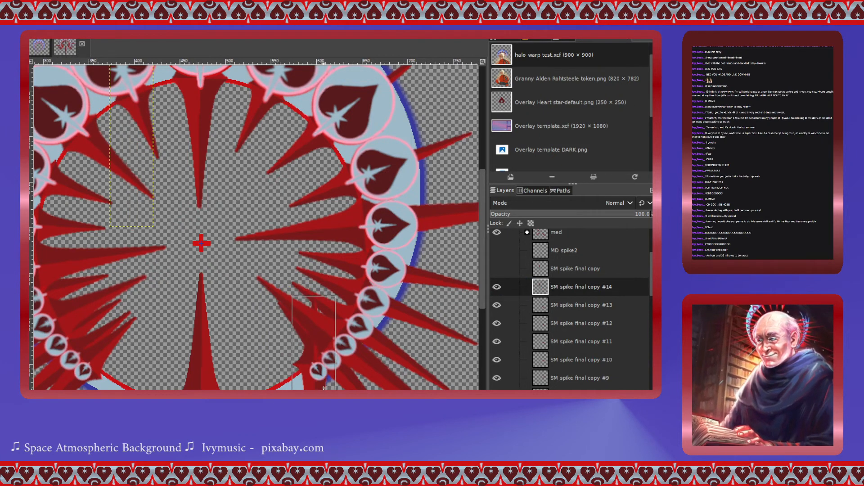
- Rotate the SM spike final copy #14 layer -39.89° around a centre at about 596, 600.50 px
scroll(211, 238, down, 4)
scroll(210, 238, down, 4)
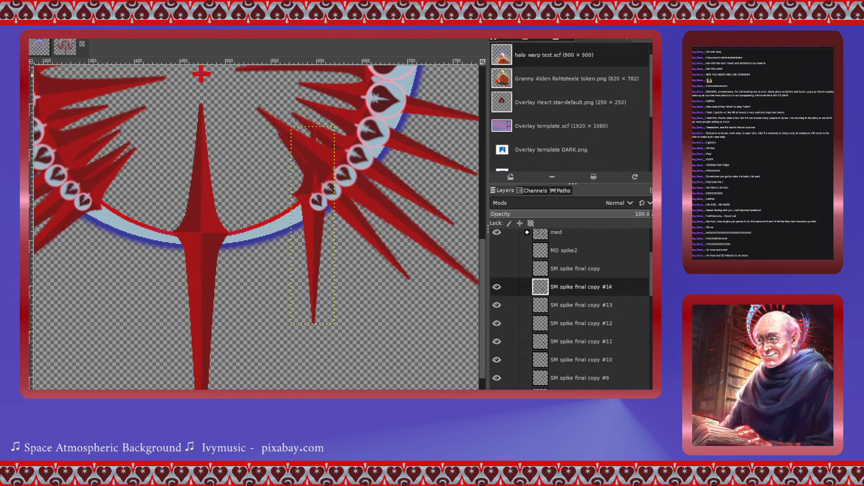
click(314, 200)
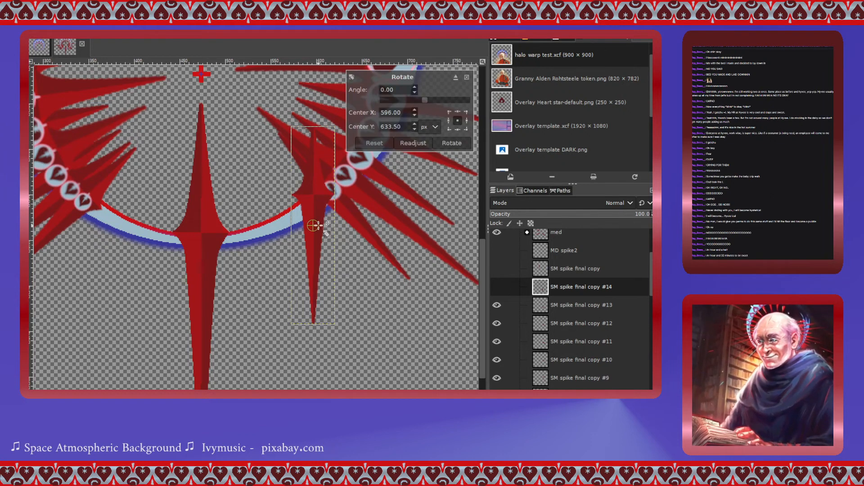
drag(313, 217, 313, 195)
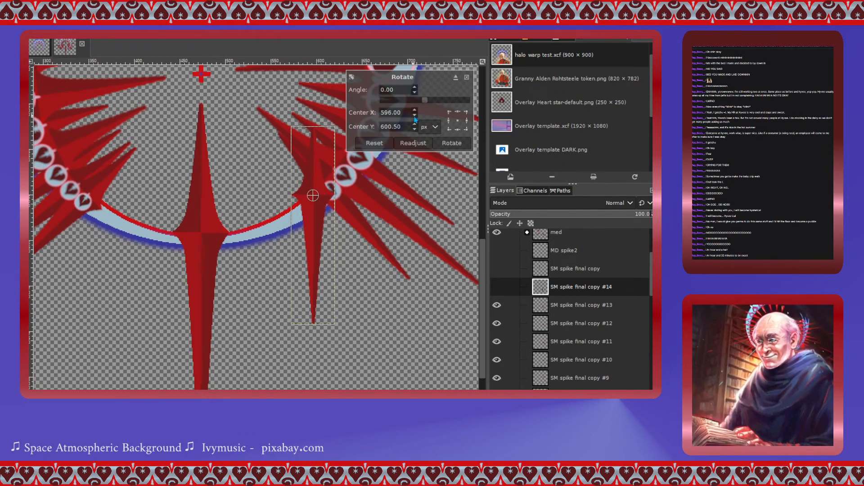
drag(418, 106, 415, 102)
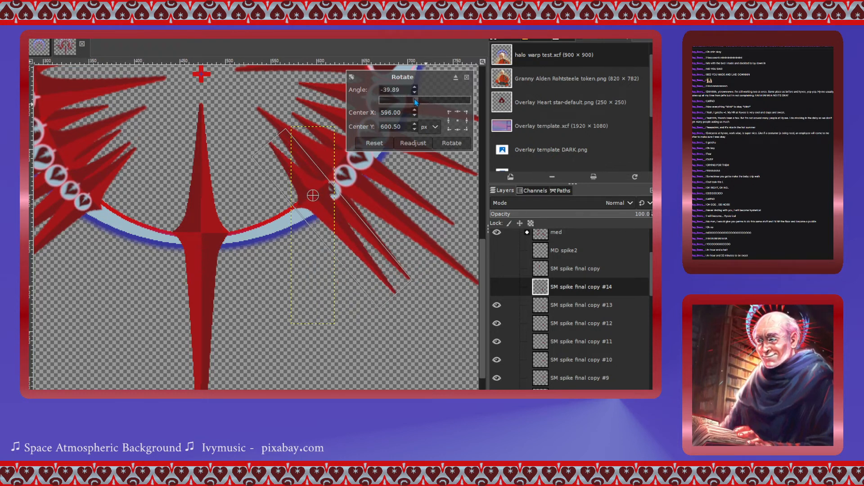
click(450, 143)
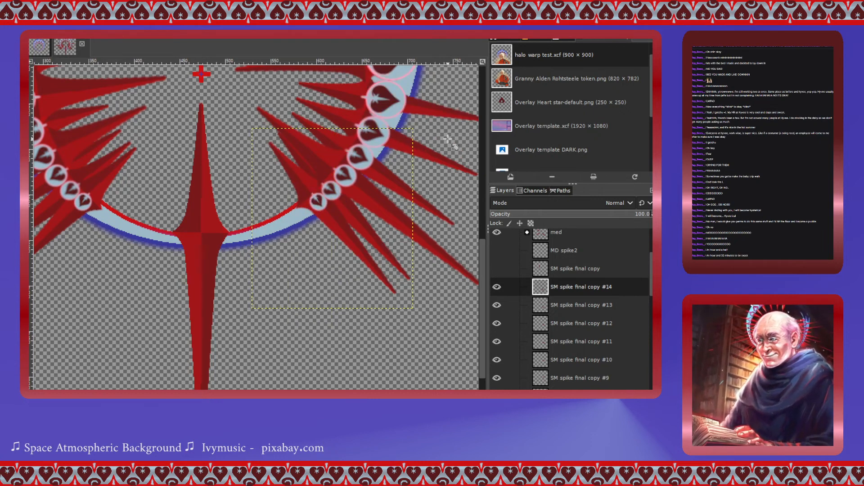
- Rotate the SM spike final copy #13 layer a further -2.92° around a centre at 630, 612.50 px
click(540, 309)
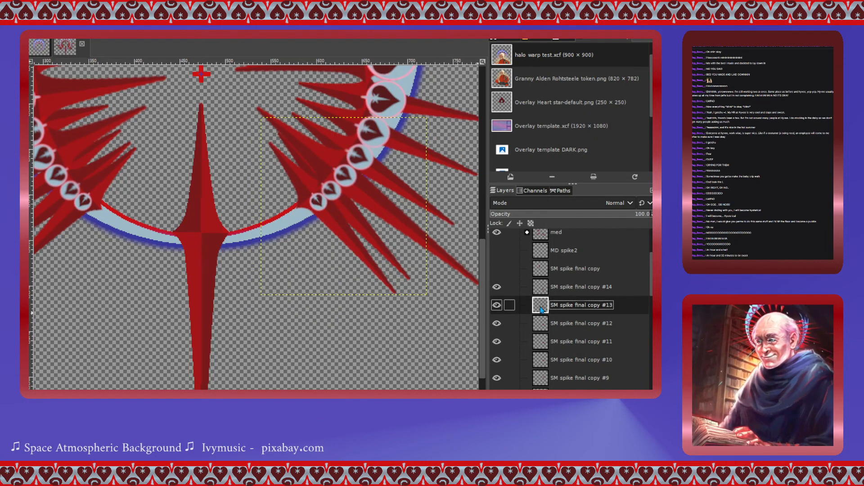
click(344, 205)
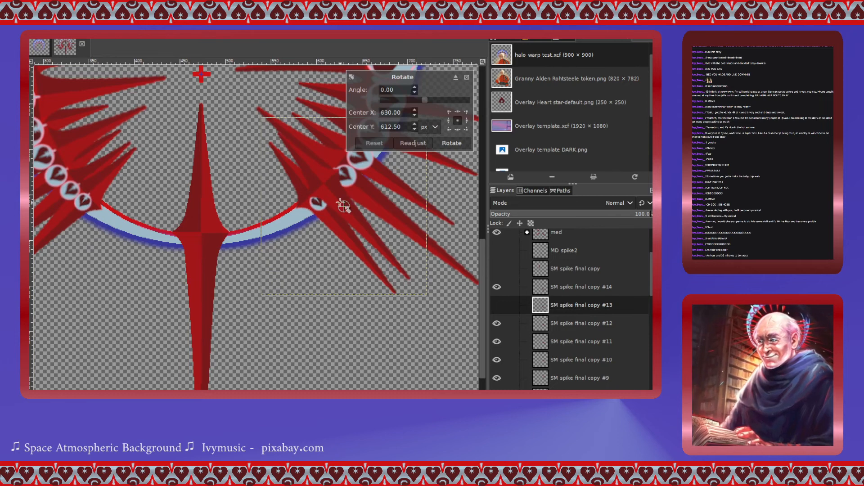
click(422, 101)
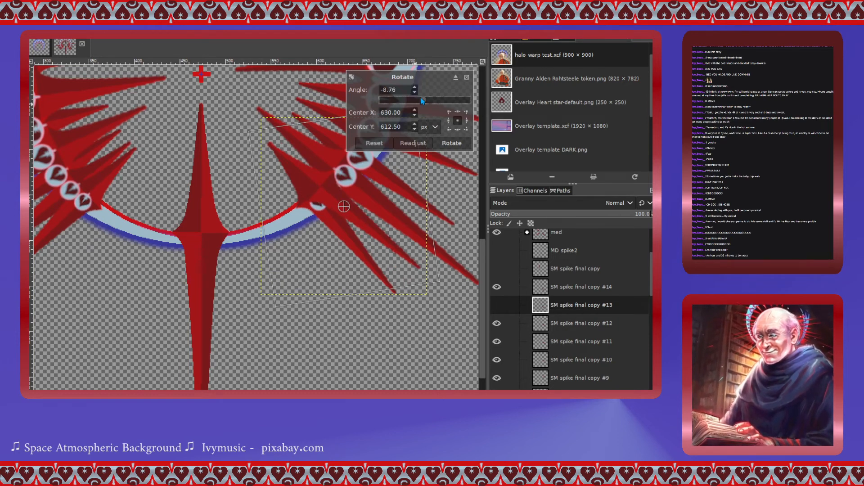
drag(422, 100, 423, 101)
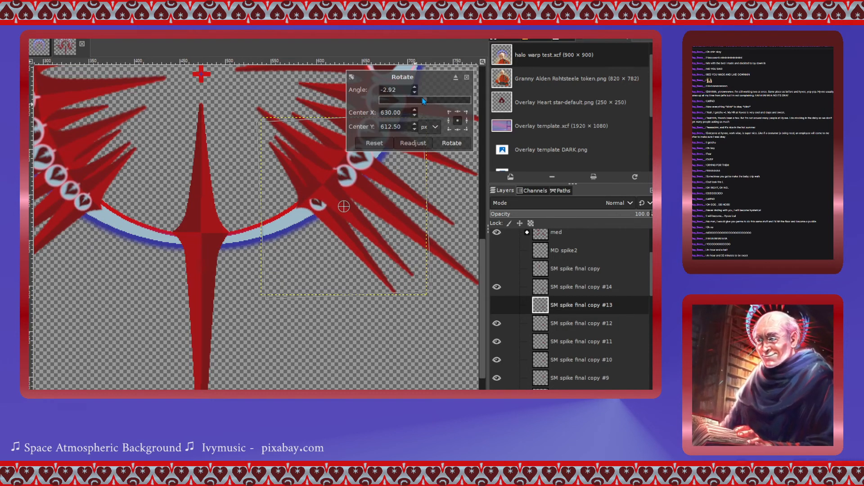
click(451, 143)
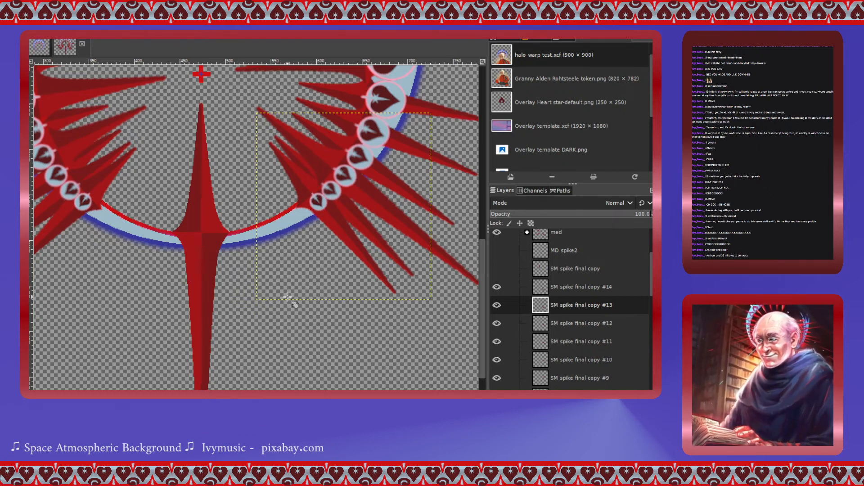
- Inspect the spikes all around the ring to check their placement between the hearts
scroll(167, 310, up, 3)
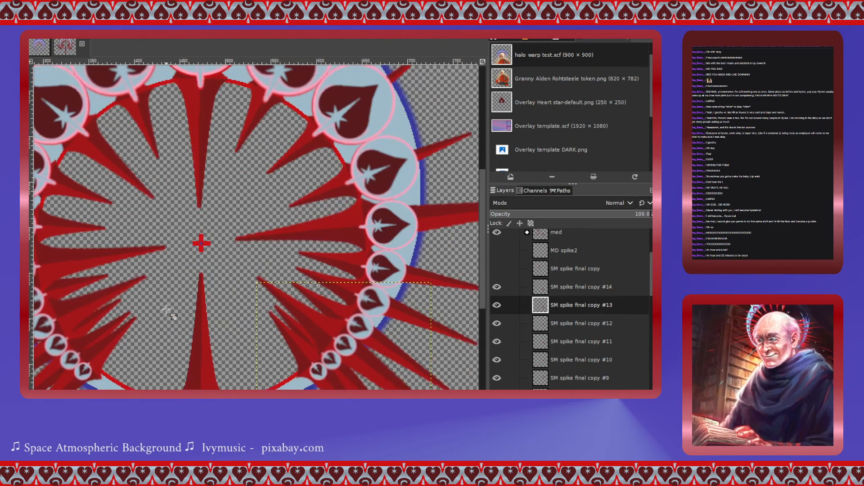
scroll(167, 310, down, 2)
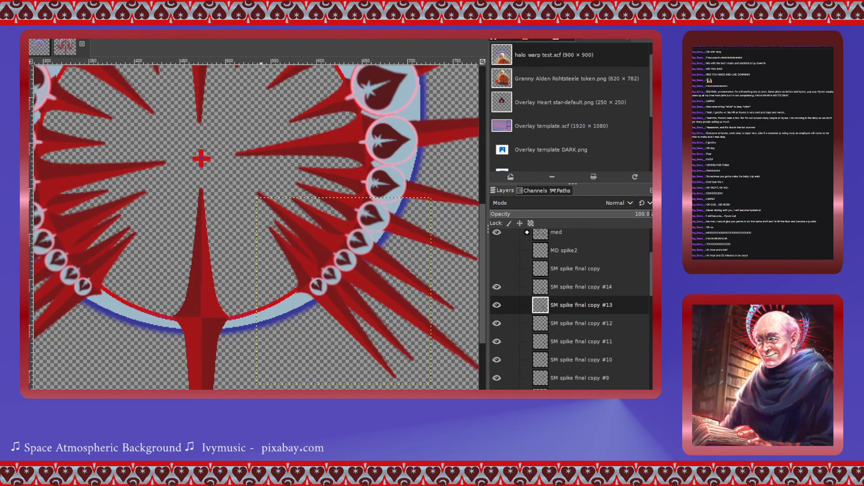
scroll(234, 367, left, 4)
scroll(245, 352, up, 3)
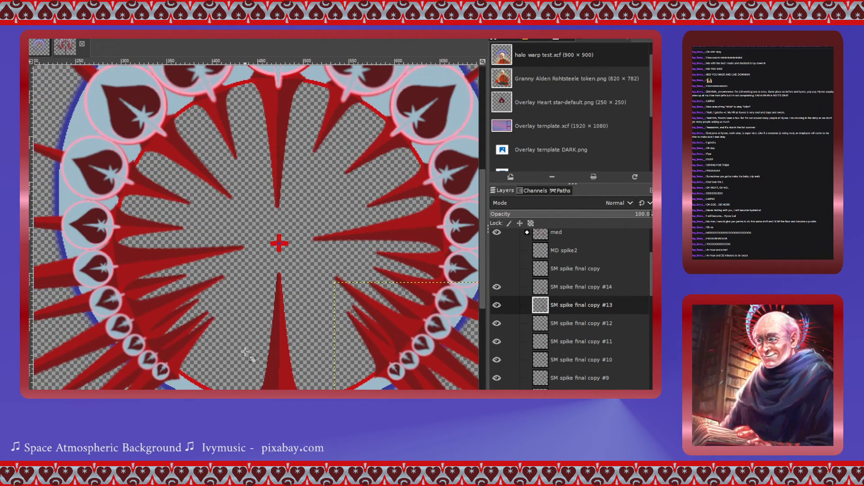
scroll(246, 352, down, 3)
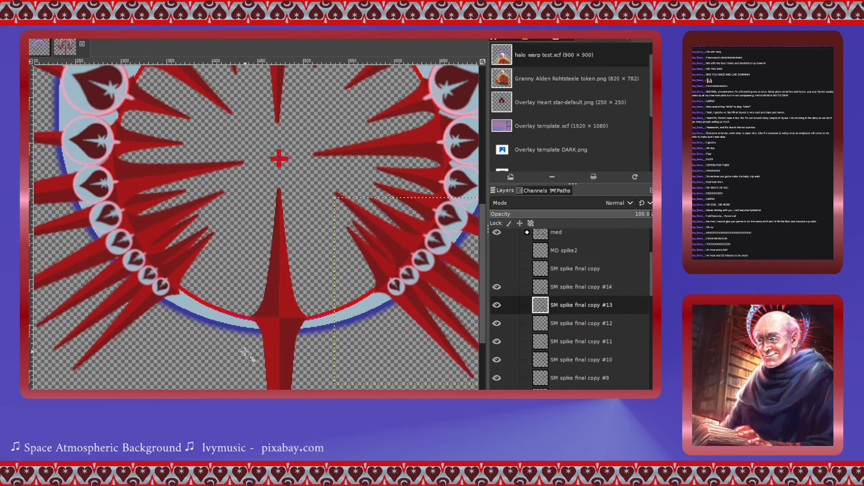
scroll(245, 352, up, 9)
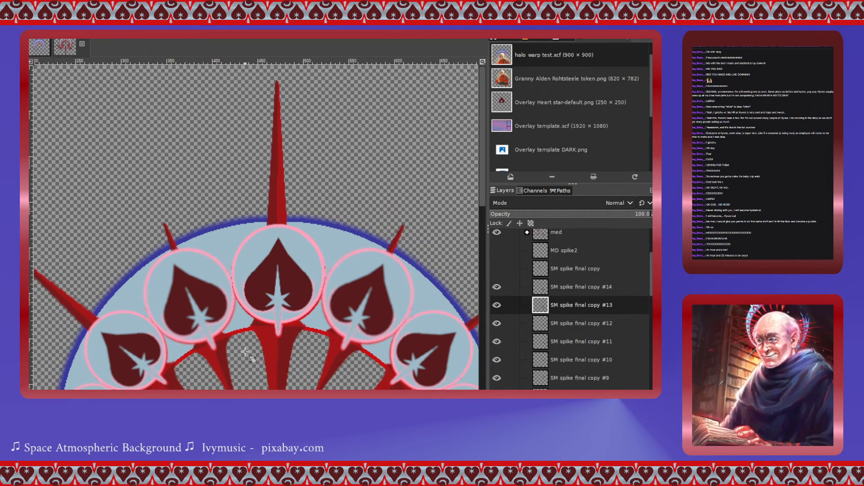
scroll(245, 351, down, 7)
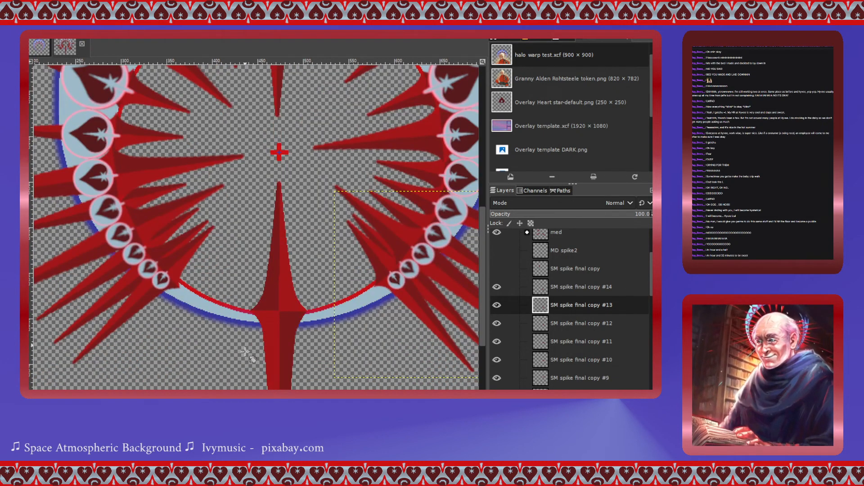
scroll(256, 224, right, 2)
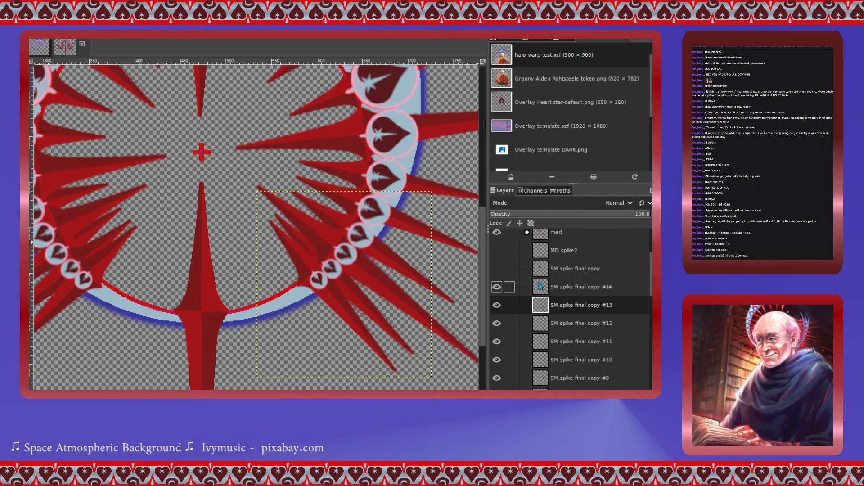
- Show the SM spike final copy layer and move it to the bottom of the ring, right of the centre spike
click(558, 269)
scroll(215, 269, up, 4)
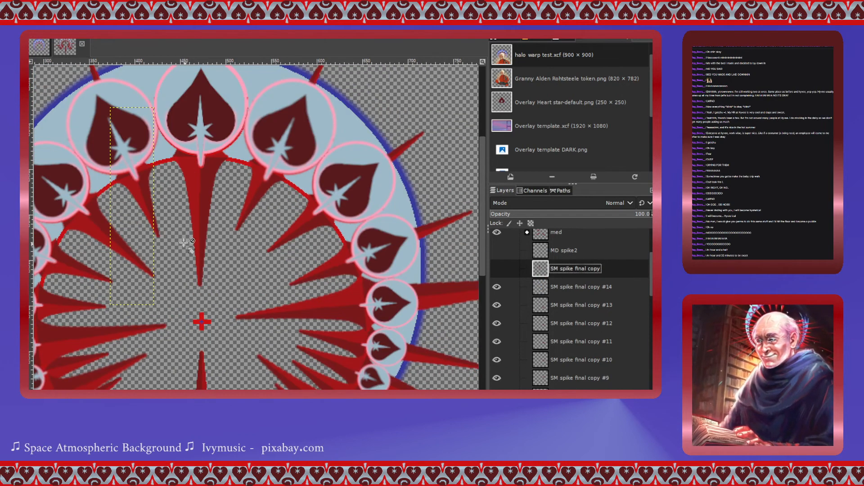
click(497, 269)
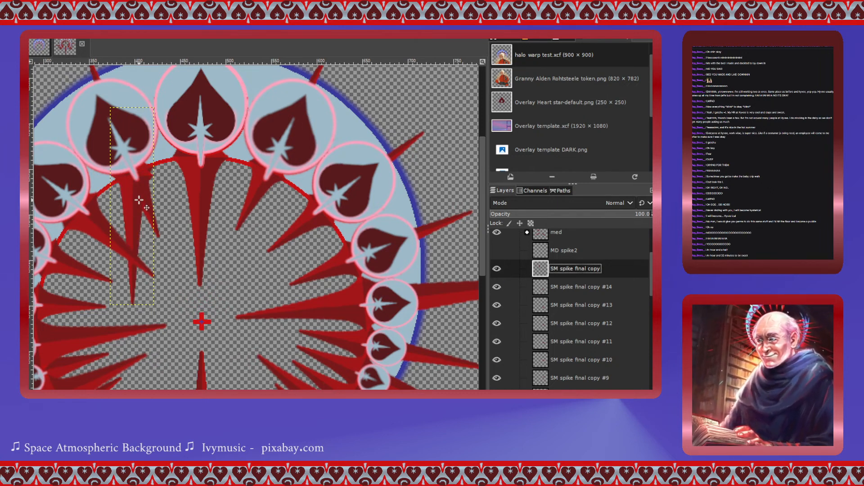
drag(140, 200, 241, 384)
scroll(194, 263, down, 4)
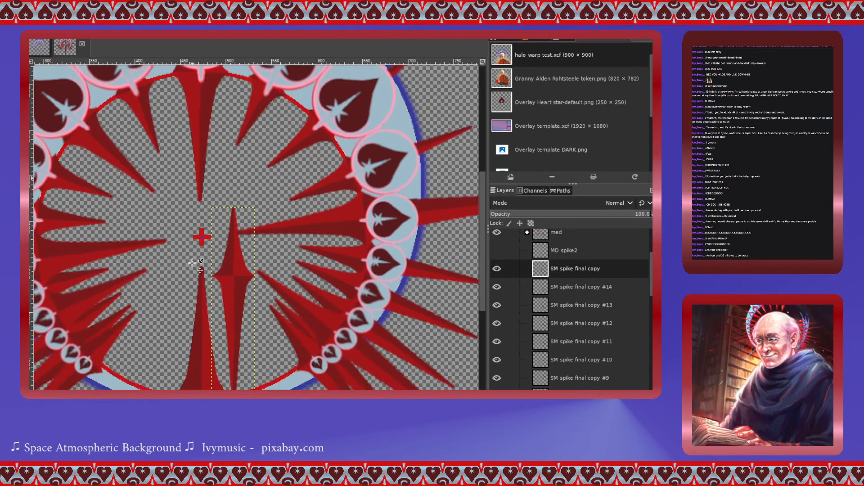
drag(244, 198, 260, 308)
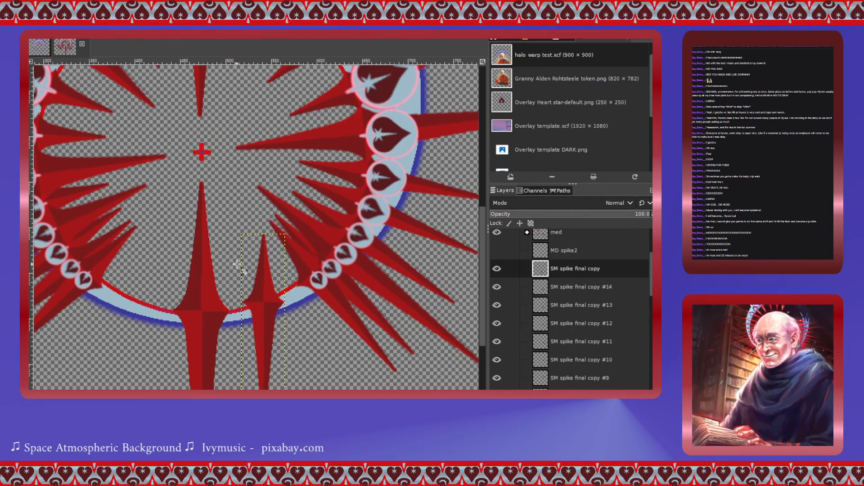
- Rotate the SM spike final copy layer -20.43° around a centre at about 542.50, 631.50 px
scroll(240, 267, down, 3)
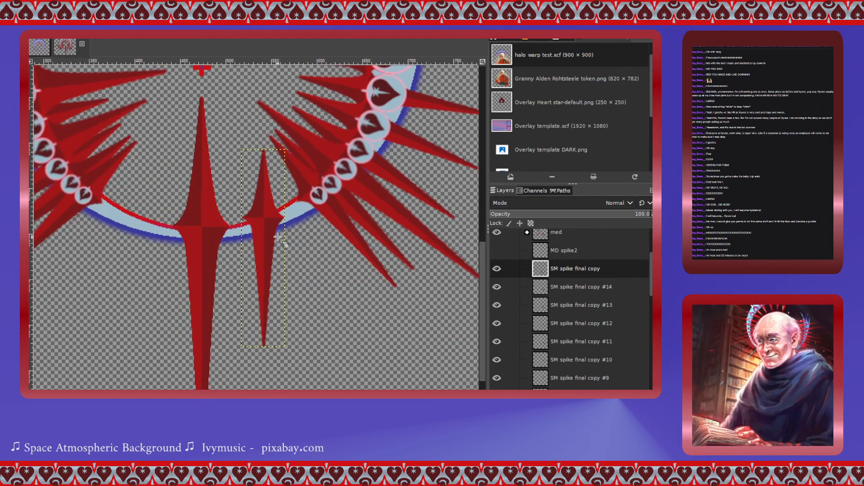
key(shift+r)
click(265, 245)
drag(274, 225, 275, 226)
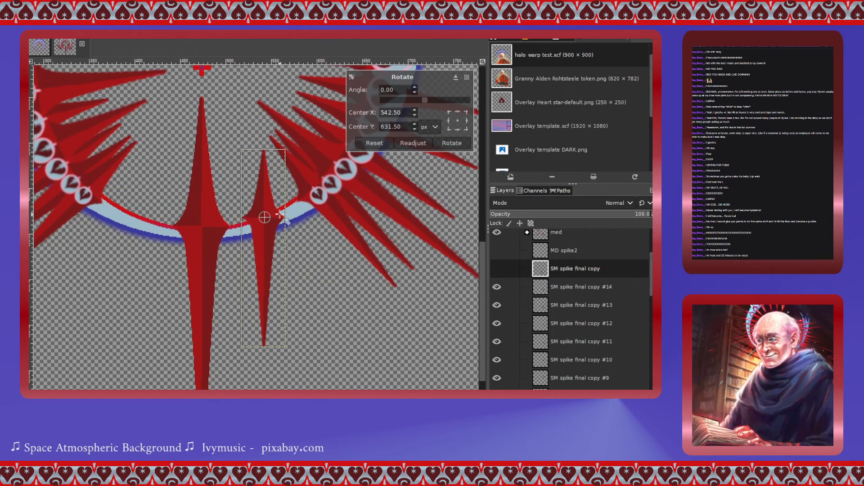
click(425, 100)
drag(425, 100, 420, 103)
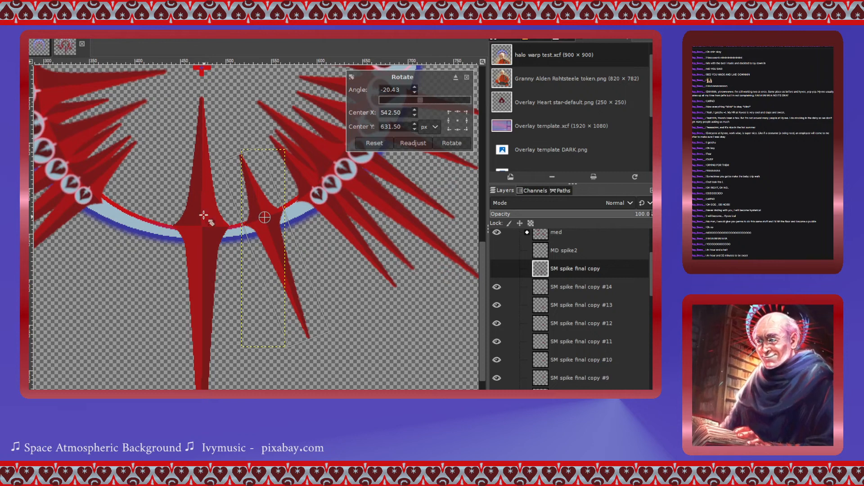
click(453, 145)
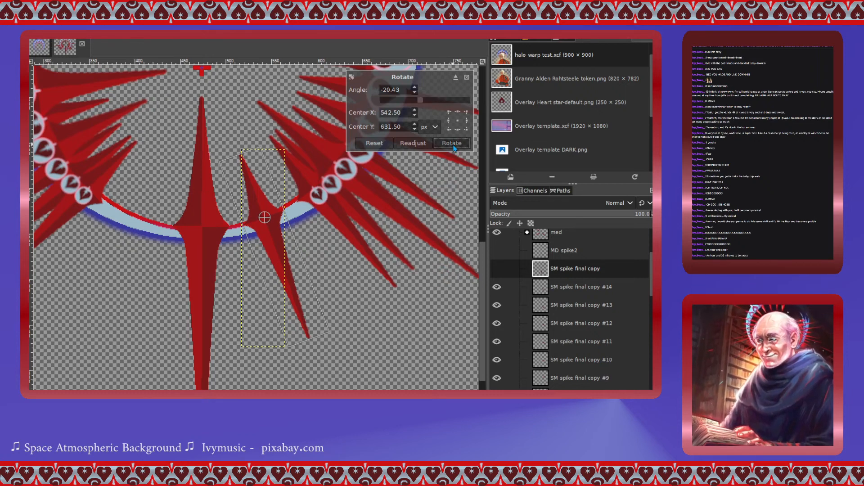
- Duplicate the SM spike final copy layer and move the duplicate left of the bottom centre spike
double_click(550, 273)
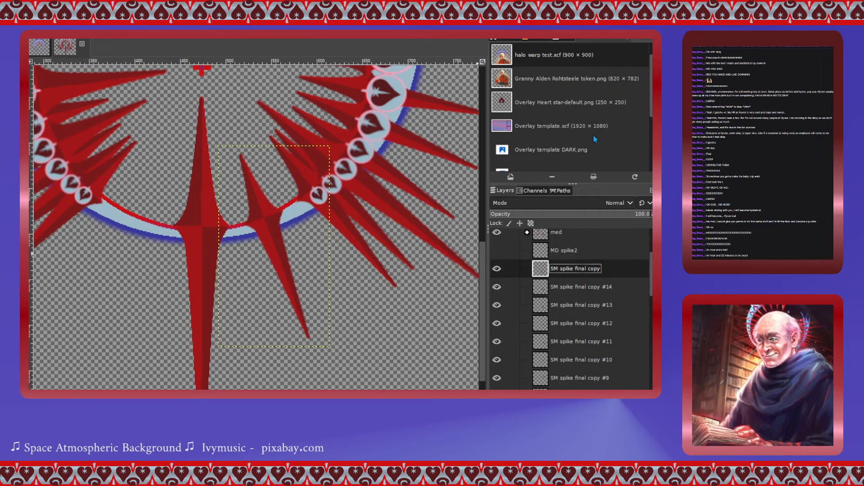
key(shift+ctrl+d)
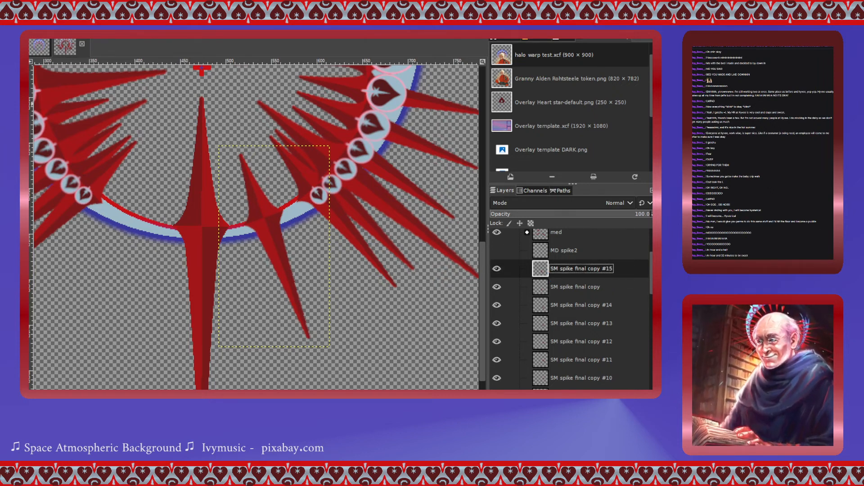
drag(267, 225, 142, 224)
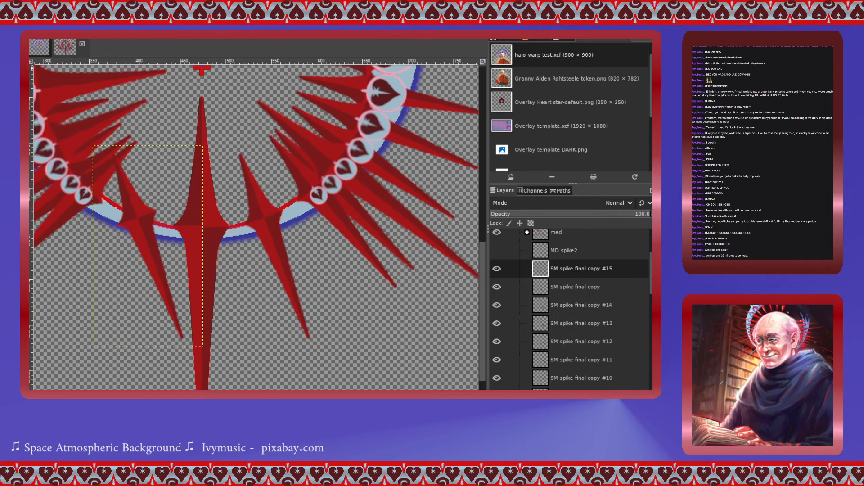
click(144, 229)
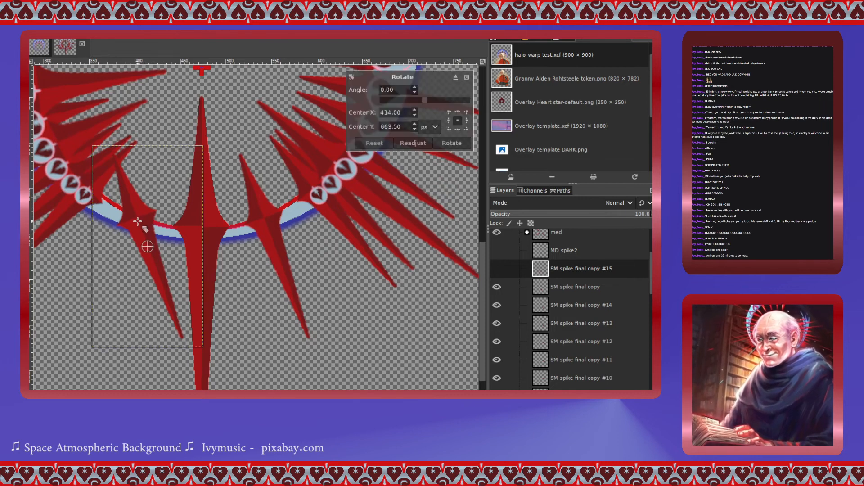
click(382, 92)
text(9)
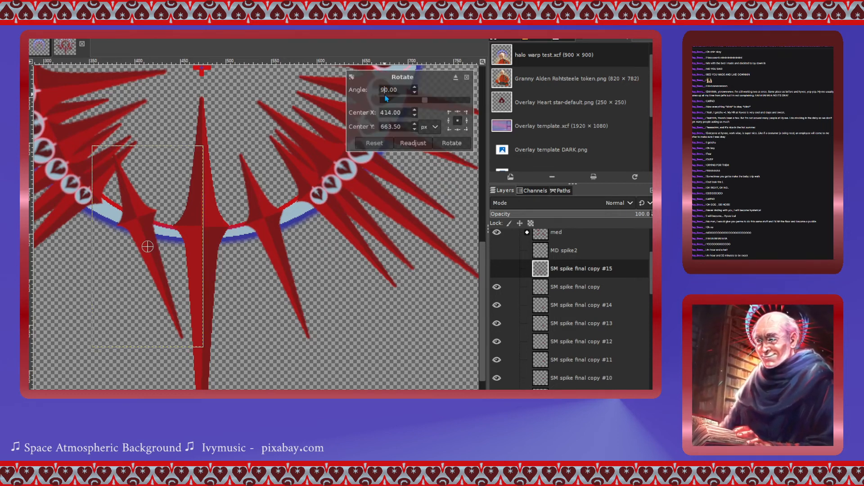
click(415, 87)
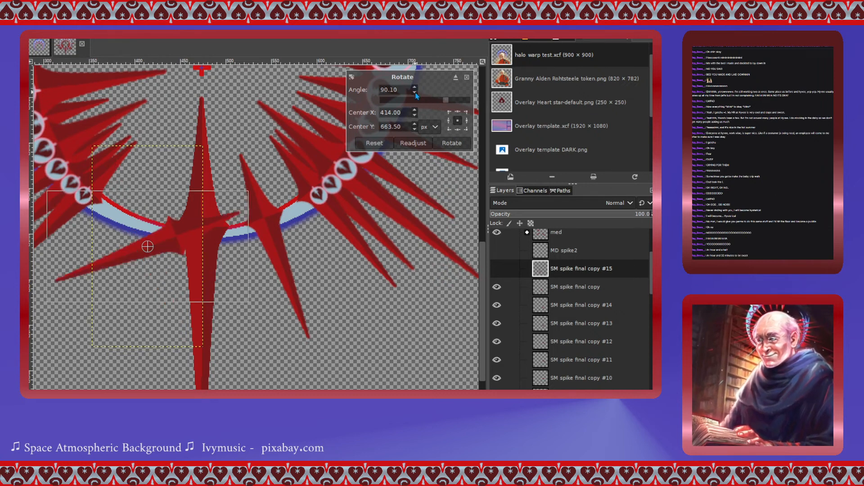
drag(385, 88, 376, 88)
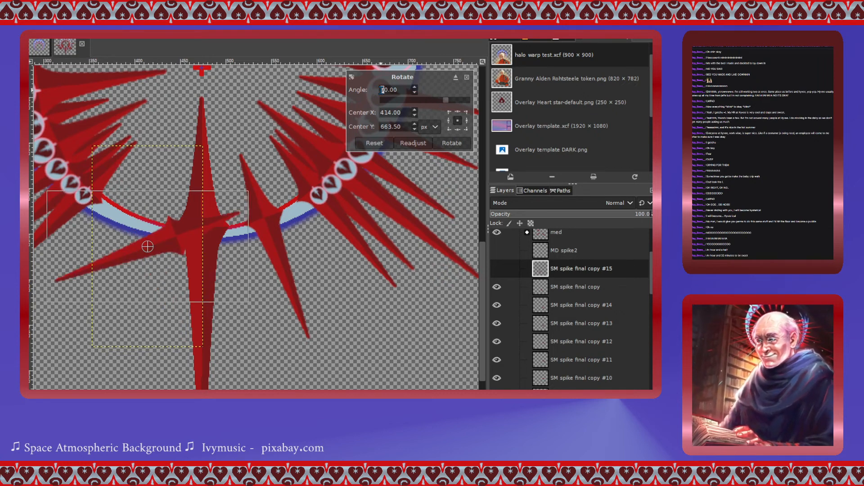
text(3)
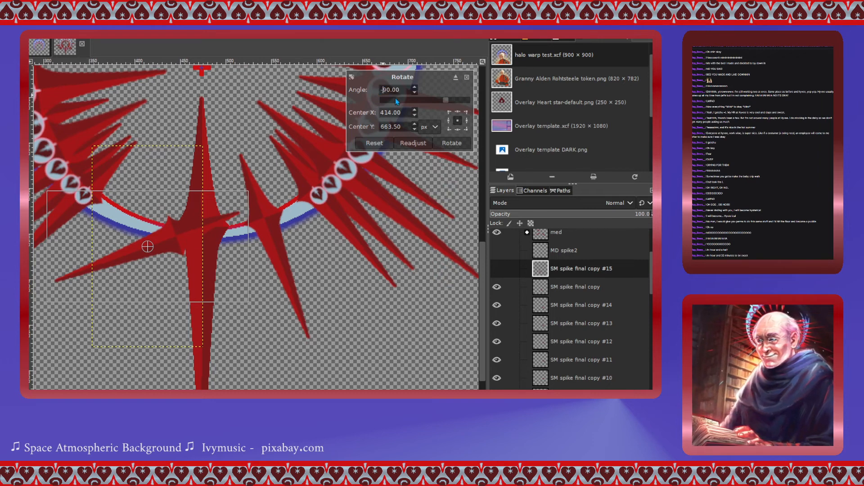
click(414, 87)
click(415, 92)
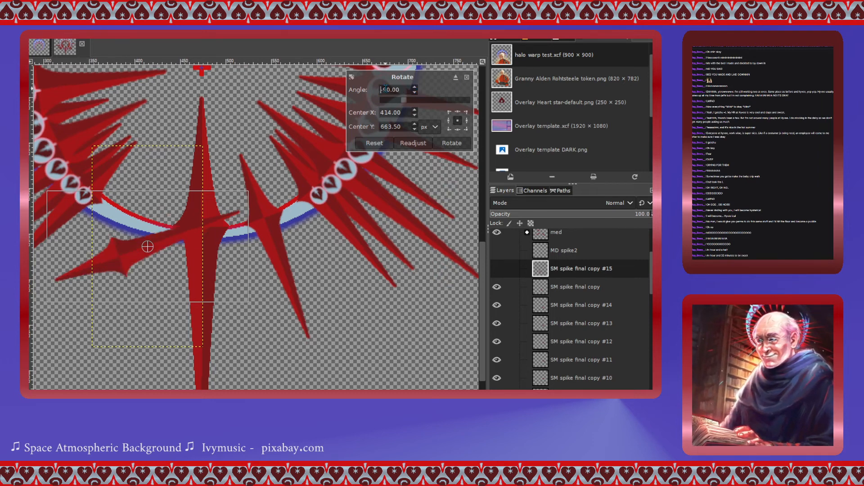
drag(388, 90, 352, 90)
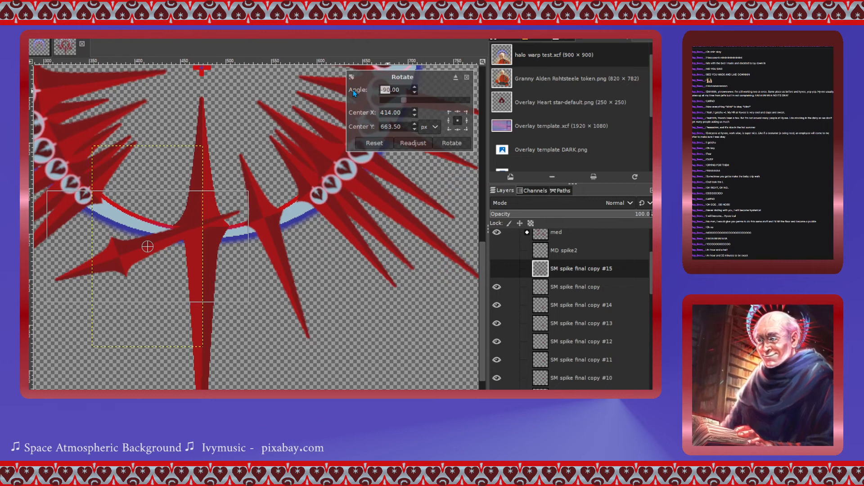
text(180)
key(Return)
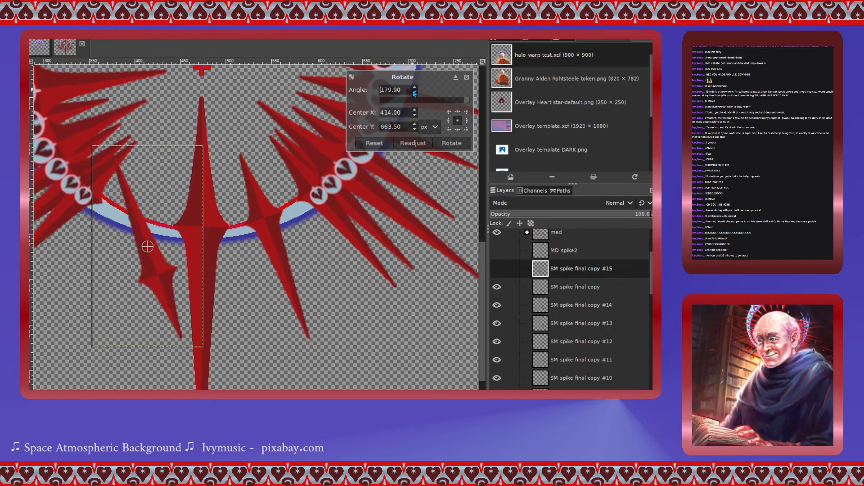
click(373, 143)
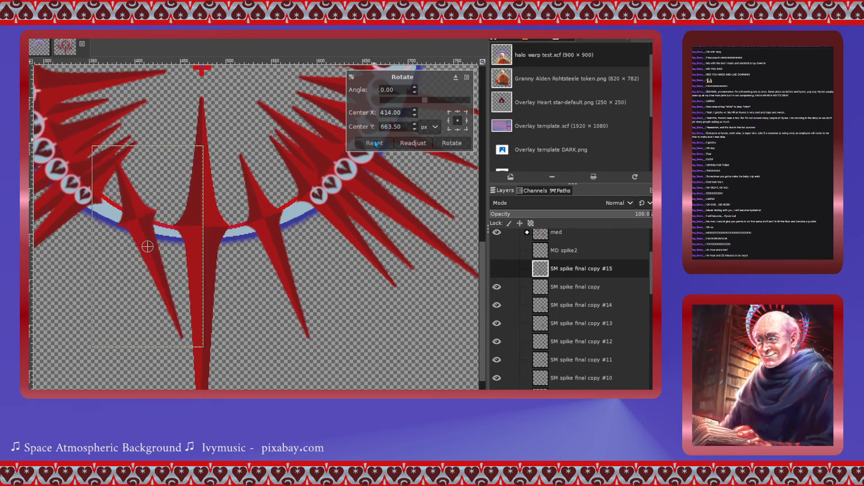
- Rotate the SM spike final copy #15 layer 45.73° around a centre at 403.50, 632 px
drag(156, 253, 147, 225)
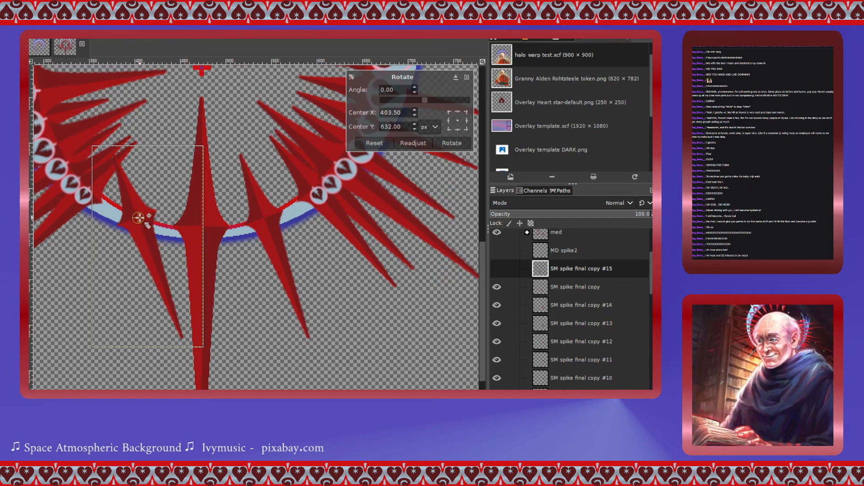
drag(422, 103, 436, 99)
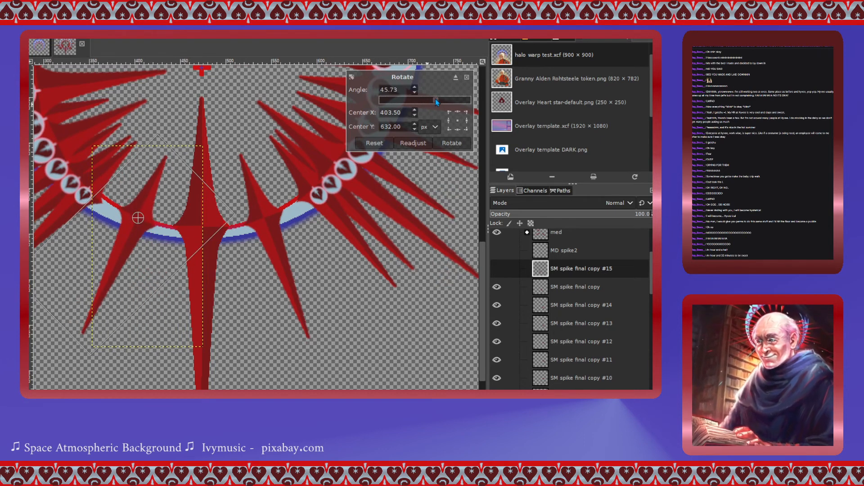
click(451, 143)
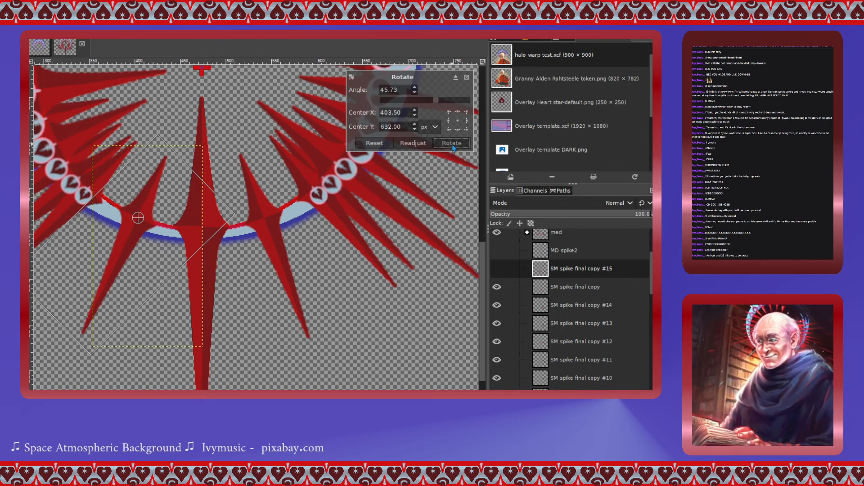
- Create a layer group and move the SM spike final copy #15, copy and #14 layers into it
scroll(233, 290, up, 3)
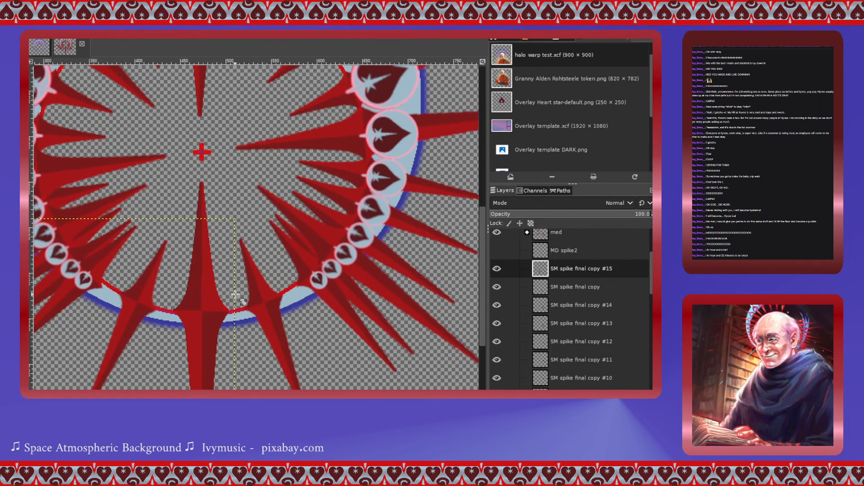
scroll(235, 294, down, 3)
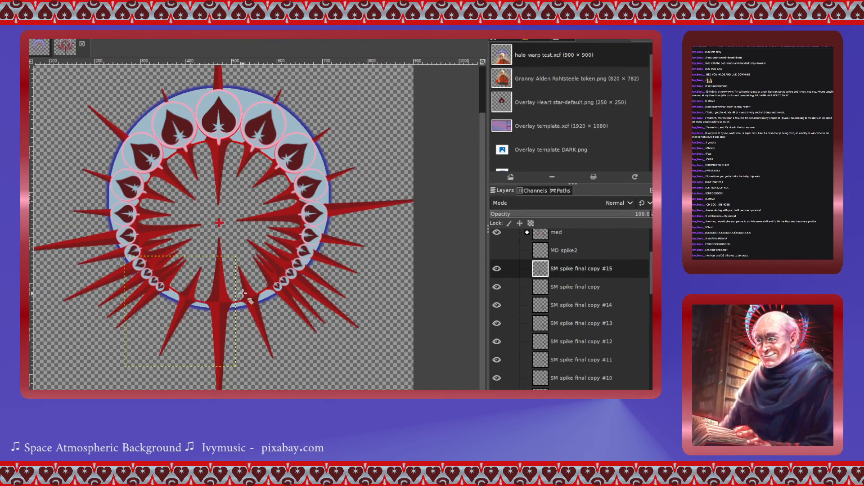
scroll(247, 290, down, 2)
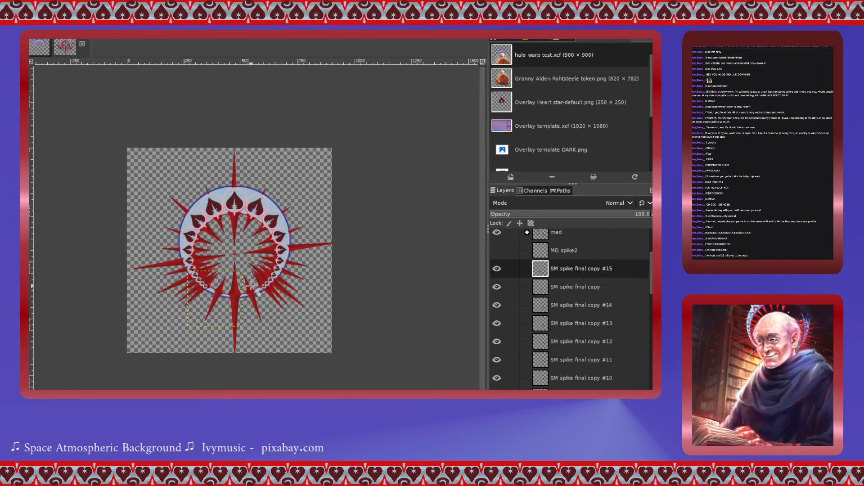
scroll(251, 284, up, 2)
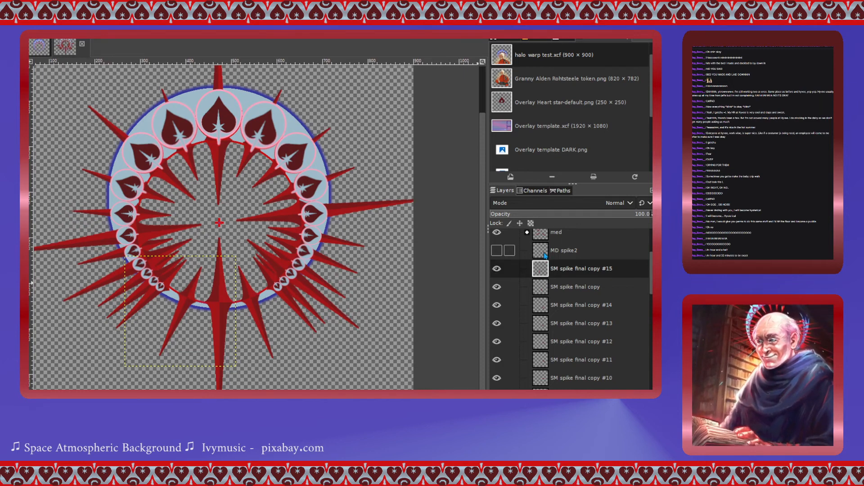
click(546, 273)
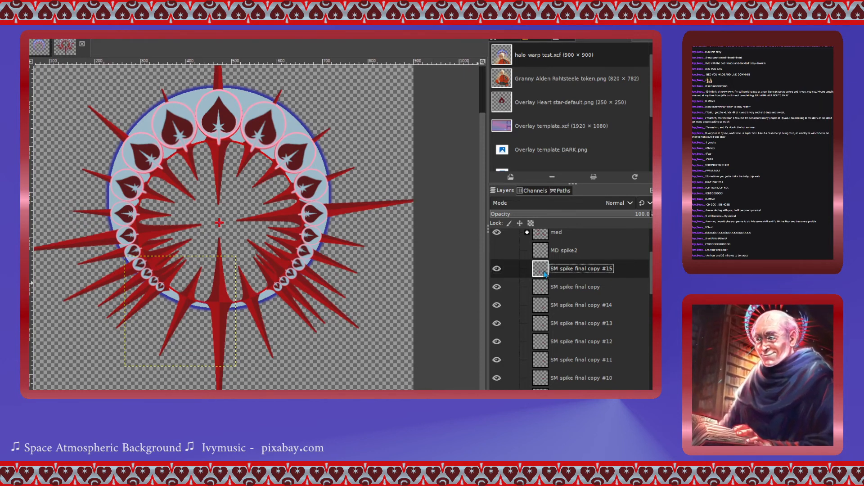
click(578, 102)
click(541, 293)
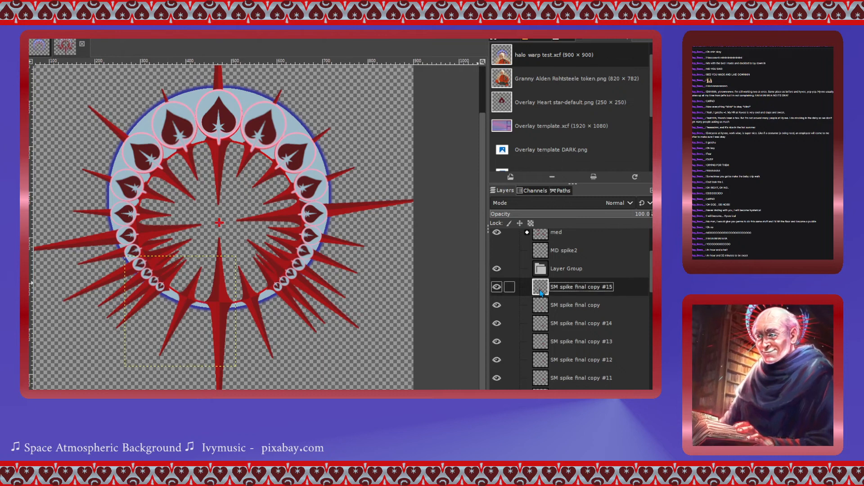
drag(541, 293, 549, 313)
click(546, 304)
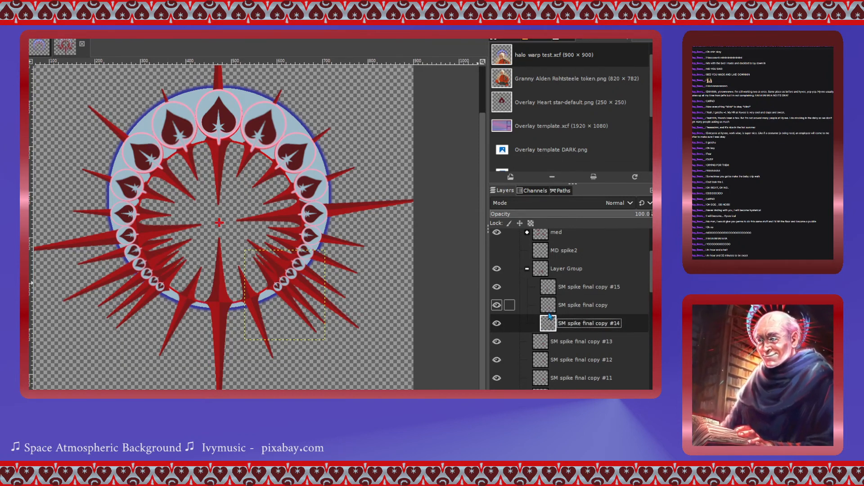
click(527, 268)
- Move the remaining SM spike final copy layers, down to SM spike final, into the layer group
scroll(548, 294, down, 1)
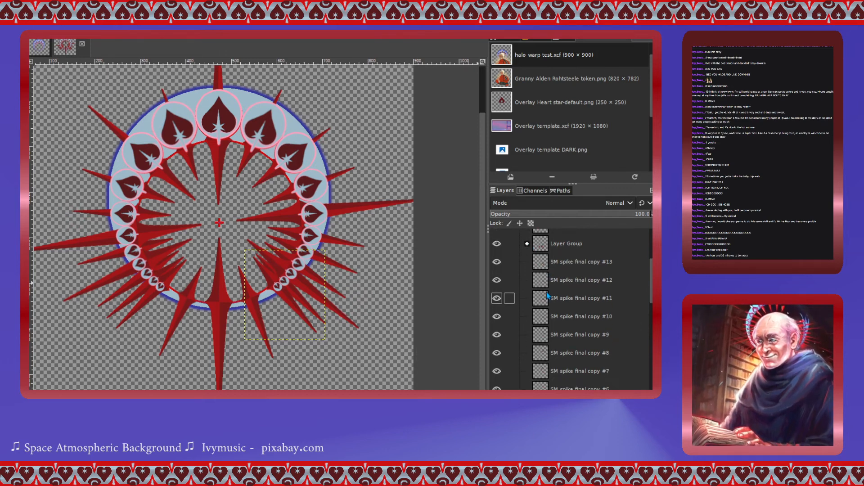
scroll(547, 293, up, 1)
drag(546, 292, 543, 273)
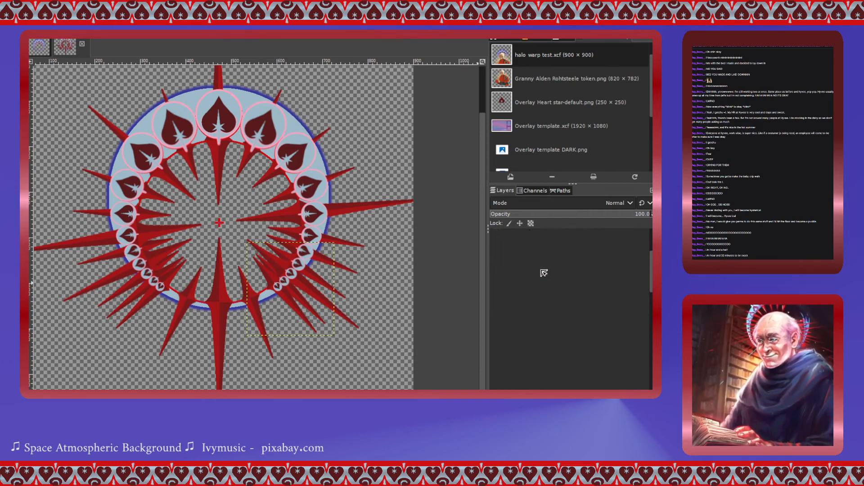
click(541, 360)
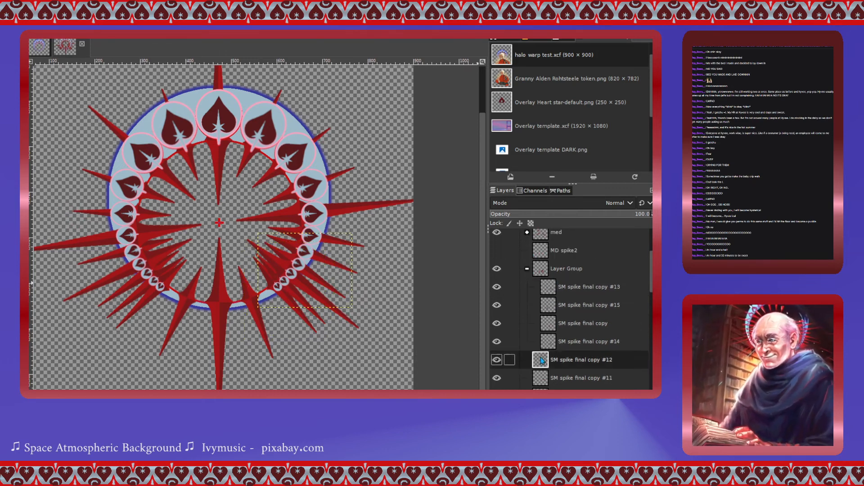
drag(542, 360, 547, 342)
scroll(550, 333, down, 3)
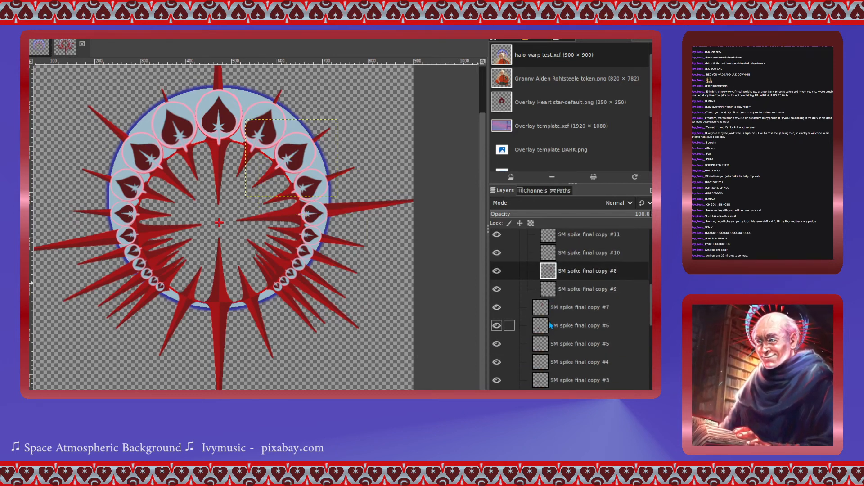
drag(545, 311, 546, 280)
drag(546, 326, 556, 306)
drag(545, 344, 552, 322)
drag(544, 363, 552, 338)
scroll(556, 323, down, 3)
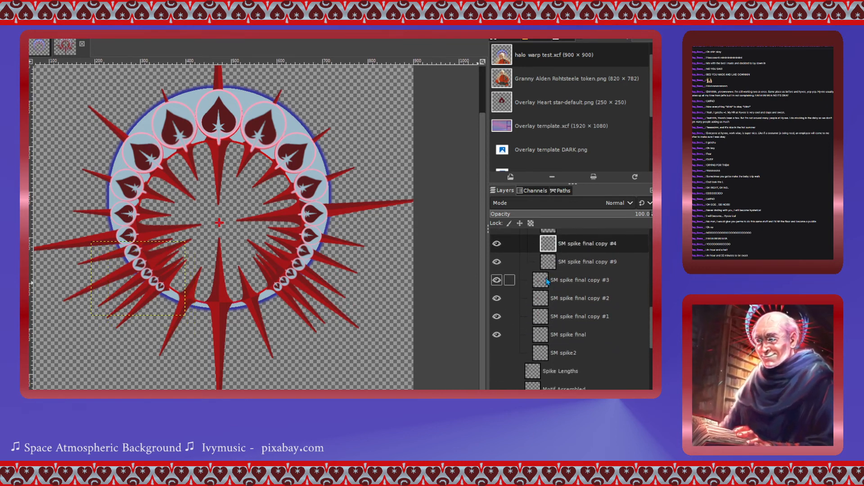
drag(554, 280, 554, 251)
drag(553, 298, 554, 275)
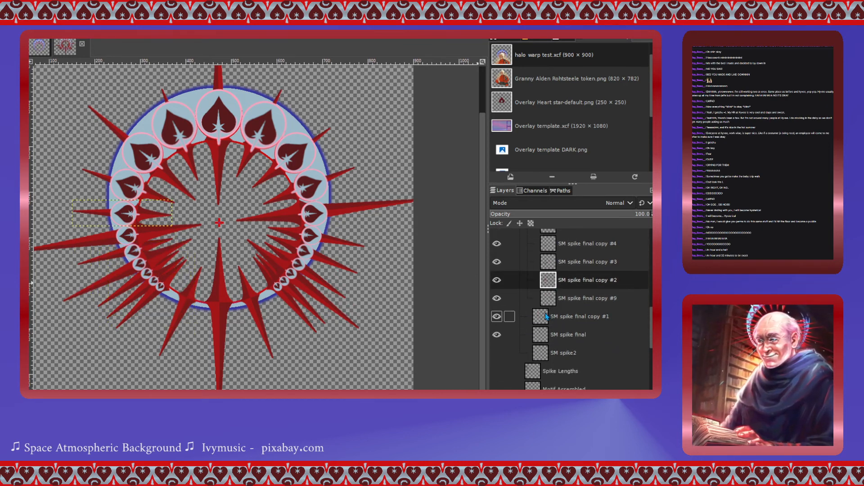
drag(546, 317, 549, 294)
mouse_move(546, 335)
mouse_down()
mouse_move(550, 312)
mouse_move(546, 326)
mouse_up()
- Make the SM spike2 layer inside the group visible and select it
scroll(537, 324, up, 3)
scroll(537, 323, down, 2)
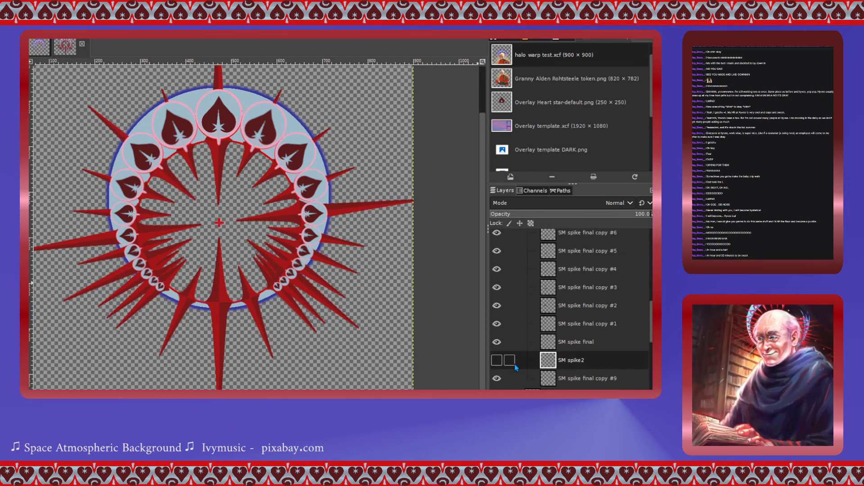
click(496, 361)
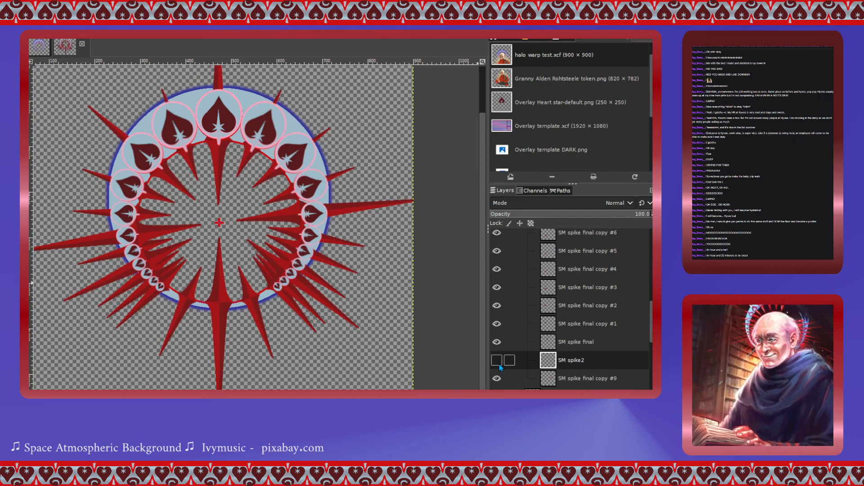
click(497, 363)
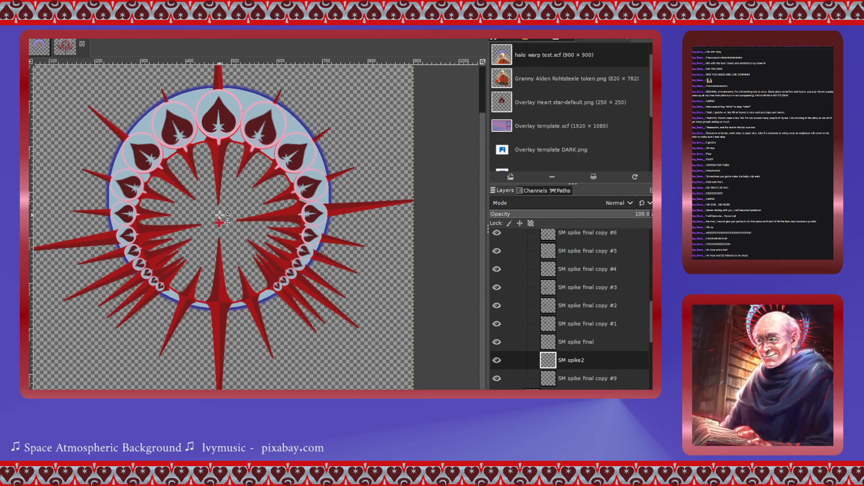
click(195, 154)
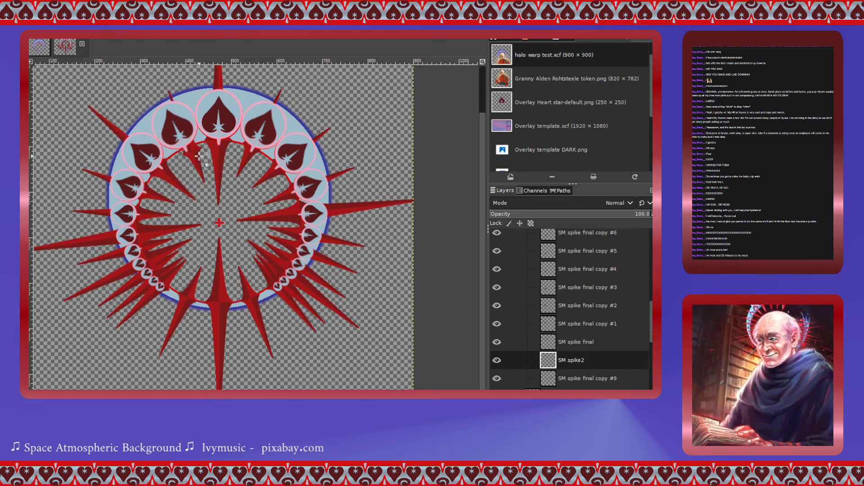
click(545, 362)
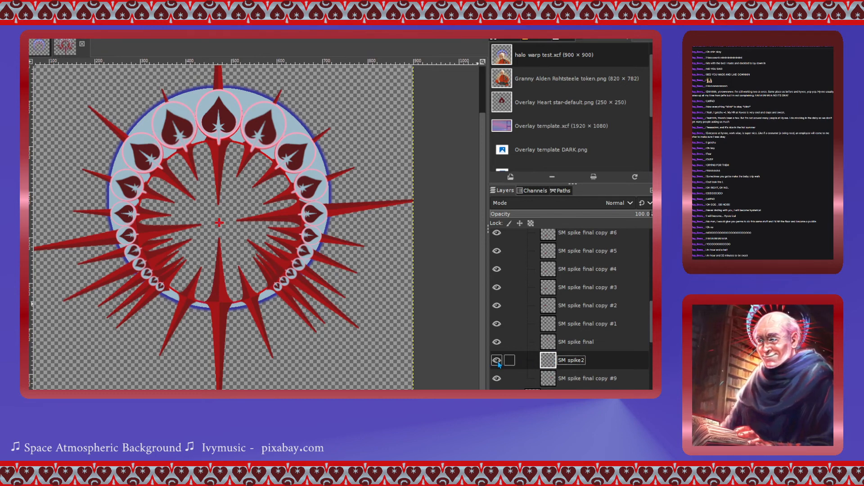
scroll(544, 324, up, 5)
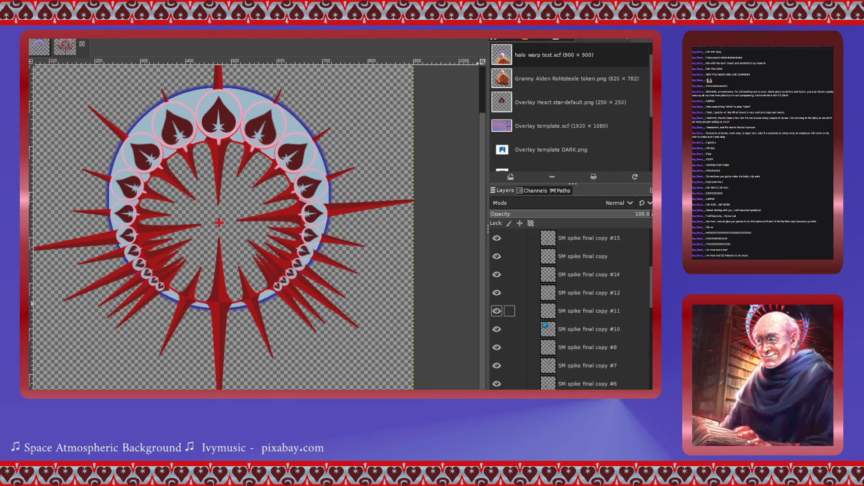
- Hide the spike layer group and collapse it in the layer list
click(496, 278)
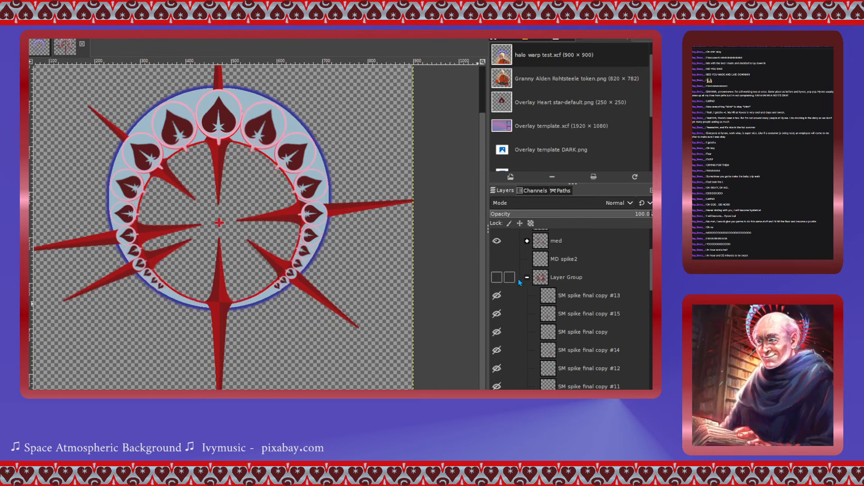
click(527, 278)
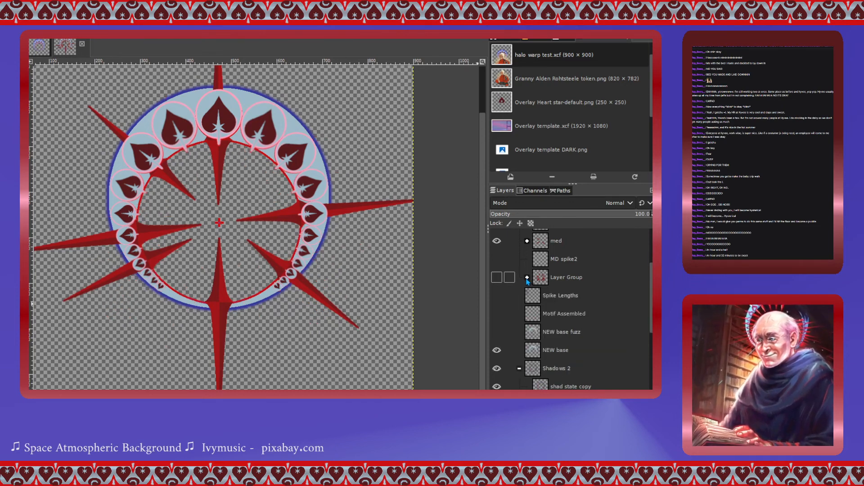
scroll(527, 279, up, 1)
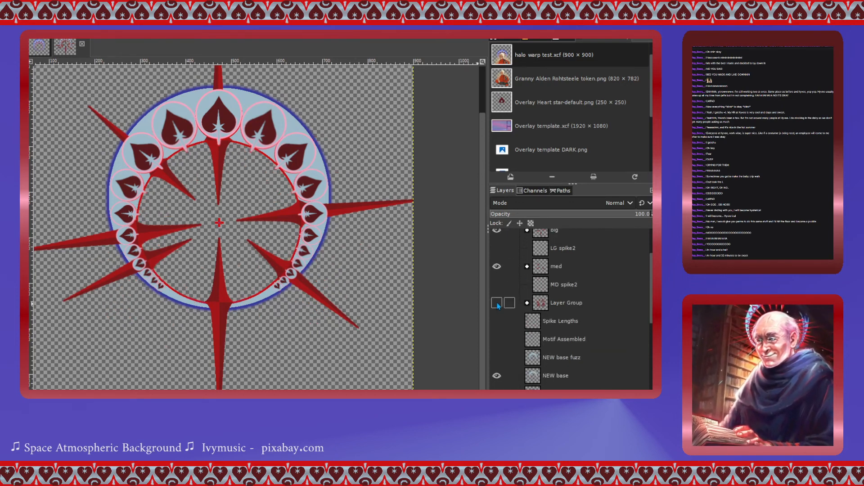
- Make the spike layer group visible again and select the Spike Pieces group
click(497, 303)
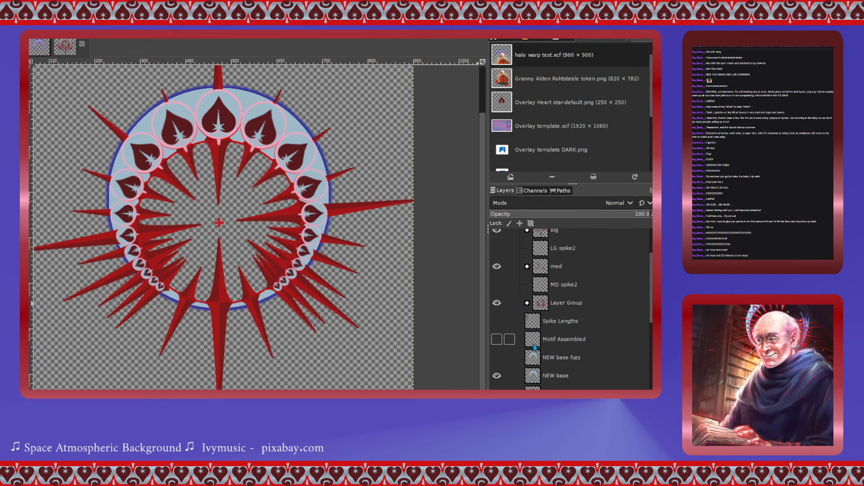
scroll(517, 347, up, 4)
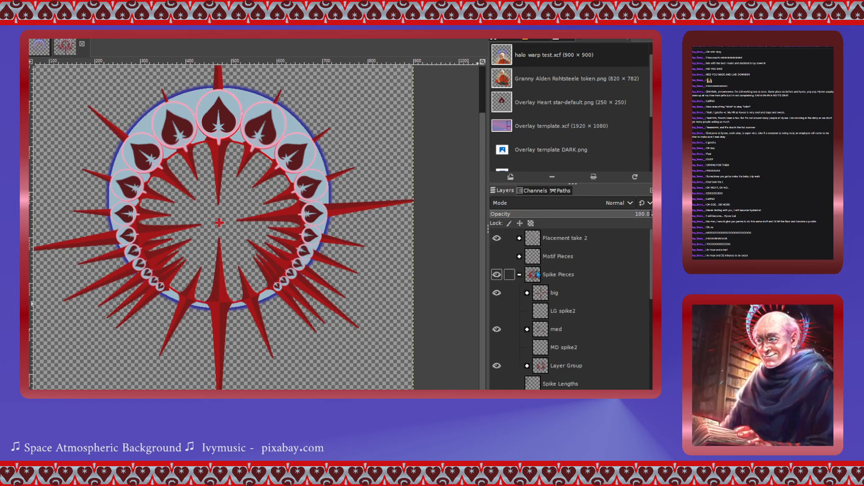
scroll(538, 274, down, 1)
click(537, 250)
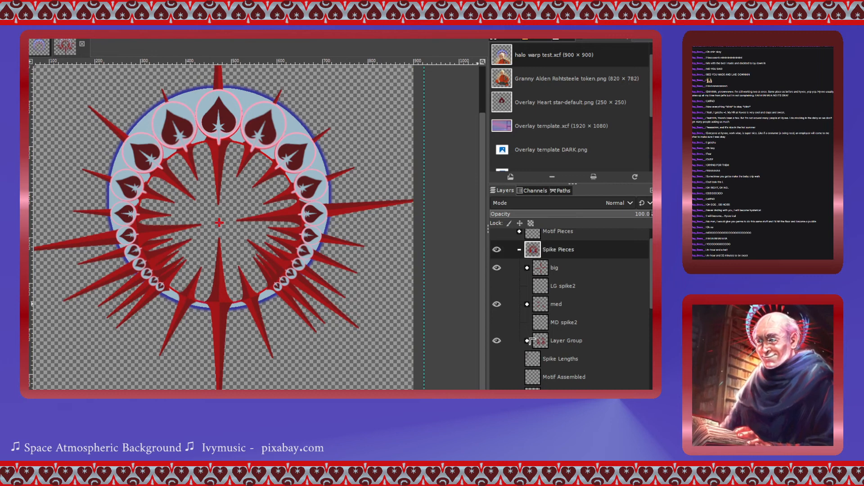
scroll(538, 249, down, 1)
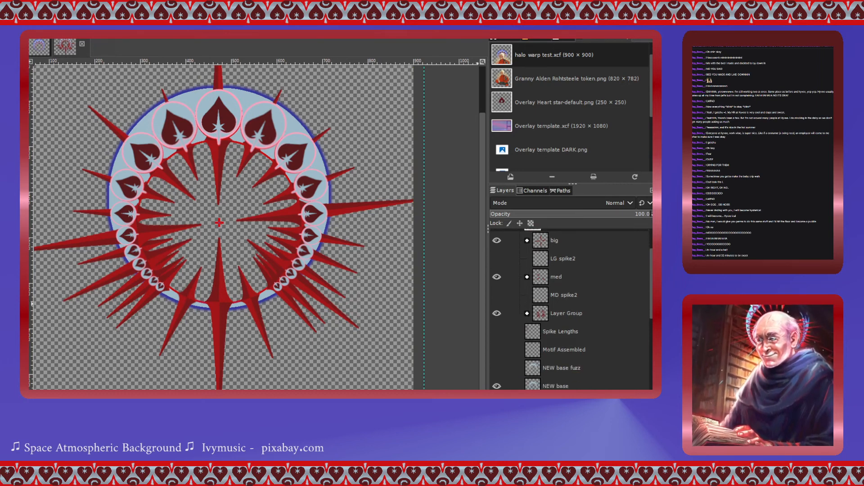
scroll(537, 270, up, 3)
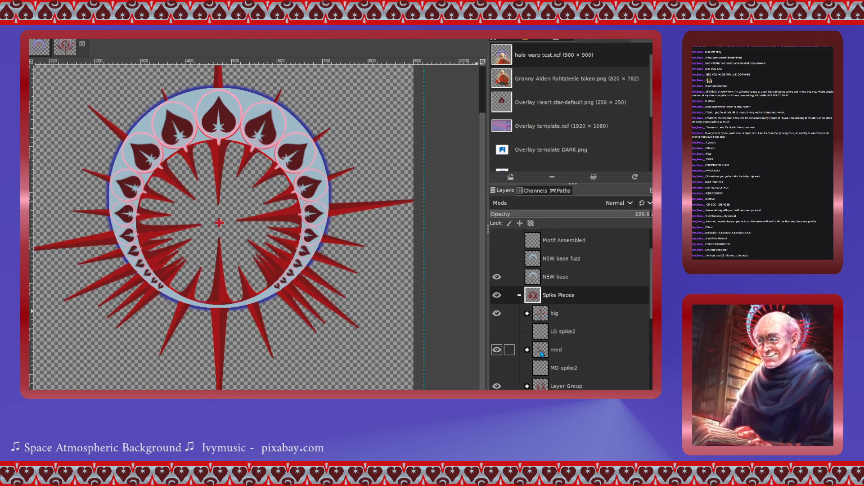
- Rename the spike layer group to "sm" and expand it in the layer list
click(553, 387)
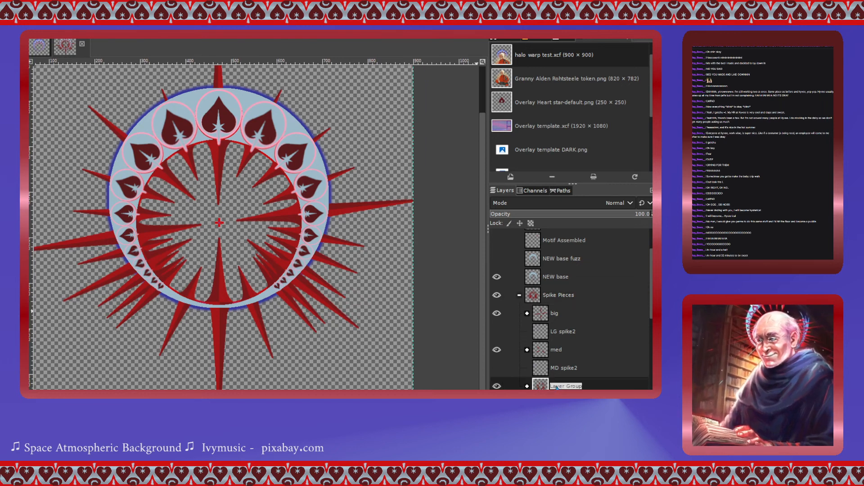
click(557, 383)
text(sm)
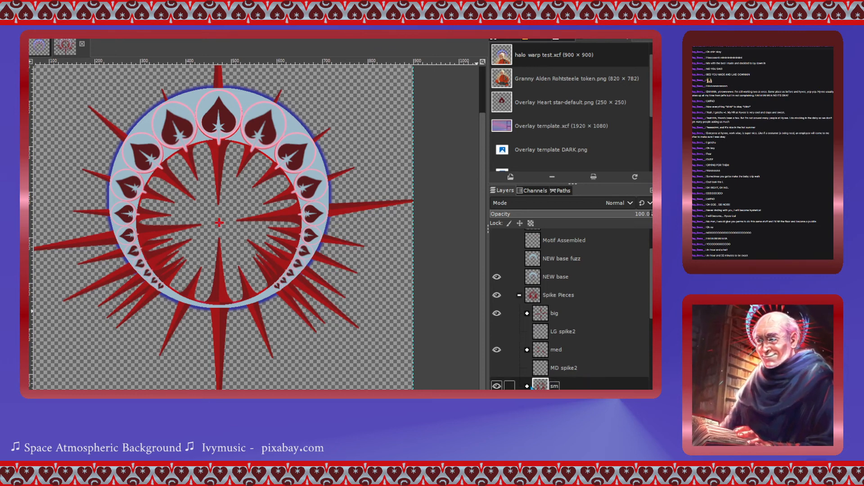
click(527, 387)
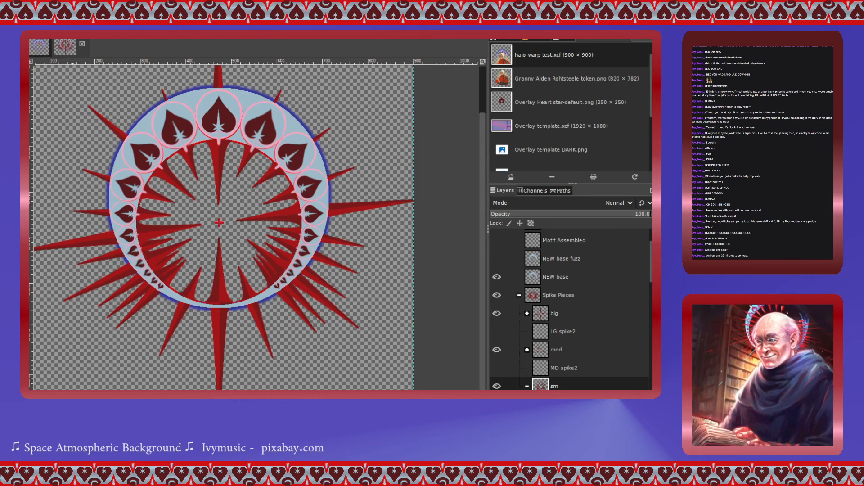
- Make the sm group visible with the Scale tool active and select the SM spike final copy #13 layer
key(shift+s)
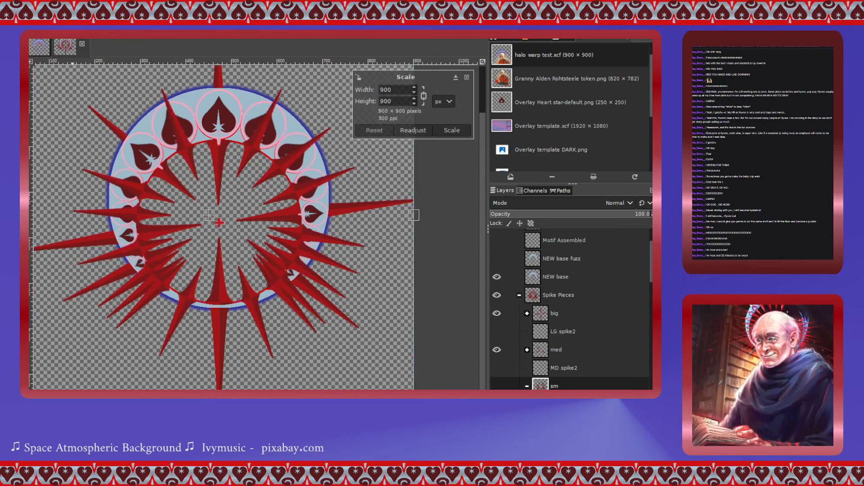
scroll(540, 351, down, 4)
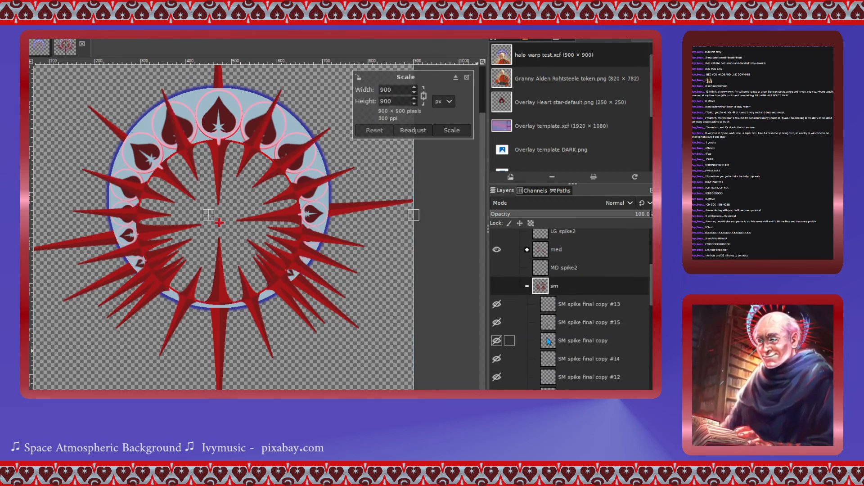
click(496, 286)
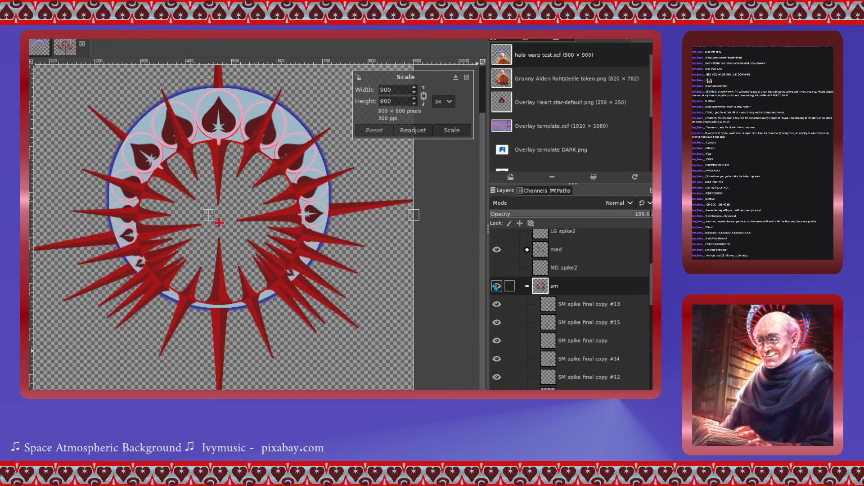
click(557, 305)
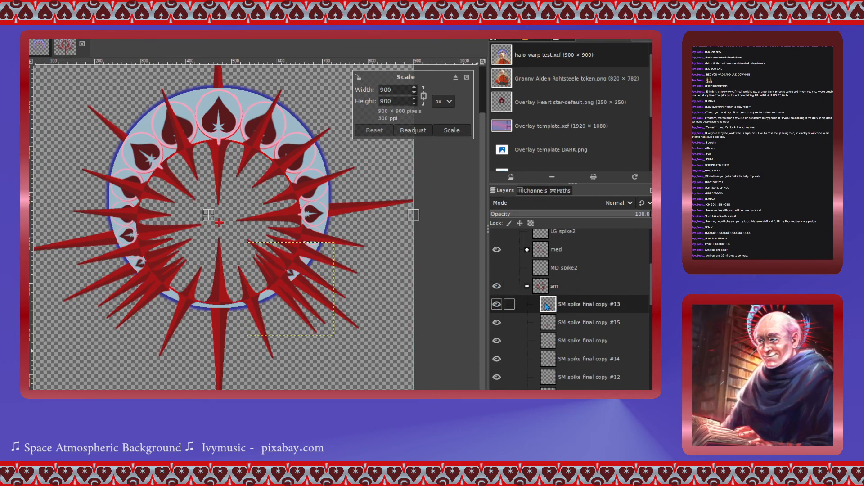
- Try scaling the SM spike final copy #13 spike smaller with the chain unlinked, undoing the resize
click(281, 280)
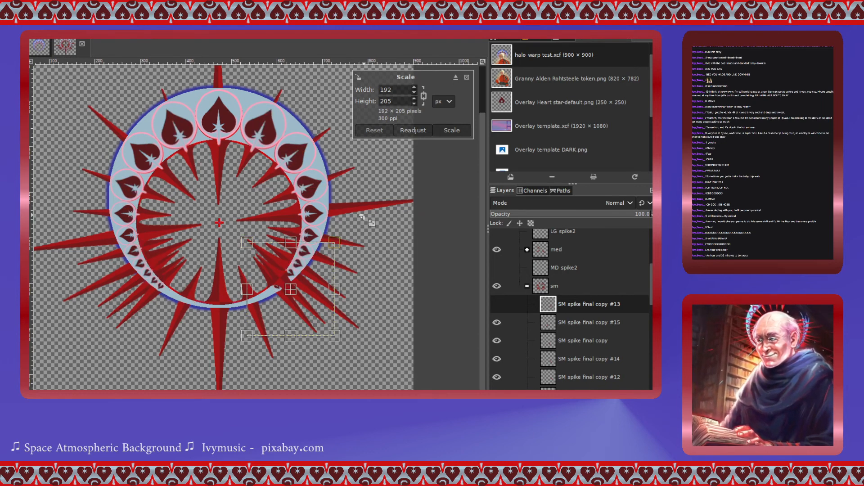
click(424, 96)
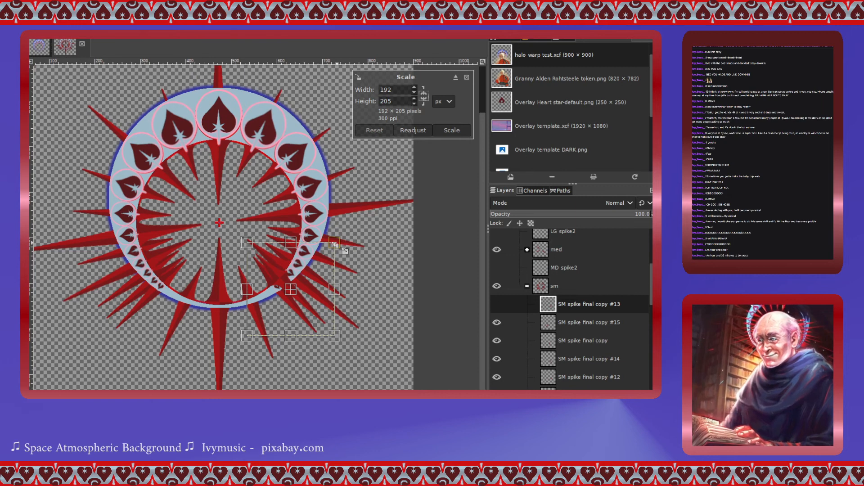
drag(334, 242, 325, 252)
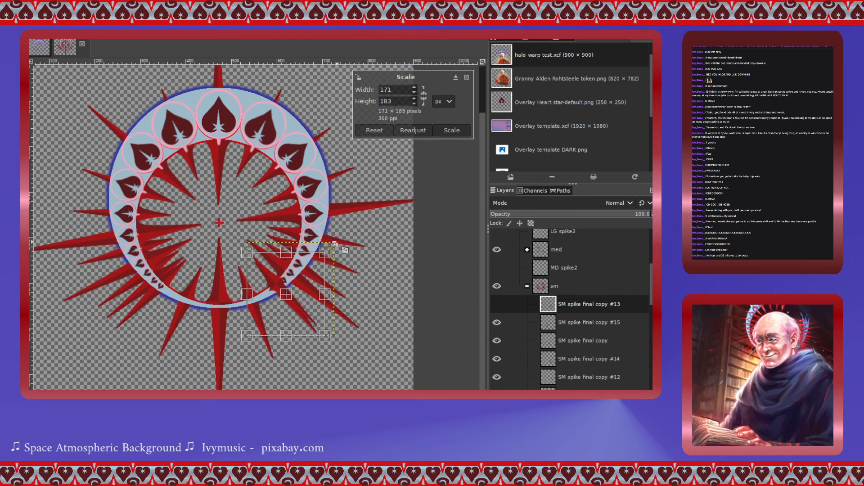
key(ctrl+z)
click(443, 130)
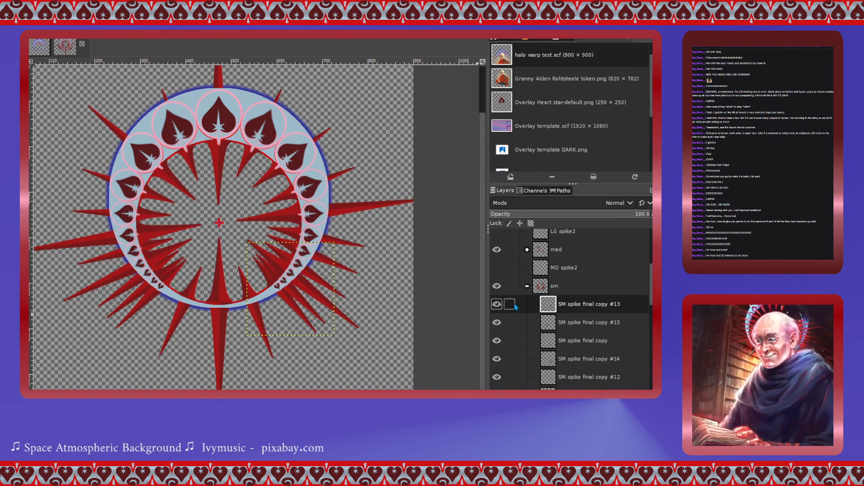
- Collapse the sm group and set the Shadows 2 group to show only the shad 3d layer
click(526, 287)
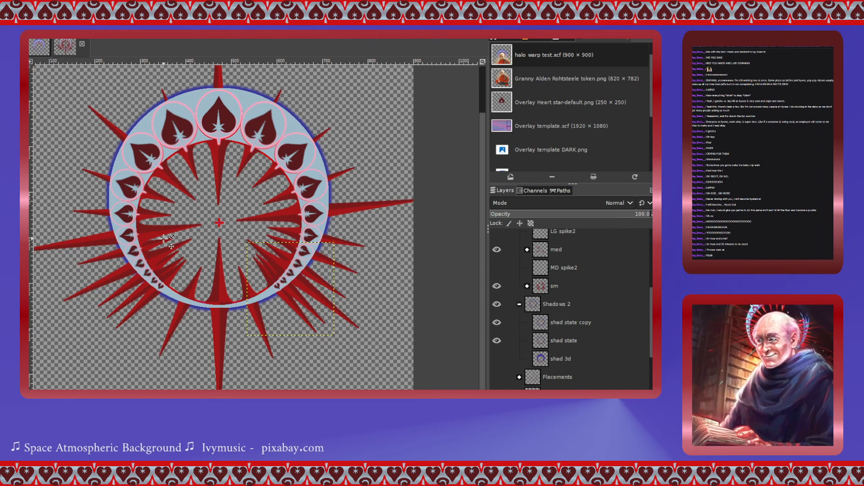
scroll(164, 237, up, 3)
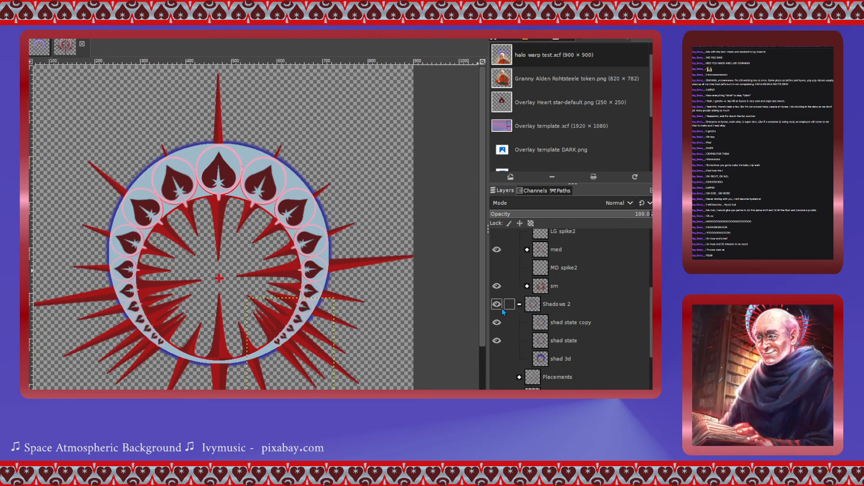
click(497, 341)
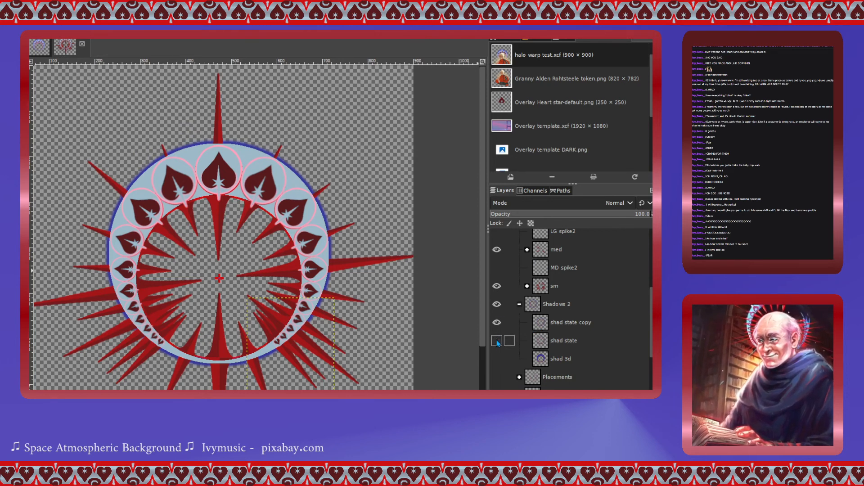
click(496, 322)
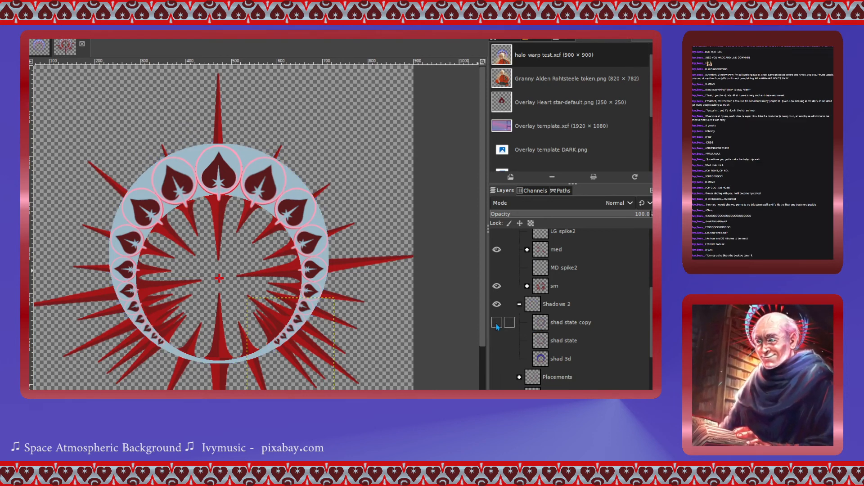
click(496, 322)
click(497, 322)
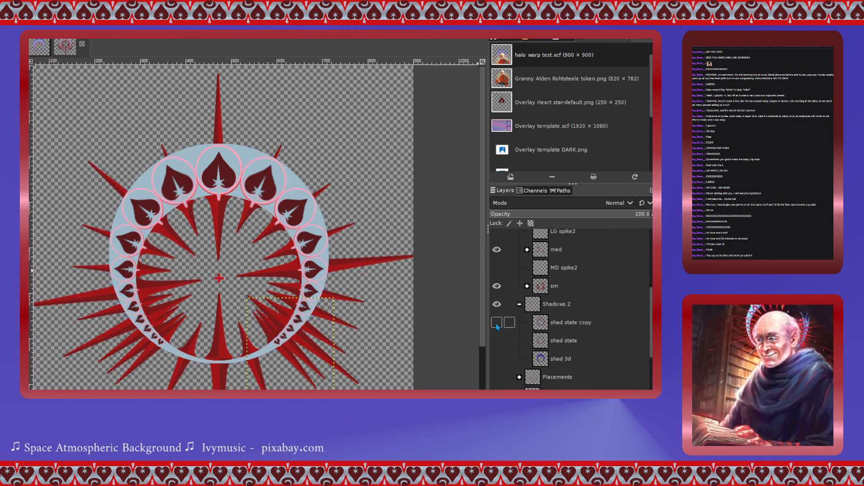
click(497, 359)
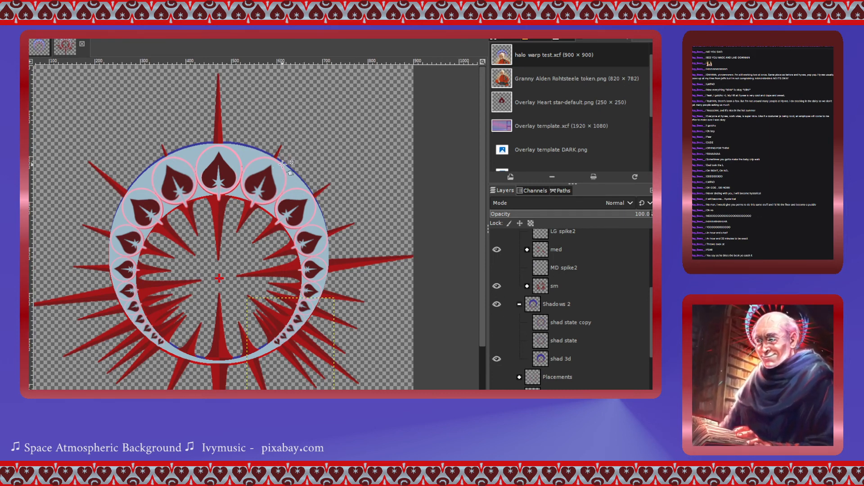
- Select the sm group and nudge the small spikes near the upper and right hearts into better positions
scroll(283, 168, left, 2)
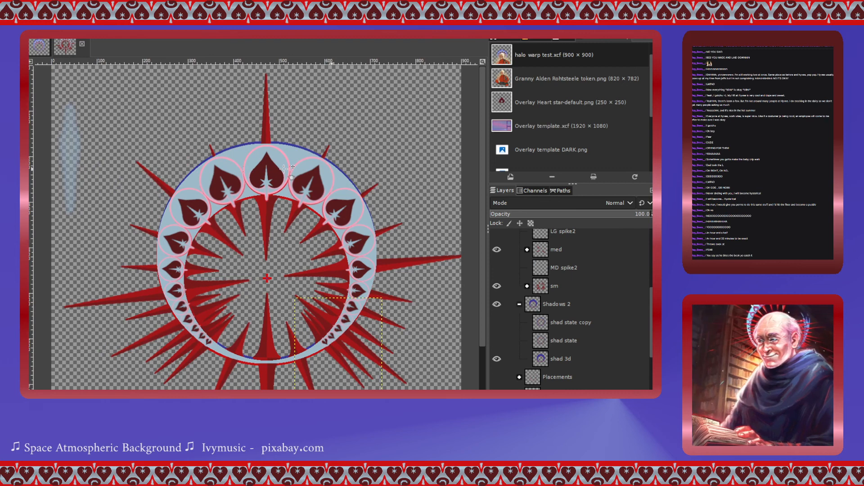
scroll(338, 164, up, 3)
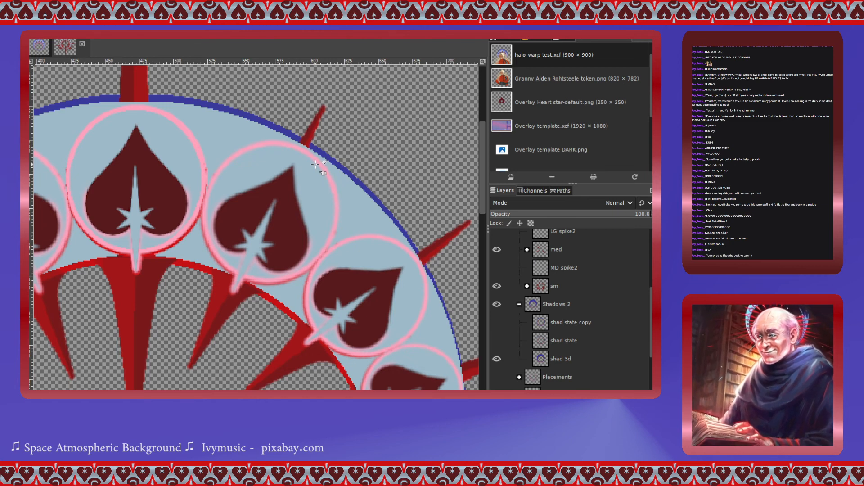
scroll(315, 165, down, 3)
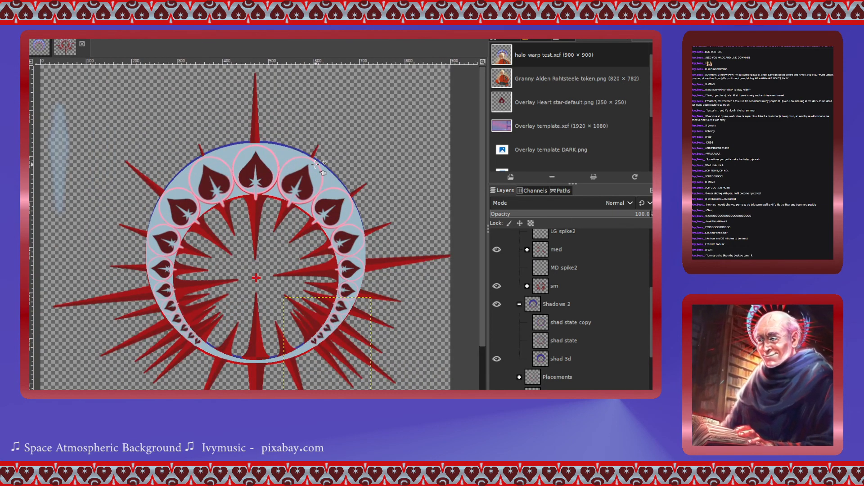
scroll(315, 164, down, 3)
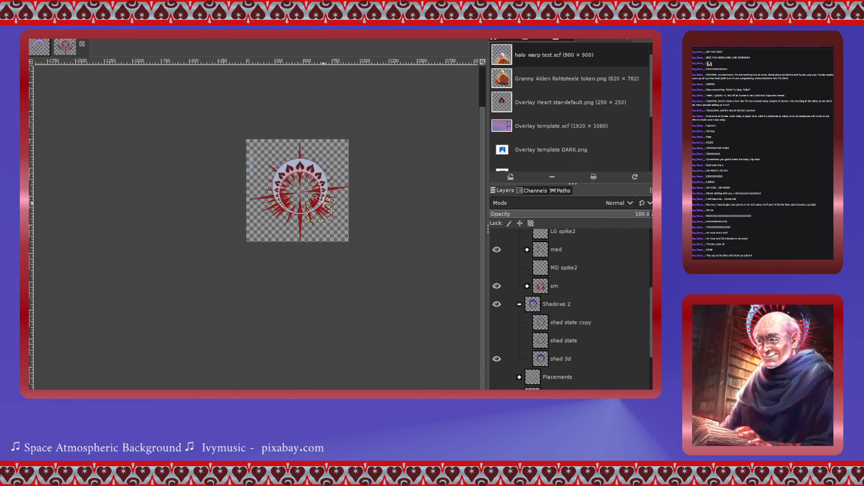
scroll(323, 203, up, 4)
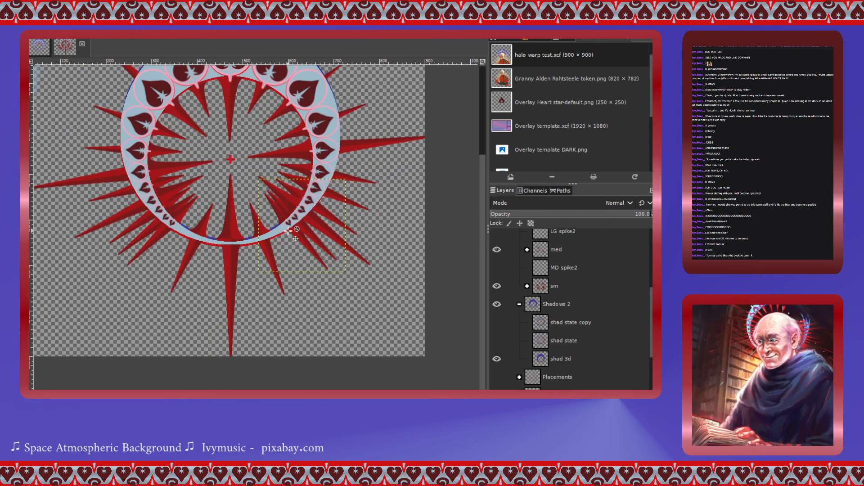
scroll(276, 233, up, 3)
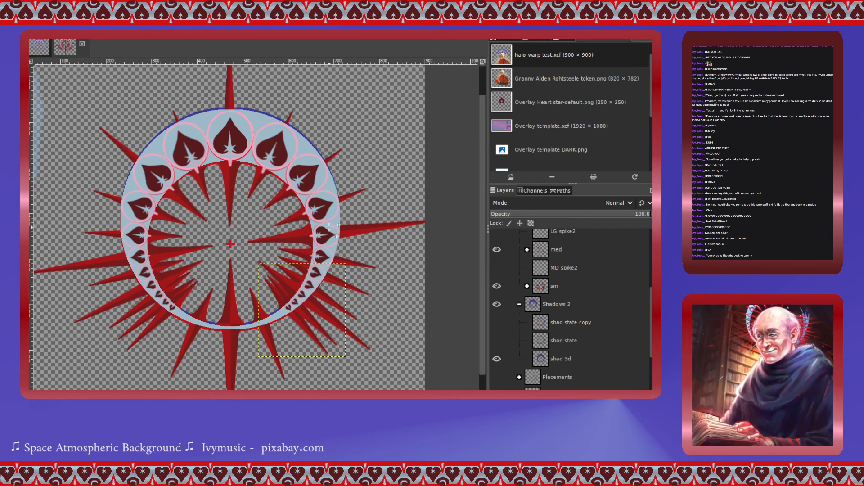
click(542, 287)
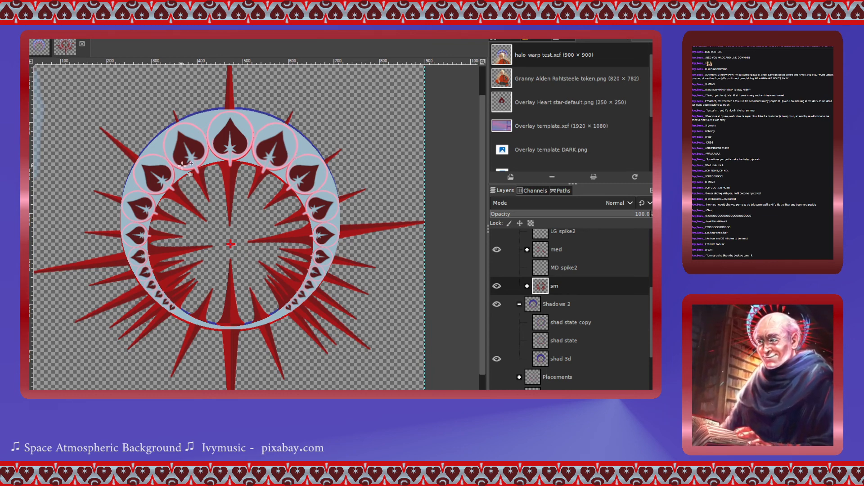
scroll(573, 292, up, 4)
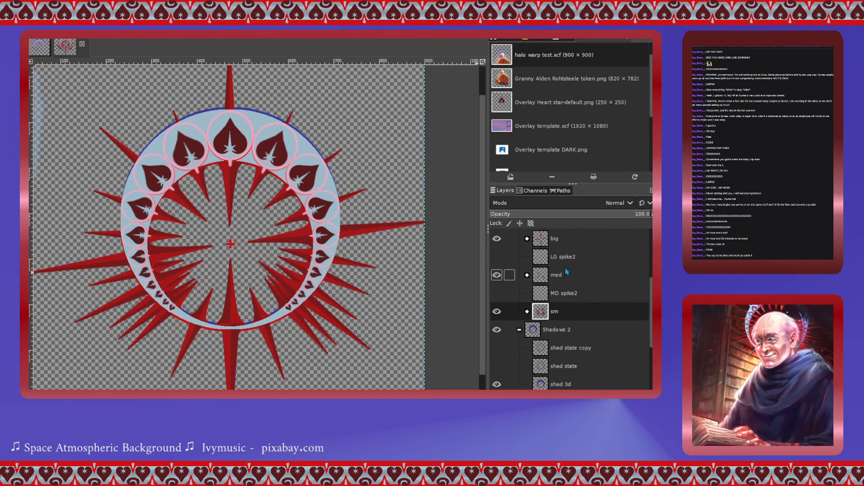
scroll(566, 270, down, 4)
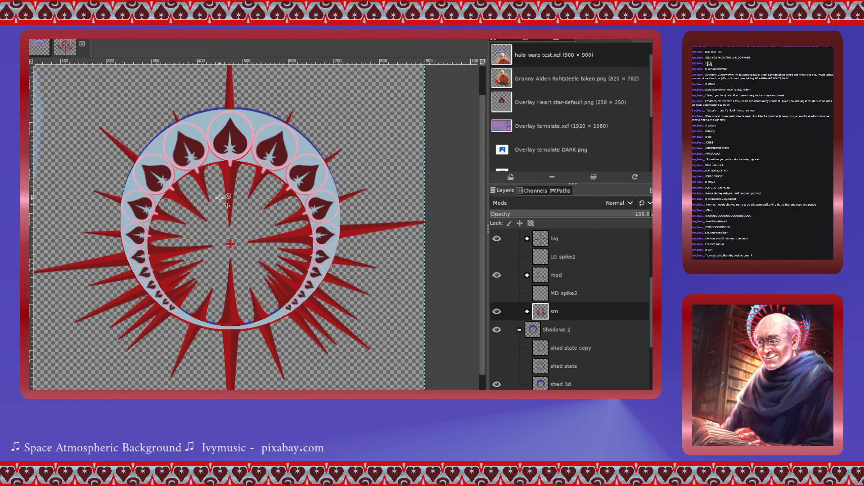
click(199, 178)
drag(196, 173, 196, 168)
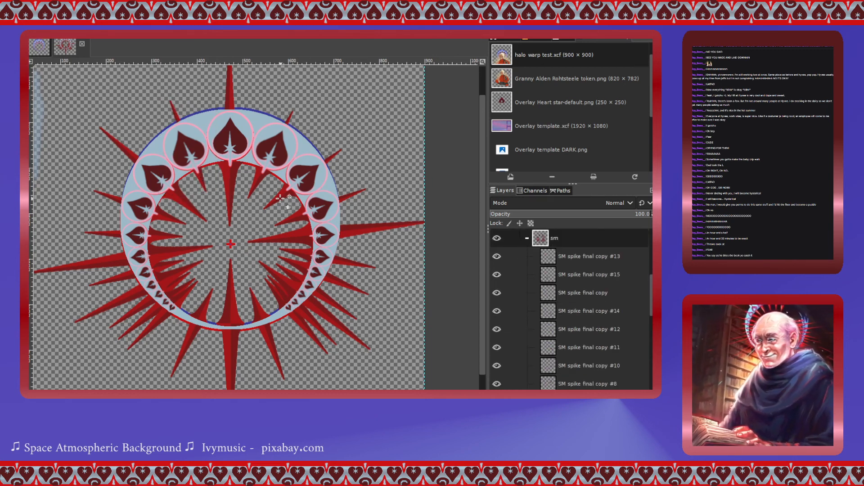
drag(280, 198, 280, 194)
drag(316, 255, 303, 280)
click(293, 271)
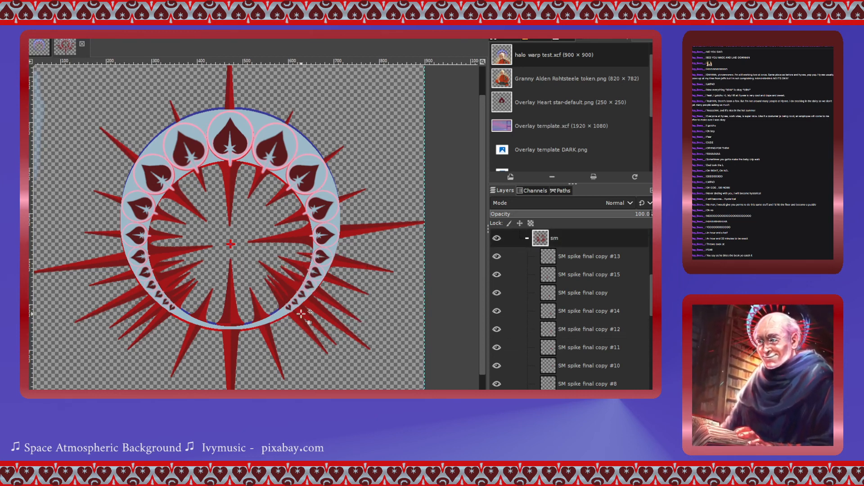
- Nudge the small spikes along the lower and left side of the ring into place between the hearts
click(308, 320)
drag(308, 319, 313, 321)
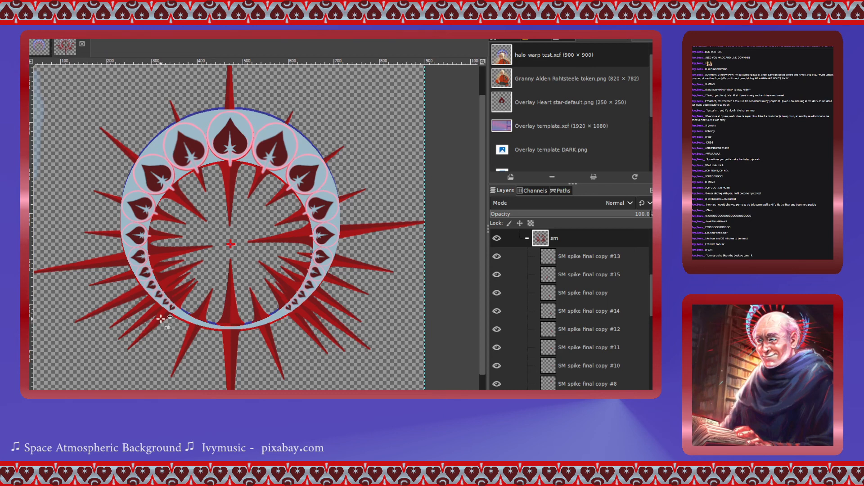
drag(152, 313, 152, 314)
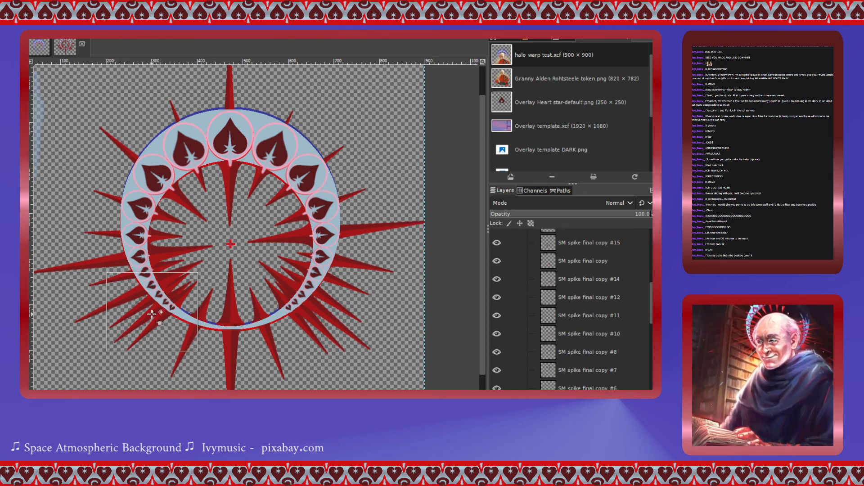
click(135, 311)
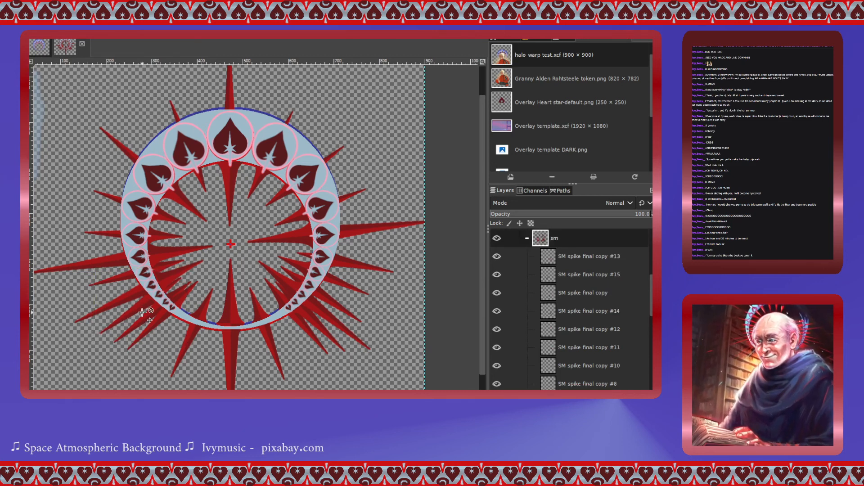
click(130, 274)
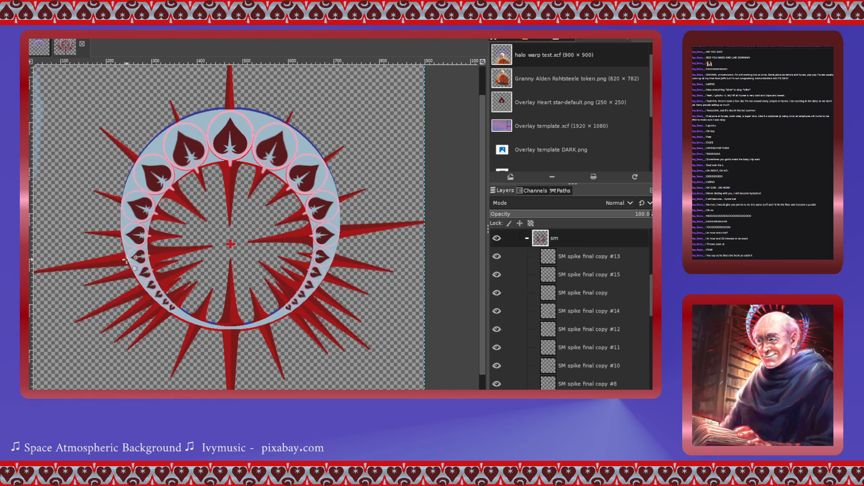
click(117, 198)
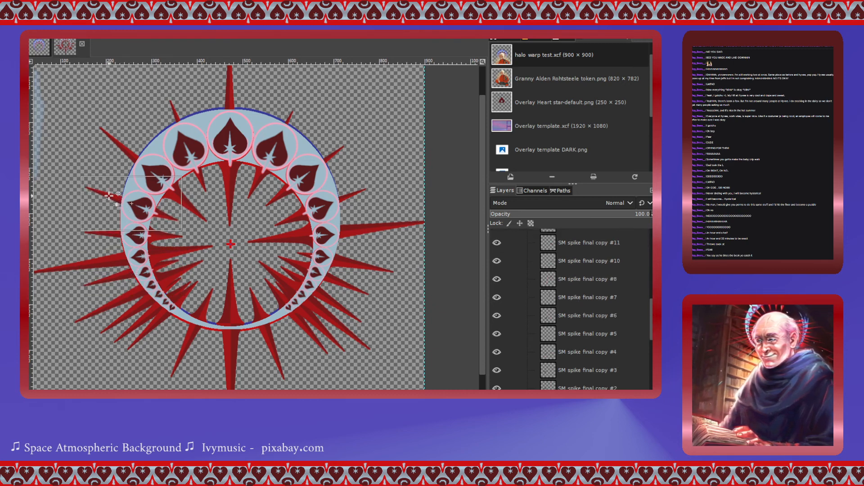
click(175, 113)
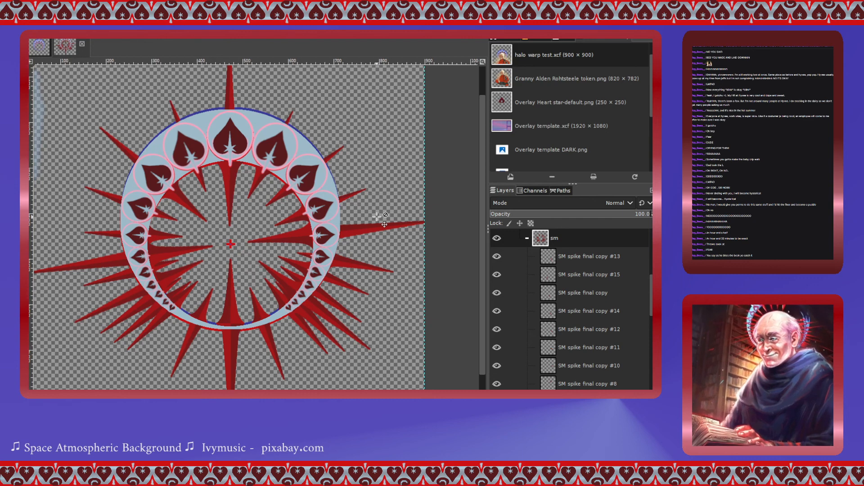
key(shift+Down)
key(shift+Down)
key(shift+Down)
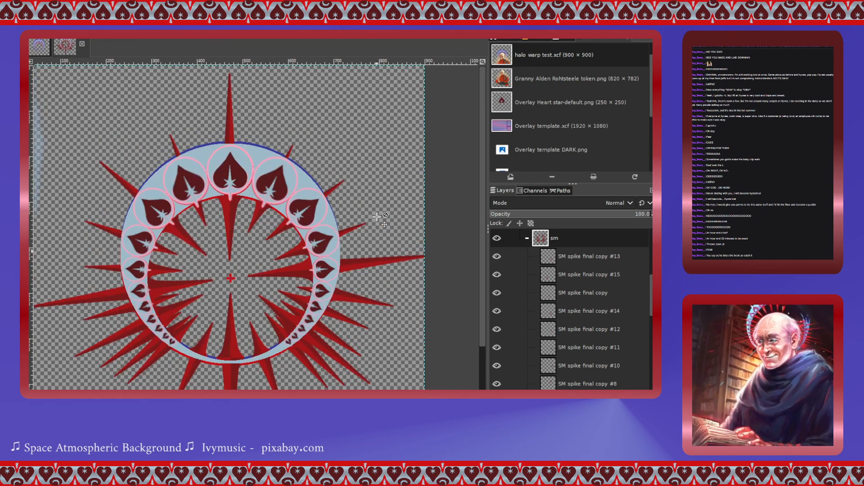